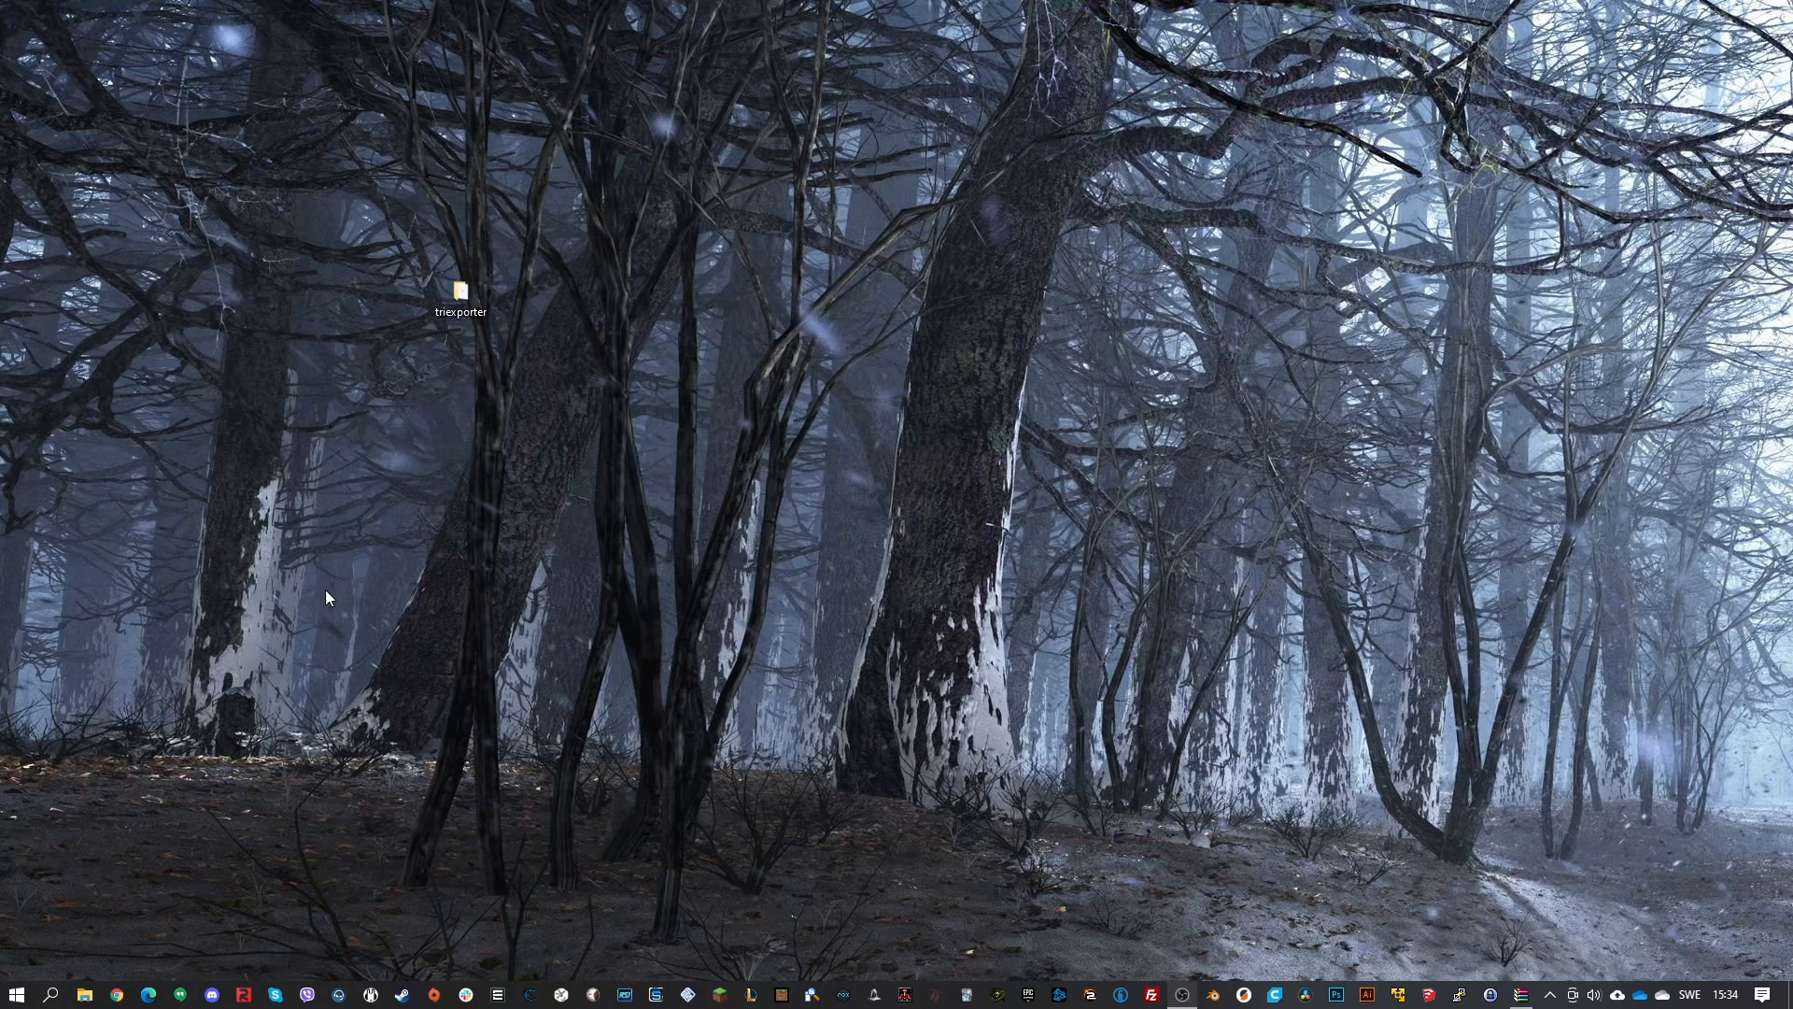
Search the web for triexporter in Microsoft Edge
left_click(148, 994)
type("tr")
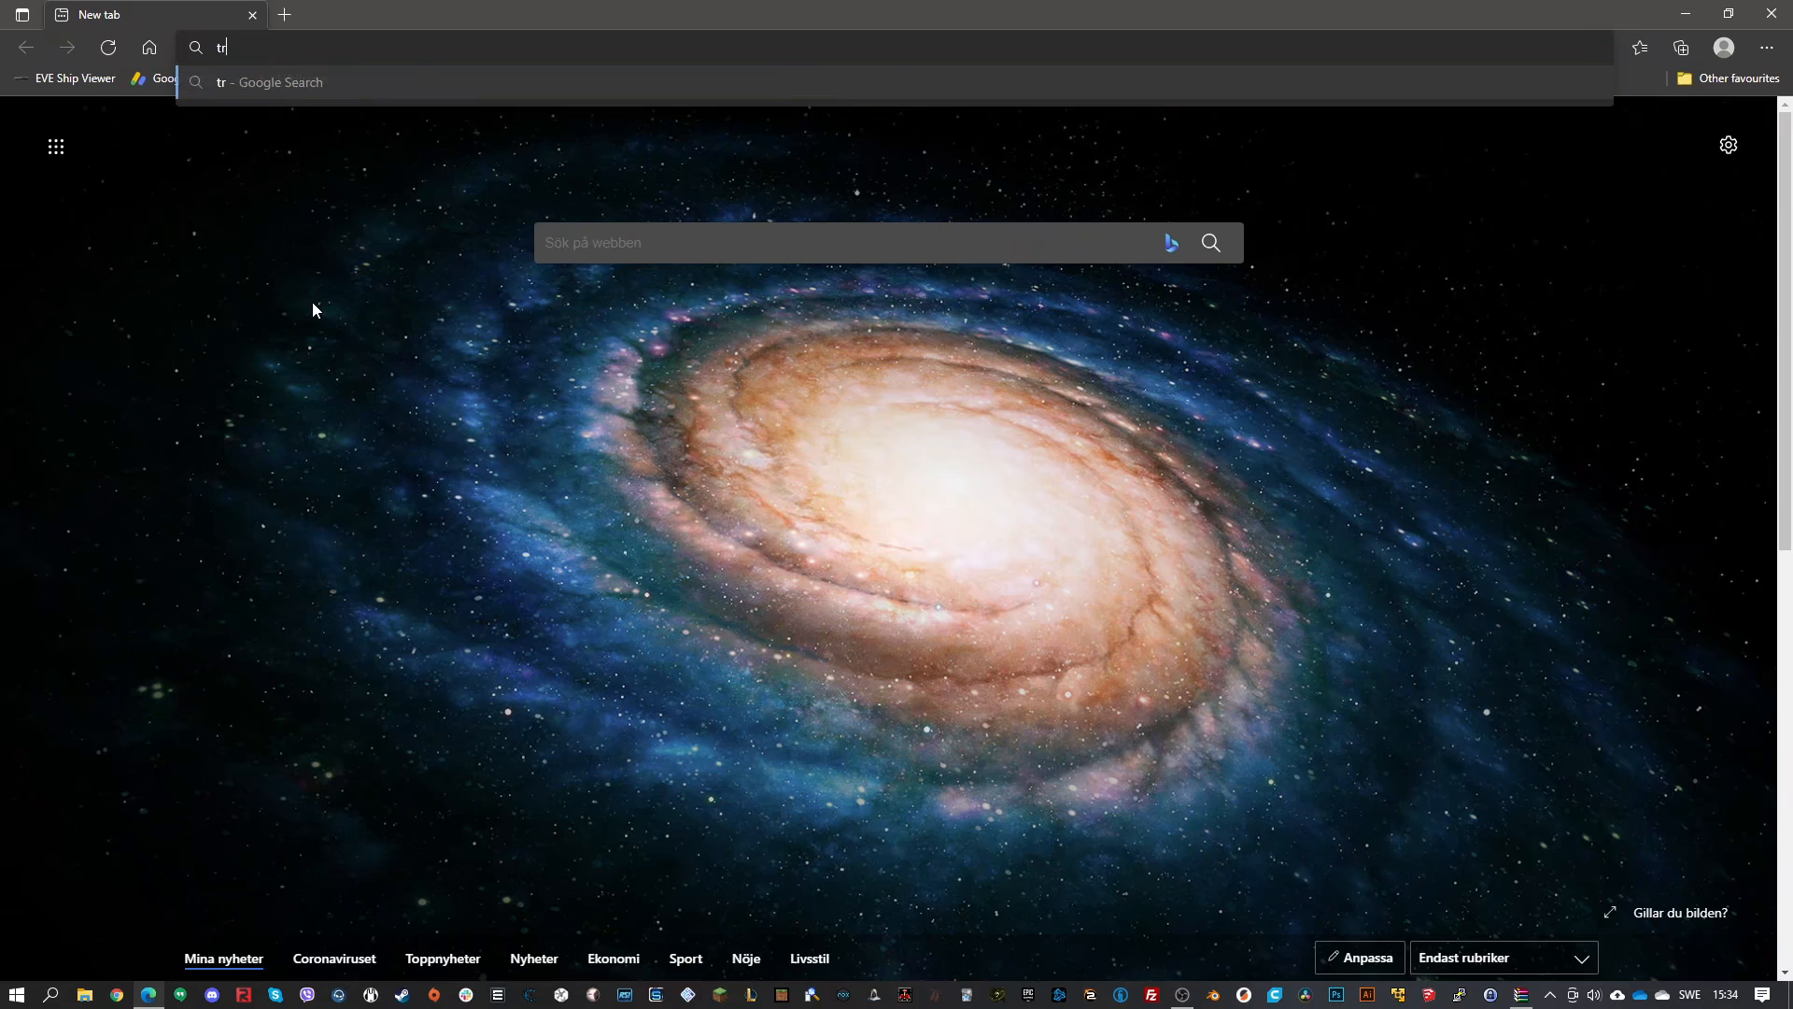
type("iexporter")
key("Return")
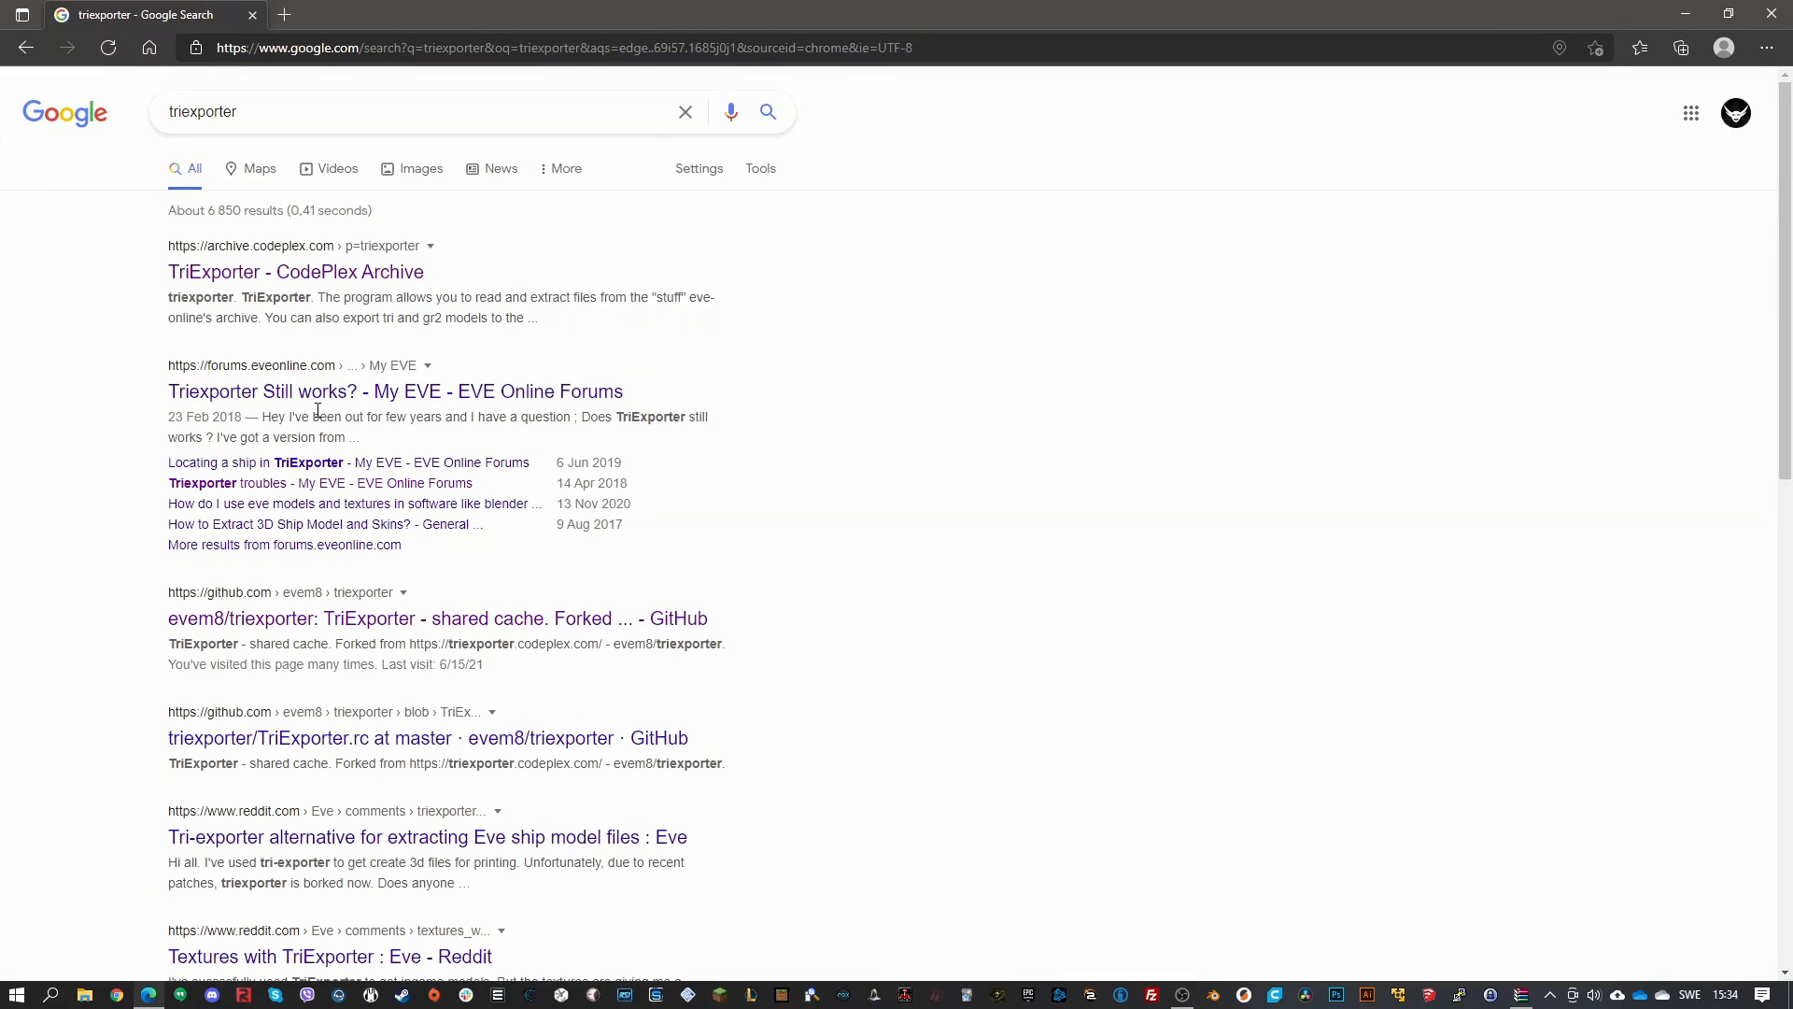
Download TriExporter-0.5.1.1.zip from the latest release of the evem8/triexporter GitHub repository
left_click(383, 619)
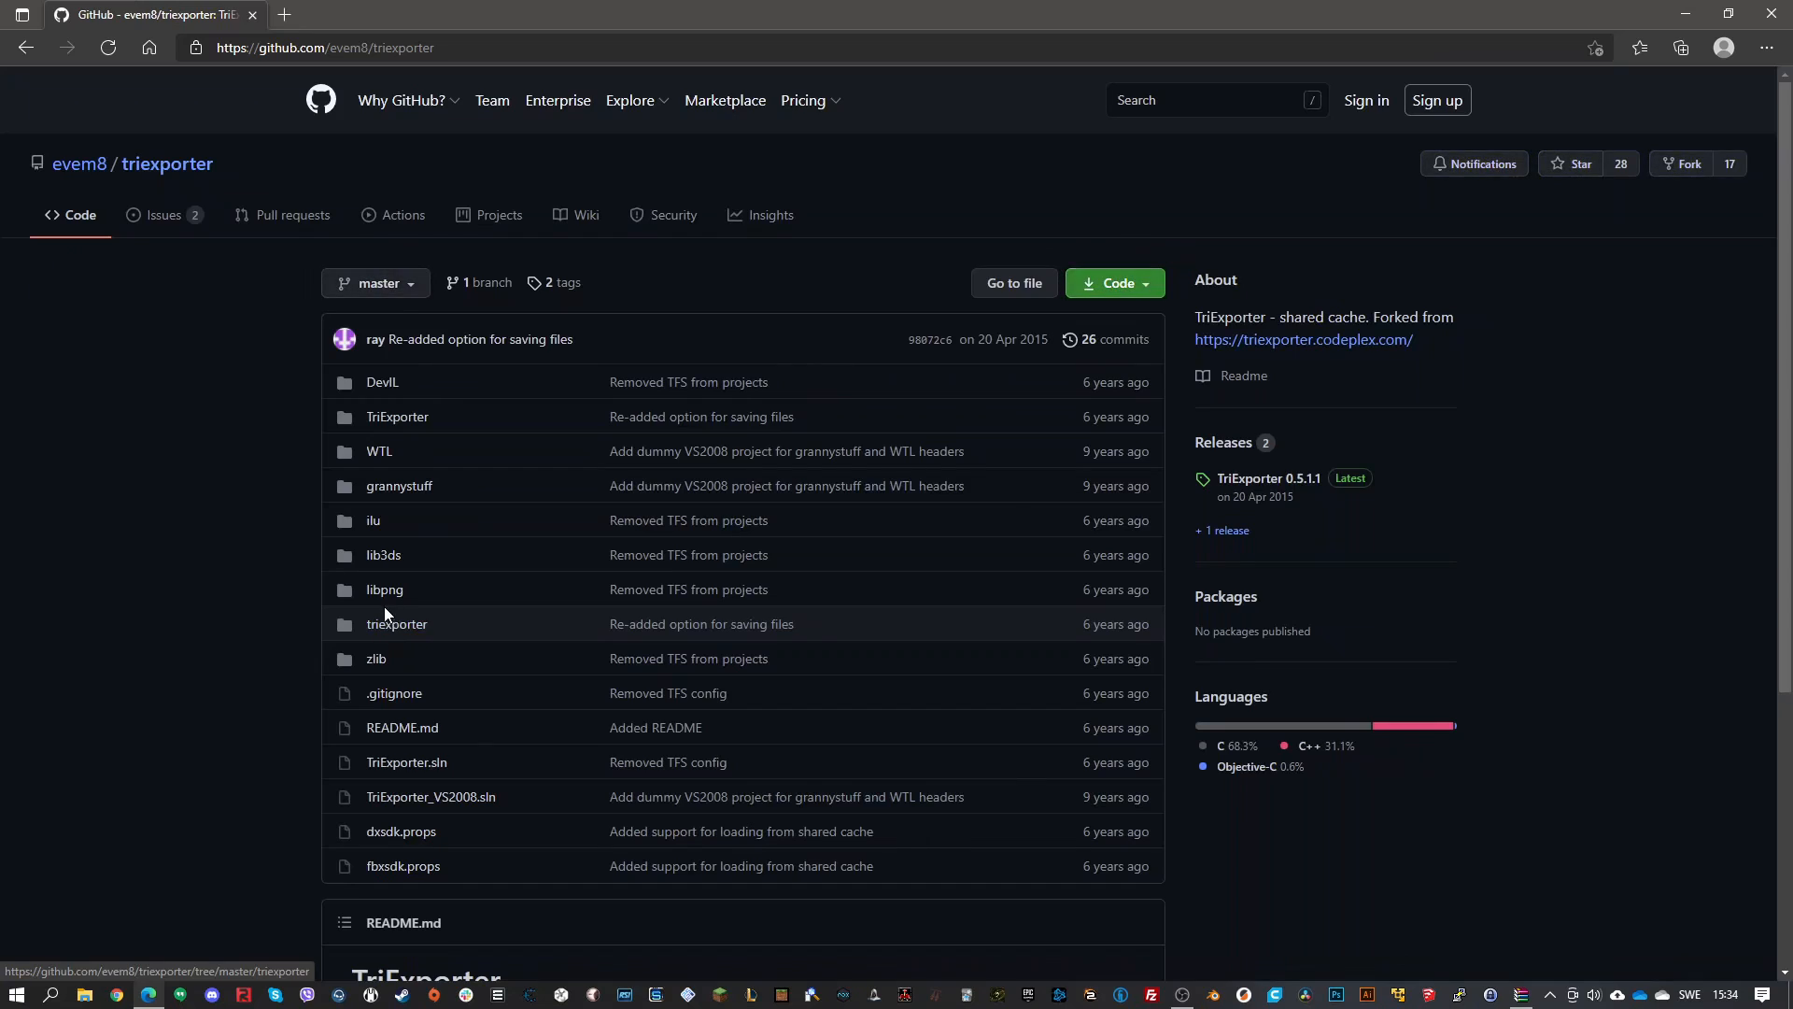
left_click(1266, 478)
left_click(653, 583)
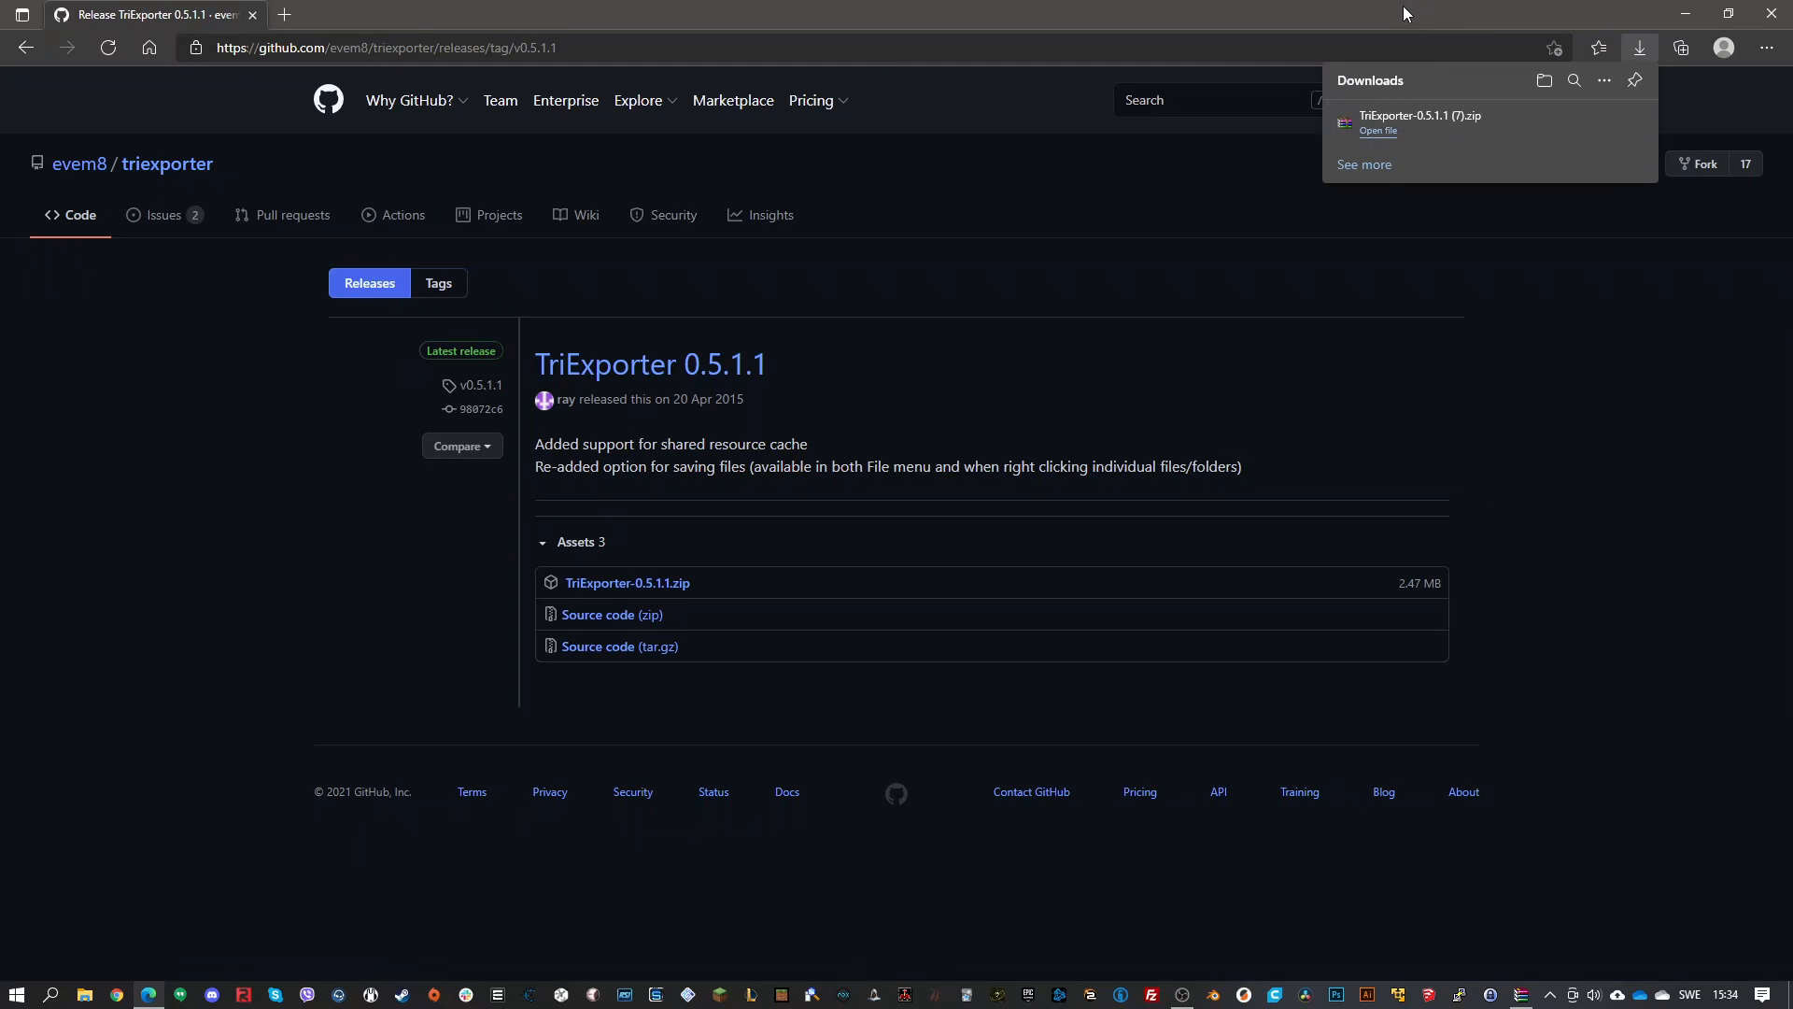
Extract granny2.dll and TriExporter.exe from the downloaded archive into a new desktop folder named Triexporter
left_click(1378, 131)
type("T")
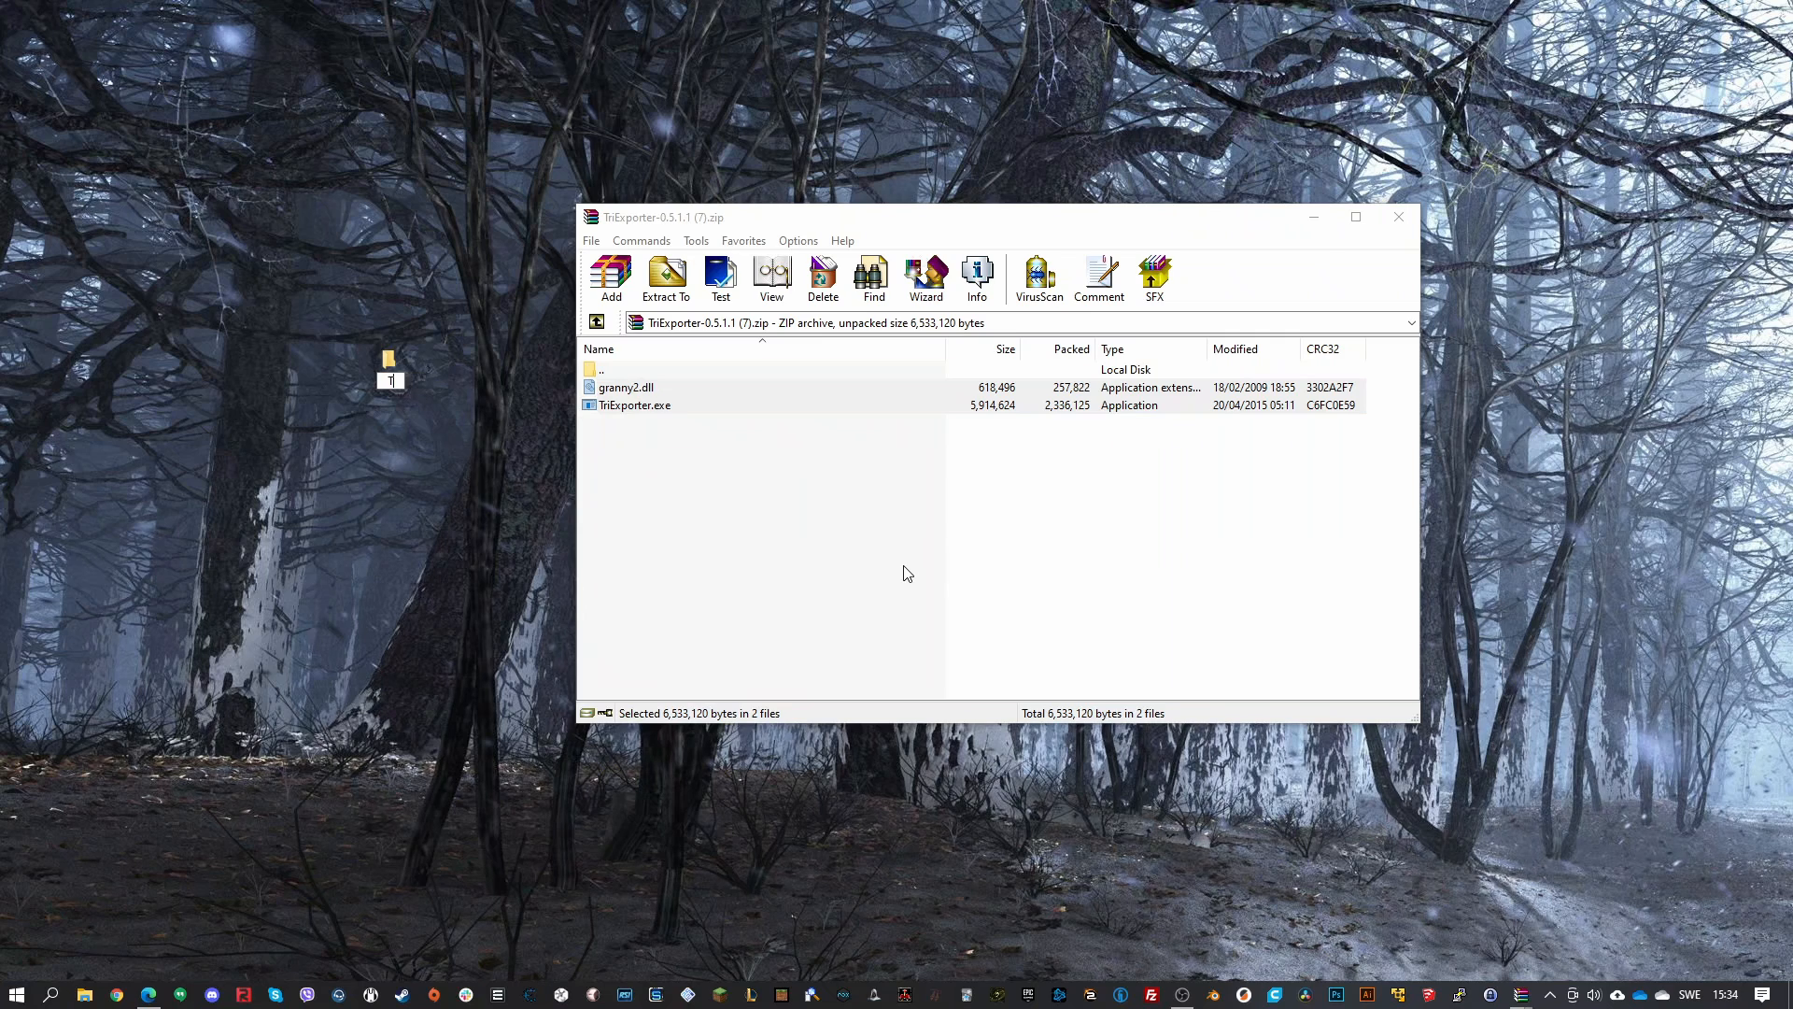
type("riexporter")
key("Return")
left_click_drag(644, 404, 390, 369)
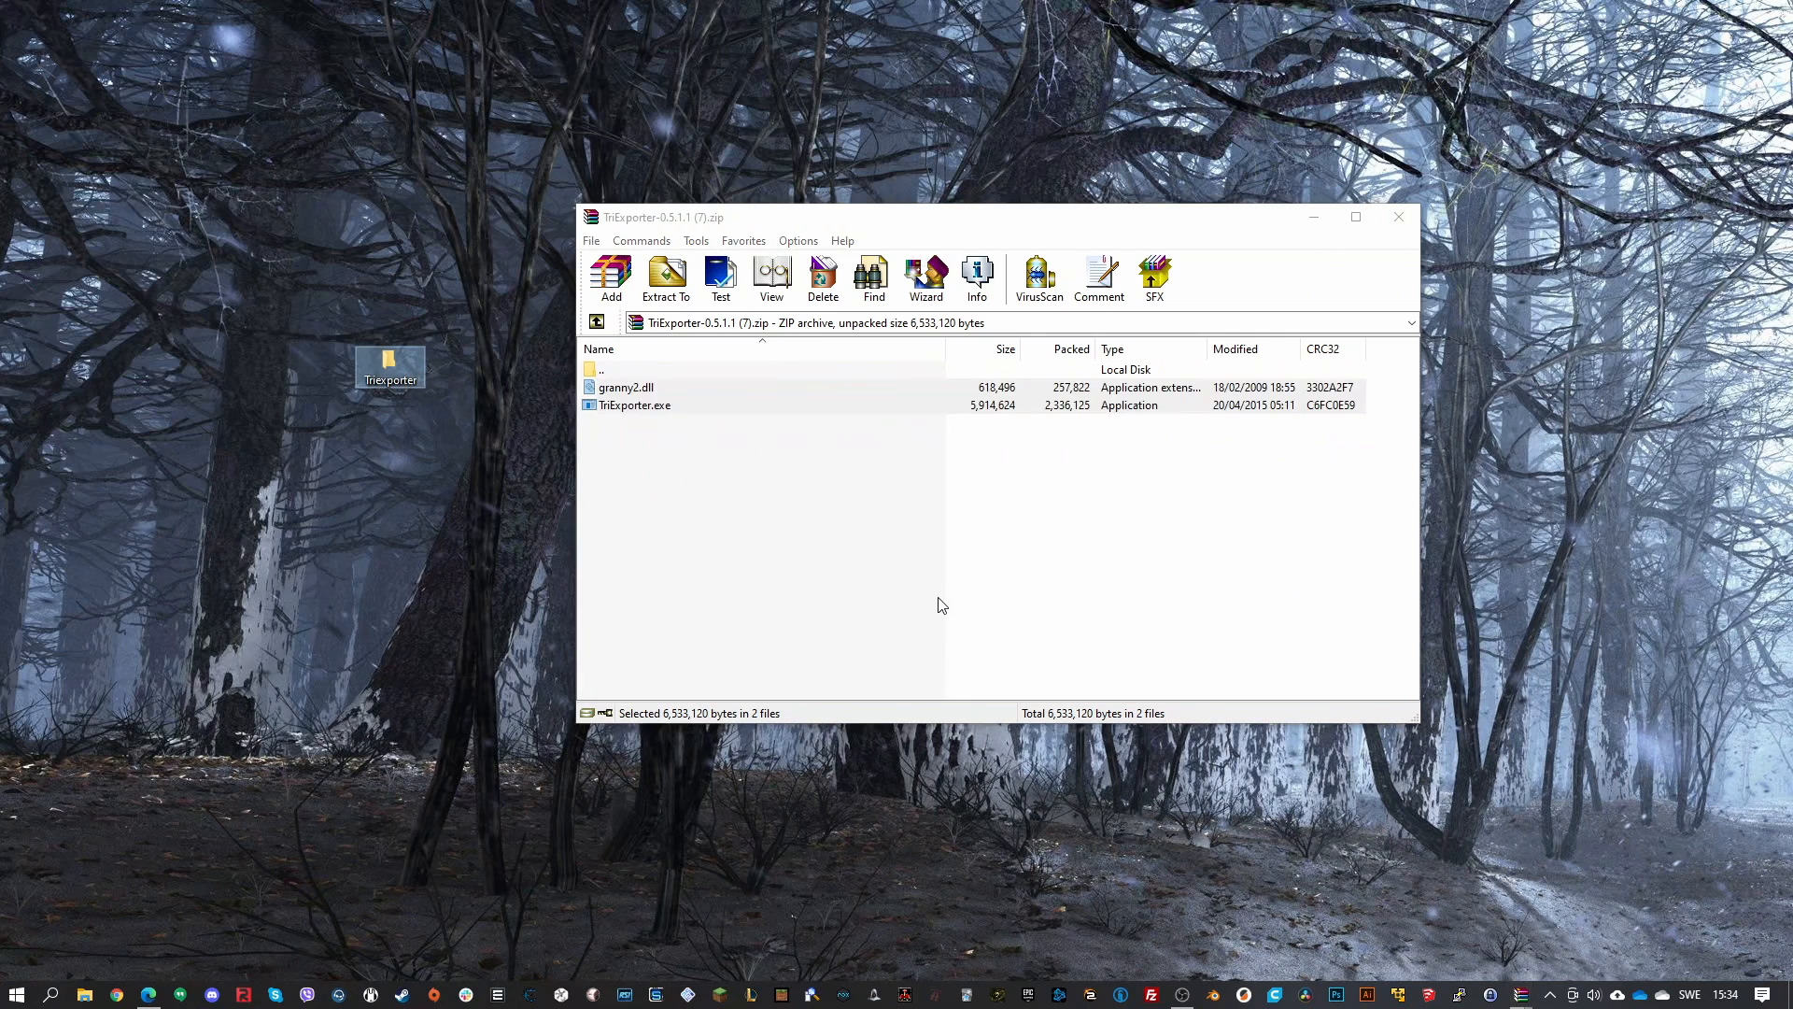
left_click(1398, 217)
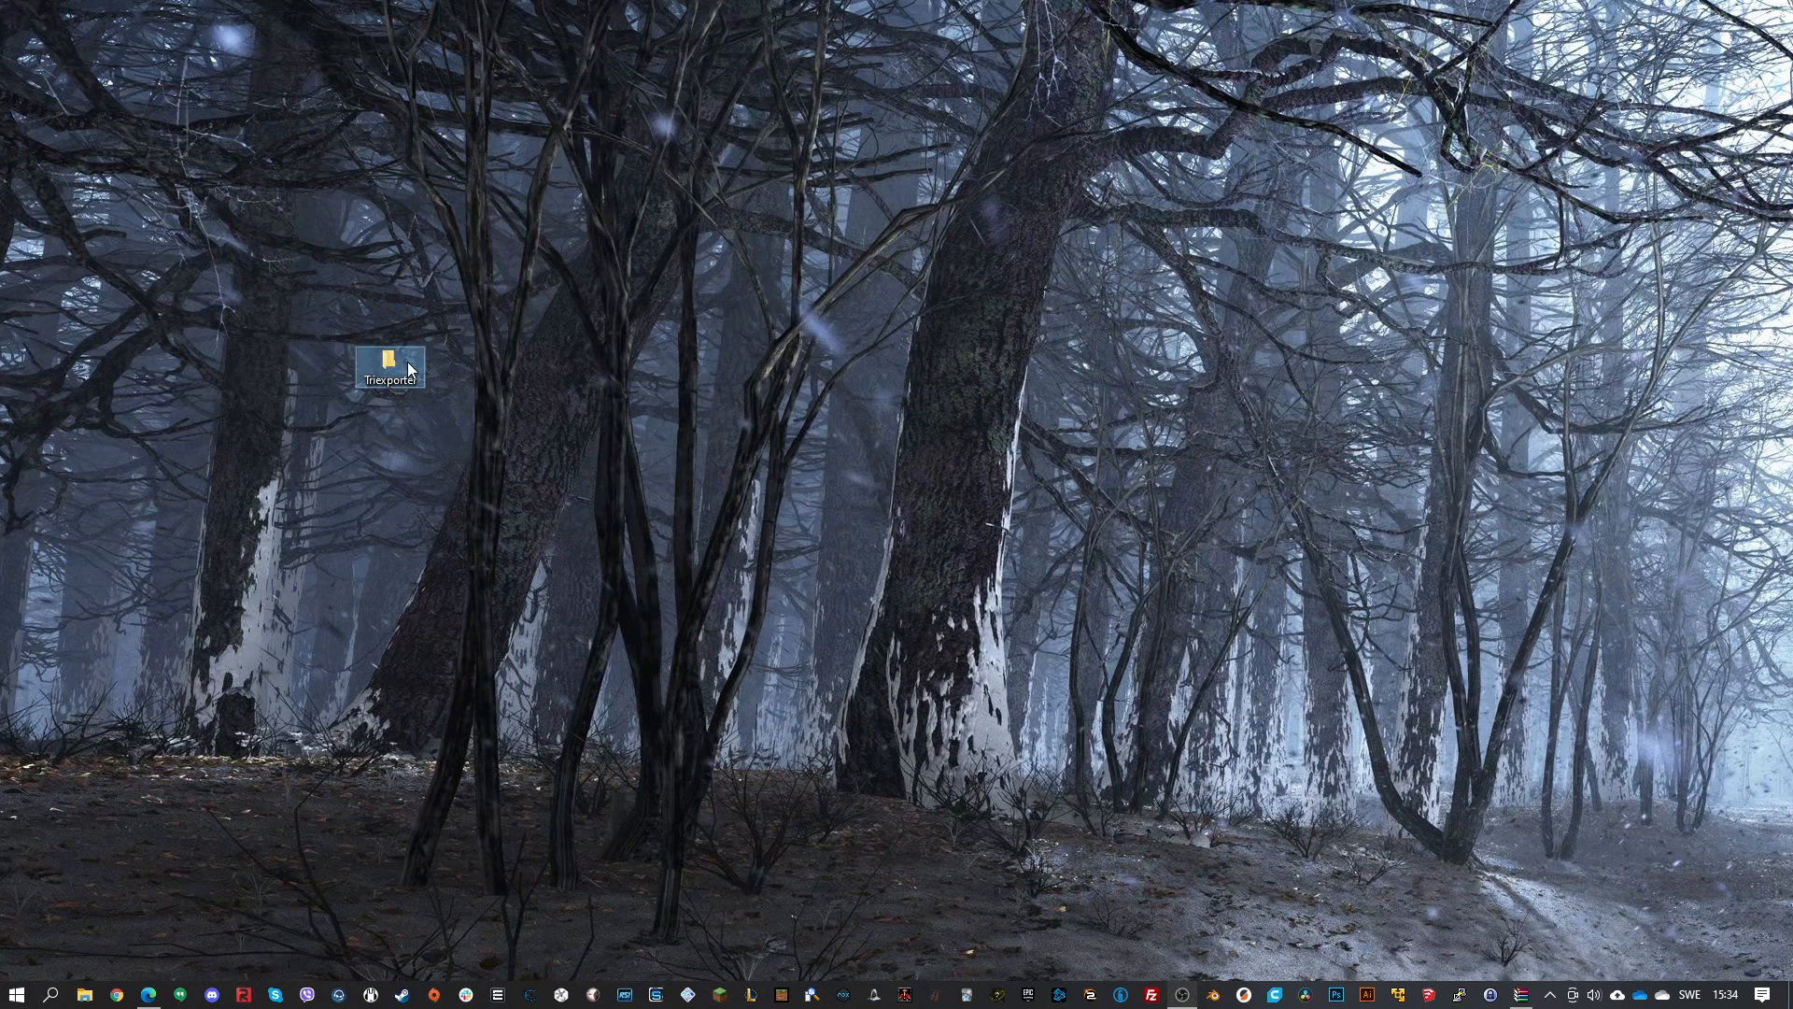
Open the Triexporter desktop folder and run TriExporter.exe briefly as a check, closing the program again
double_click(407, 367)
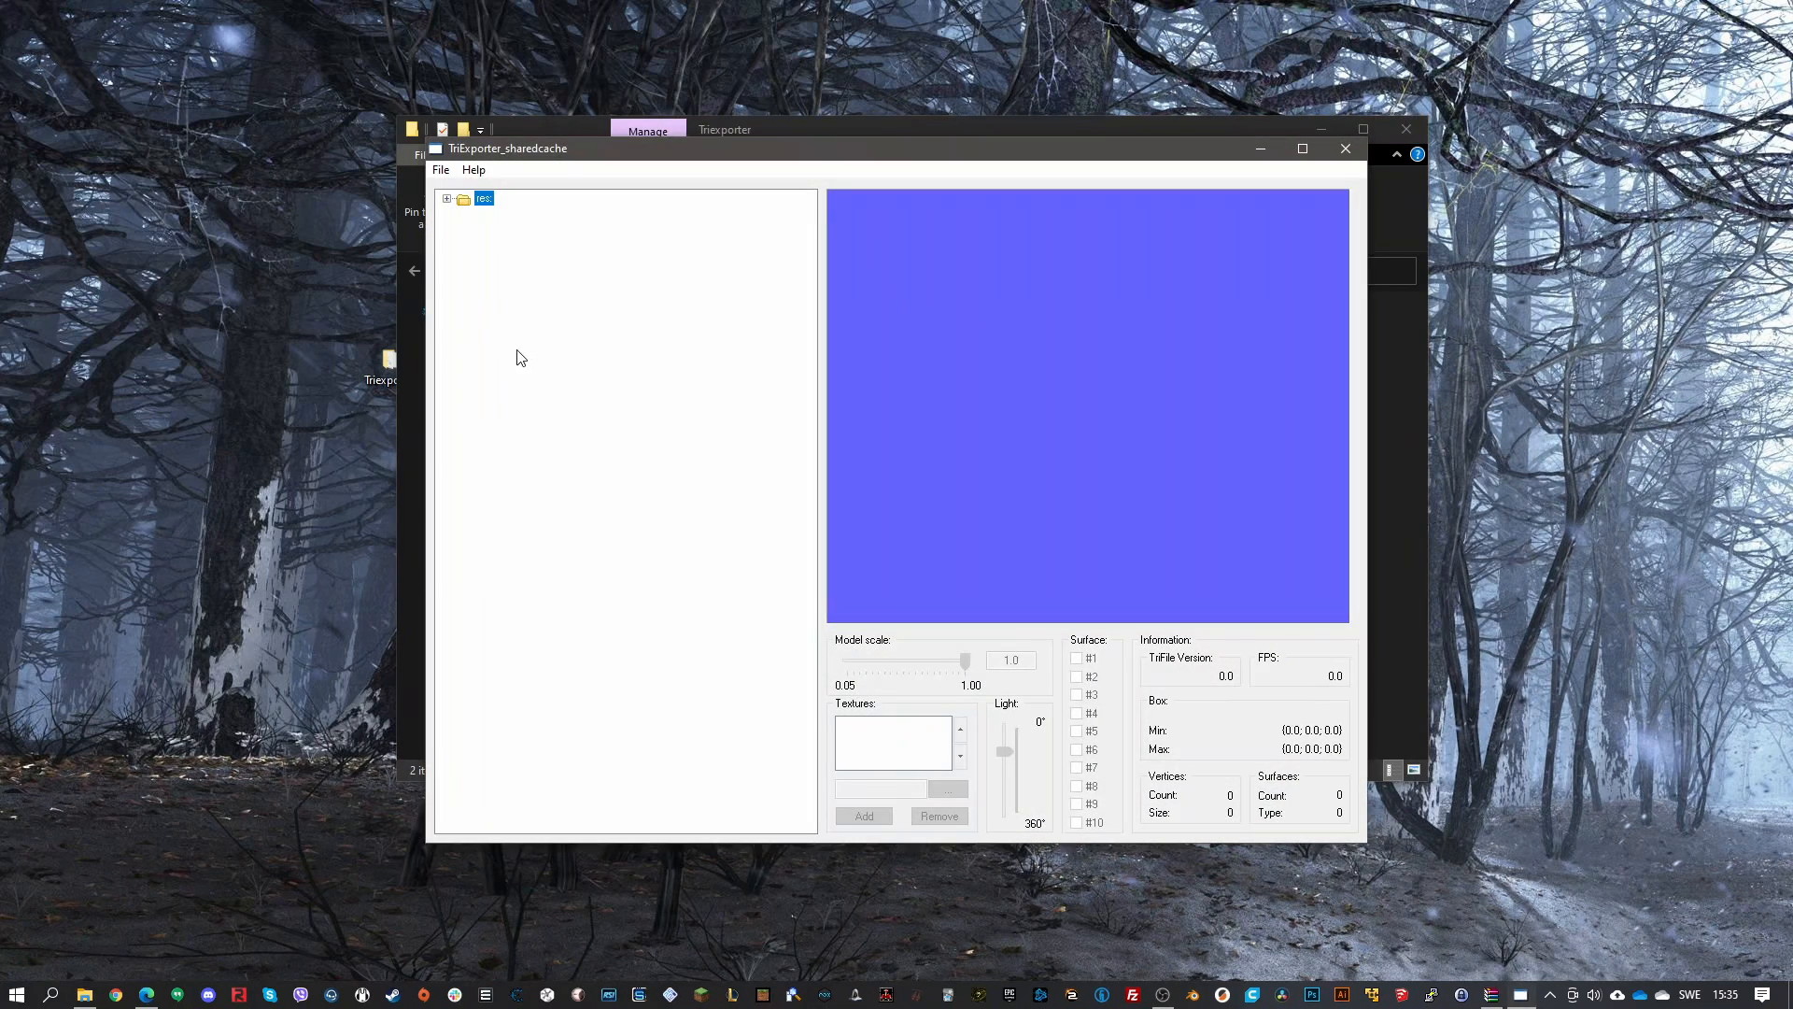
left_click_drag(634, 159, 586, 209)
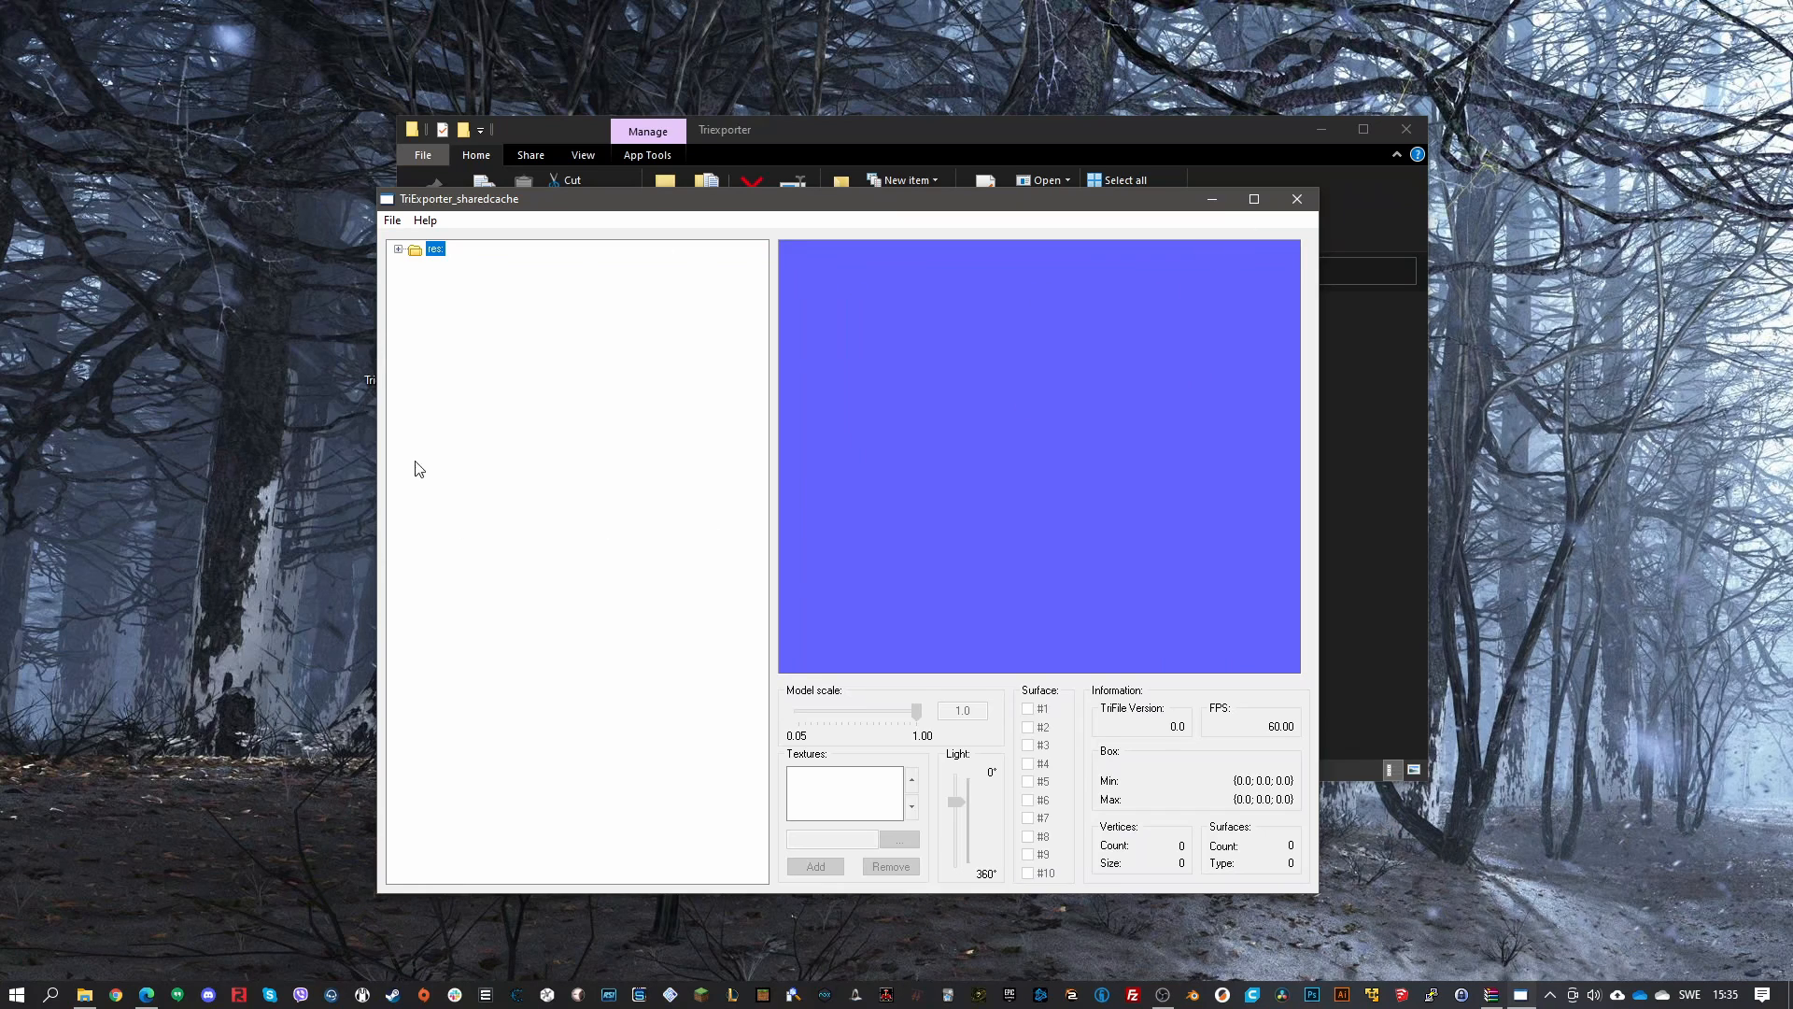
left_click(1298, 199)
Replace granny2.dll in the Triexporter folder with the granny2.dll from the granny2_2.11.8.0.rar archive
left_click(715, 468)
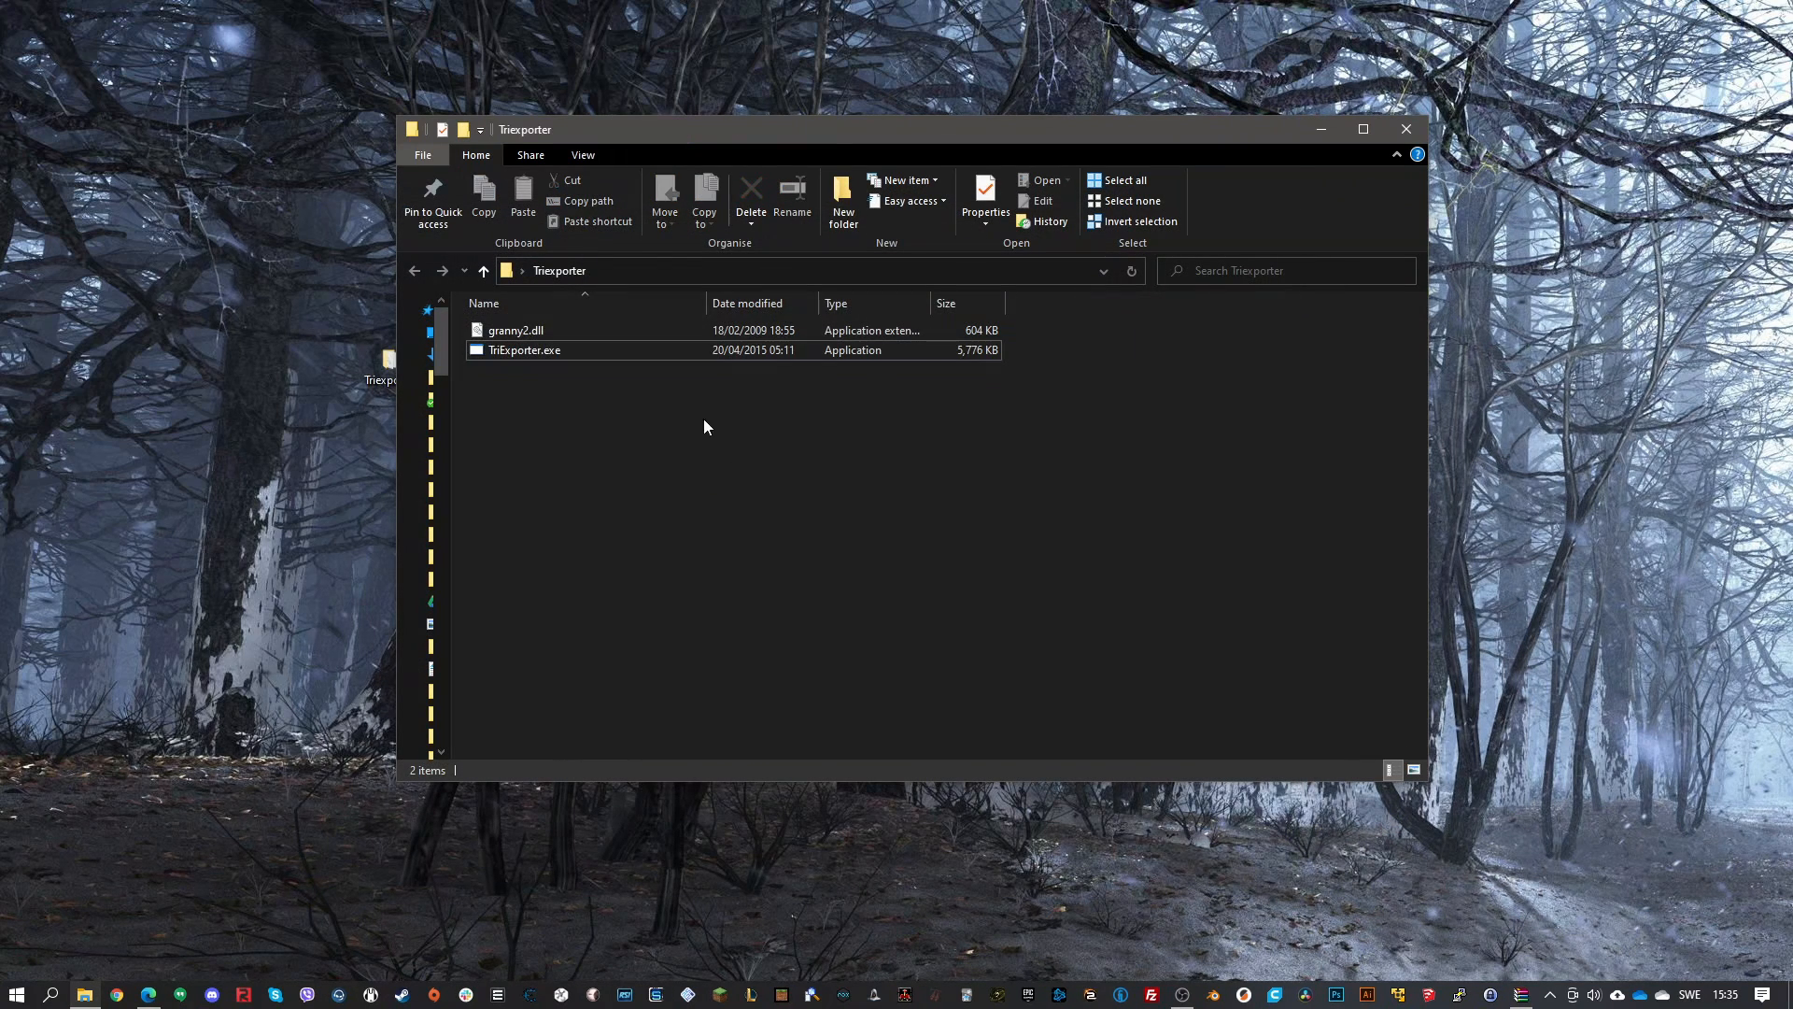
left_click(587, 333)
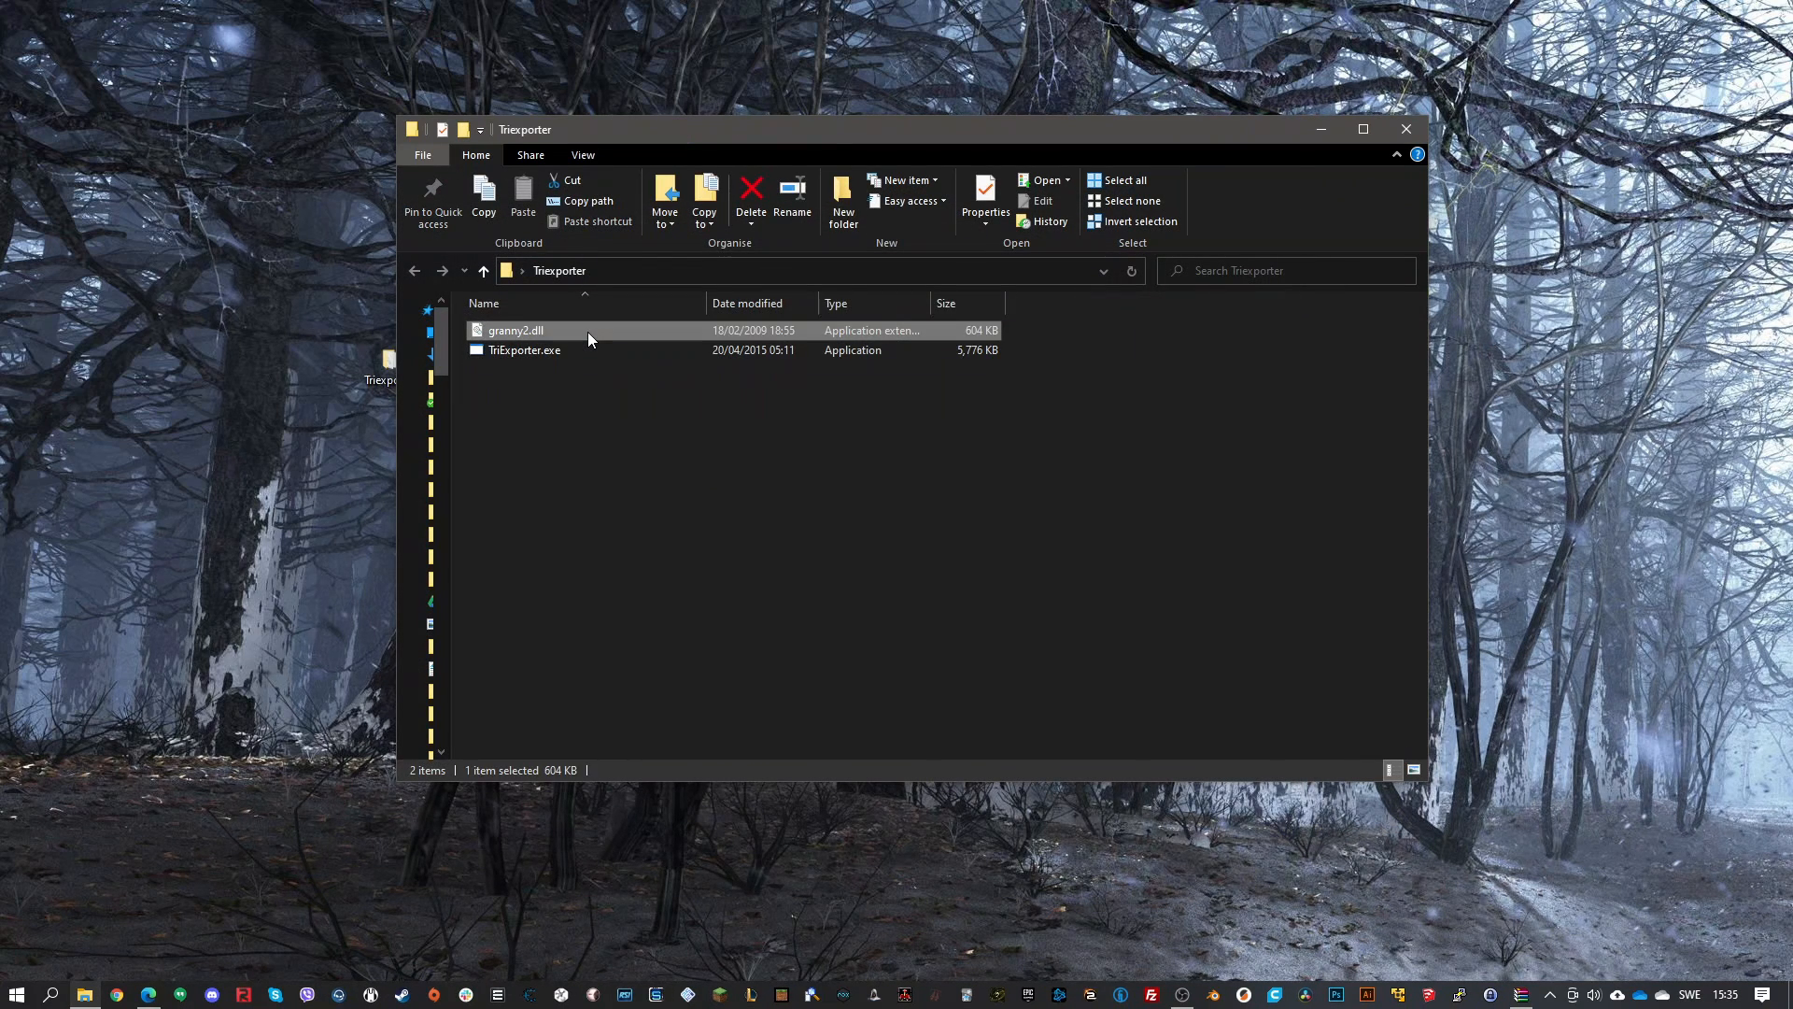
key("Delete")
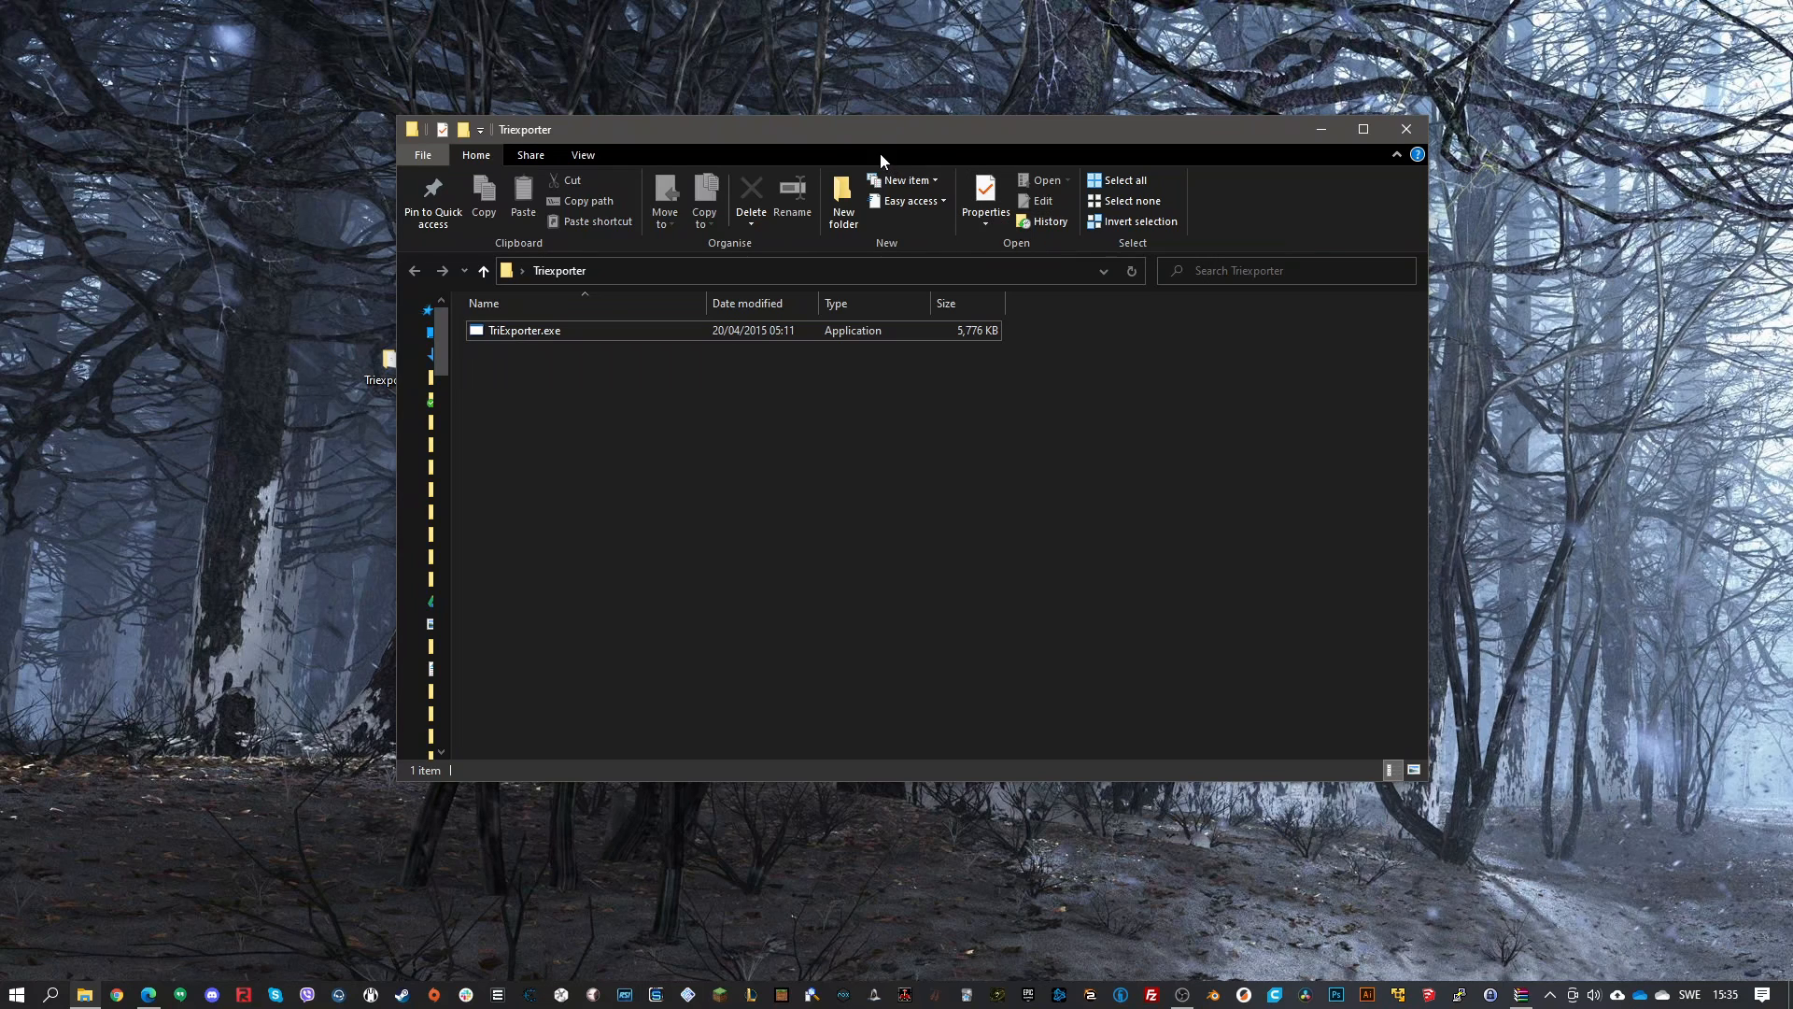
left_click_drag(877, 131, 637, 121)
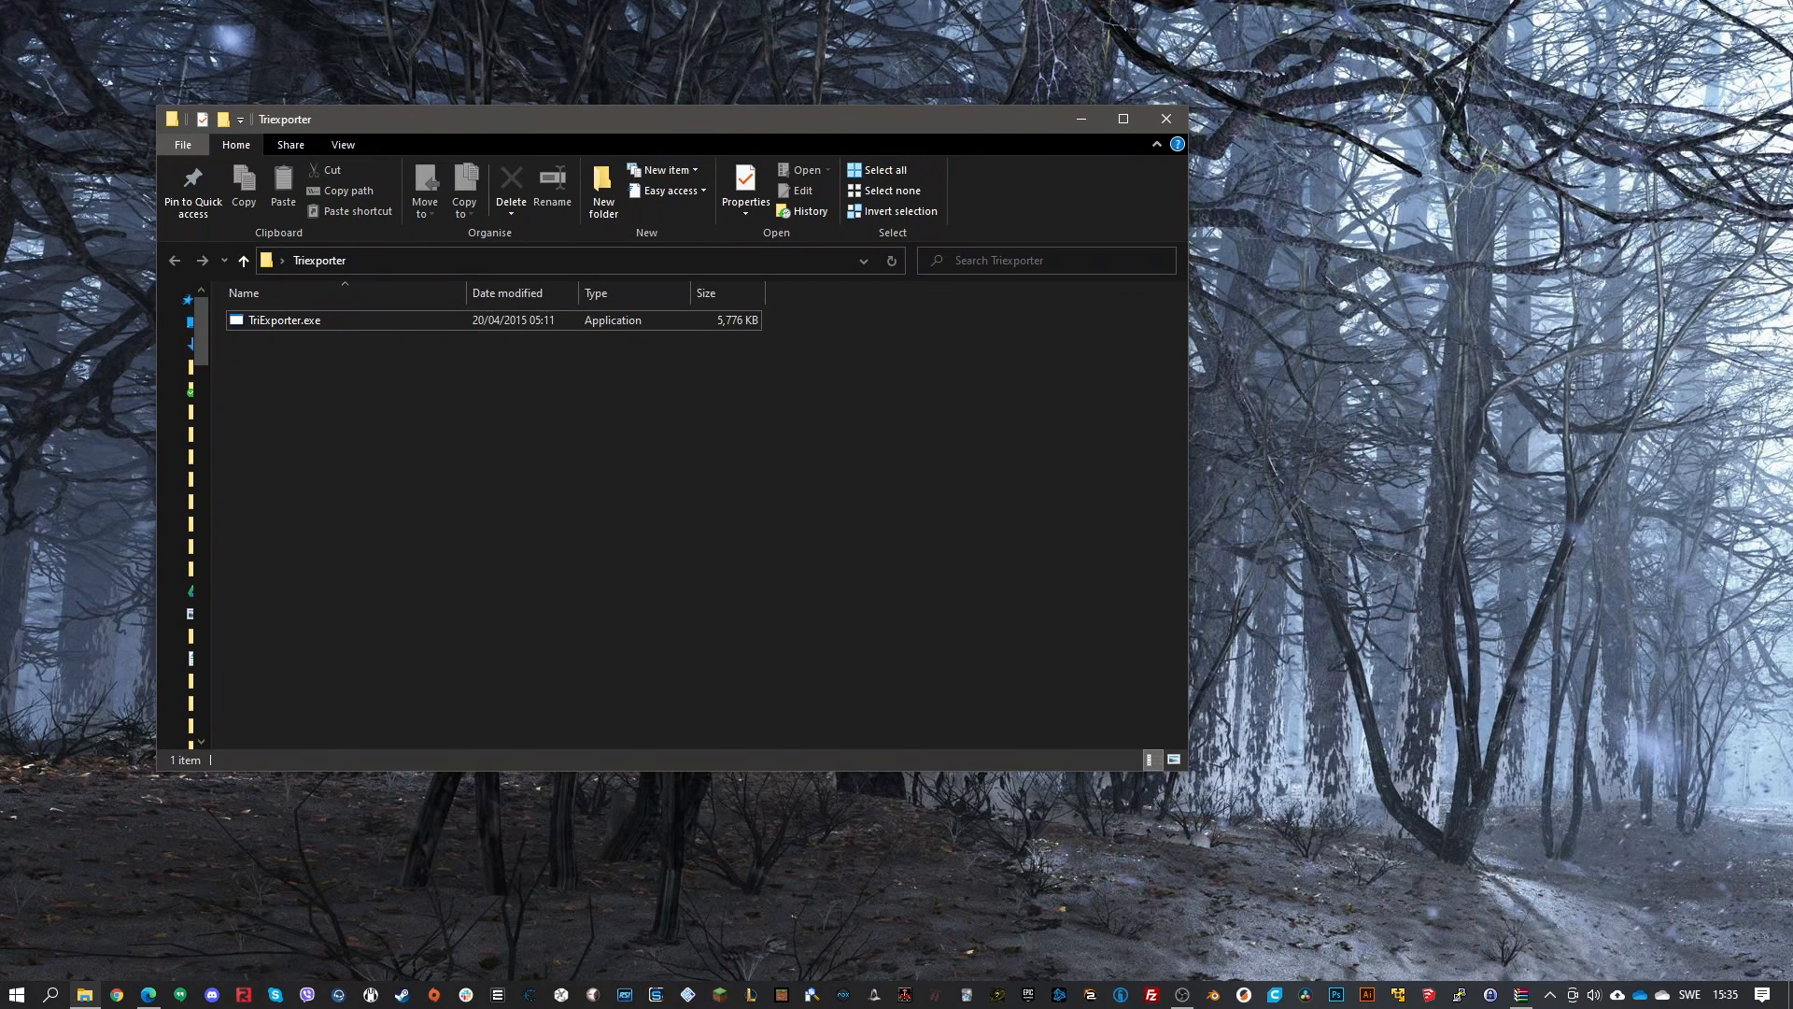
left_click_drag(1792, 277, 963, 270)
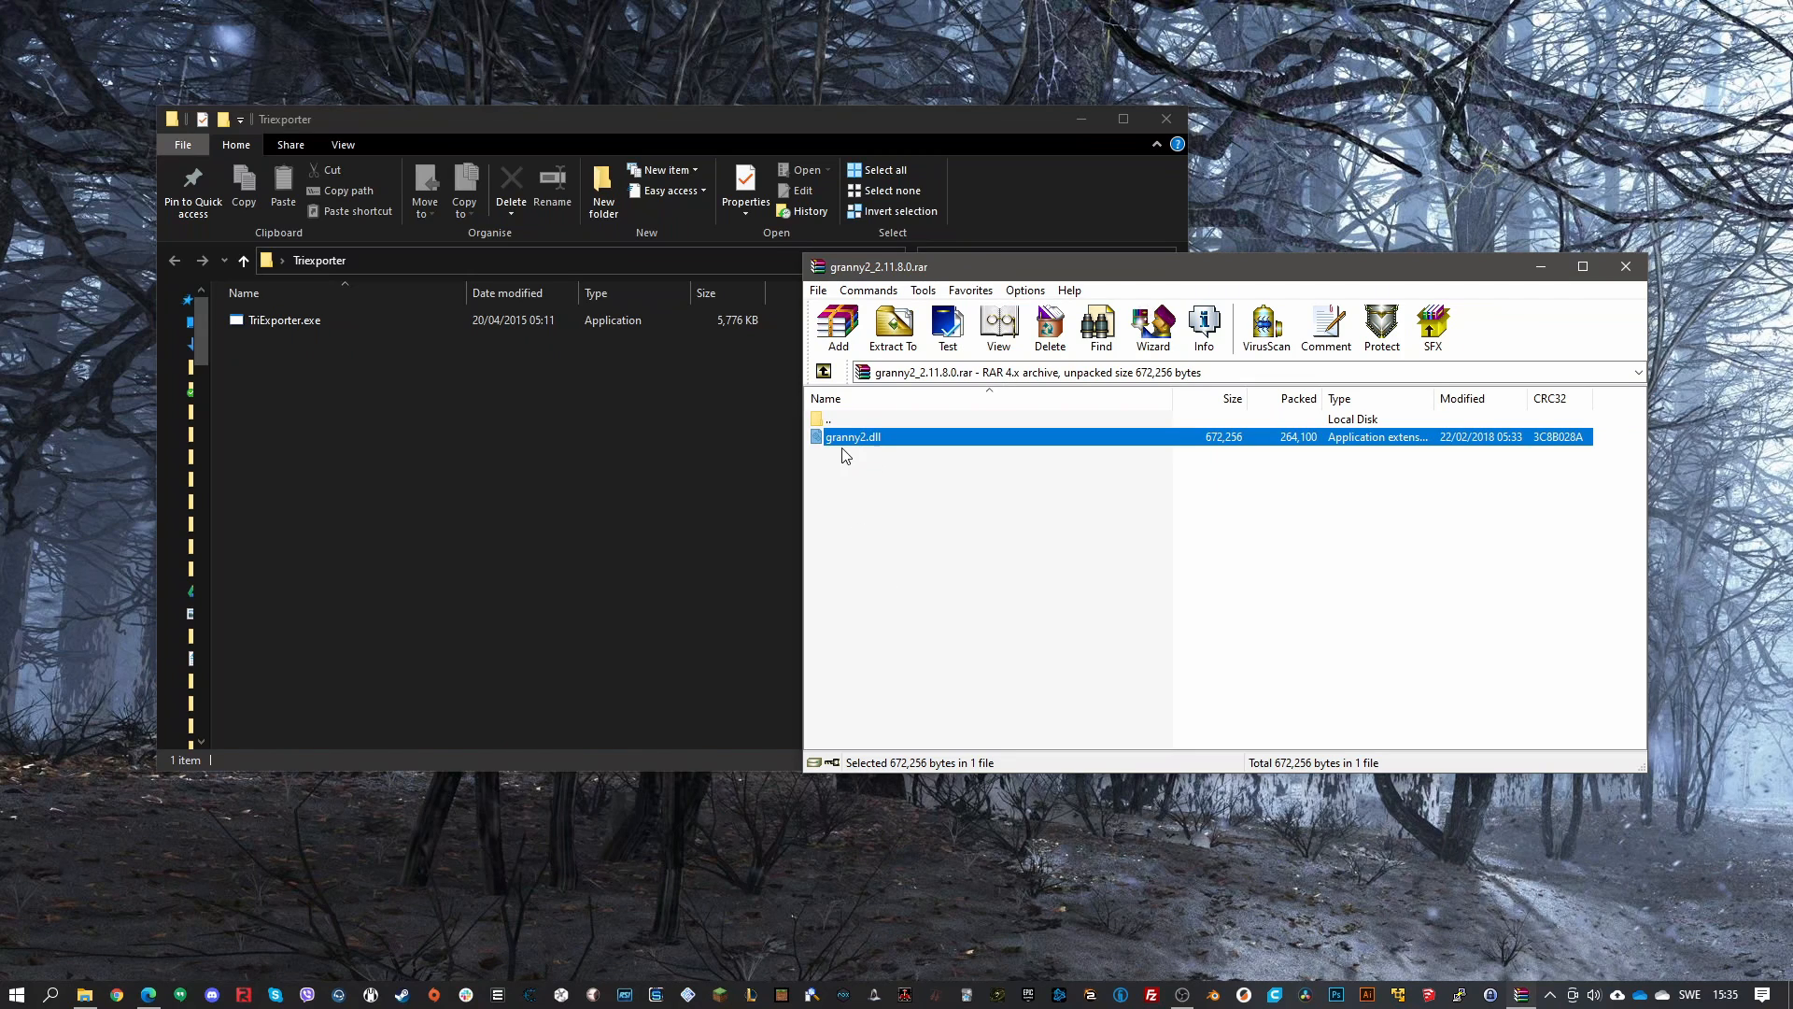
left_click_drag(846, 441, 519, 469)
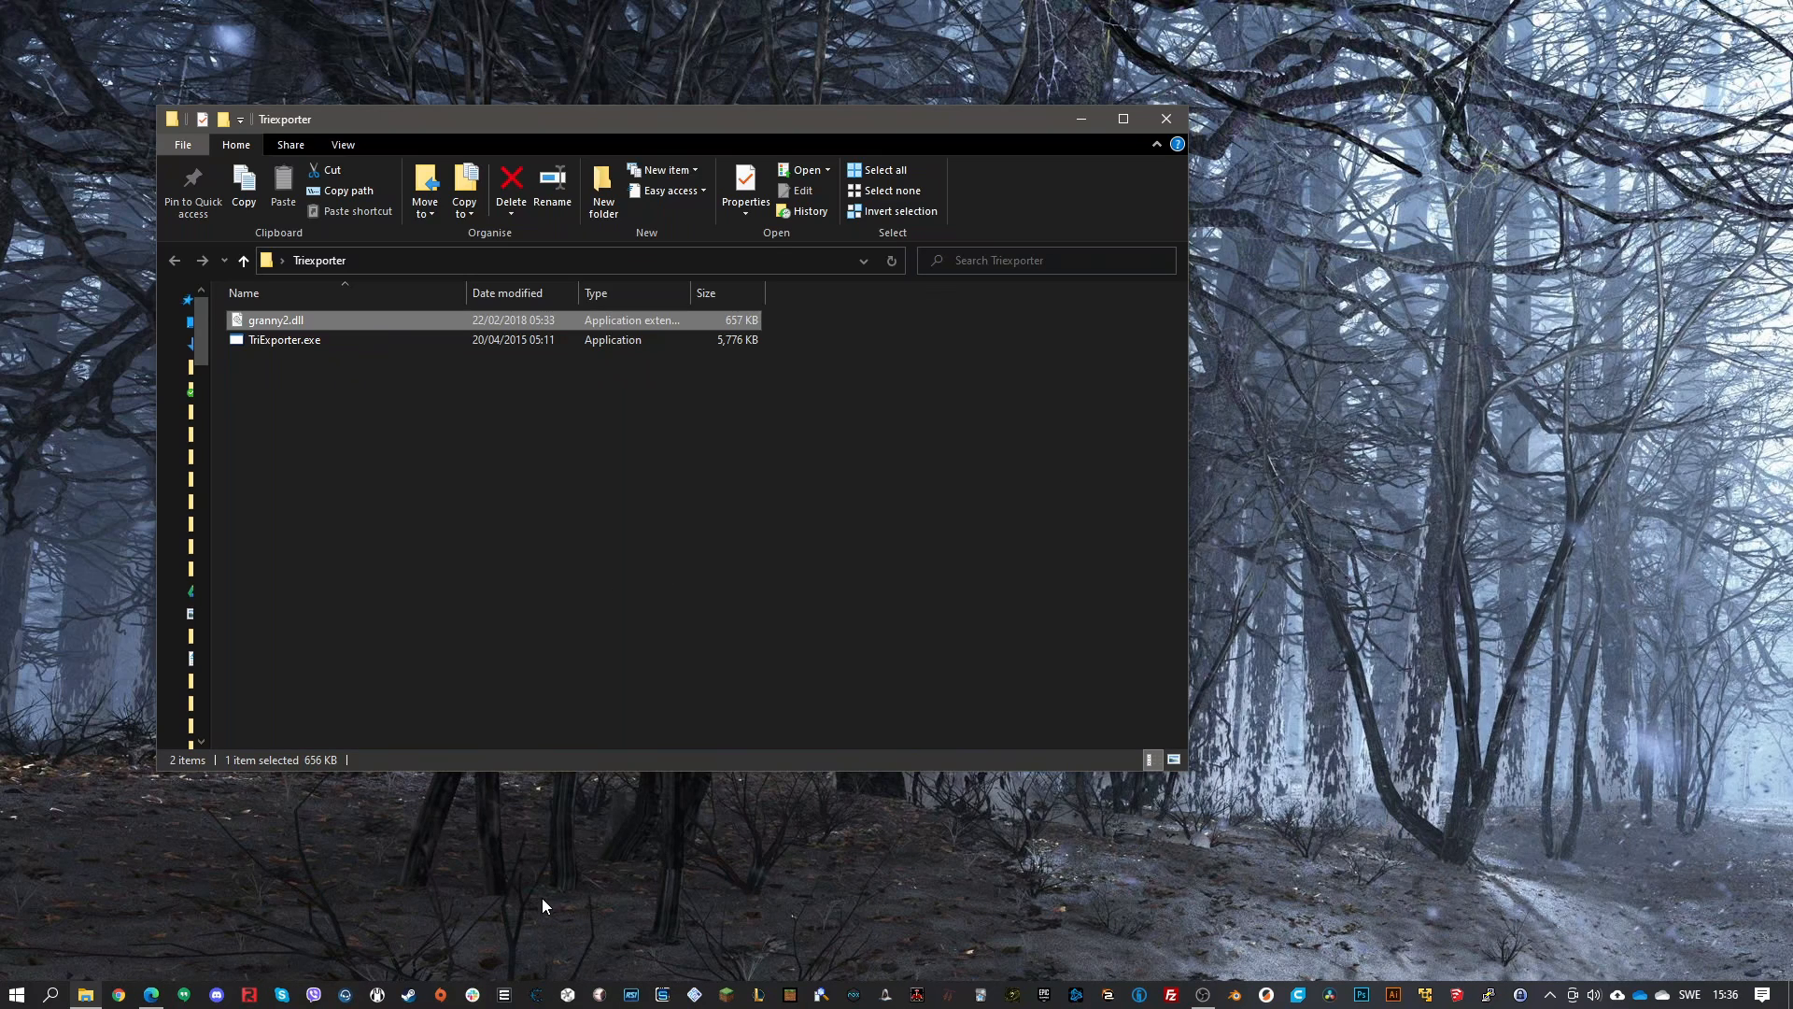
Check the full game client download option in the EVE launcher's settings and close the launcher
left_click(504, 994)
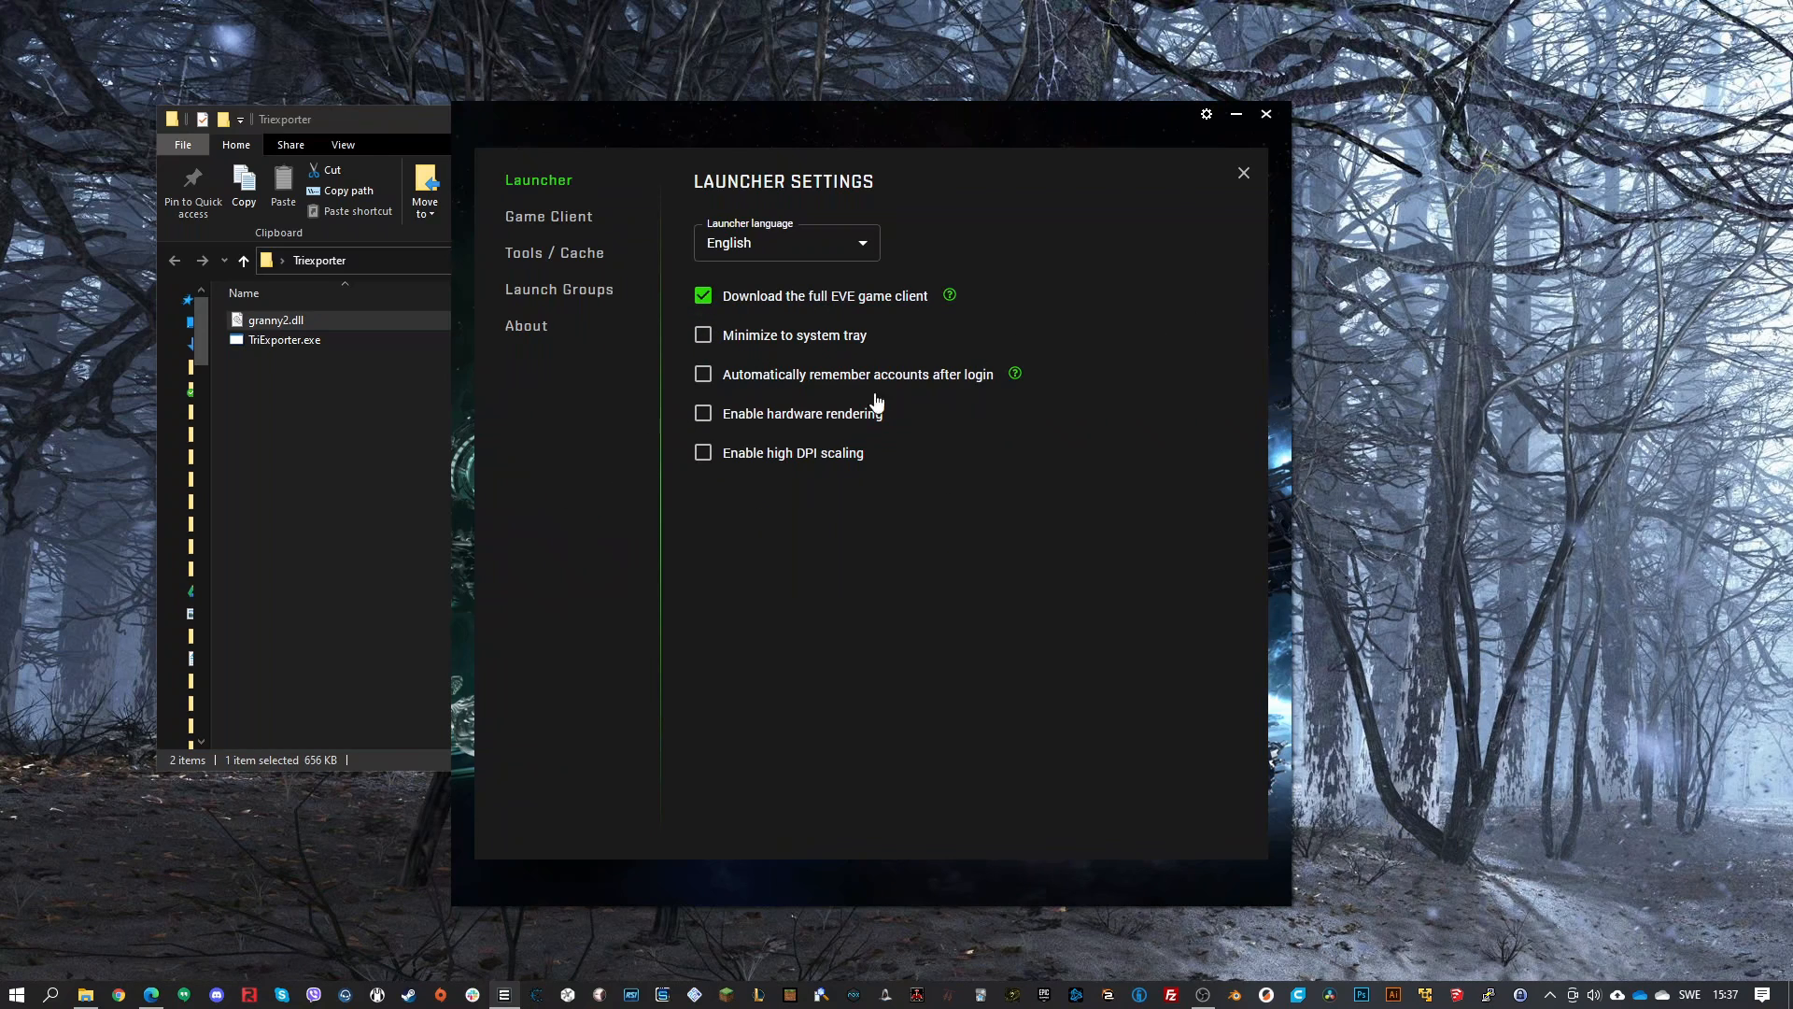
left_click(1276, 116)
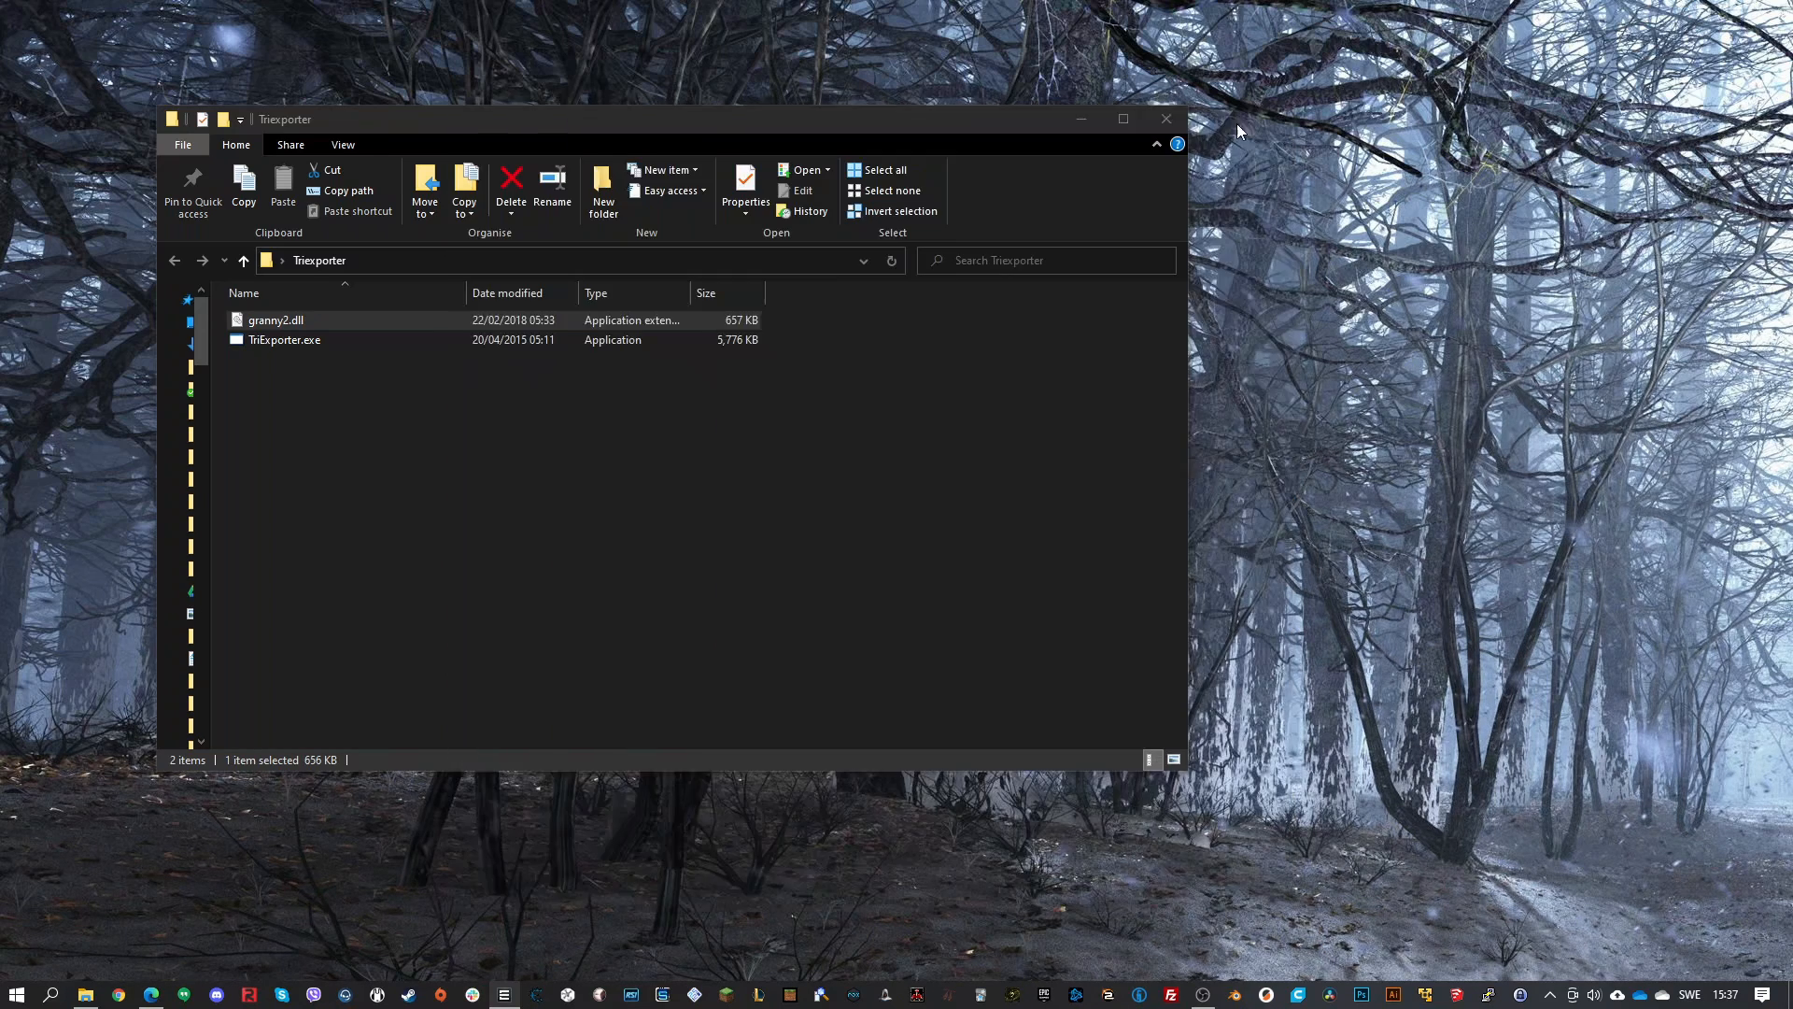
Start TriExporter.exe and set its EVE folder path to the tq folder inside Games\EVE\SharedCache
double_click(349, 342)
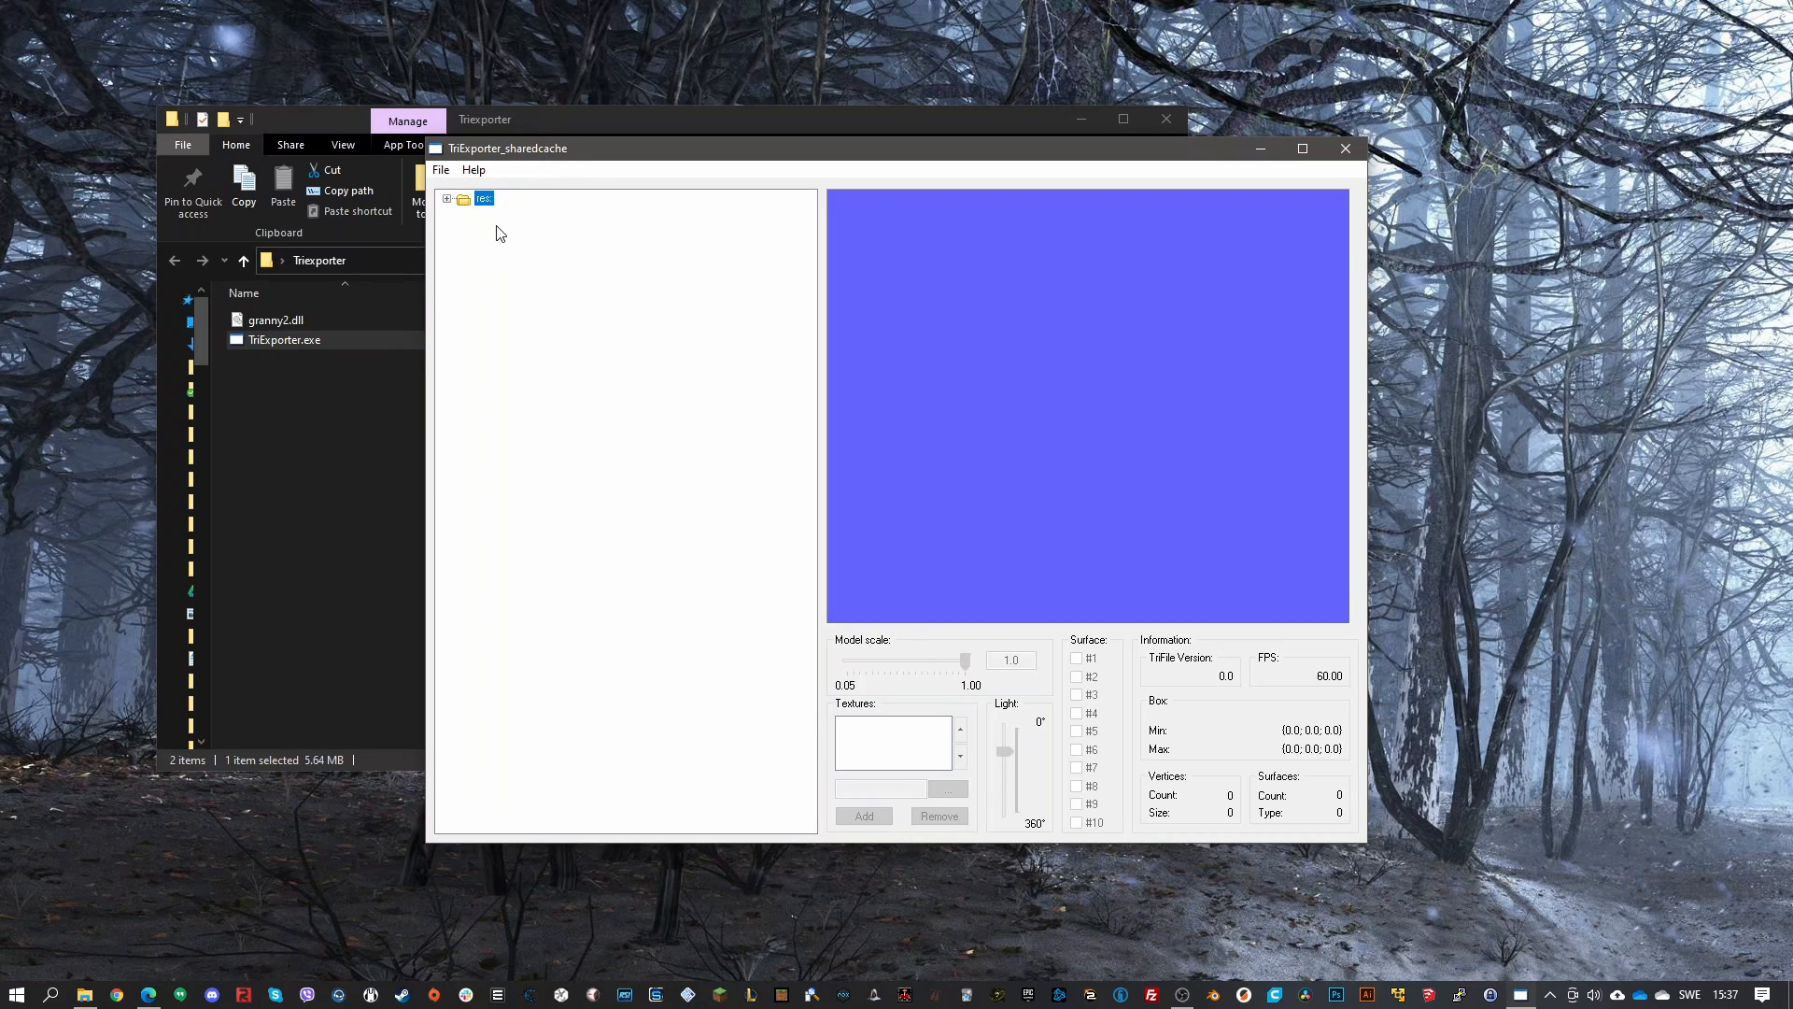
left_click(441, 169)
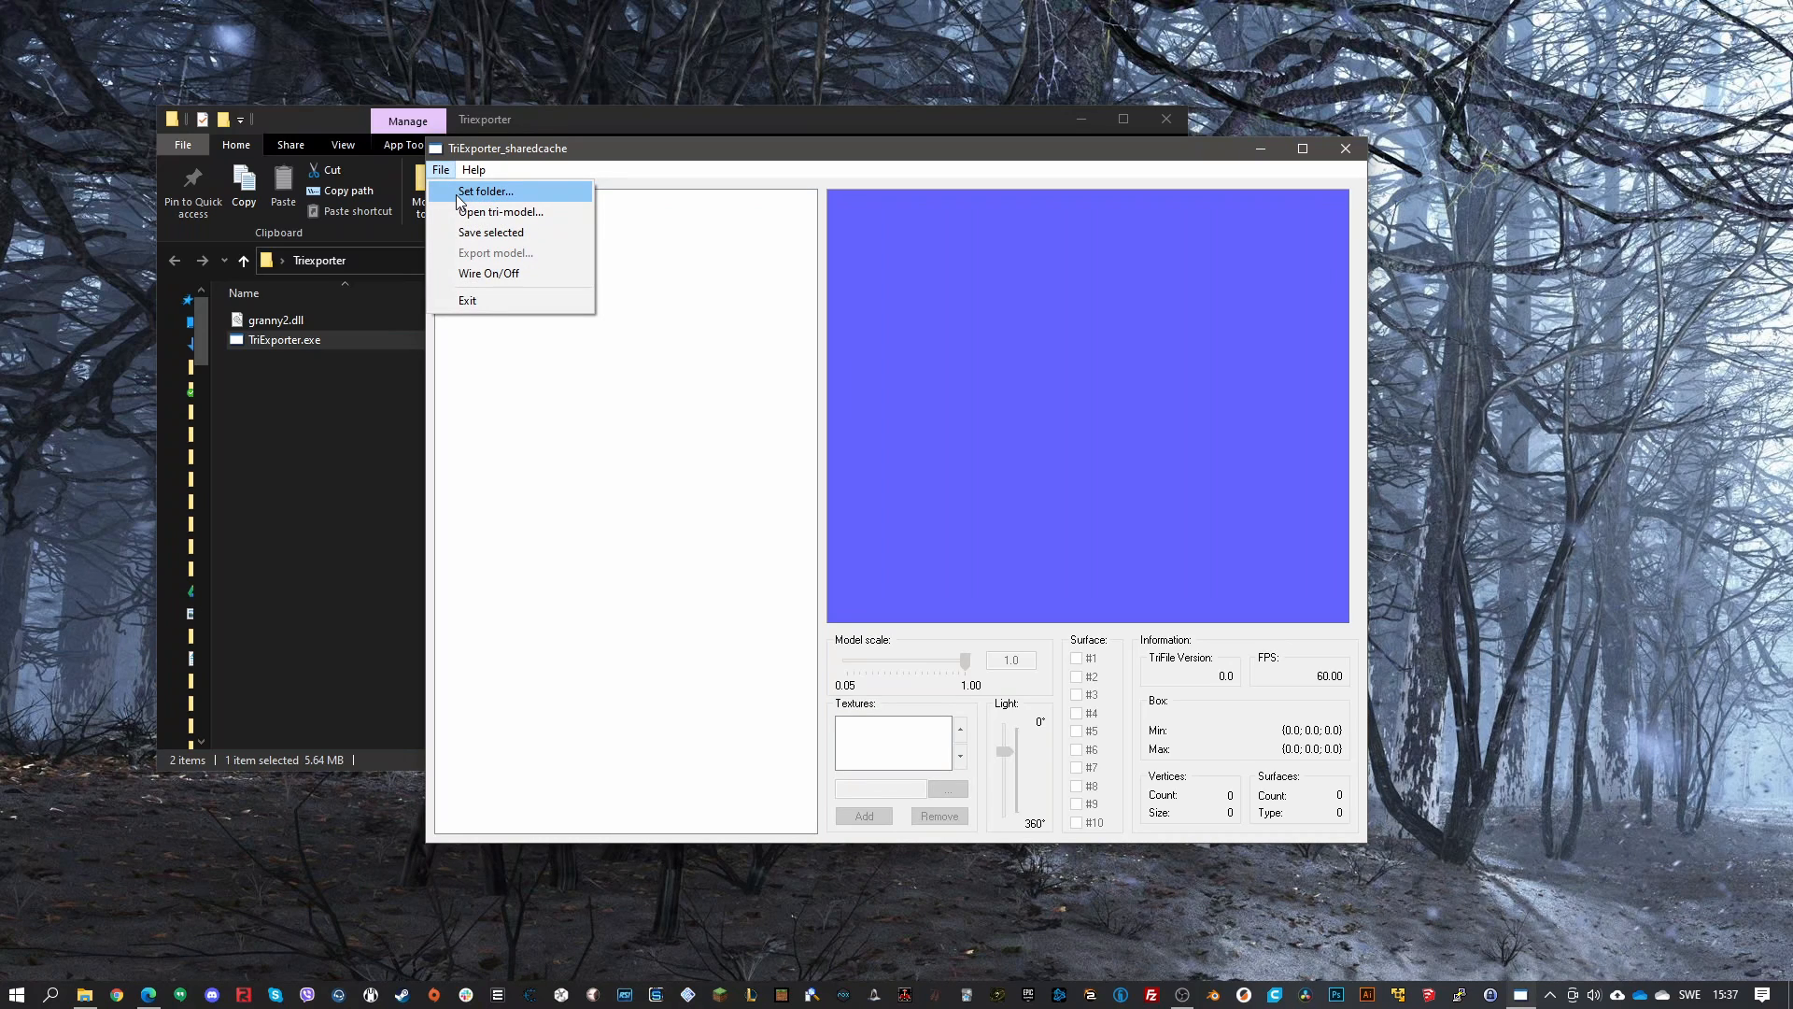
left_click(485, 192)
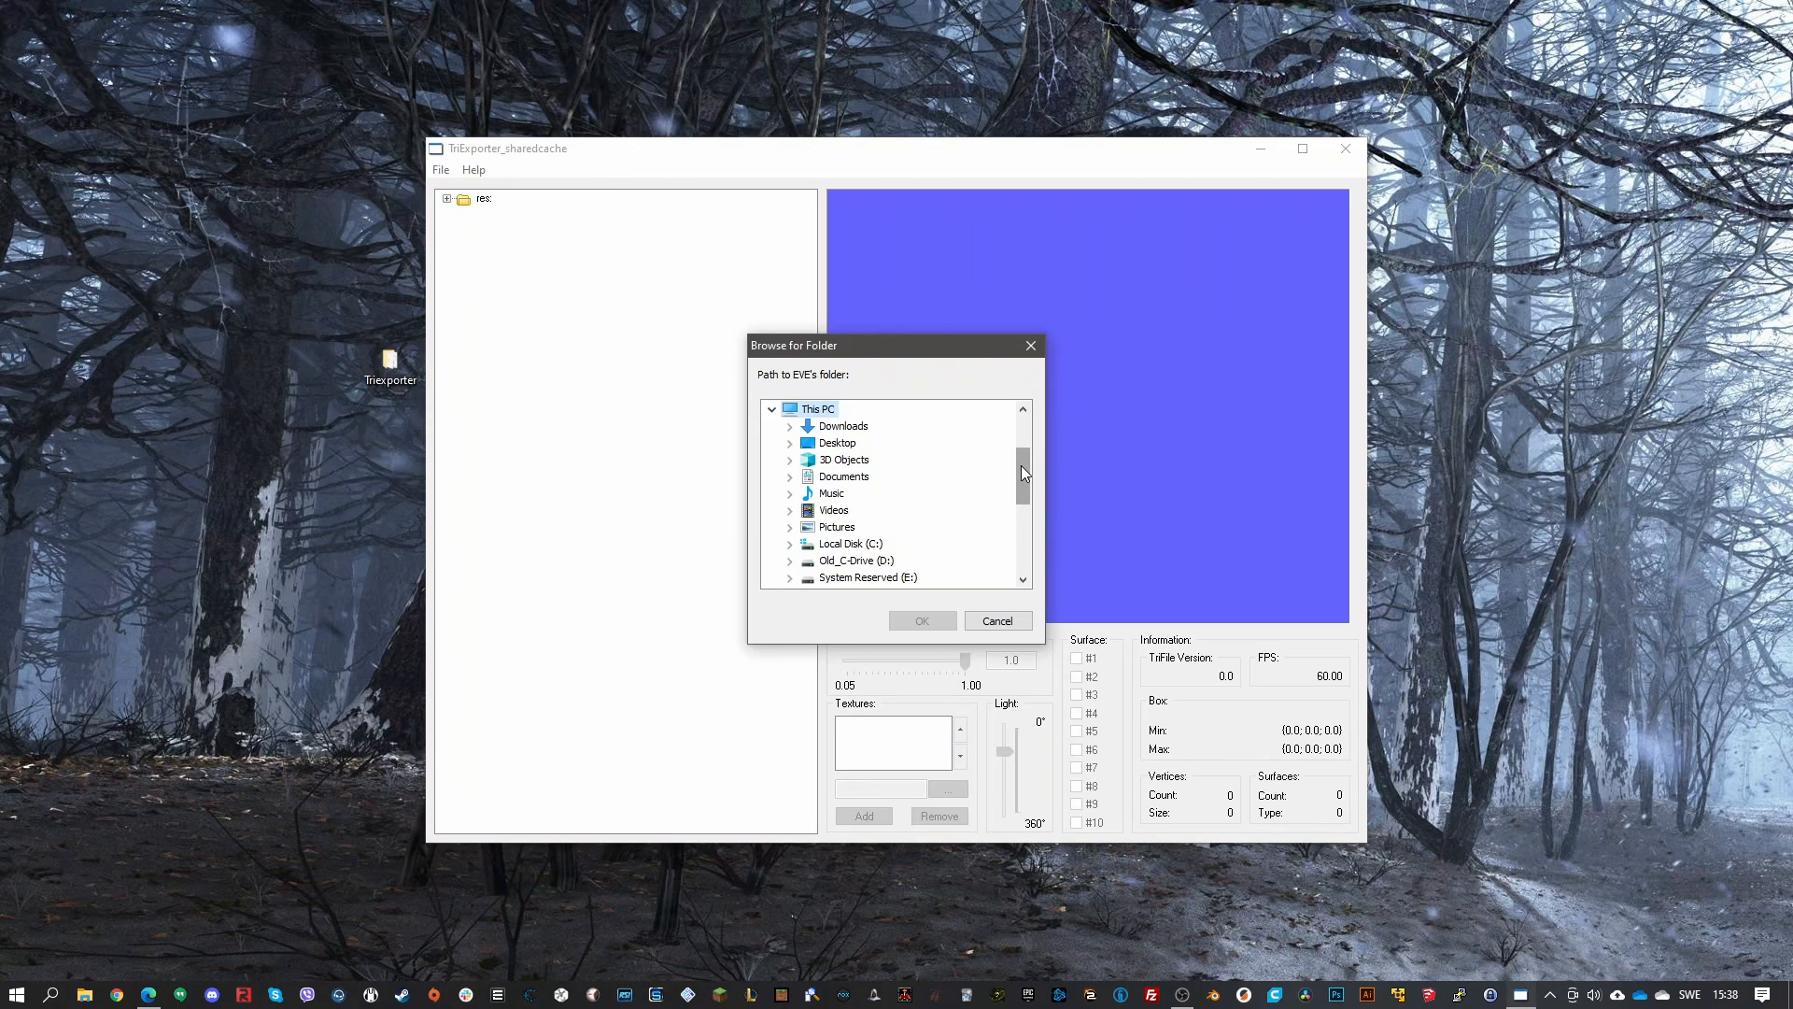
left_click_drag(1022, 465, 1021, 478)
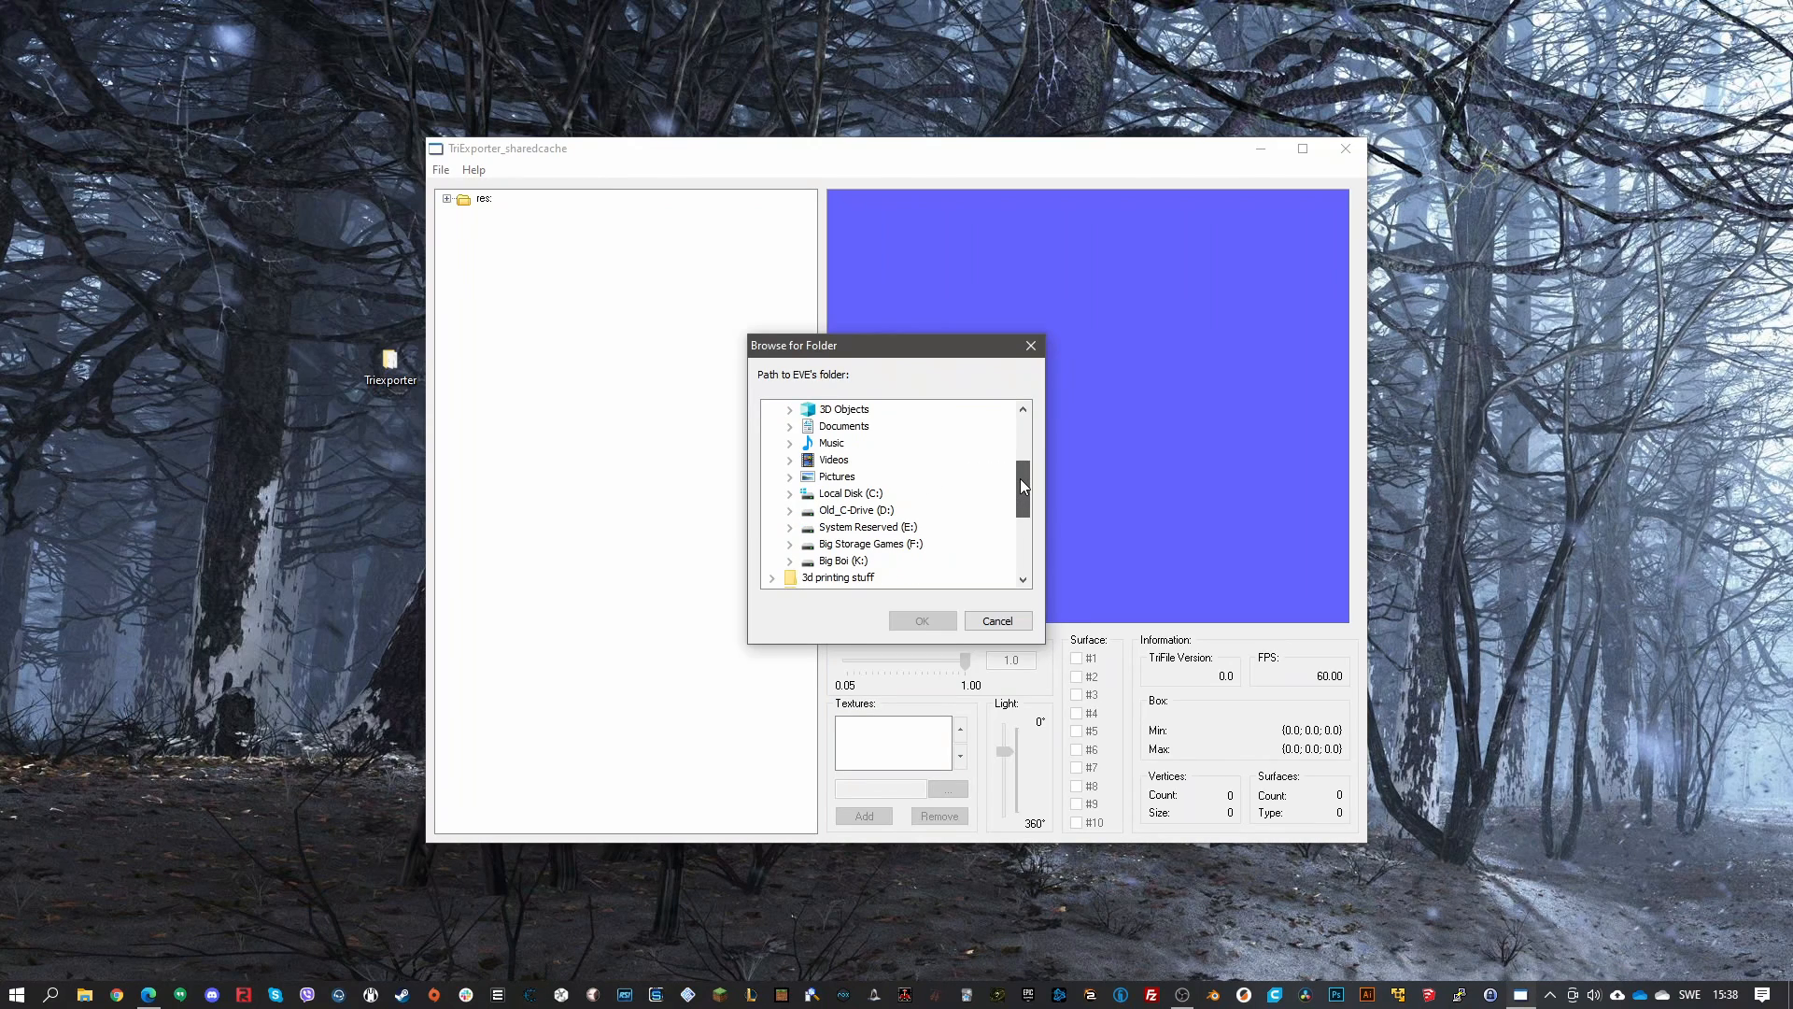
left_click(856, 562)
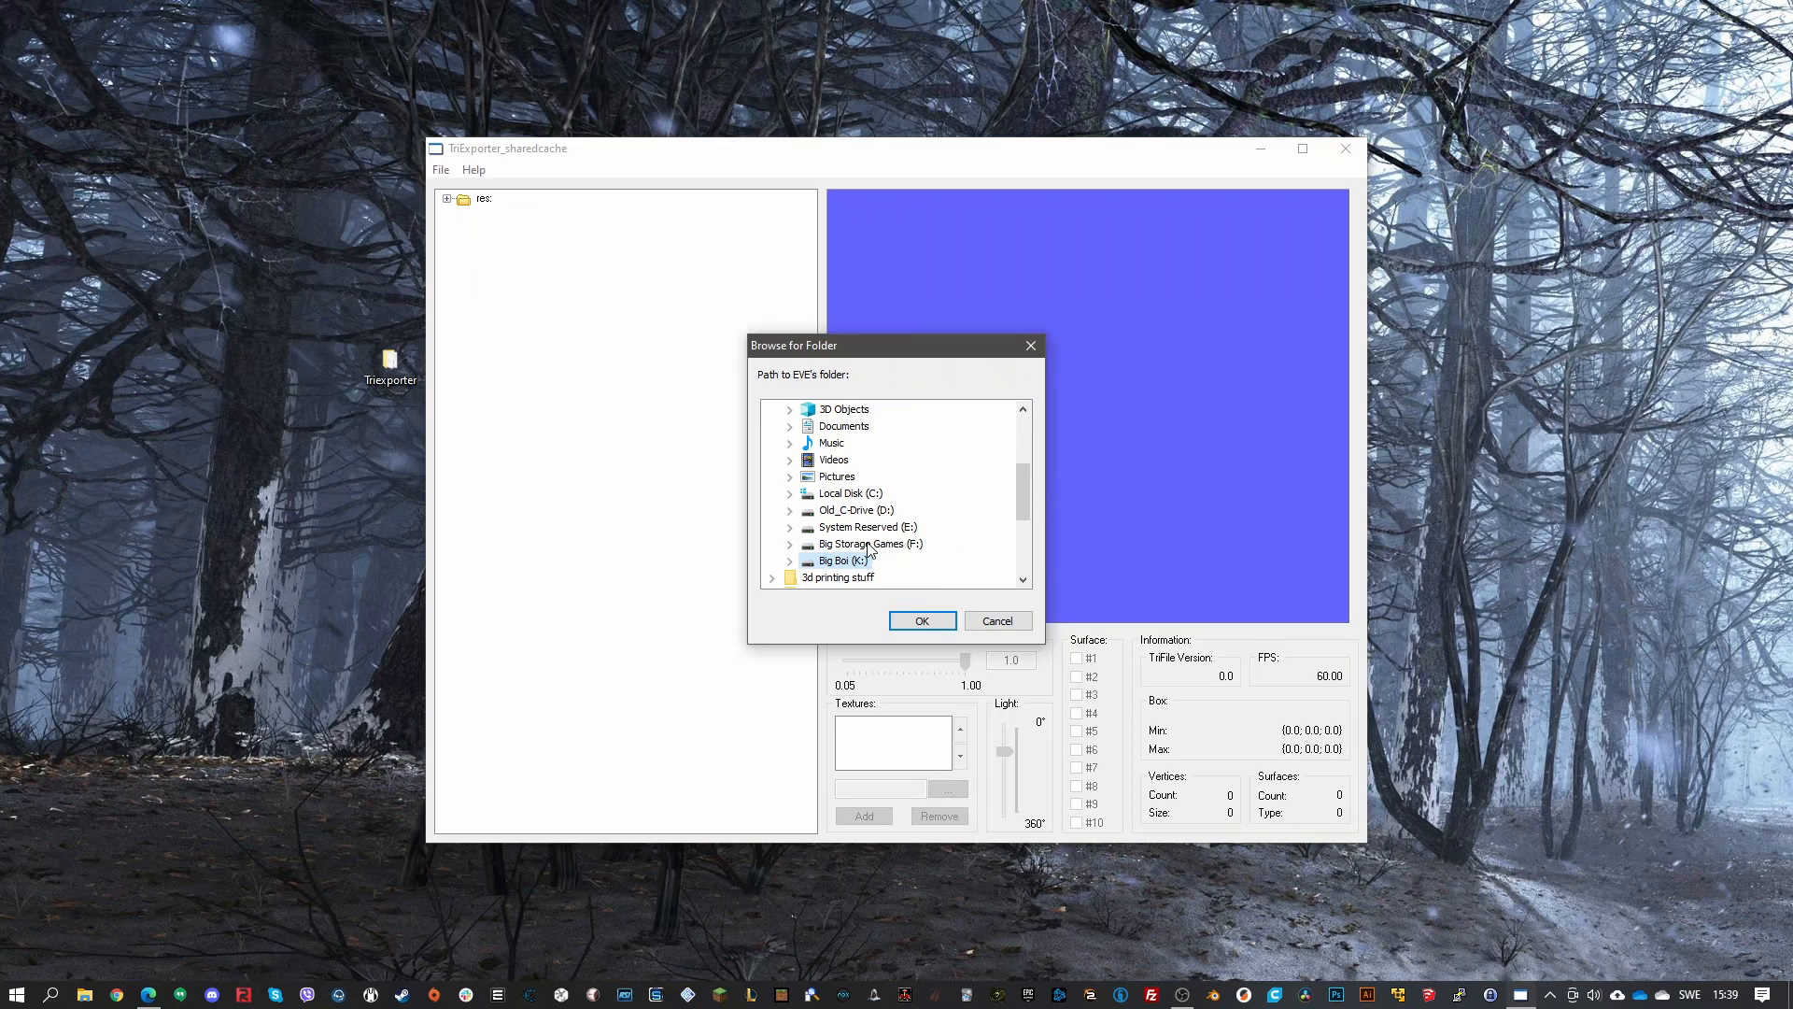
left_click(790, 562)
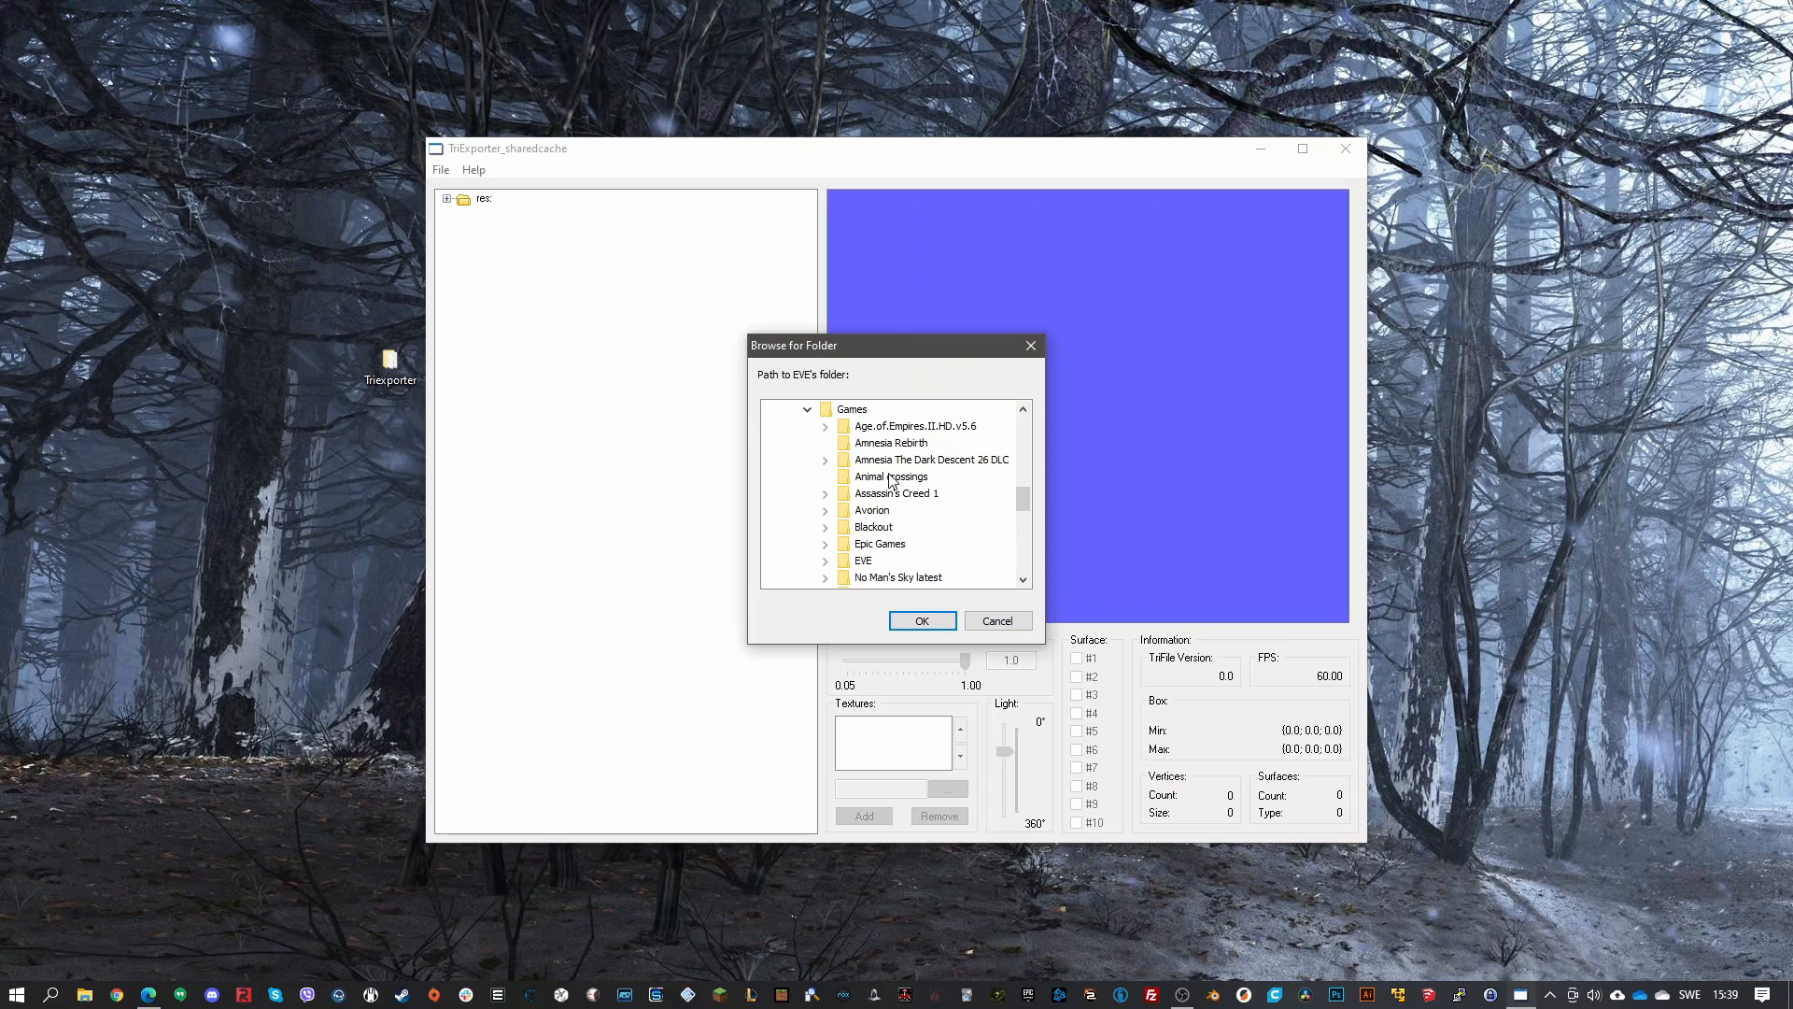
left_click(848, 563)
left_click(826, 561)
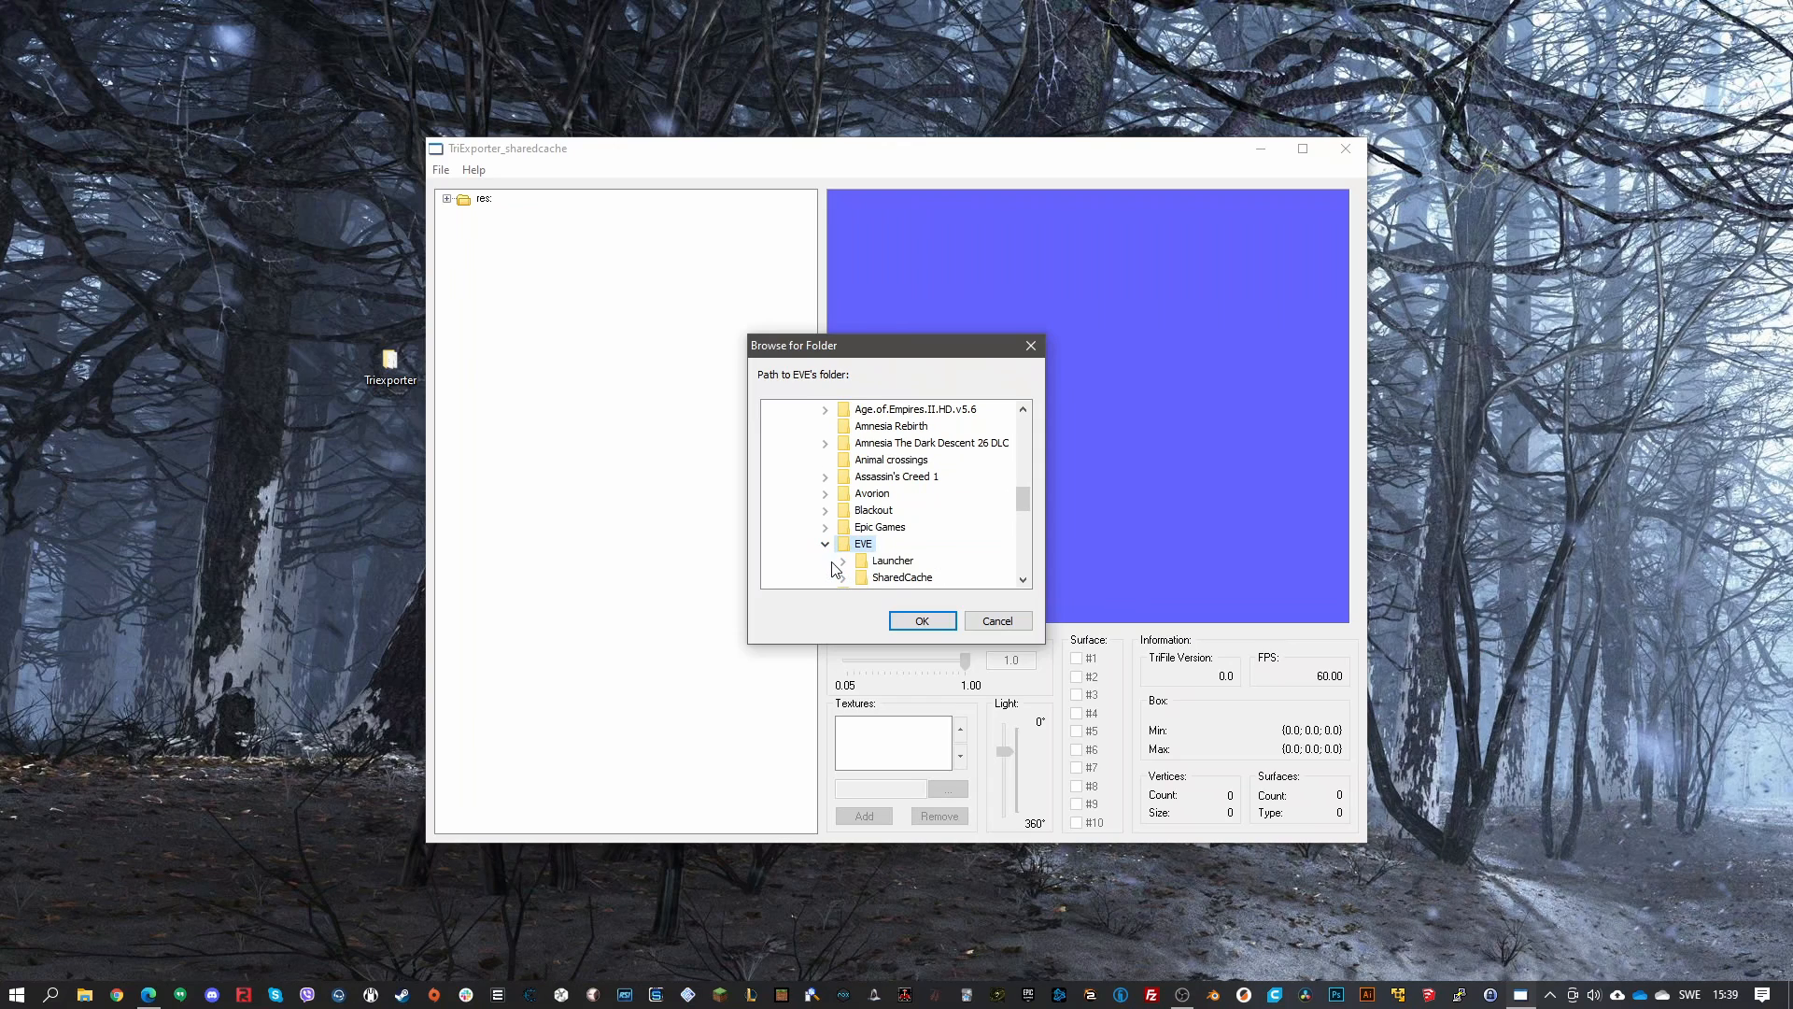
left_click(842, 578)
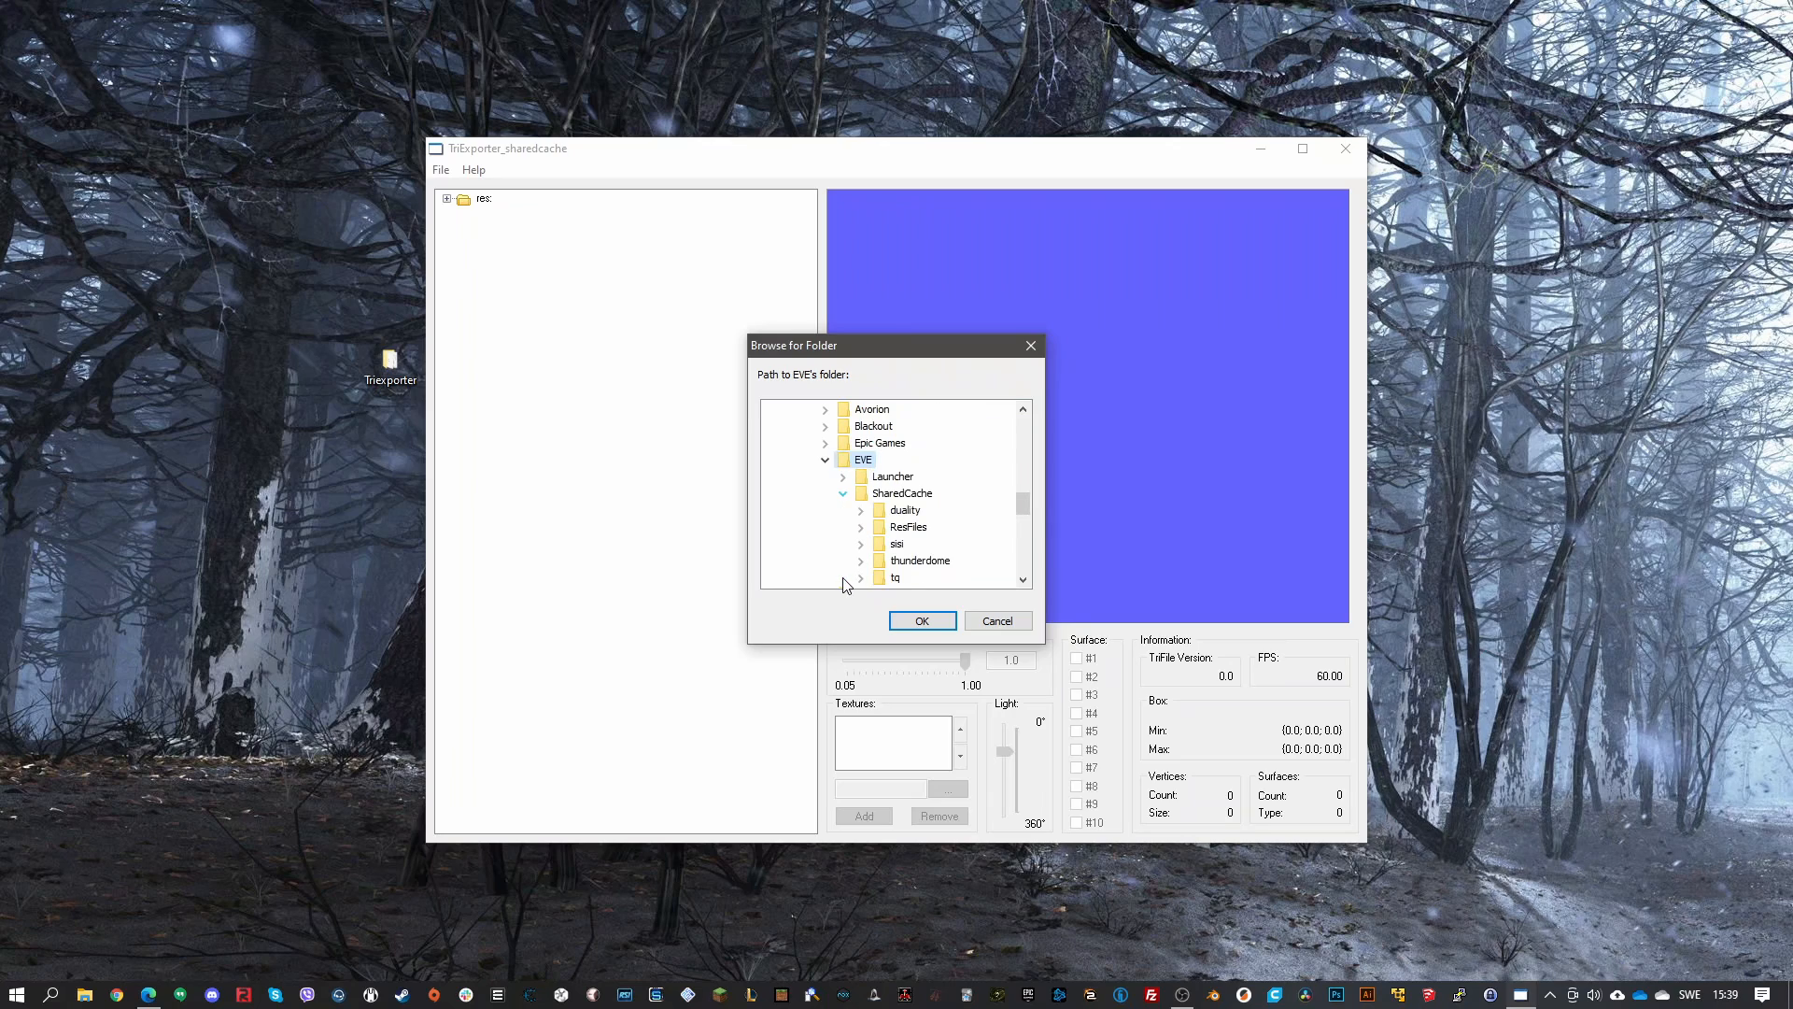
left_click(891, 579)
left_click(922, 622)
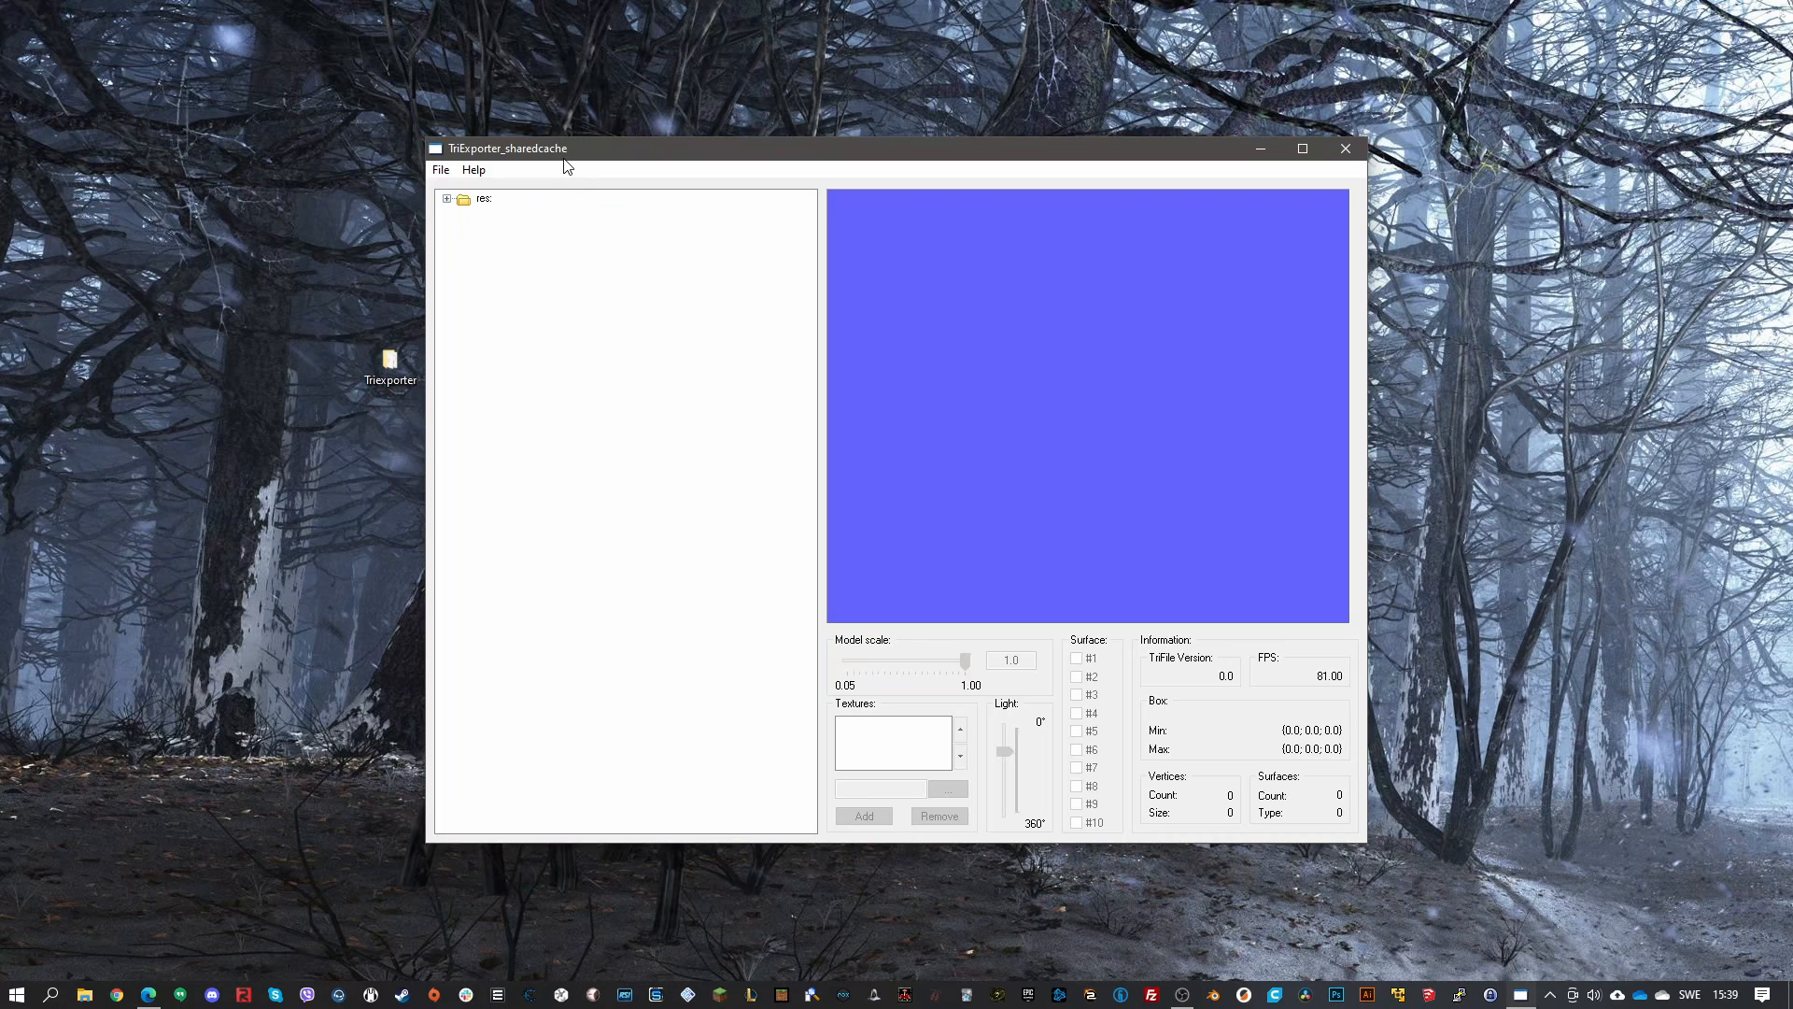
Expand the res: resource tree through dx9 and model down to the contents of the ship folder
left_click(450, 199)
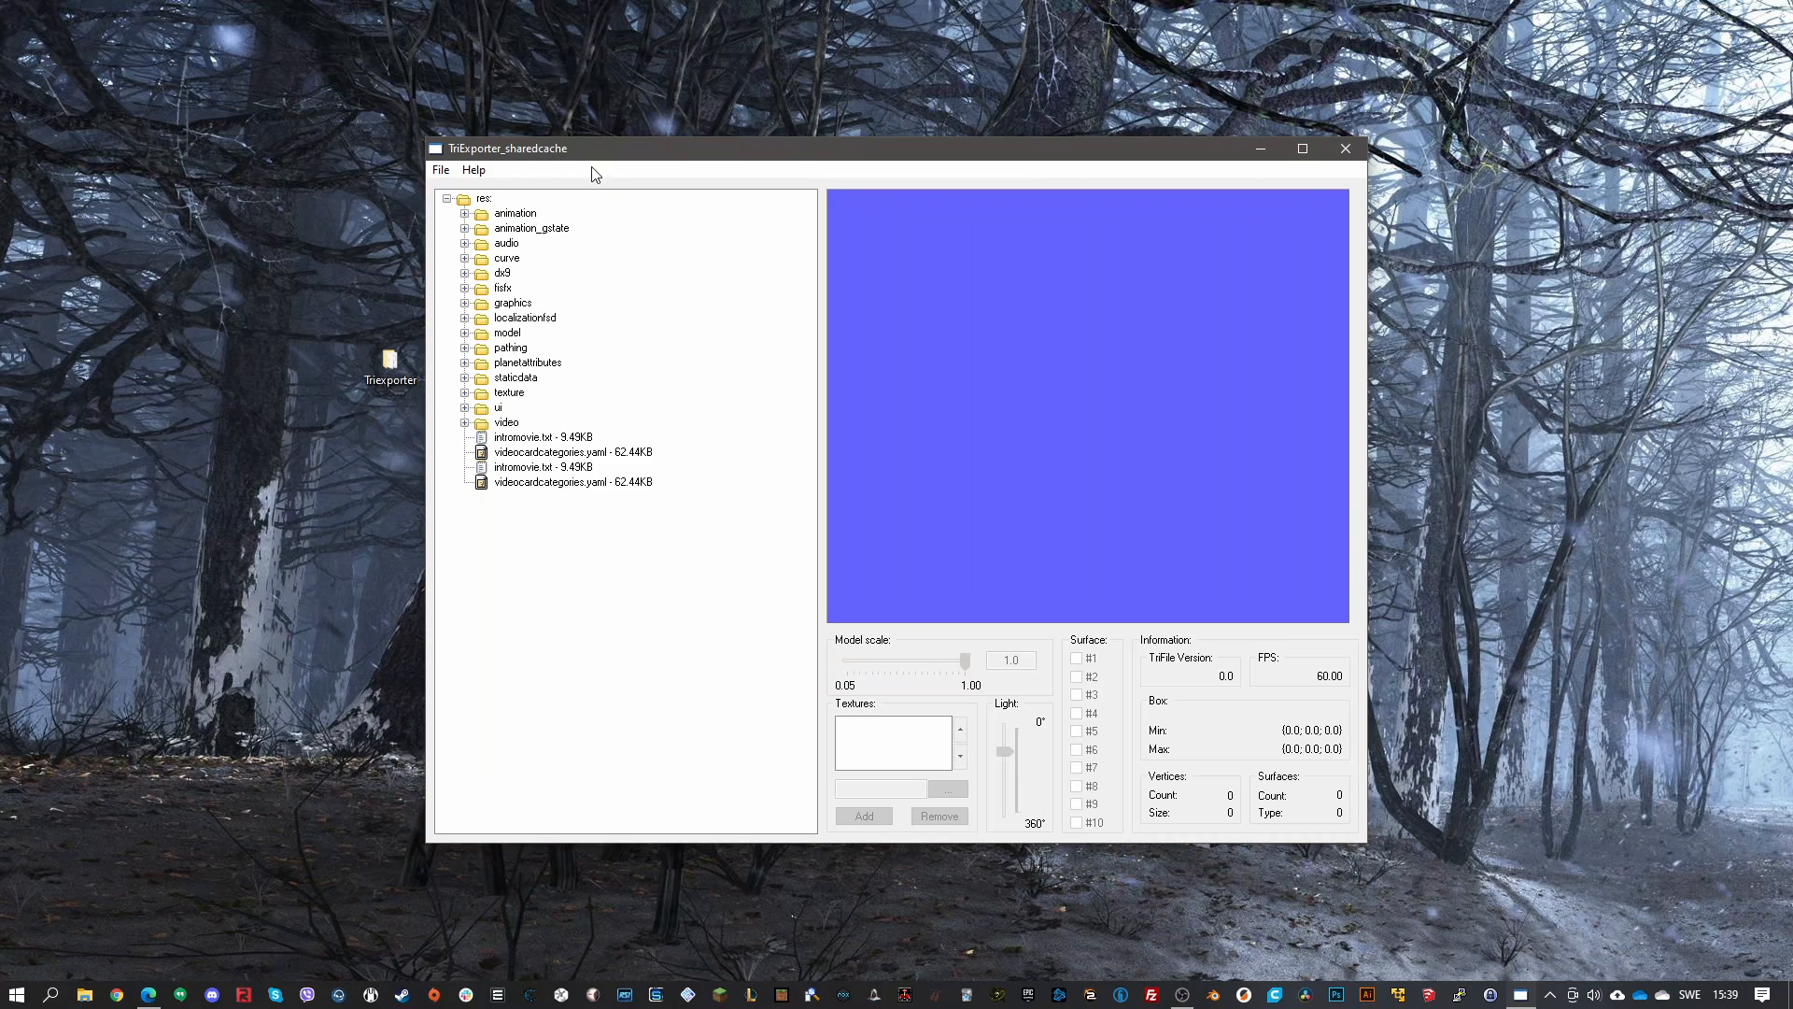
left_click_drag(588, 148, 511, 142)
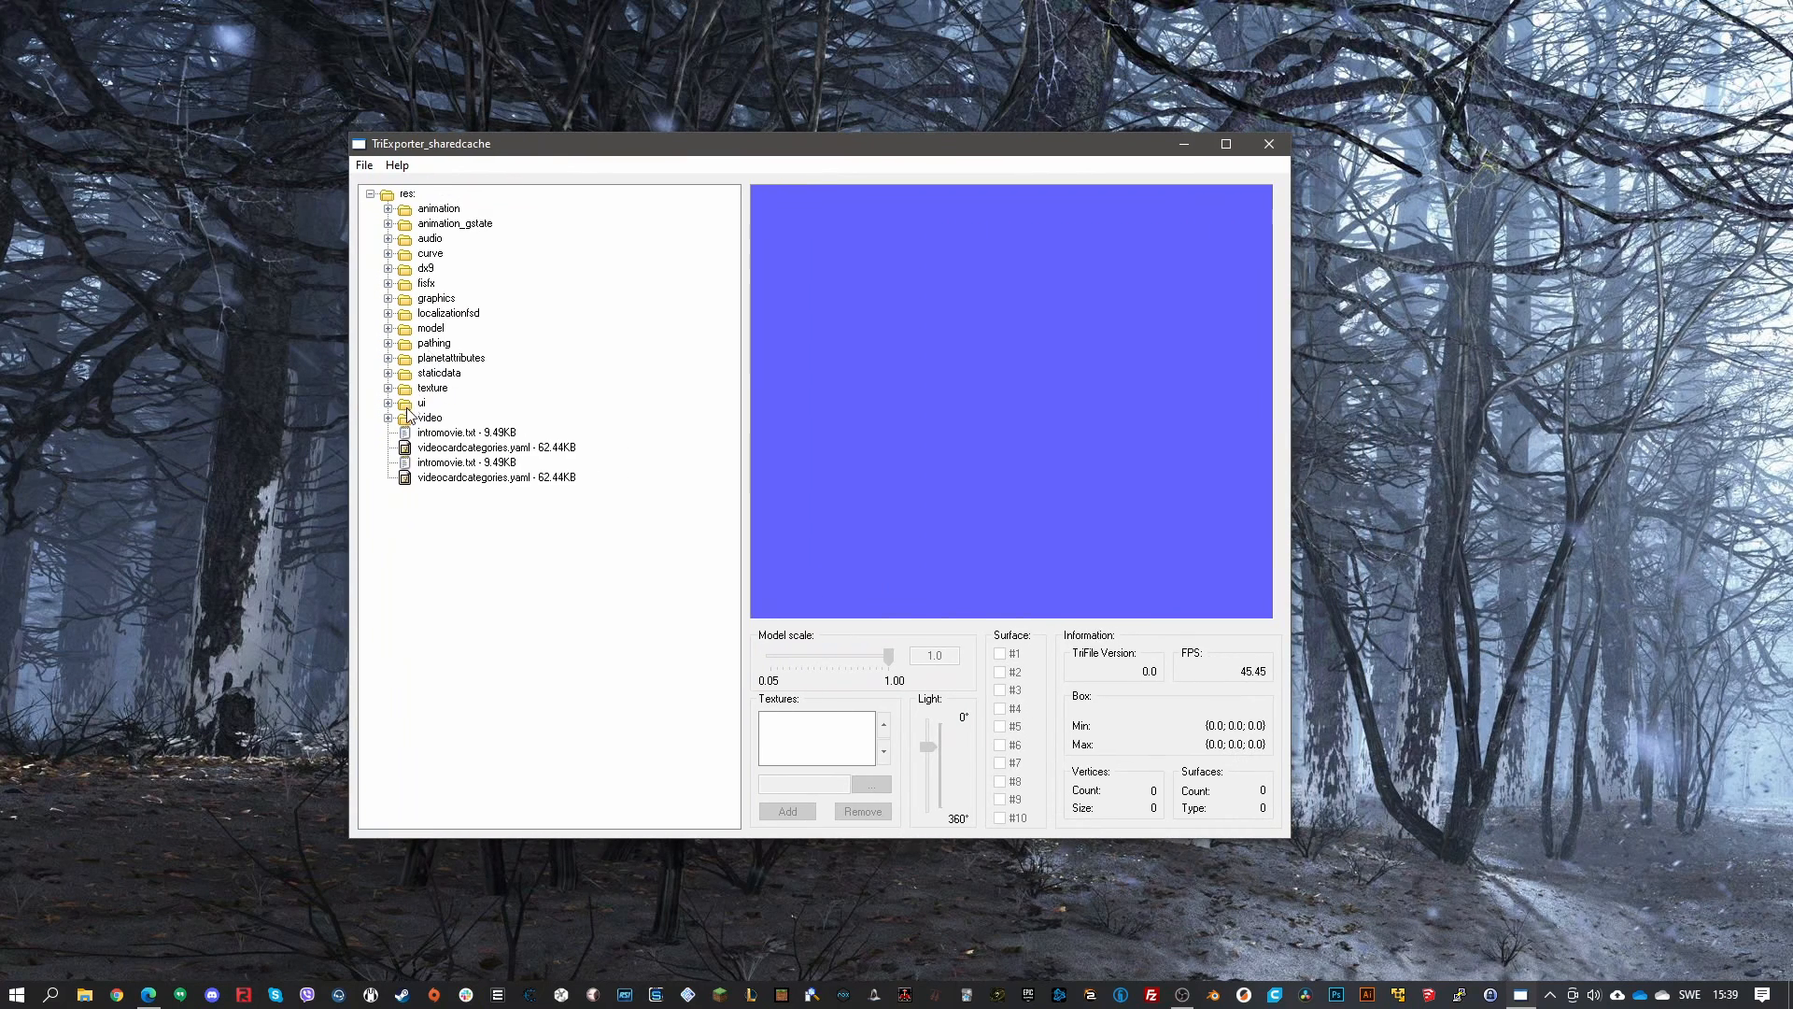
left_click(388, 269)
left_click(407, 284)
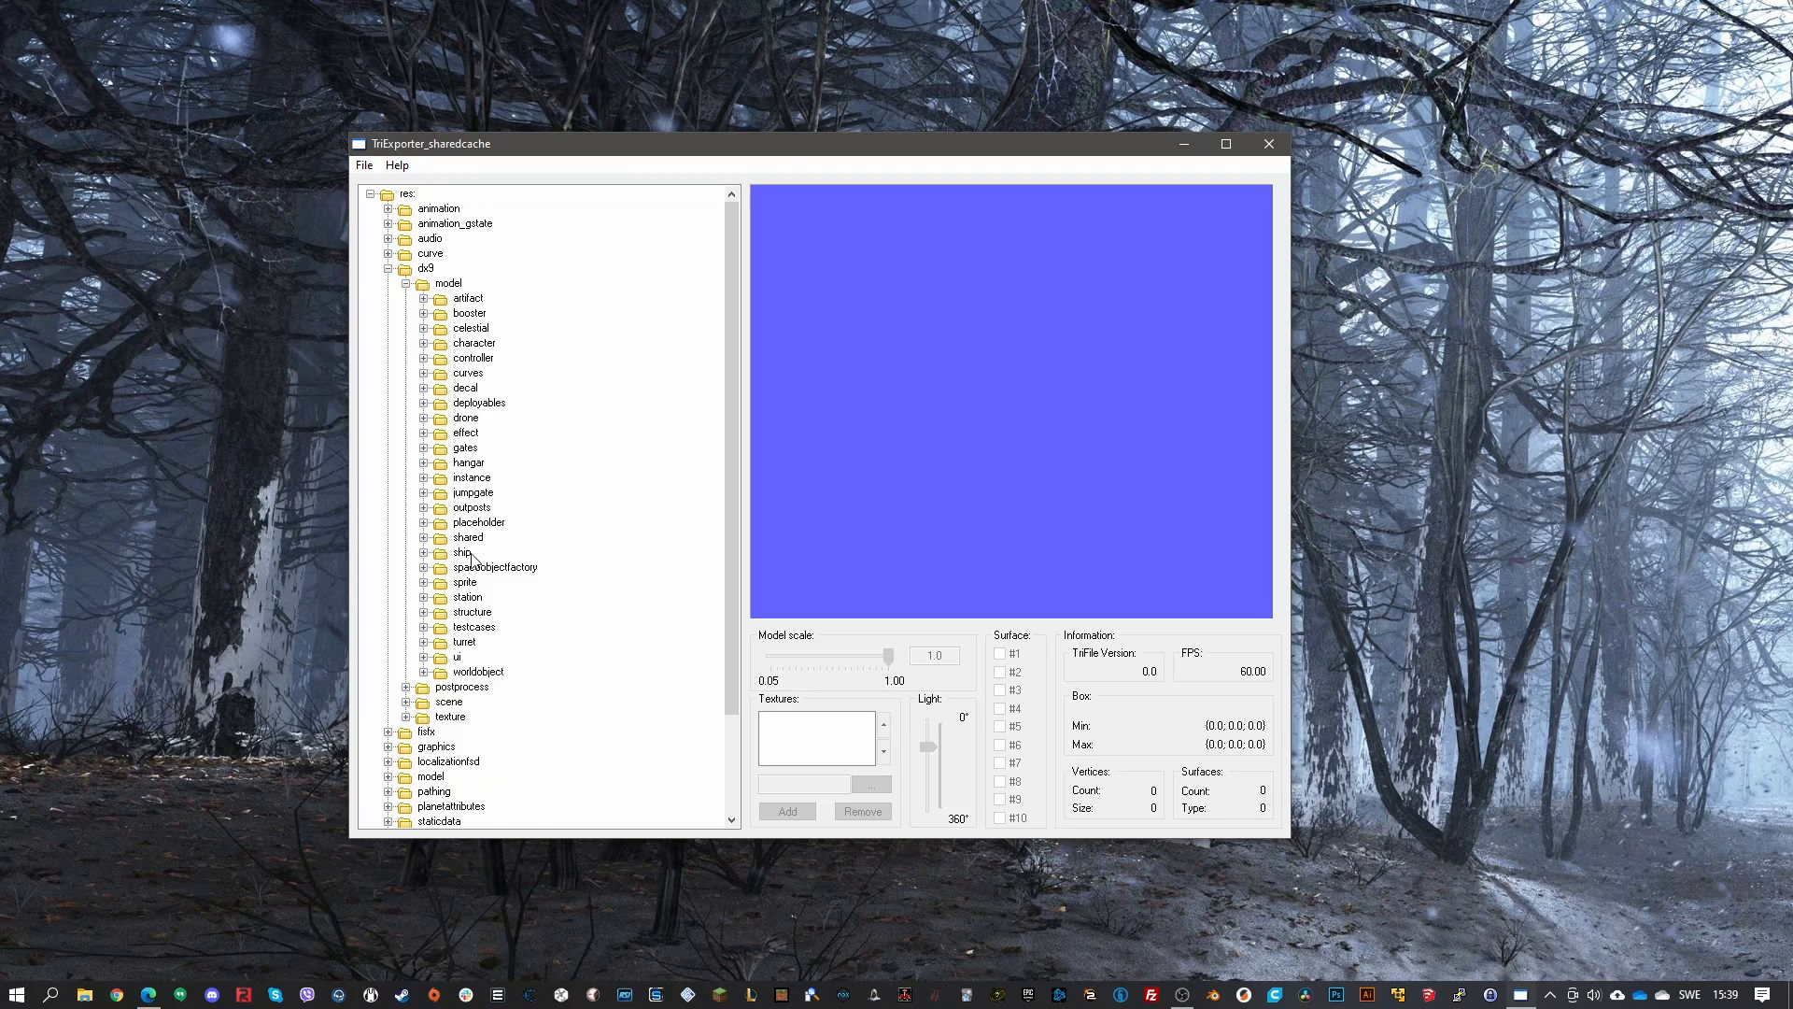
left_click(424, 552)
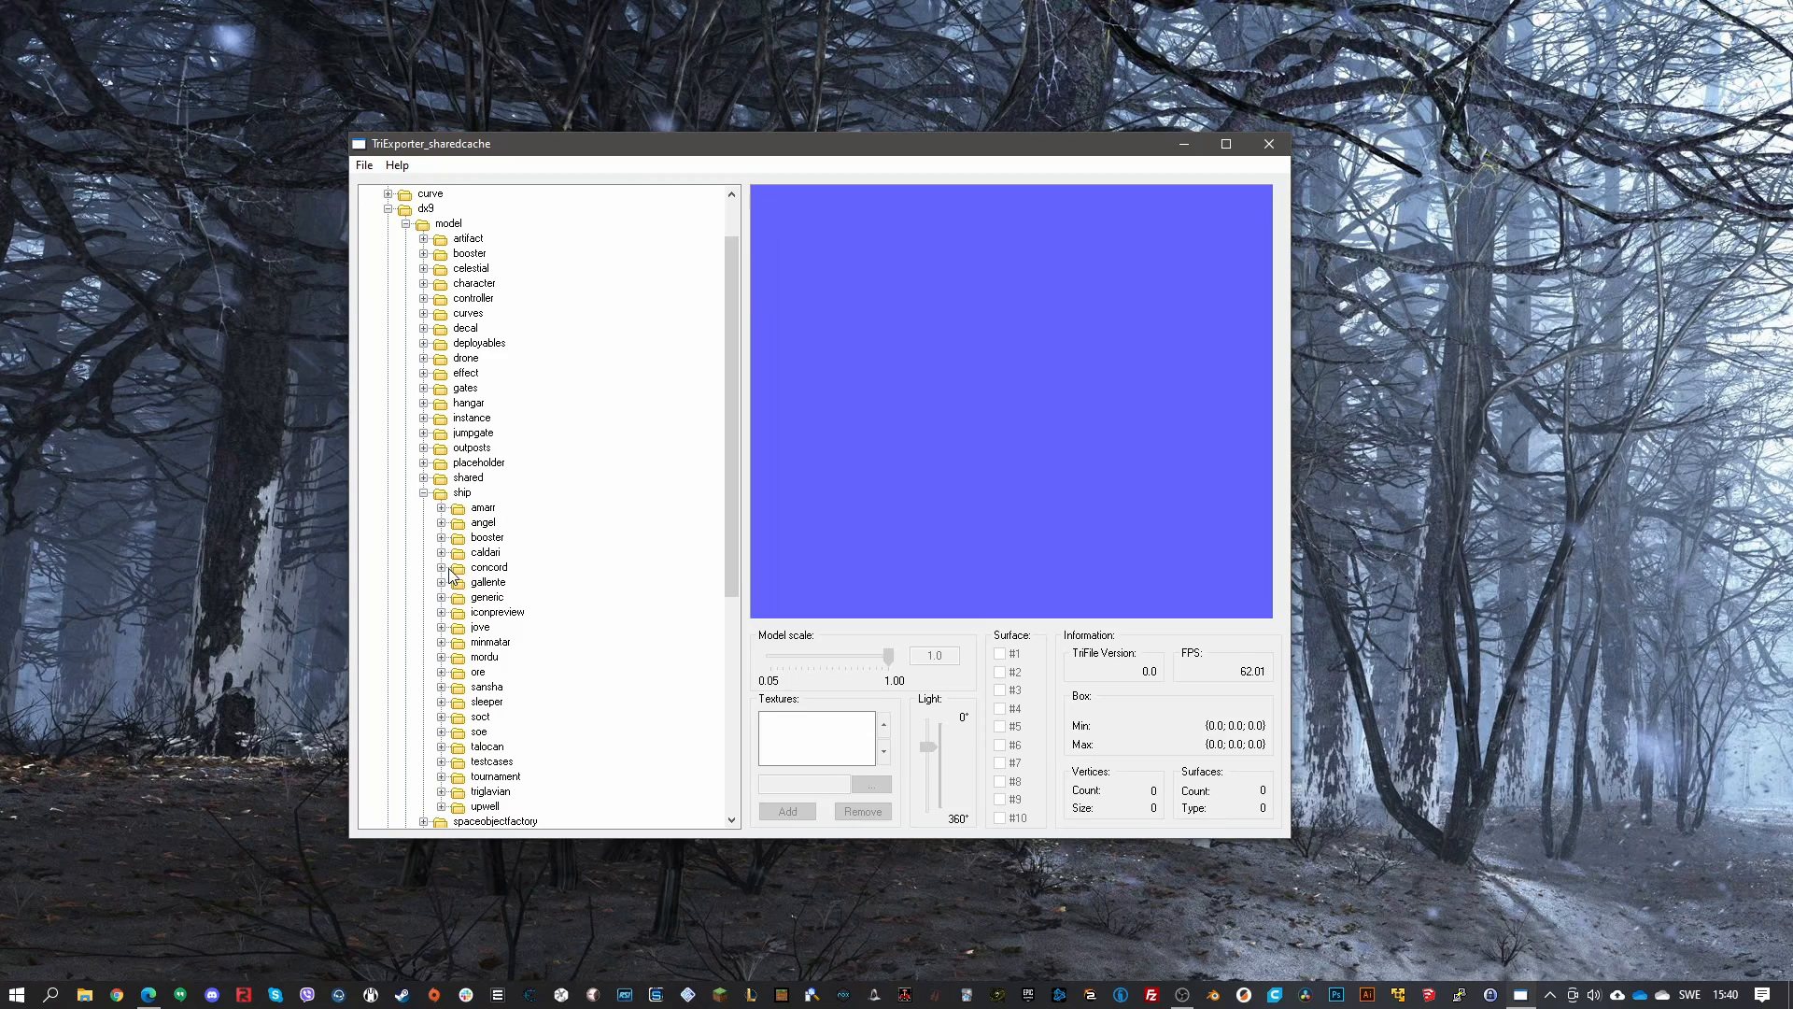
Examine the model and texture files of the concord battleship conb1 and collapse the concord folder again
left_click(442, 568)
left_click(459, 583)
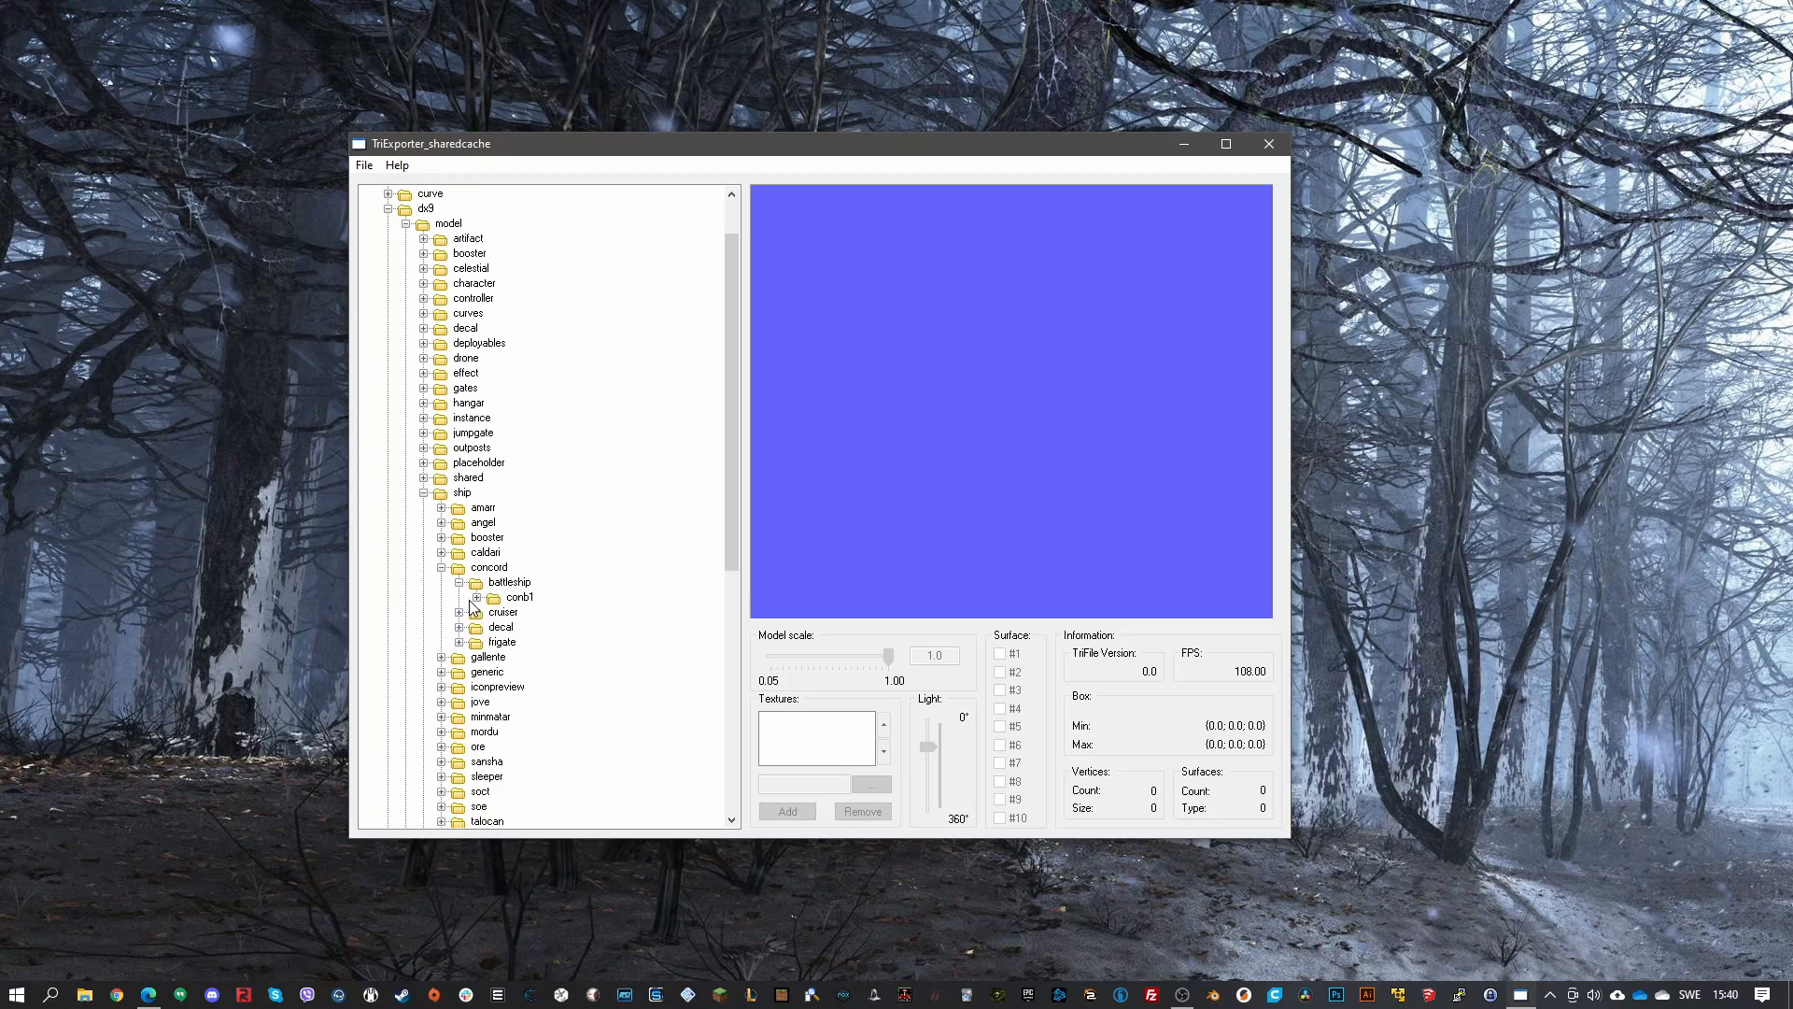
left_click(476, 598)
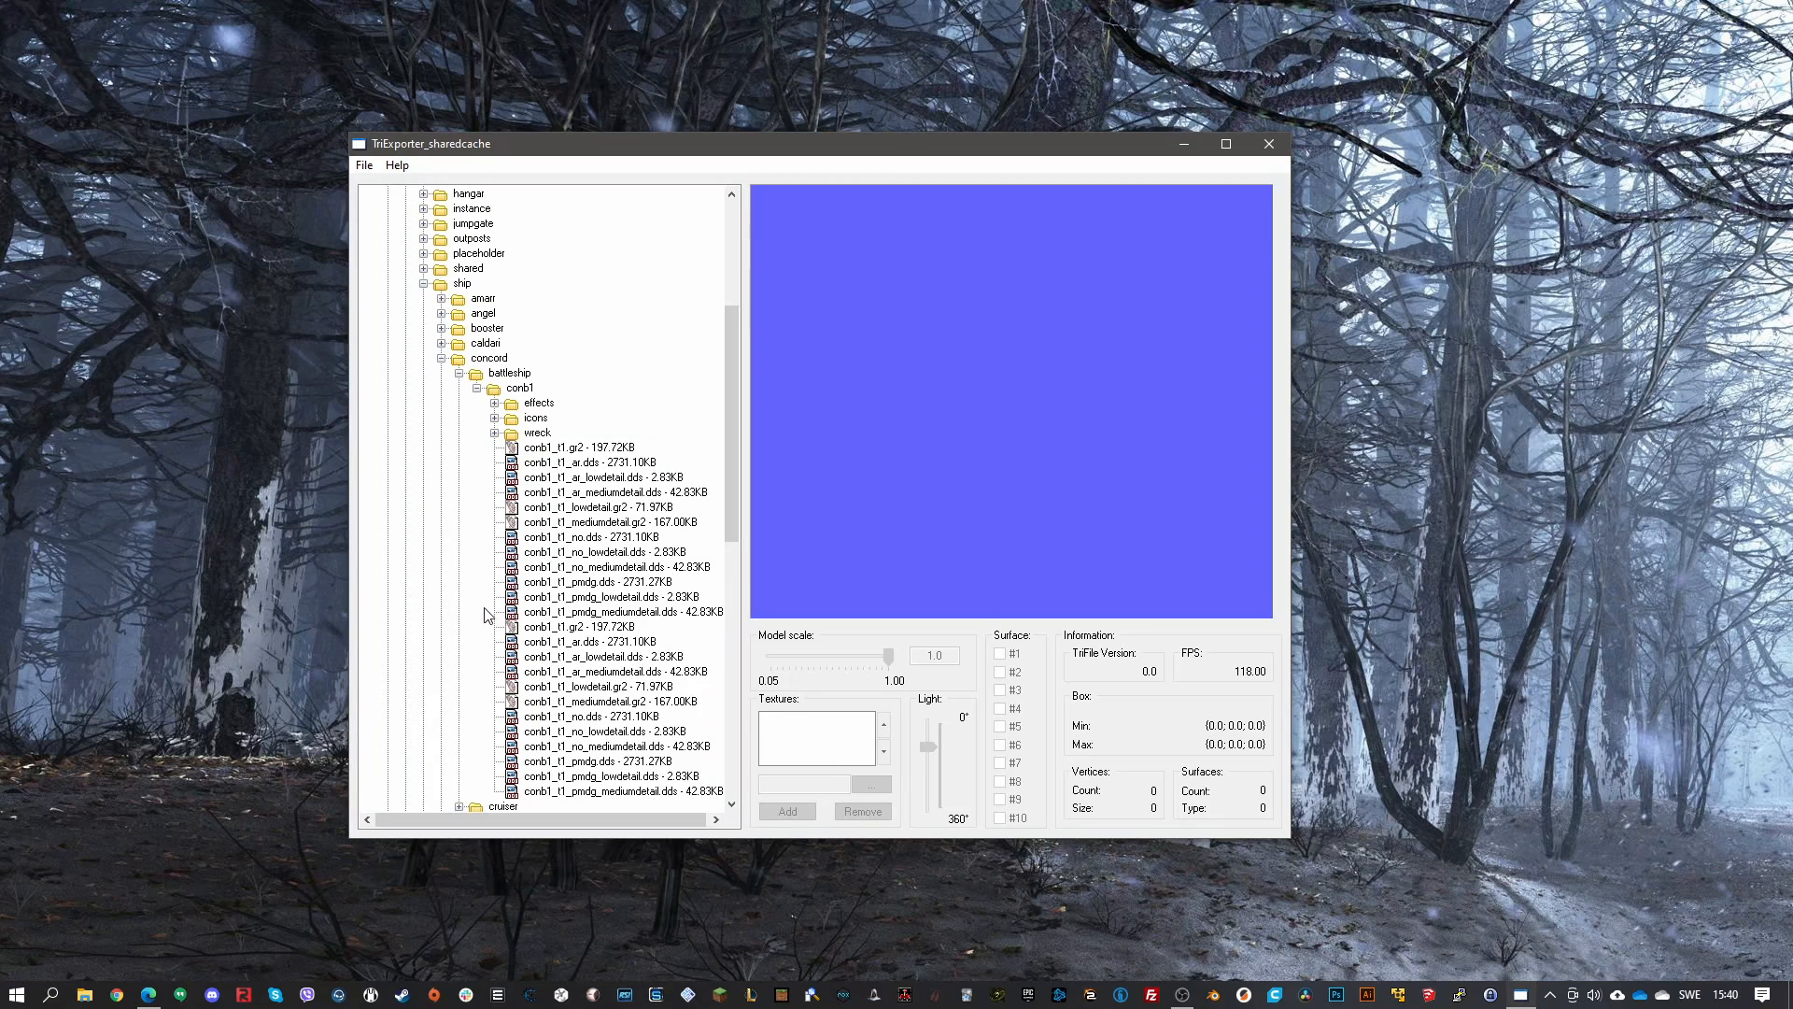
left_click(559, 450)
left_click(559, 567)
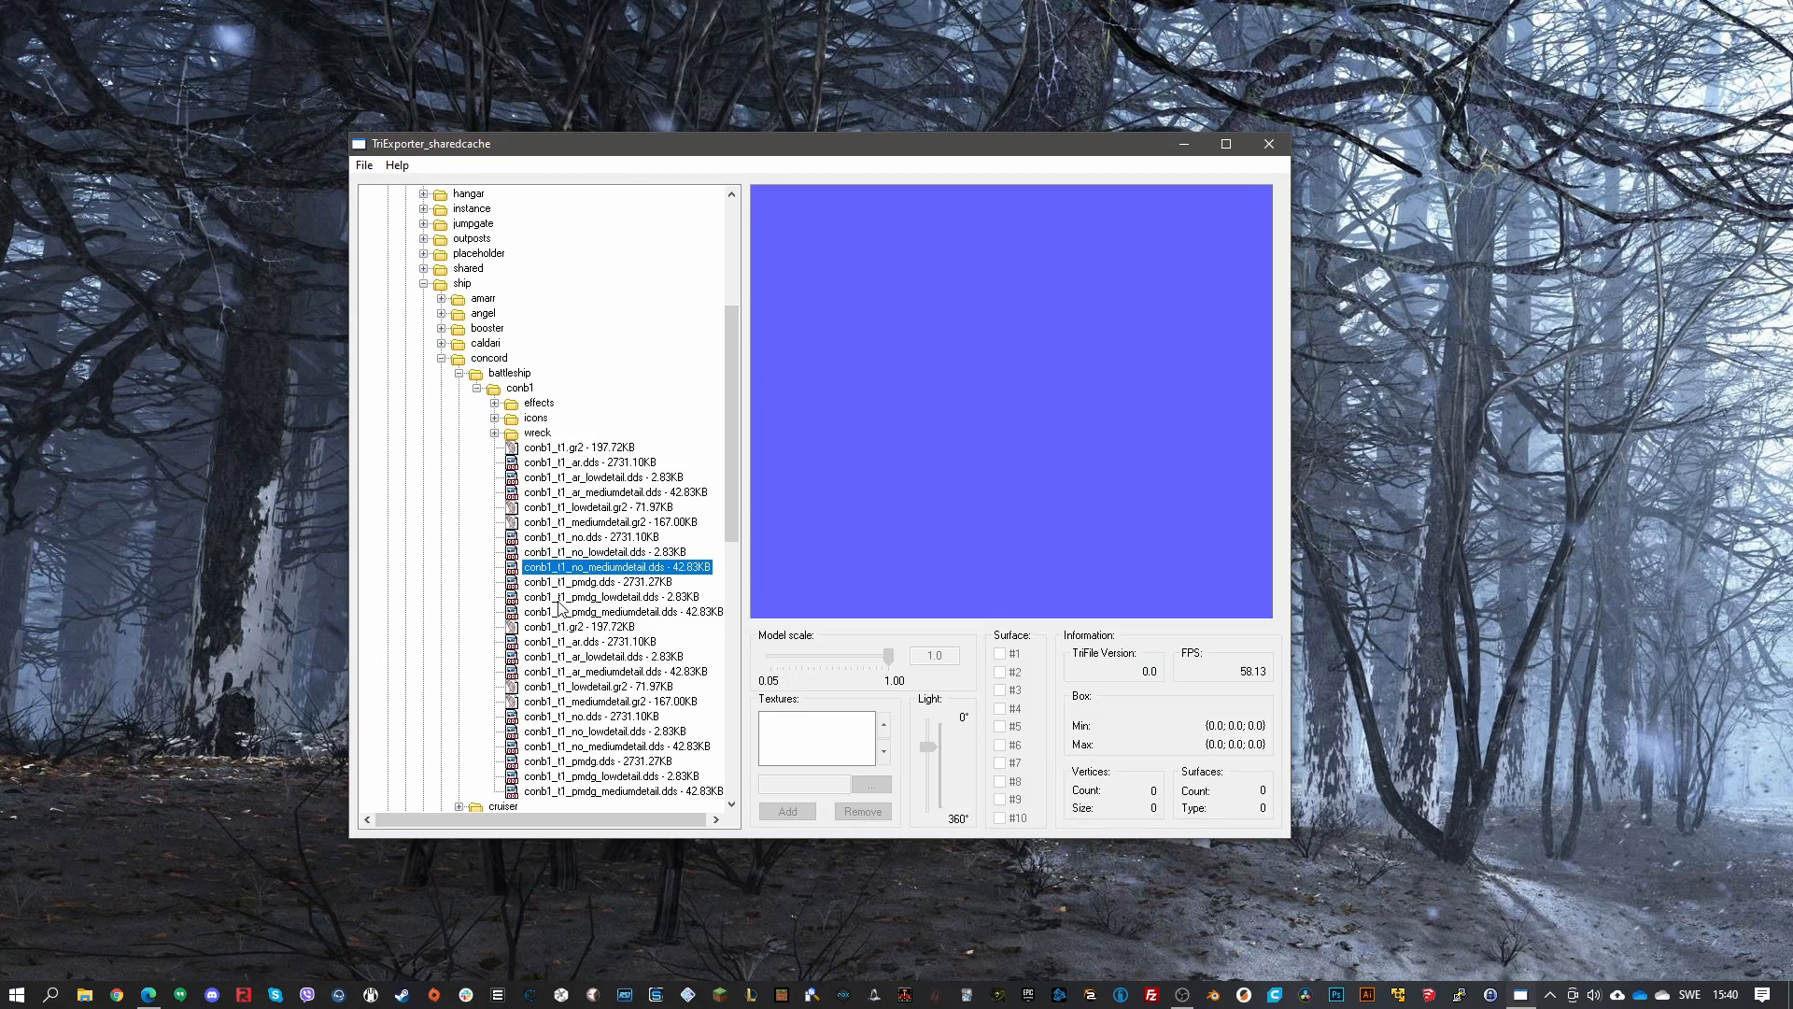
left_click(479, 390)
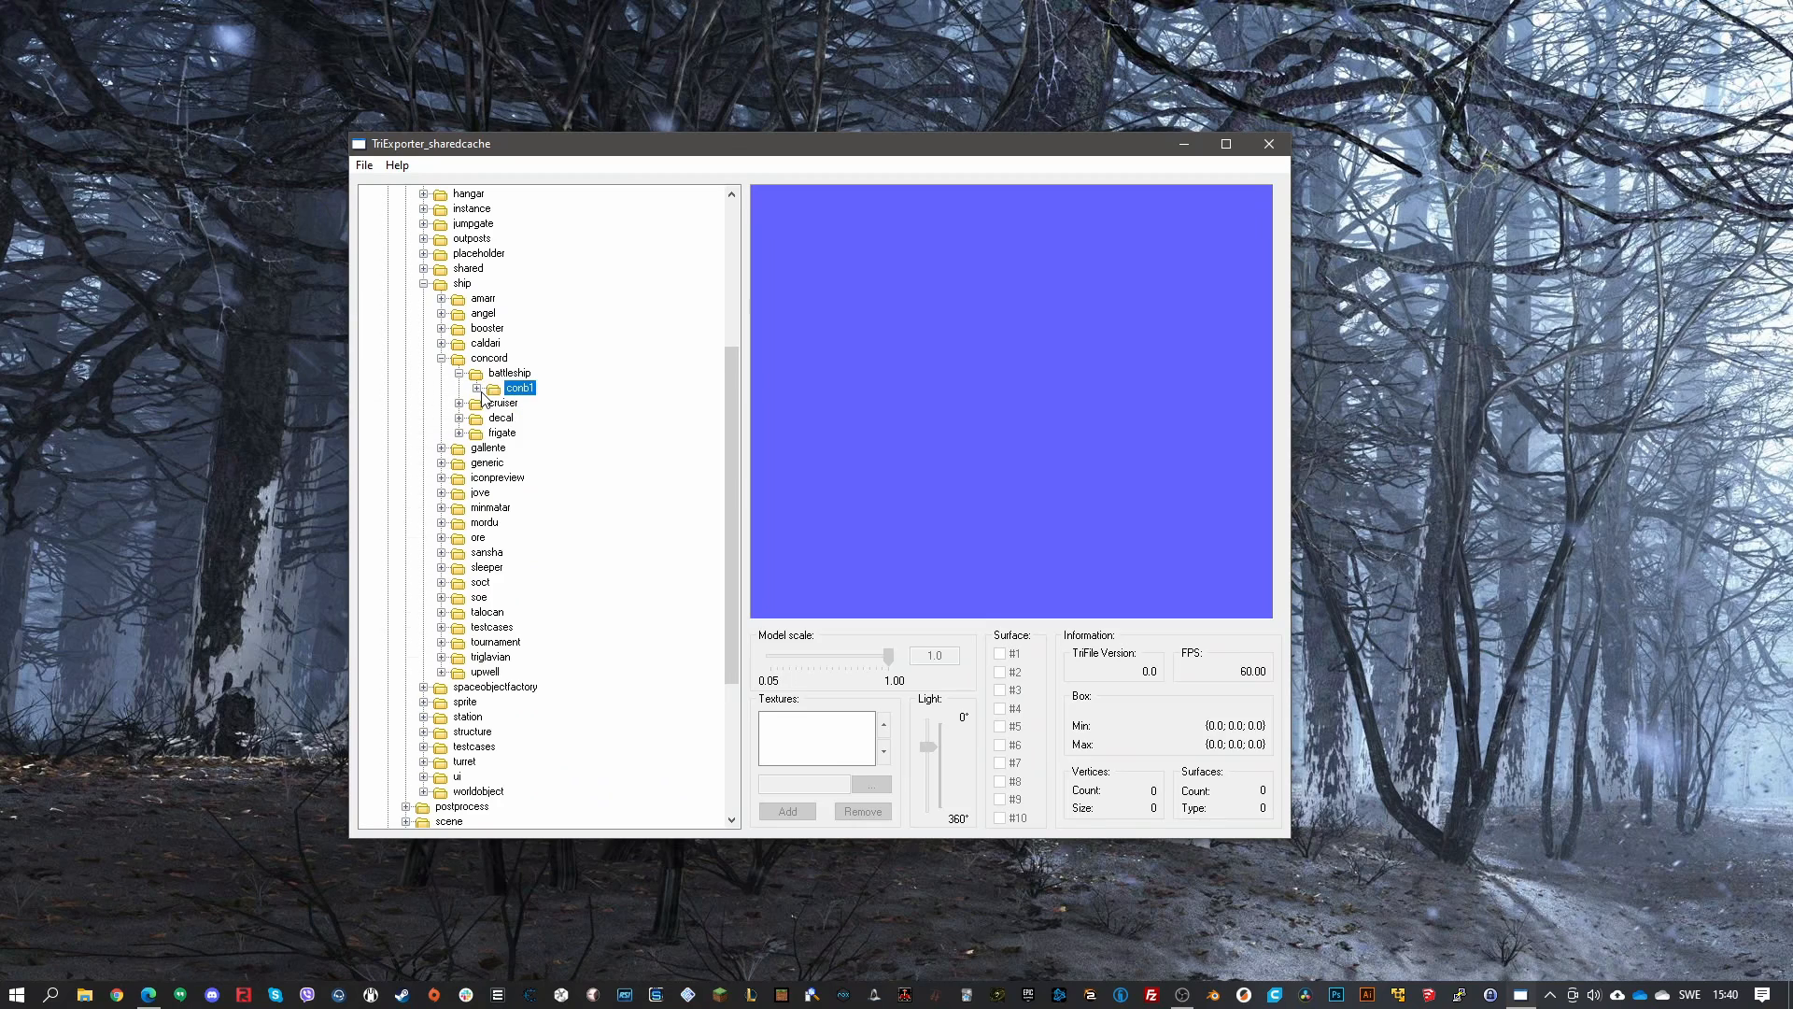
left_click(461, 374)
left_click(441, 359)
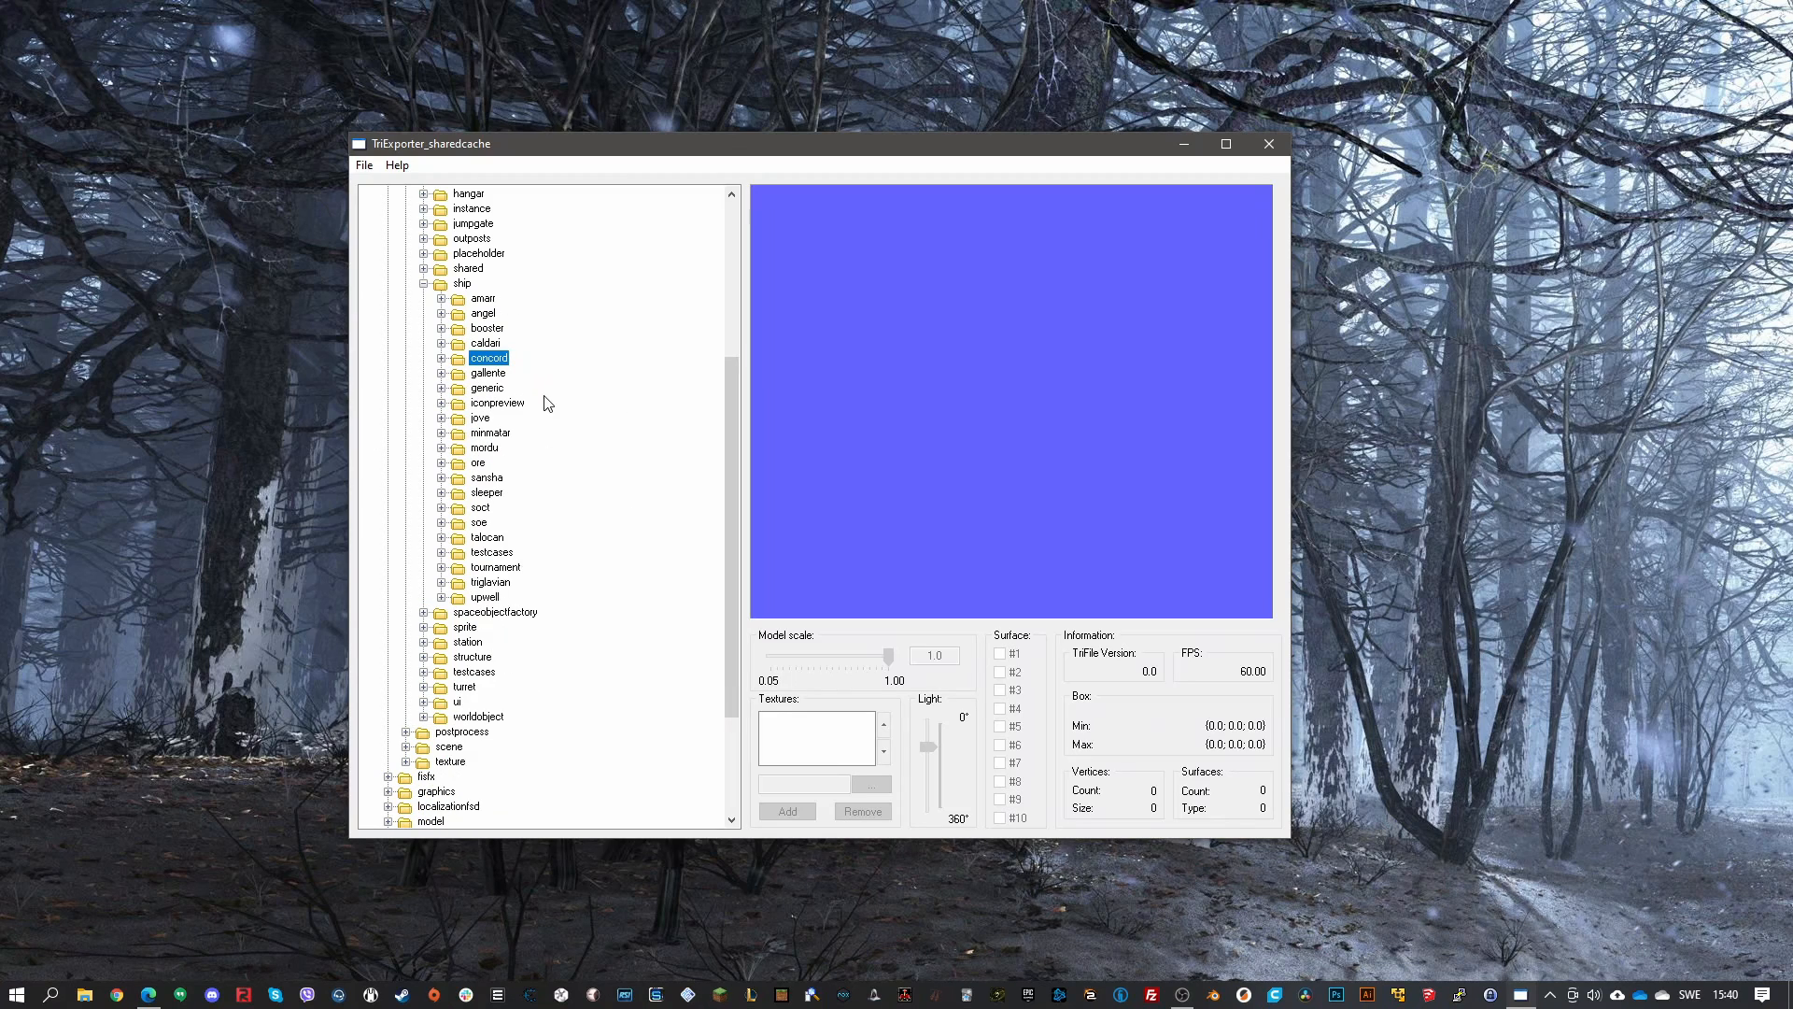
Expand the concord folder through battleship and conb1 to list the conb1 model and texture files
left_click(441, 359)
left_click(472, 374)
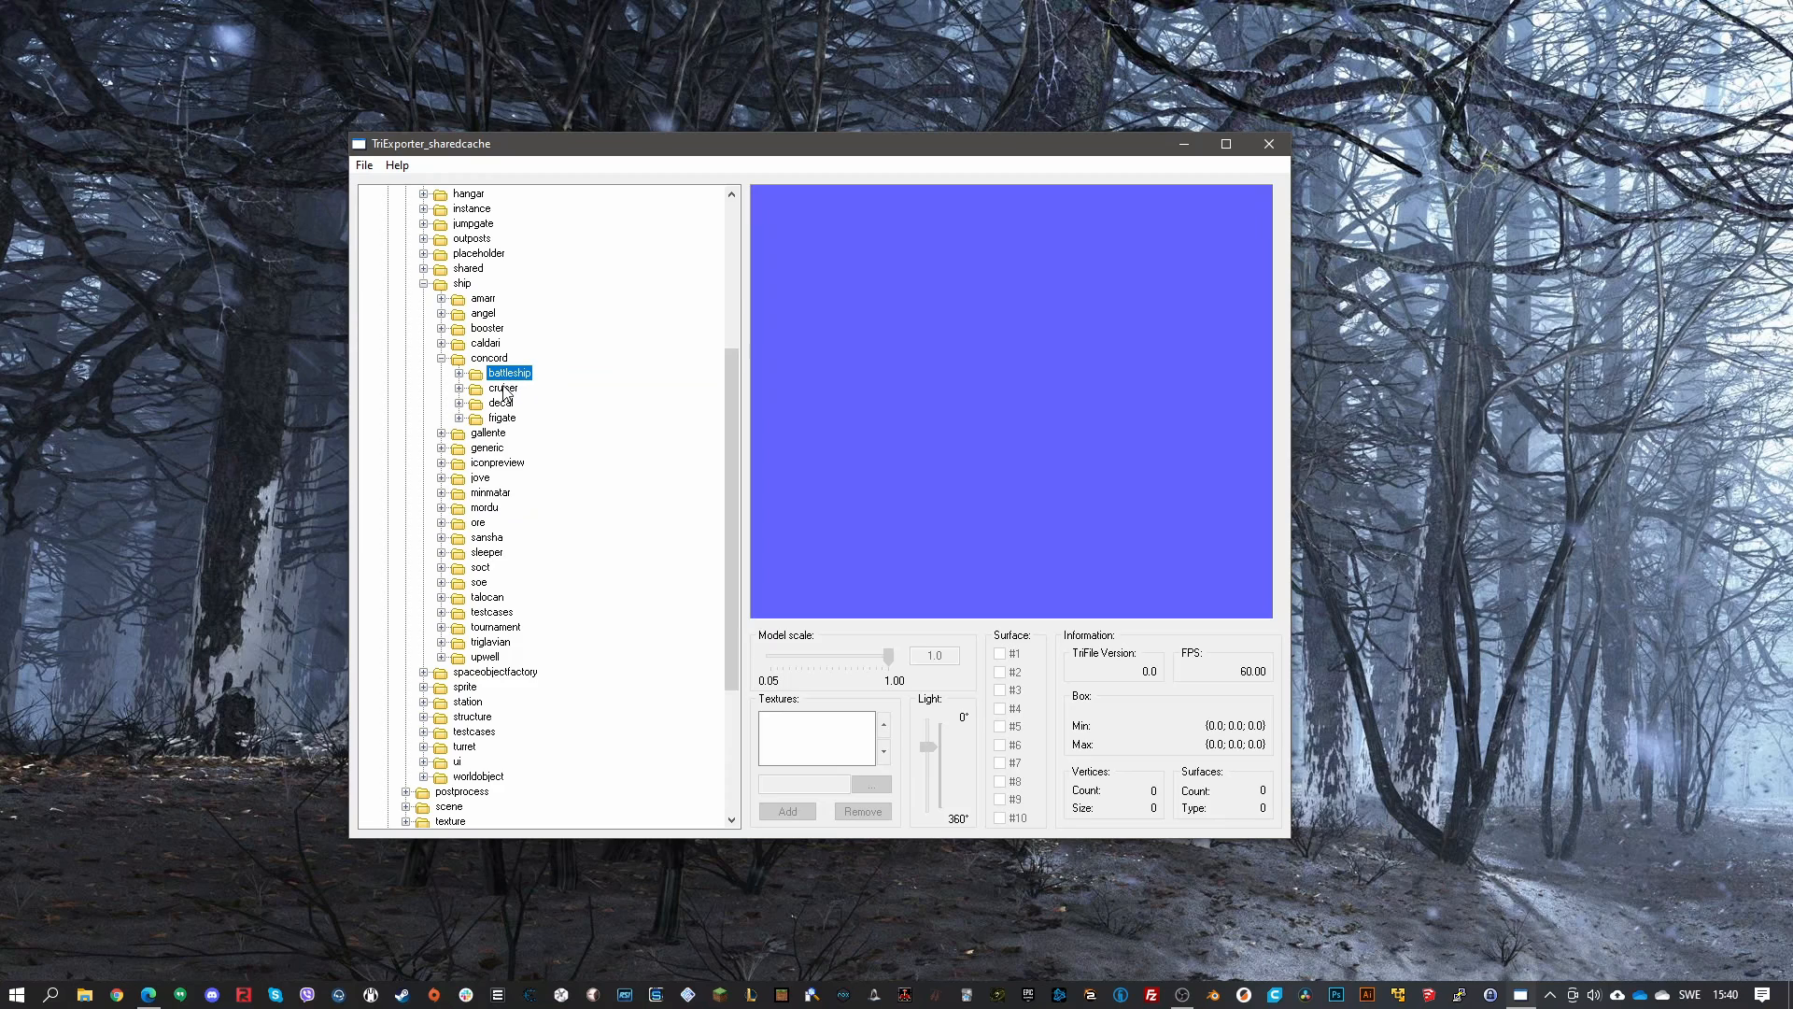
left_click(459, 374)
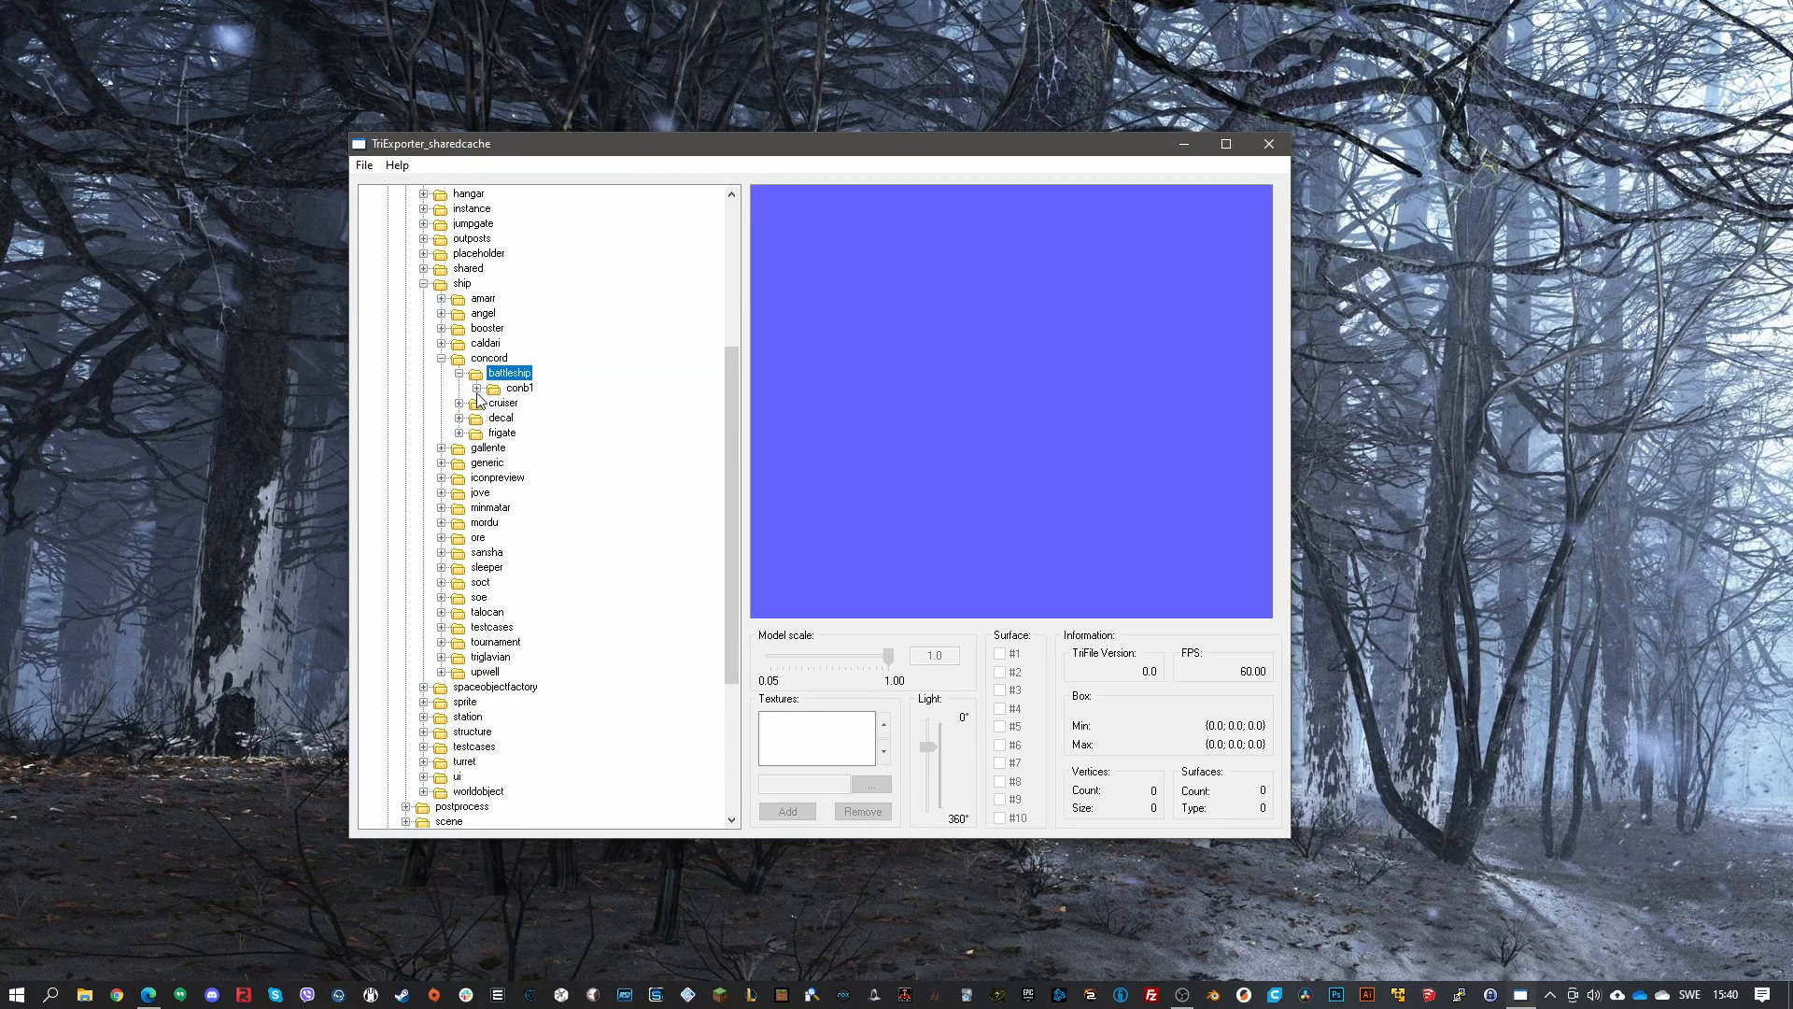
left_click(477, 388)
scroll(564, 443, "down", 1)
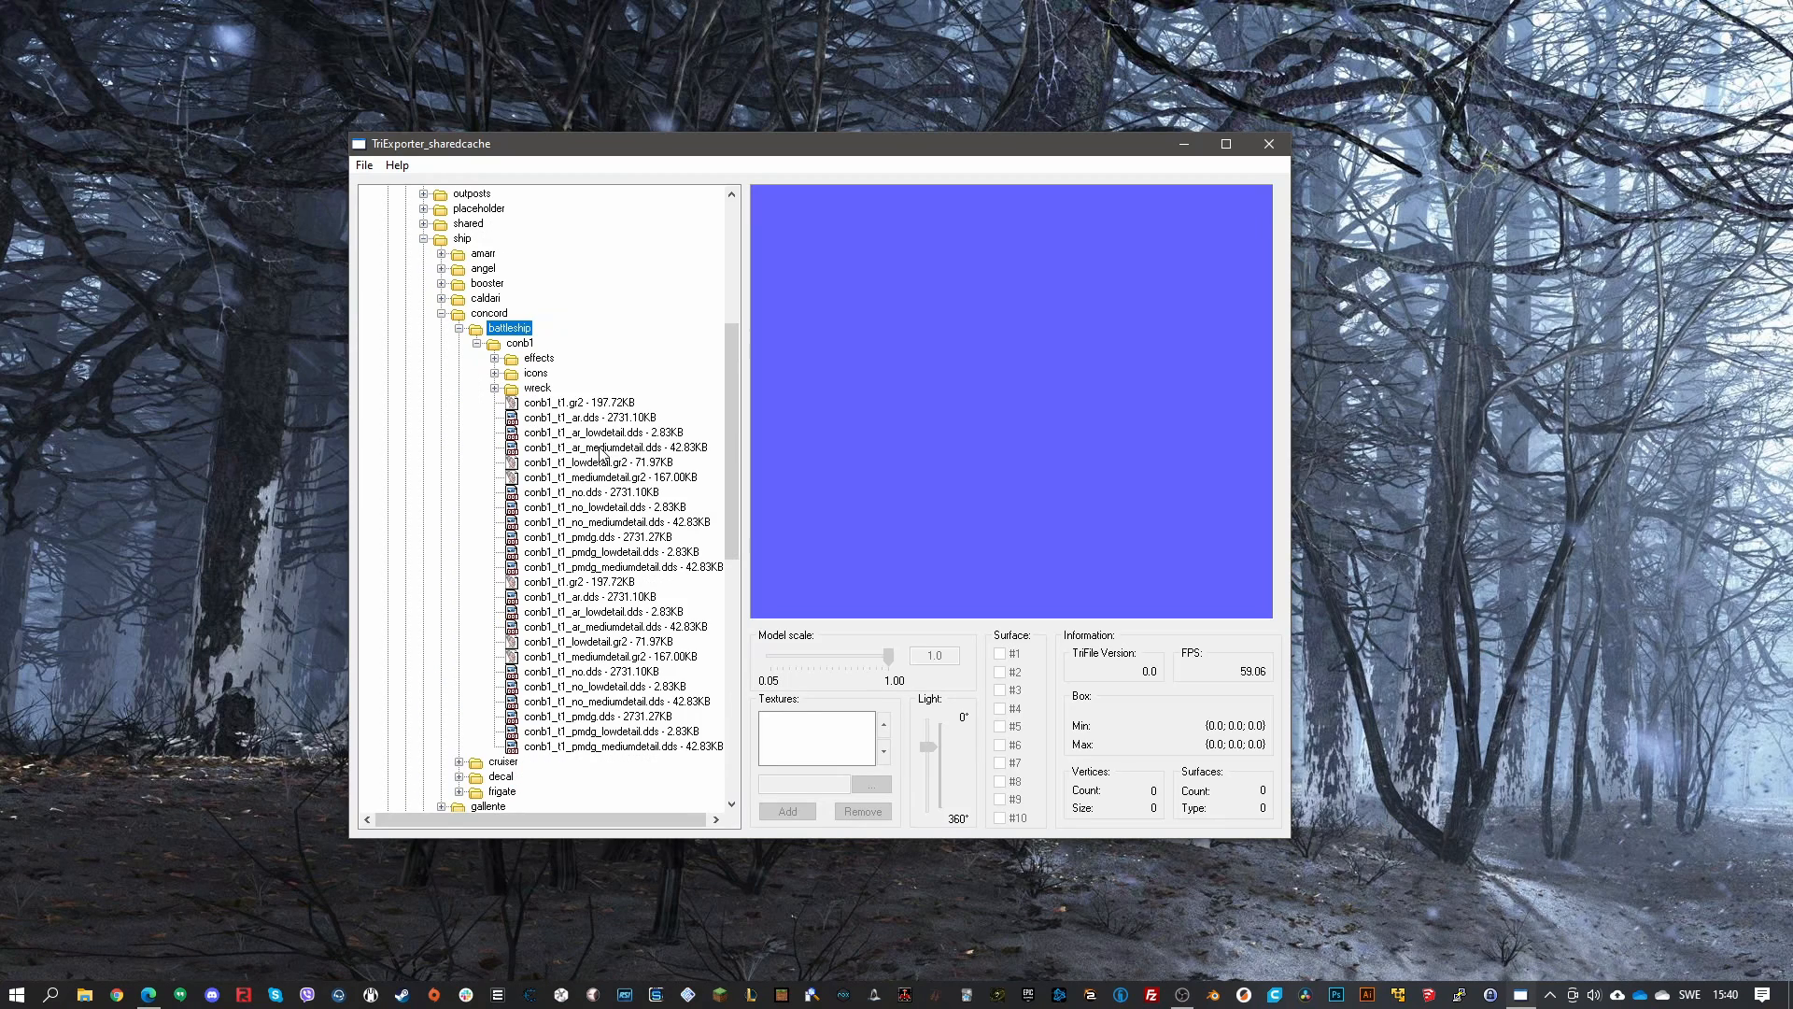
Compare the full, lowdetail and mediumdetail conb1_t1 .gr2 entries, including the duplicate set further down the list
left_click(571, 406)
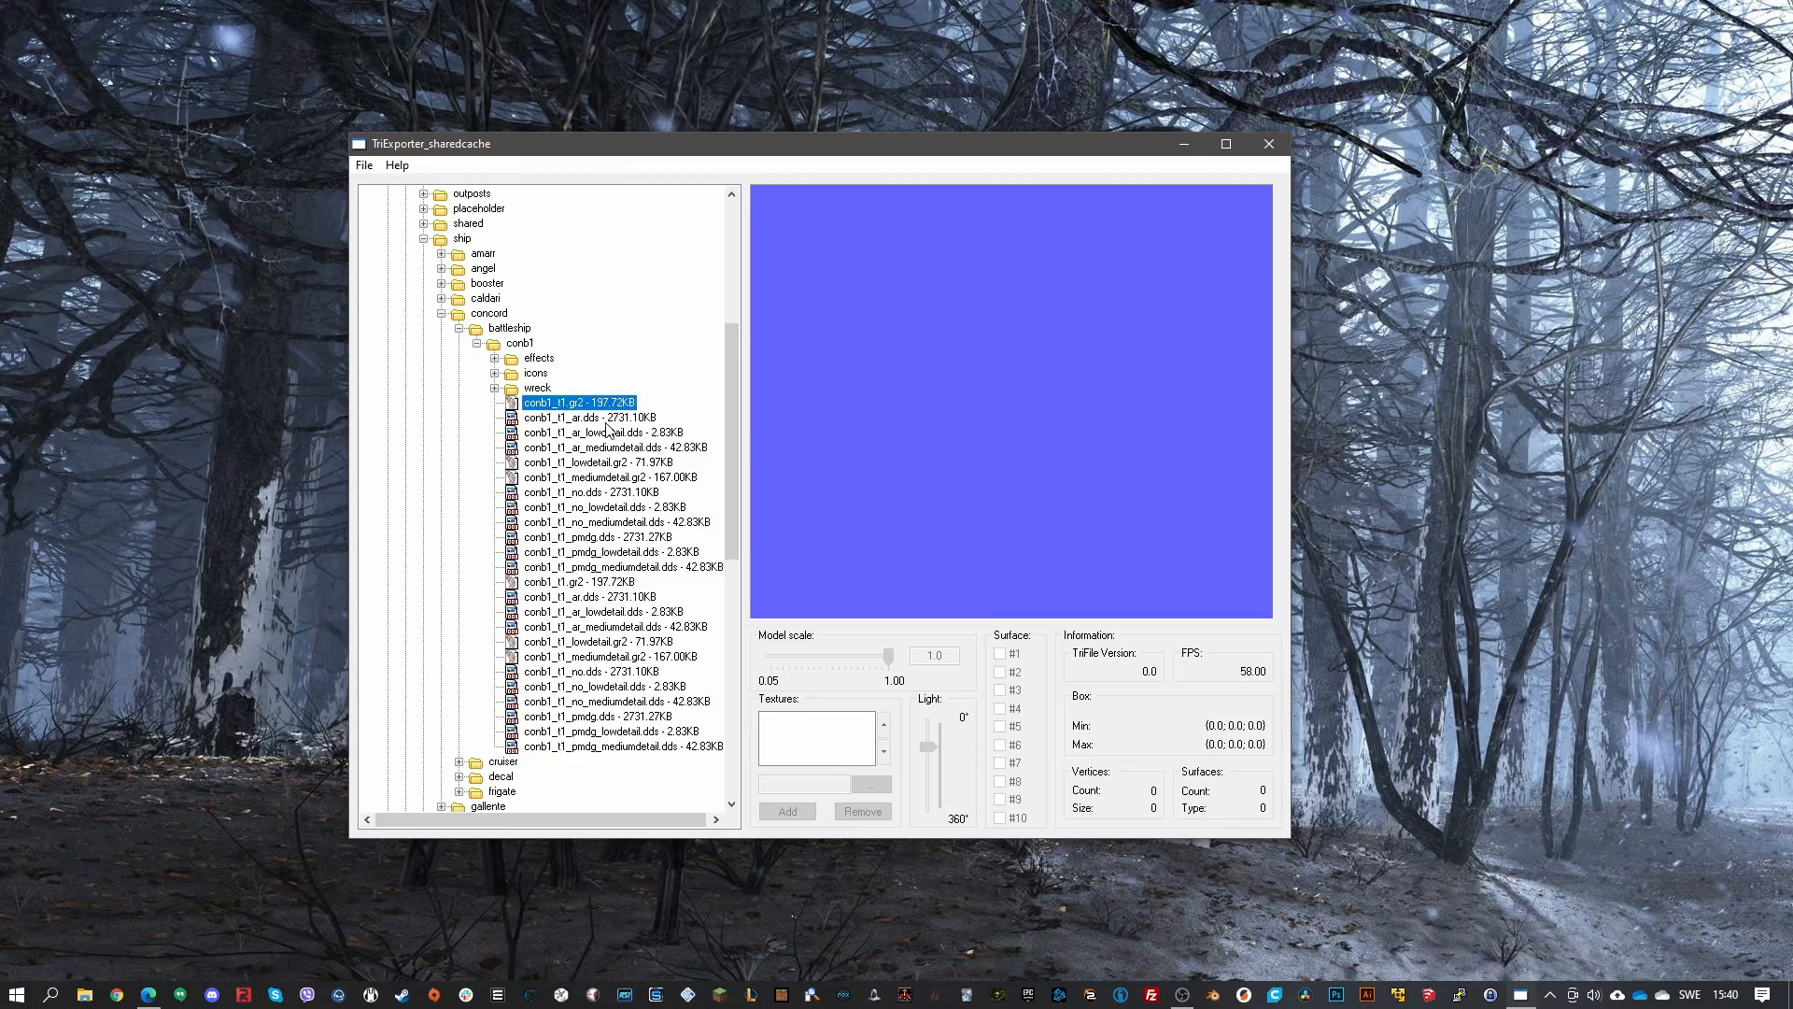
left_click(610, 464)
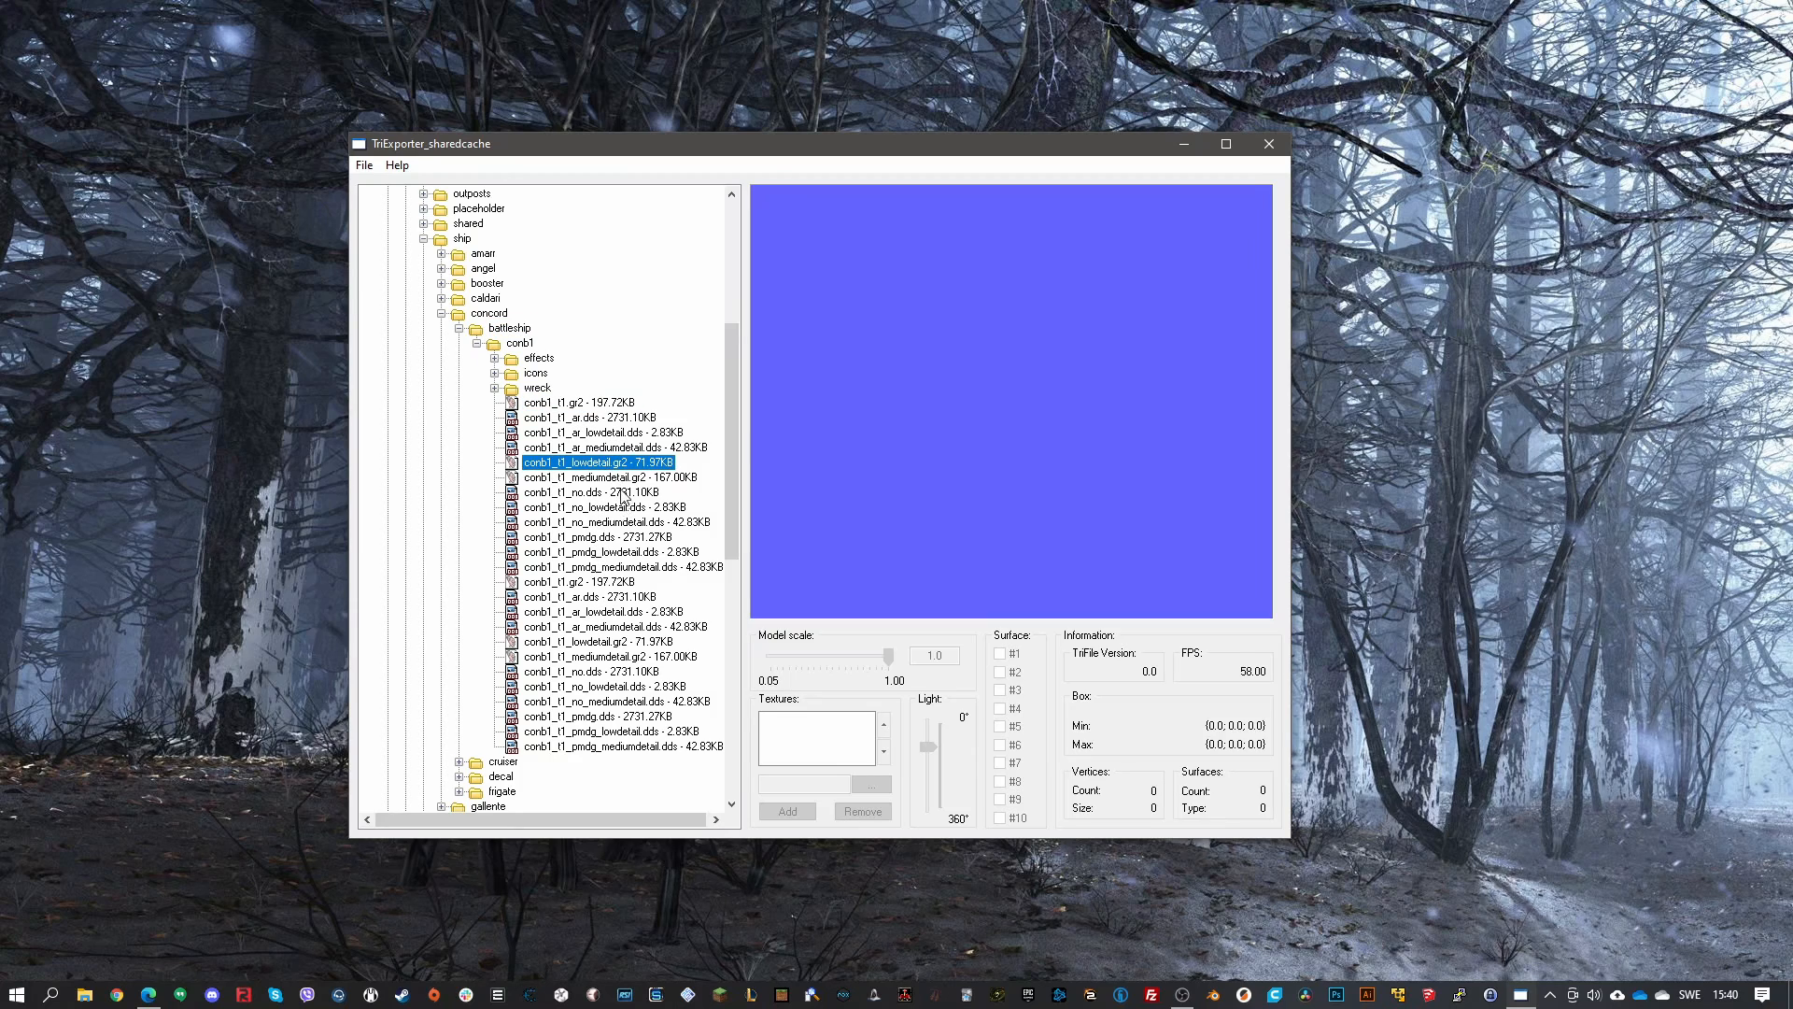
key("Down")
left_click(618, 582)
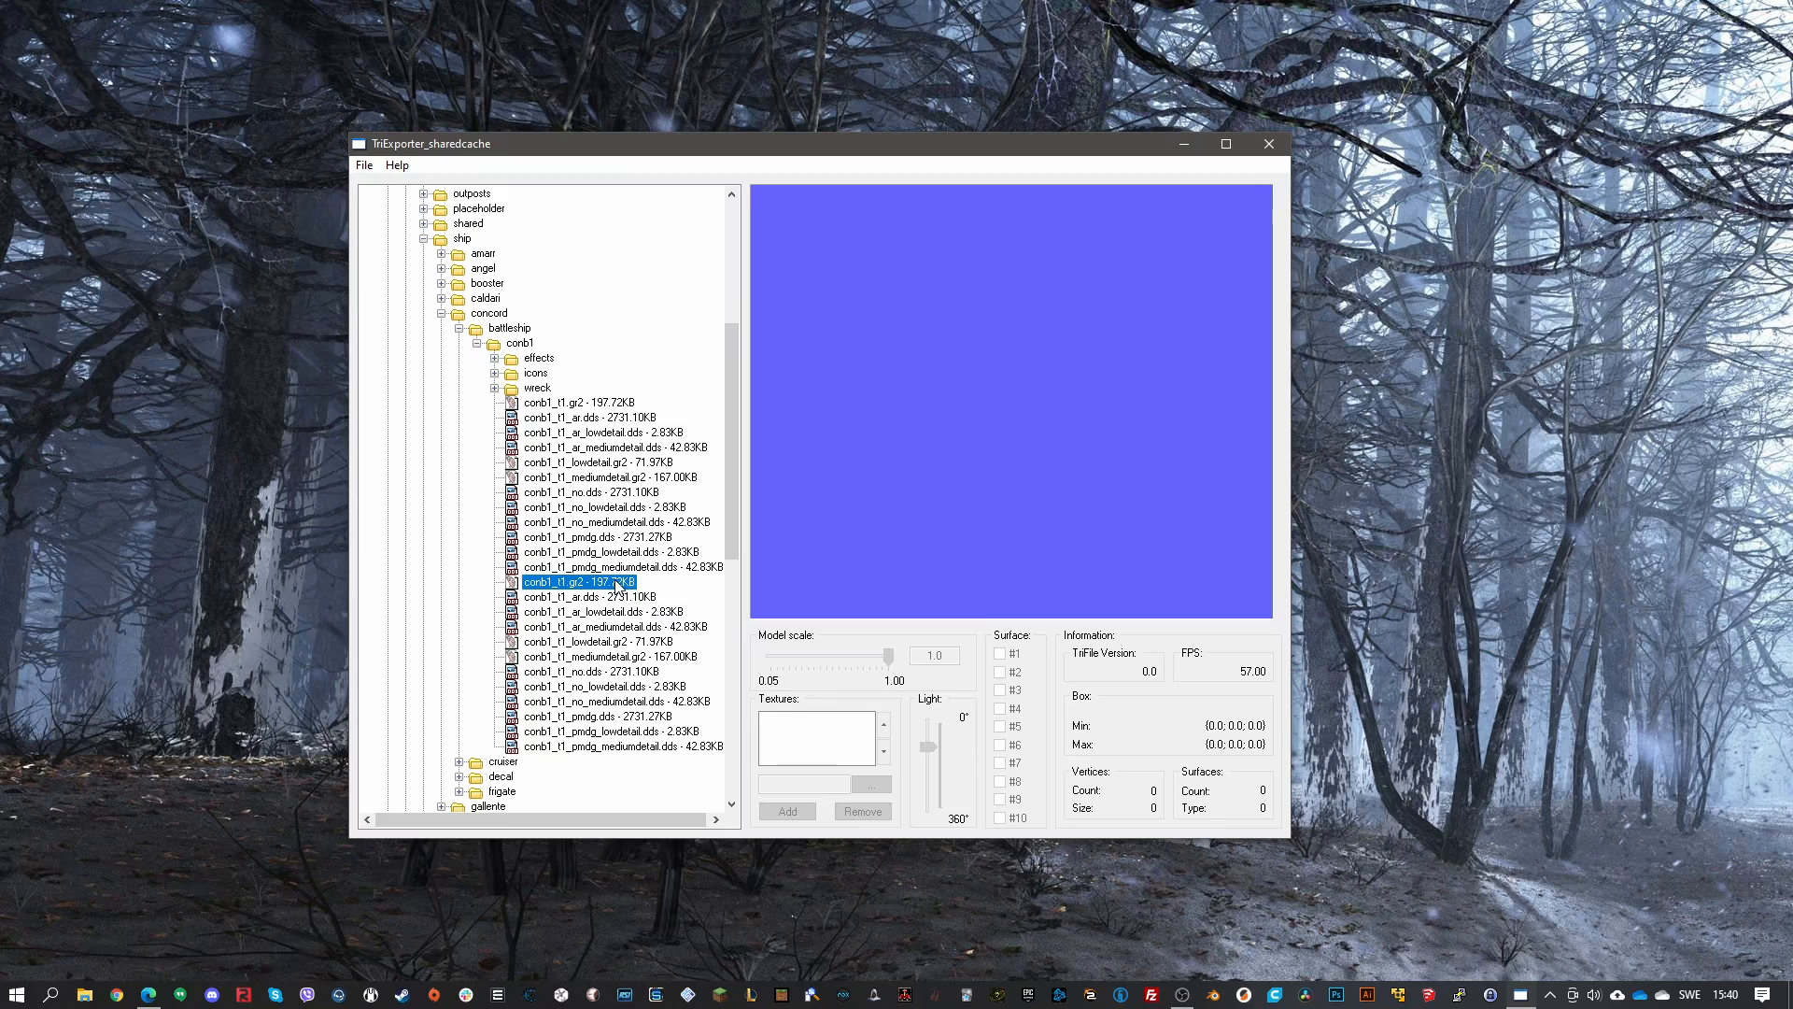
left_click(566, 405)
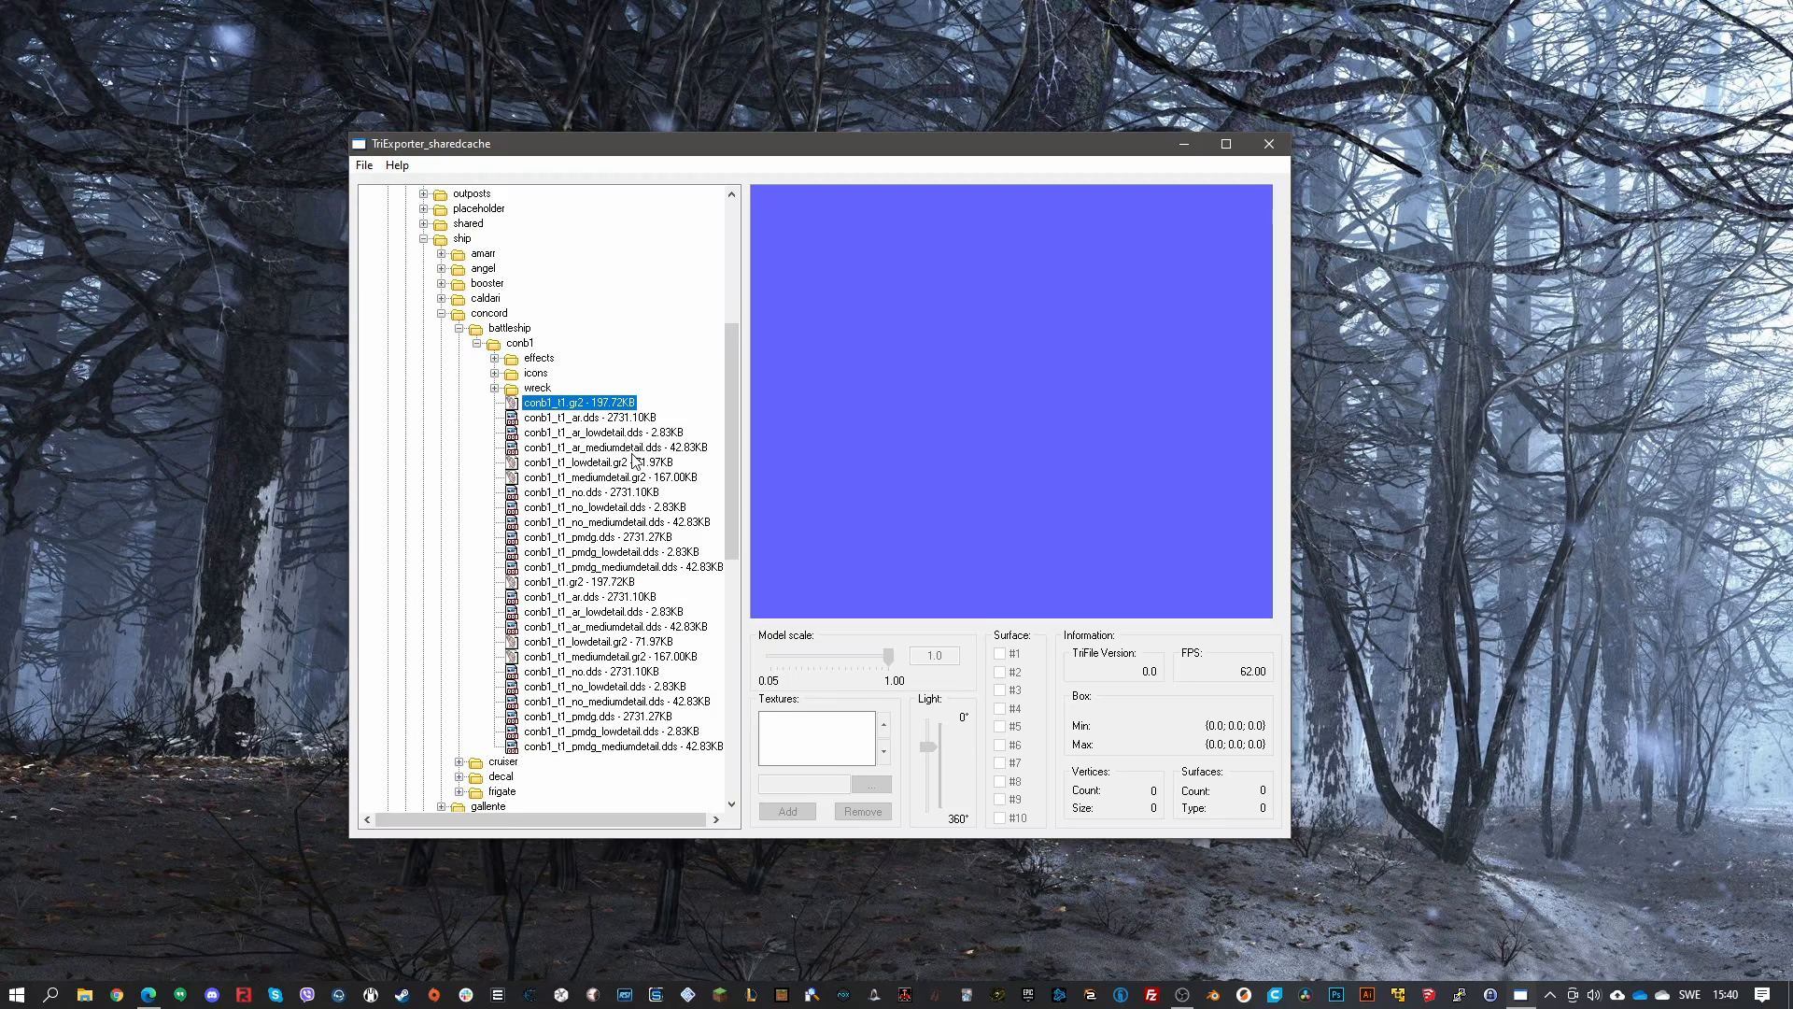
scroll(627, 521, "up", 1)
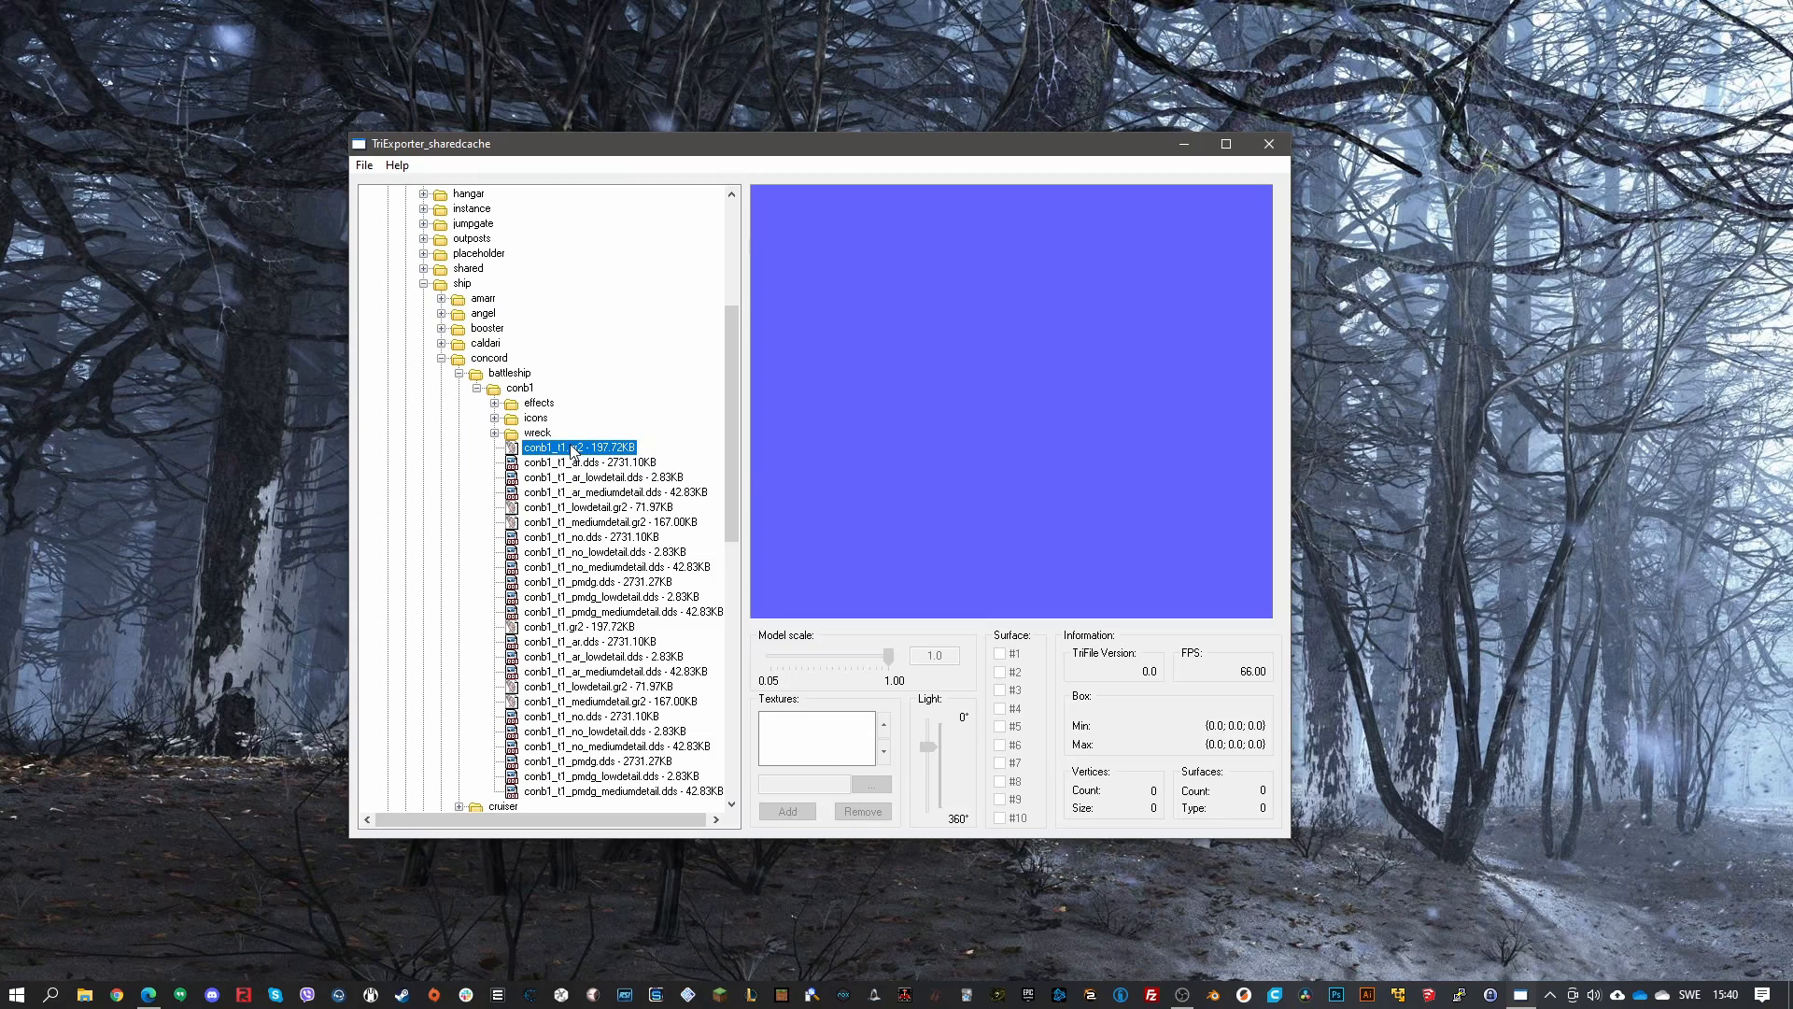
left_click(587, 508)
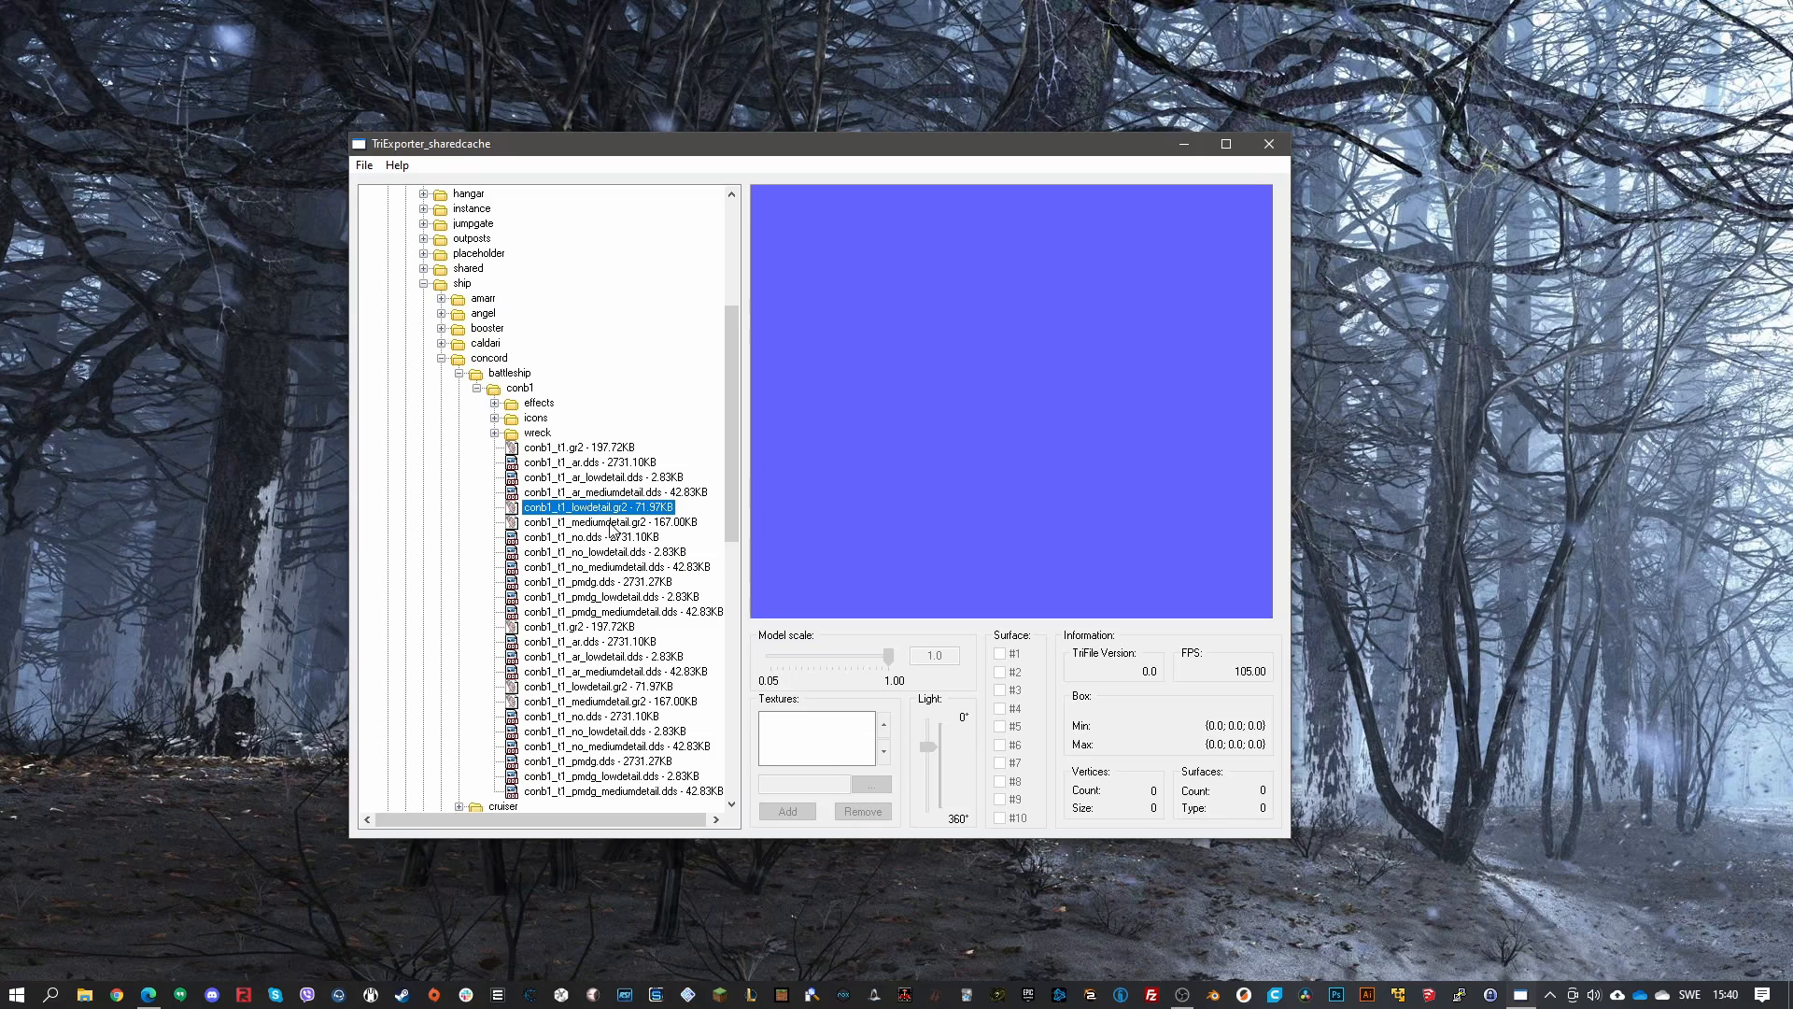
left_click(612, 523)
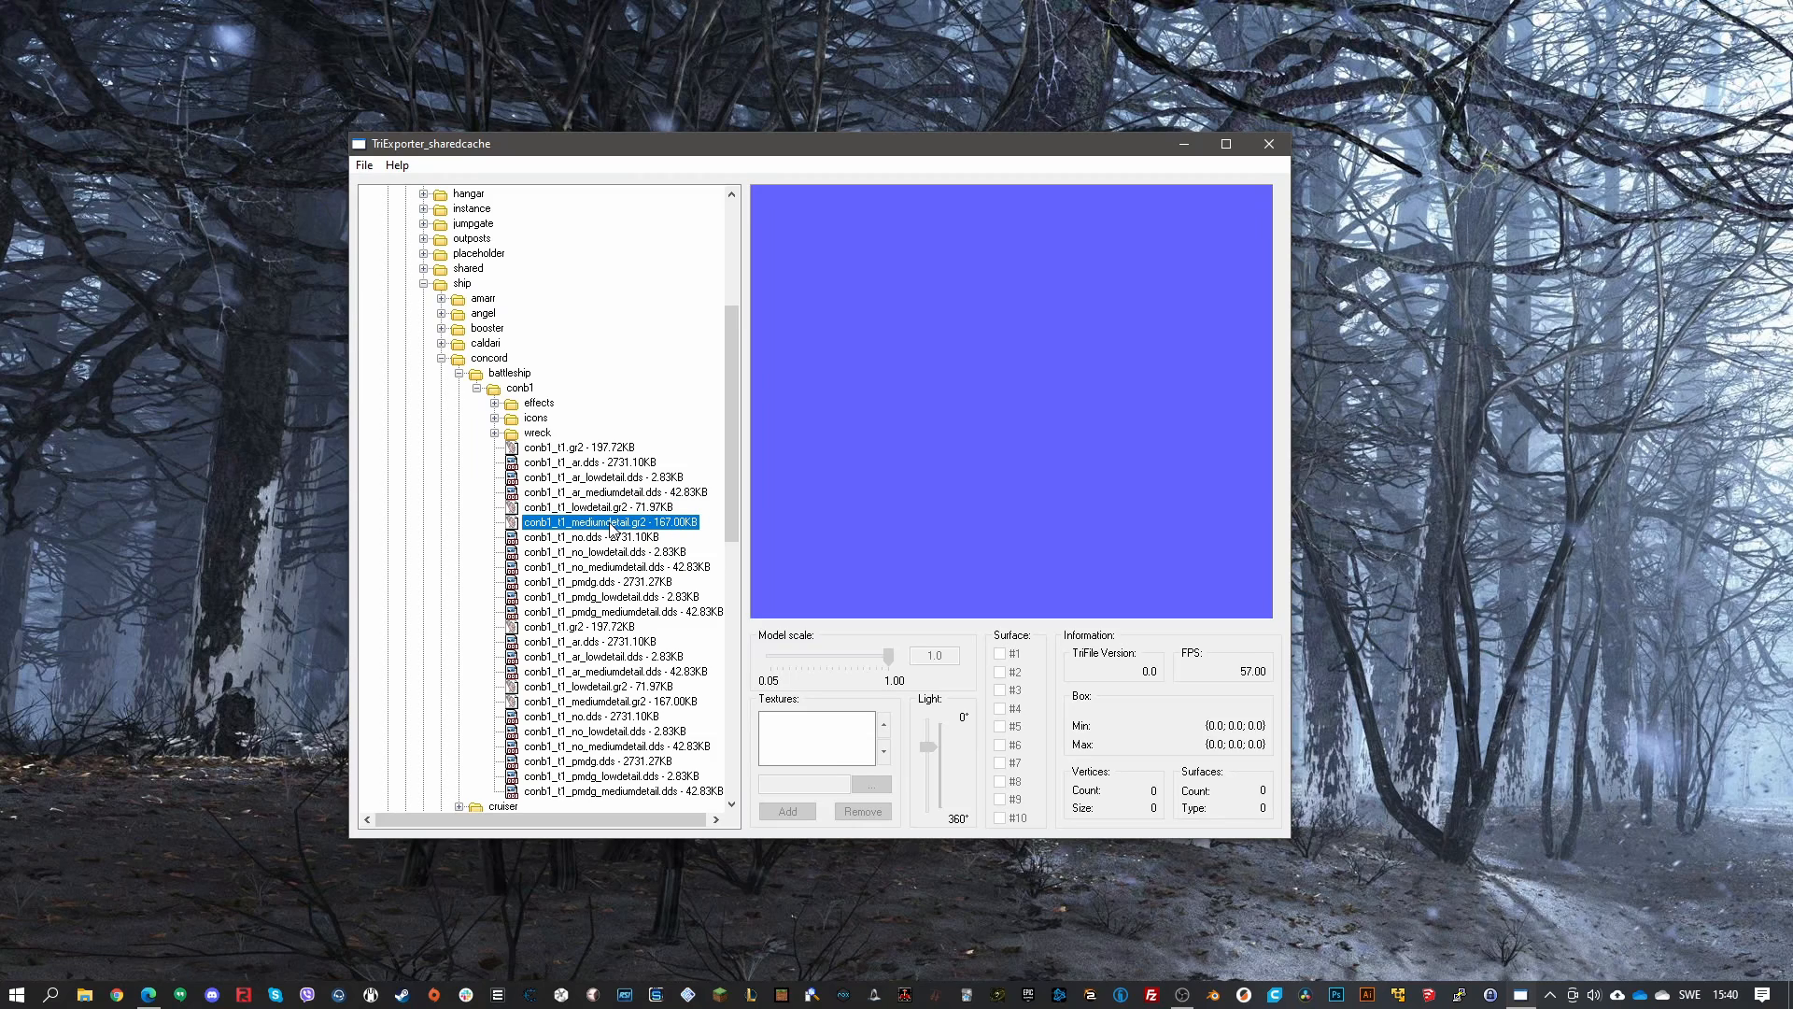
left_click(589, 509)
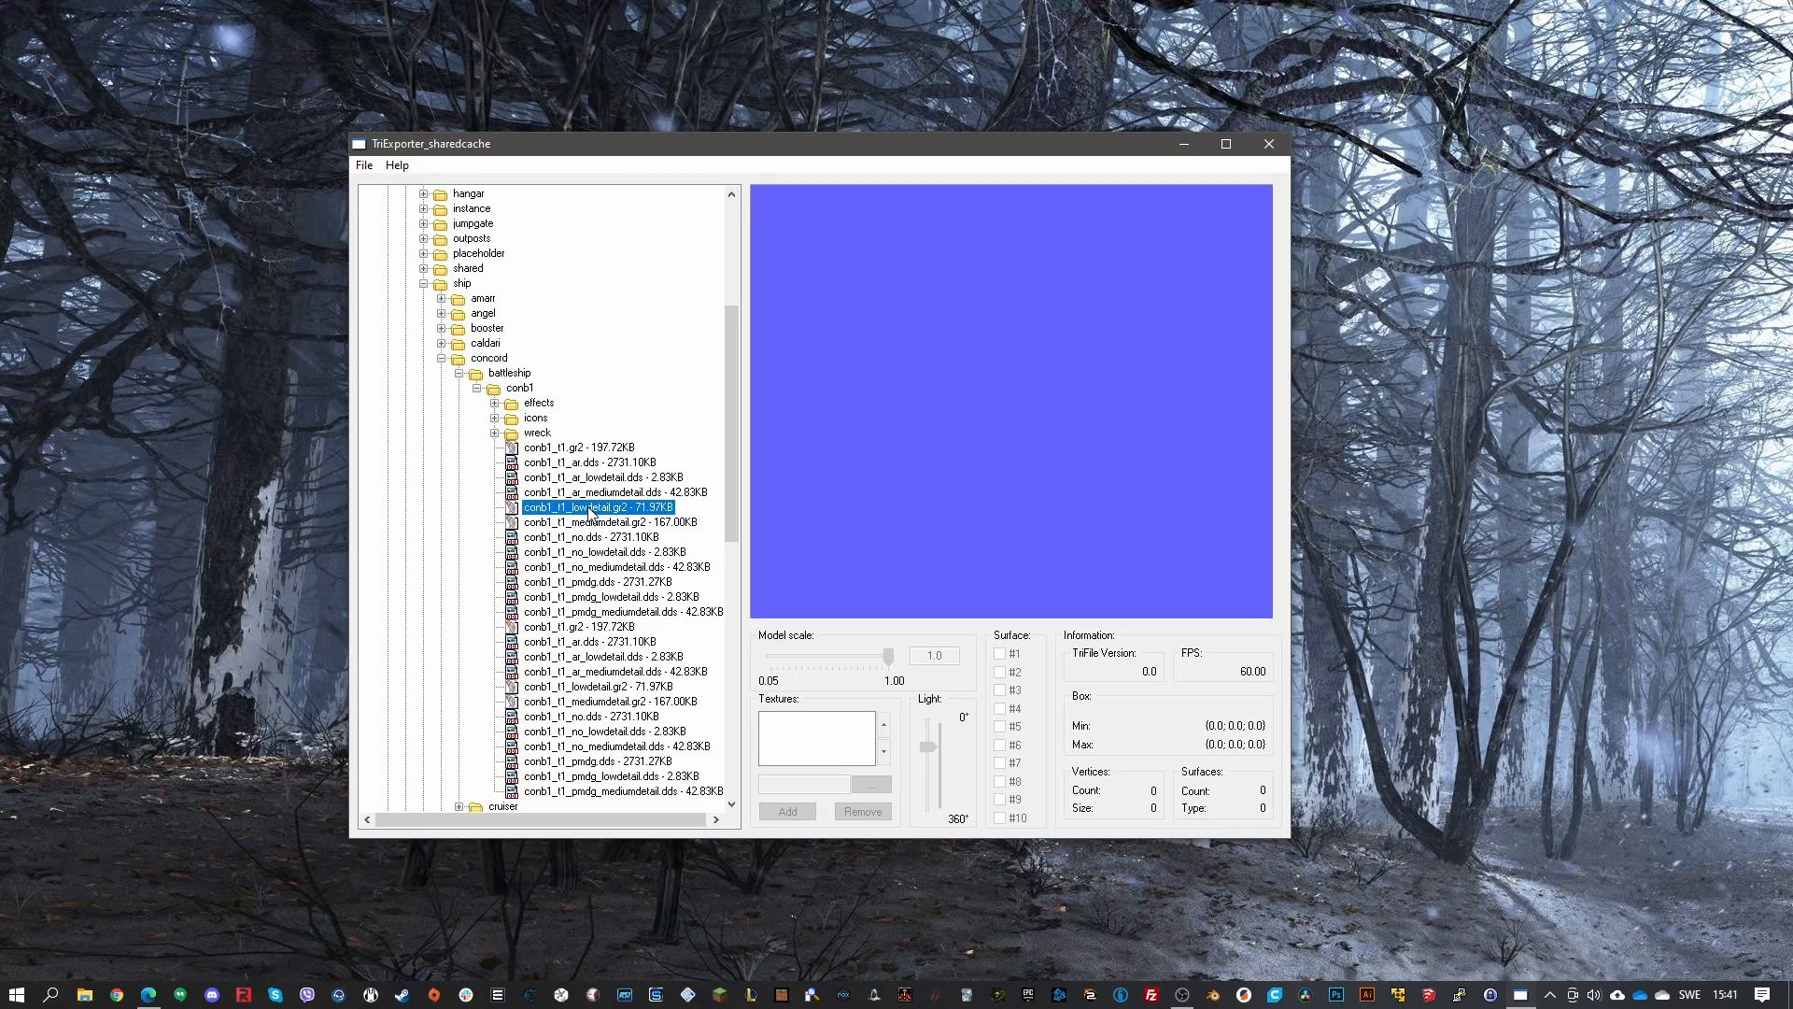
left_click(590, 523)
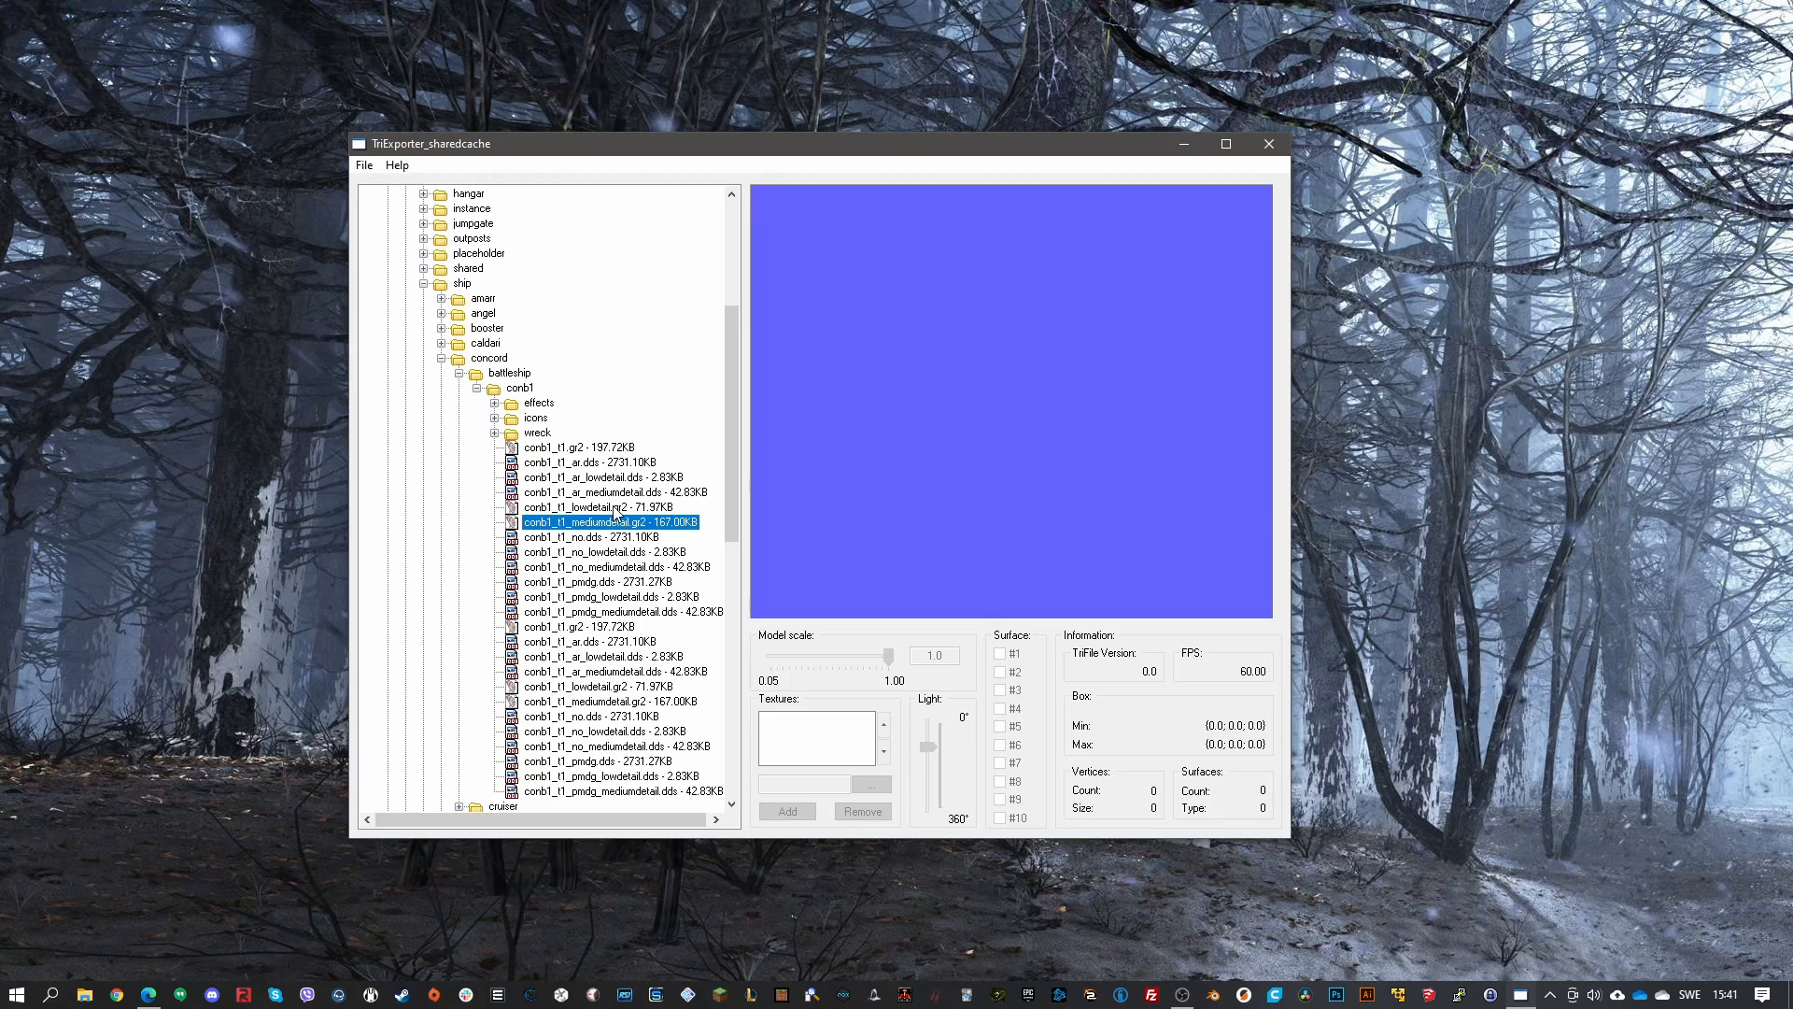
Preview the conb1_t1_lowdetail.gr2 and conb1_t1.gr2 models up close to compare their level of detail
left_click(616, 507)
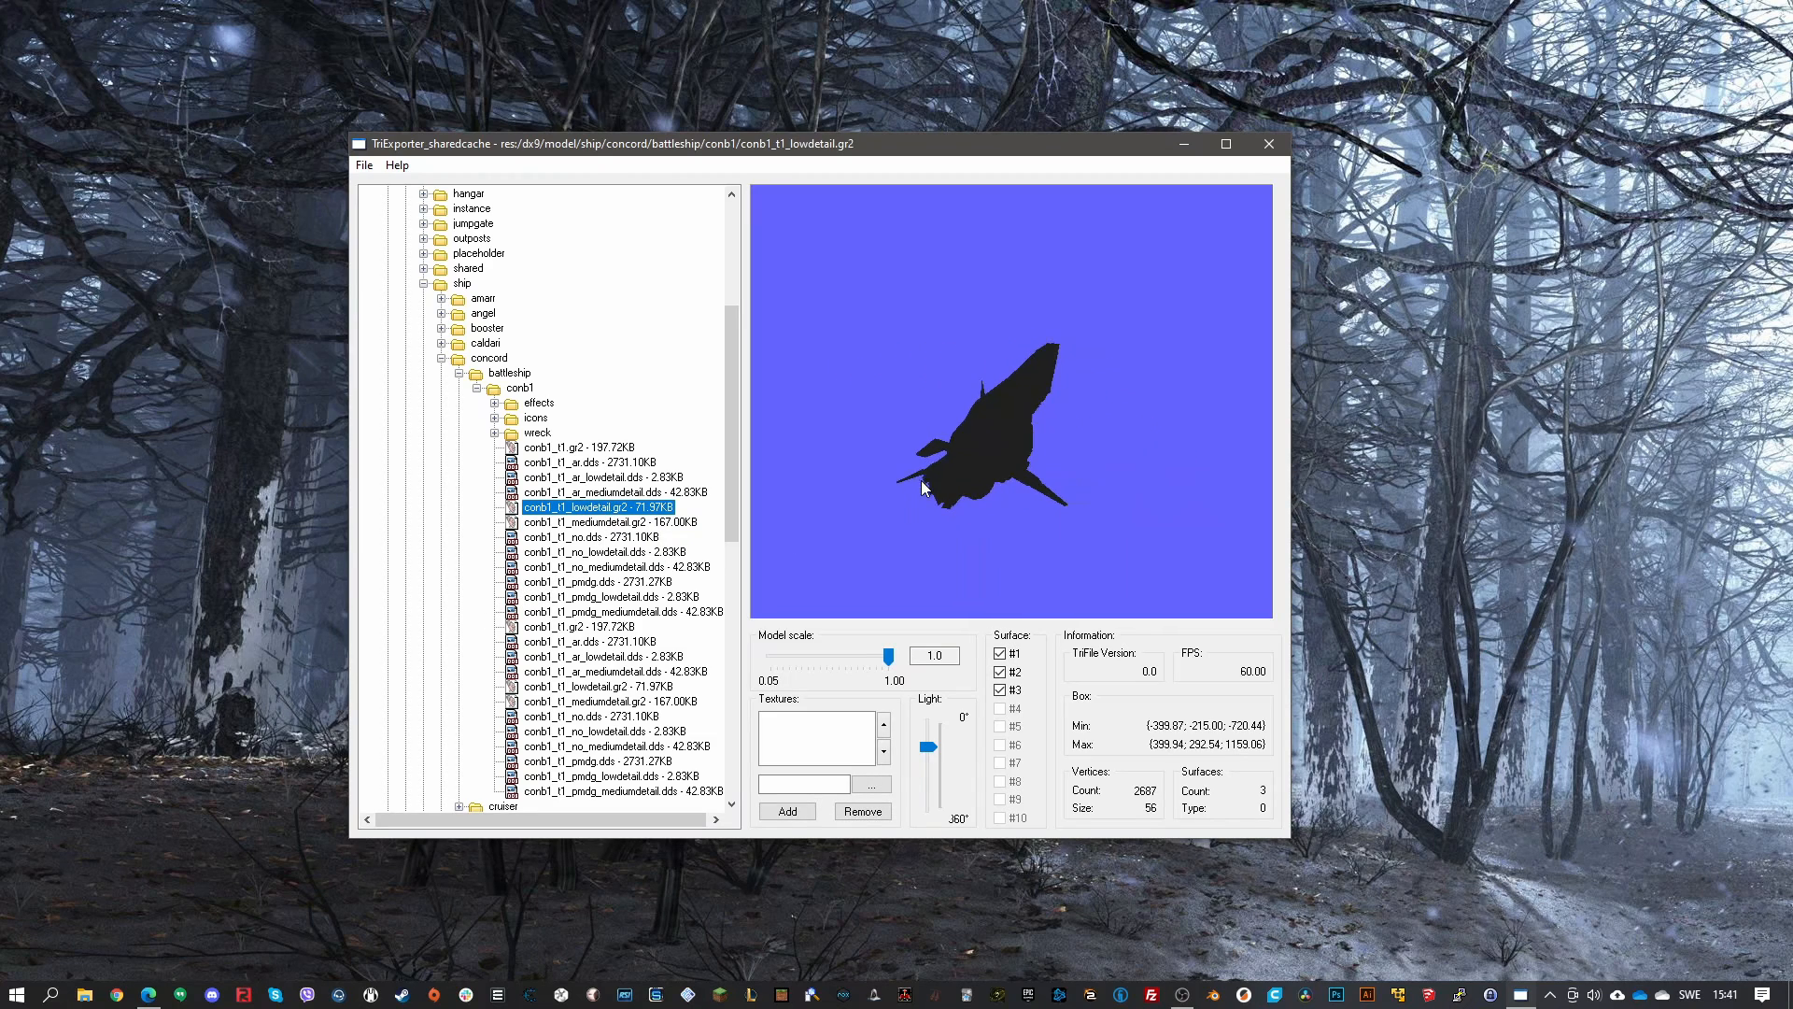
scroll(923, 501, "up", 5)
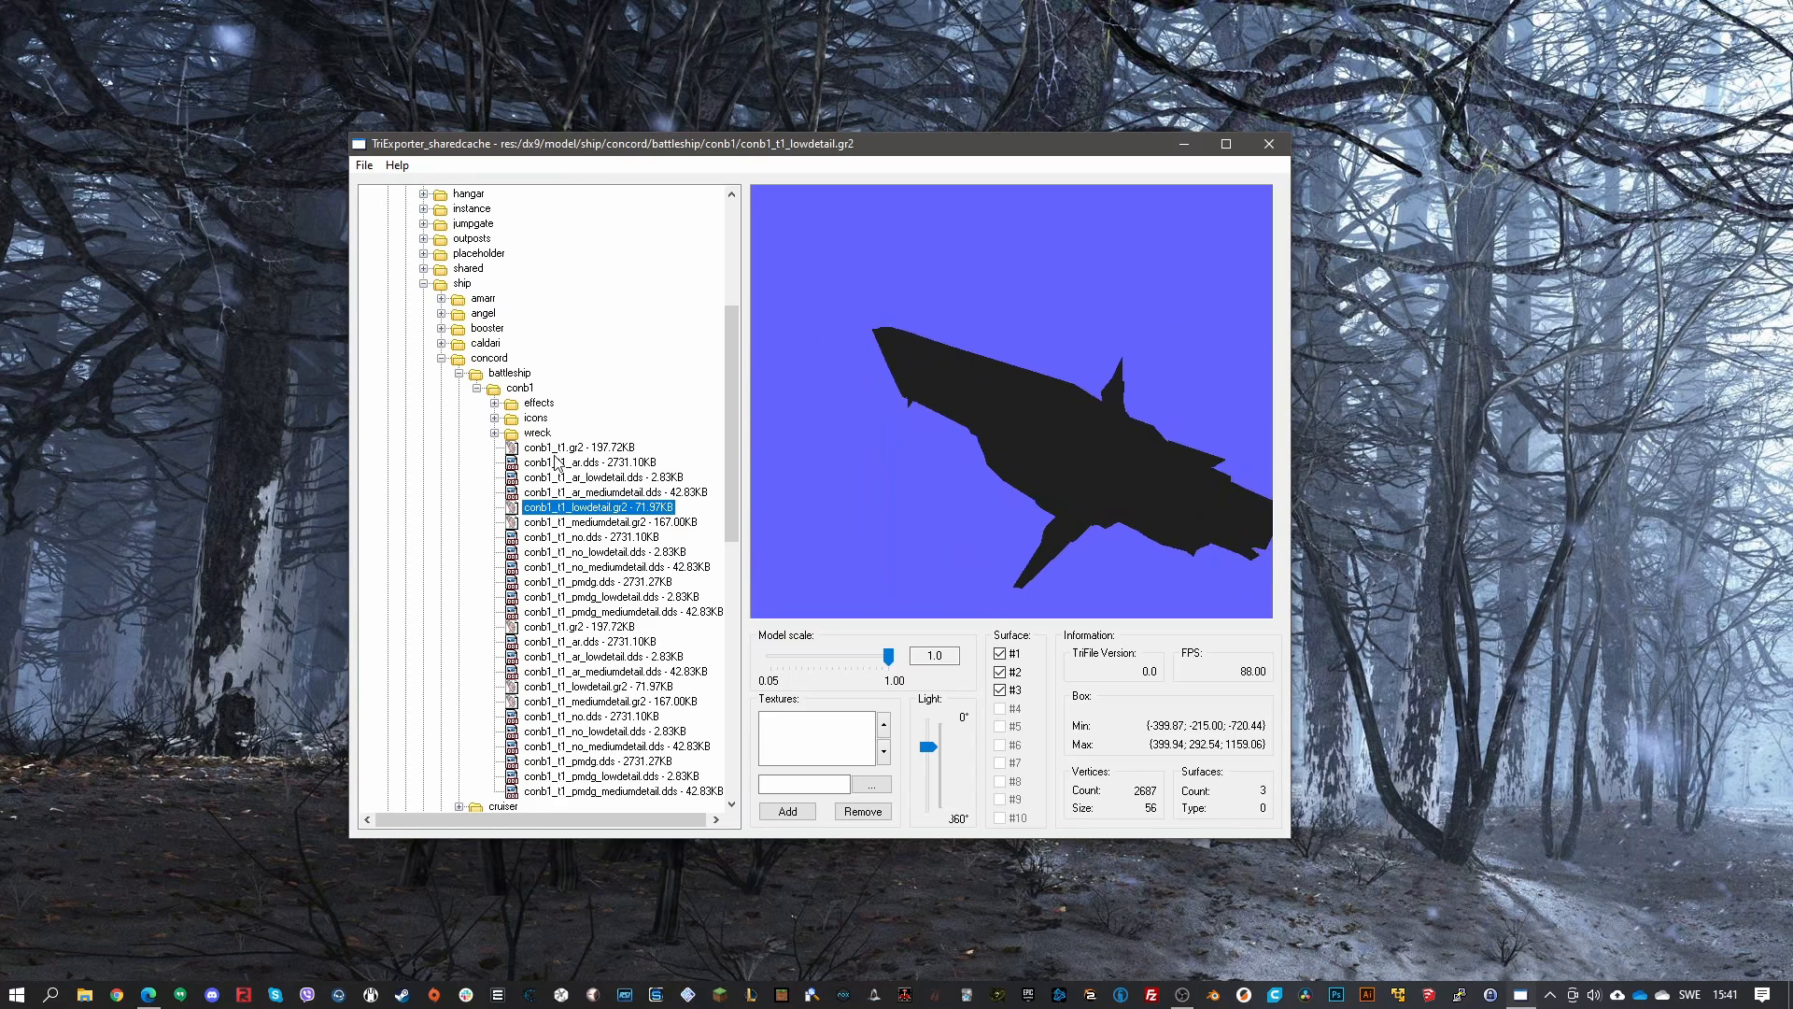
left_click(565, 449)
scroll(882, 452, "up", 5)
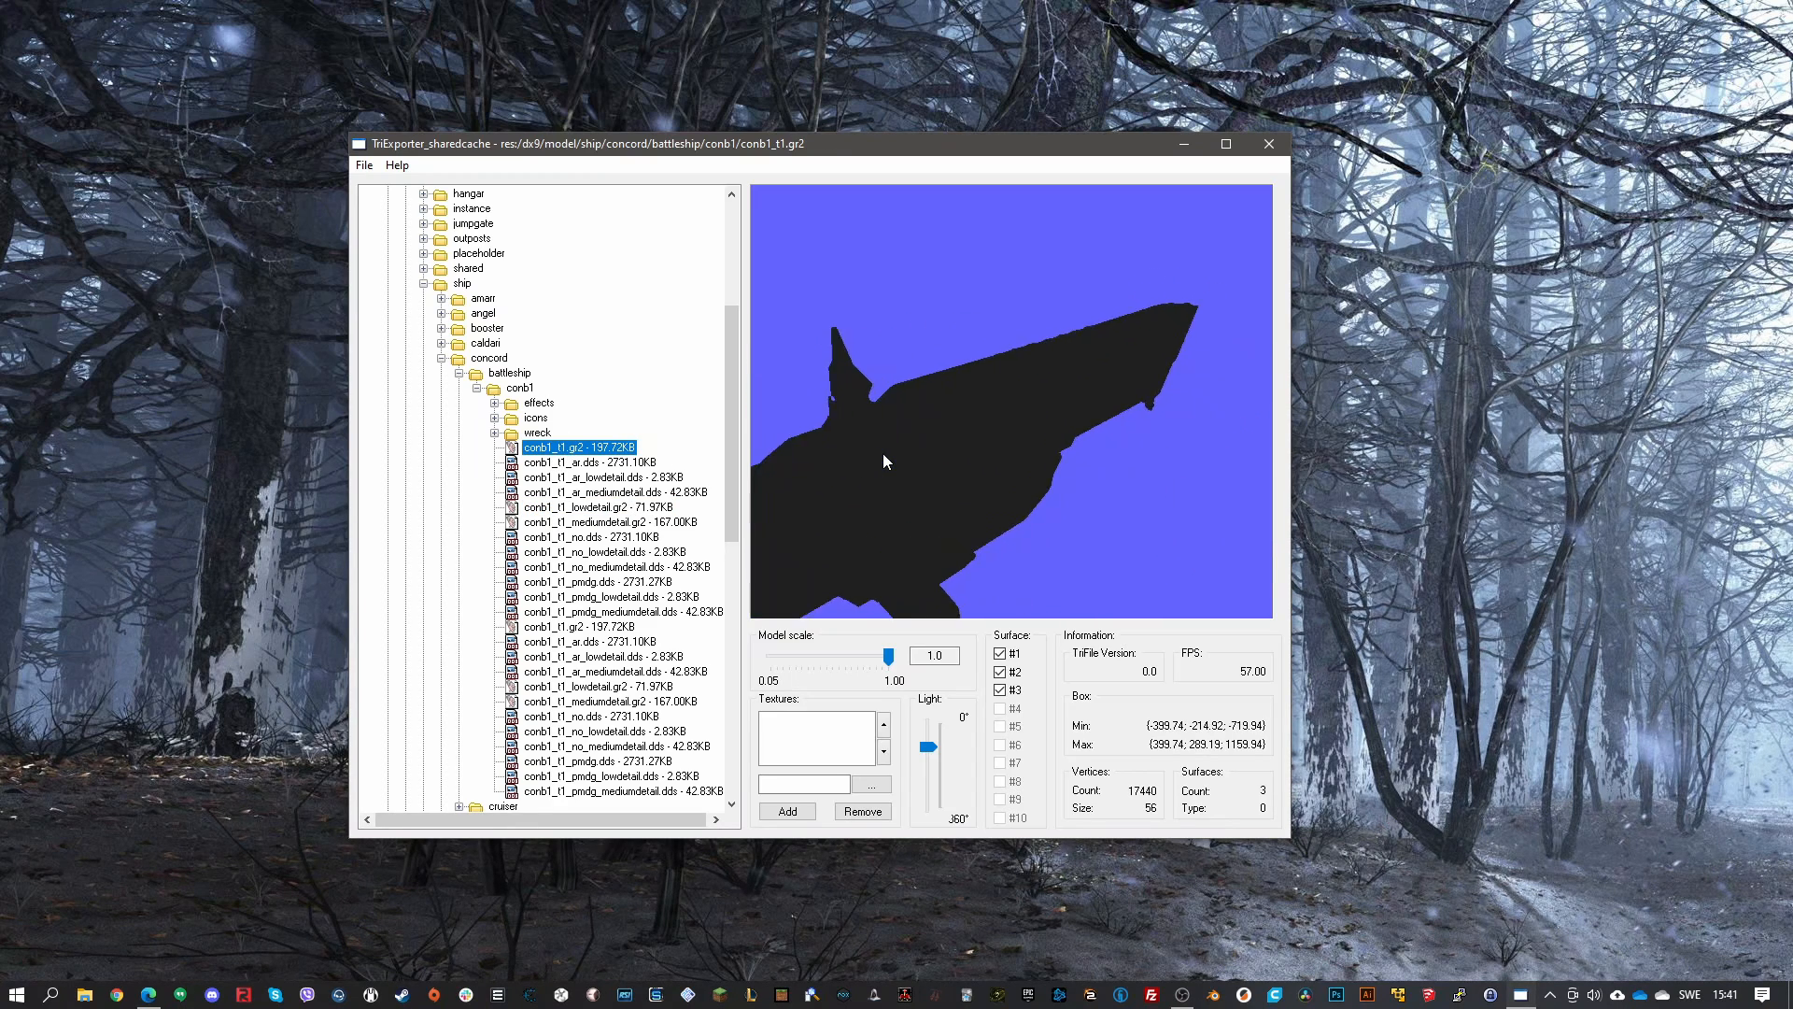
scroll(944, 411, "down", 3)
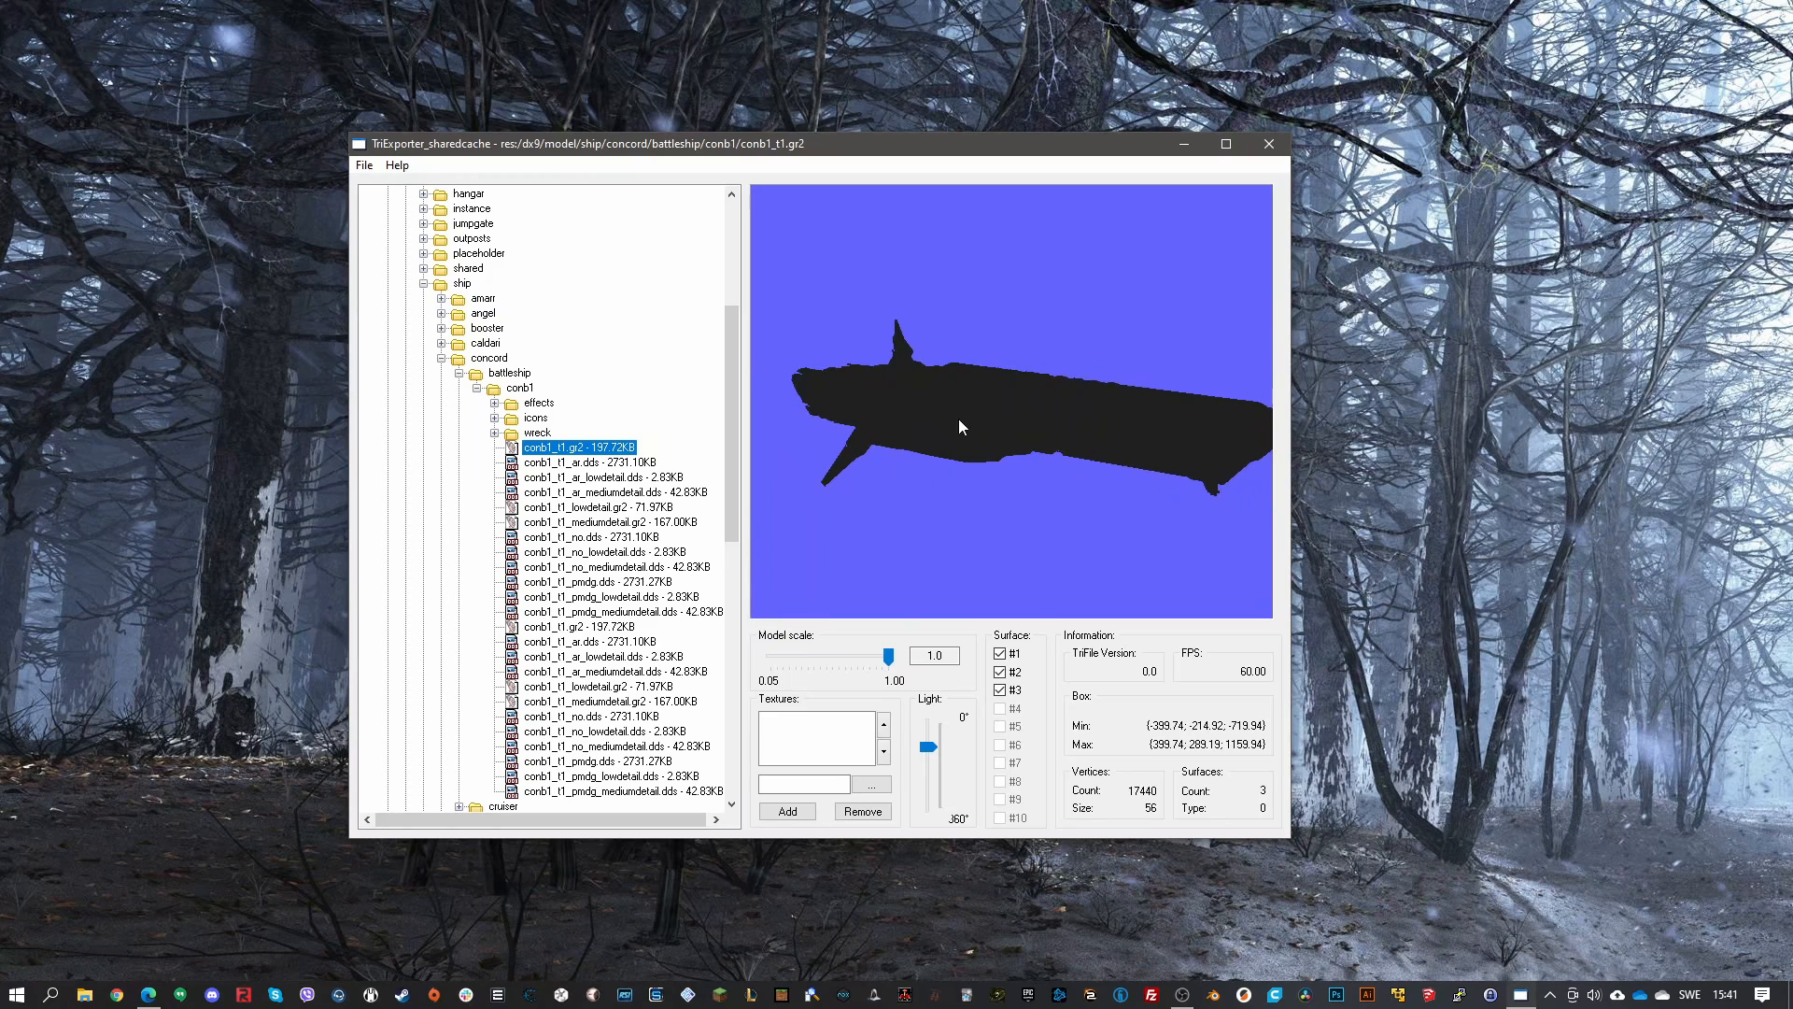
left_click(572, 508)
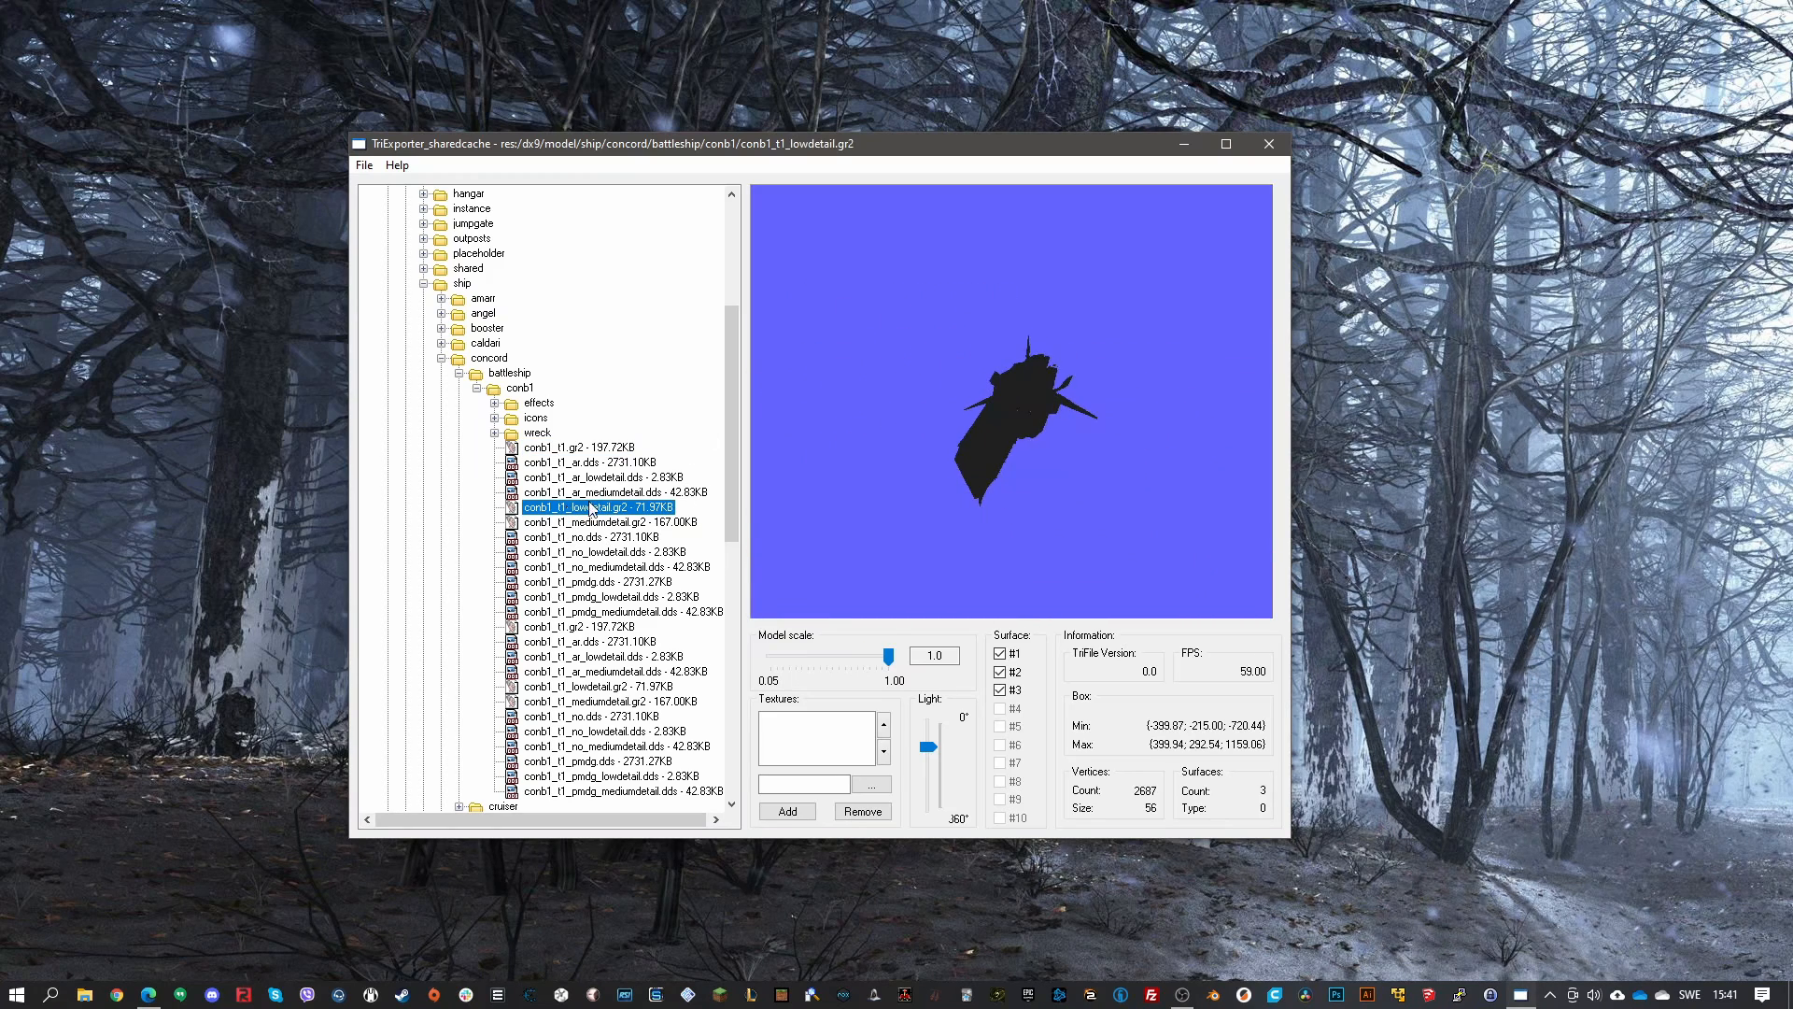
scroll(983, 435, "up", 5)
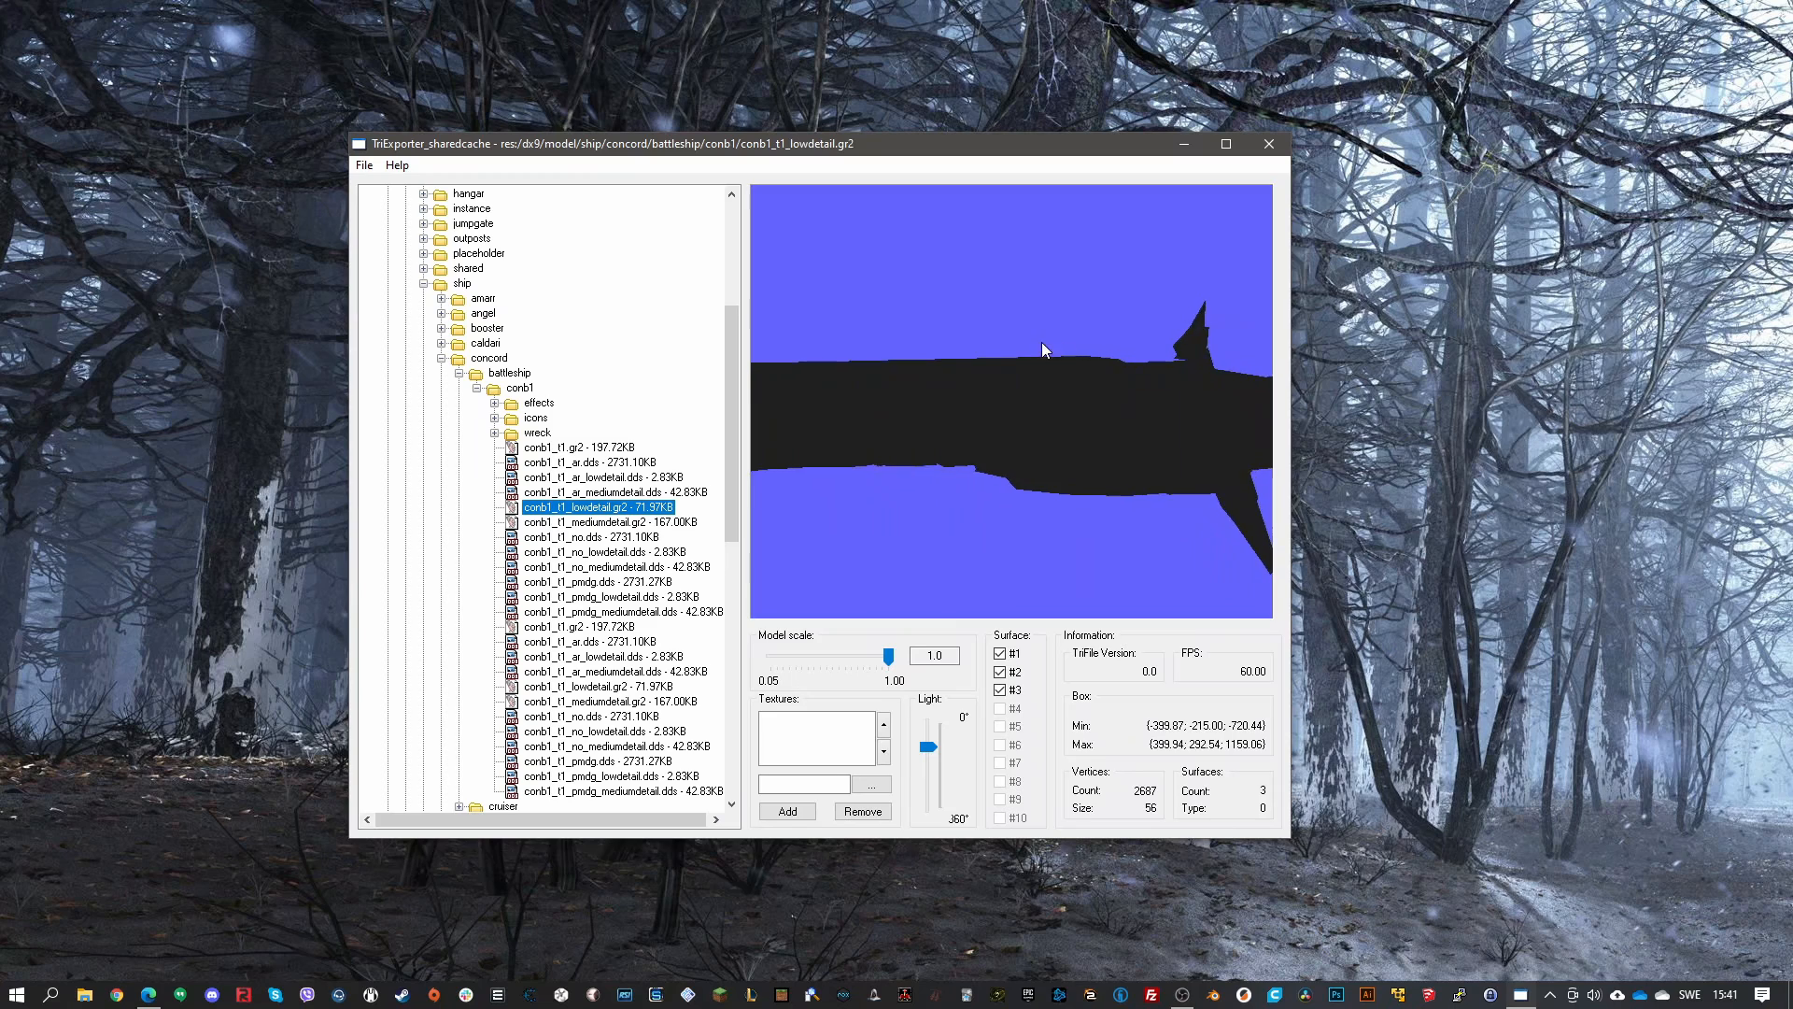
Load the full-detail conb1_t1.gr2 model and set up its export with the file name marshal and the type Obj files (*.obj)
left_click(579, 448)
scroll(932, 452, "up", 5)
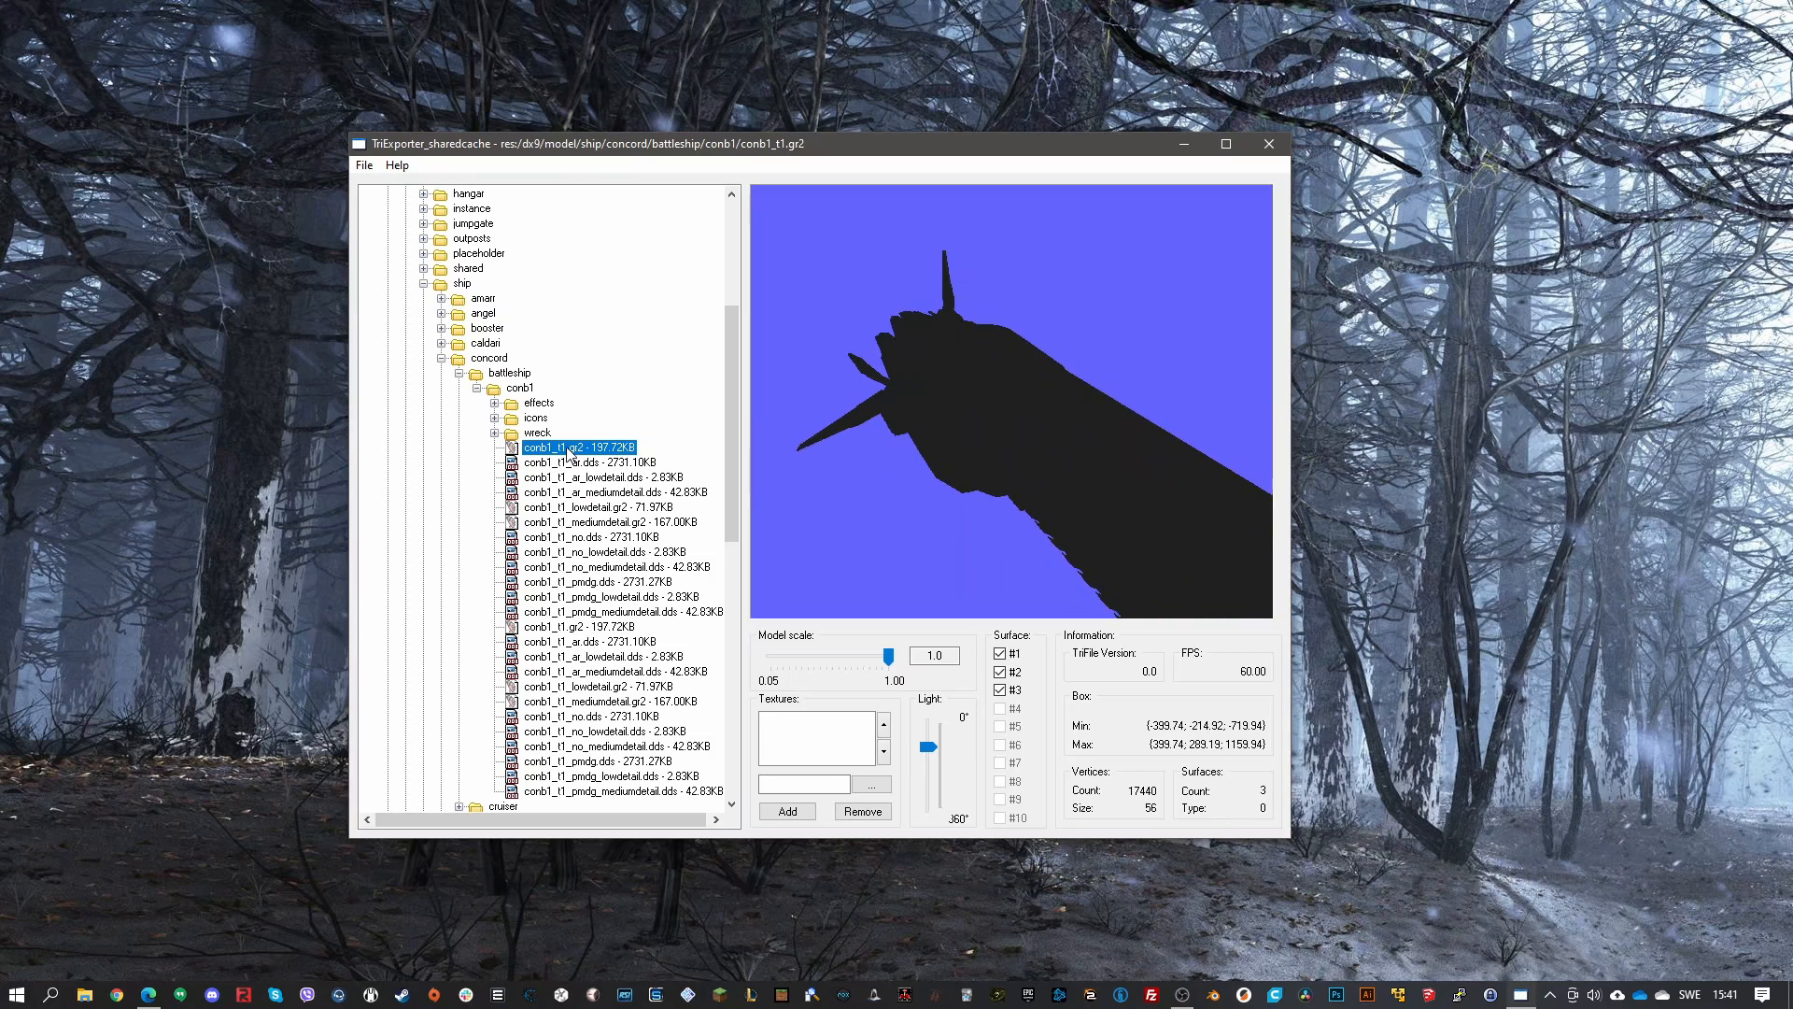
left_click(365, 167)
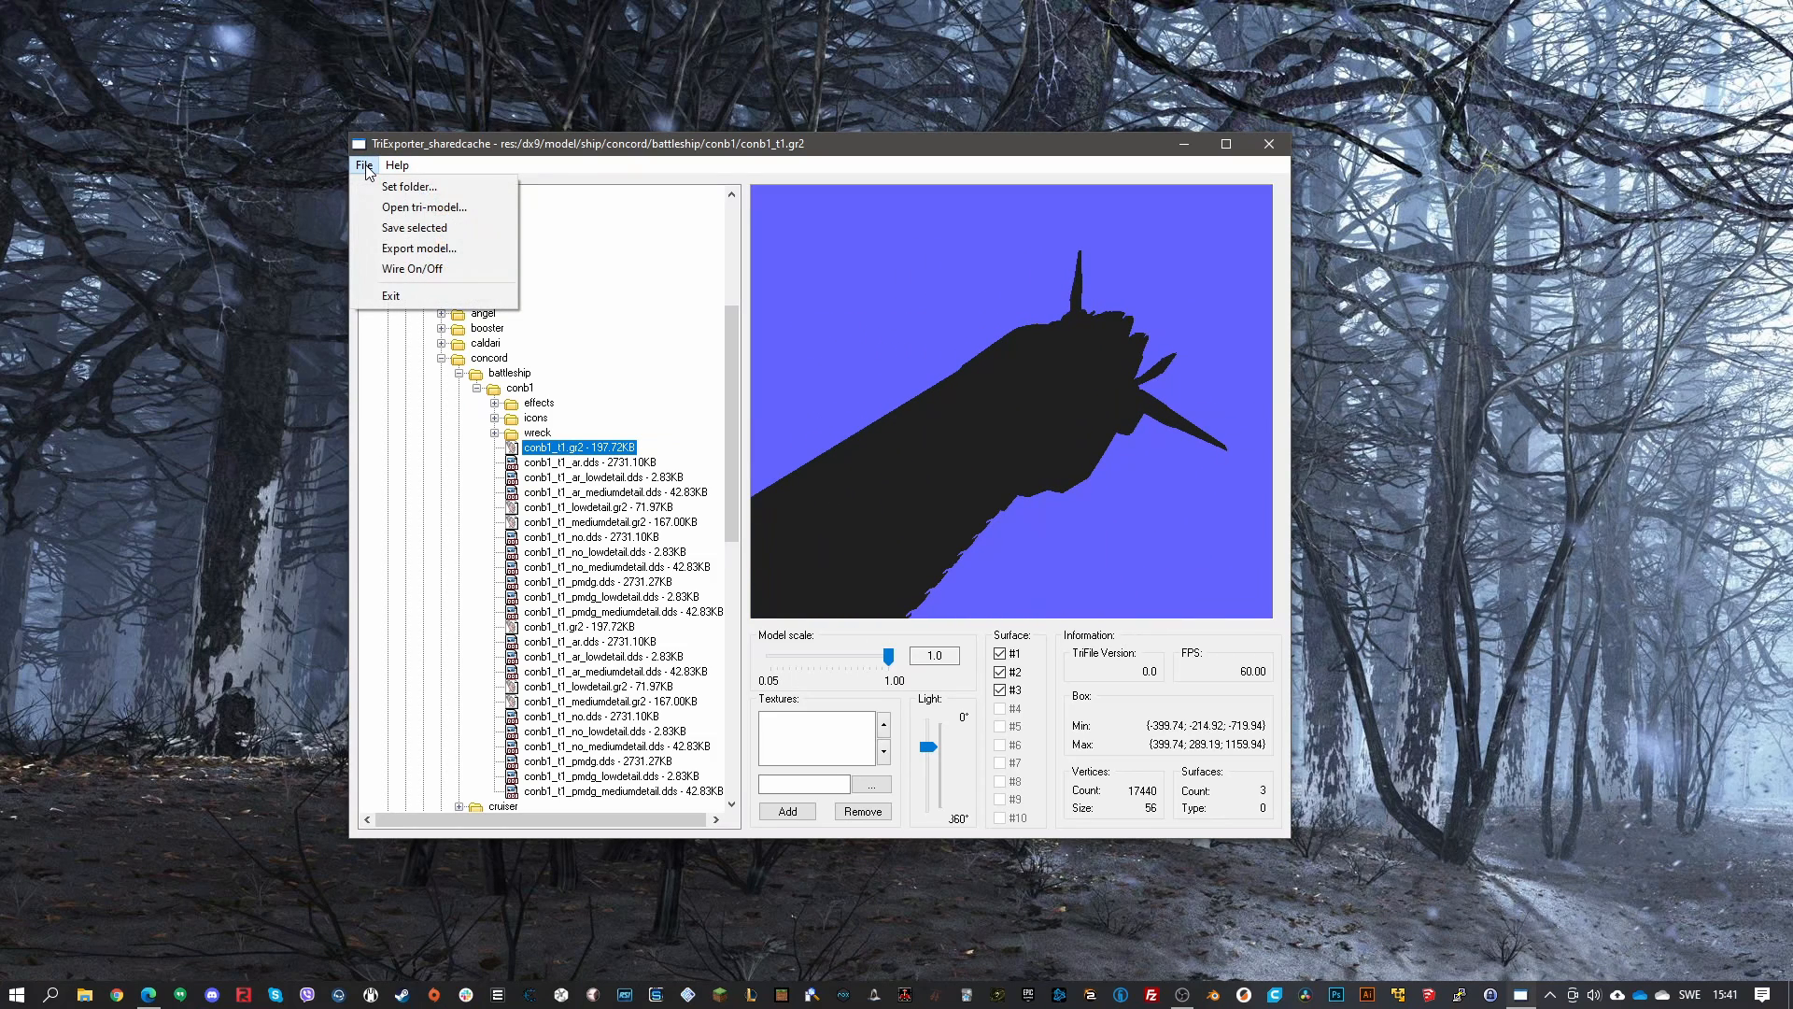
left_click(403, 250)
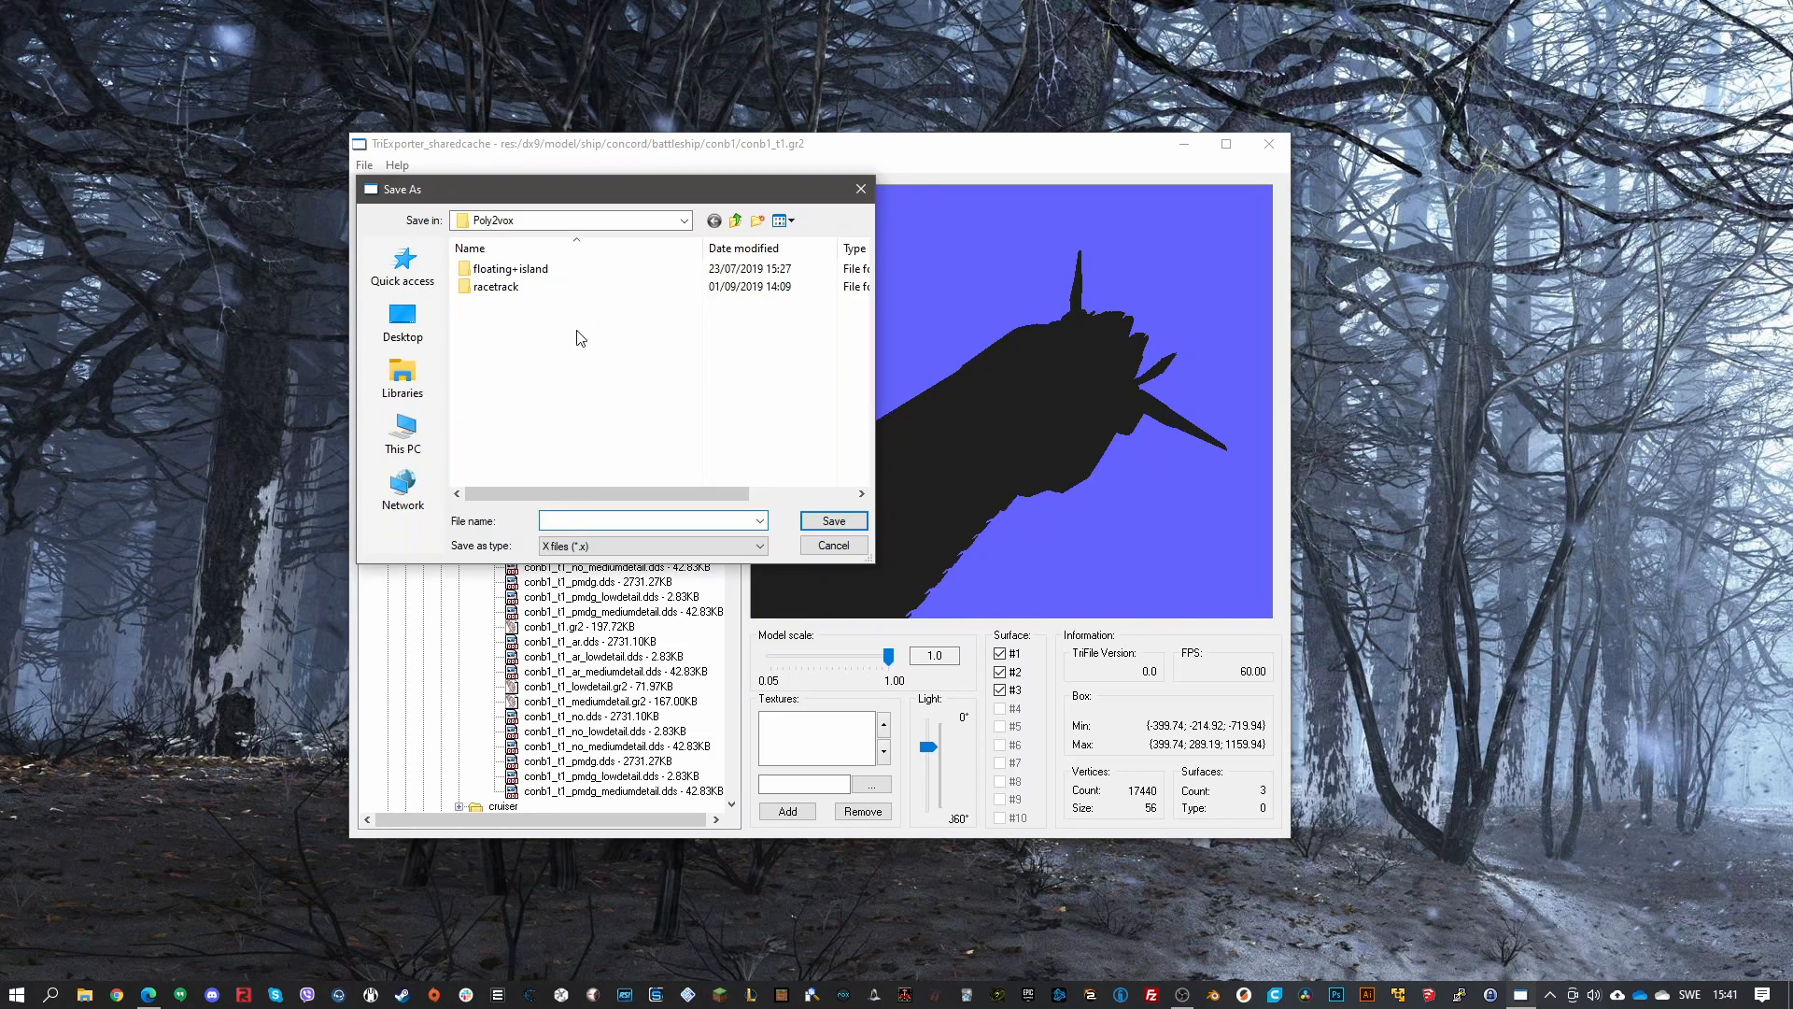
type("marshal")
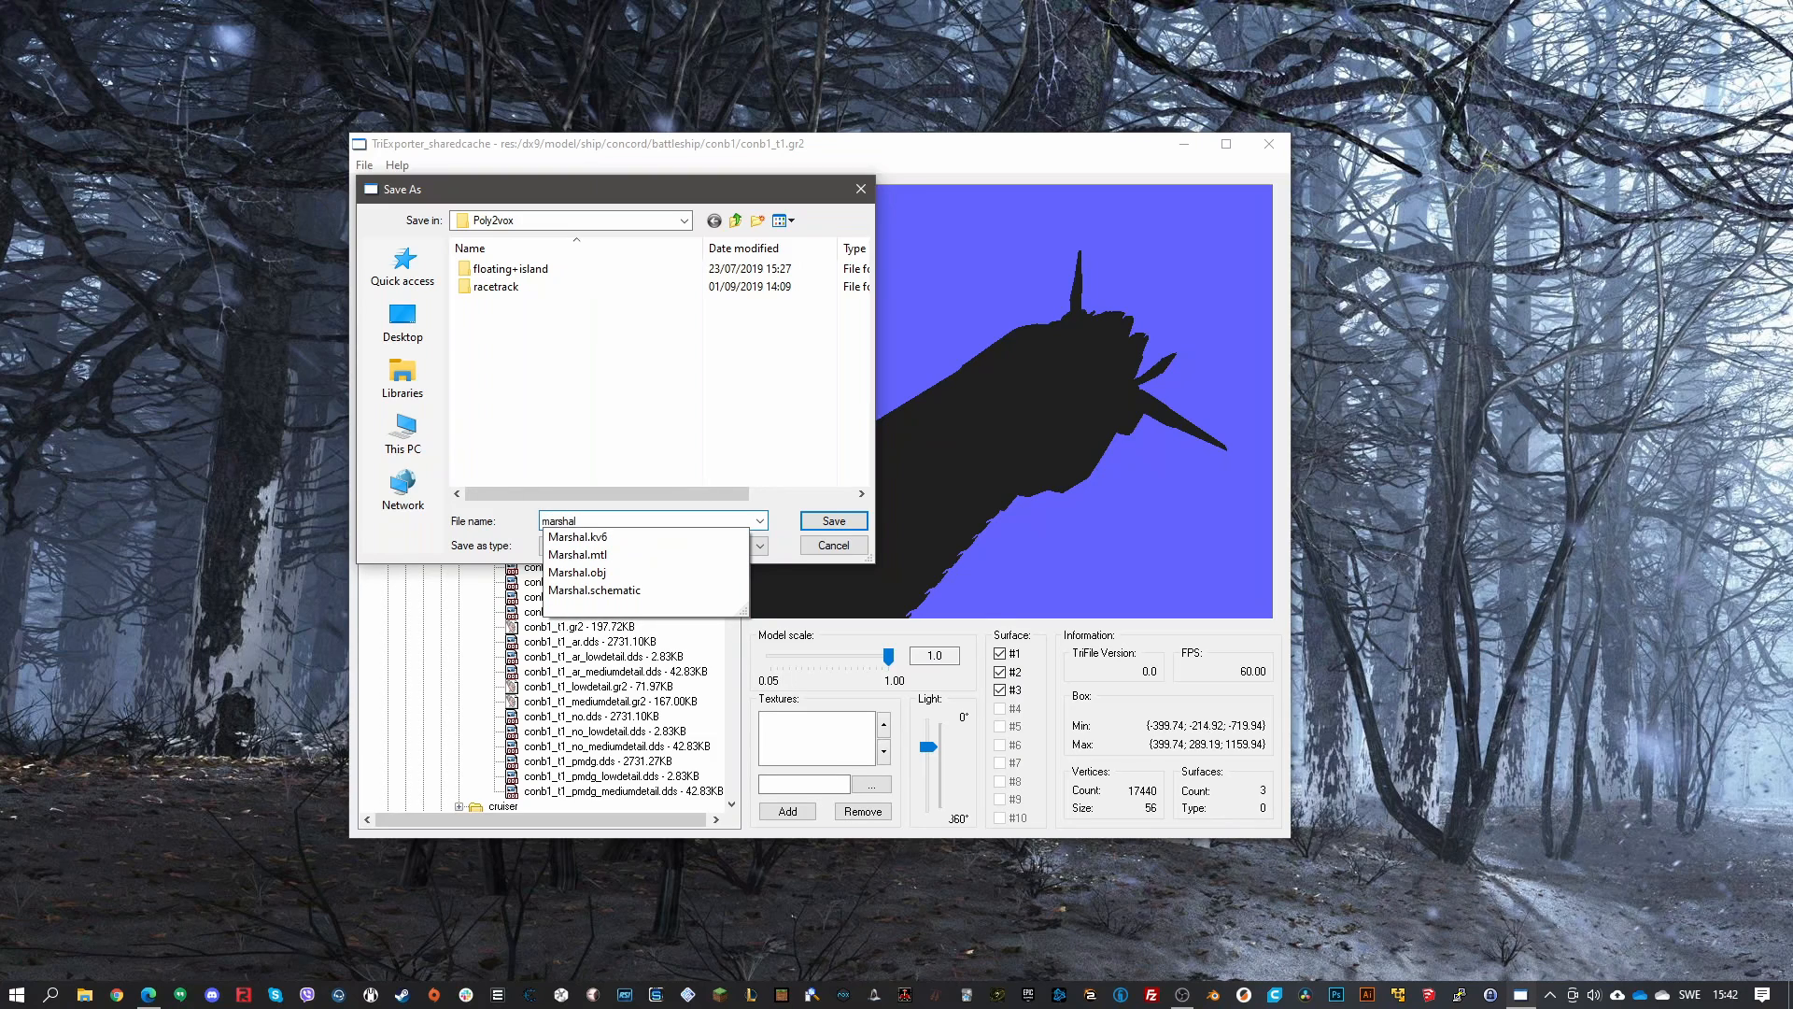
left_click(779, 495)
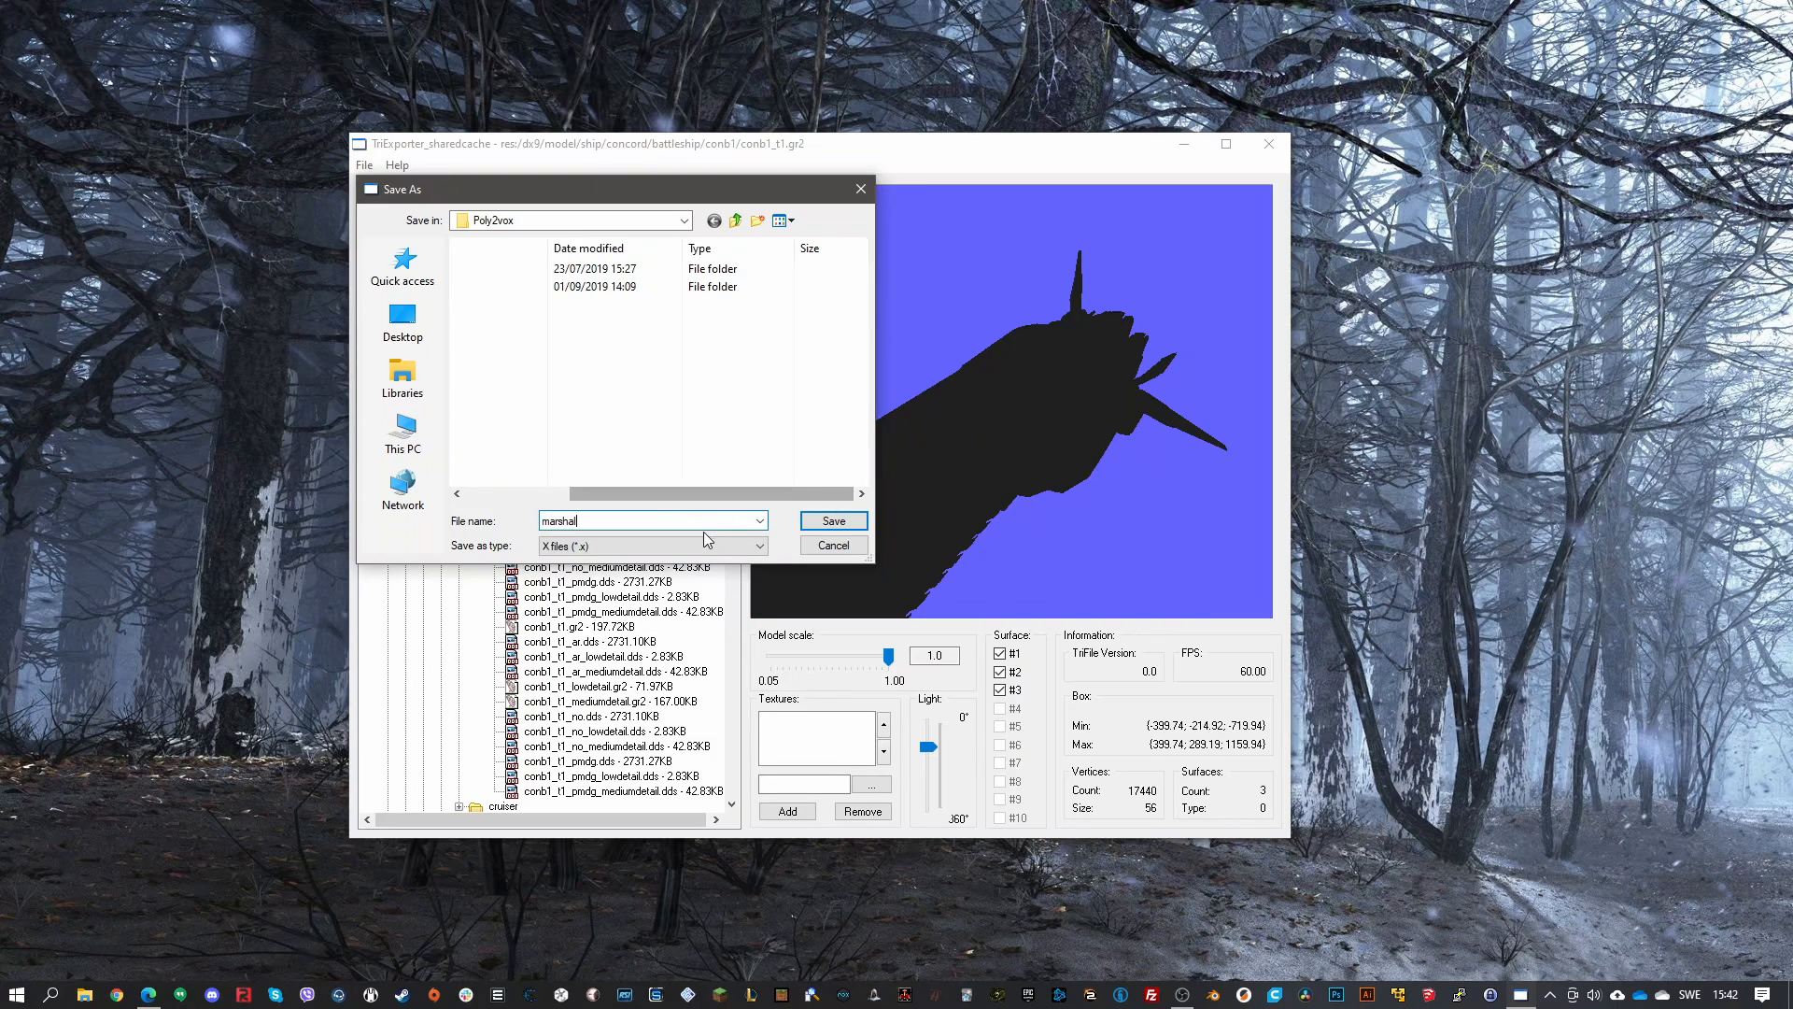
left_click(659, 547)
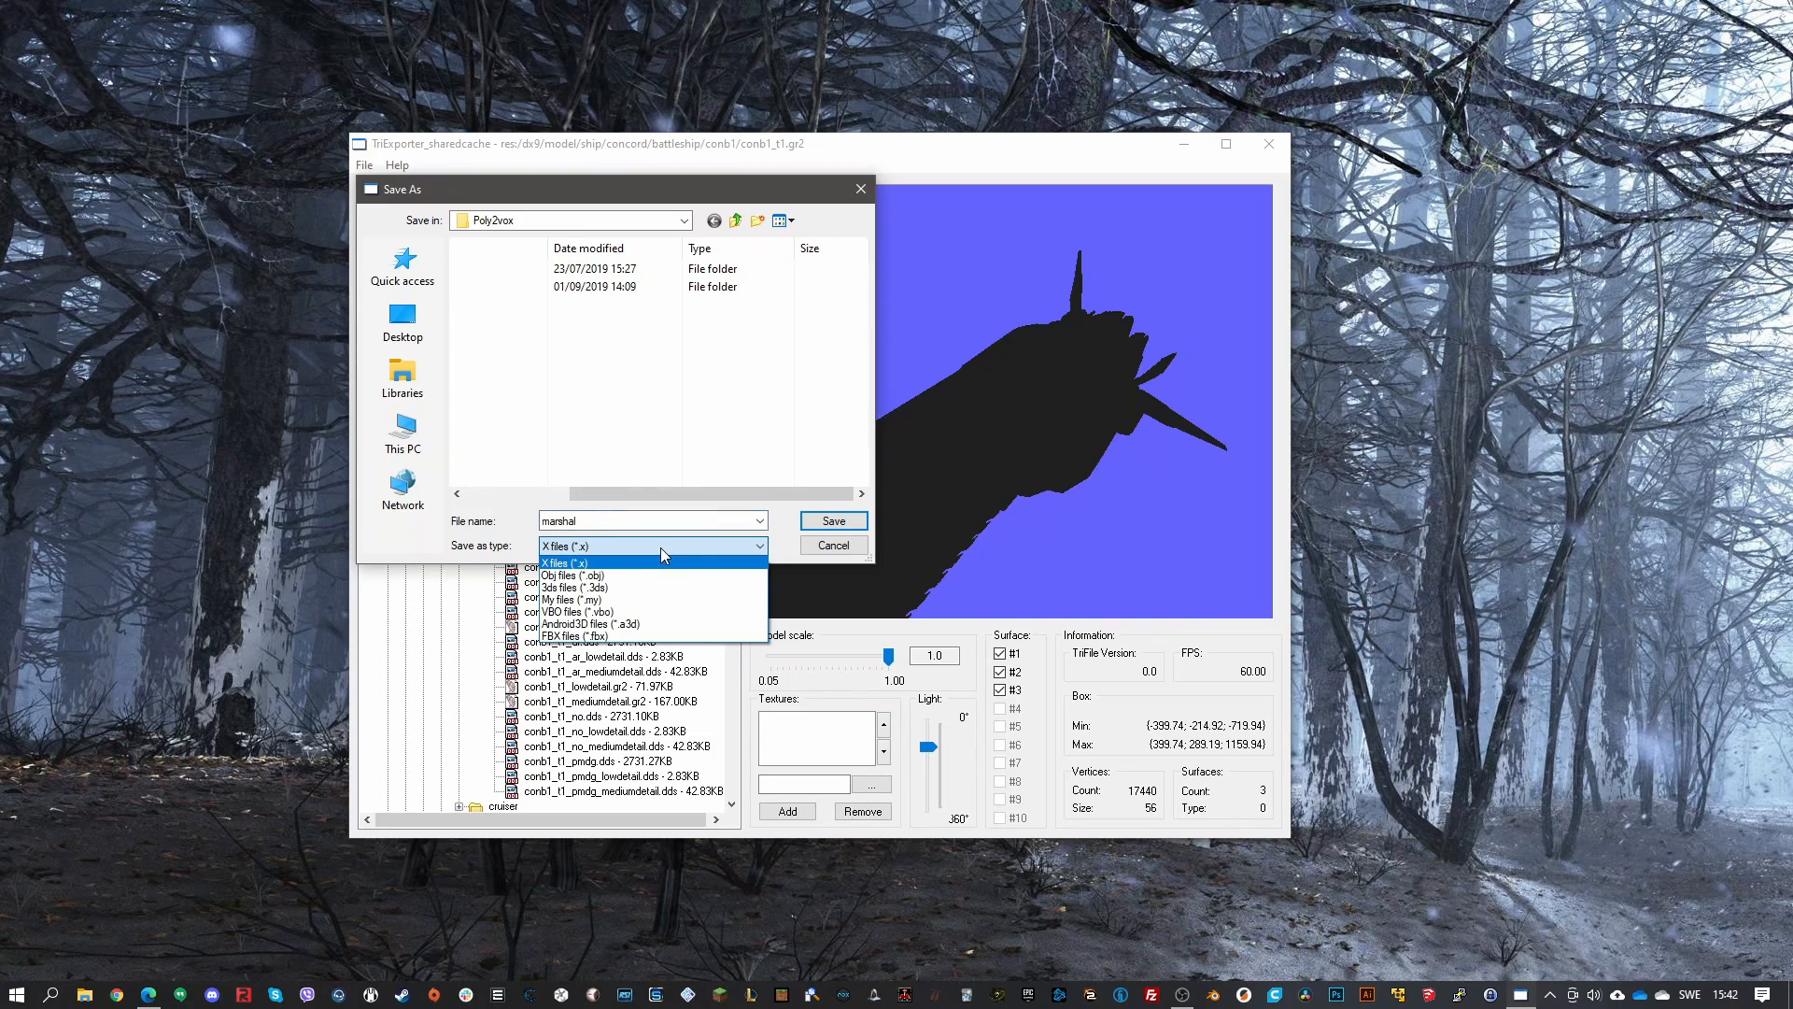
left_click(604, 576)
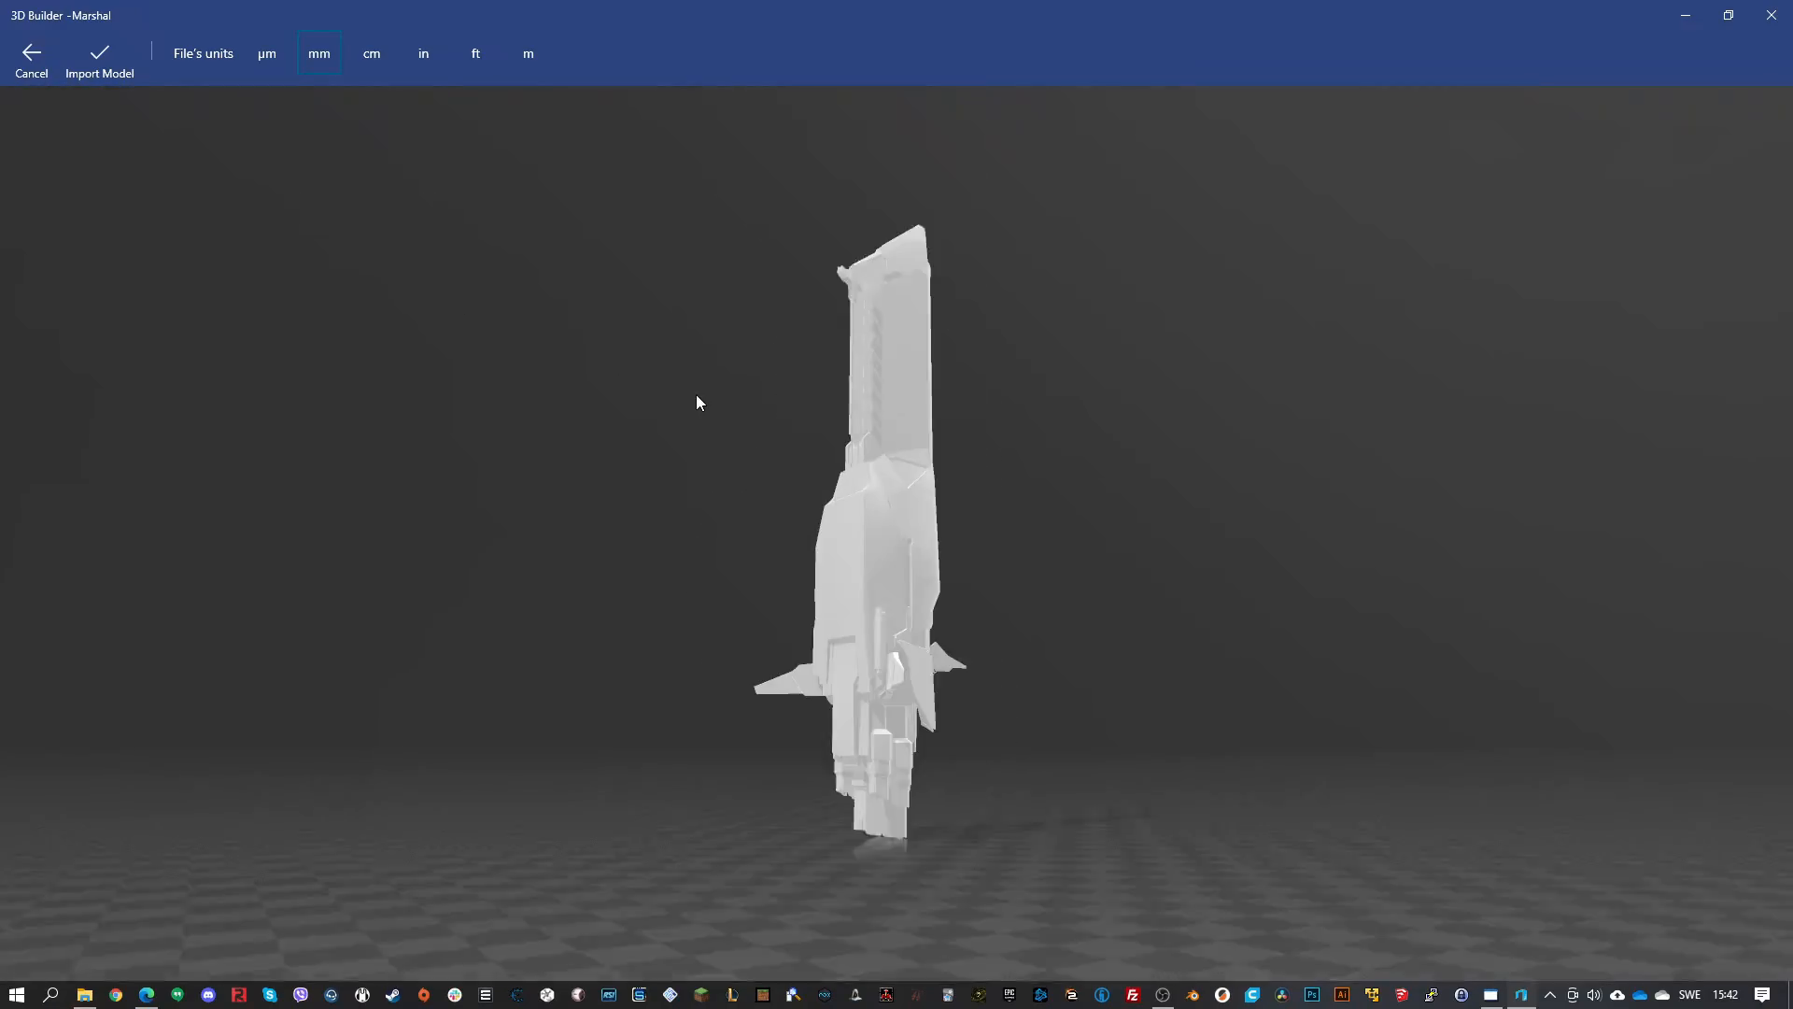
Examine the Marshal model in 3D Builder's import view from several angles and up close
left_click_drag(697, 394, 693, 720)
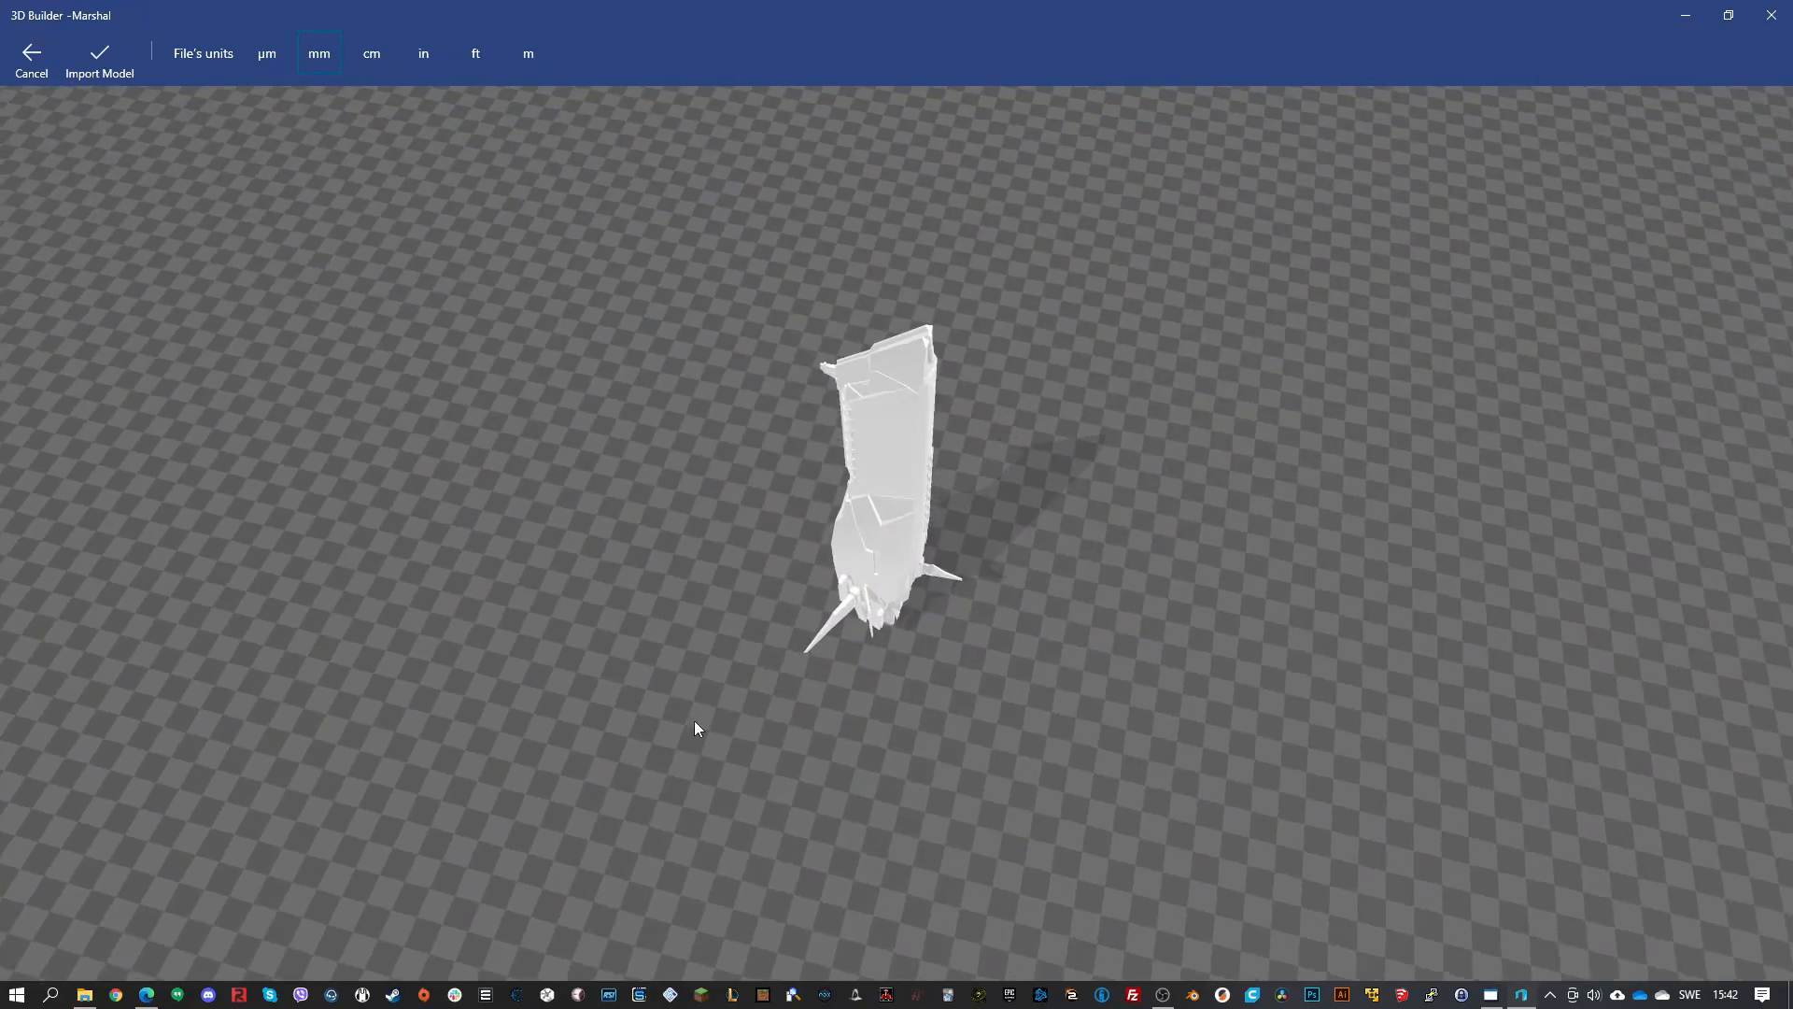
scroll(693, 721, "up", 5)
left_click_drag(987, 561, 804, 439)
scroll(810, 669, "up", 5)
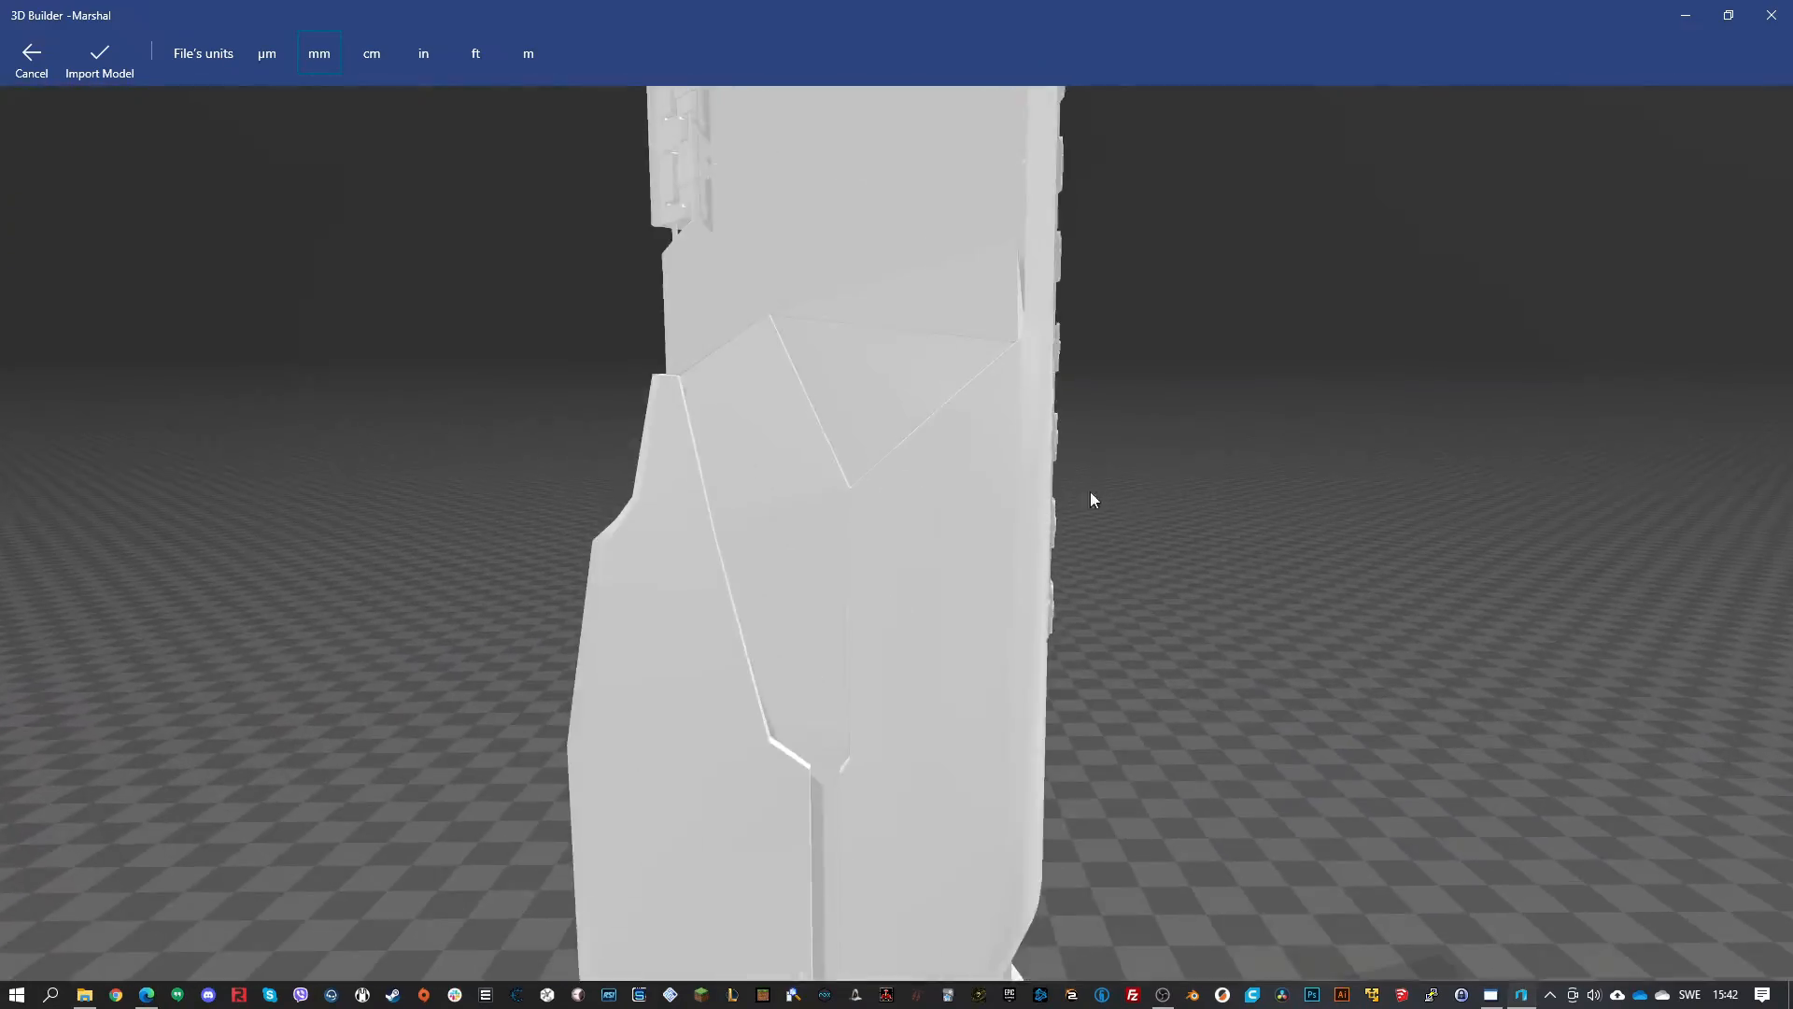
left_click_drag(1093, 500, 1145, 603)
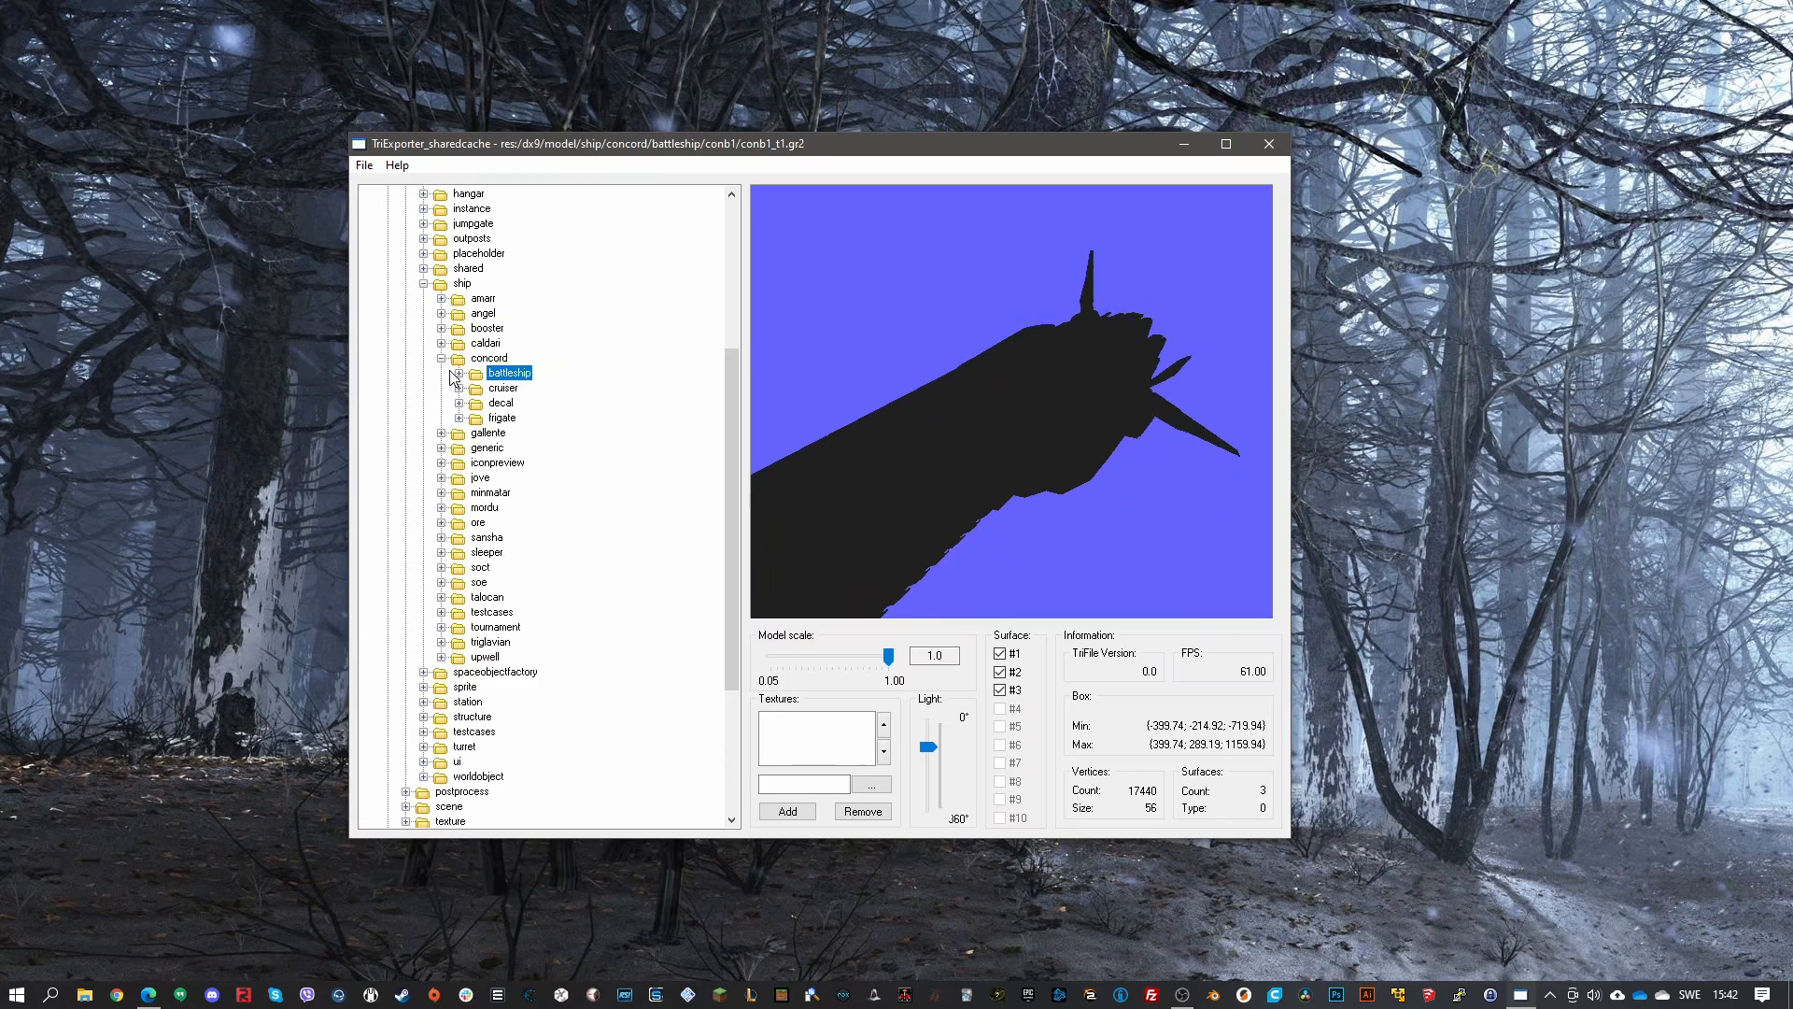
Collapse the concord folder in TriExporter, expand amarr down to frigate af1, and preview the af1_t1.gr2 model
left_click(441, 358)
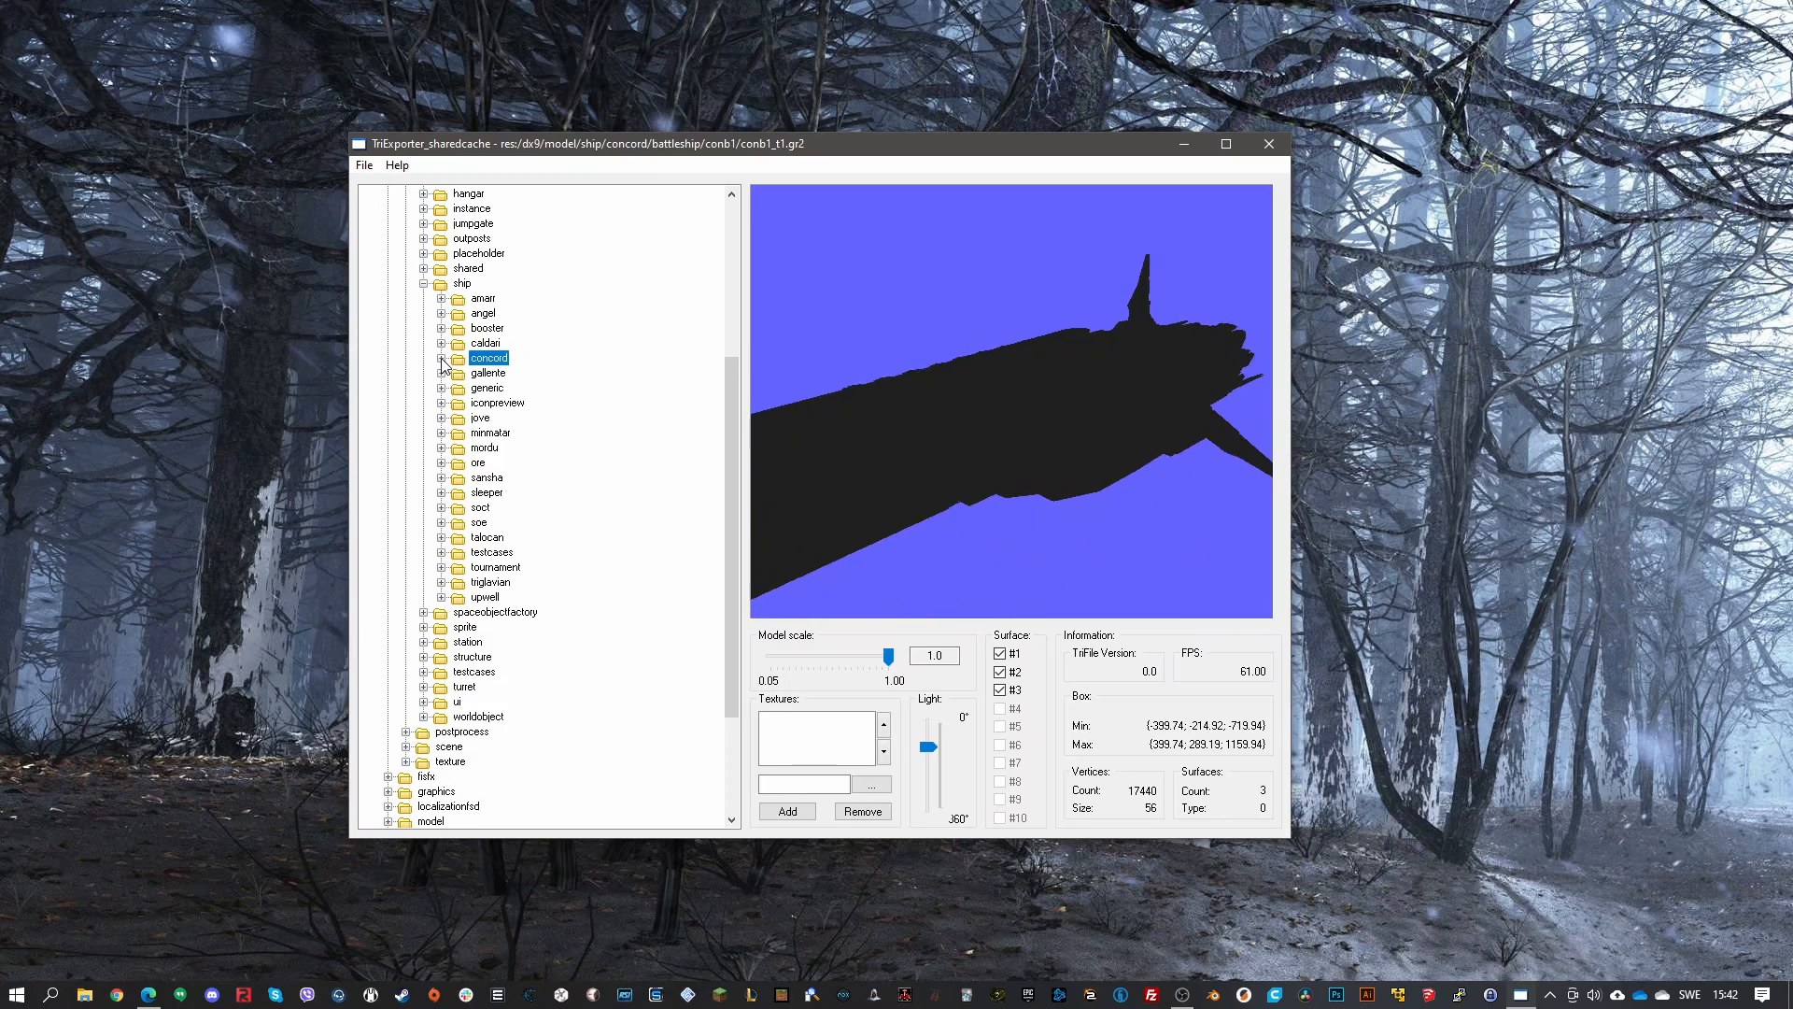
left_click(483, 299)
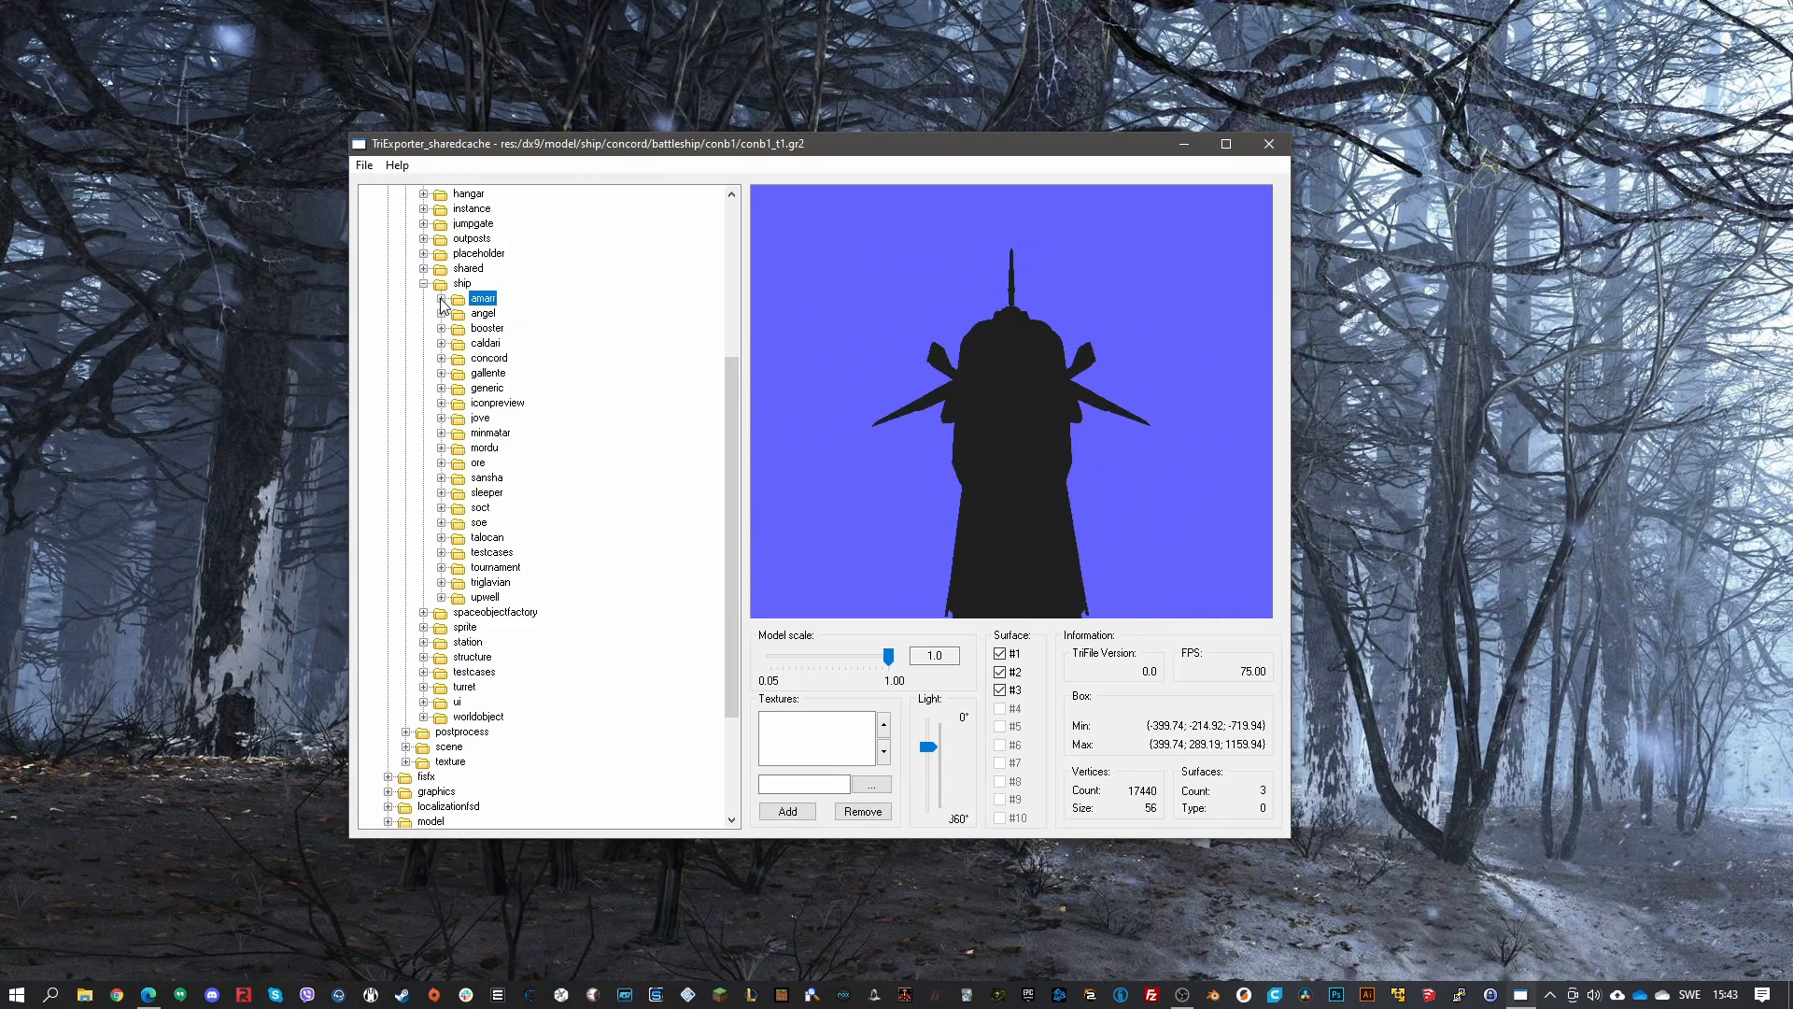
left_click(441, 299)
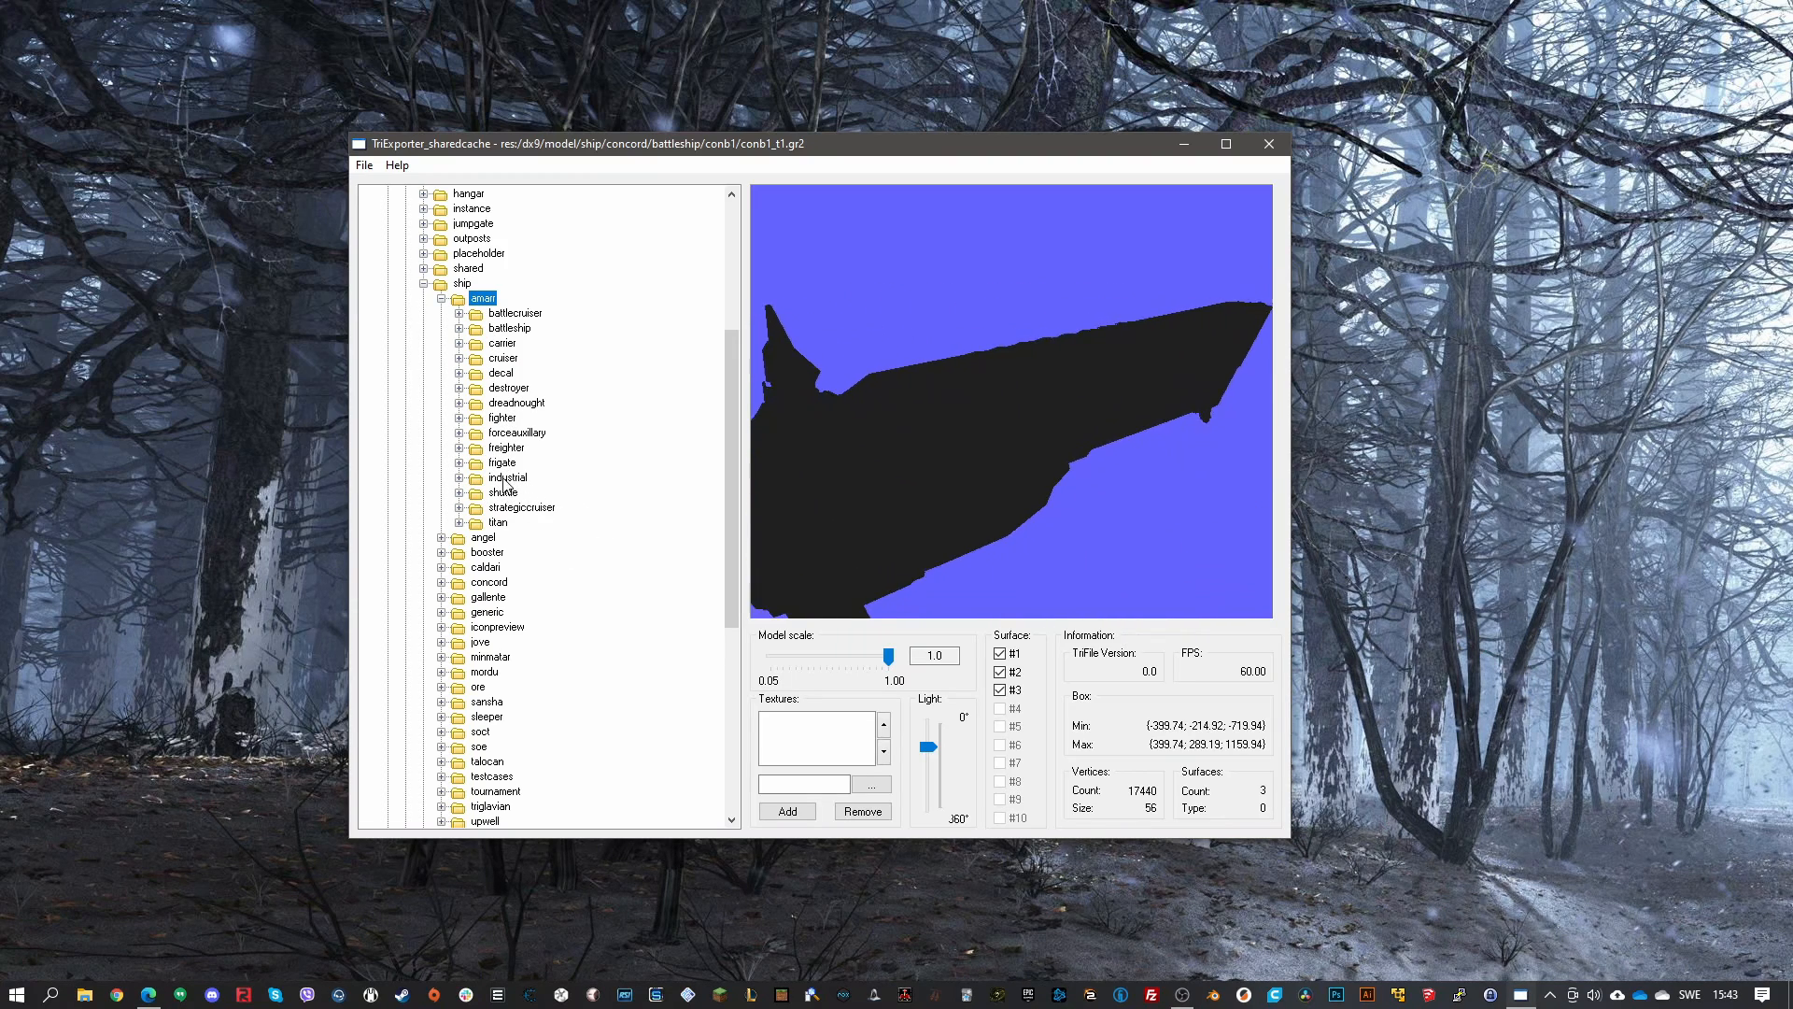
left_click(458, 463)
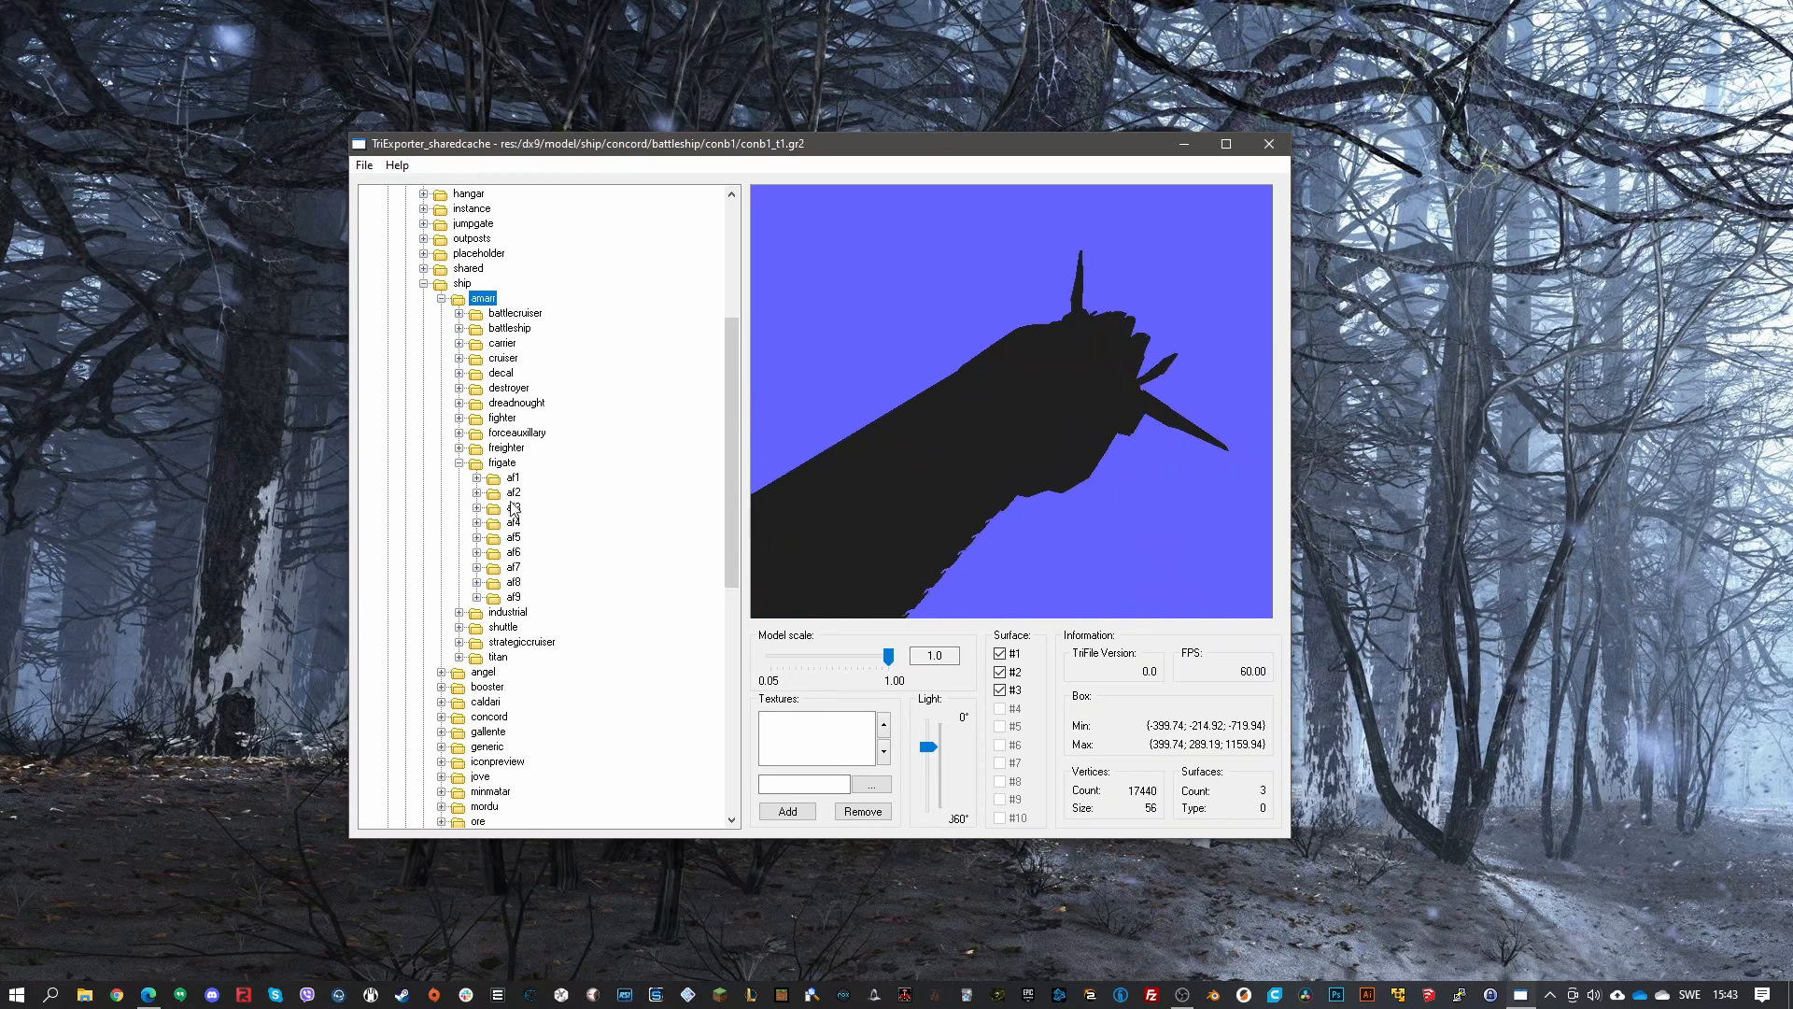
left_click(512, 552)
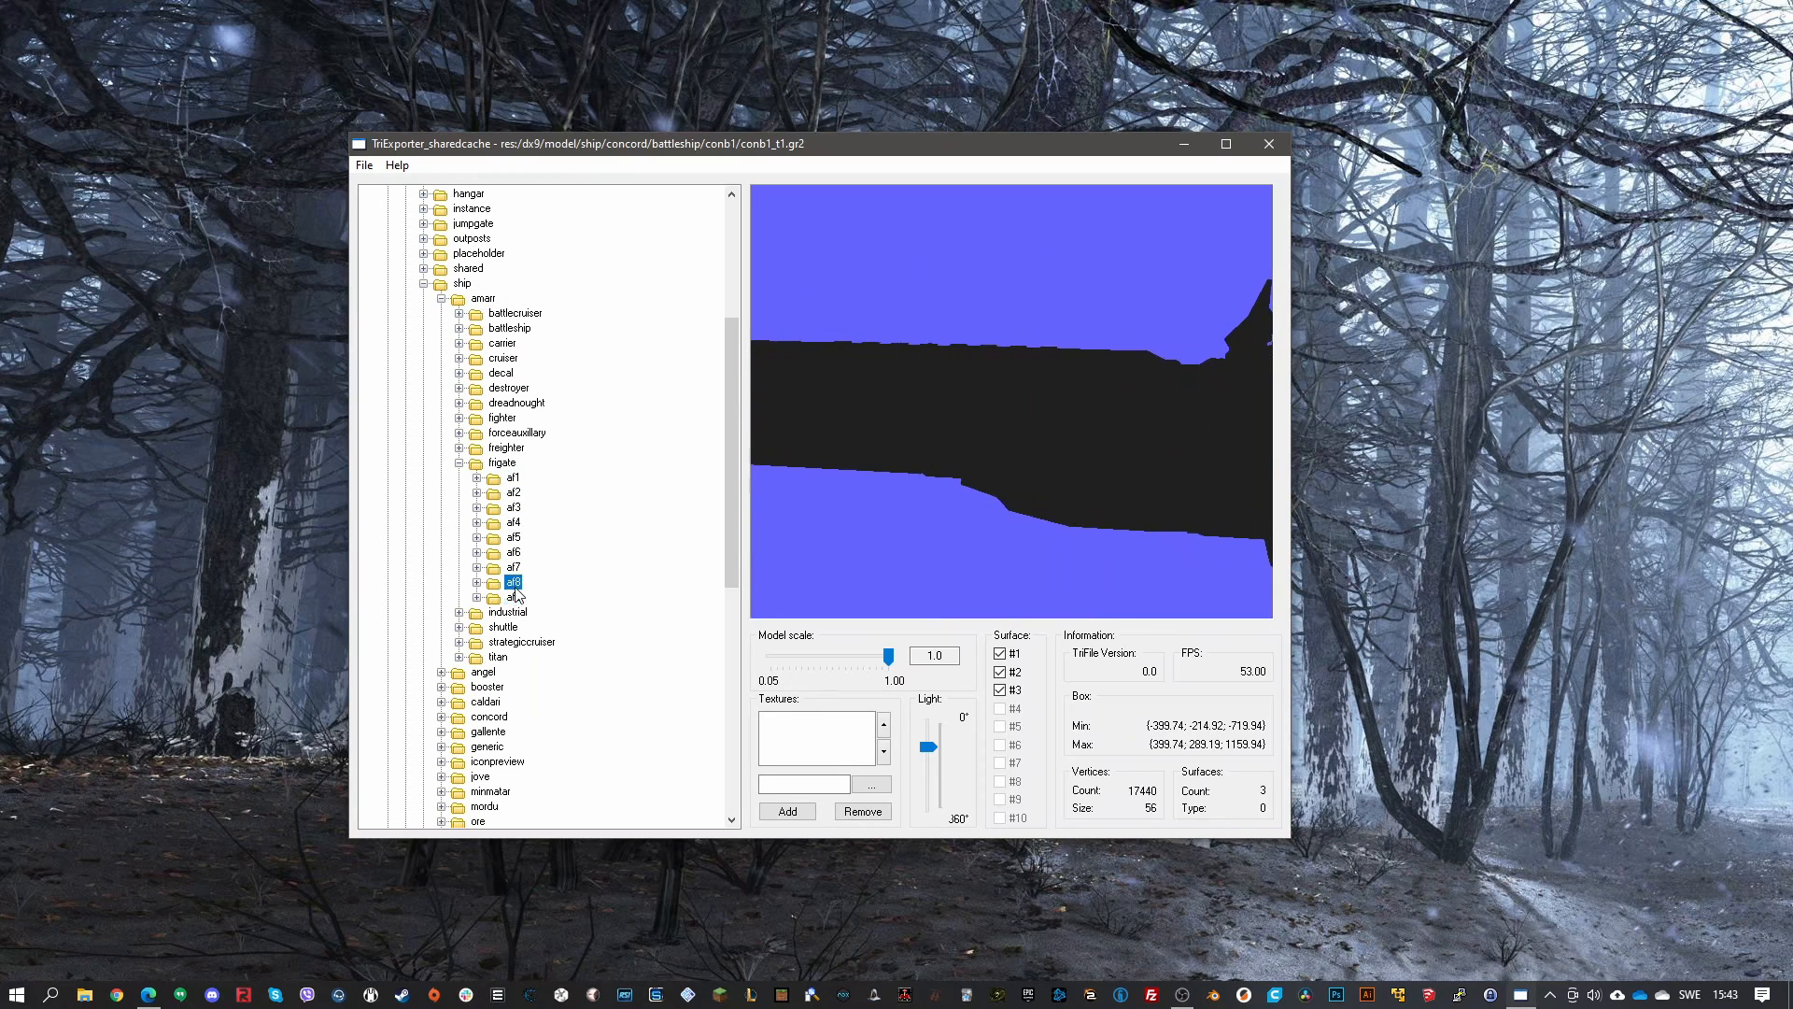
left_click(476, 477)
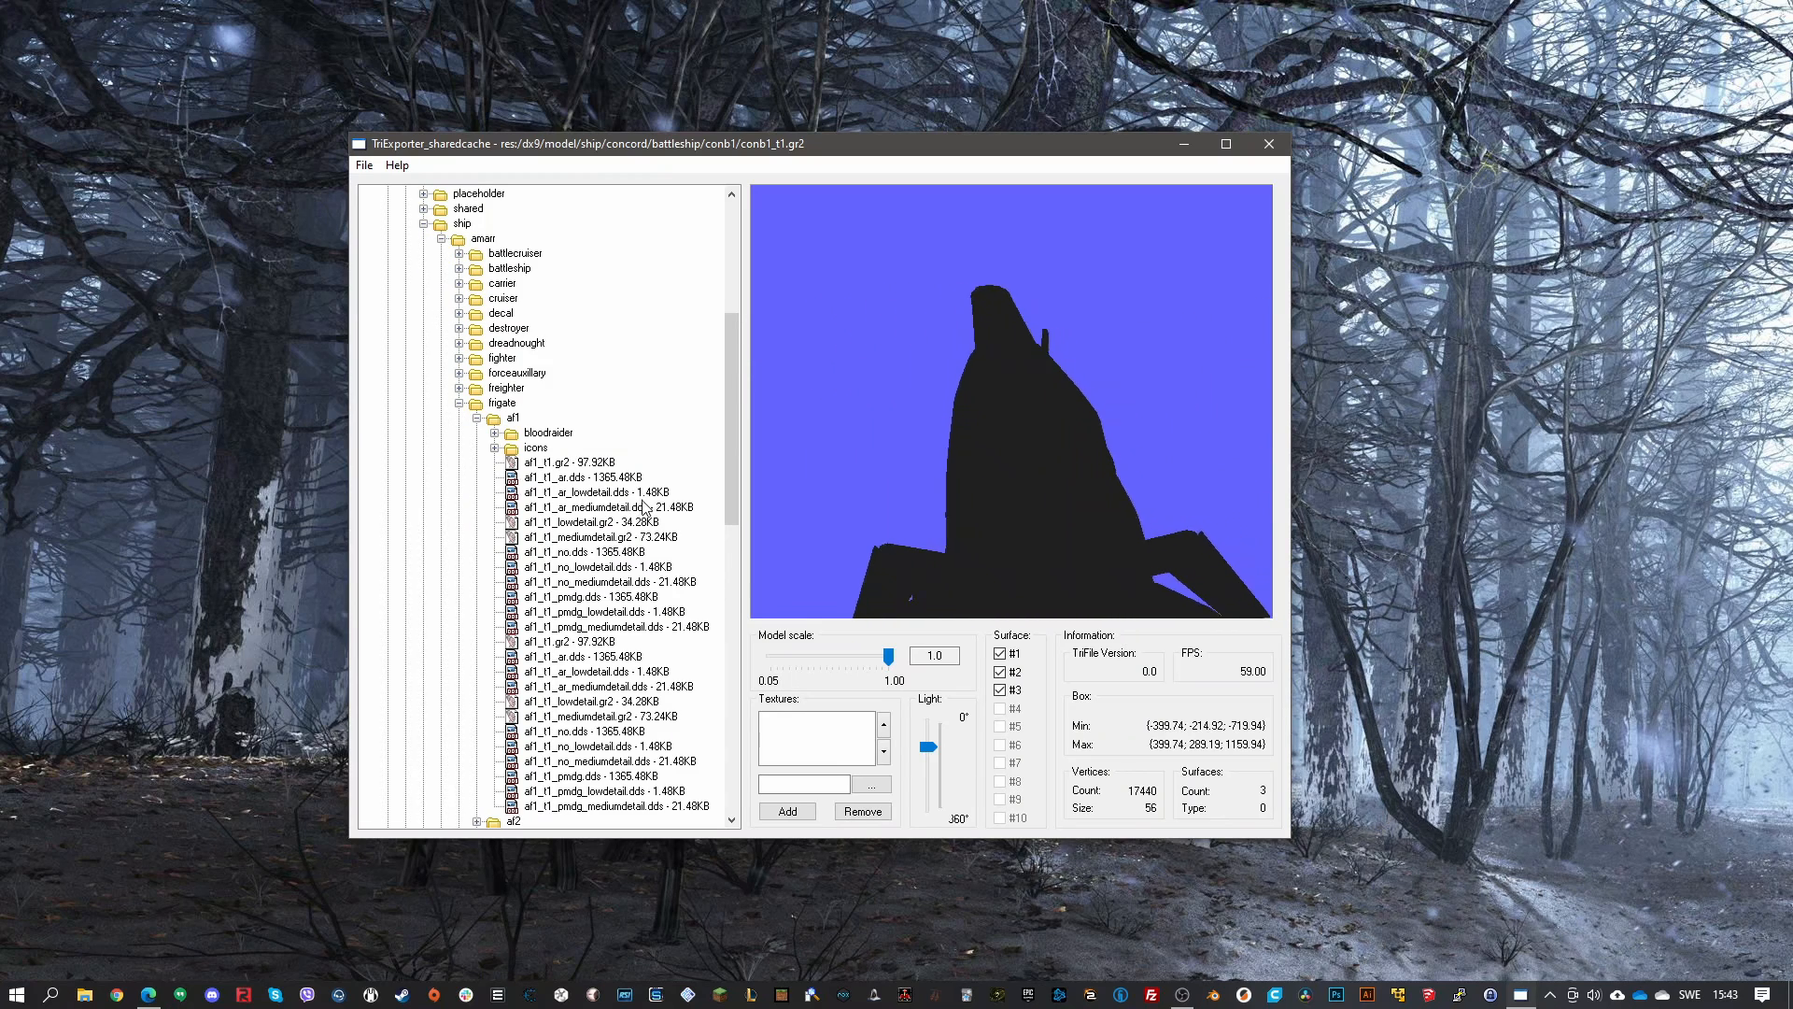
left_click(561, 418)
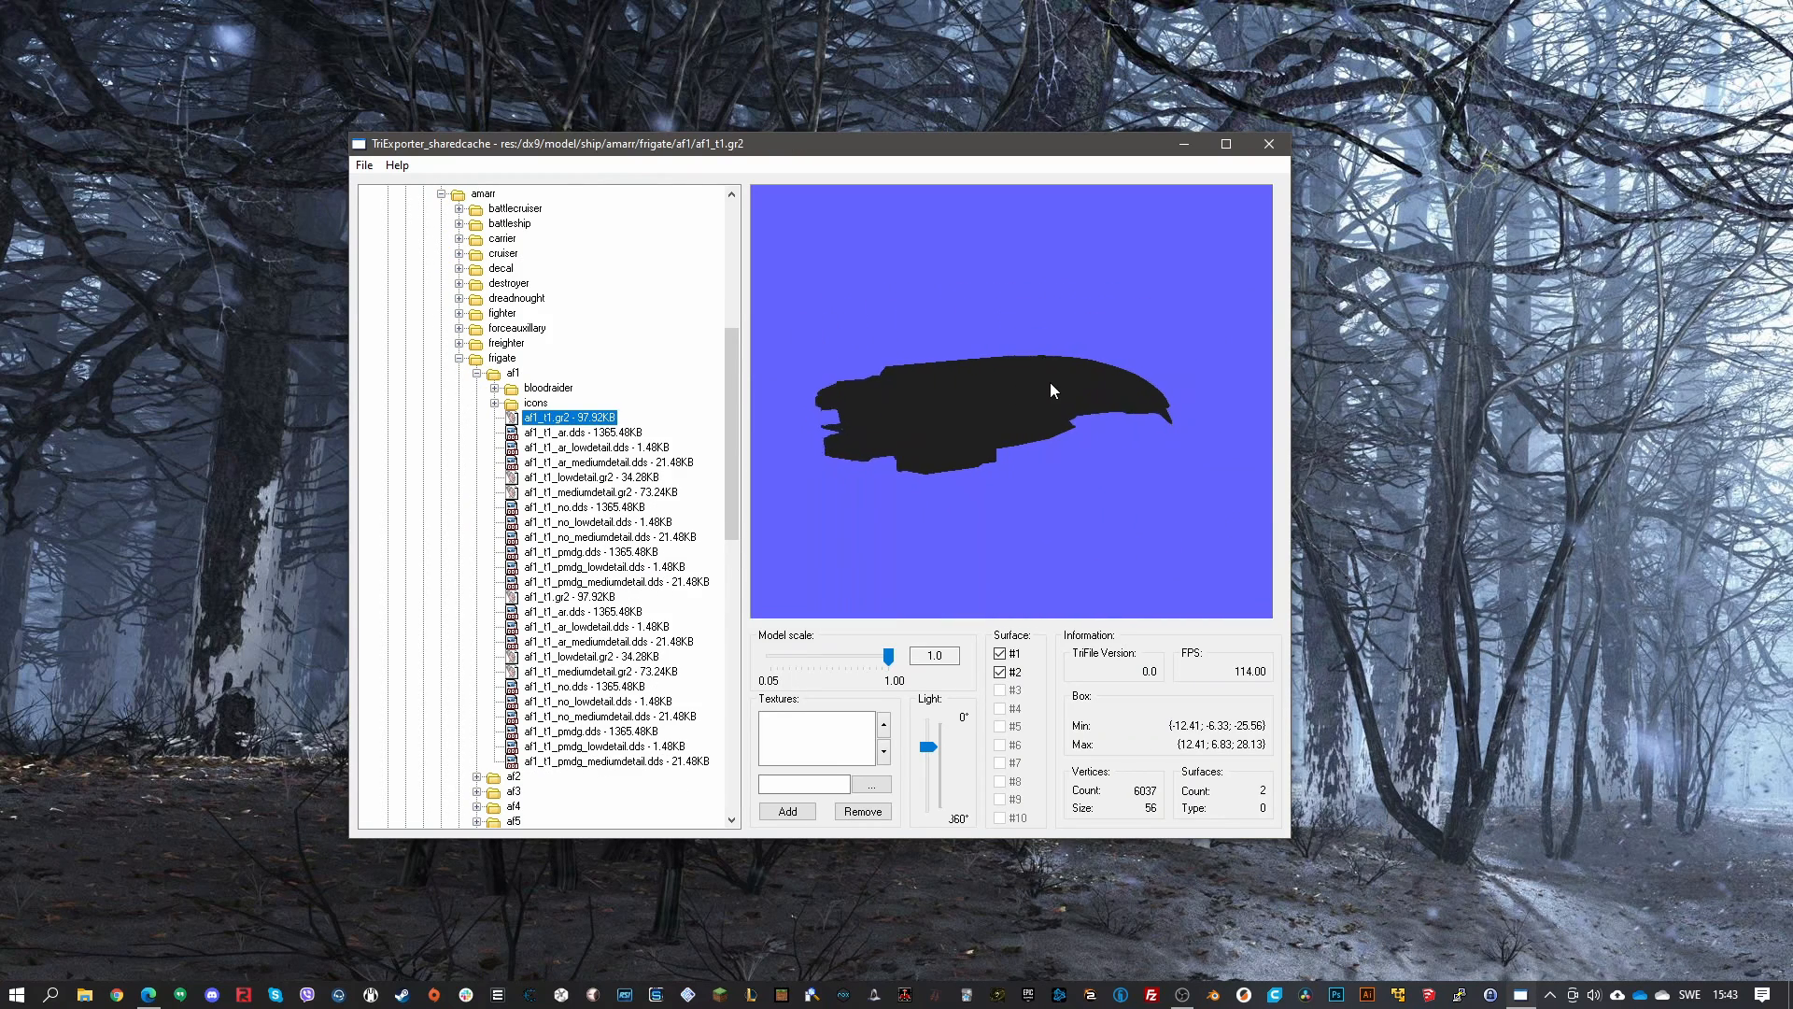
Collapse the af1 folder and preview af2_t1.gr2 from af2 and af3_ix.gr2 from af3
left_click(476, 372)
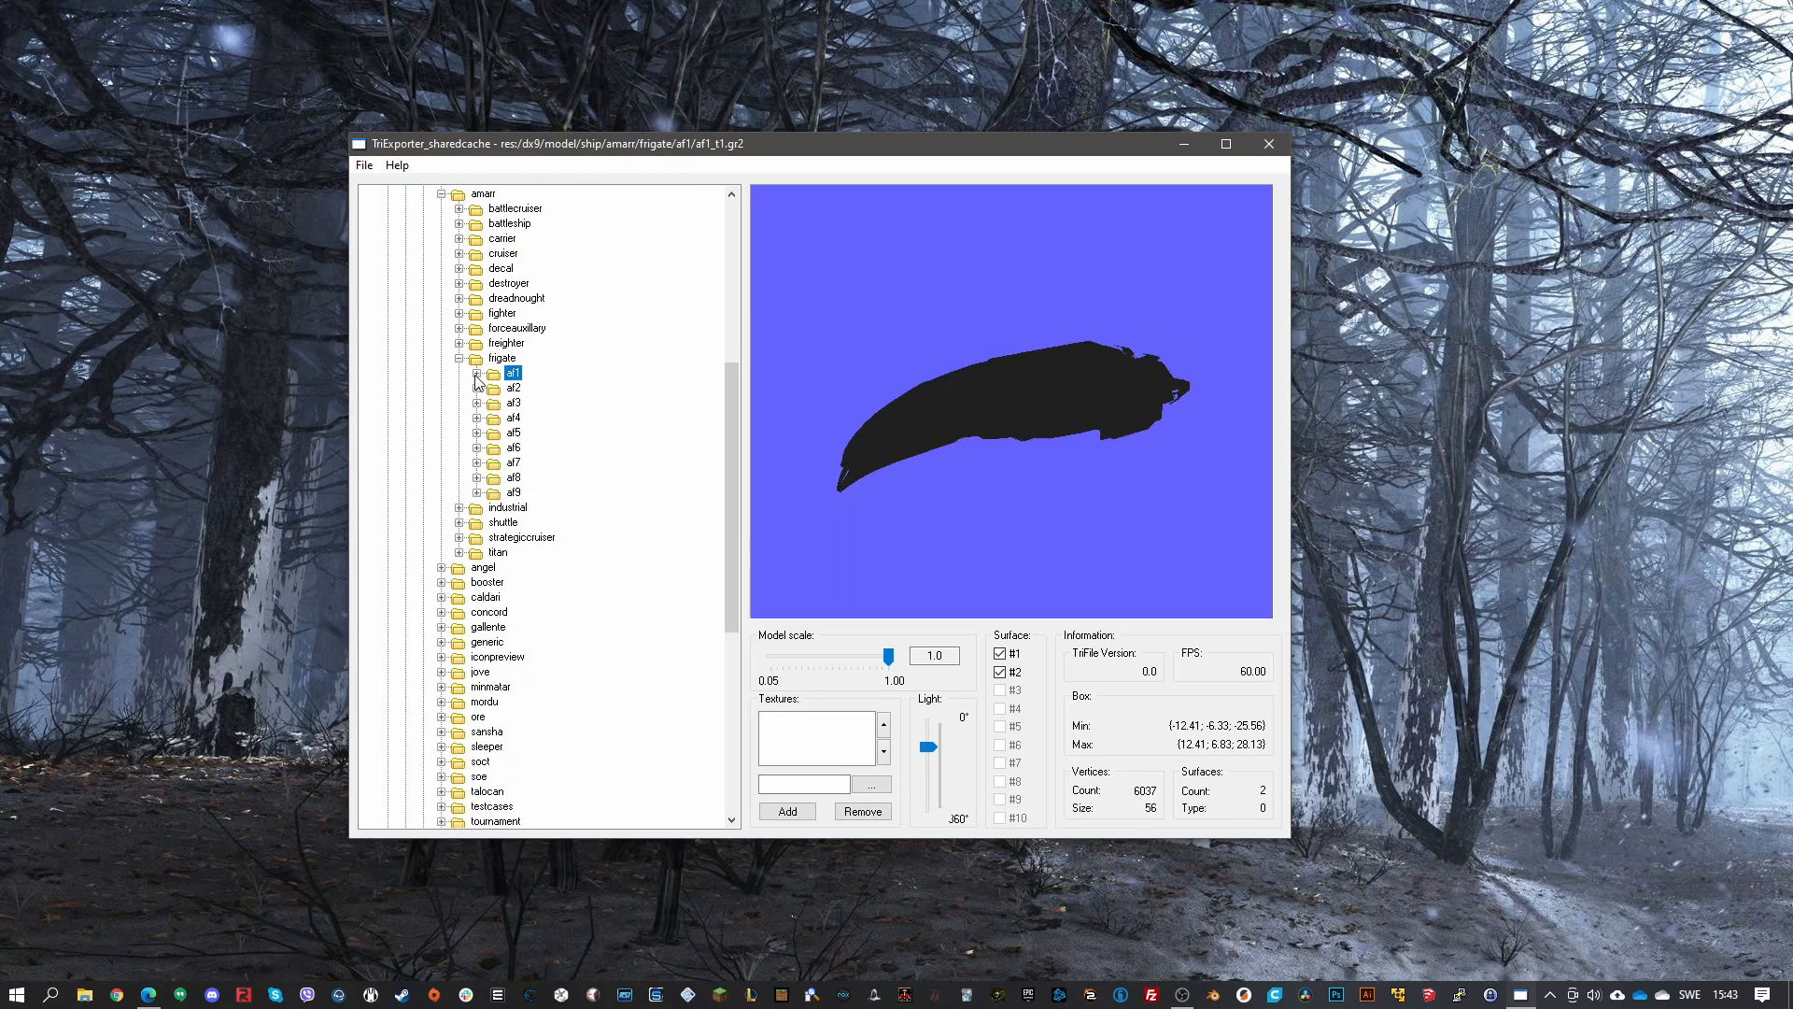
left_click(477, 387)
left_click(547, 433)
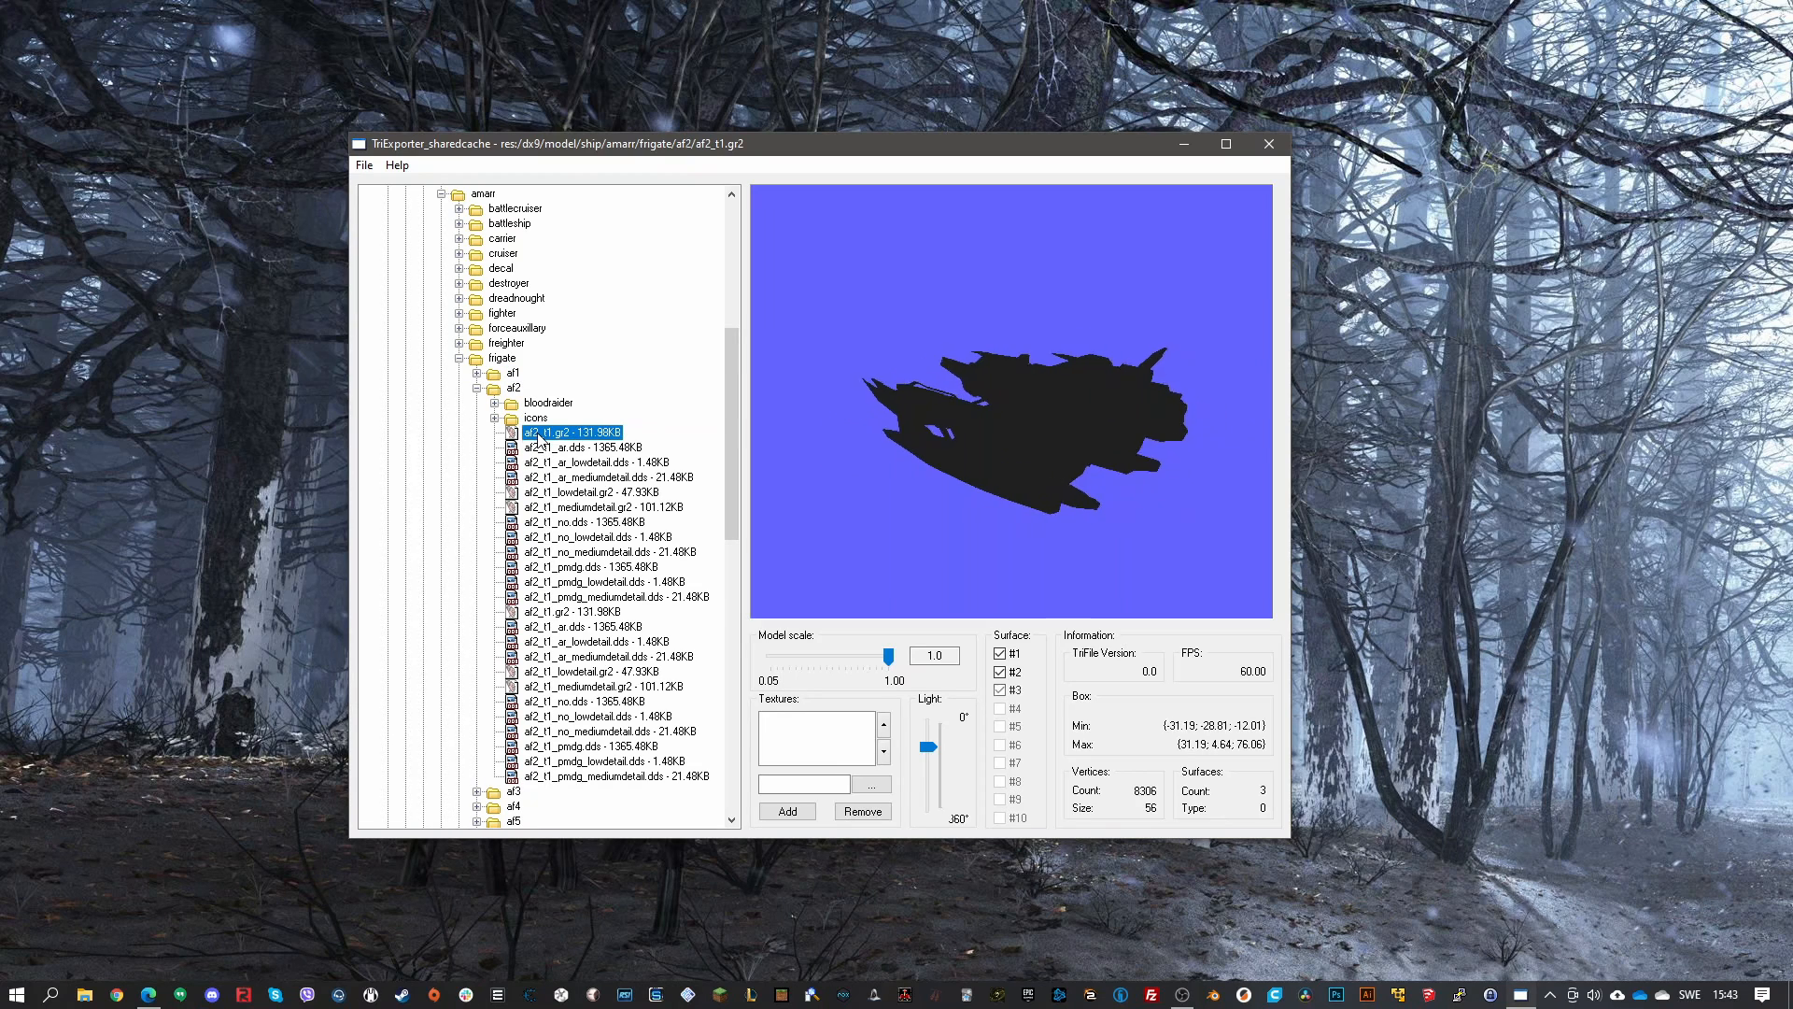
left_click(477, 388)
left_click(476, 403)
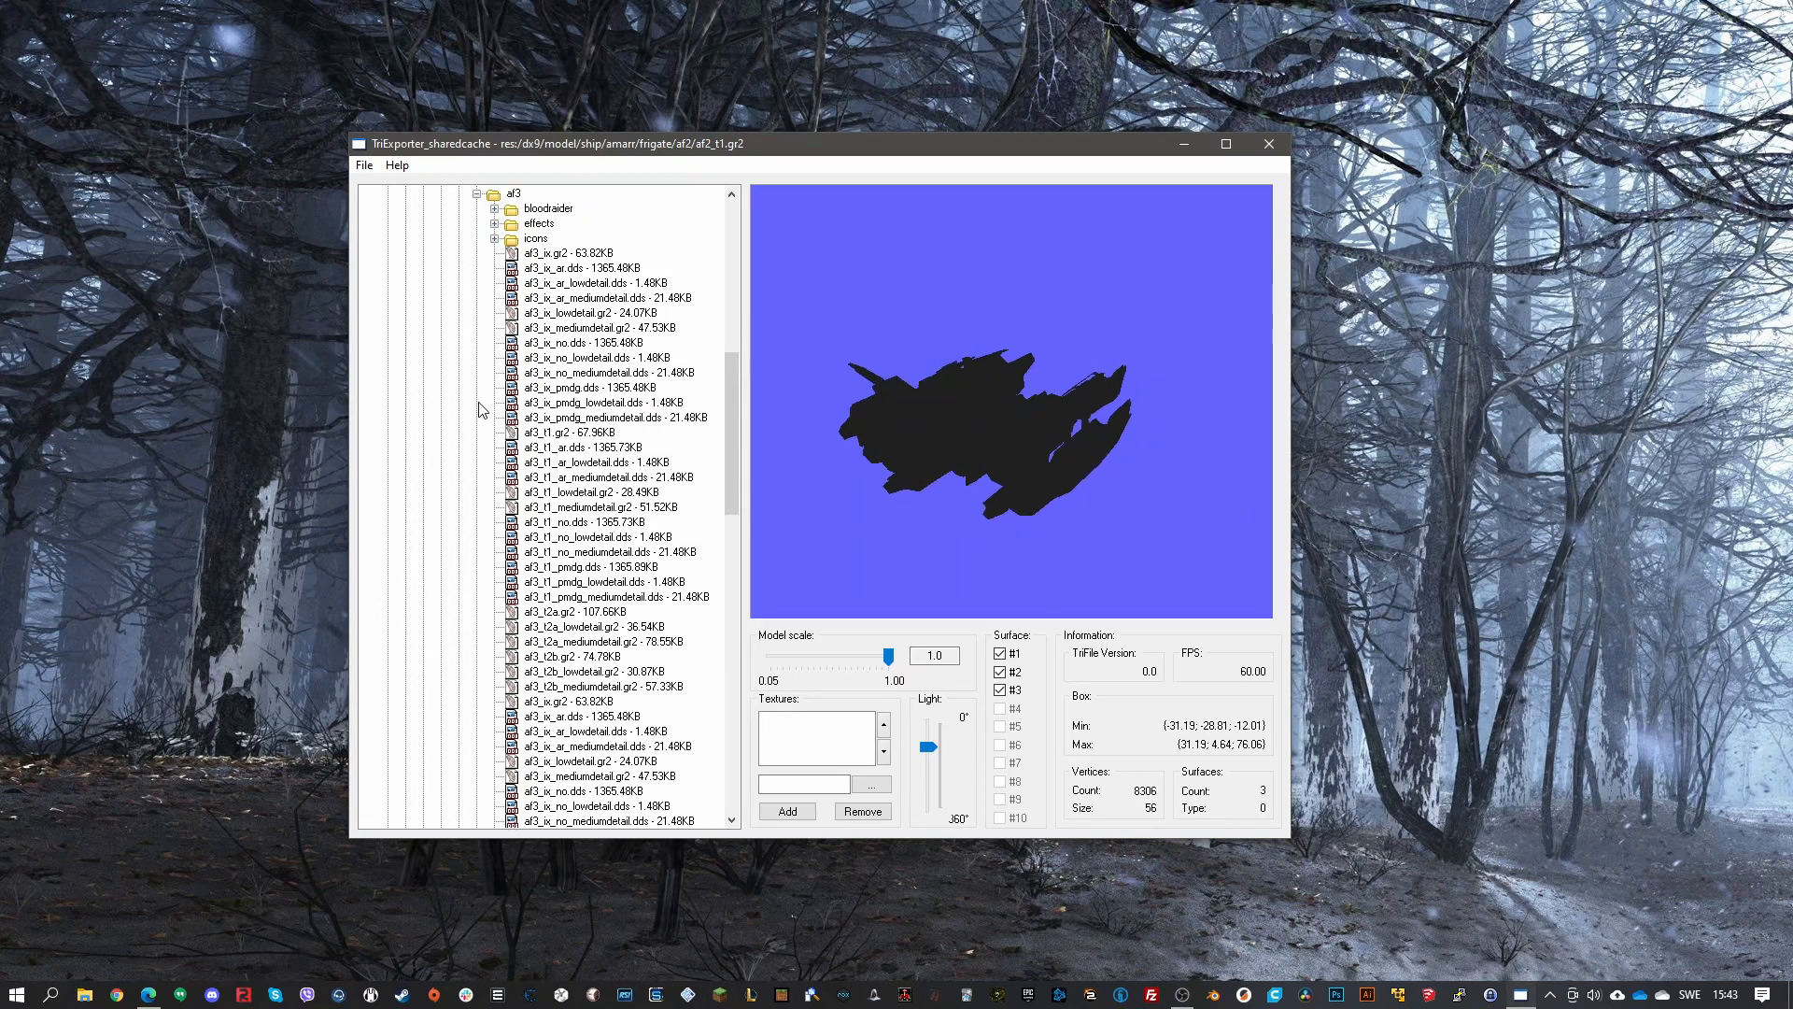
left_click(542, 254)
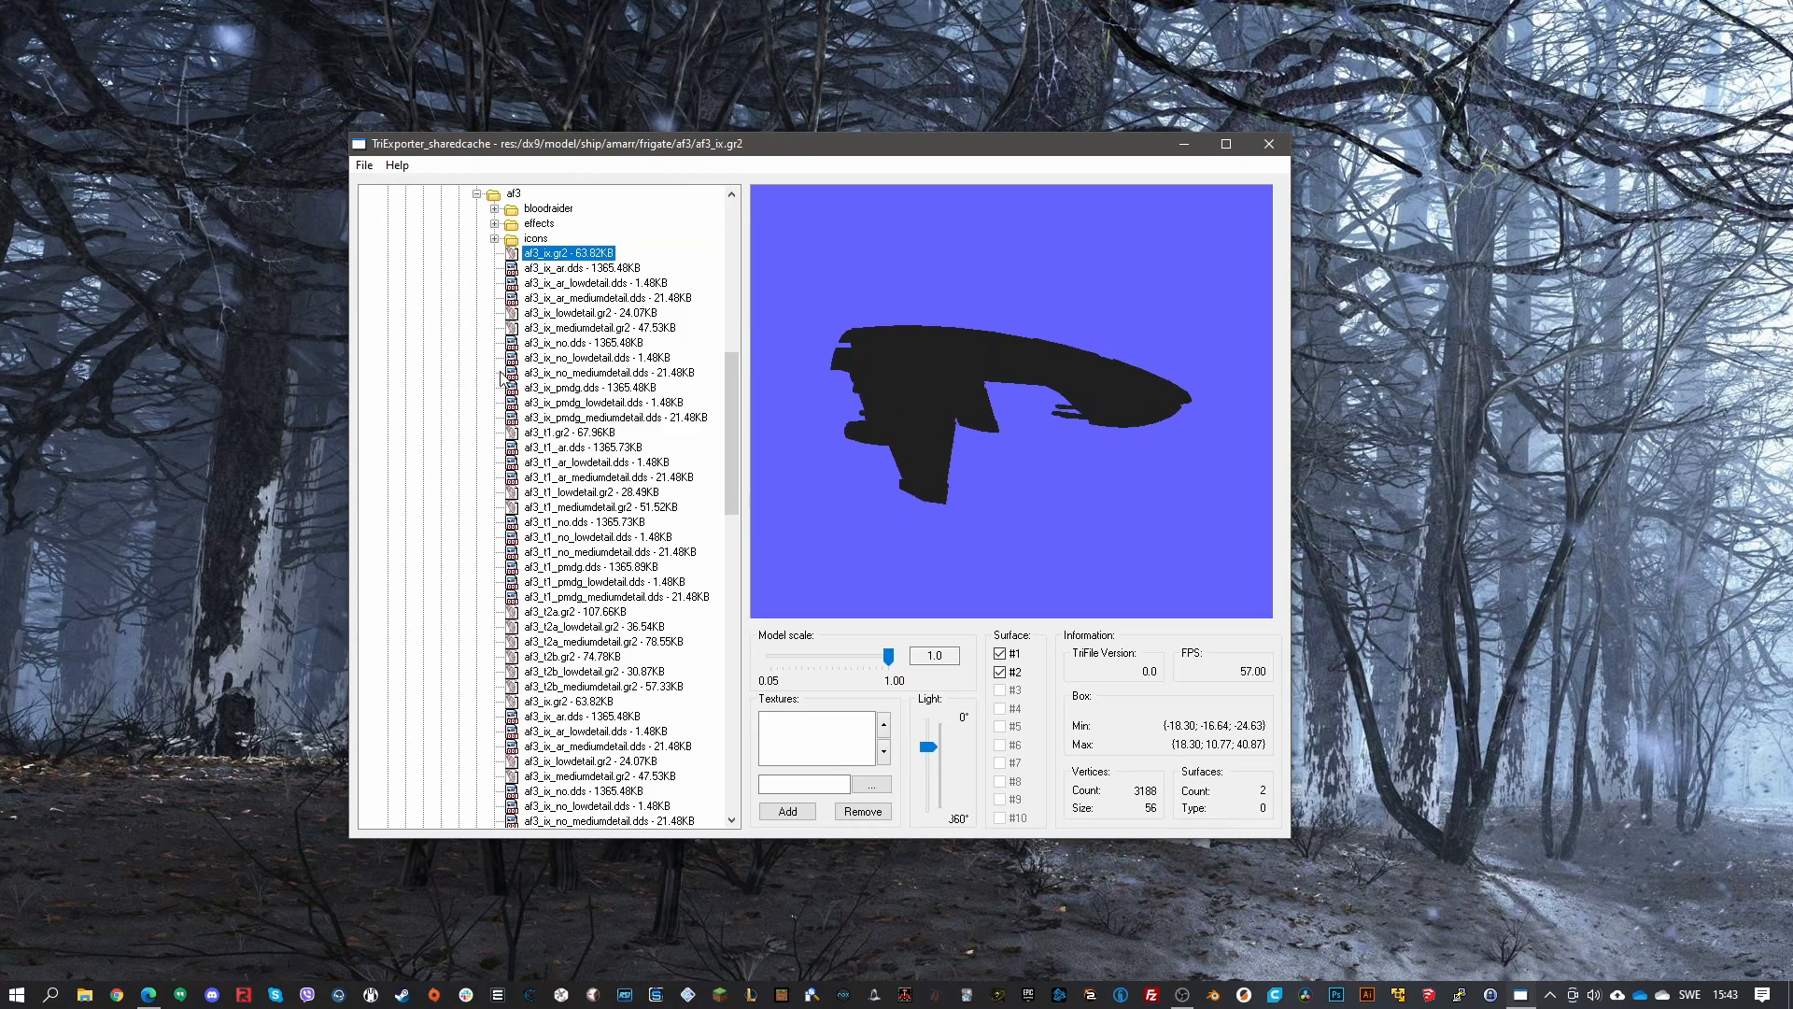
Preview the af3_ix.gr2 model again and the af3_t1.gr2 model in the af3 folder
scroll(504, 364, "up", 2)
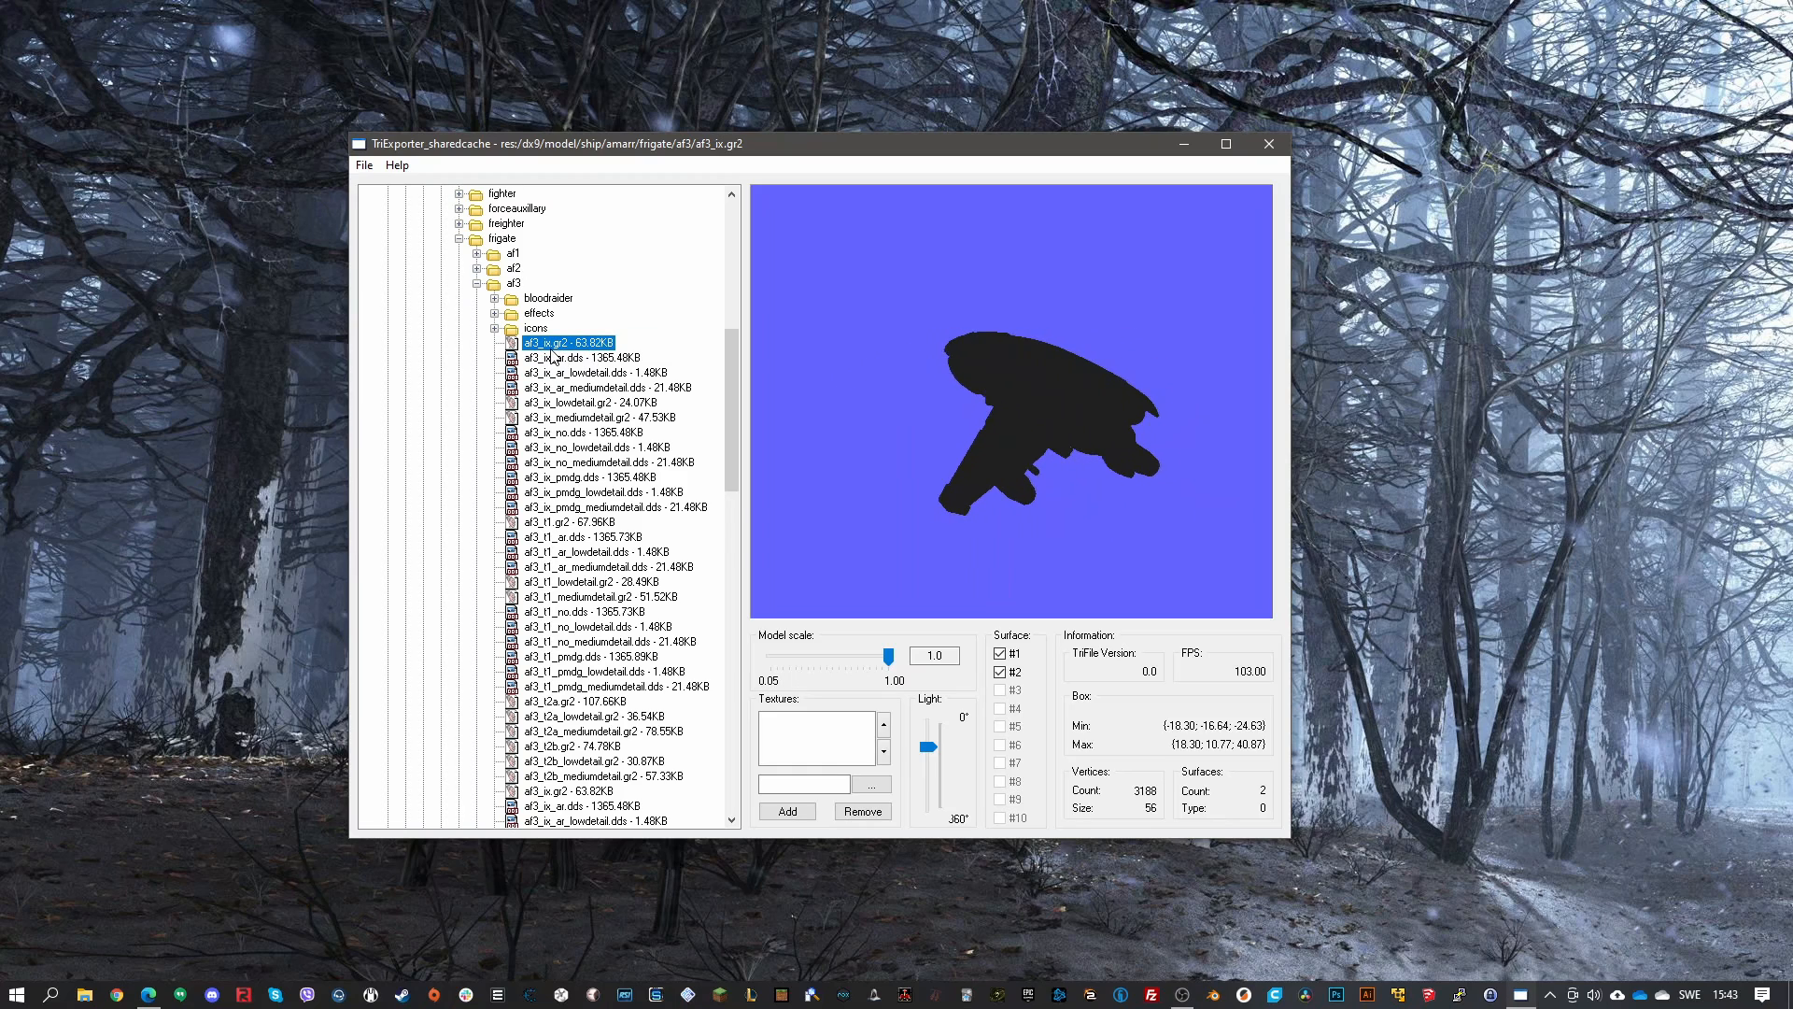
left_click(581, 418)
left_click(562, 342)
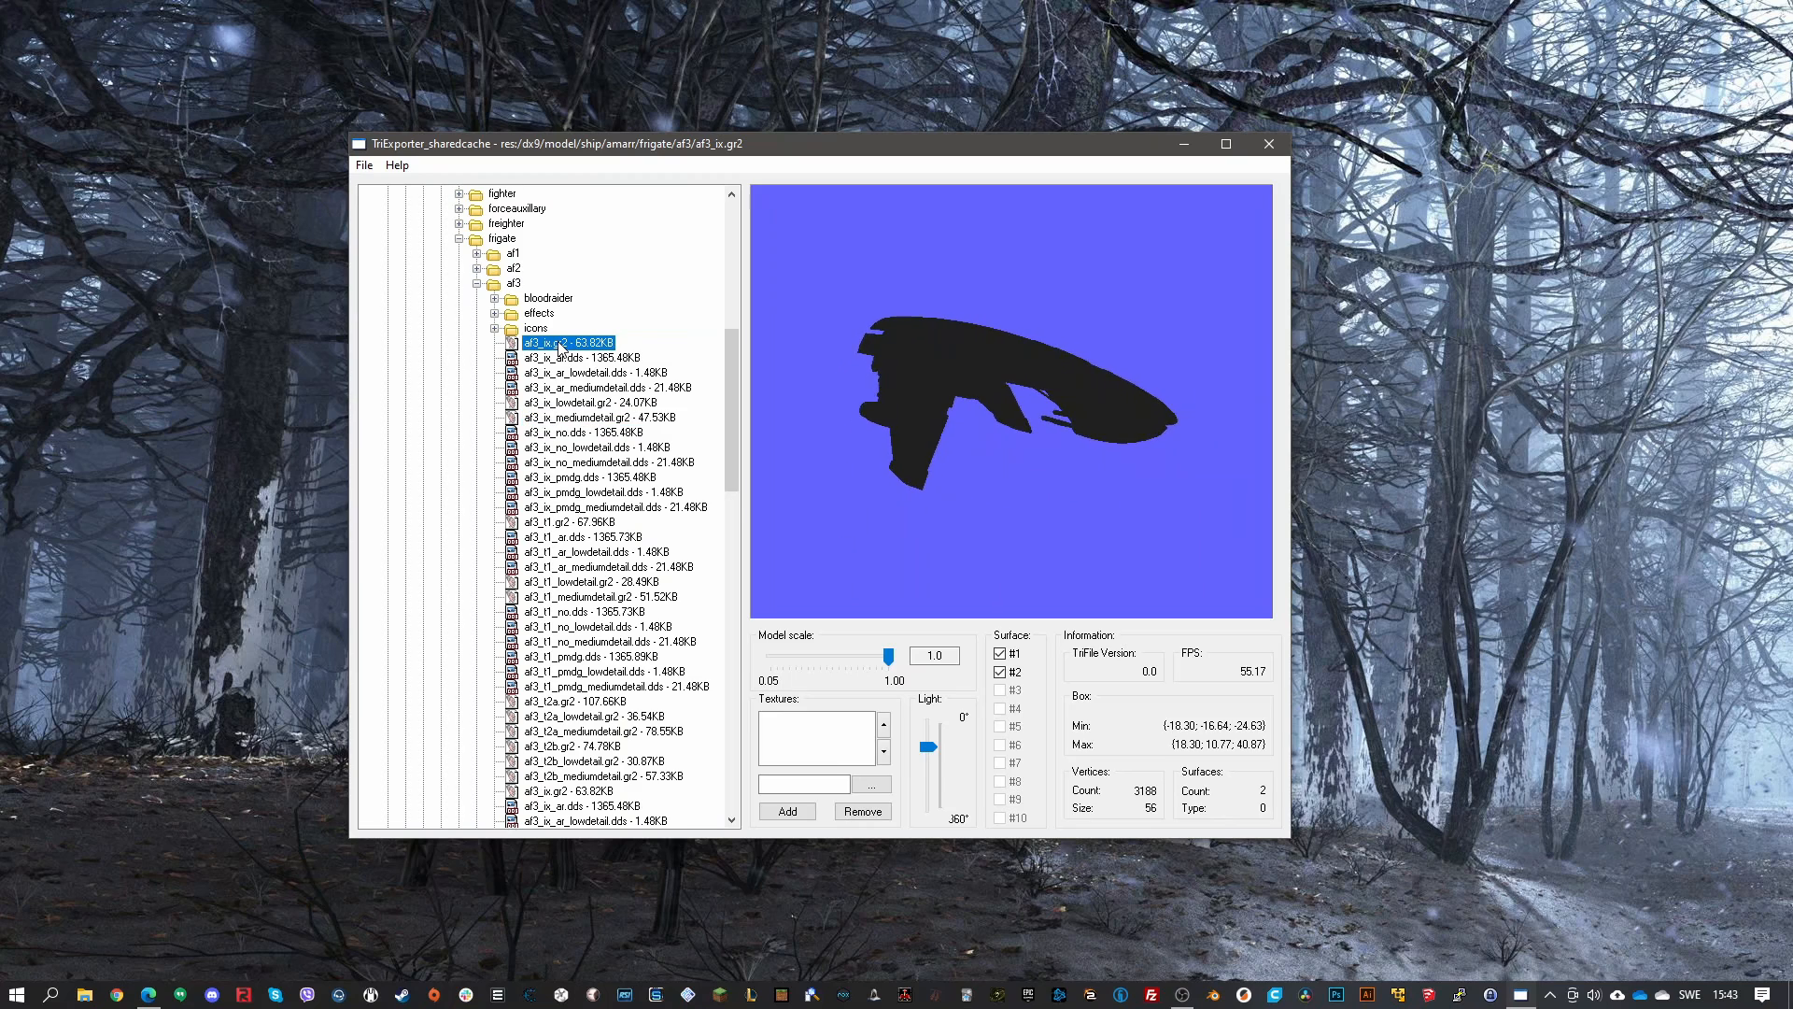
scroll(574, 383, "down", 2)
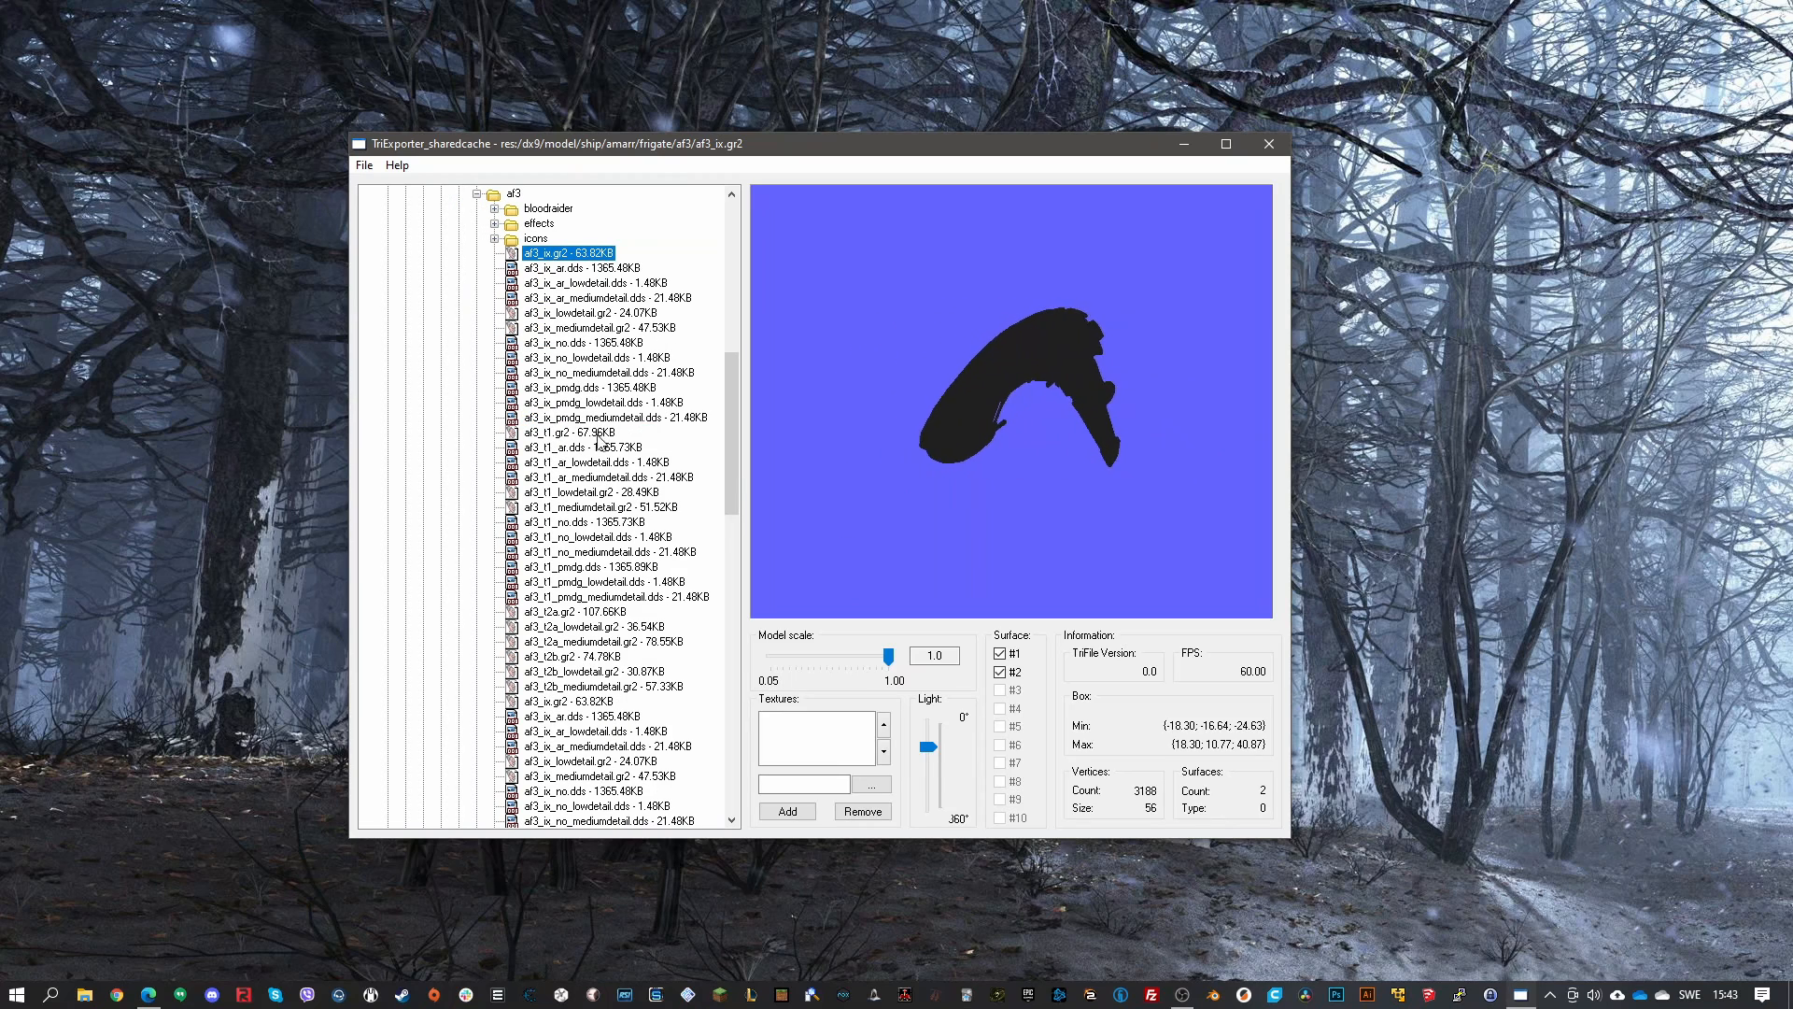
left_click(557, 433)
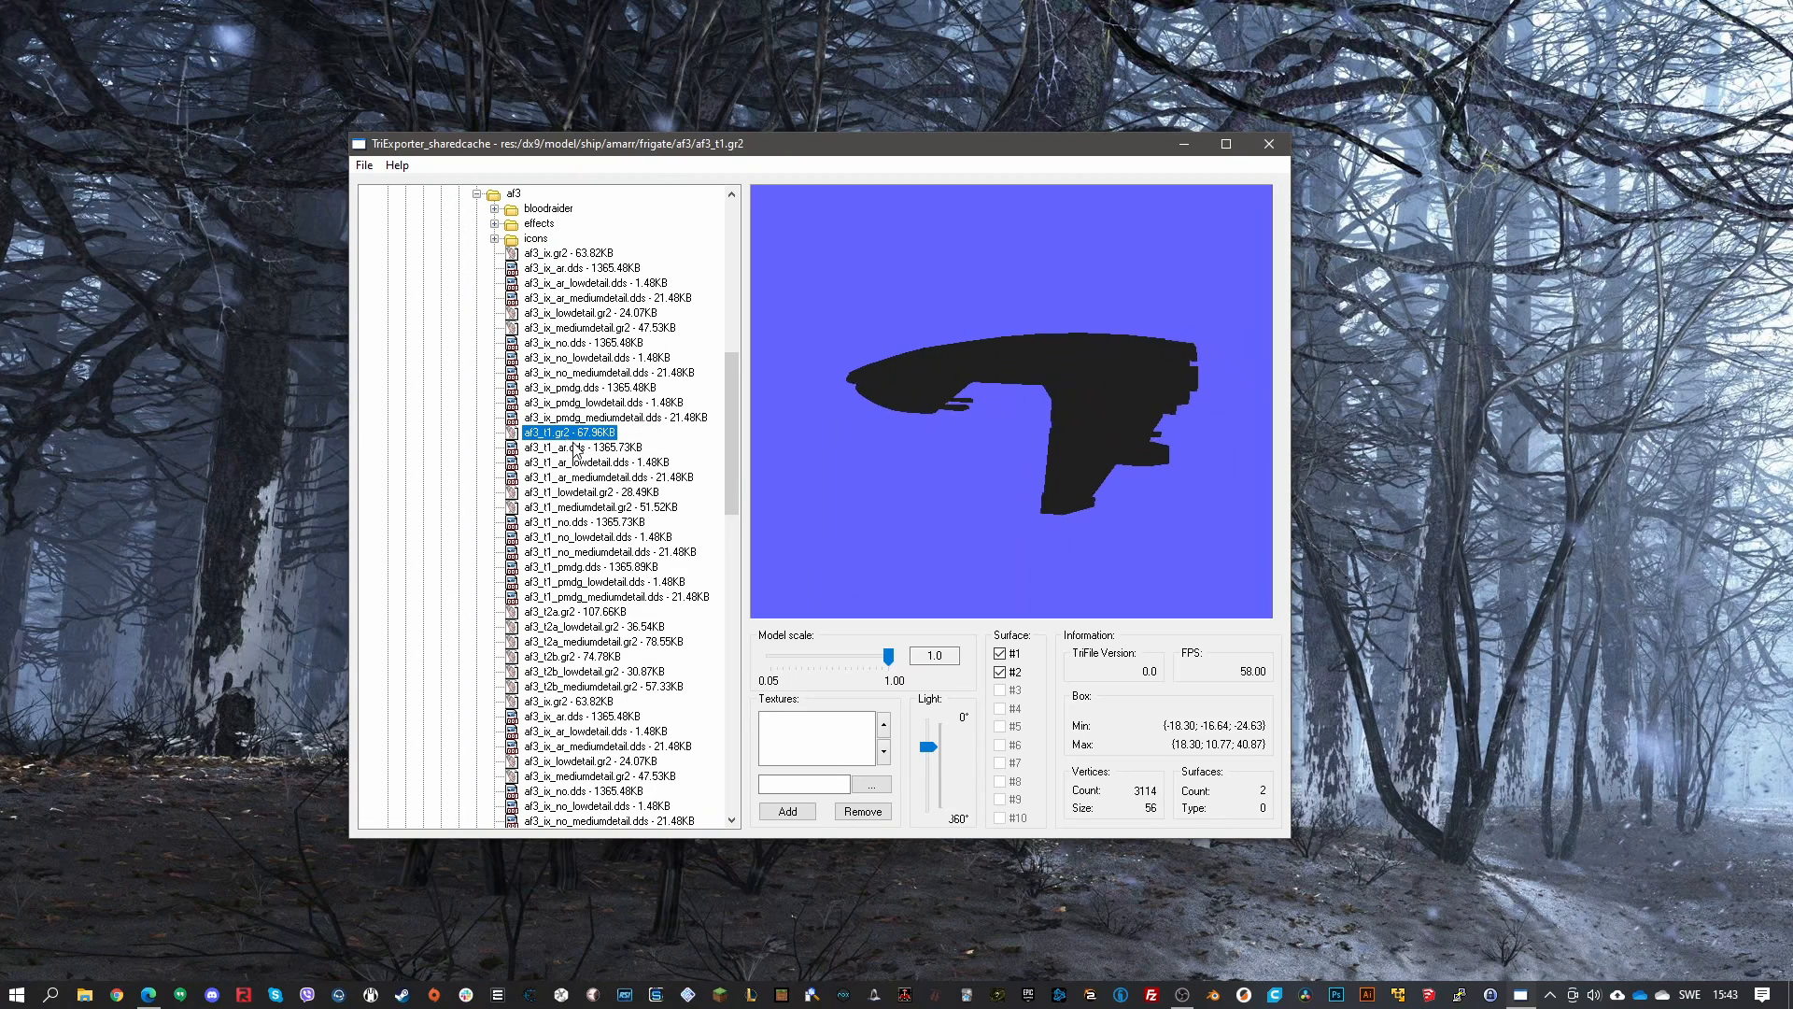
Compare af3_ix.gr2 and af3_t1.gr2 up close, and check the ship picture on the Malice wiki page in the browser
left_click(564, 254)
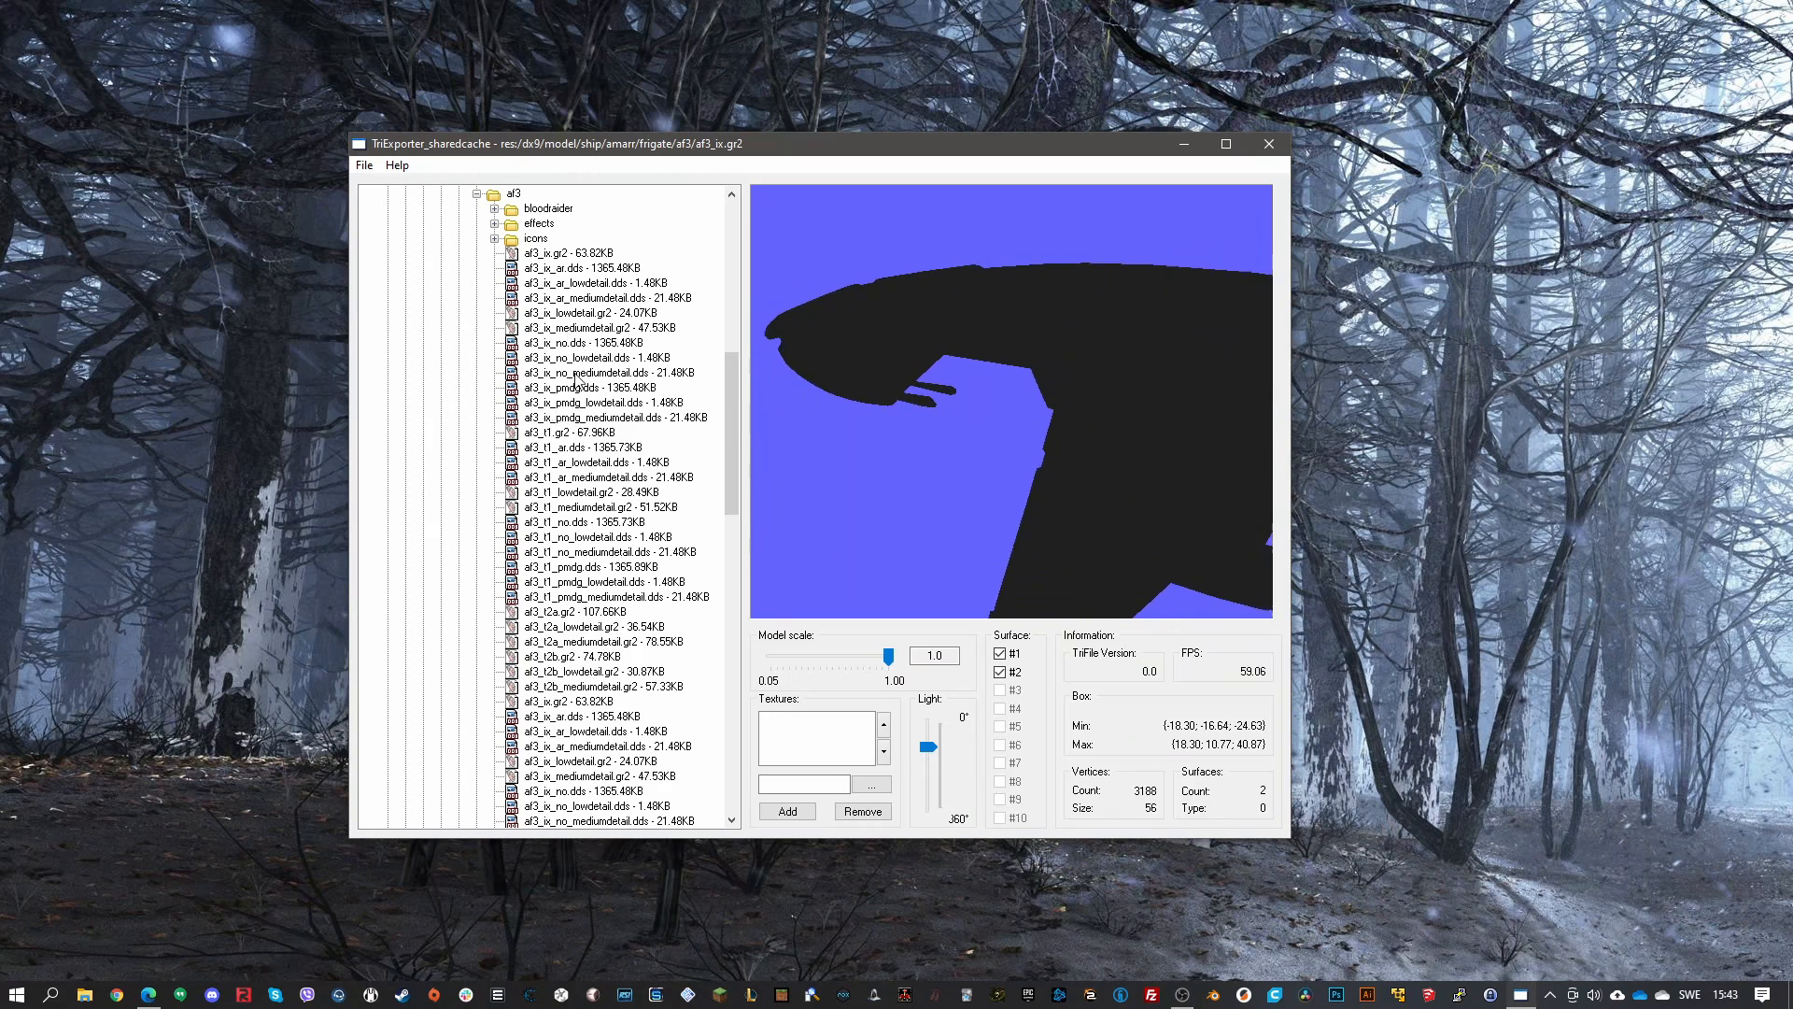
left_click(572, 434)
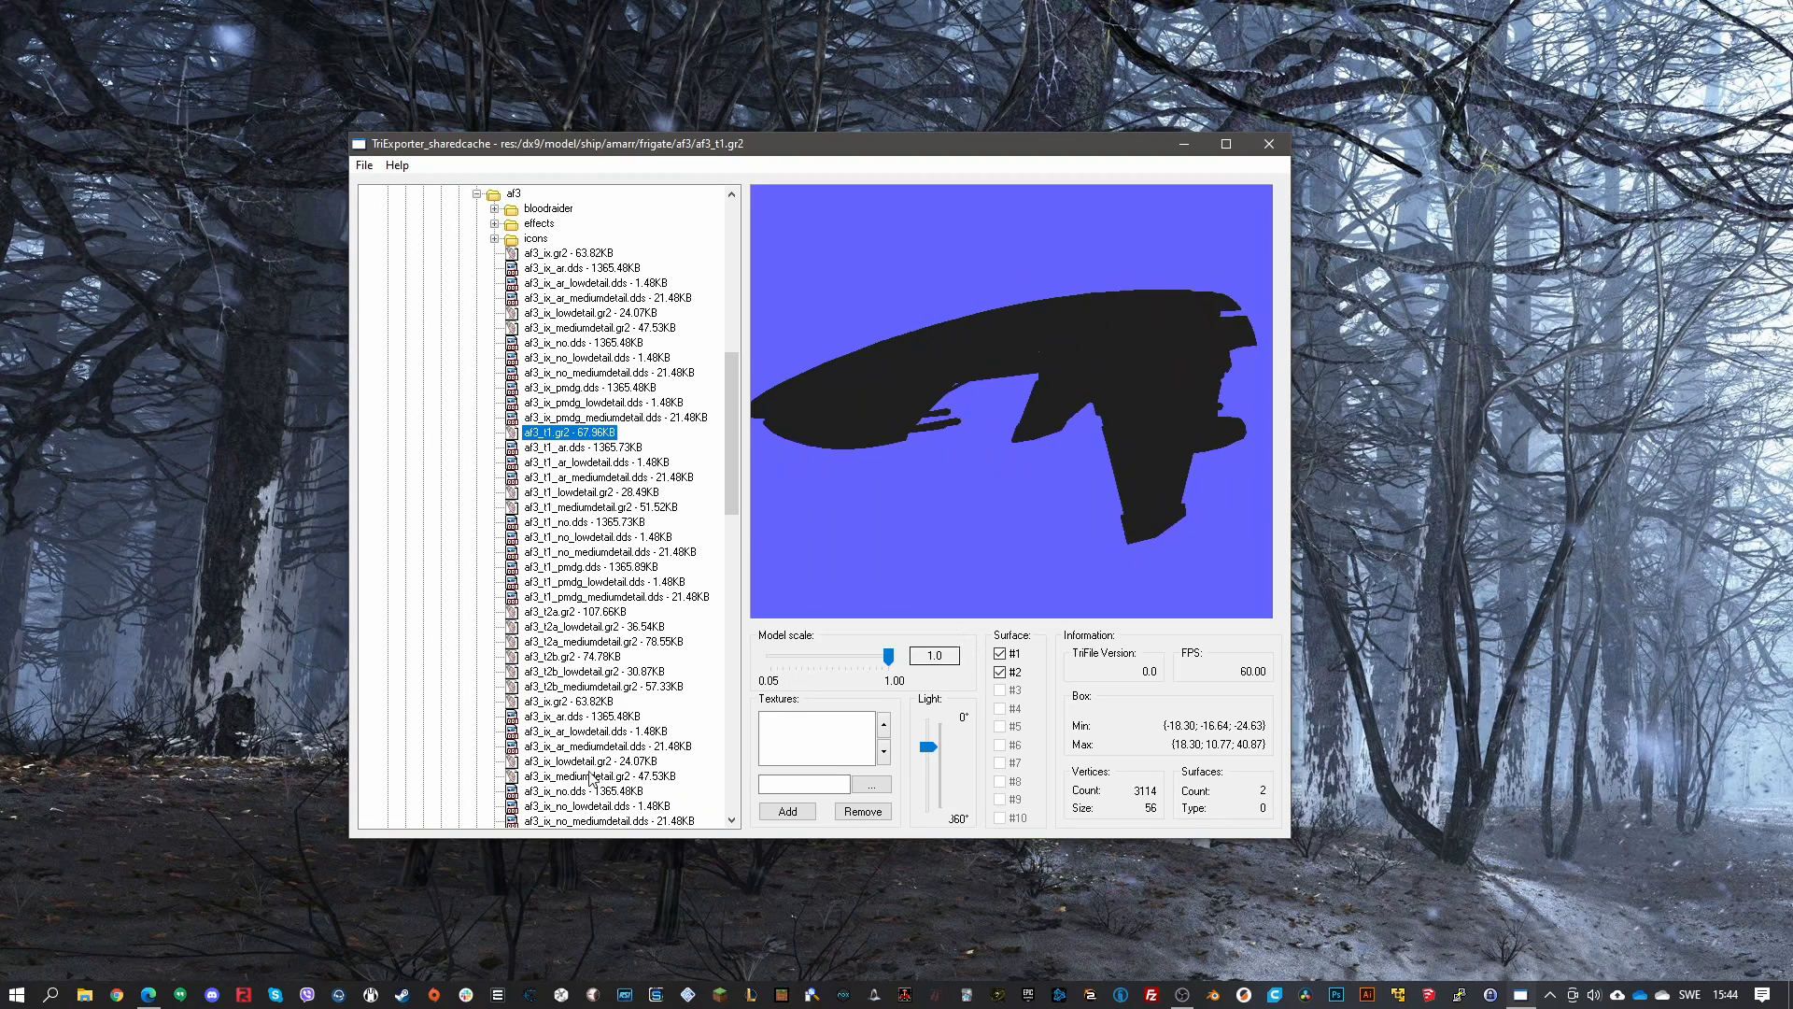
left_click(148, 994)
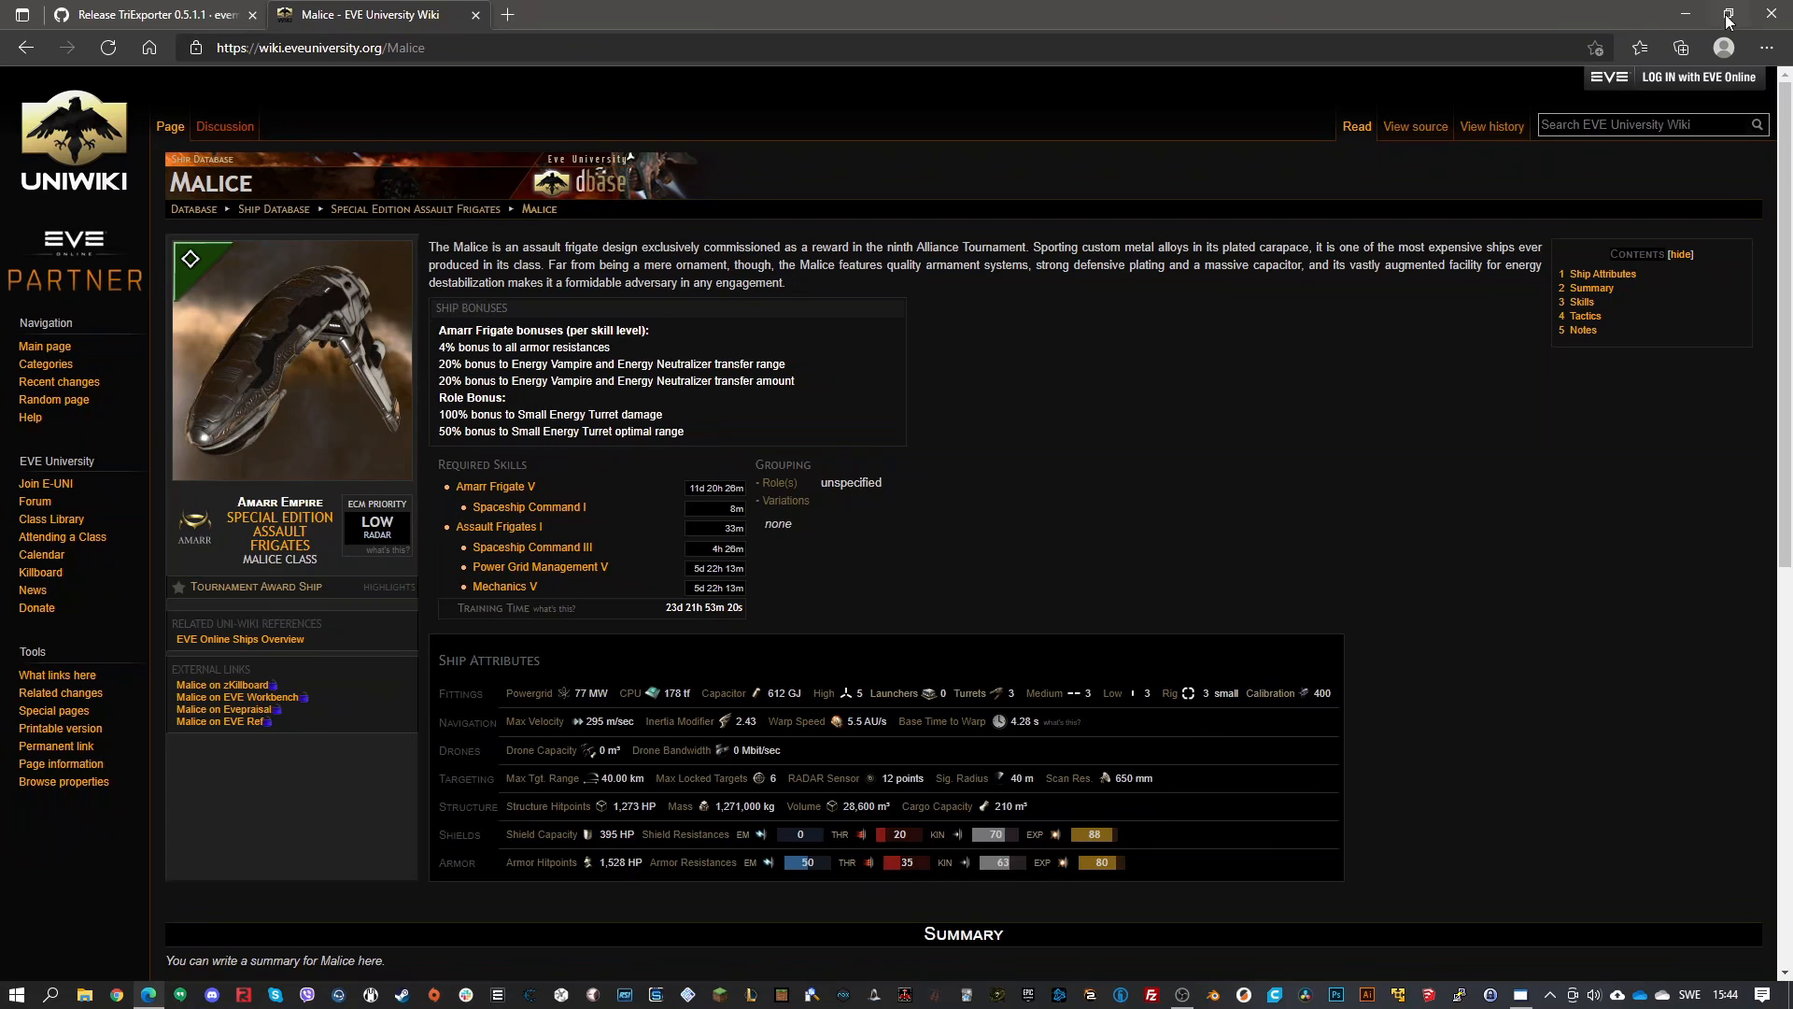
left_click(1687, 13)
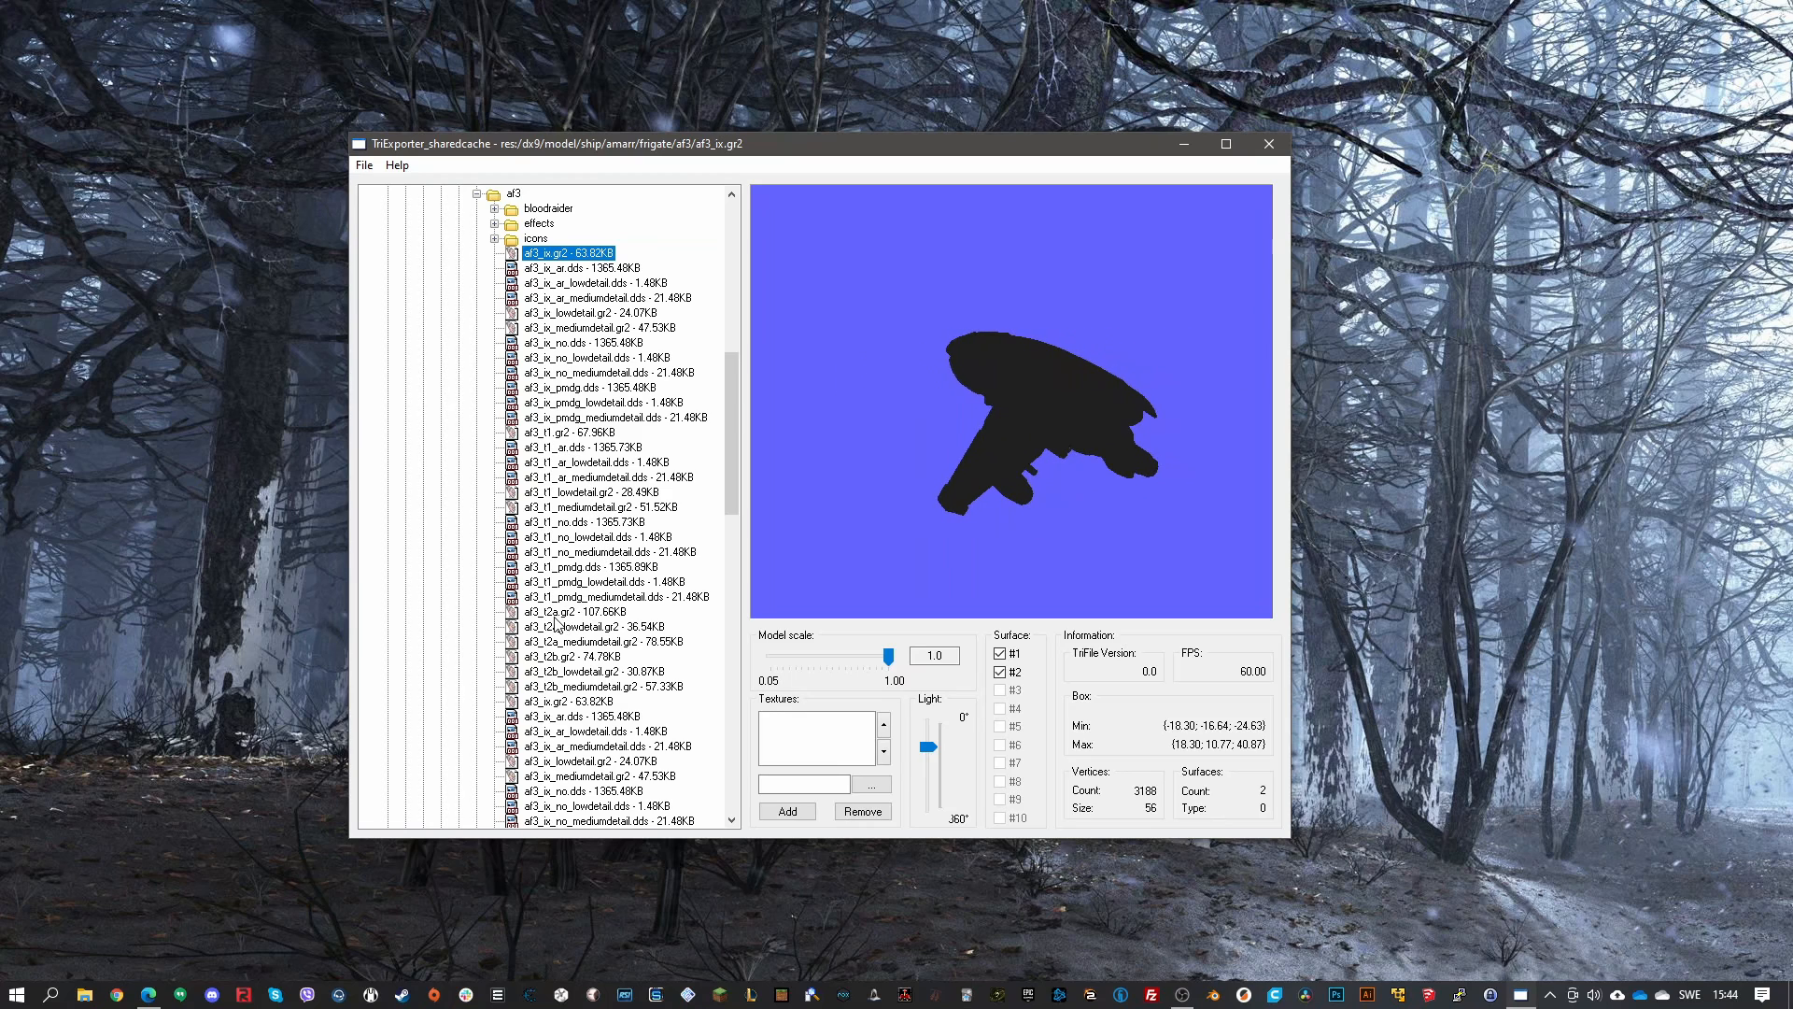
Find the af3_t2a.gr2 model in the af3 folder and preview it
scroll(559, 616, "down", 3)
scroll(559, 523, "up", 2)
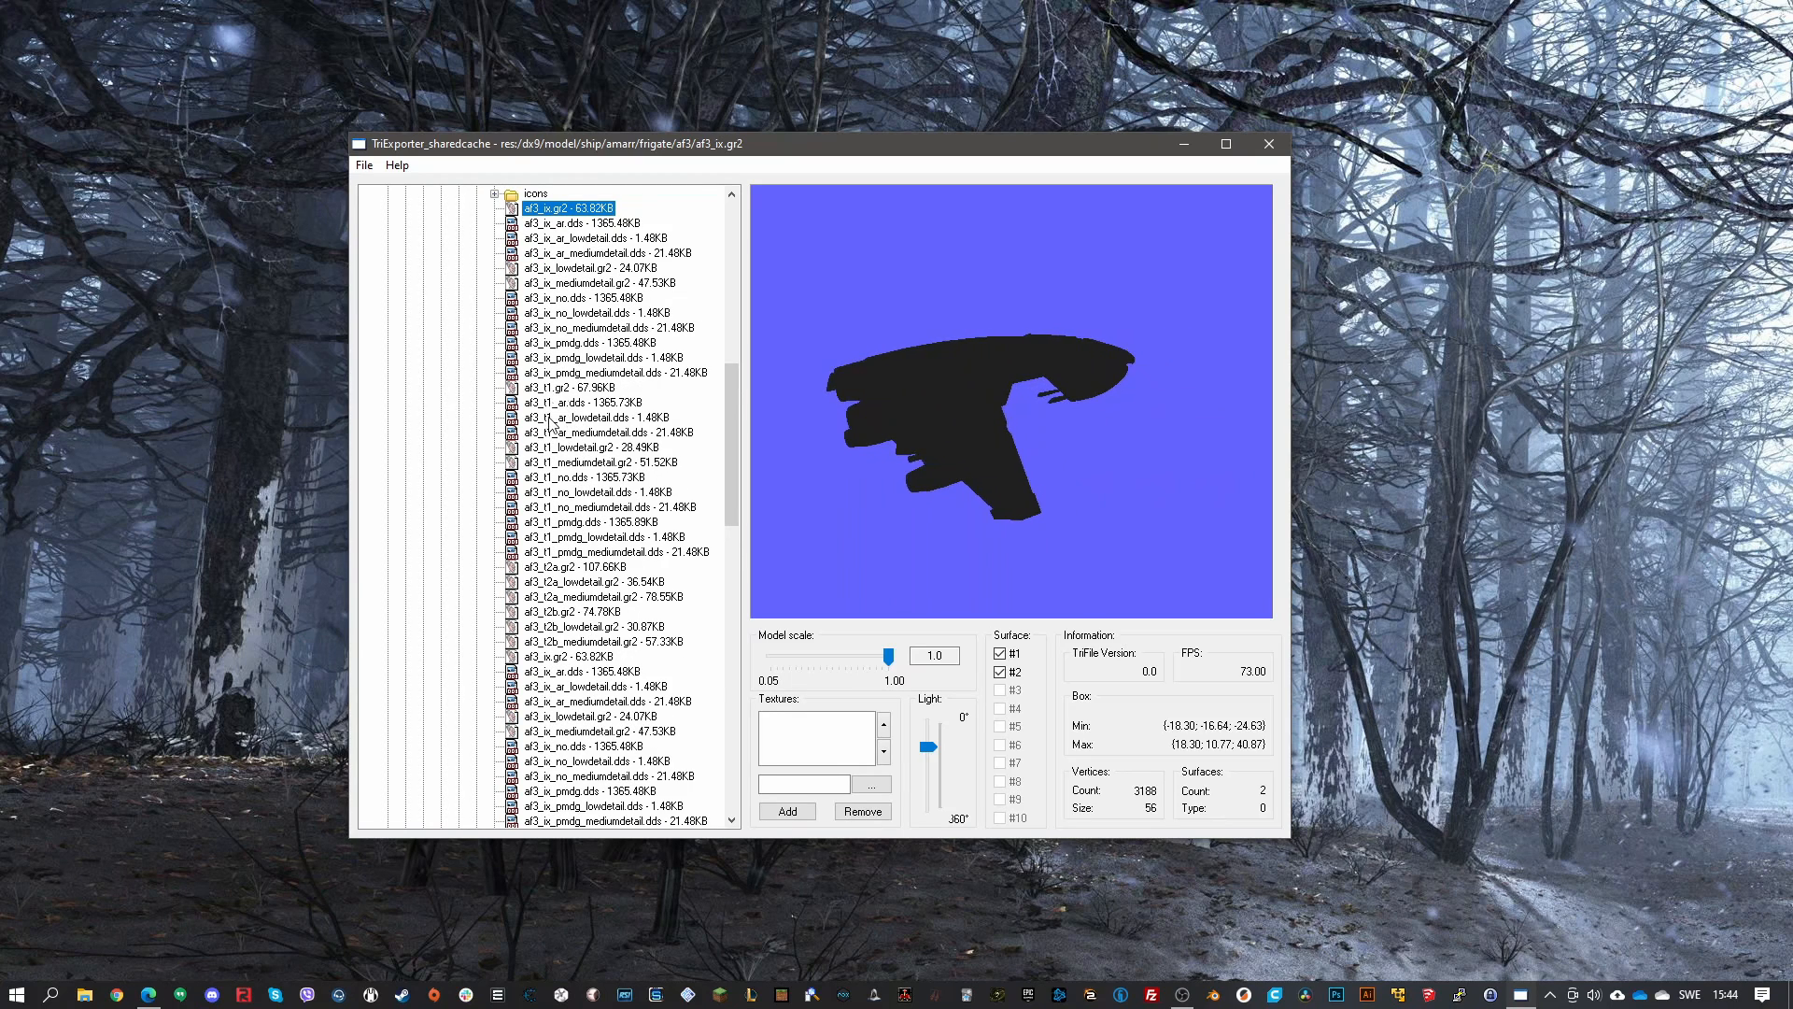
left_click(549, 567)
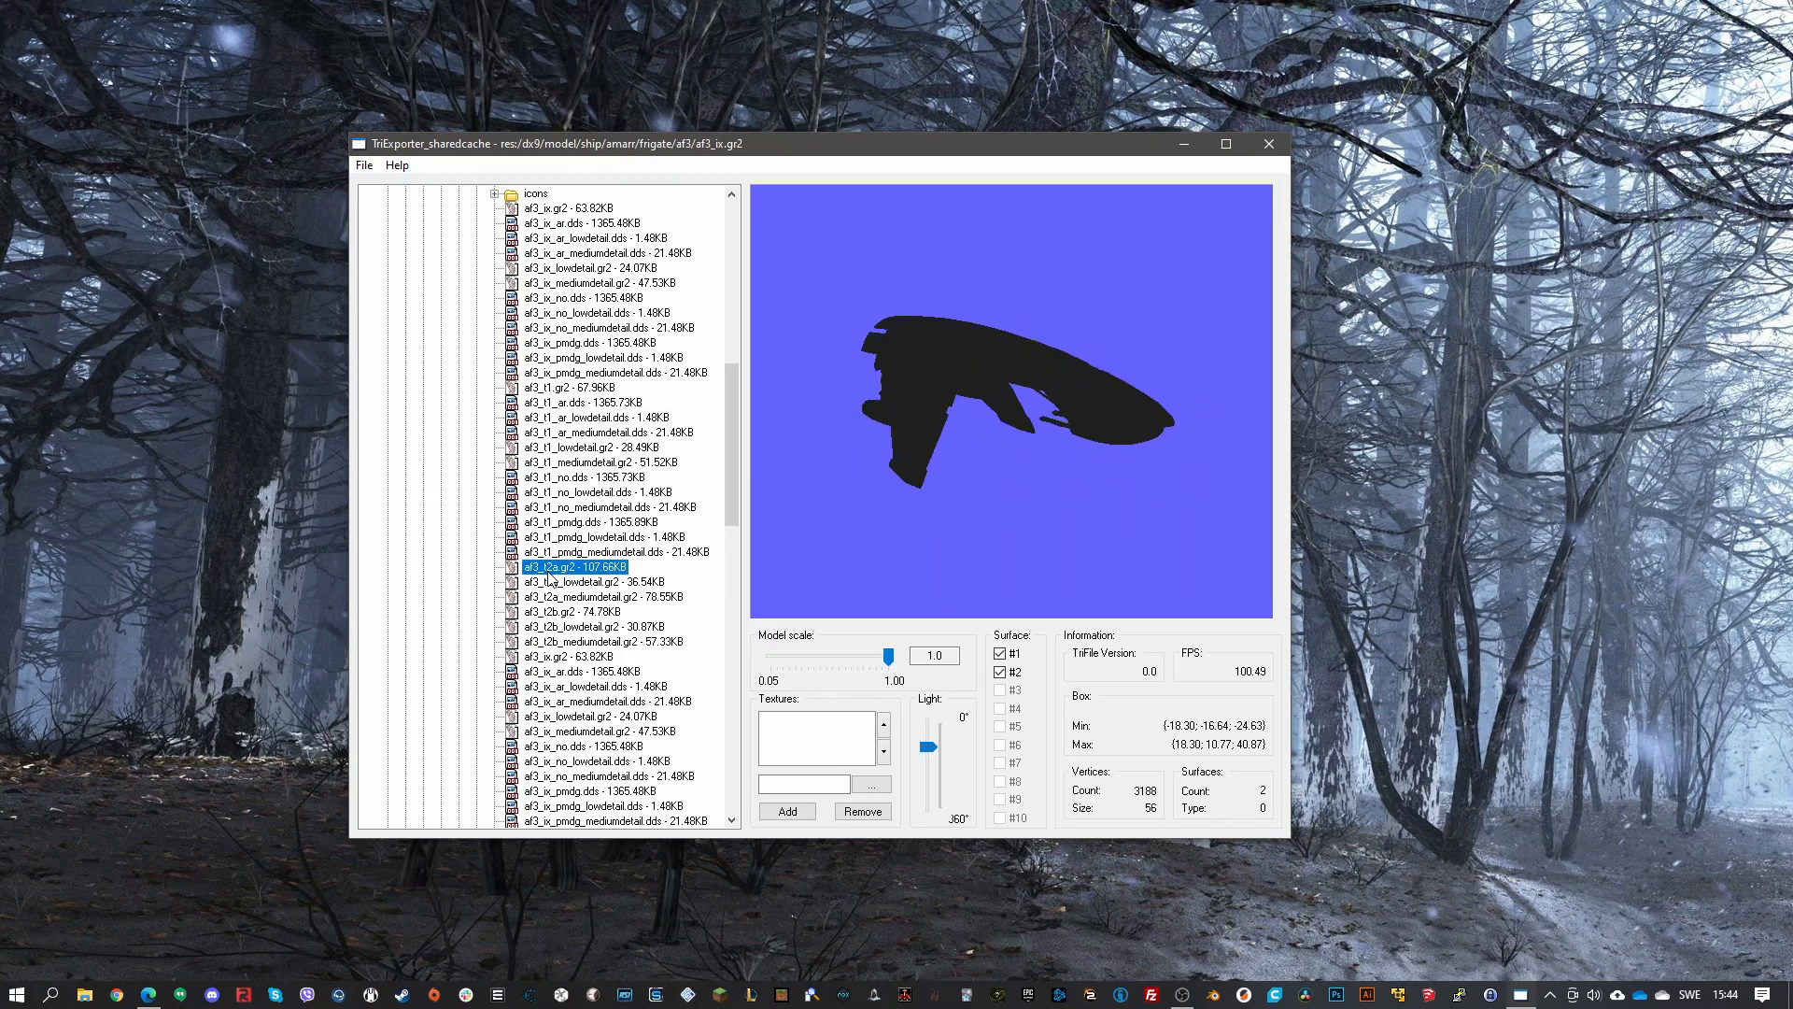
left_click(566, 582)
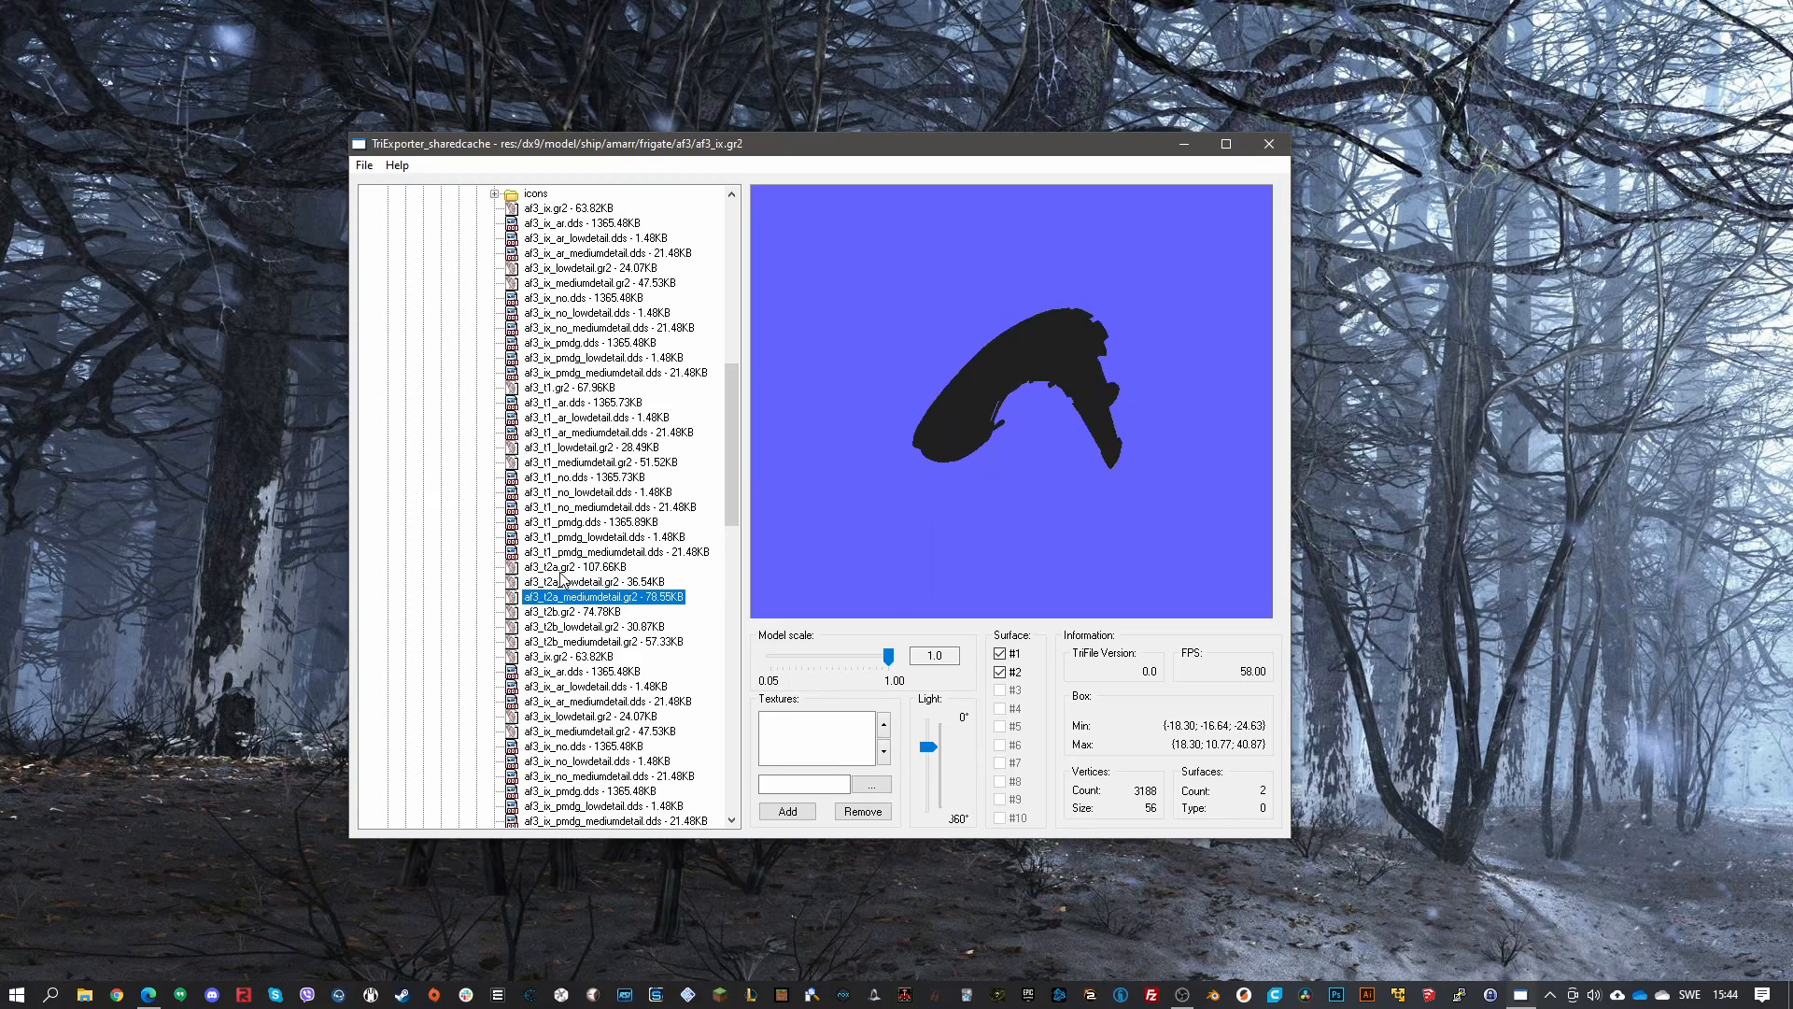
left_click(551, 567)
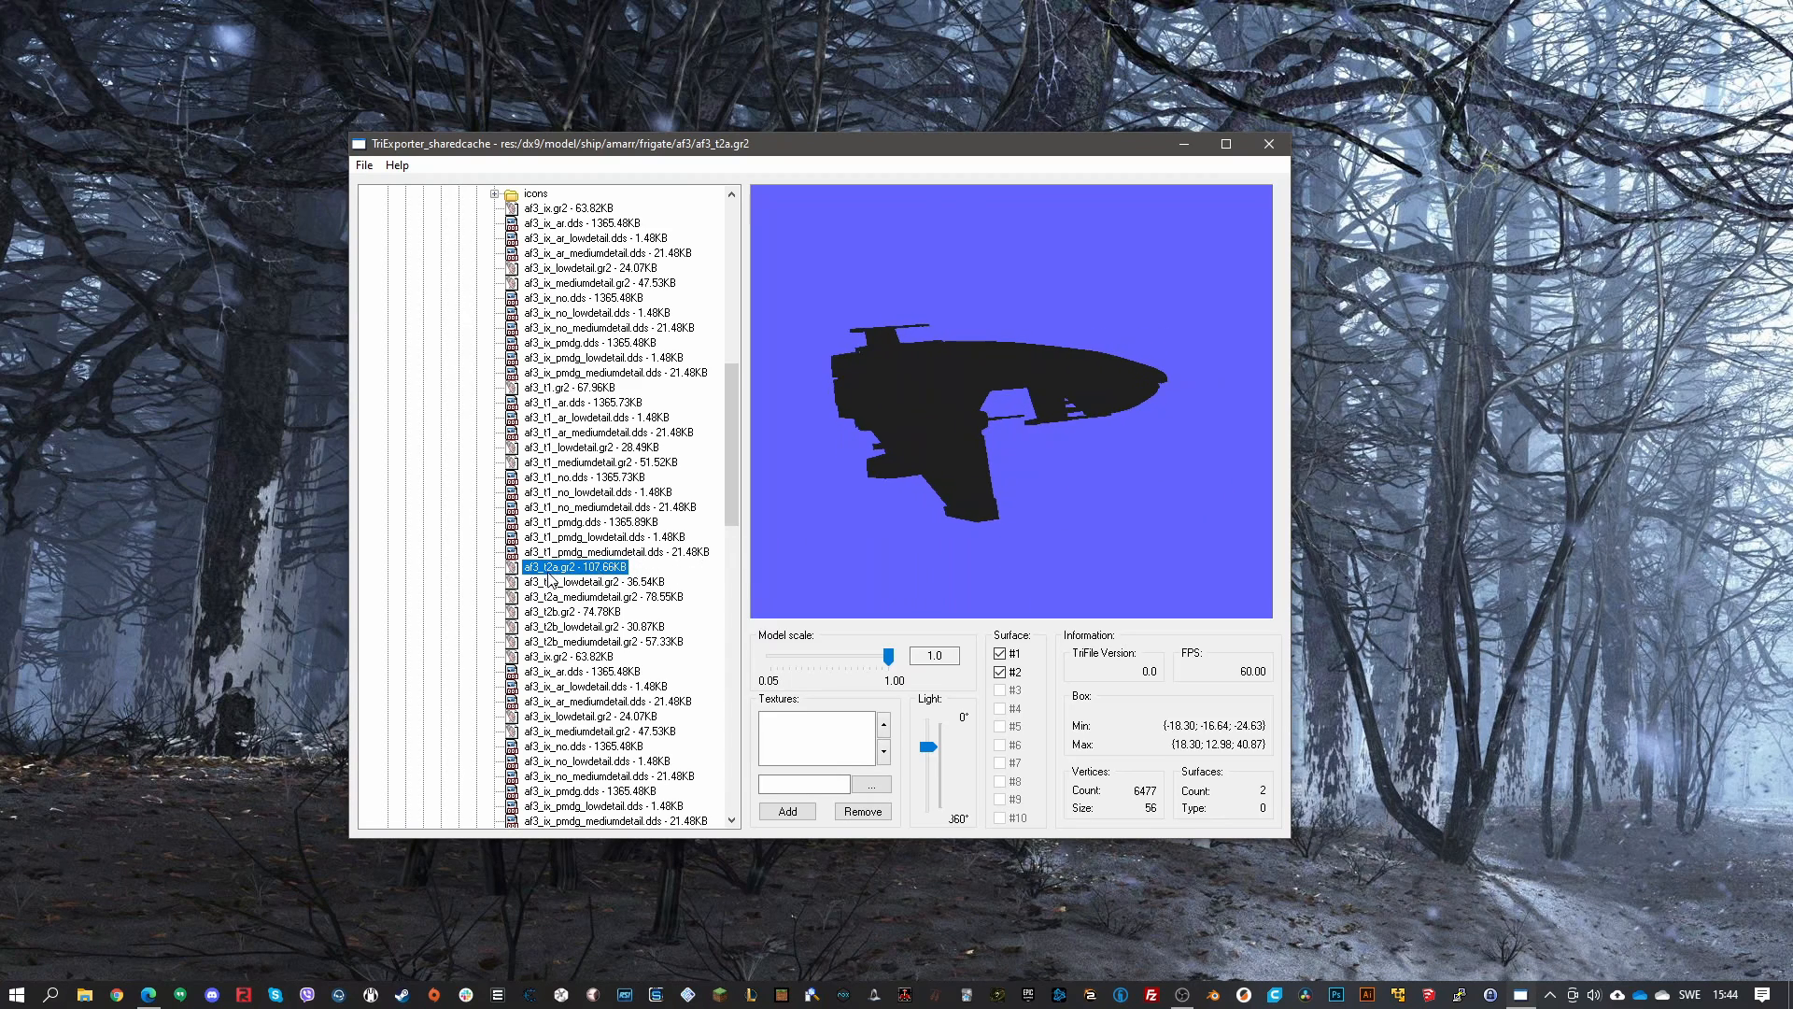
Preview the af3_t2b.gr2 model up close and return to the af3_t2a.gr2 model for comparison
scroll(561, 572, "down", 1)
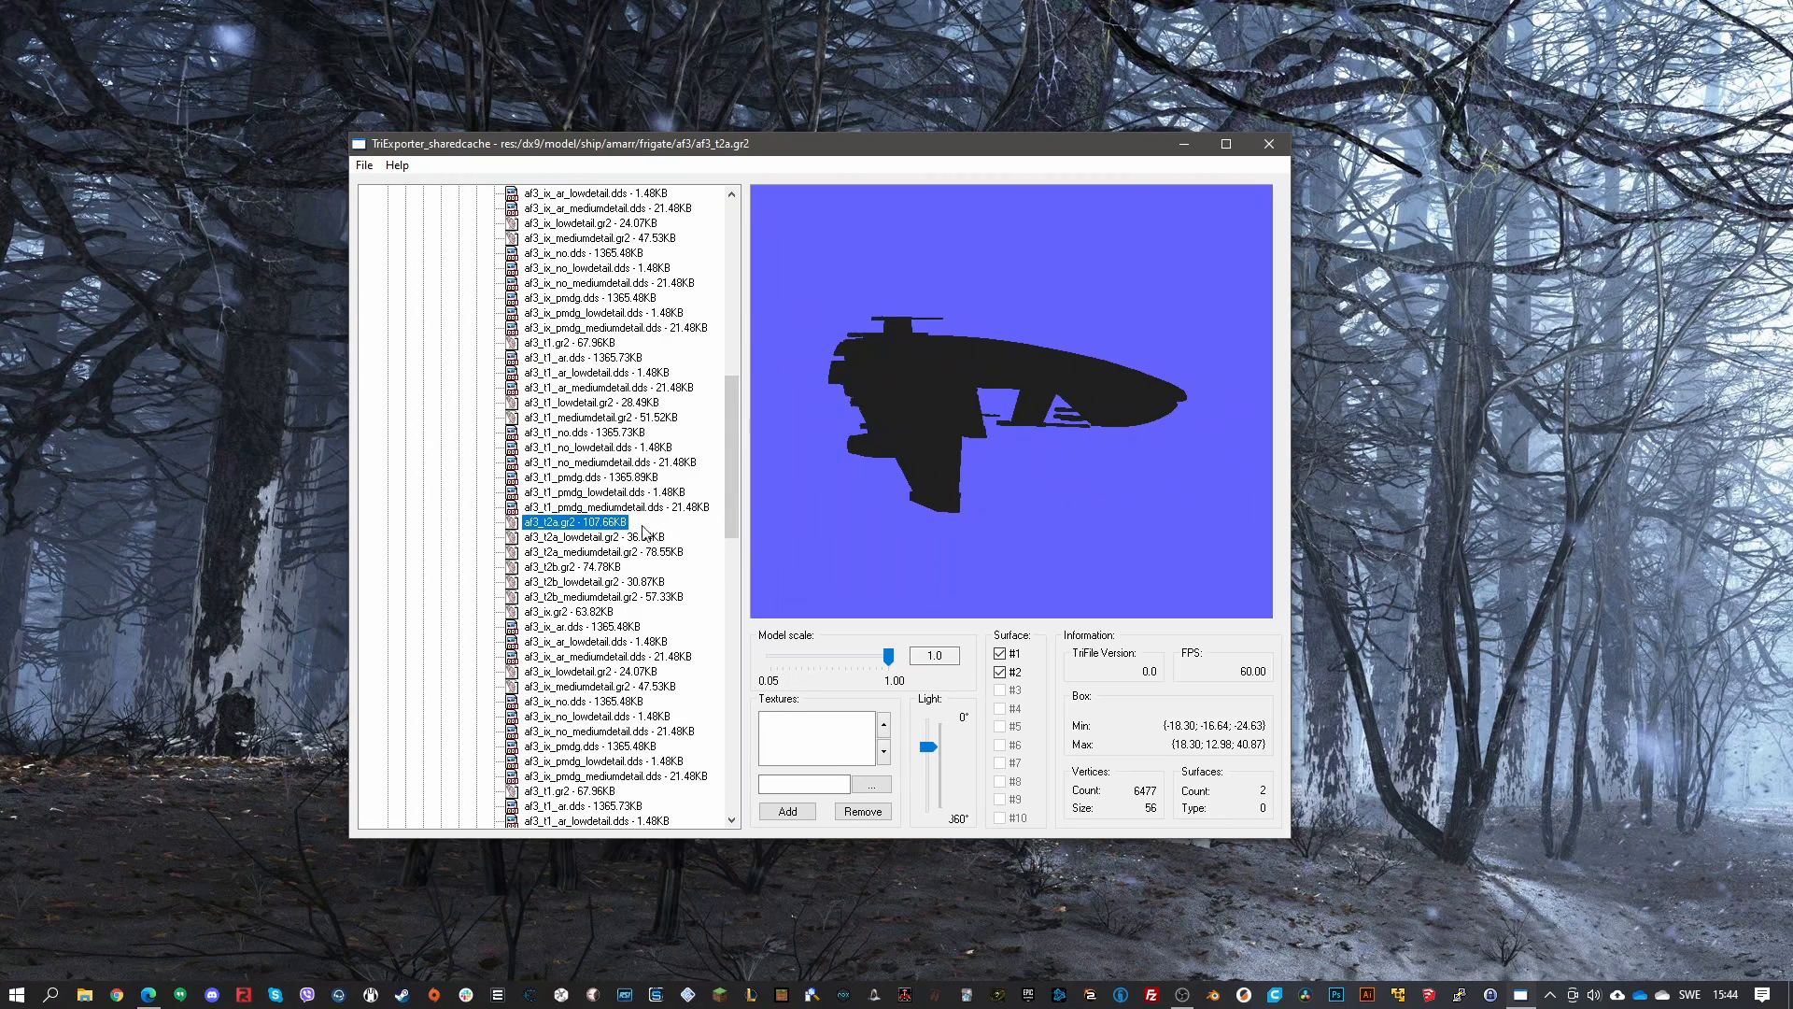
left_click(553, 567)
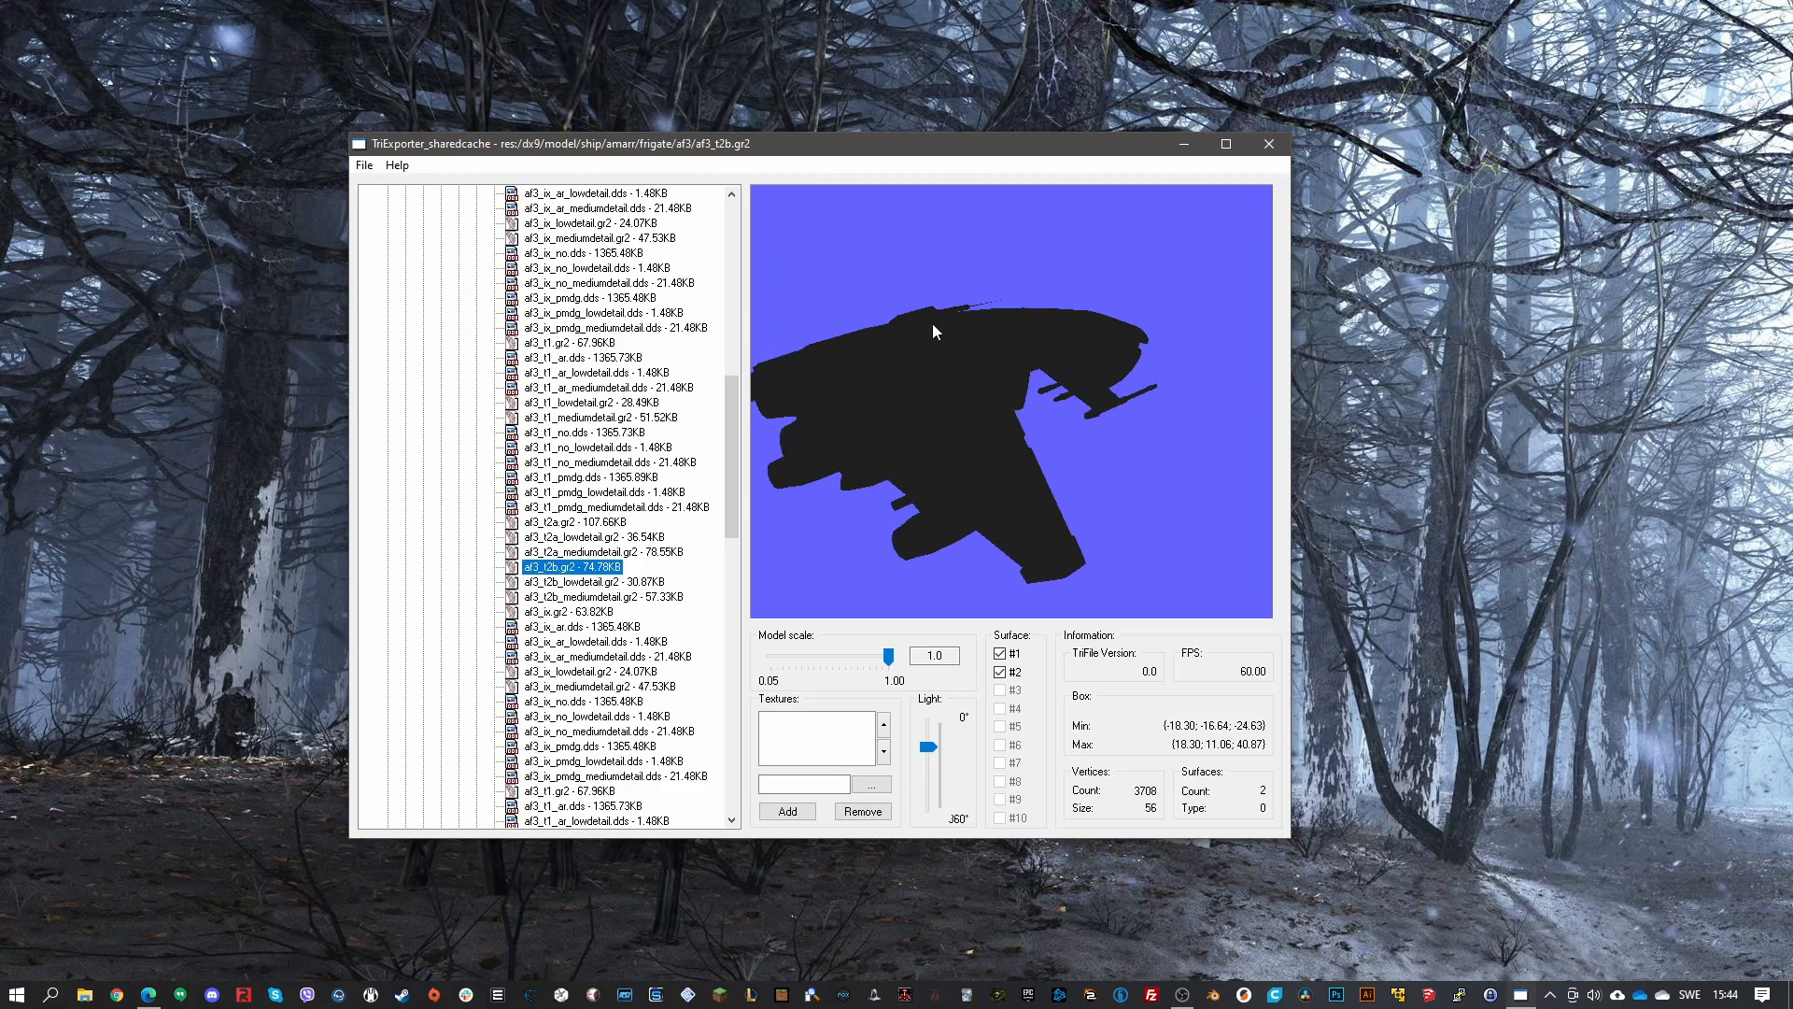
left_click(560, 523)
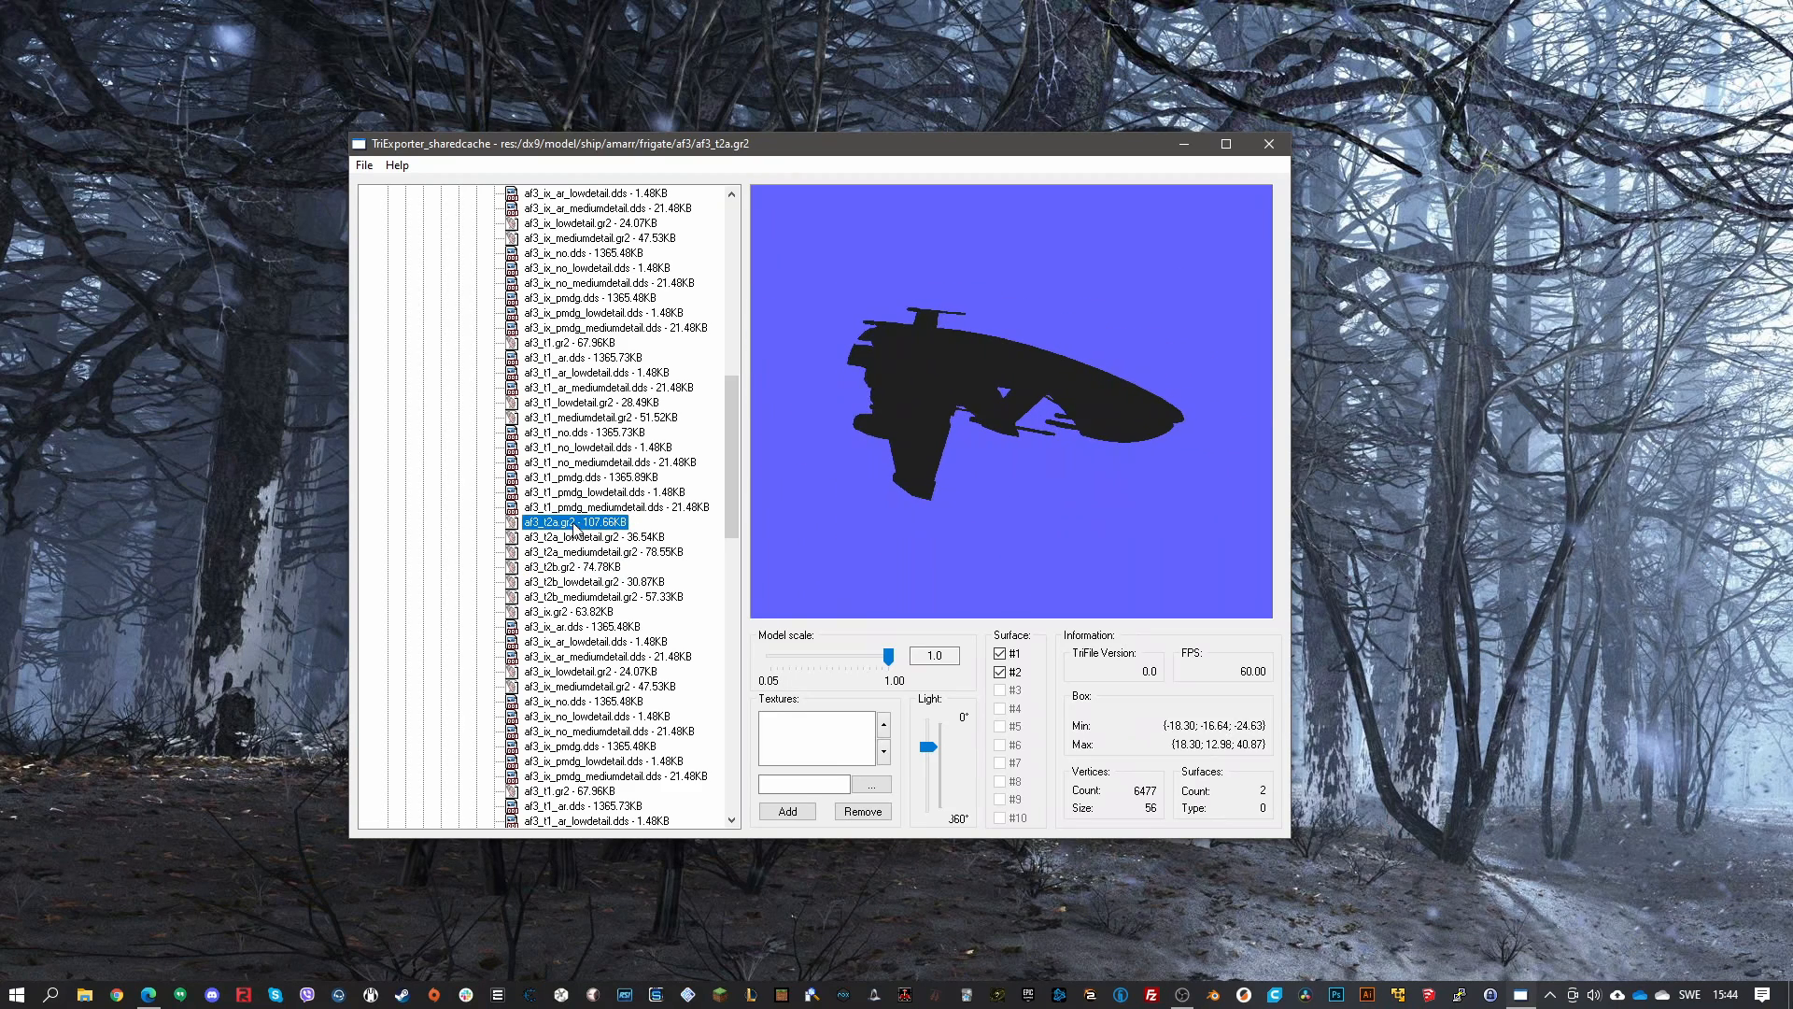
scroll(644, 502, "up", 5)
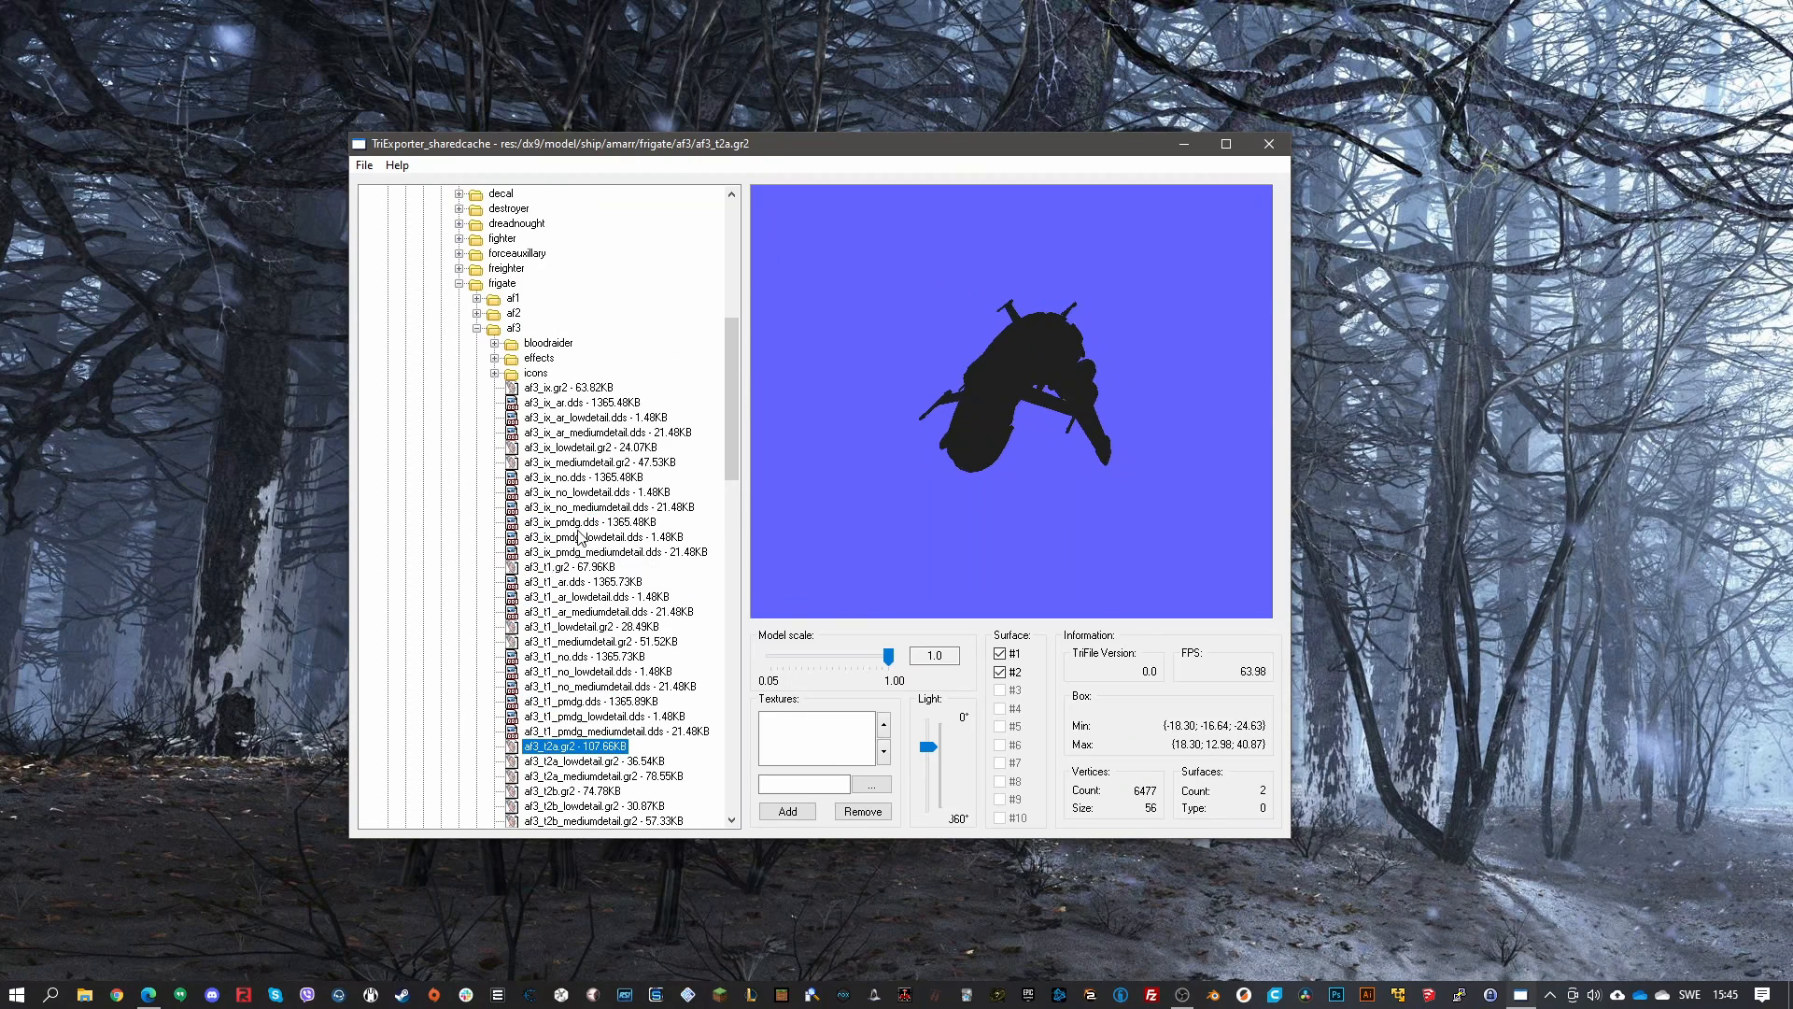
scroll(638, 567, "down", 3)
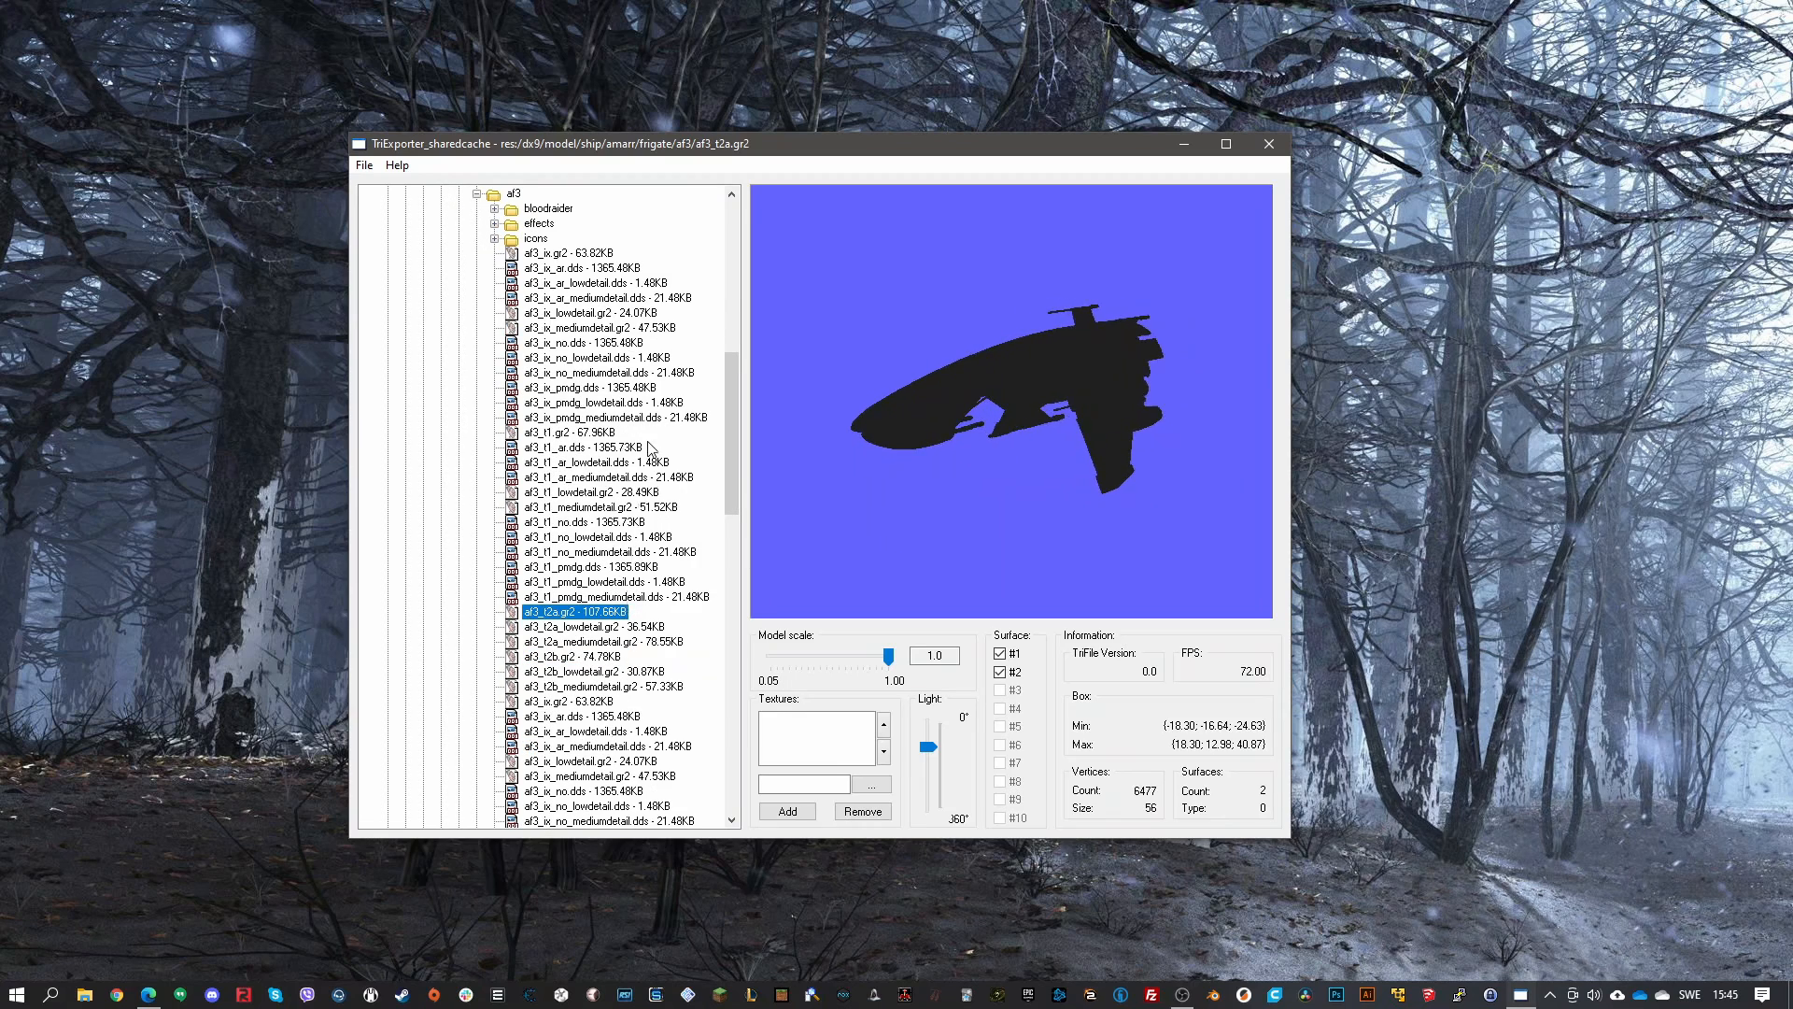
left_click(364, 165)
left_click(928, 283)
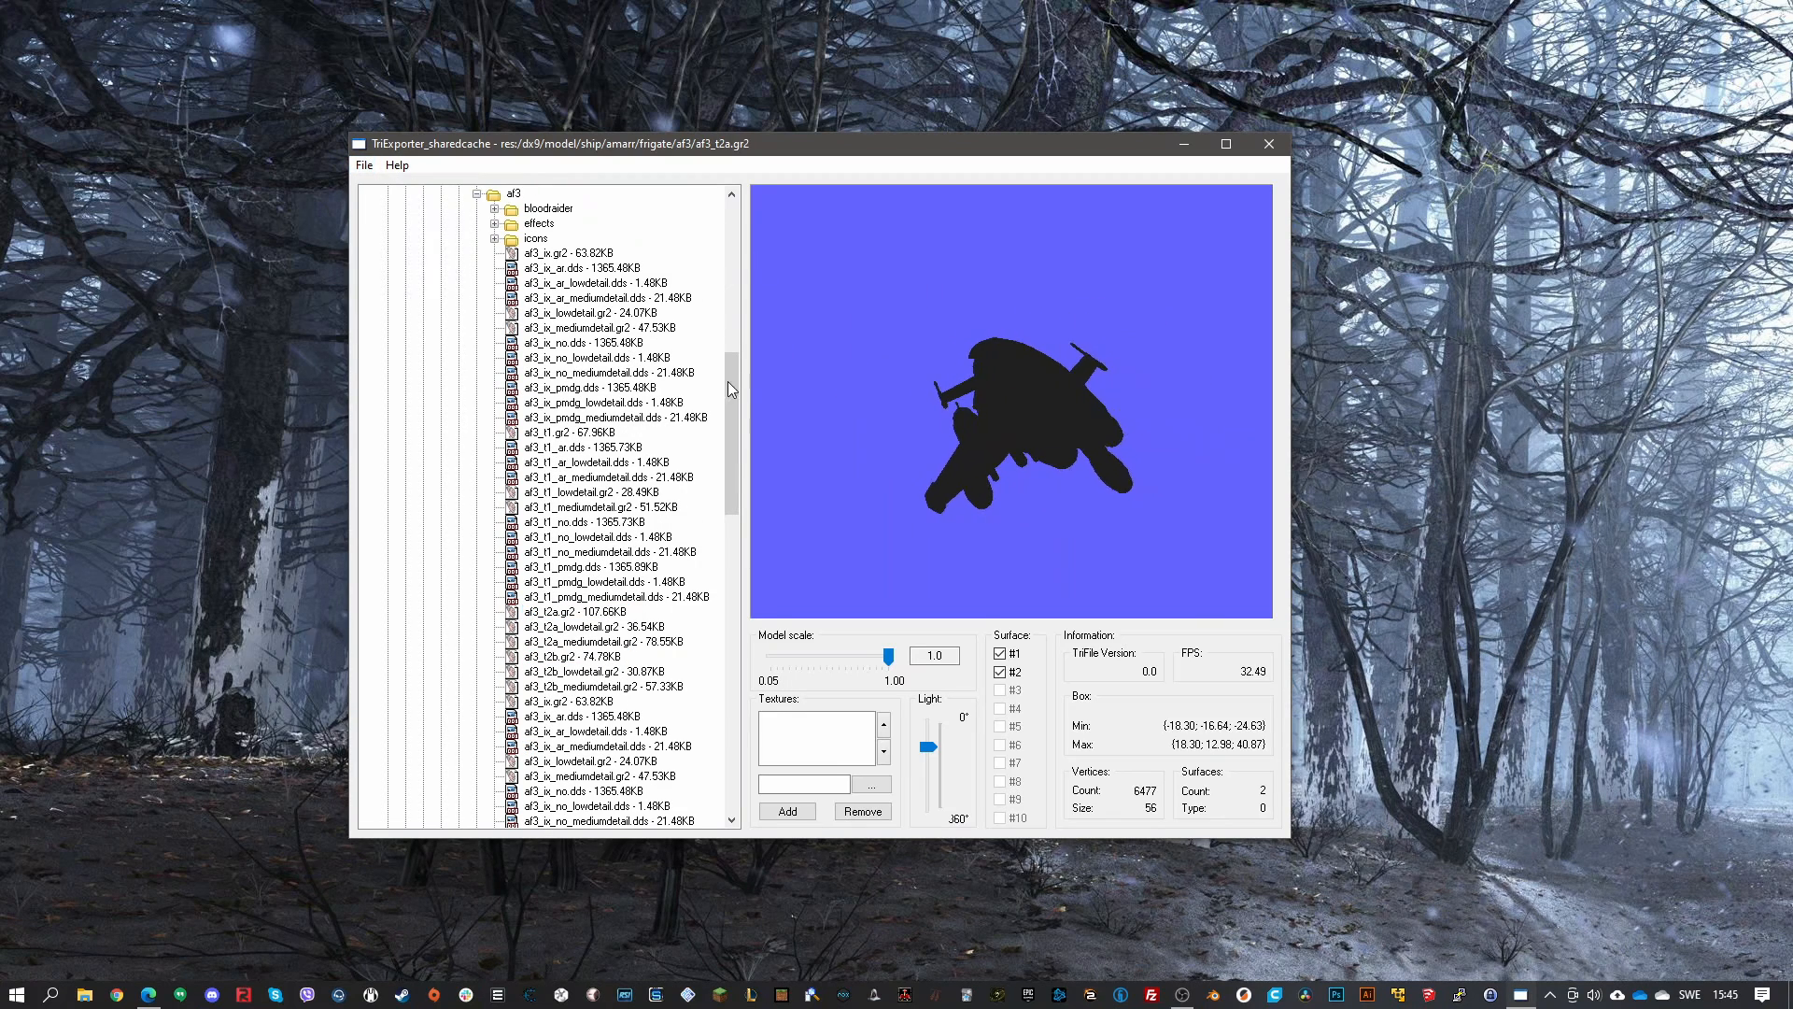
Collapse the af3 folder and preview af9_t1.gr2 from af9 and af8_t1.gr2 from af8
scroll(654, 379, "up", 3)
left_click(478, 327)
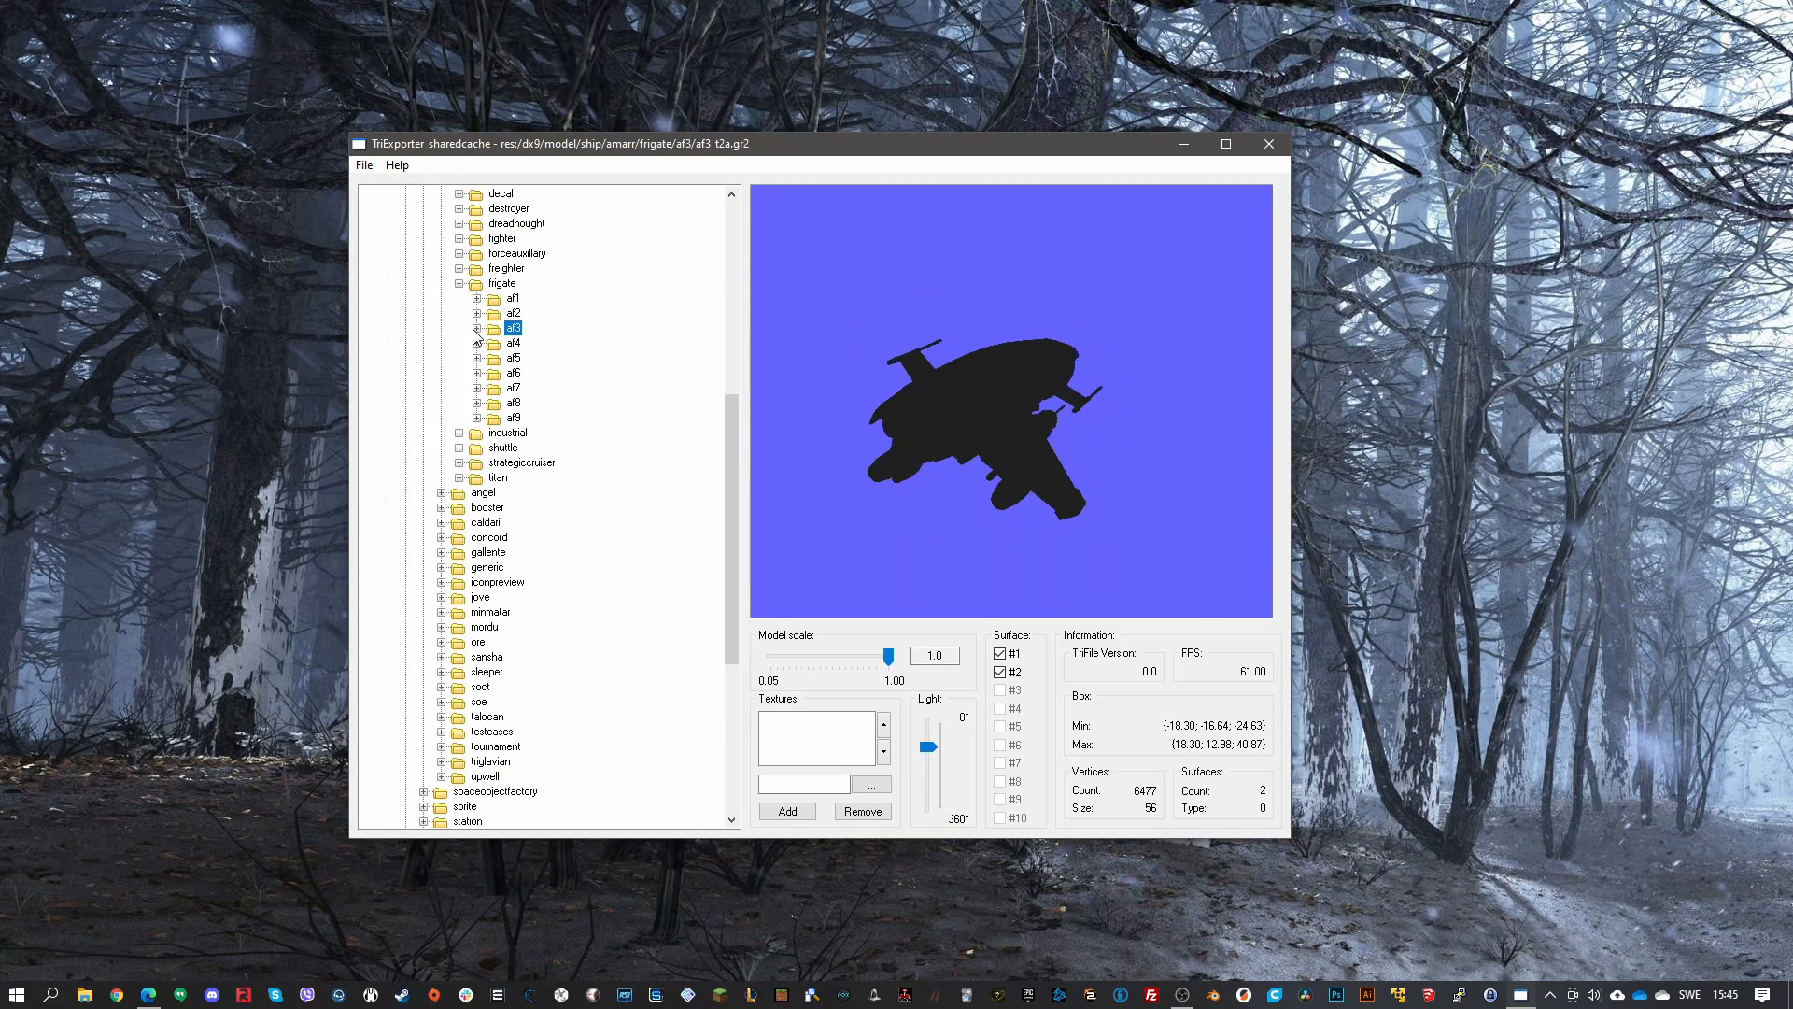
left_click(476, 417)
left_click(542, 462)
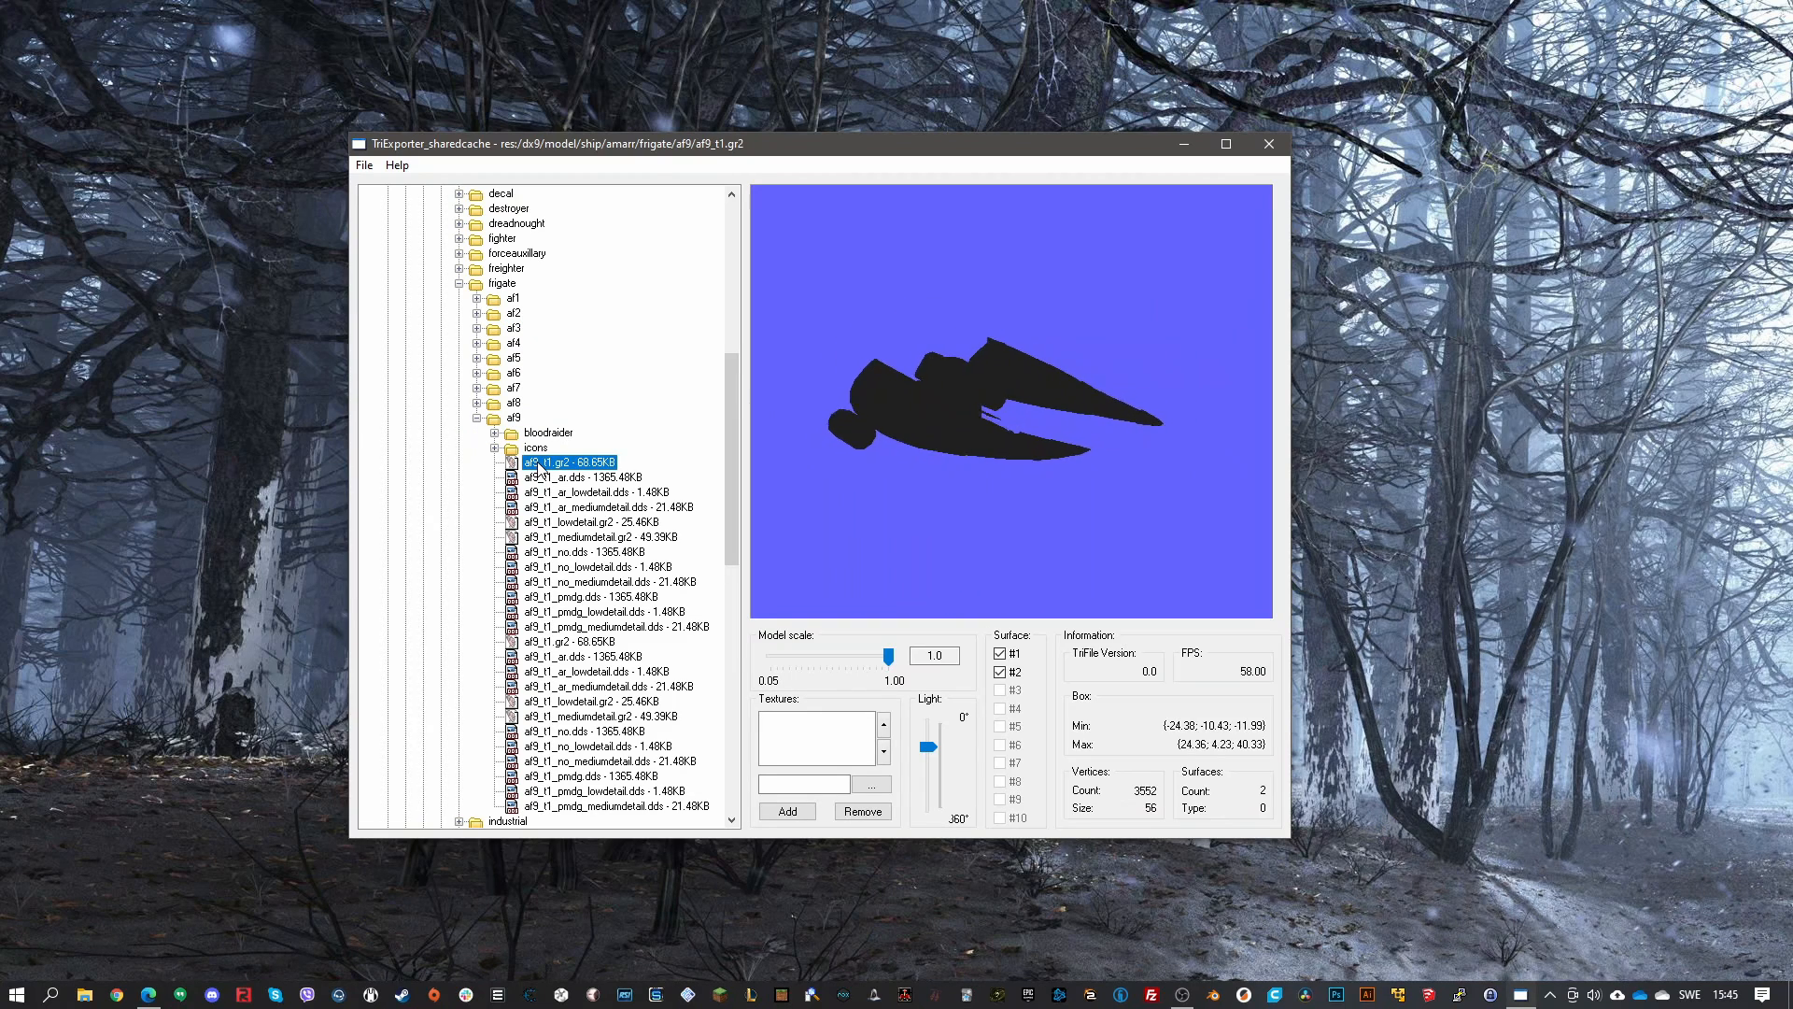
left_click(478, 419)
left_click(477, 403)
left_click(539, 465)
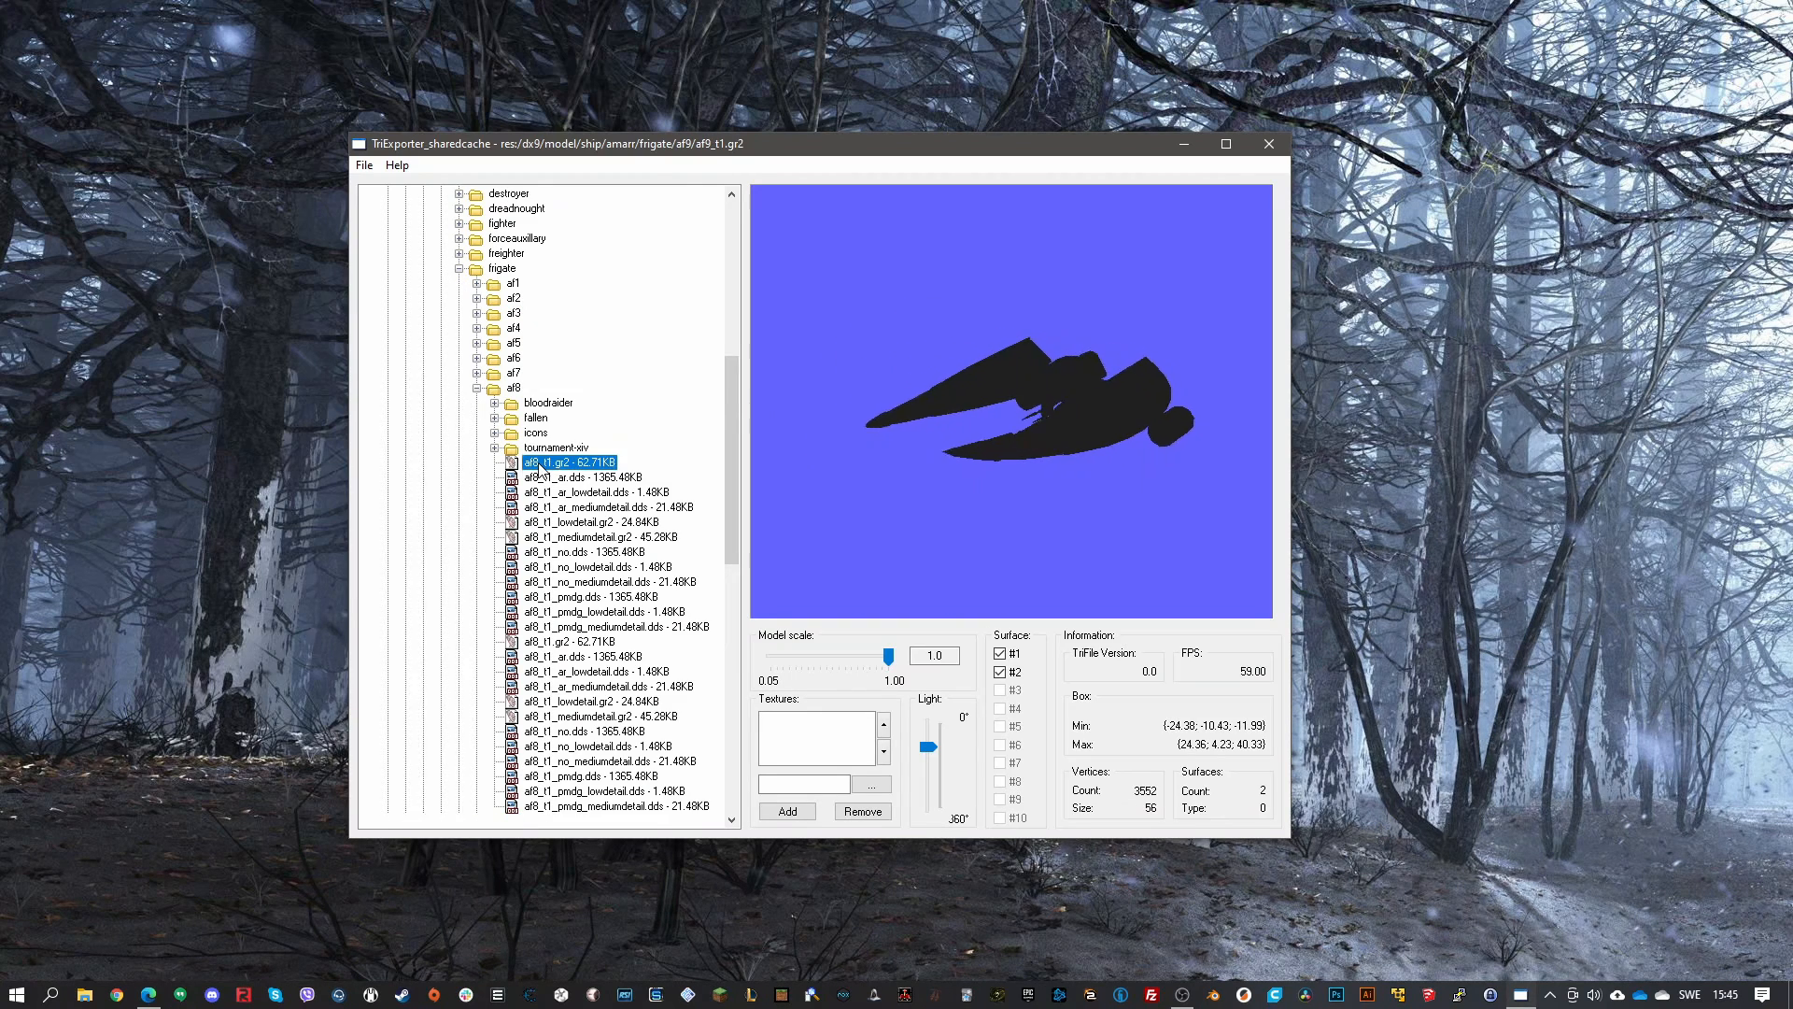
Collapse the af8 folder and preview af7_i.gr2 from af7 and af6_t1.gr2 from af6
left_click(477, 388)
left_click(477, 373)
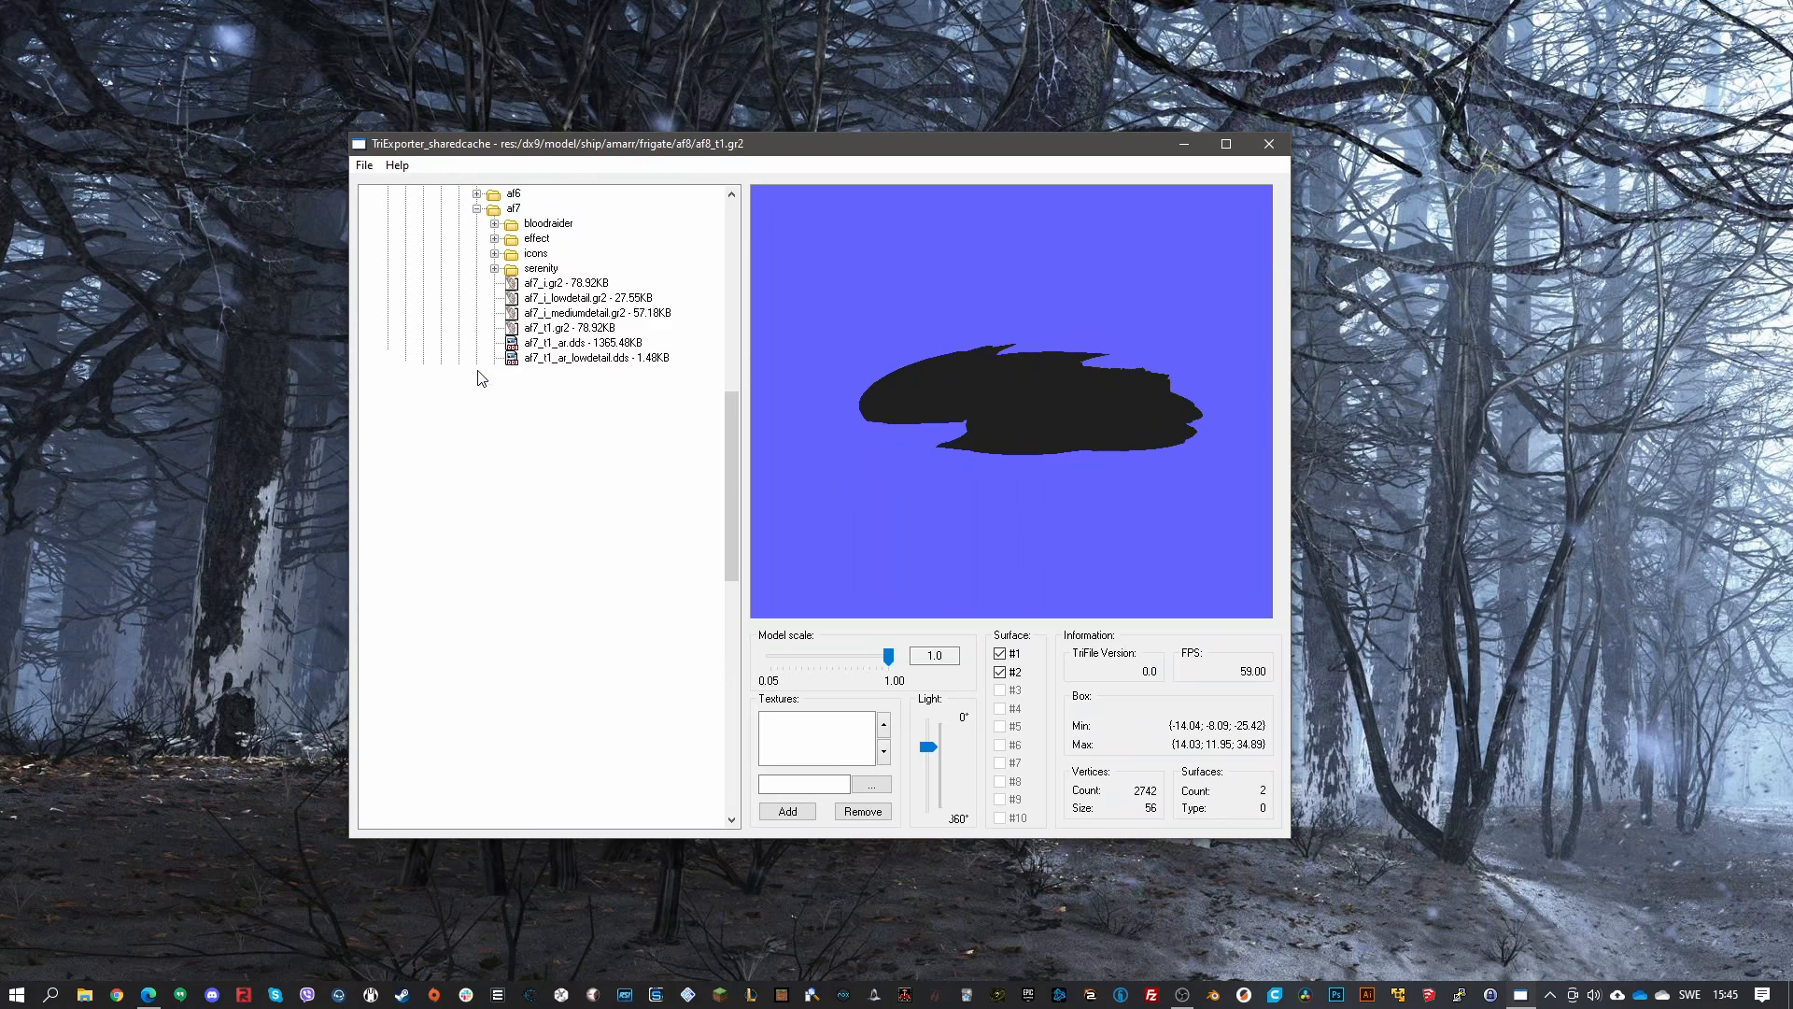
left_click(547, 284)
scroll(513, 317, "up", 2)
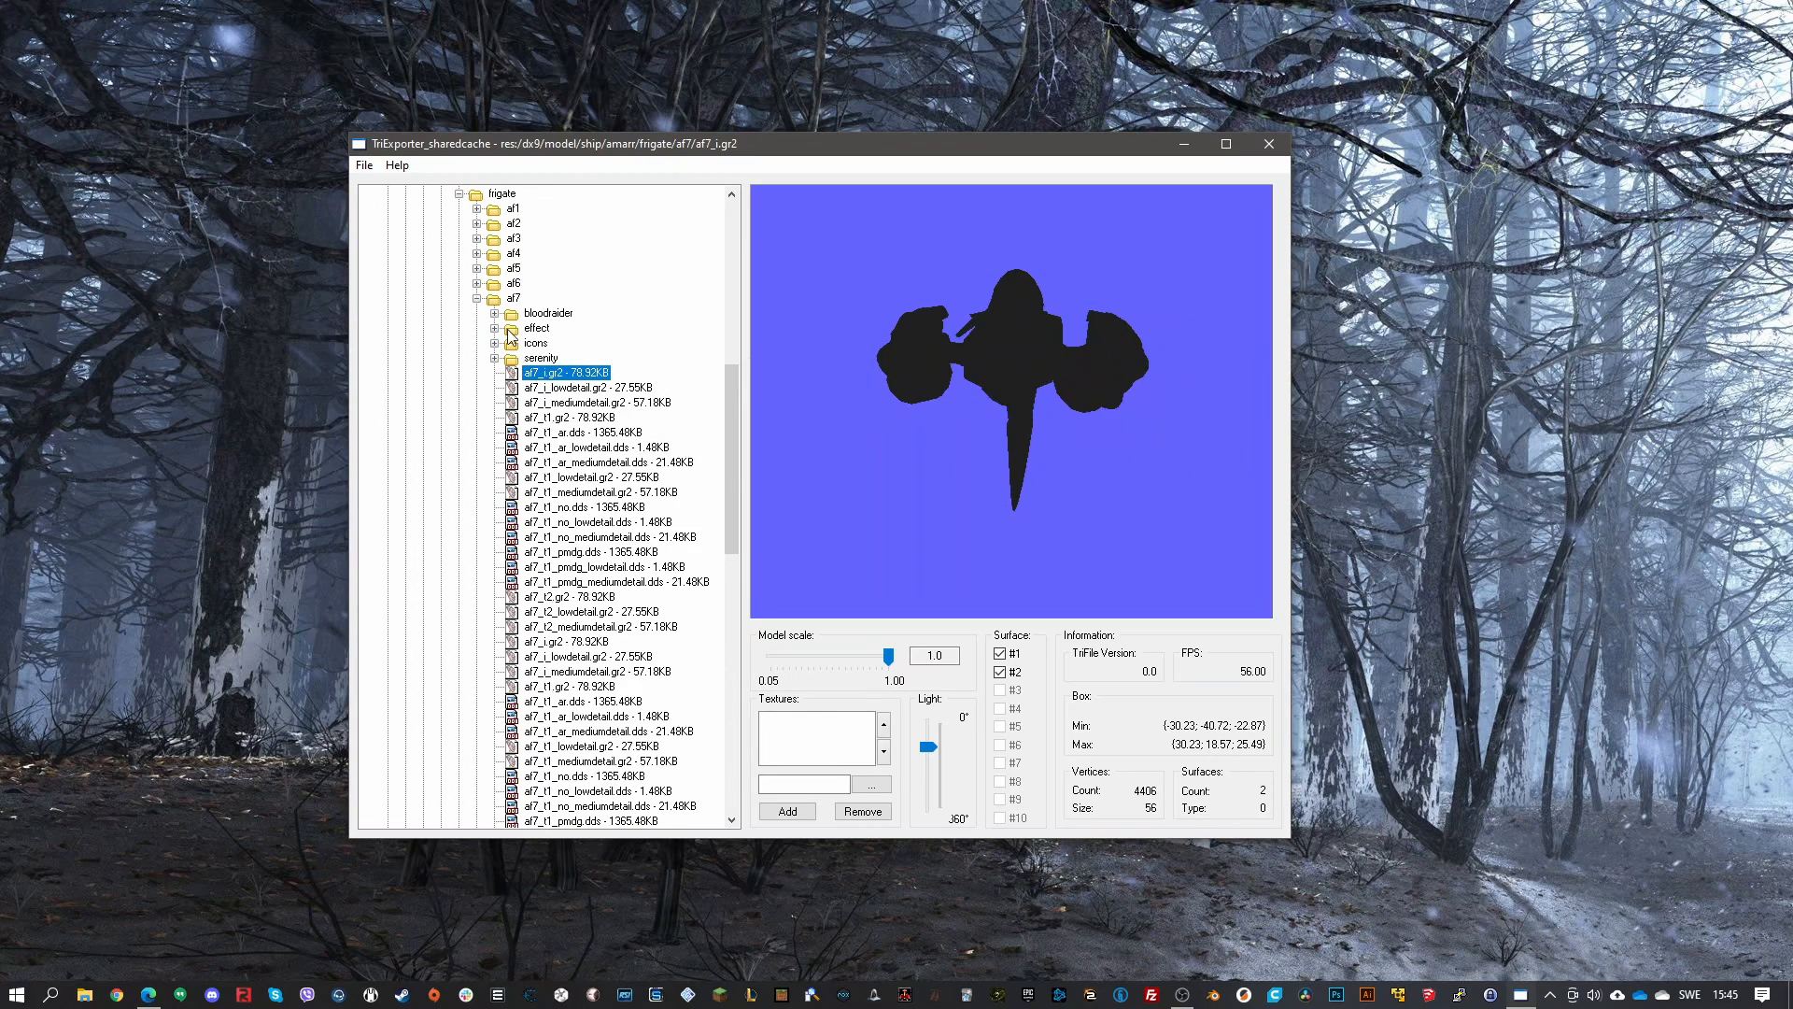
left_click(478, 298)
left_click(478, 283)
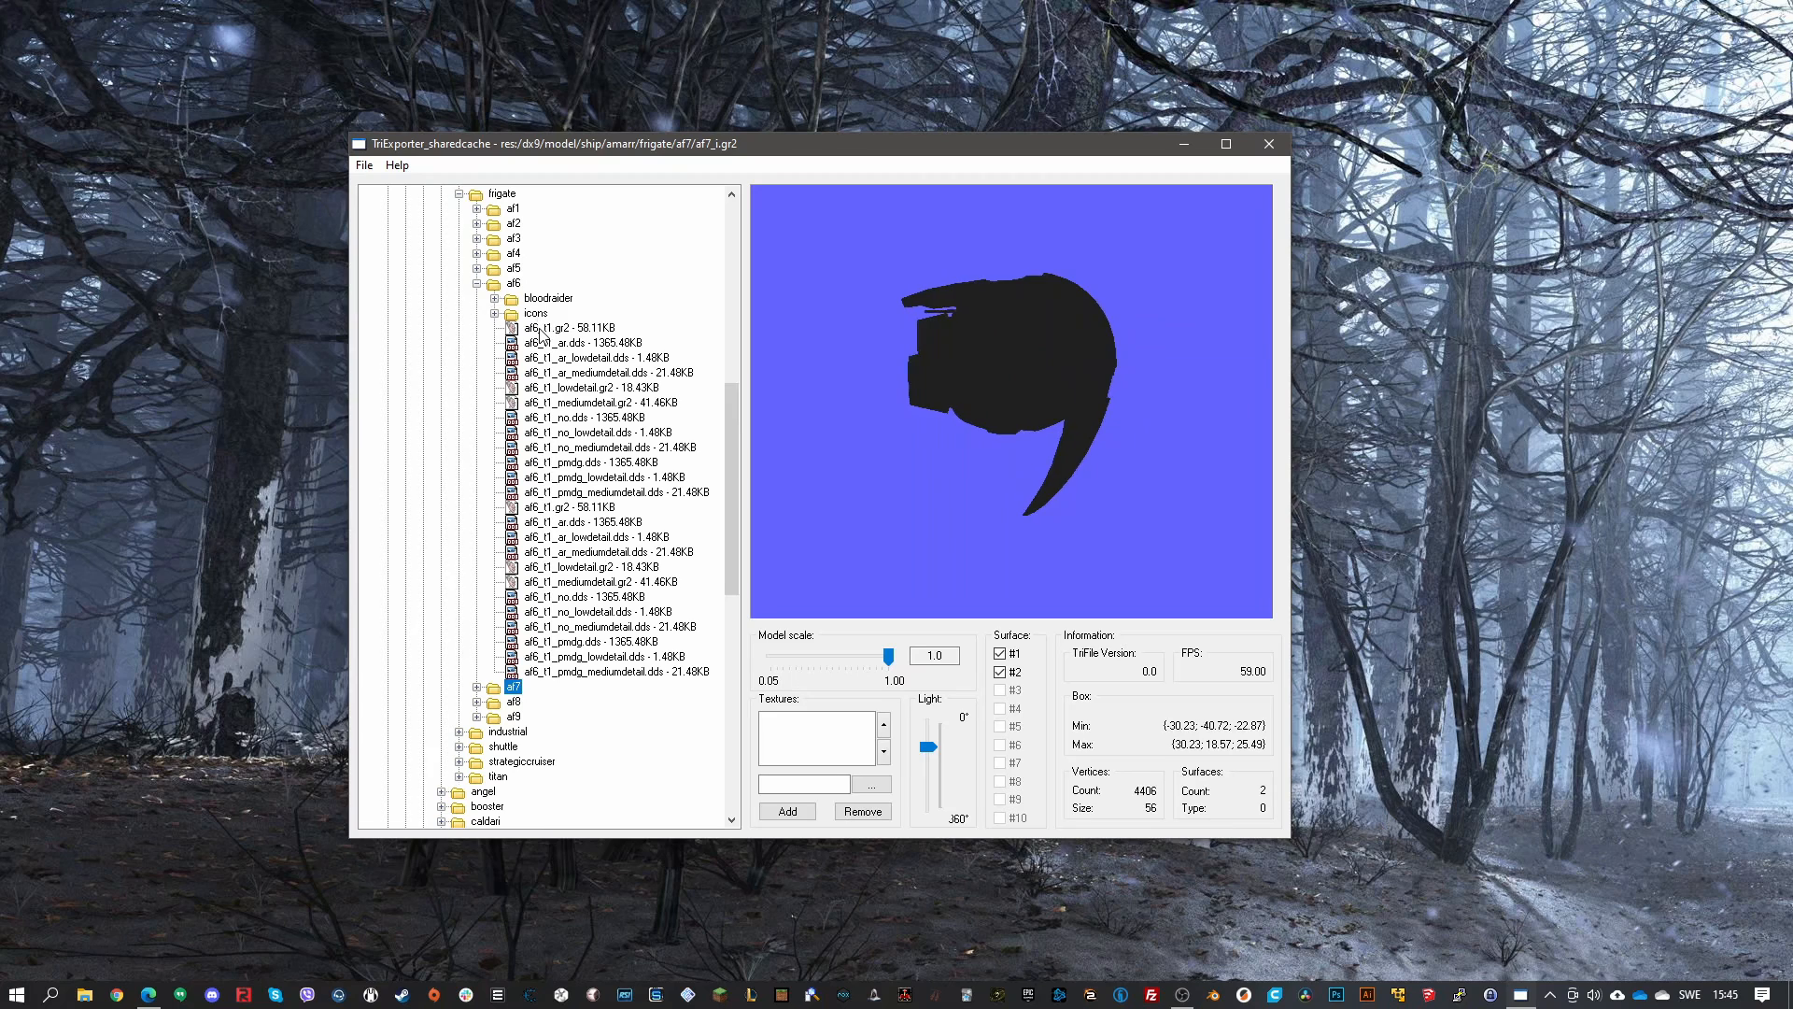
left_click(541, 327)
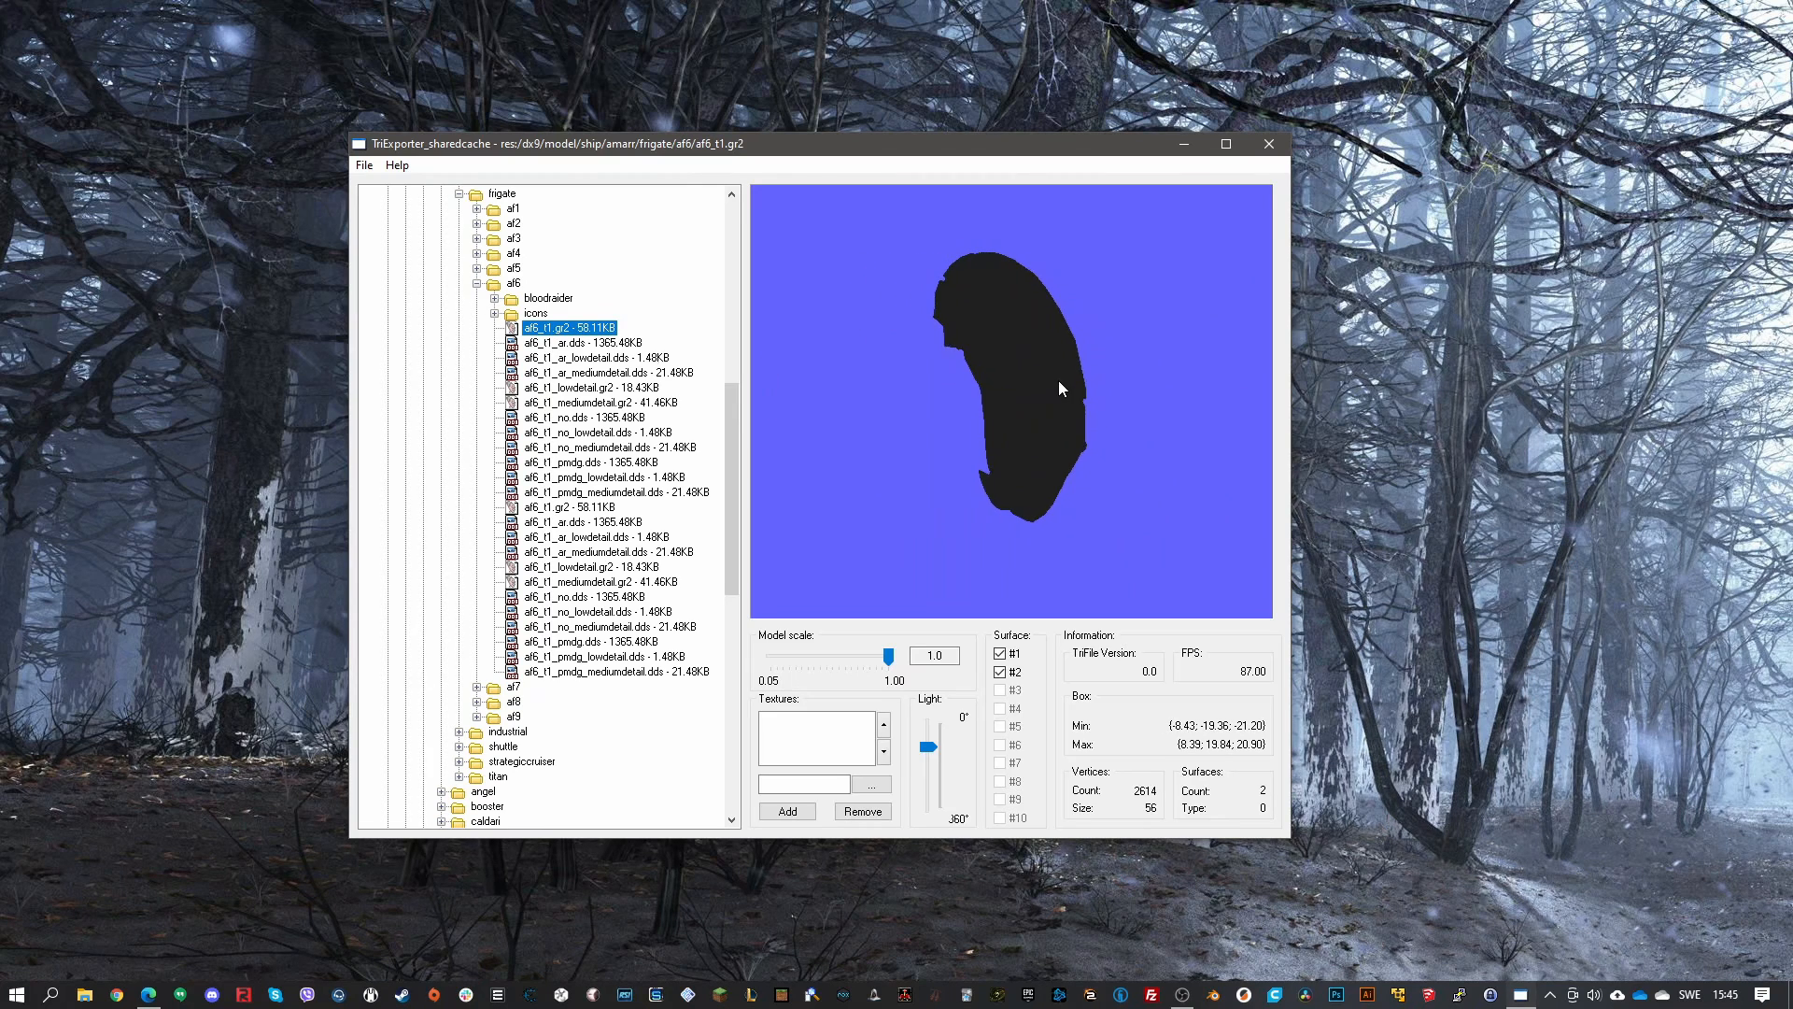
Collapse the af6 folder, expand af5, and preview the af5_t1.gr2 model
left_click(477, 283)
left_click(477, 268)
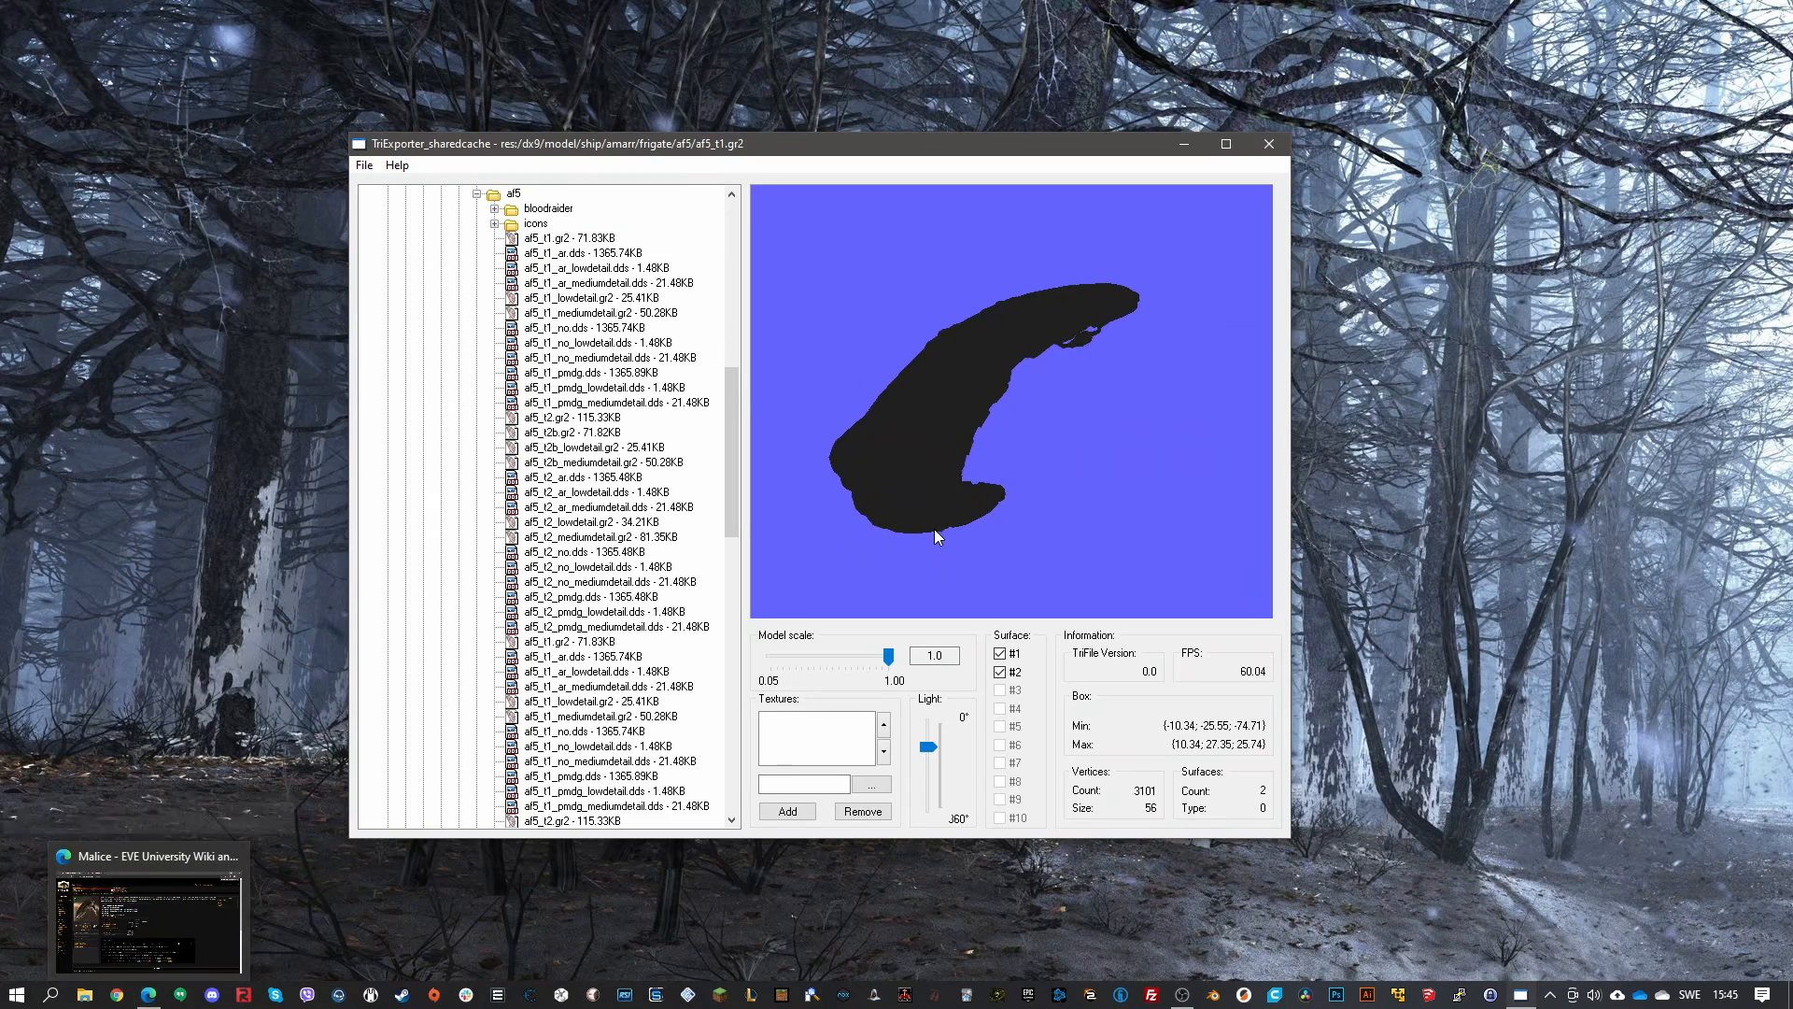
scroll(601, 518, "down", 1)
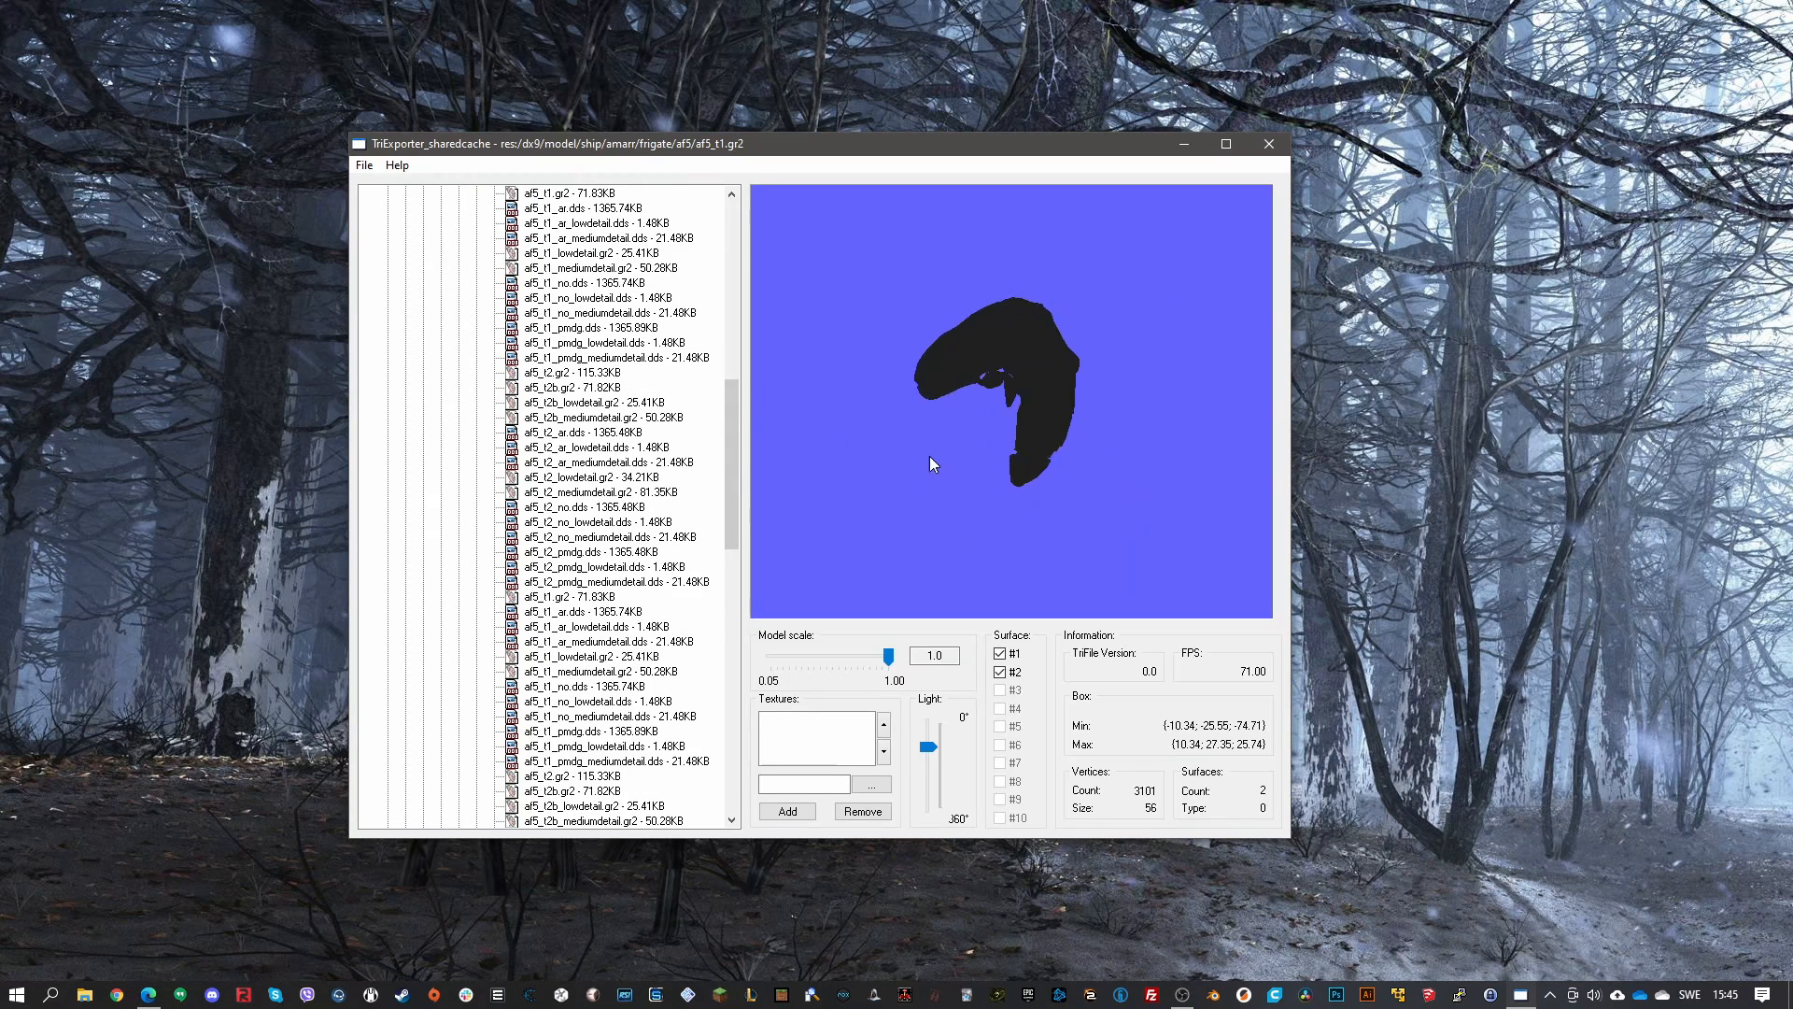
Switch to the browser, search the web for "purifier eve", and open the Purifier page on EVE University Wiki
left_click(148, 994)
left_click(401, 47)
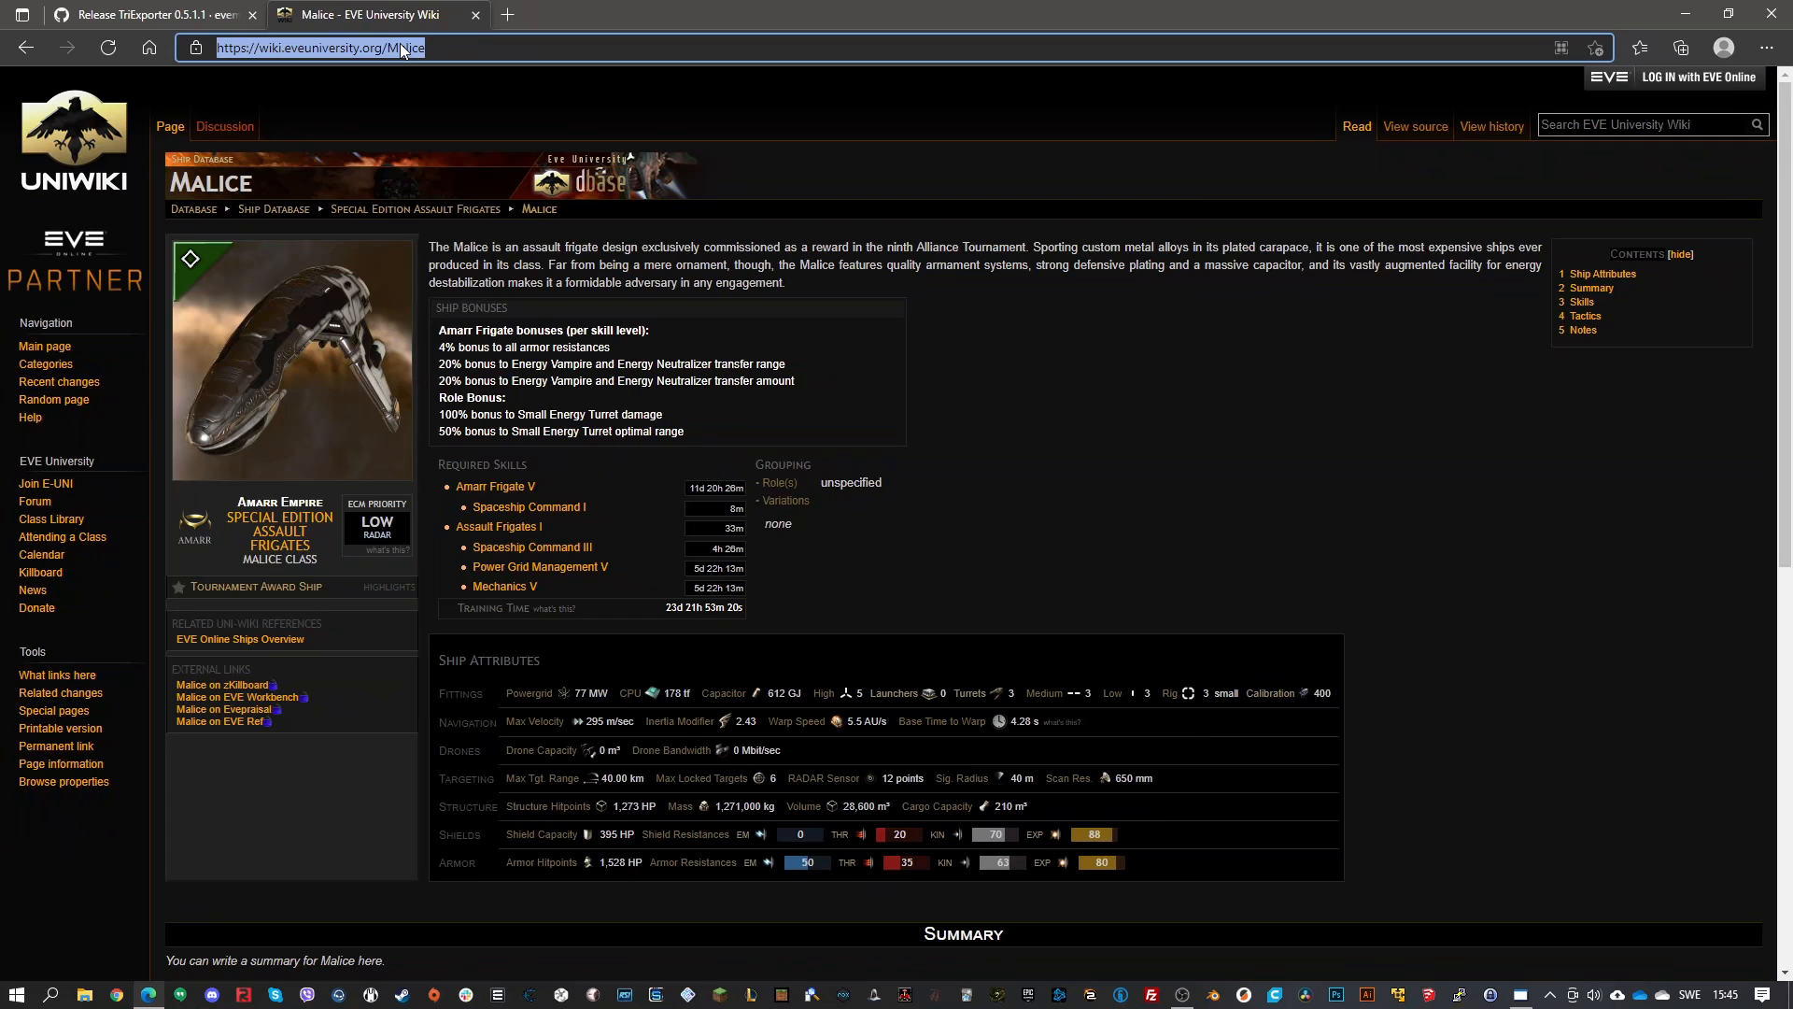
type("purifier eve")
key("Return")
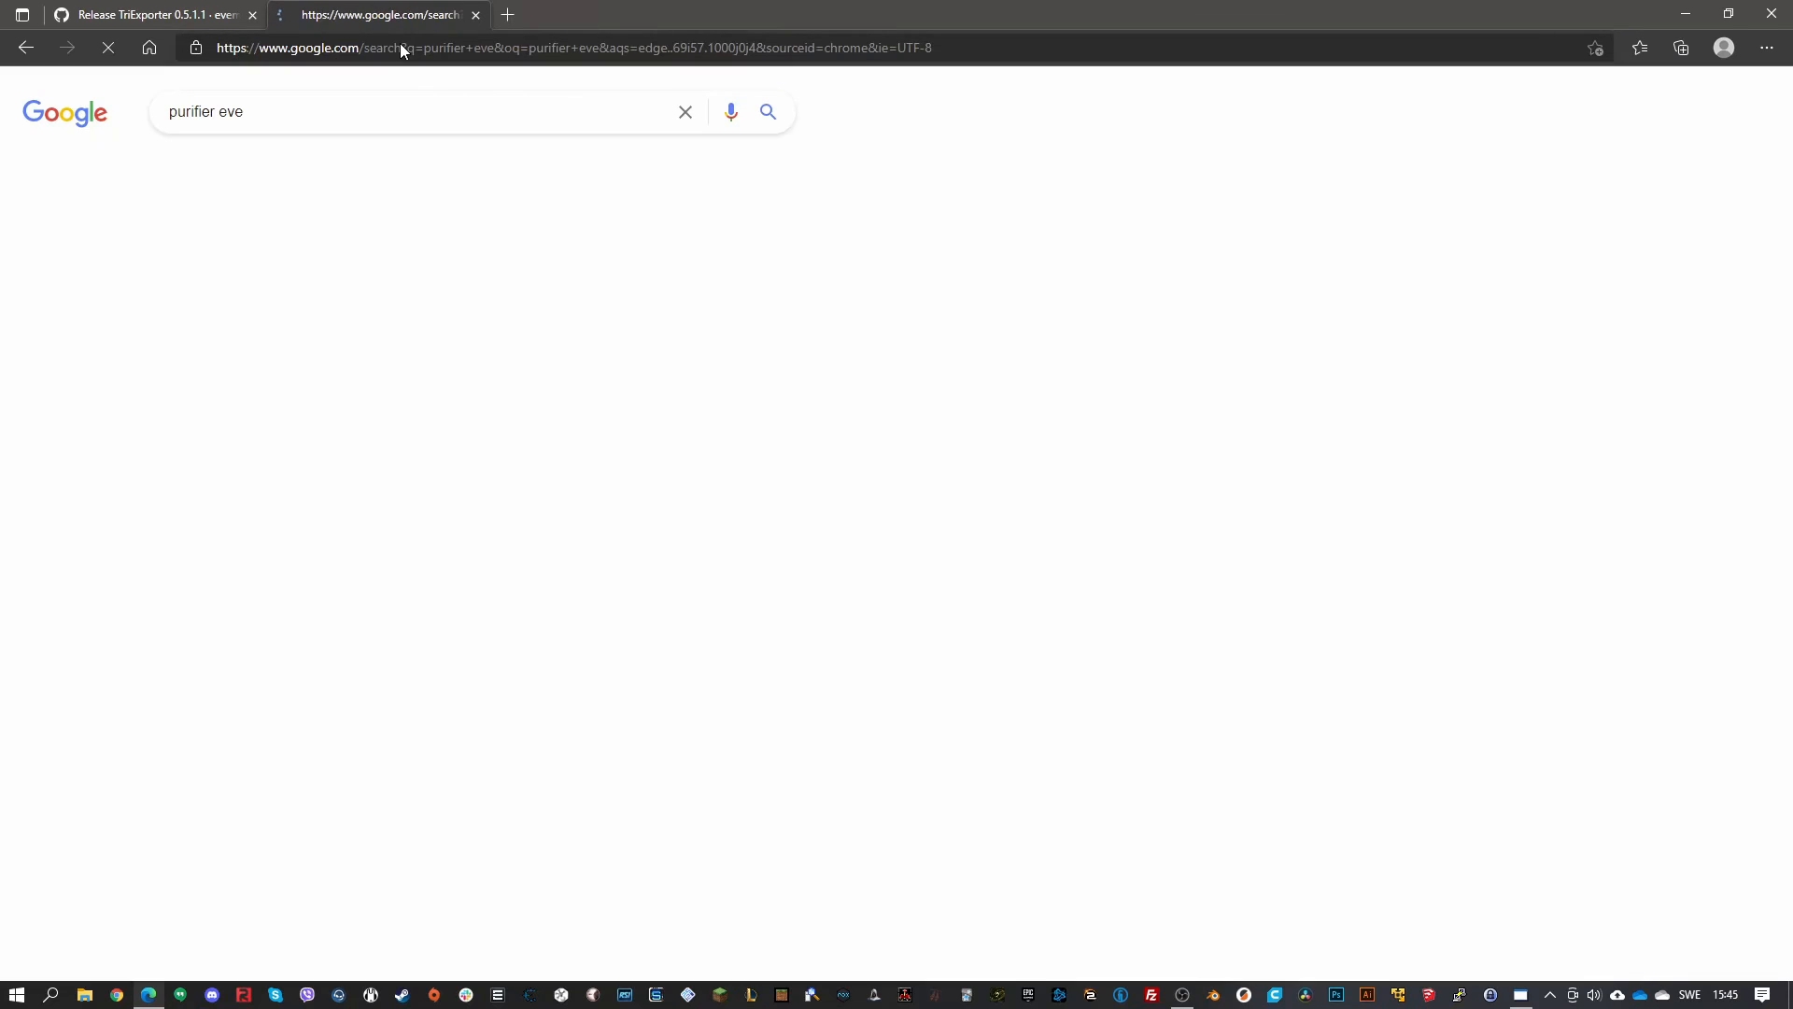
left_click(336, 272)
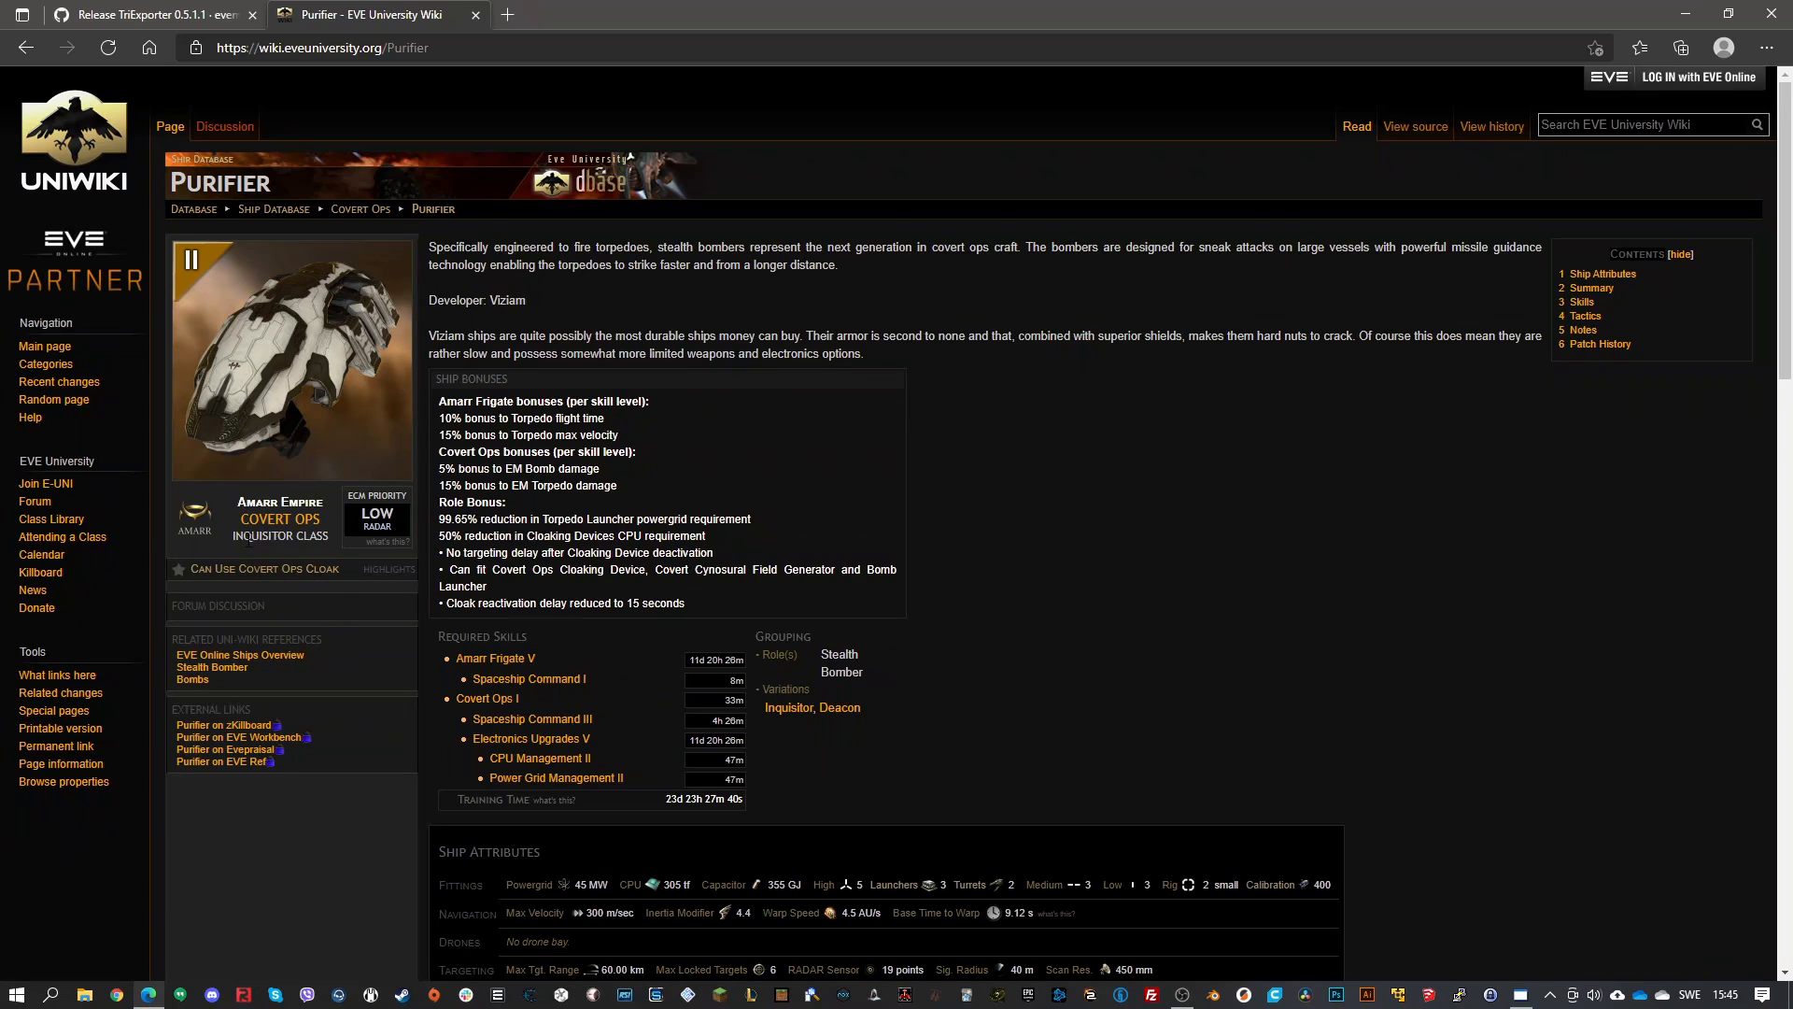
Highlight the Purifier's hull class name and search the web for "insquisitor eve" in a new tab
left_click_drag(236, 536, 327, 536)
left_click(509, 15)
type("insquisitor eve")
key("Return")
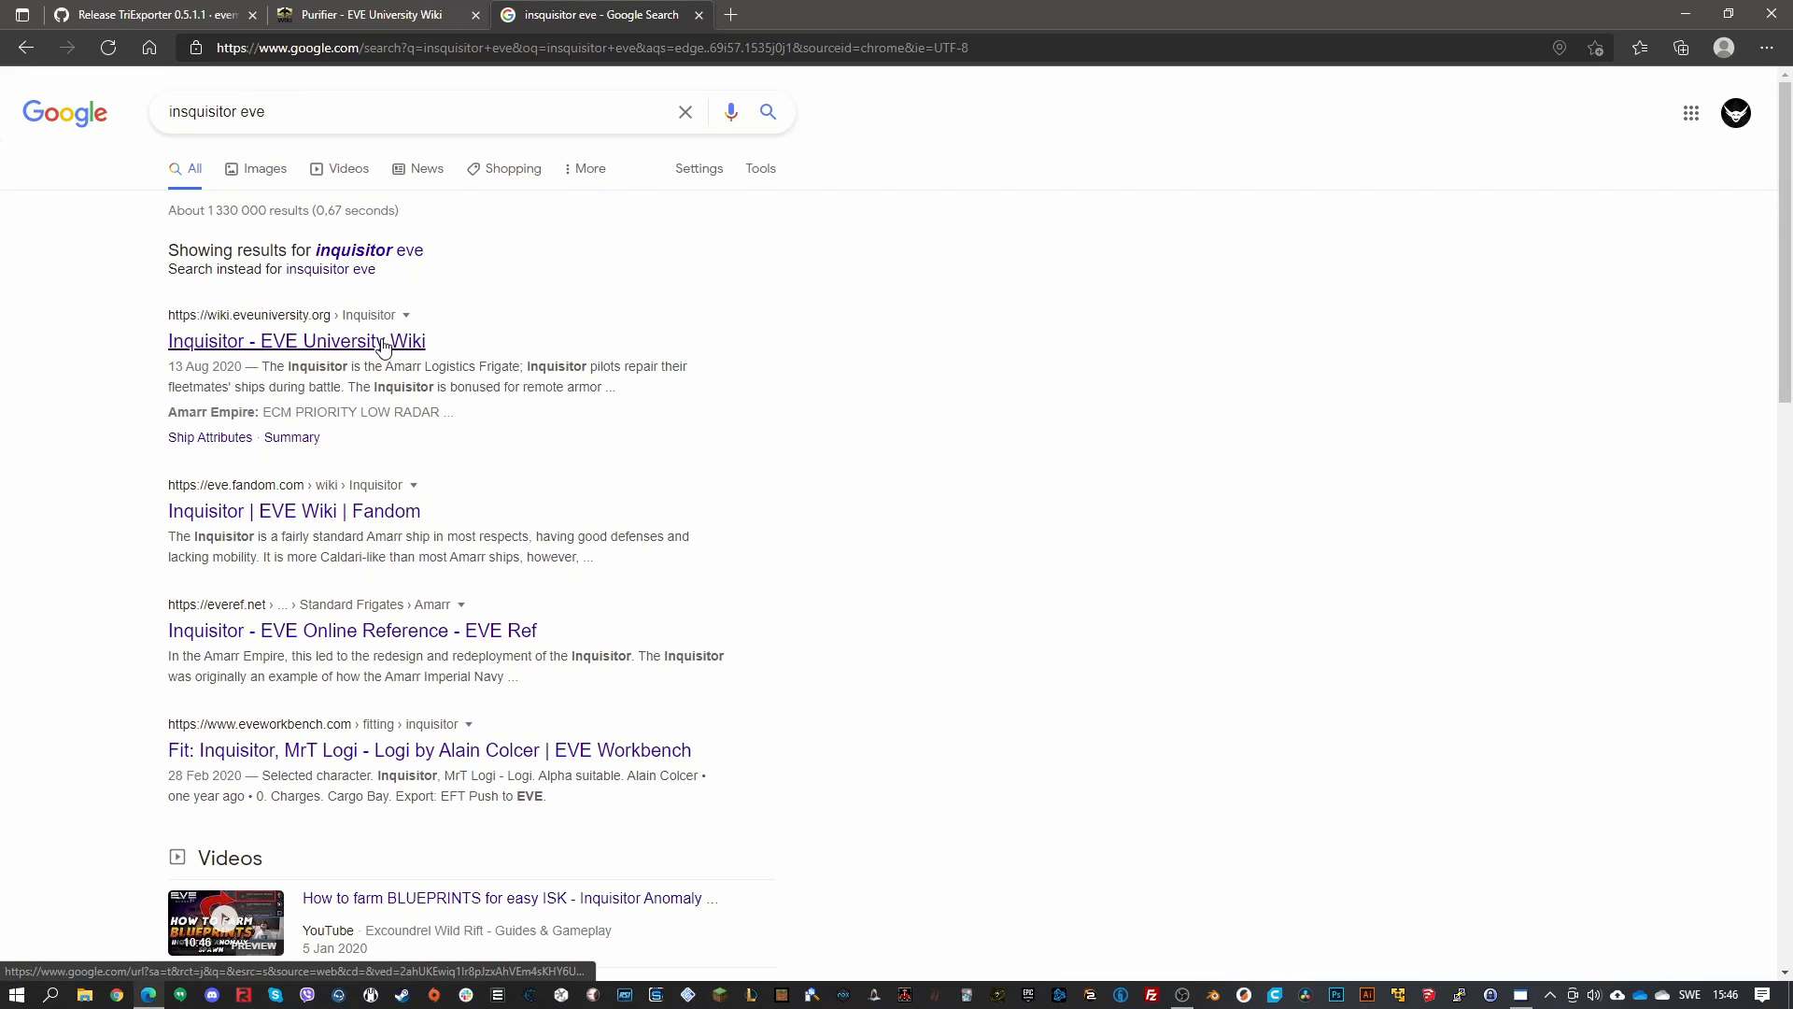
Open the Inquisitor page on EVE University Wiki and compare its hull with the Purifier's, highlighting the Purifier's hull class
left_click(383, 341)
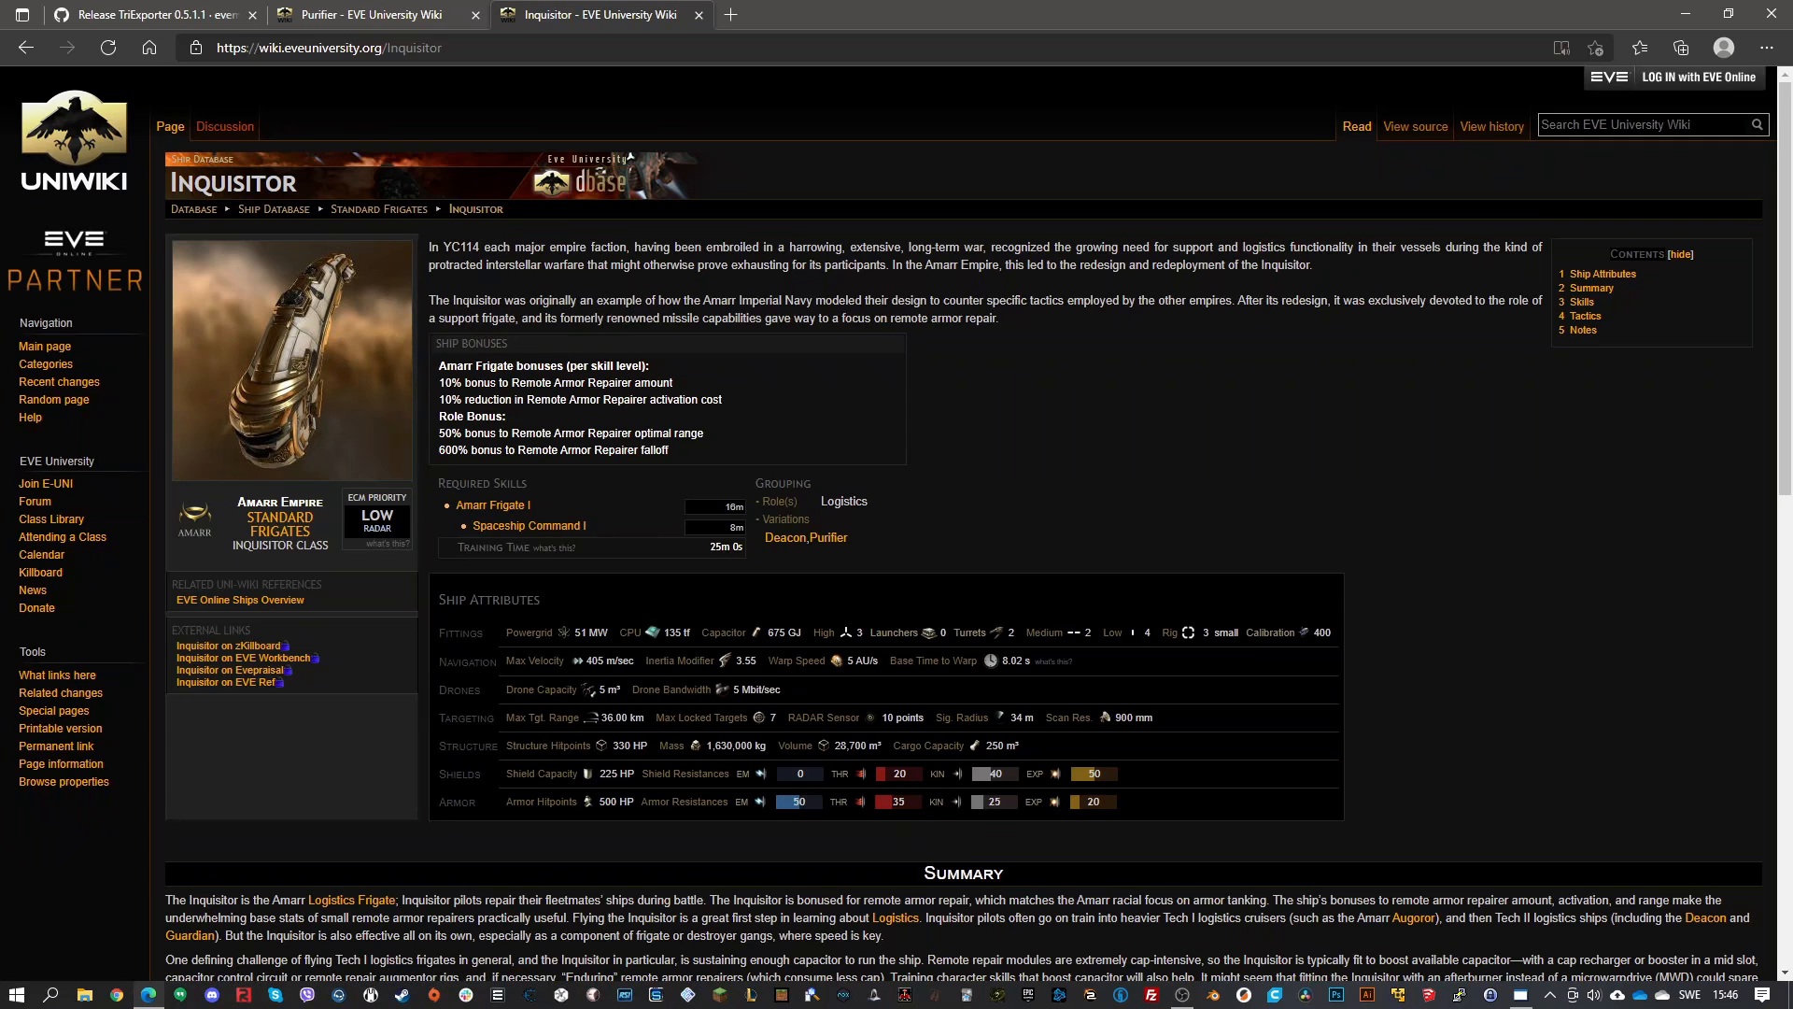
left_click(390, 11)
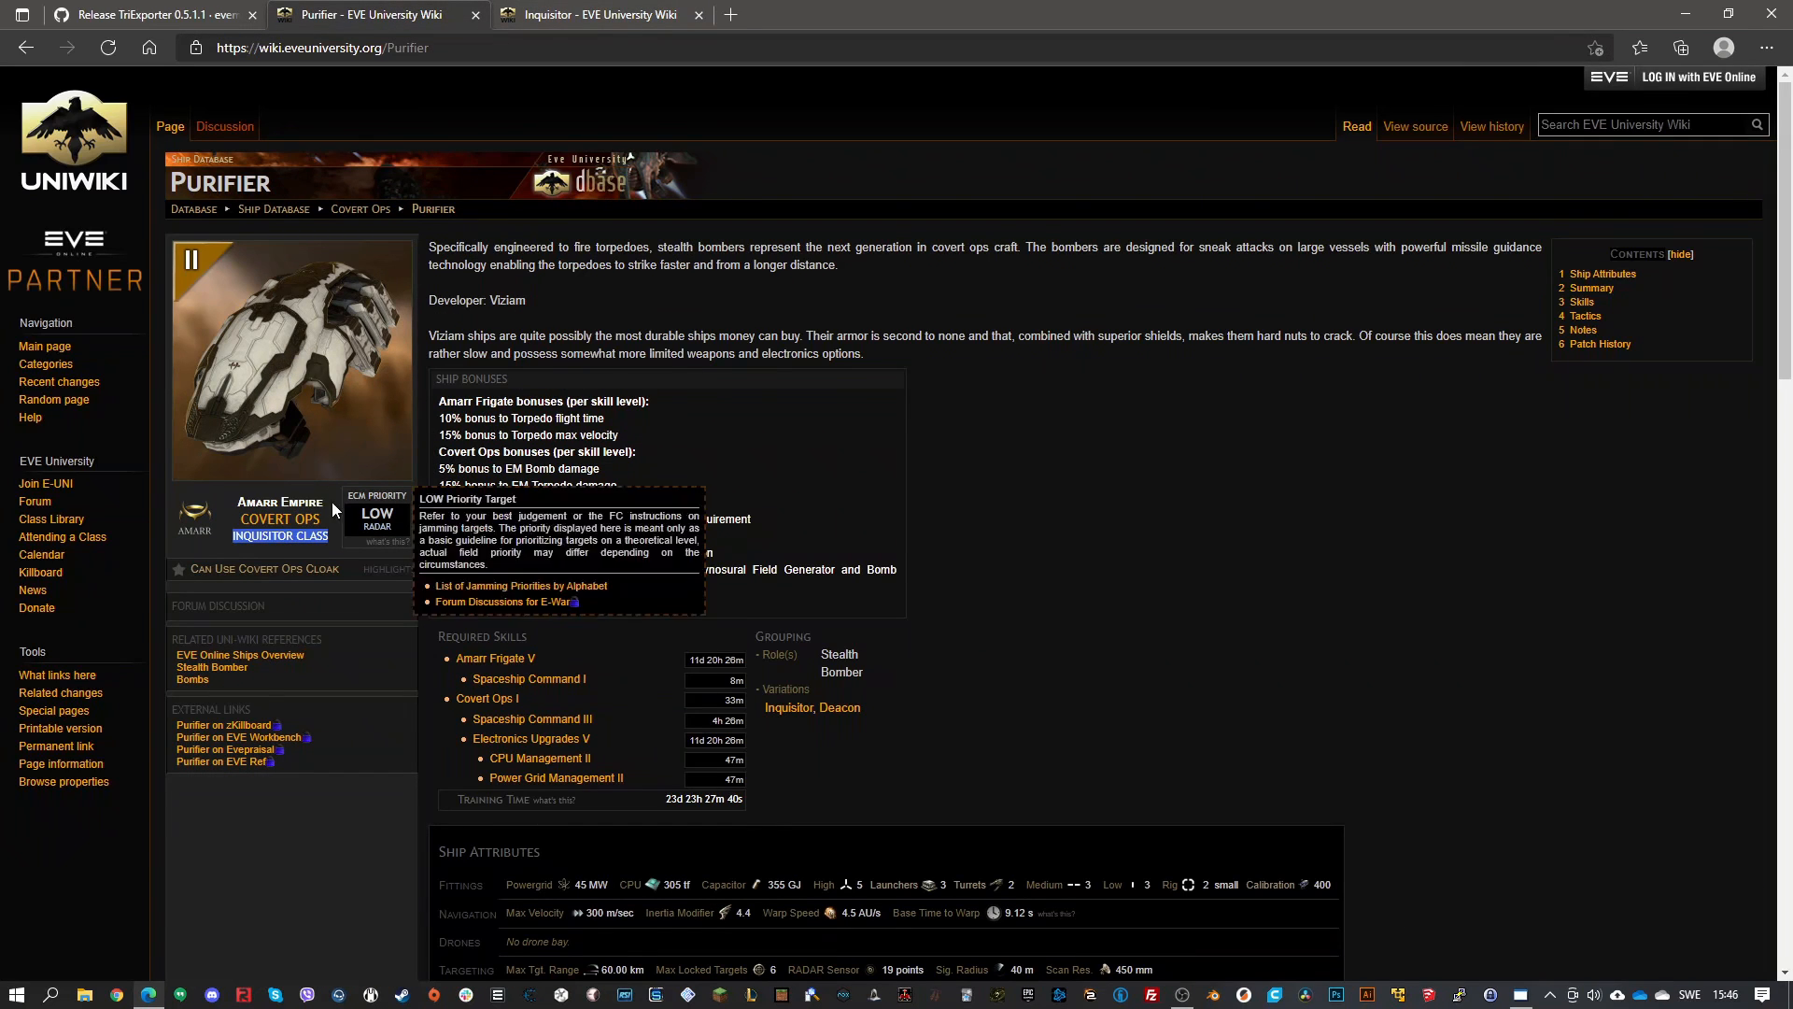
left_click(588, 14)
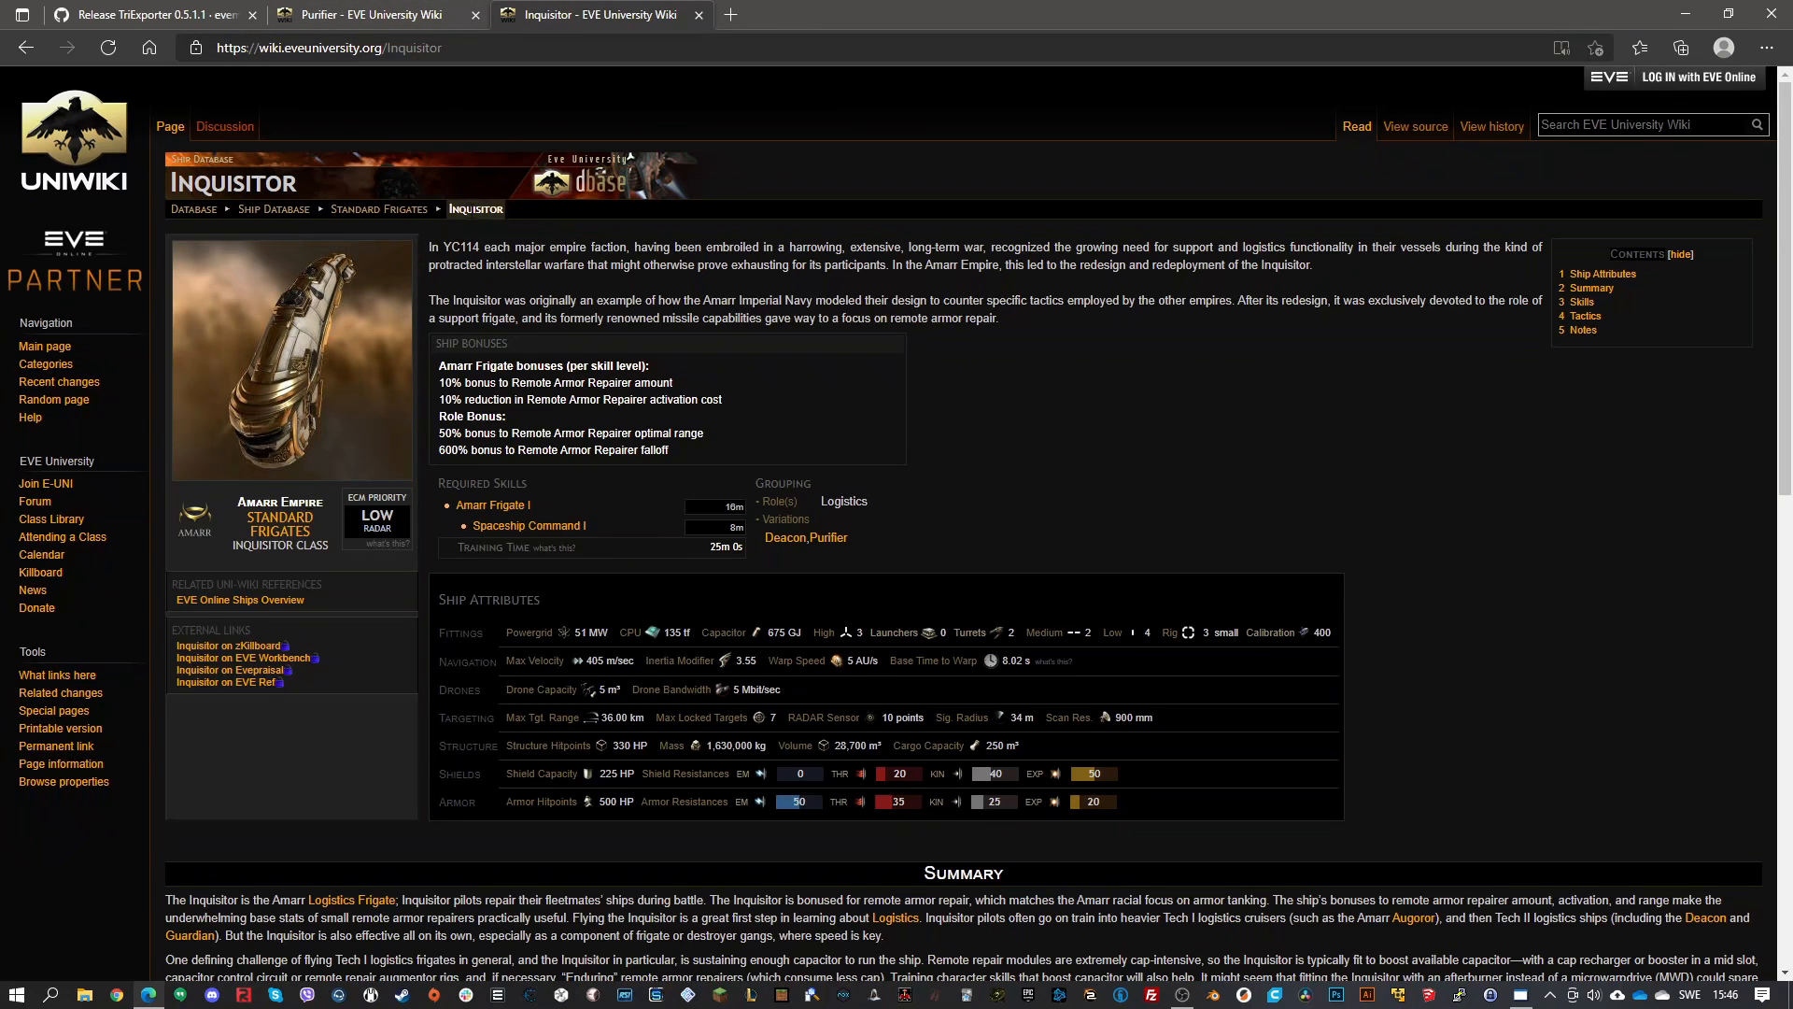
key("ctrl+shift+Tab")
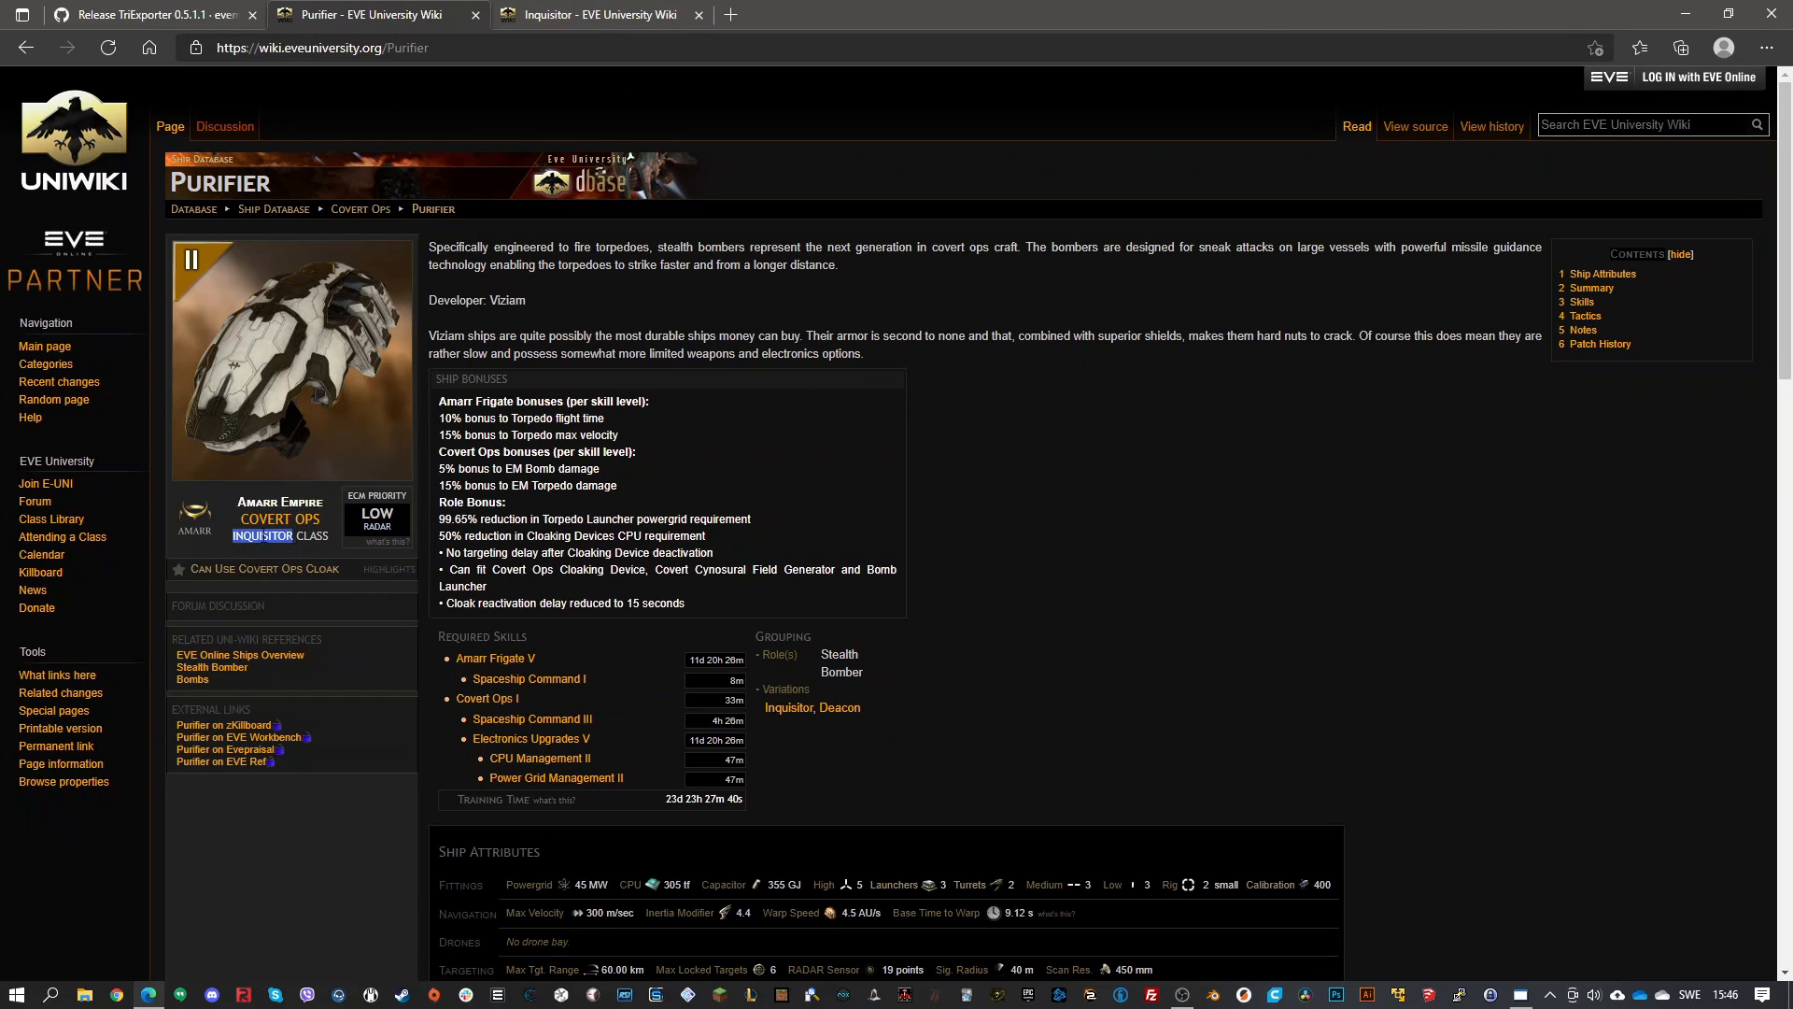
left_click_drag(264, 536, 373, 513)
Return to TriExporter and preview af5_t1.gr2, af5_t2.gr2 and af5_t2b.gr2 from the af5 folder, ending on af5_t2.gr2
left_click(1677, 18)
scroll(534, 479, "up", 9)
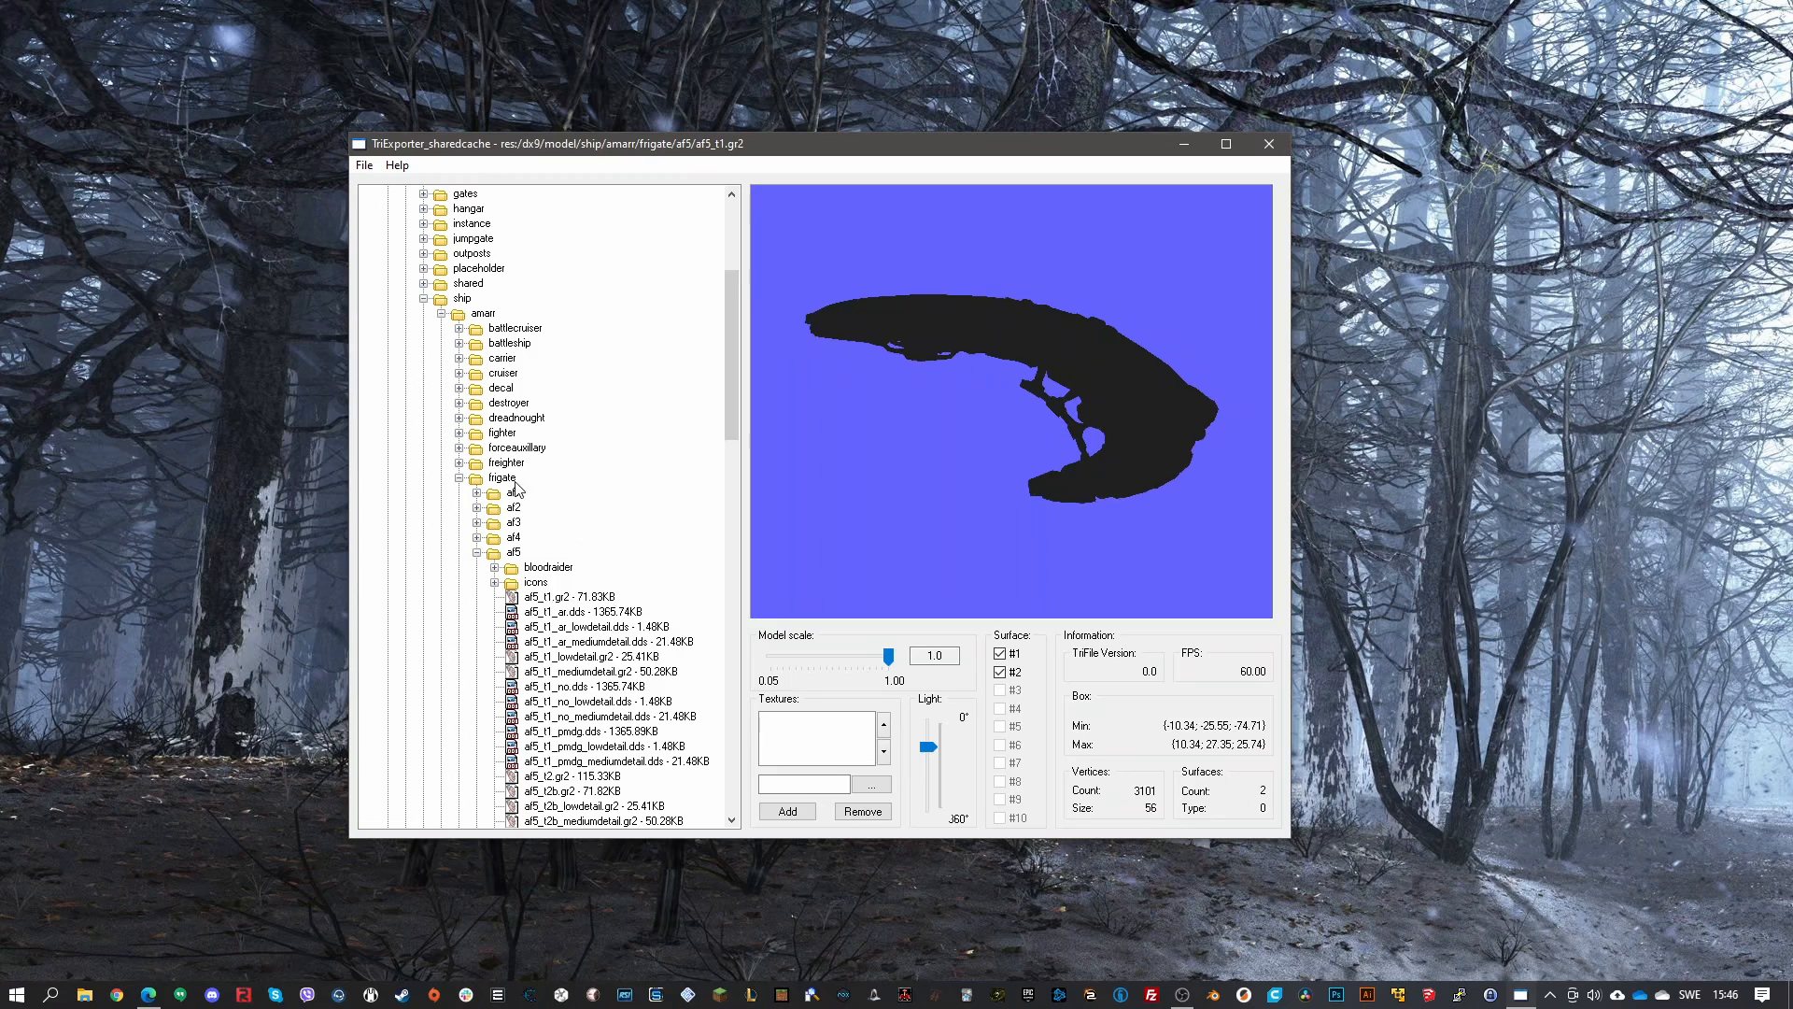
scroll(515, 483, "down", 7)
left_click(561, 288)
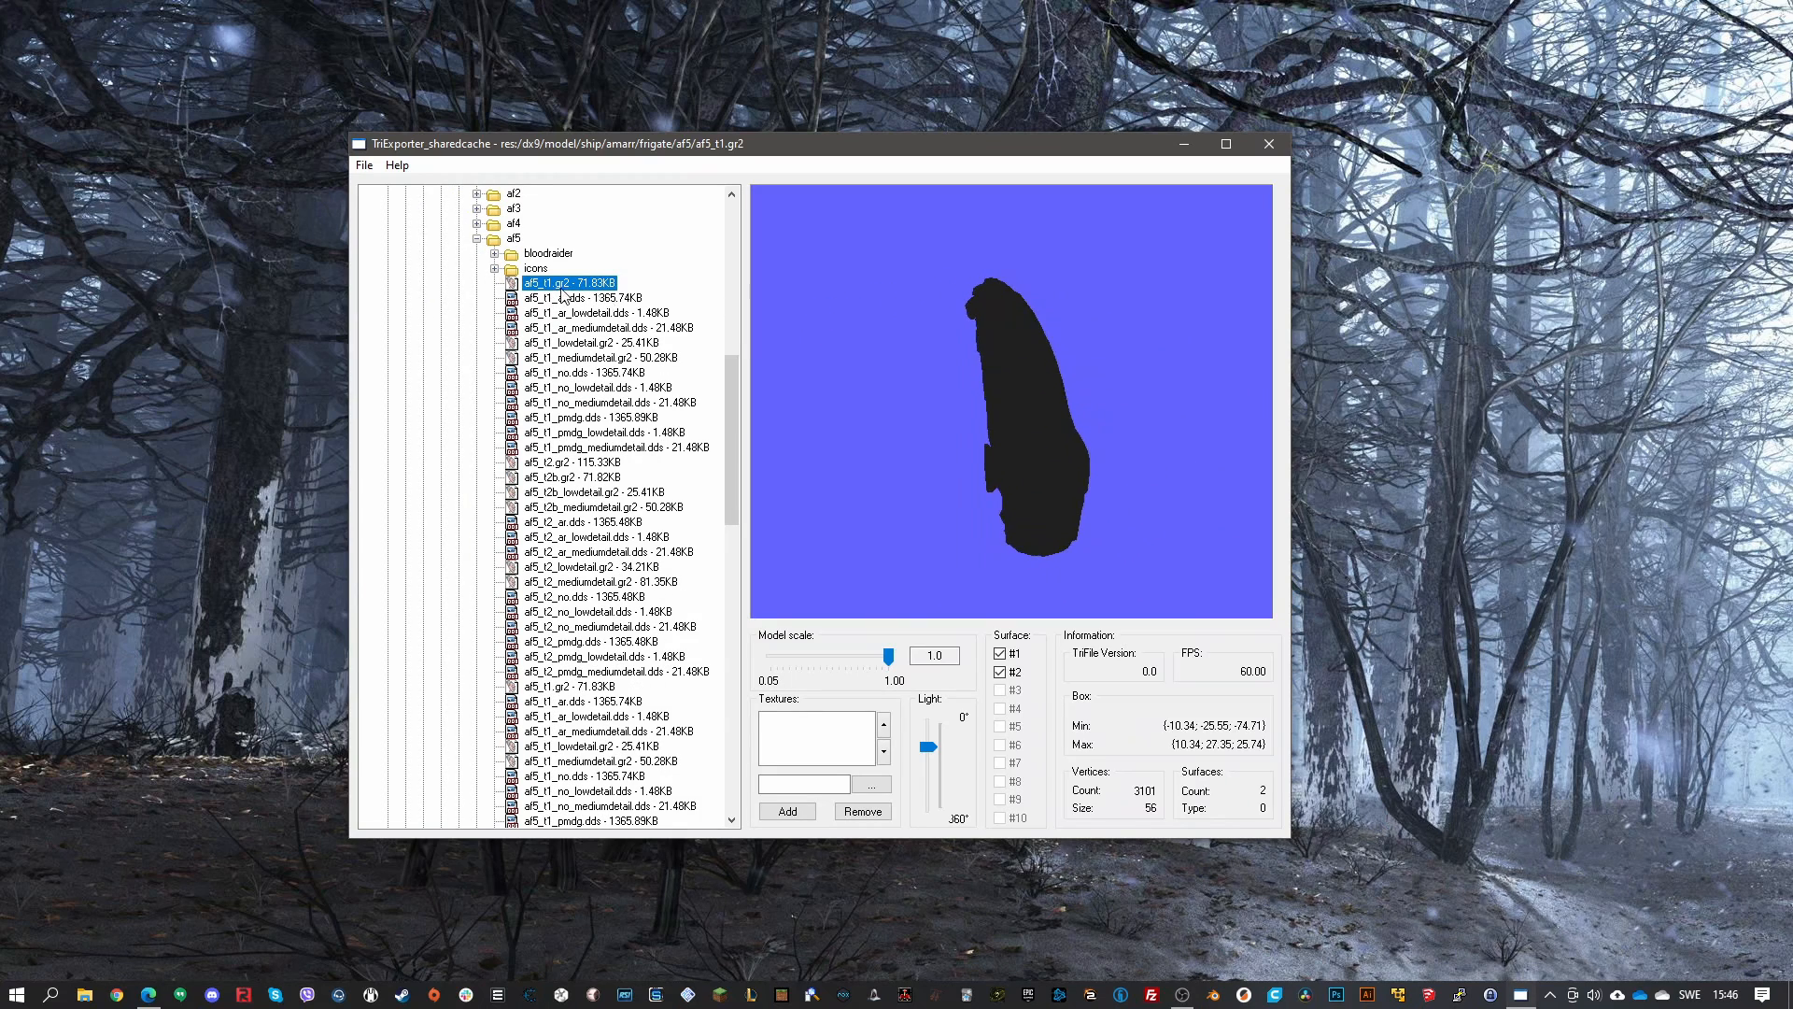
left_click(546, 463)
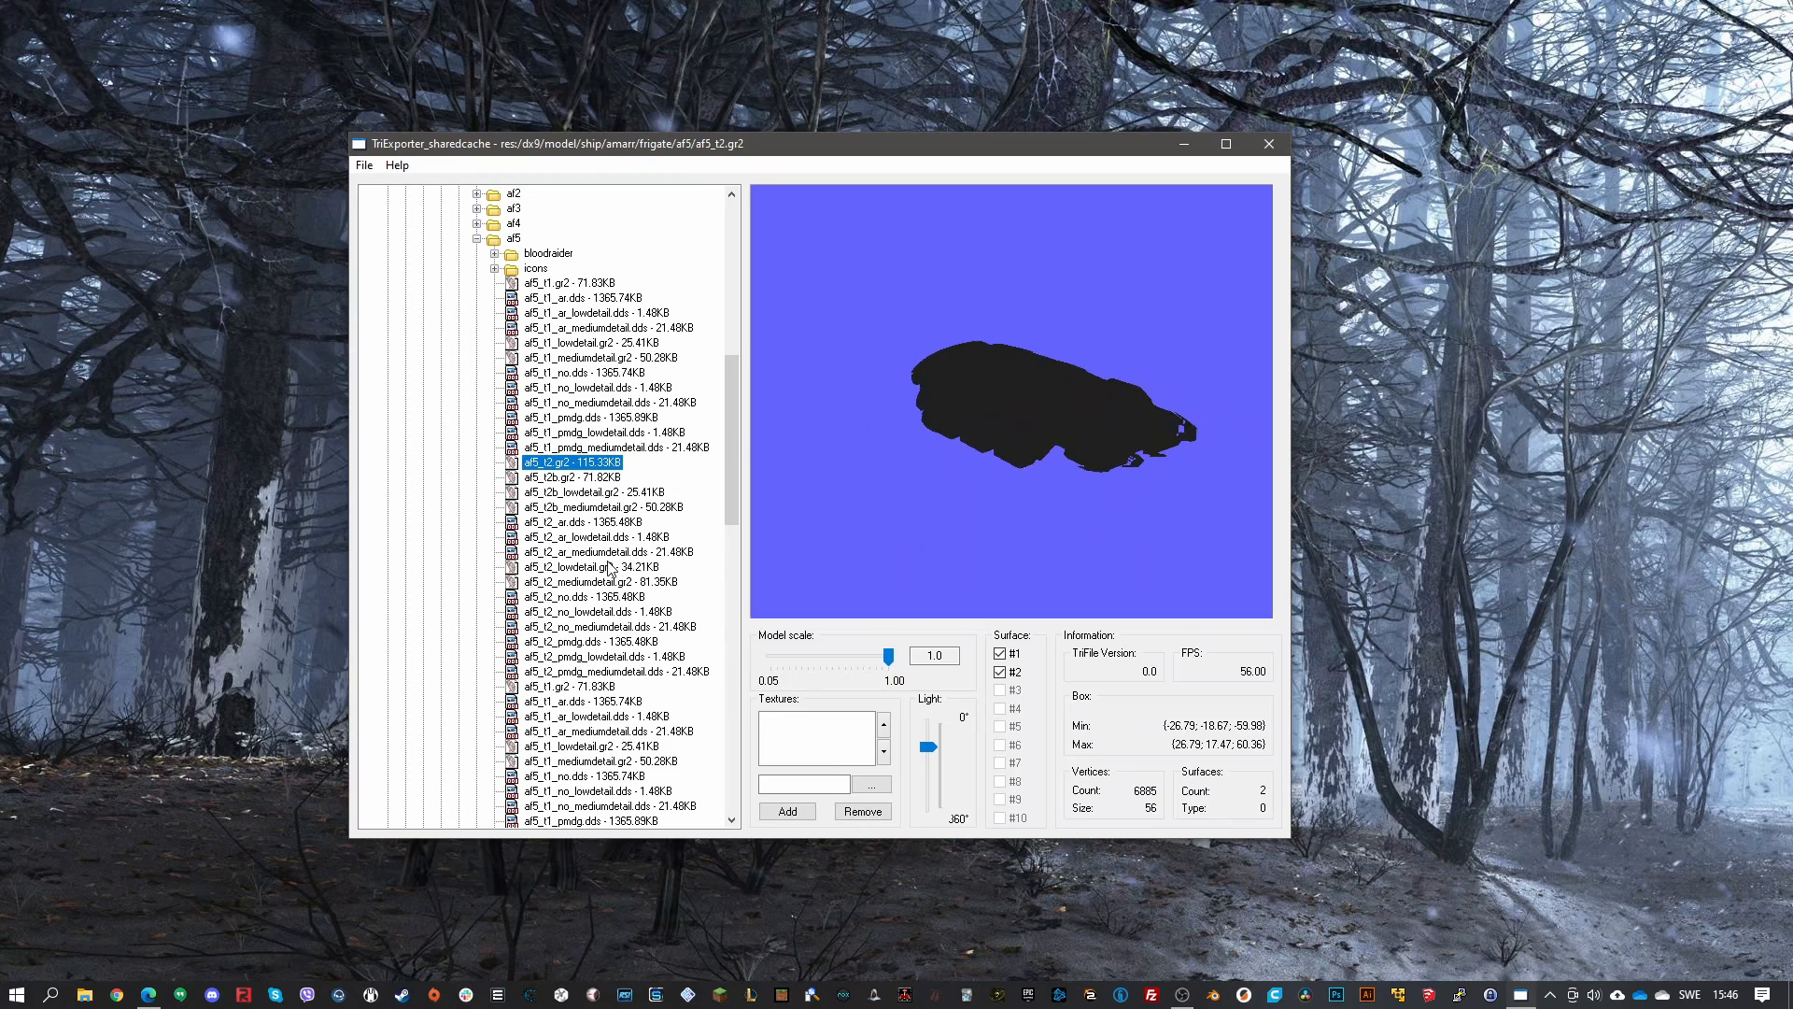
left_click(570, 478)
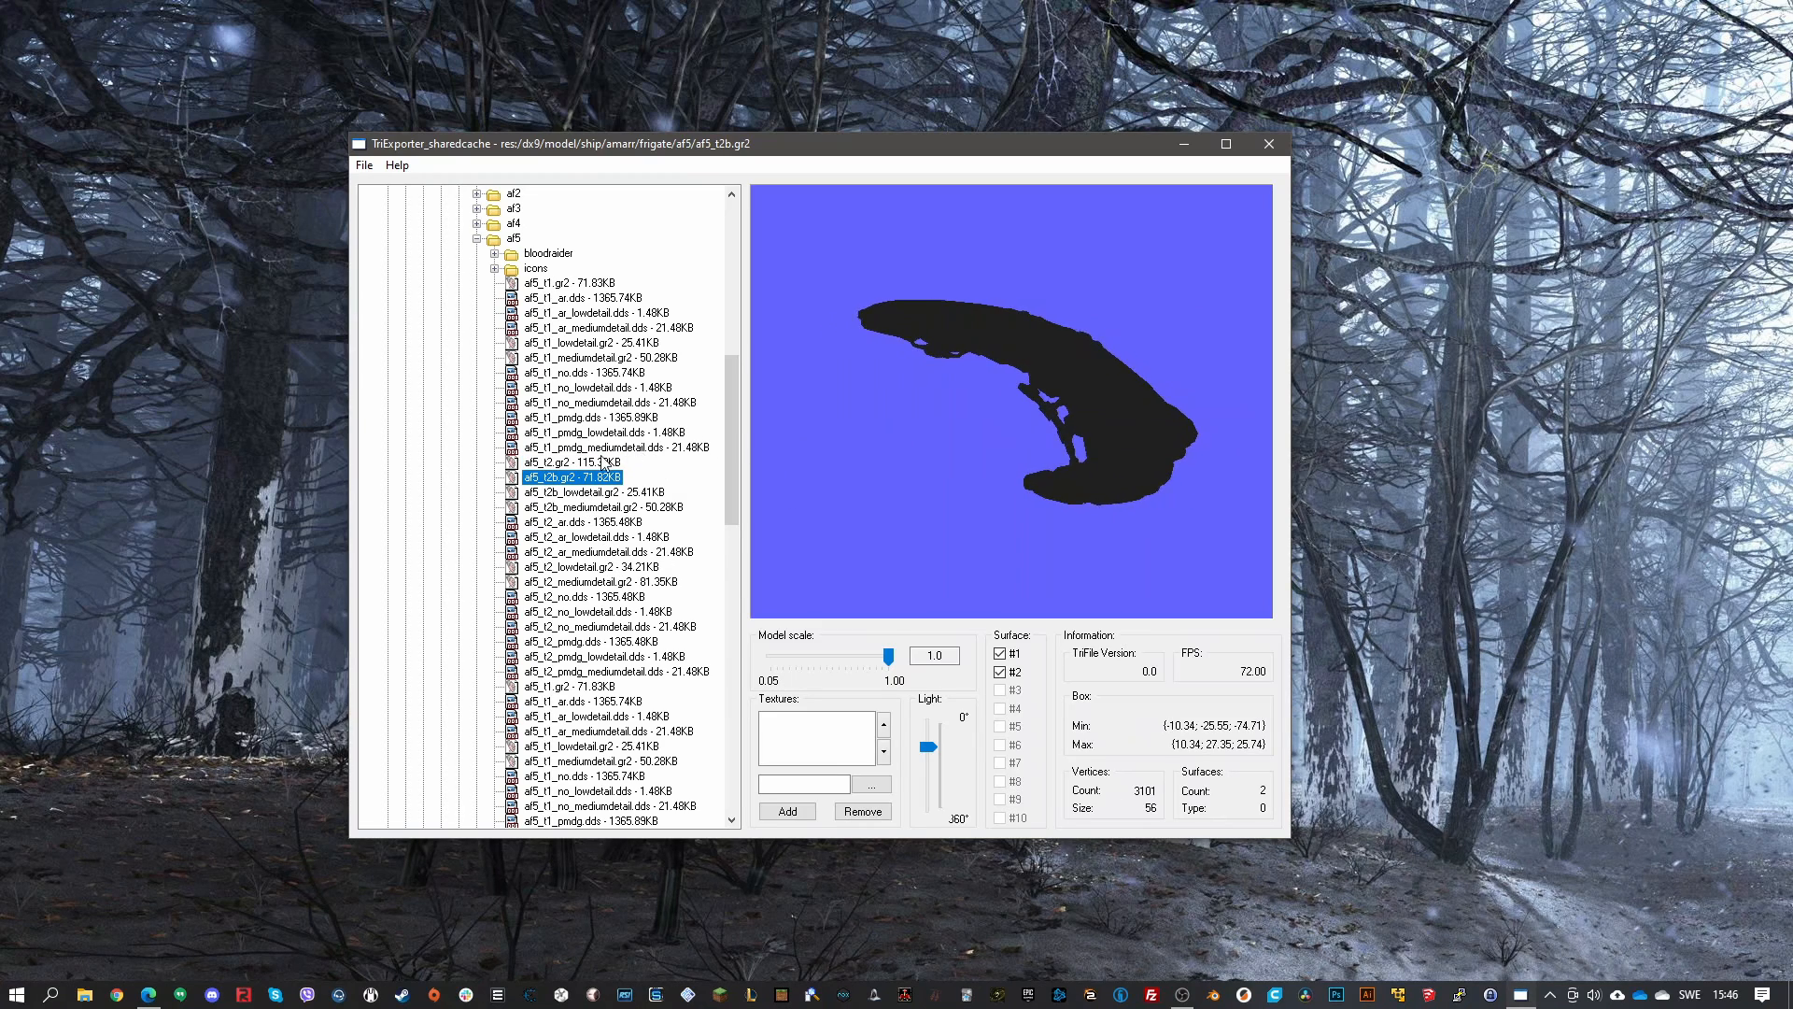
left_click(560, 462)
Collapse the af5 and frigate folders, and preview asc1_t3_1111.gr2 from strategiccruiser/asc1/asc1_t3_all
scroll(645, 509, "up", 5)
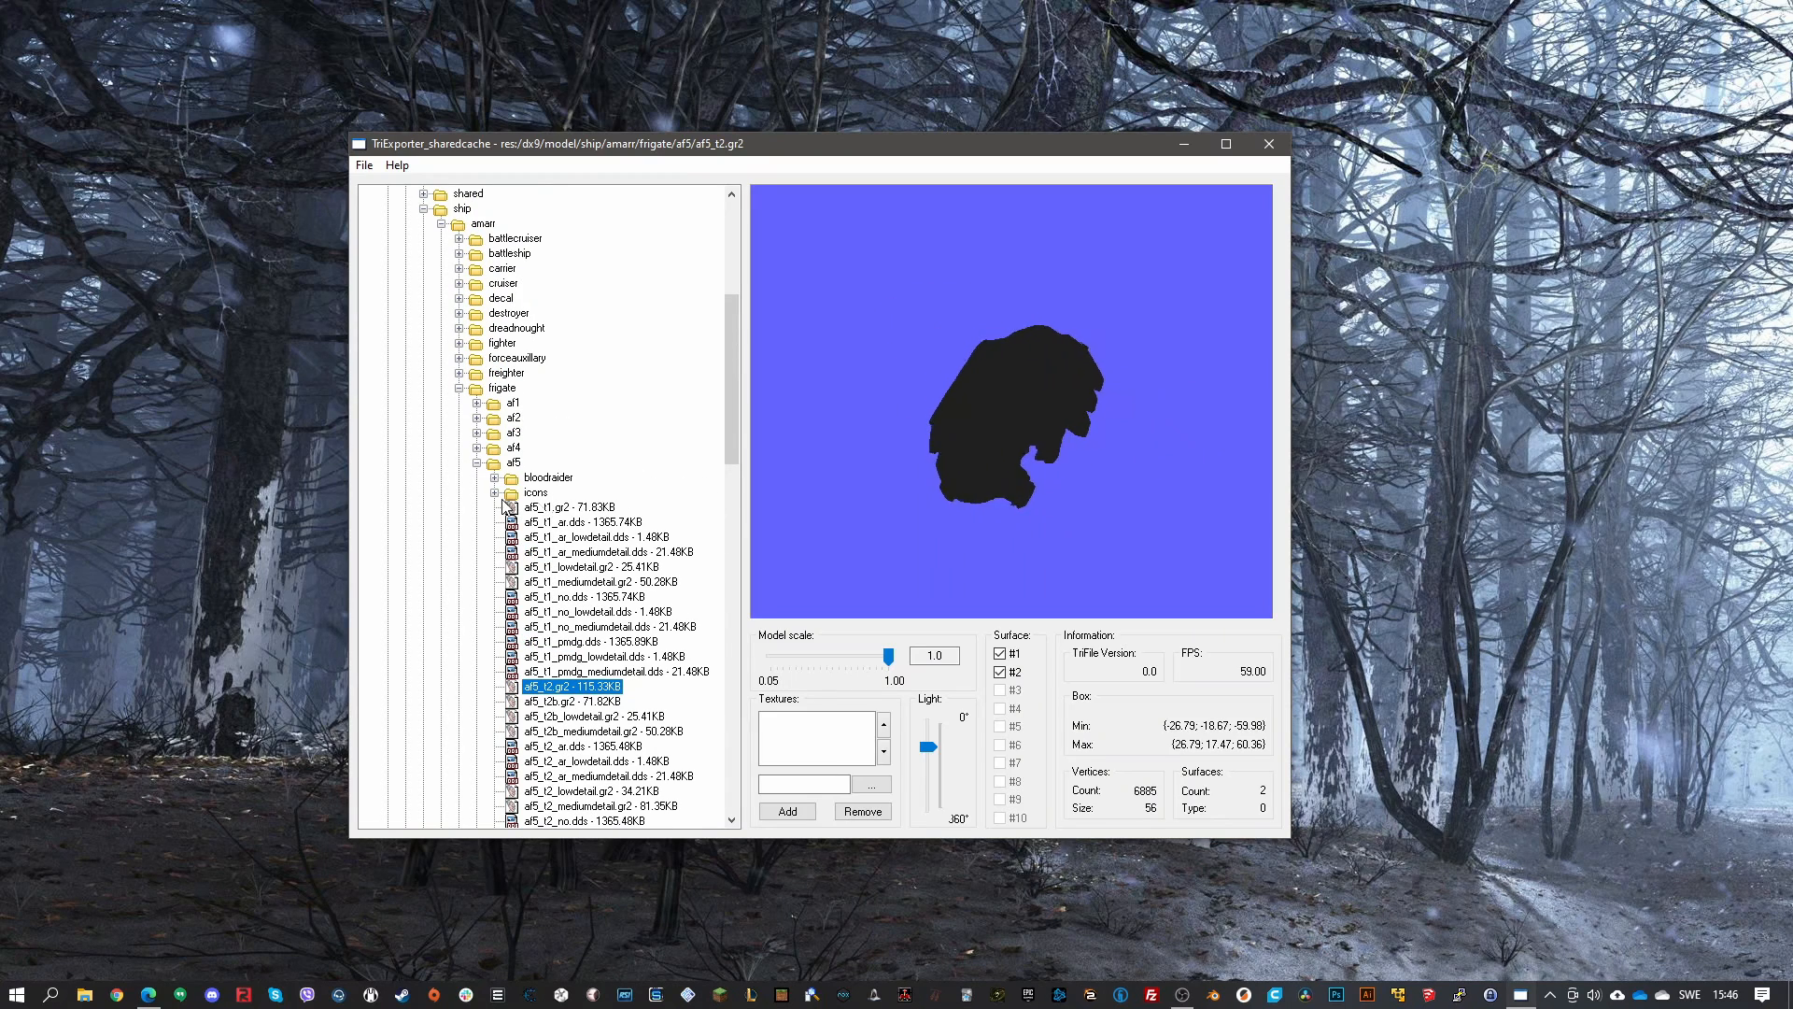
left_click(477, 464)
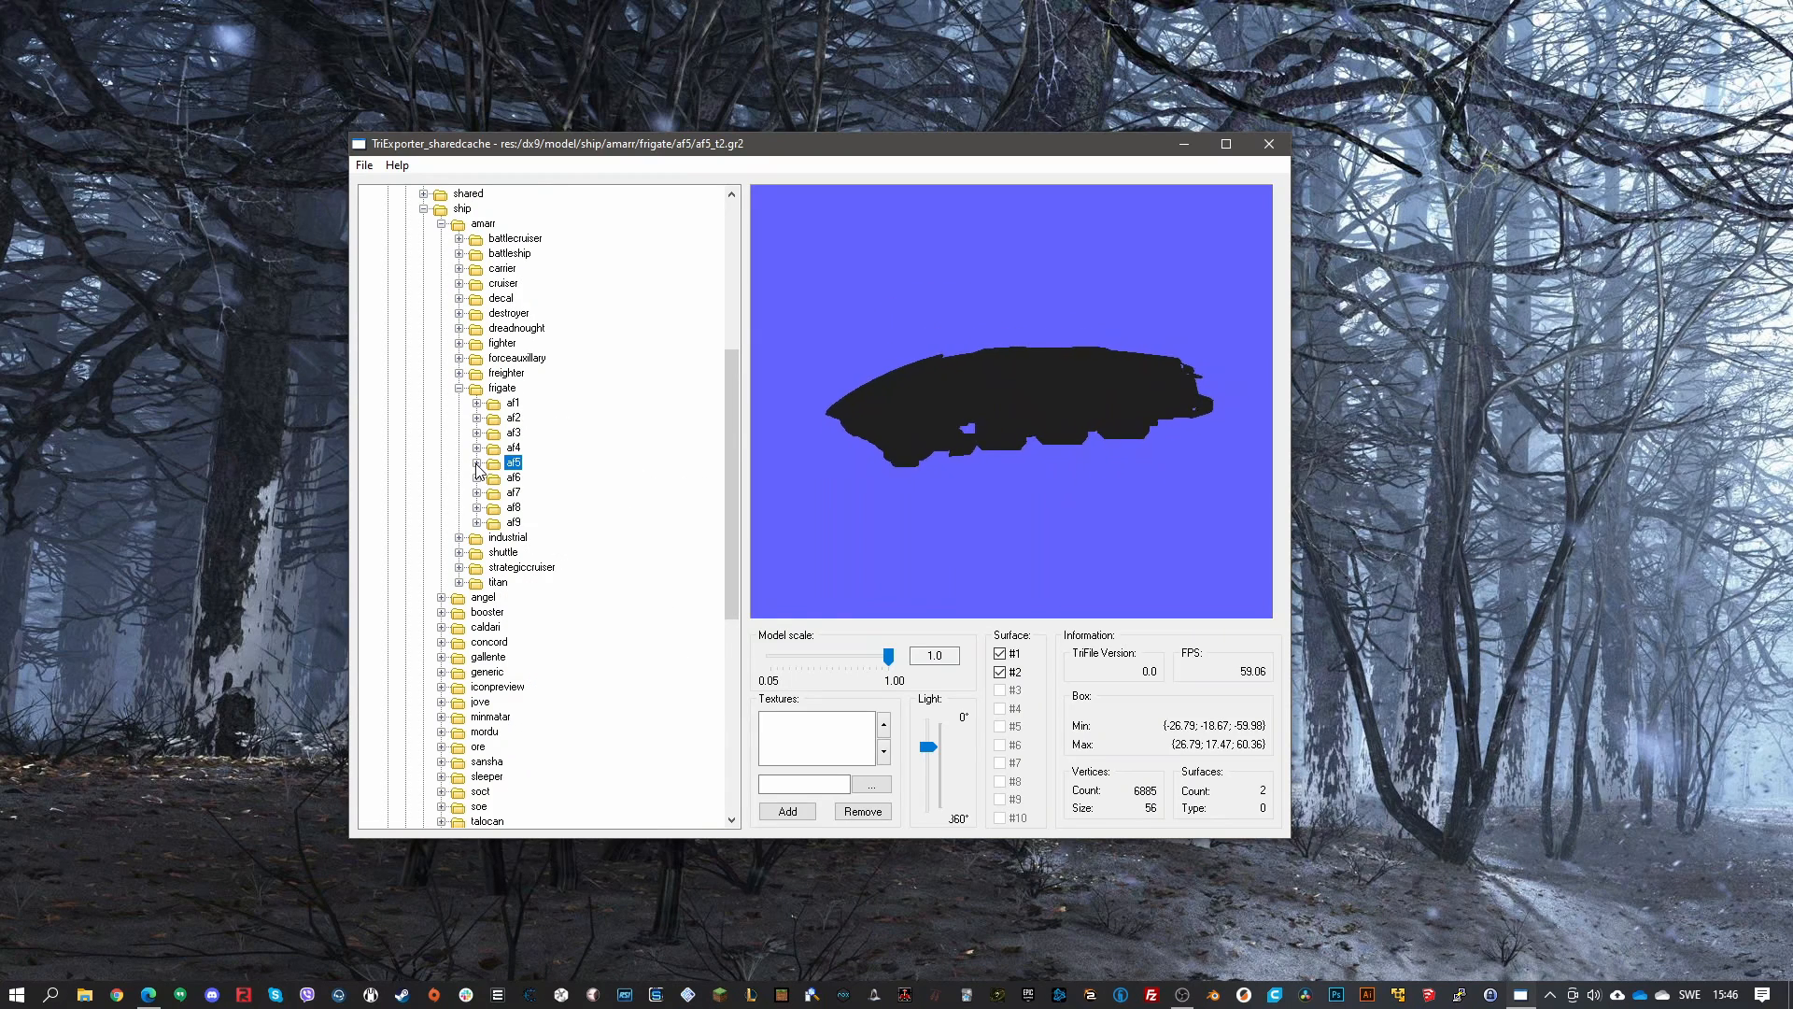
left_click(460, 388)
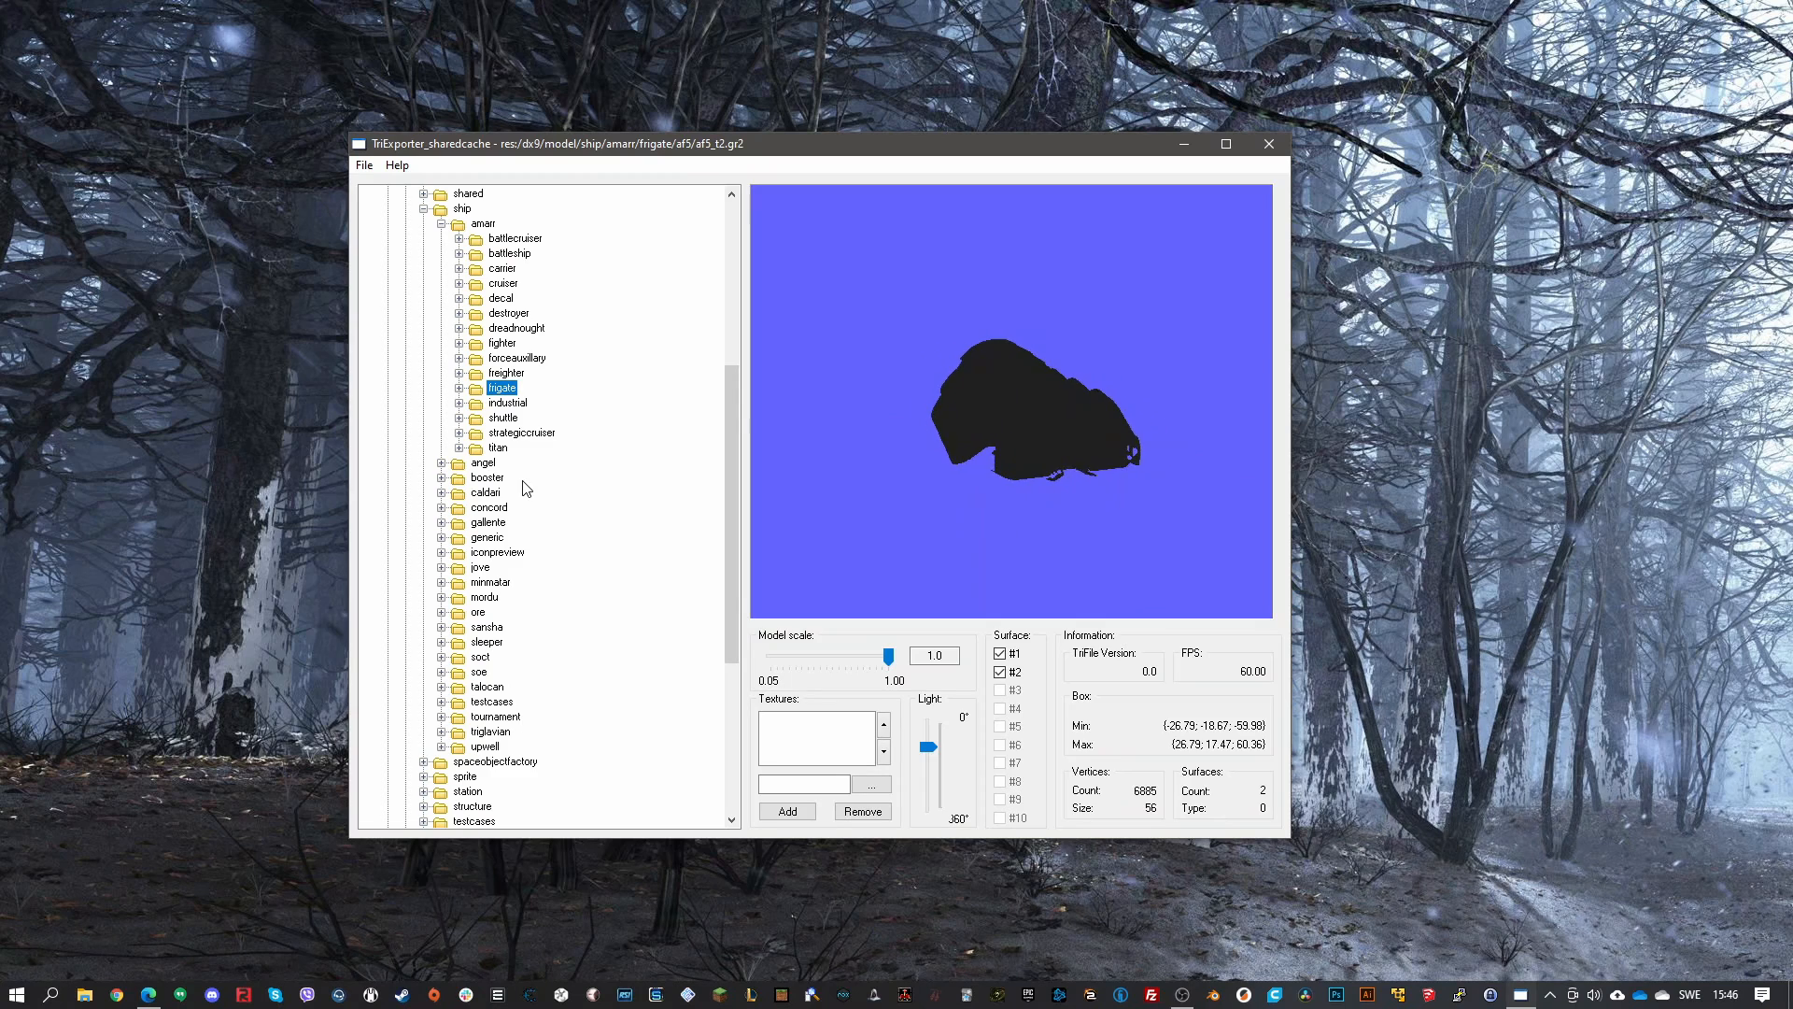
left_click(459, 478)
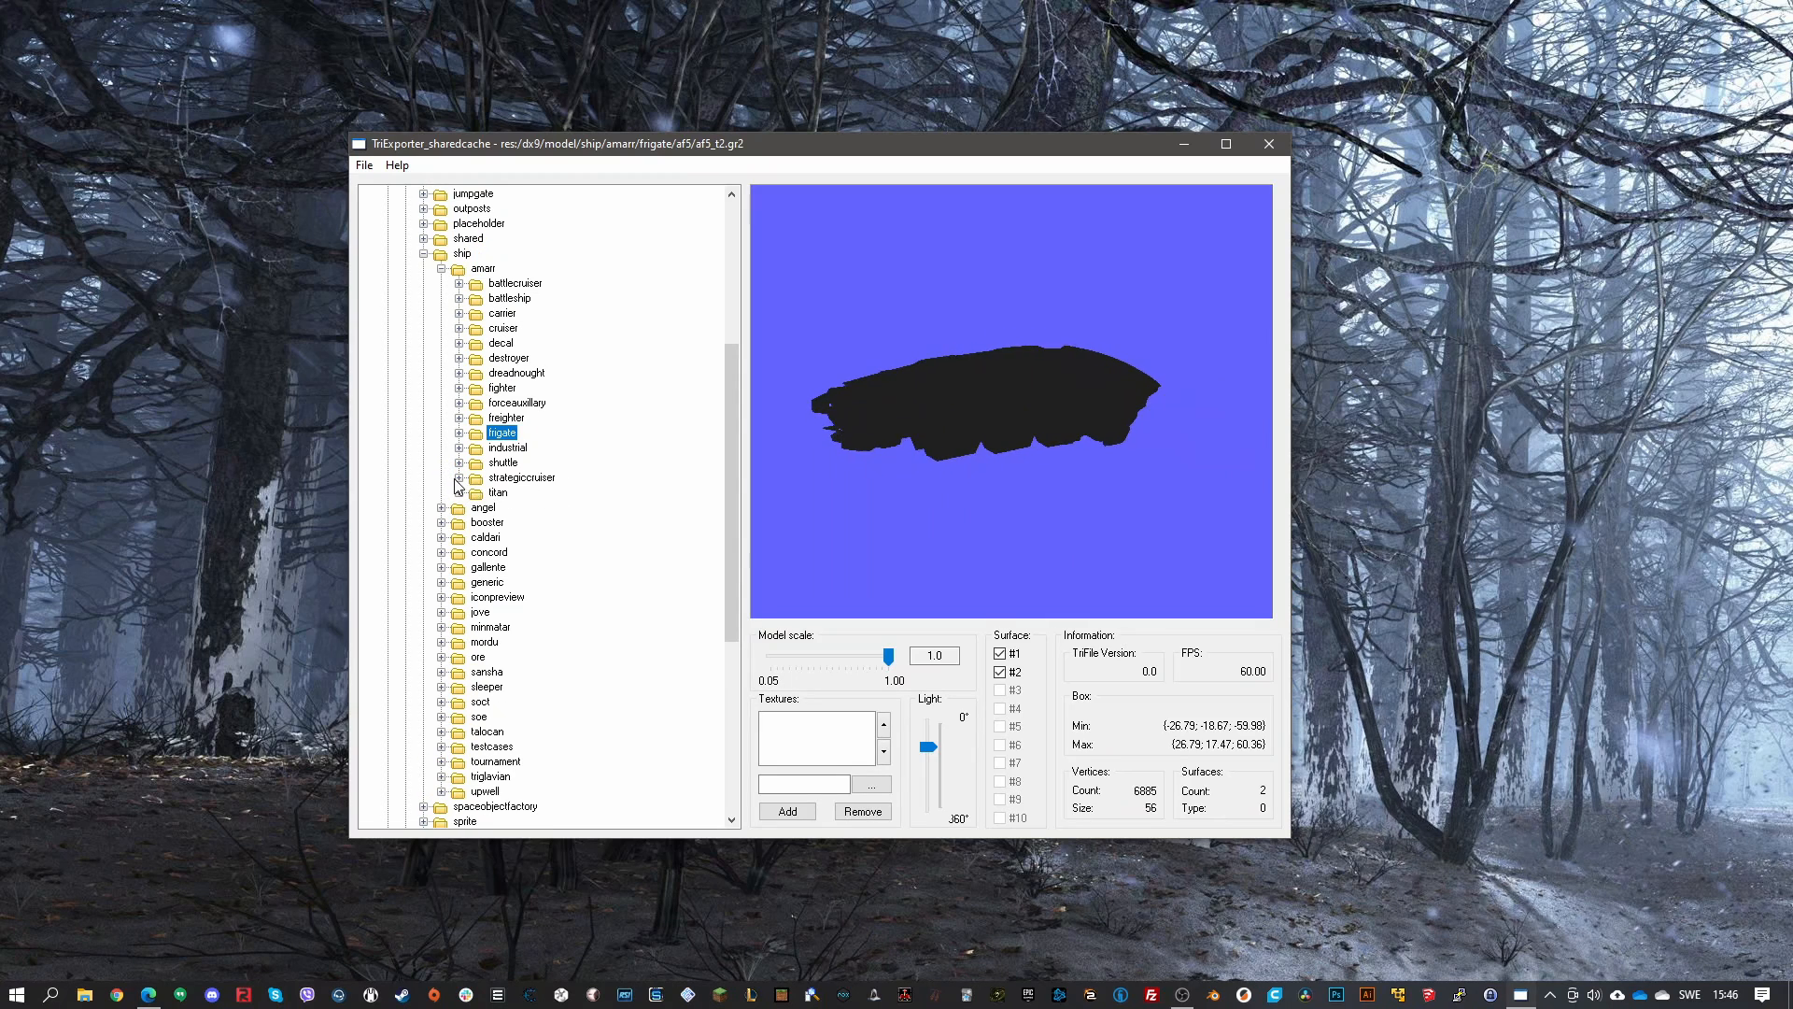
left_click(476, 492)
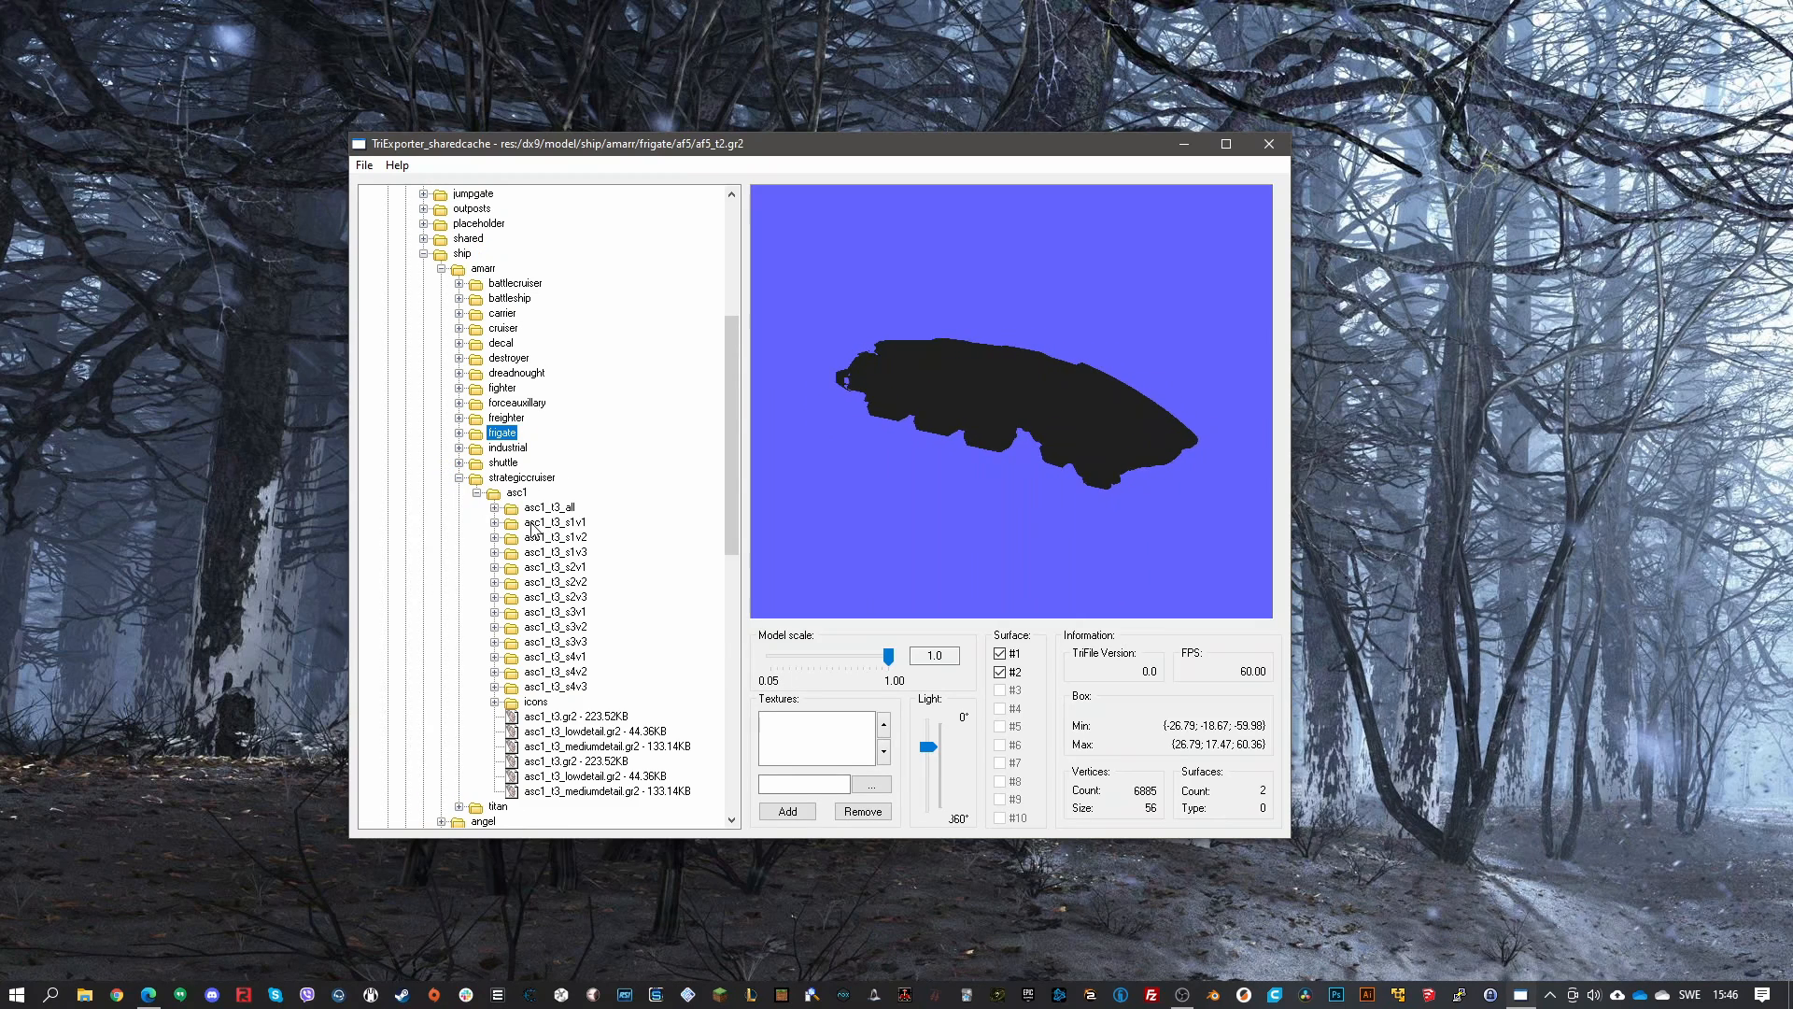
left_click(494, 507)
left_click(616, 210)
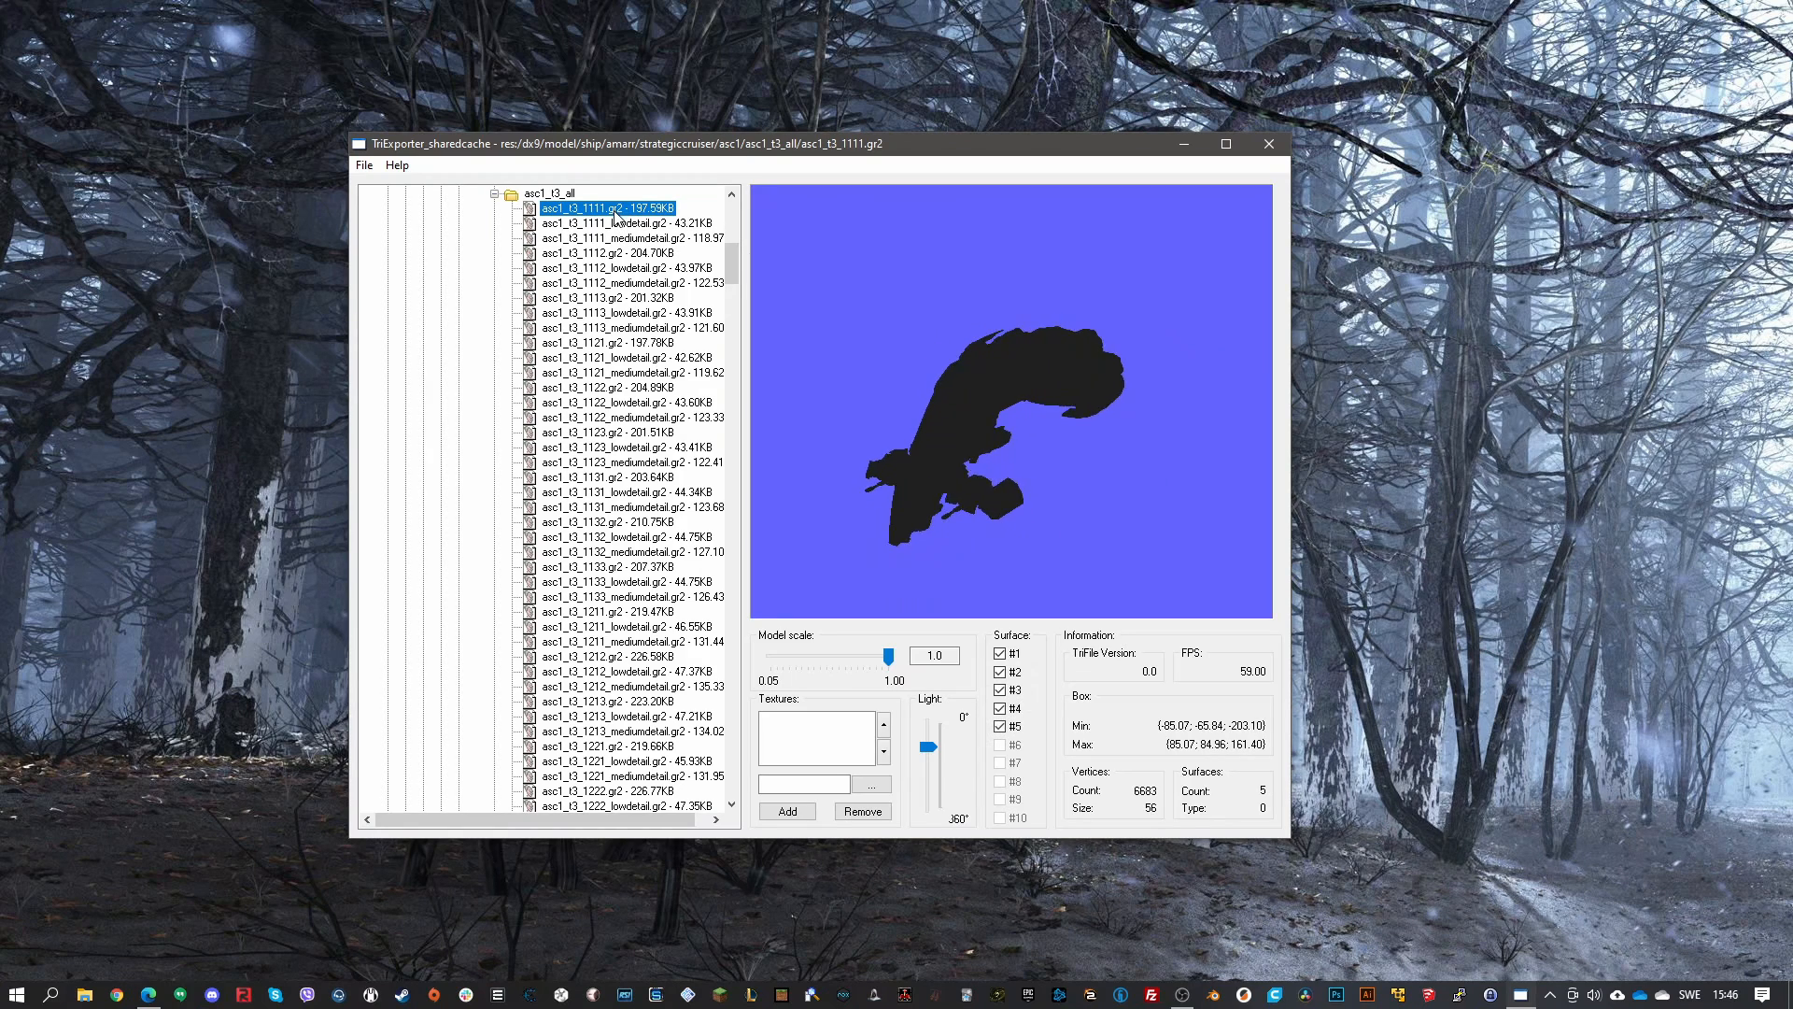
Preview the strategic cruiser variants asc1_t3_1123.gr2, asc1_t3_1132.gr2 and asc1_t3_1231.gr2
left_click(624, 434)
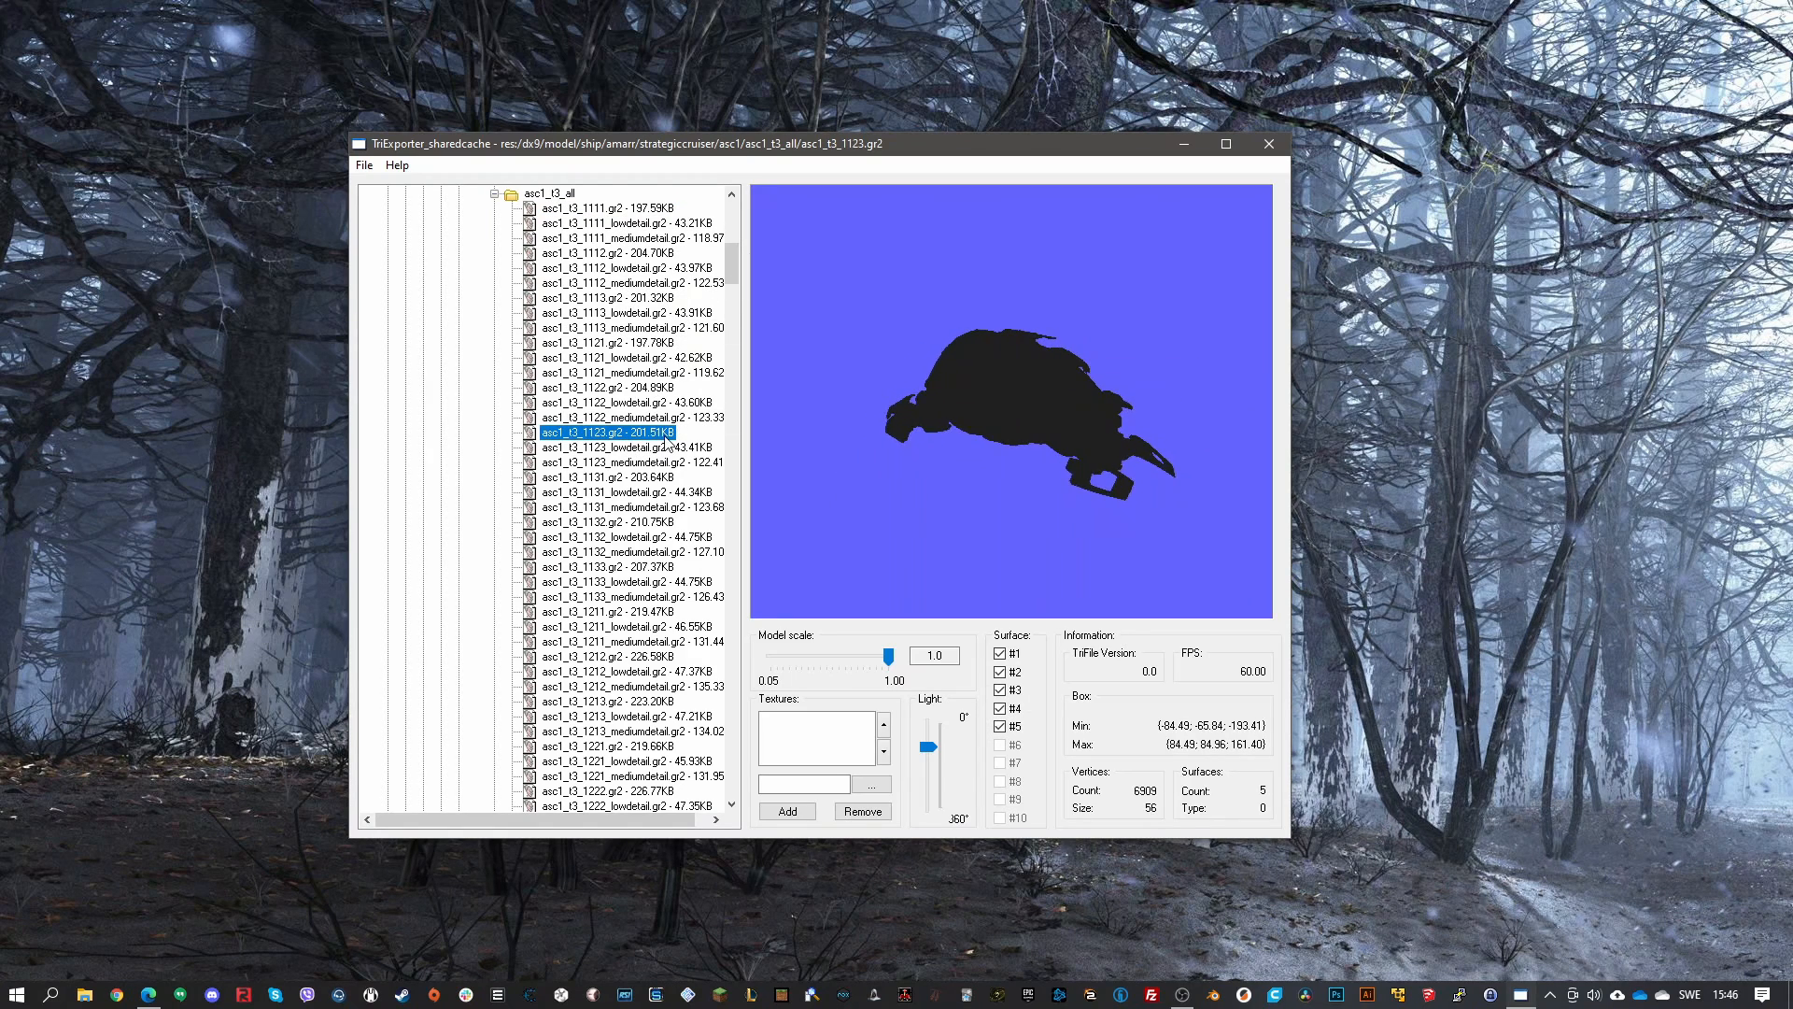
left_click(623, 521)
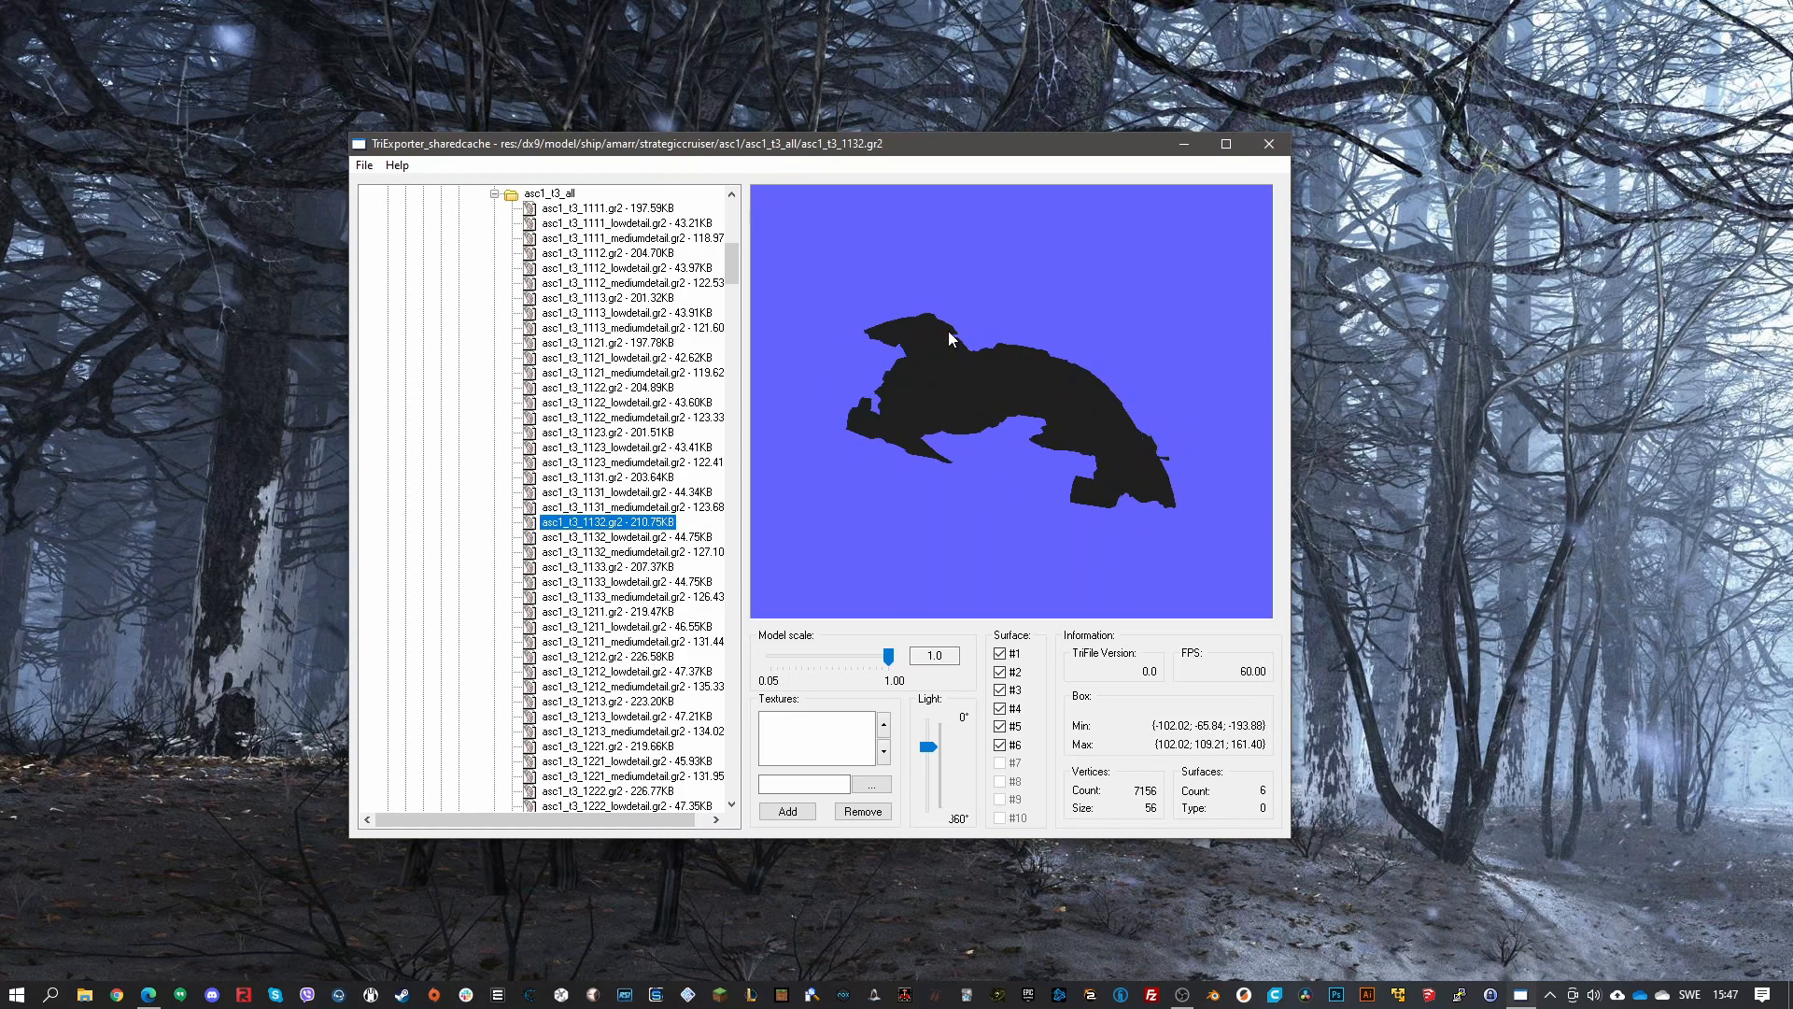
scroll(628, 523, "down", 5)
scroll(628, 523, "down", 1)
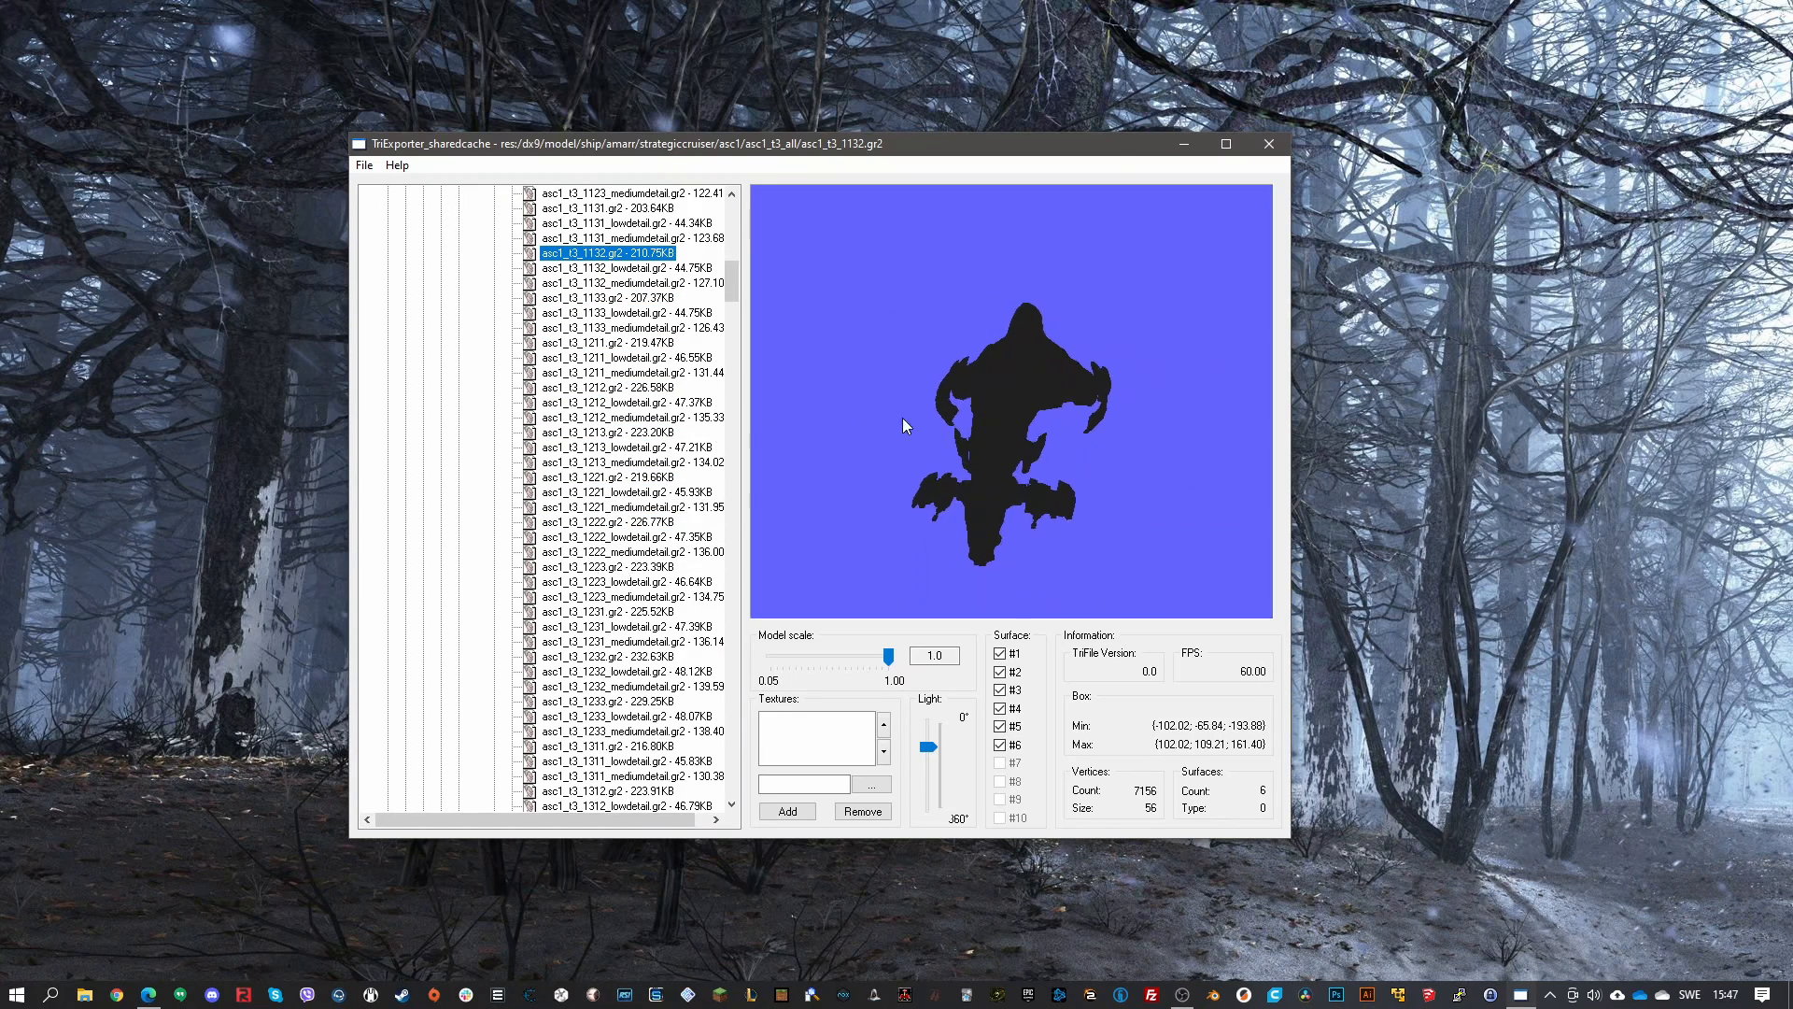
left_click(644, 612)
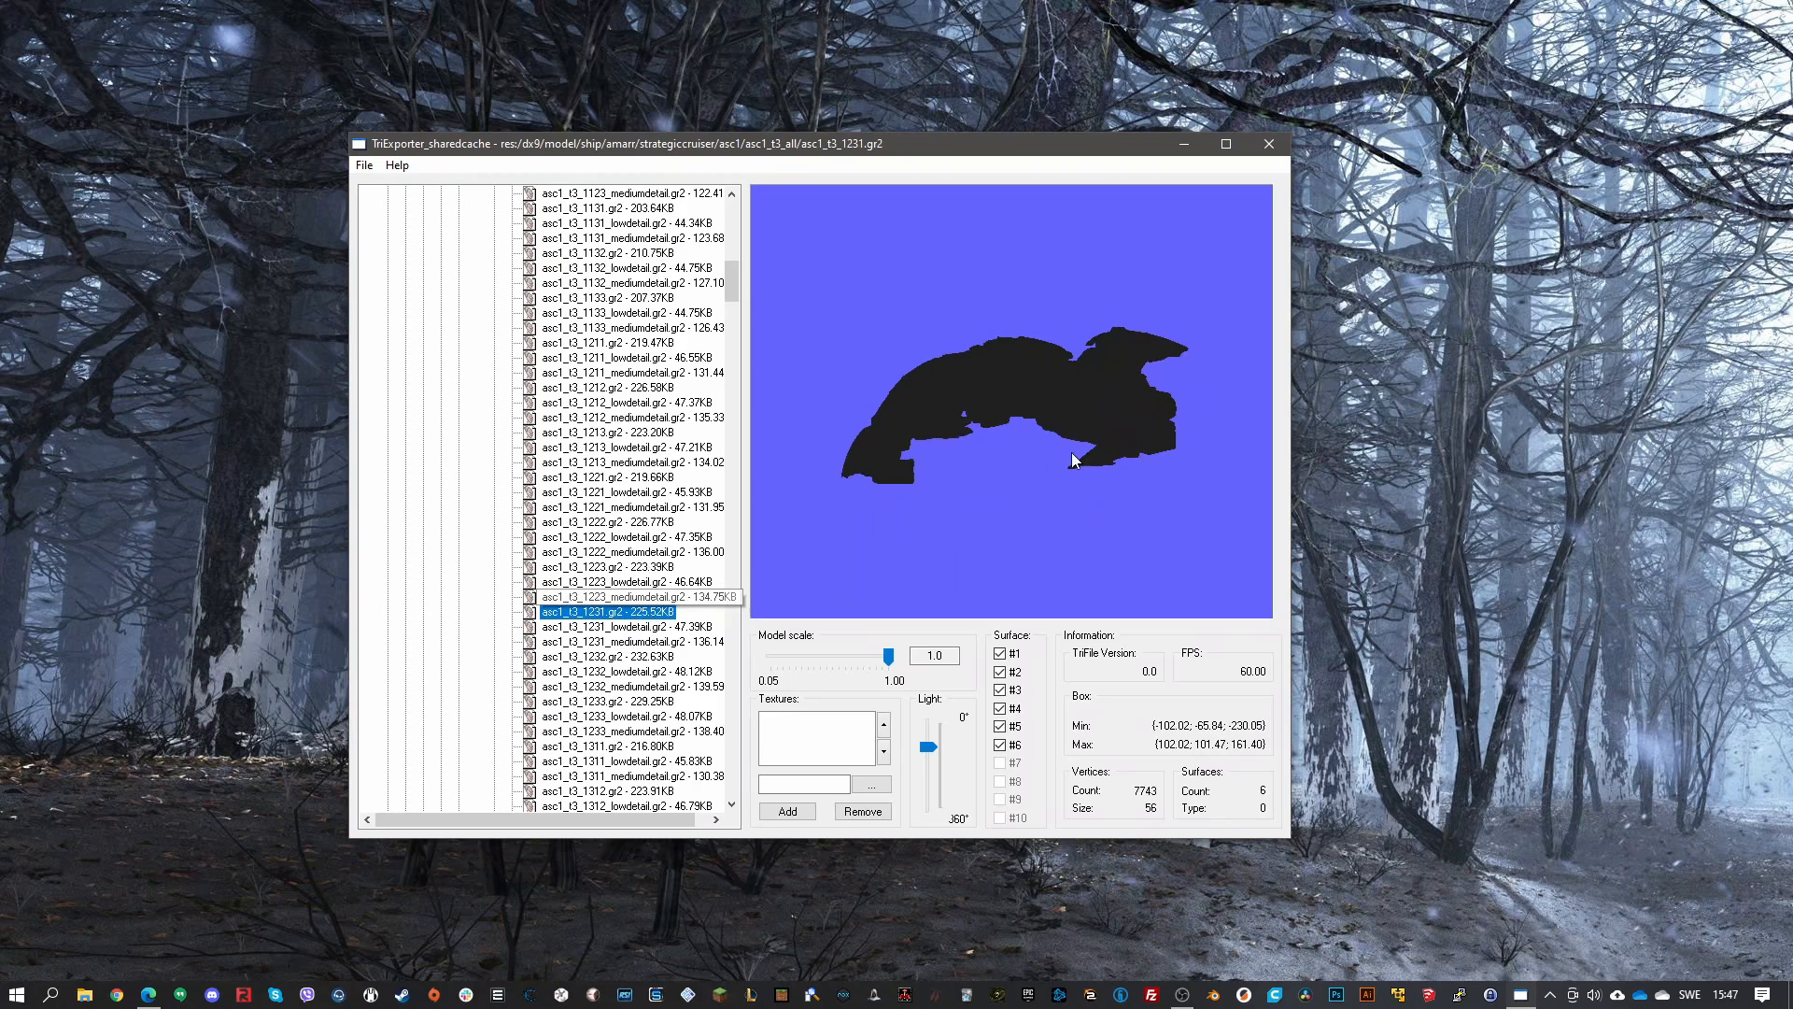
Collapse the asc1_t3_all, asc1, amarr and ship folders in the resource tree
scroll(509, 373, "up", 10)
left_click(494, 372)
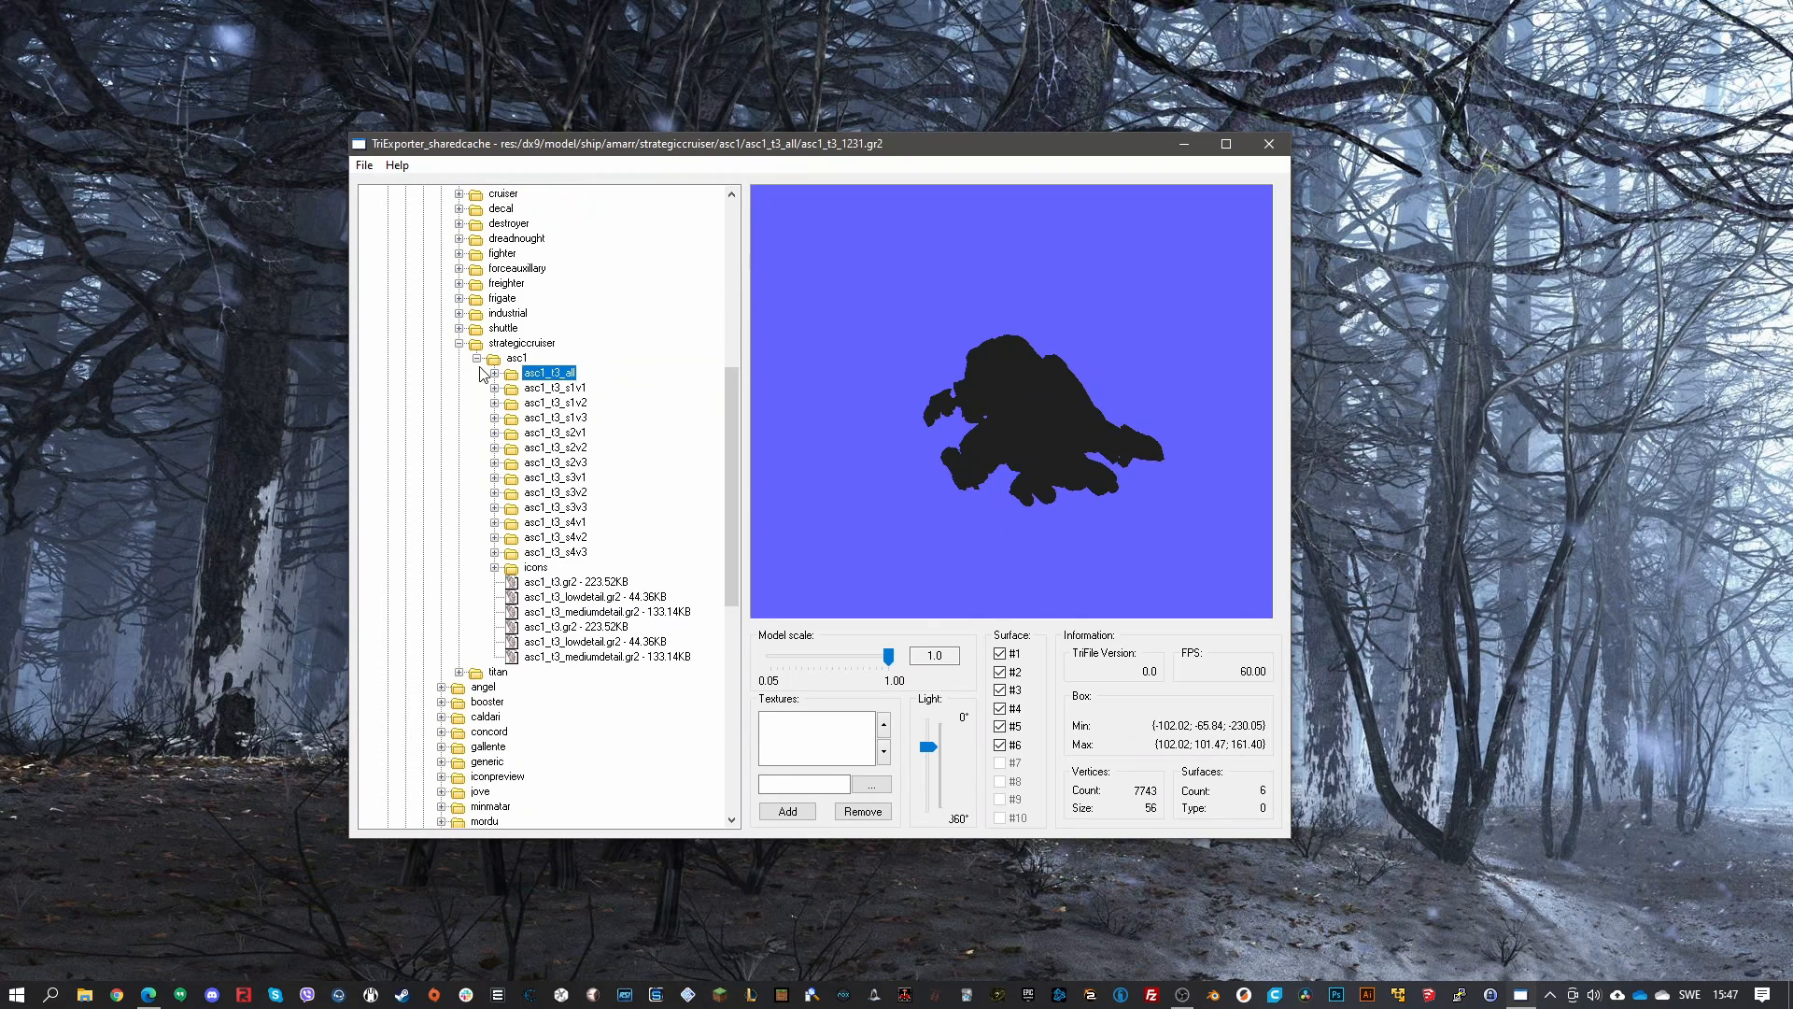
left_click(477, 357)
scroll(487, 368, "up", 4)
left_click(441, 313)
left_click(423, 298)
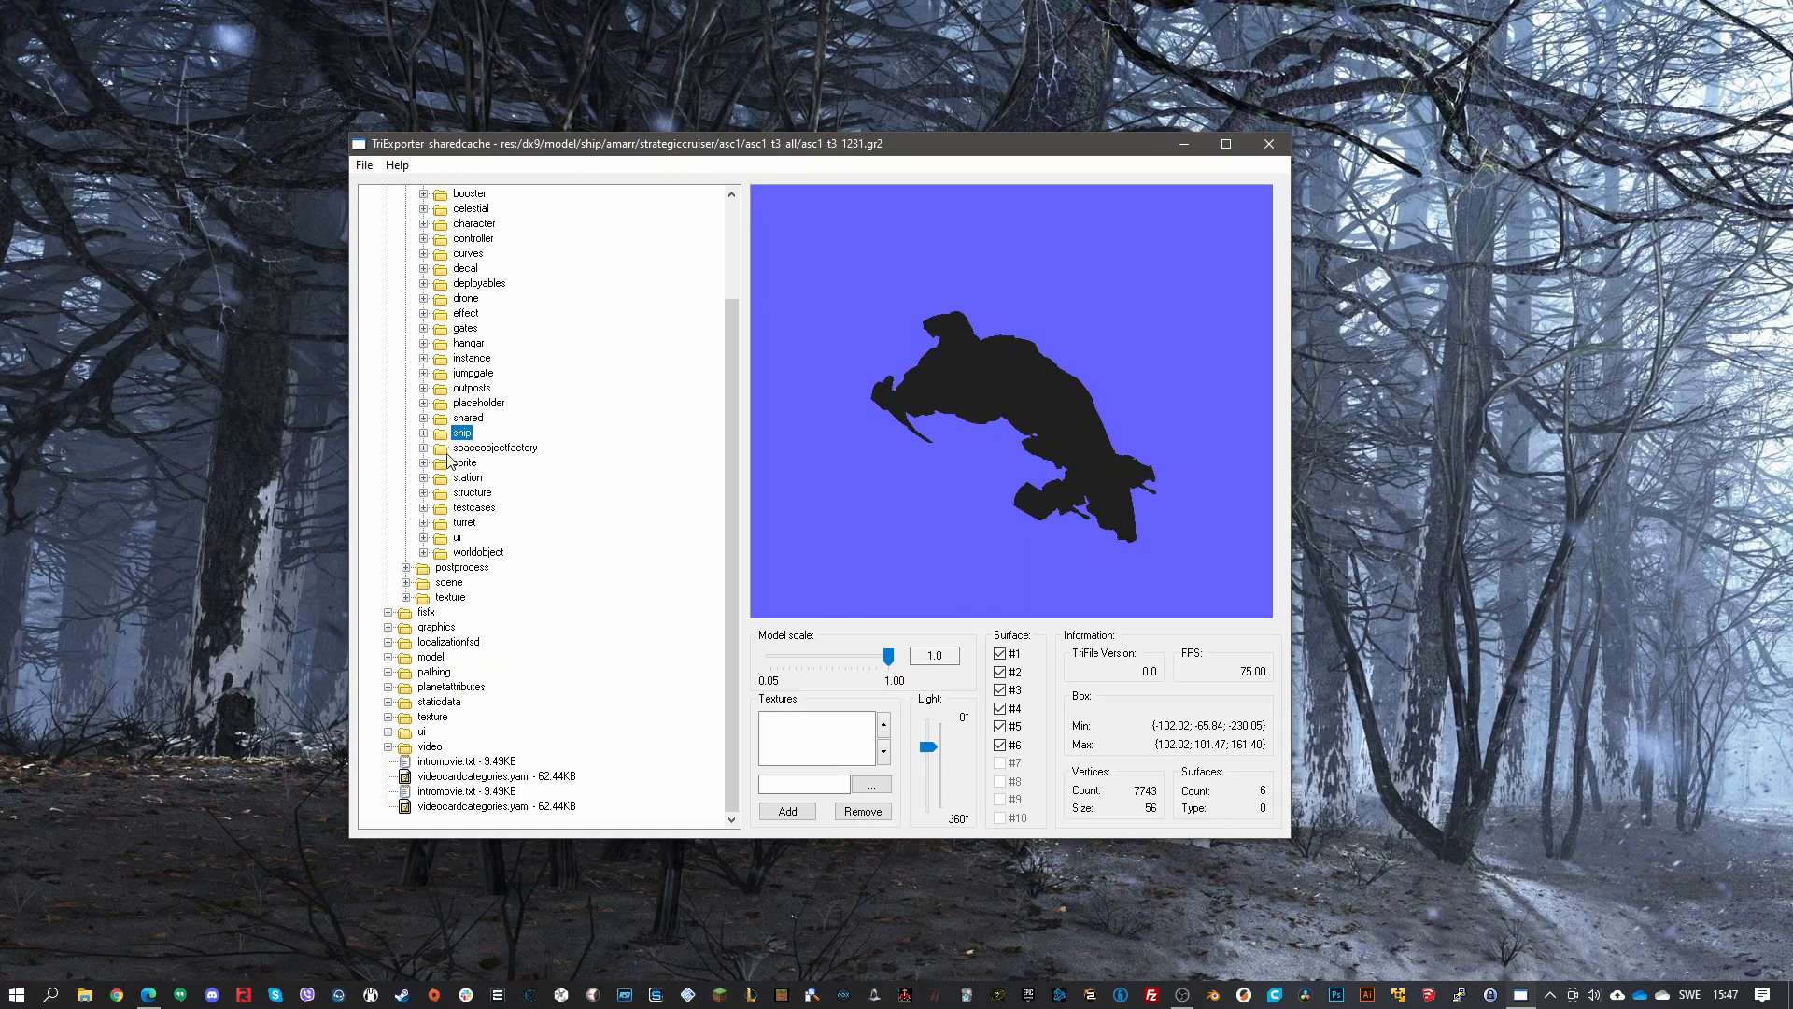
Preview the Amarr station model as1.gr2 from station/amarr/as1, and collapse the station folder
left_click(423, 478)
left_click(441, 492)
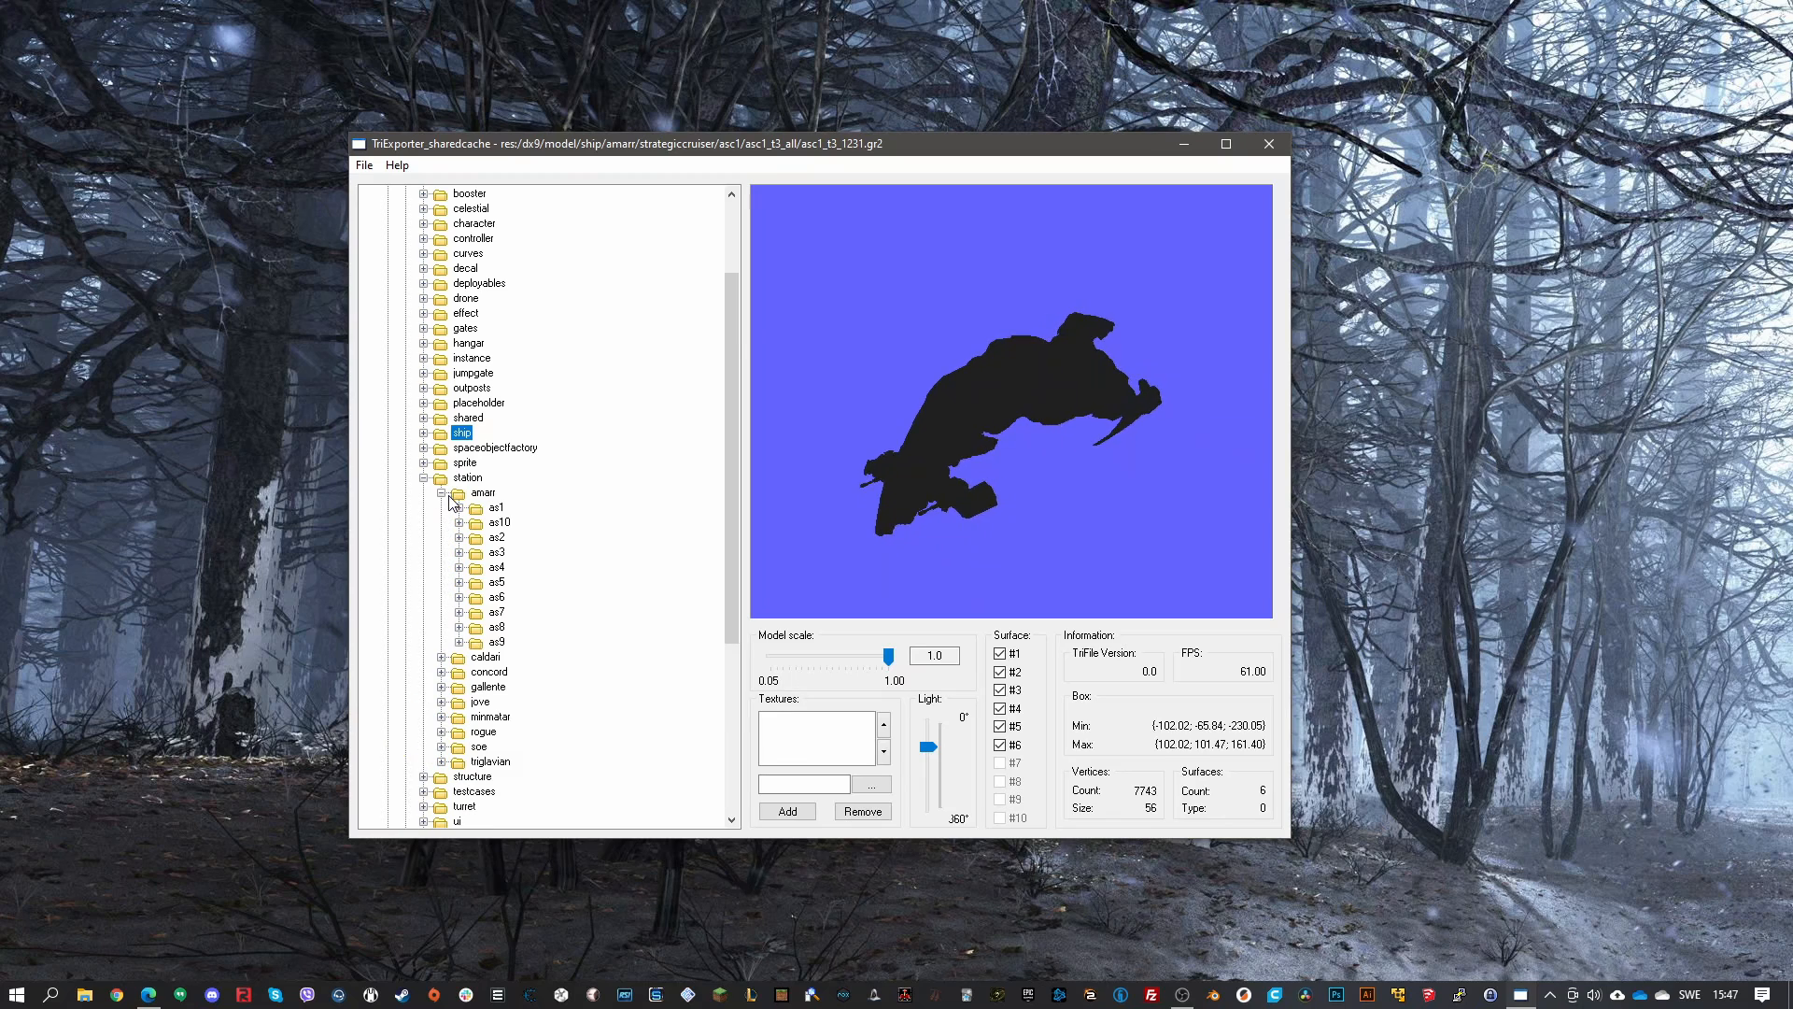
left_click(458, 507)
left_click(548, 462)
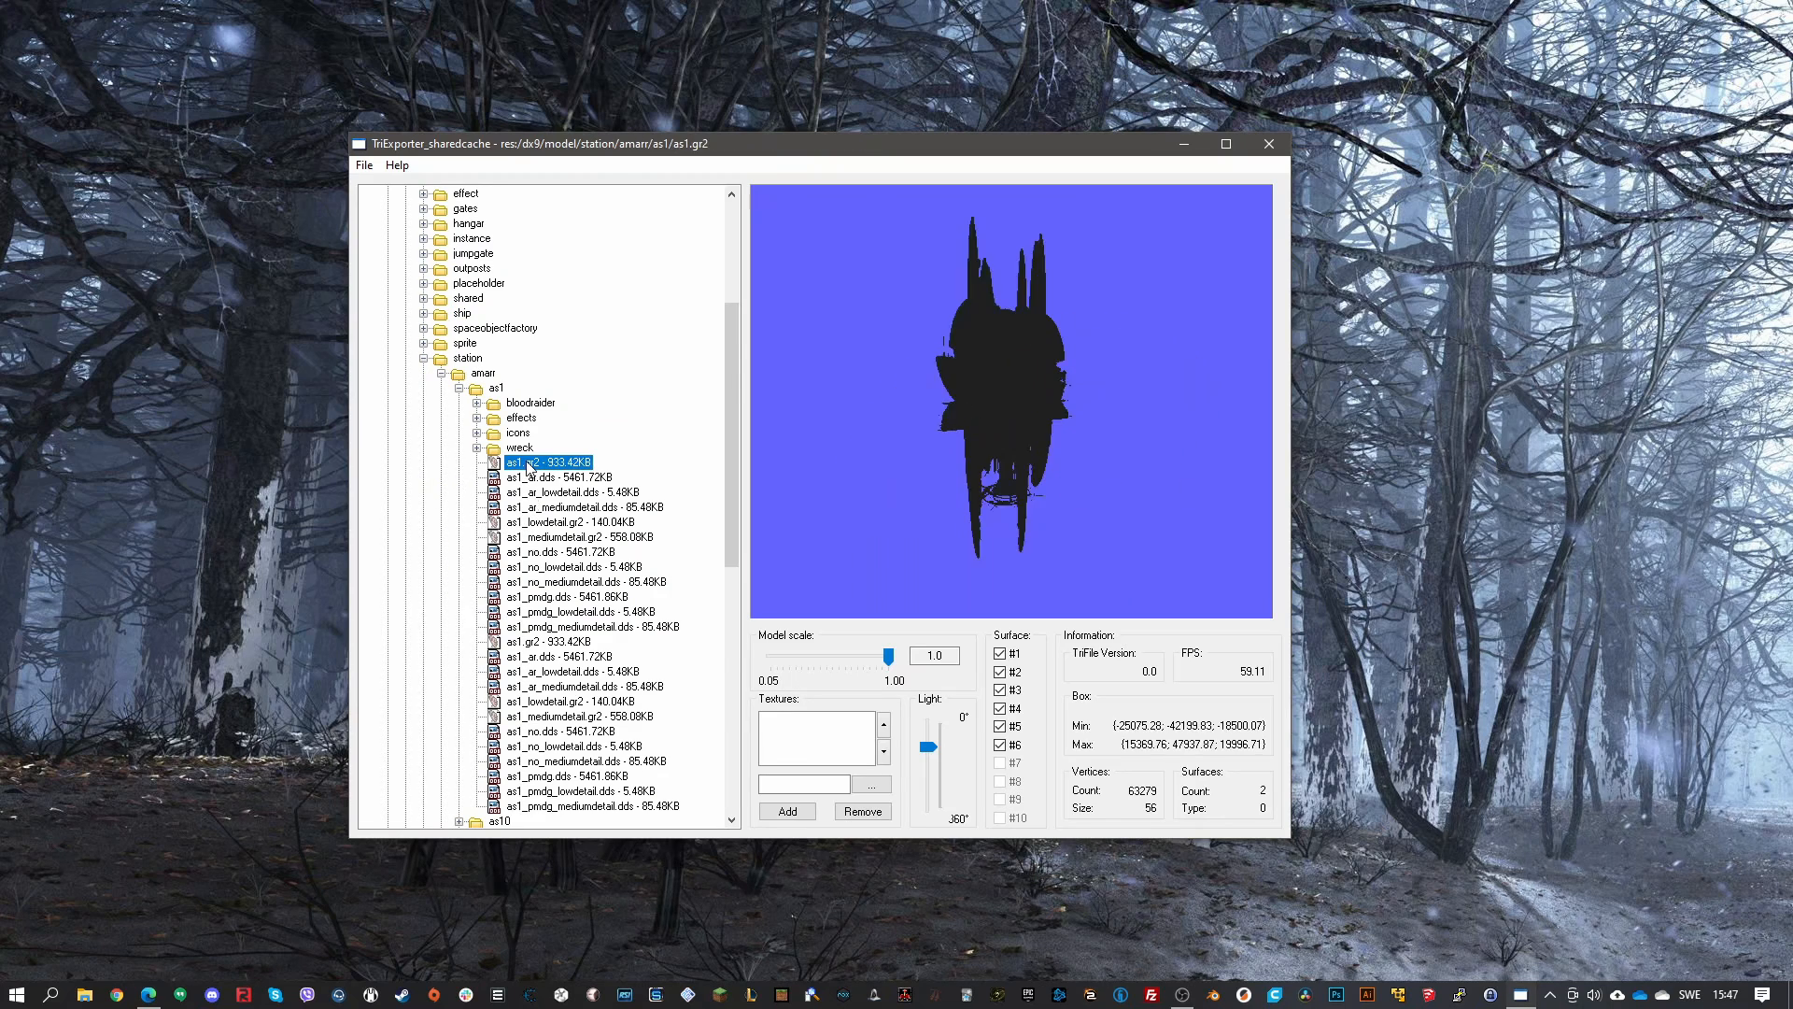
left_click(441, 373)
left_click(423, 358)
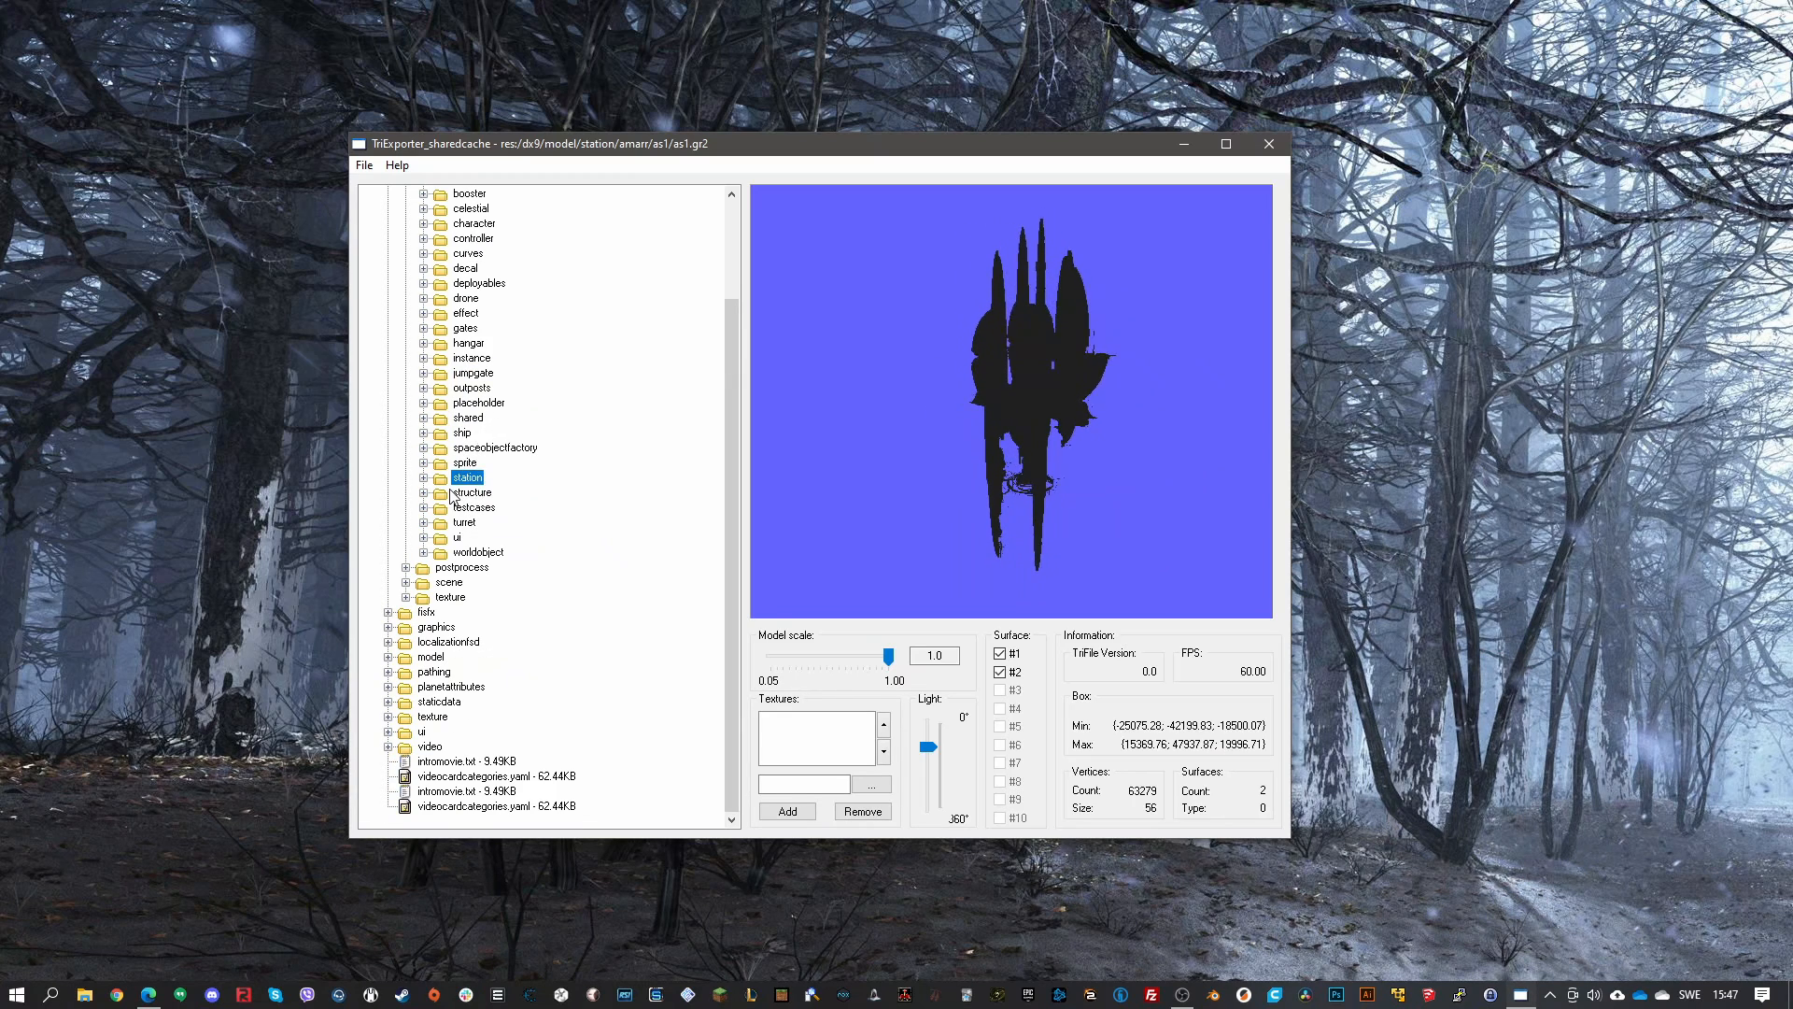
Preview the Amarr jump gate model abg.gr2 from jumpgate/amarr/abg, collapse the jumpgate folder, and close TriExporter
left_click(423, 372)
left_click(459, 403)
left_click(512, 461)
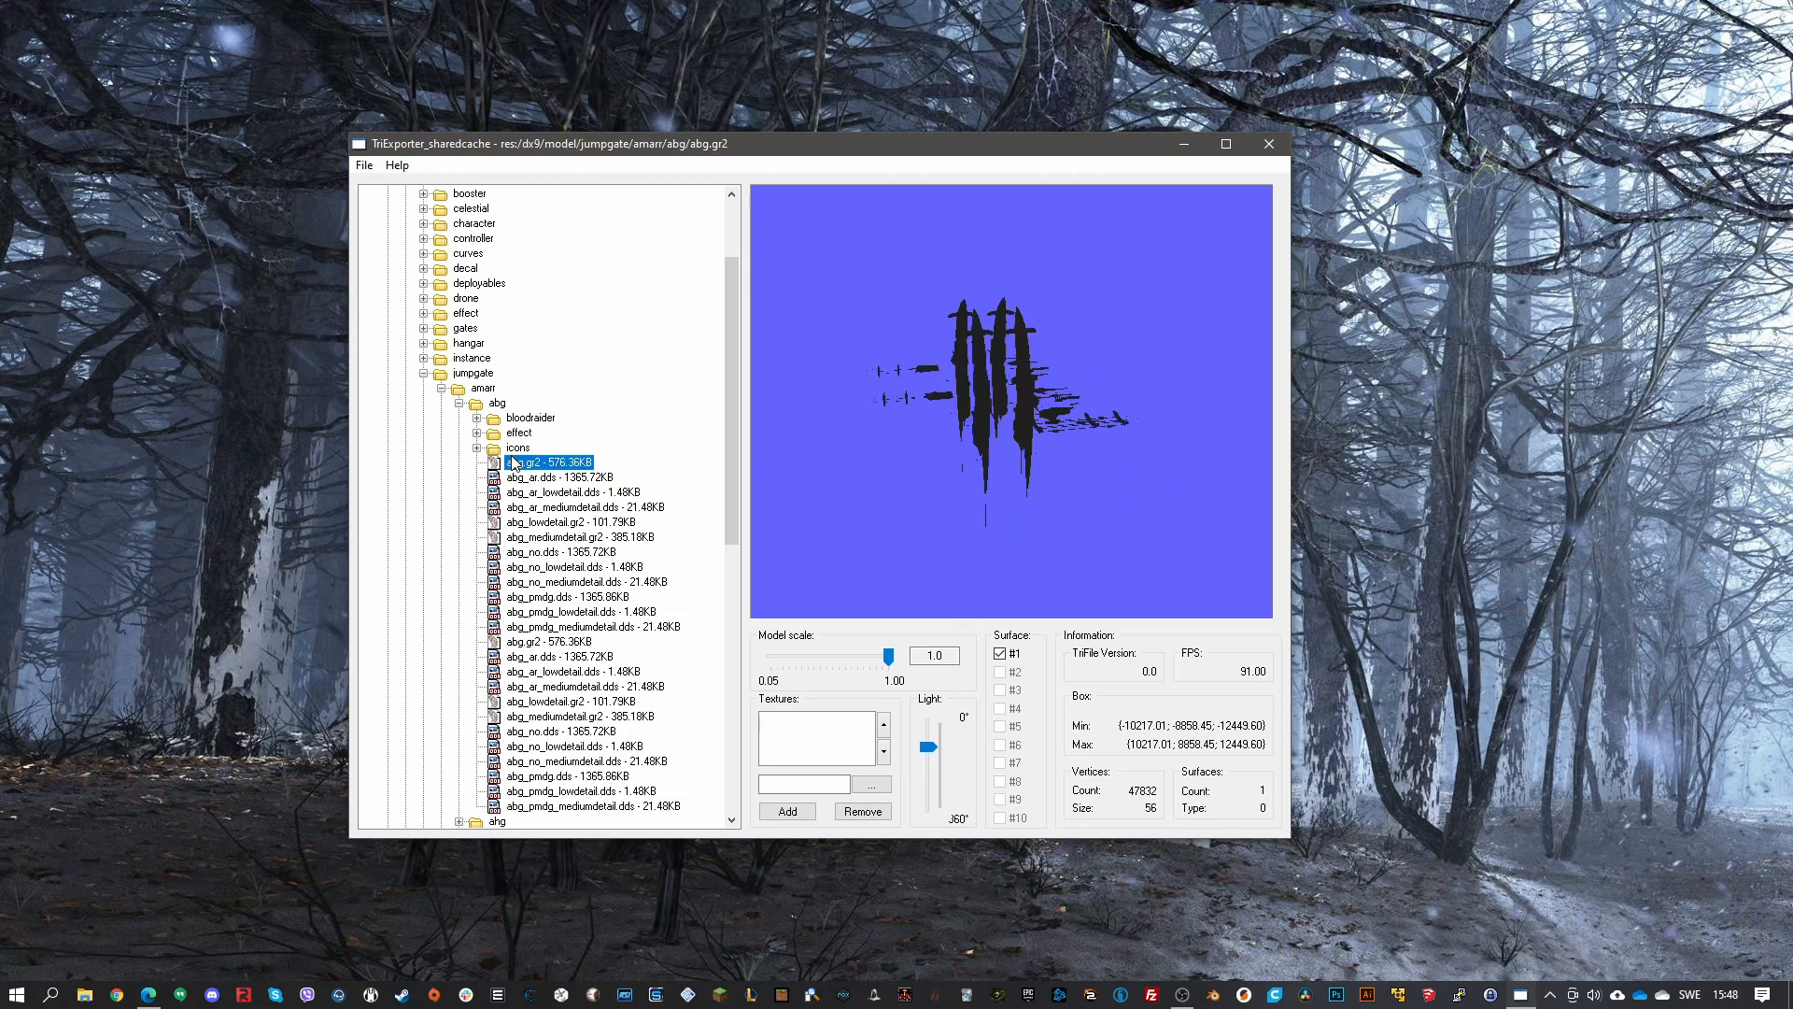
left_click(441, 387)
left_click(423, 374)
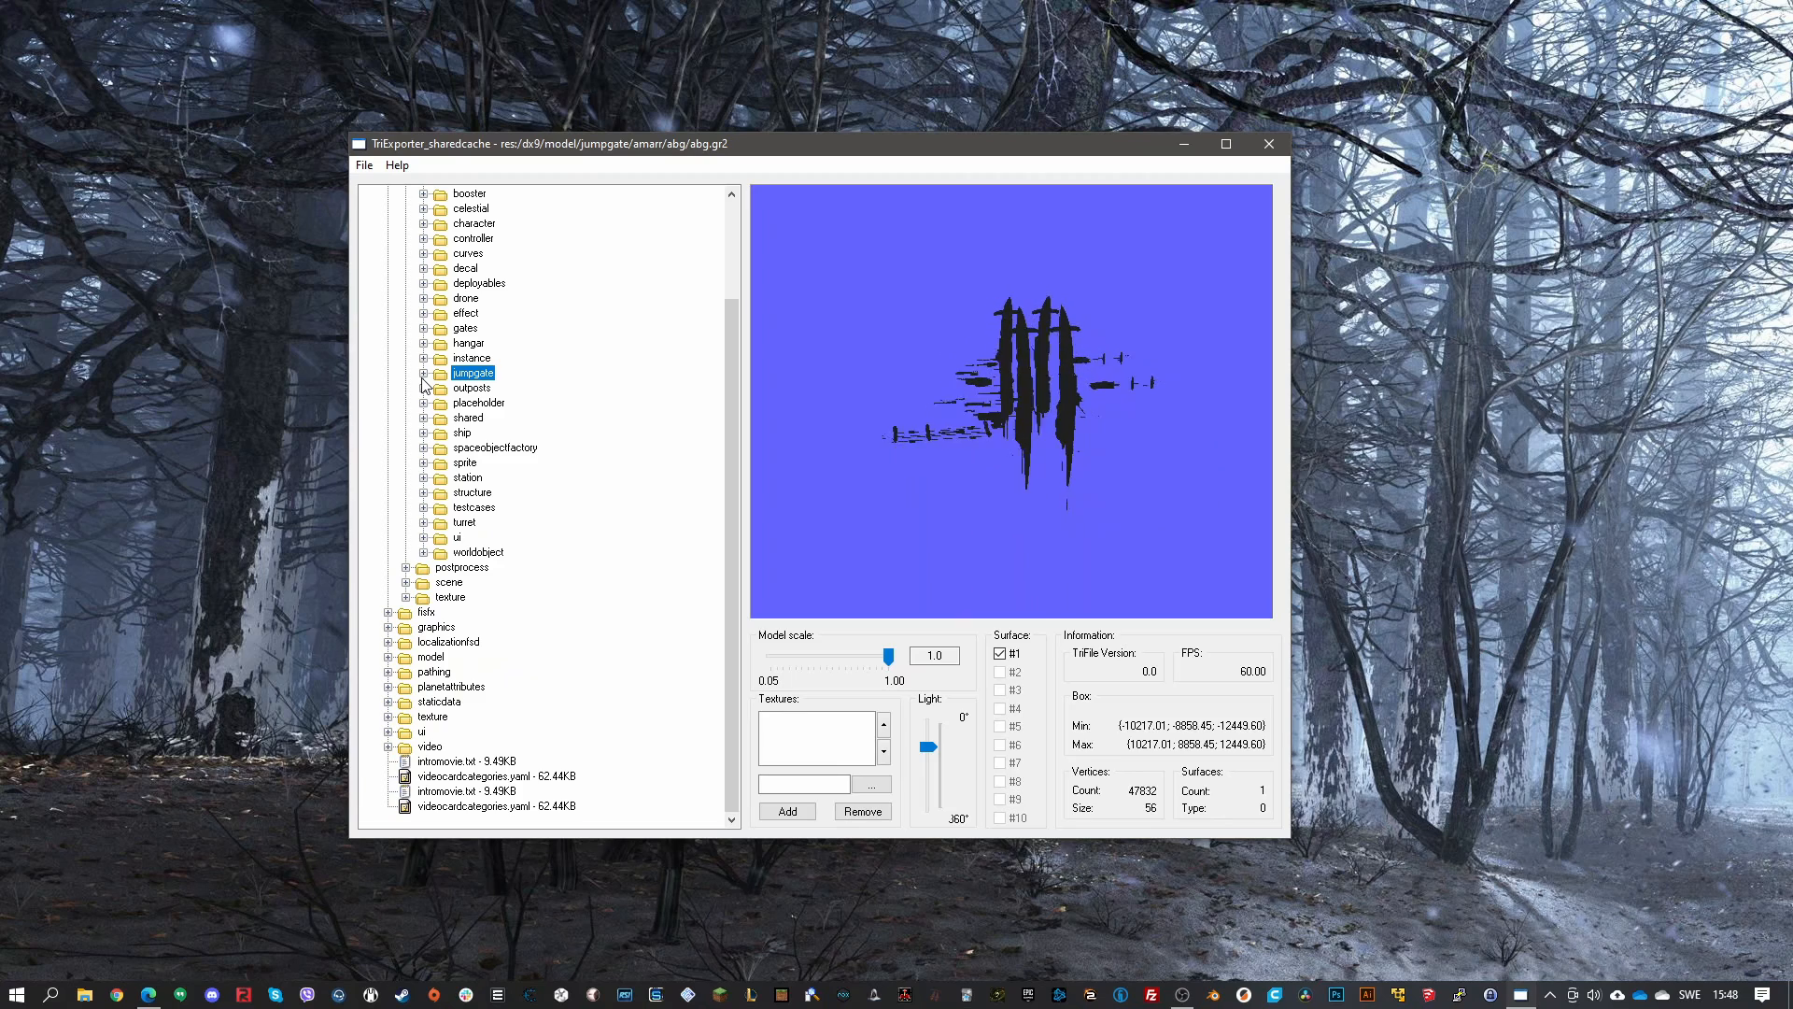
left_click(1268, 144)
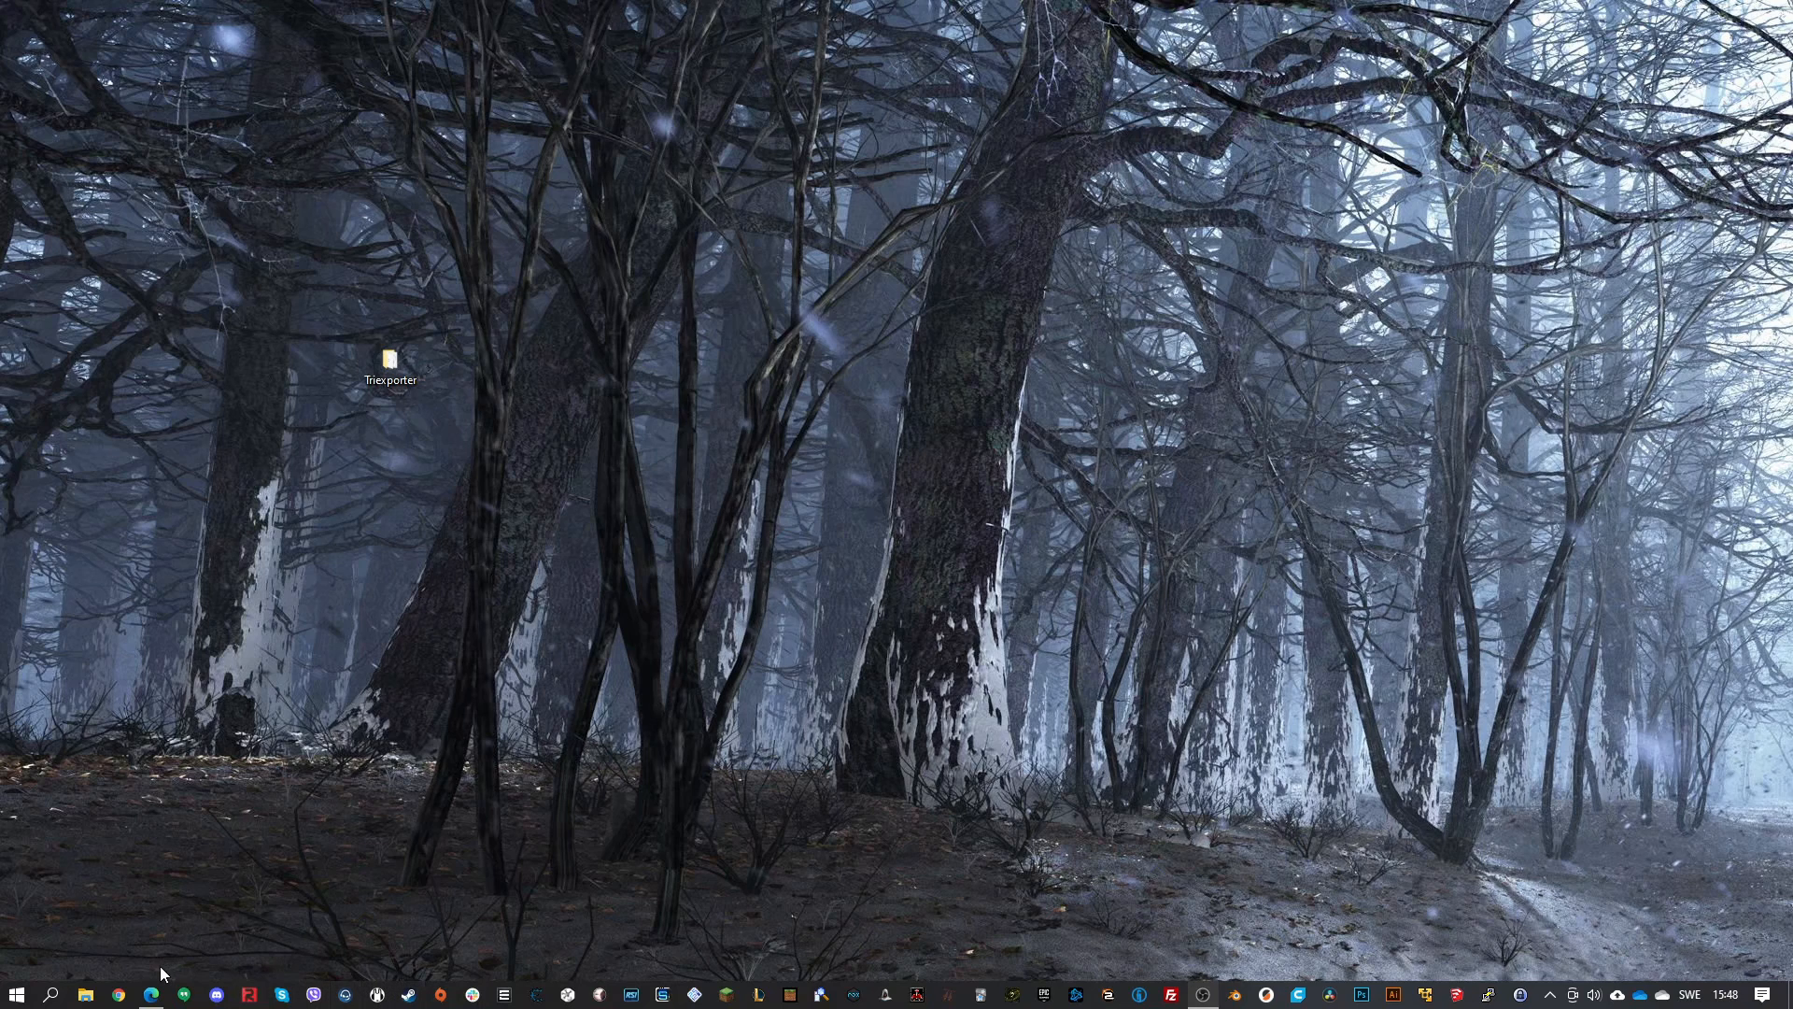
Switch to the browser, search the web for "netfabb" in the Purifier tab, and close the Inquisitor tab
left_click(151, 995)
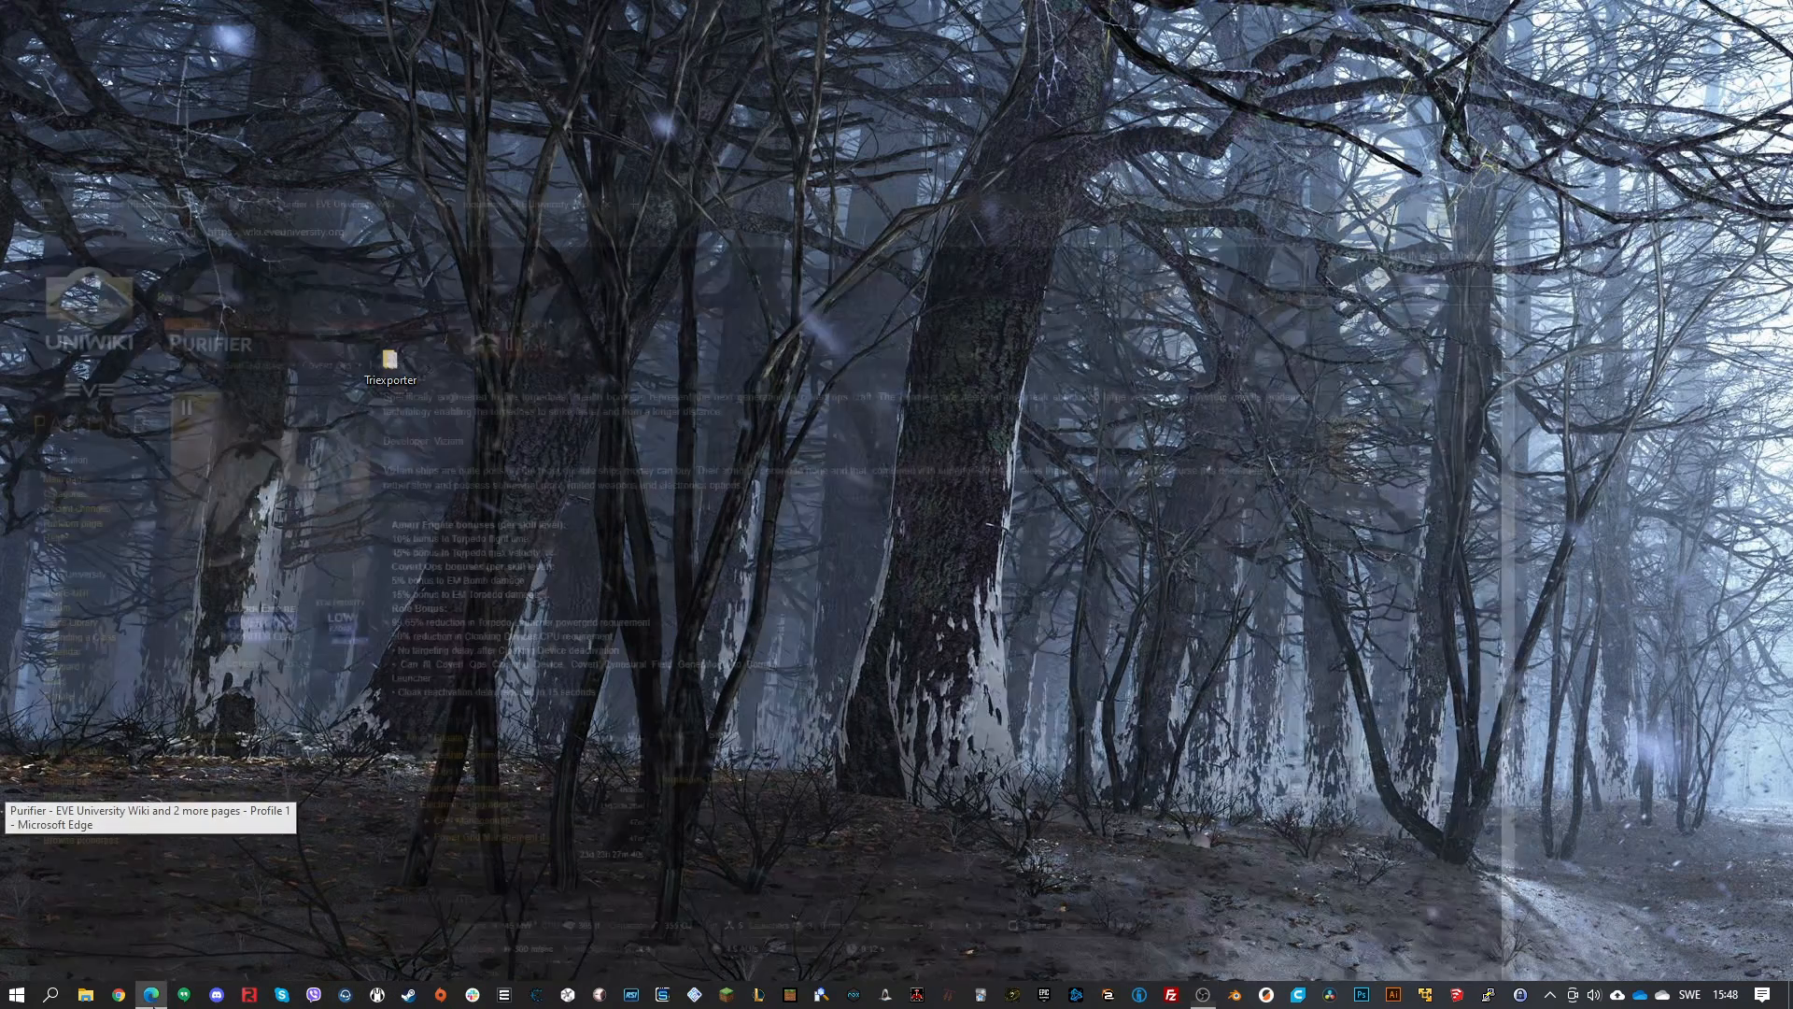
left_click(530, 52)
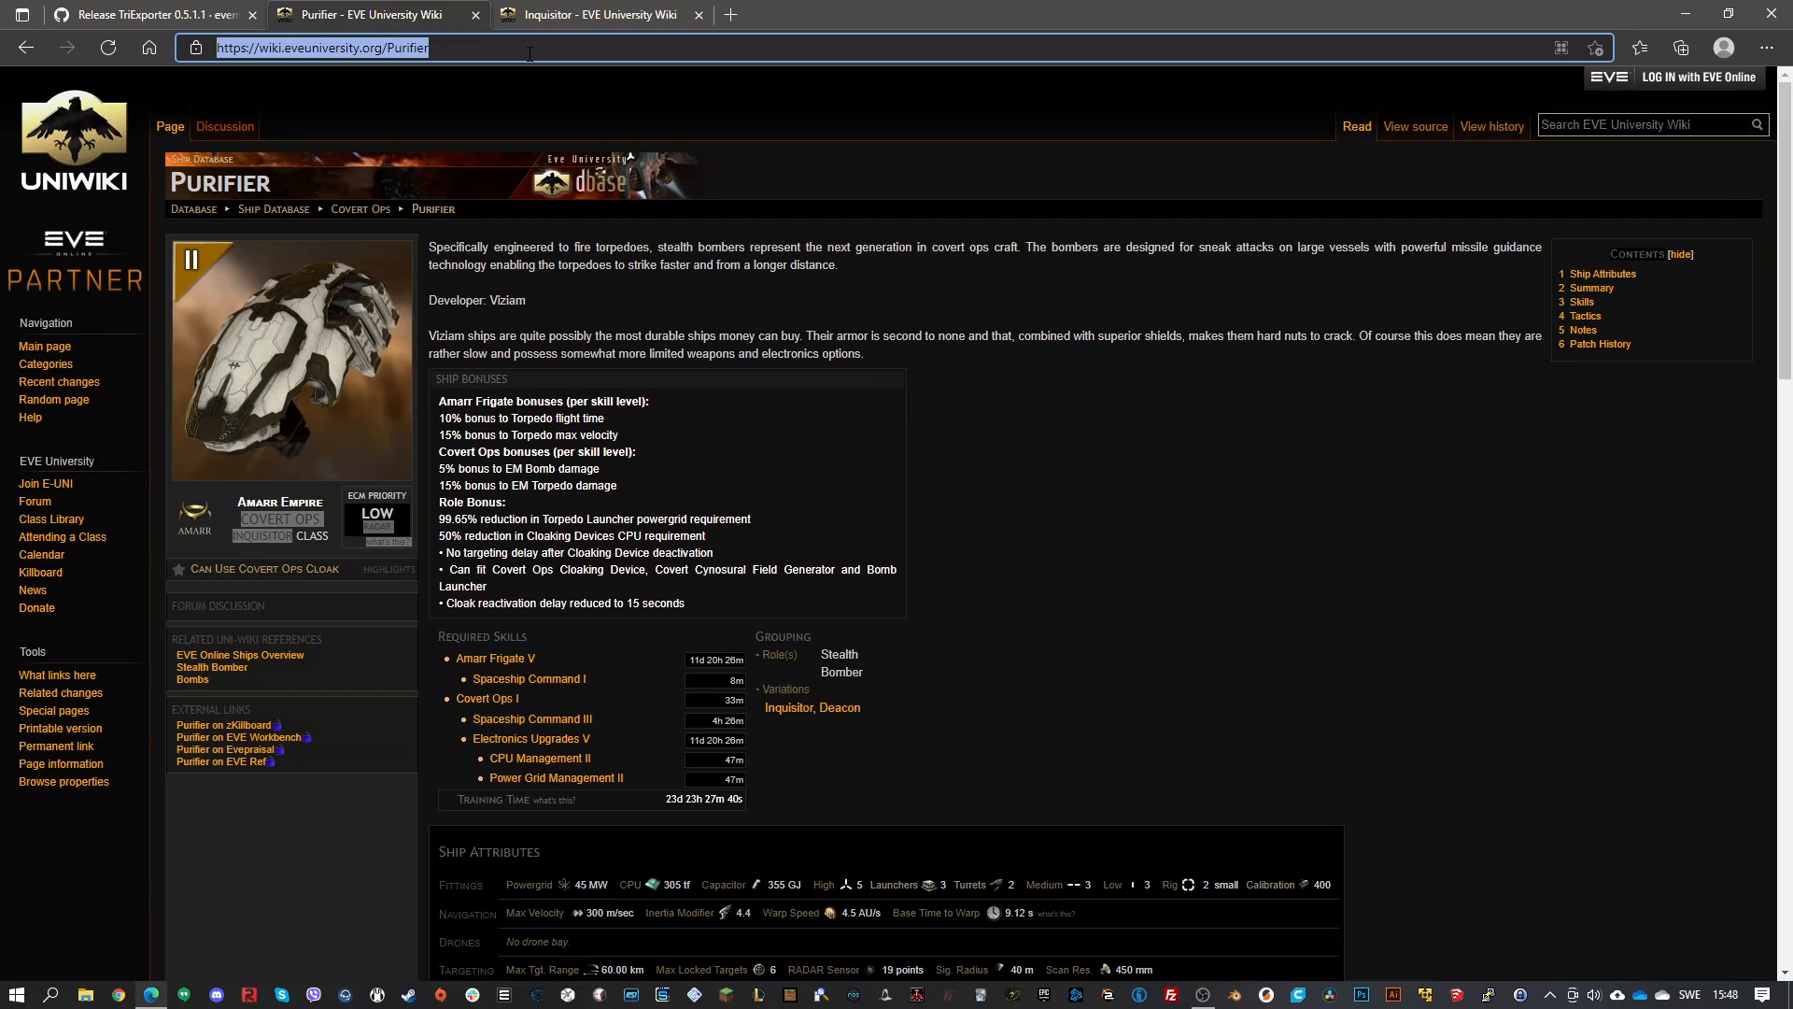
type("netfabb")
key("Return")
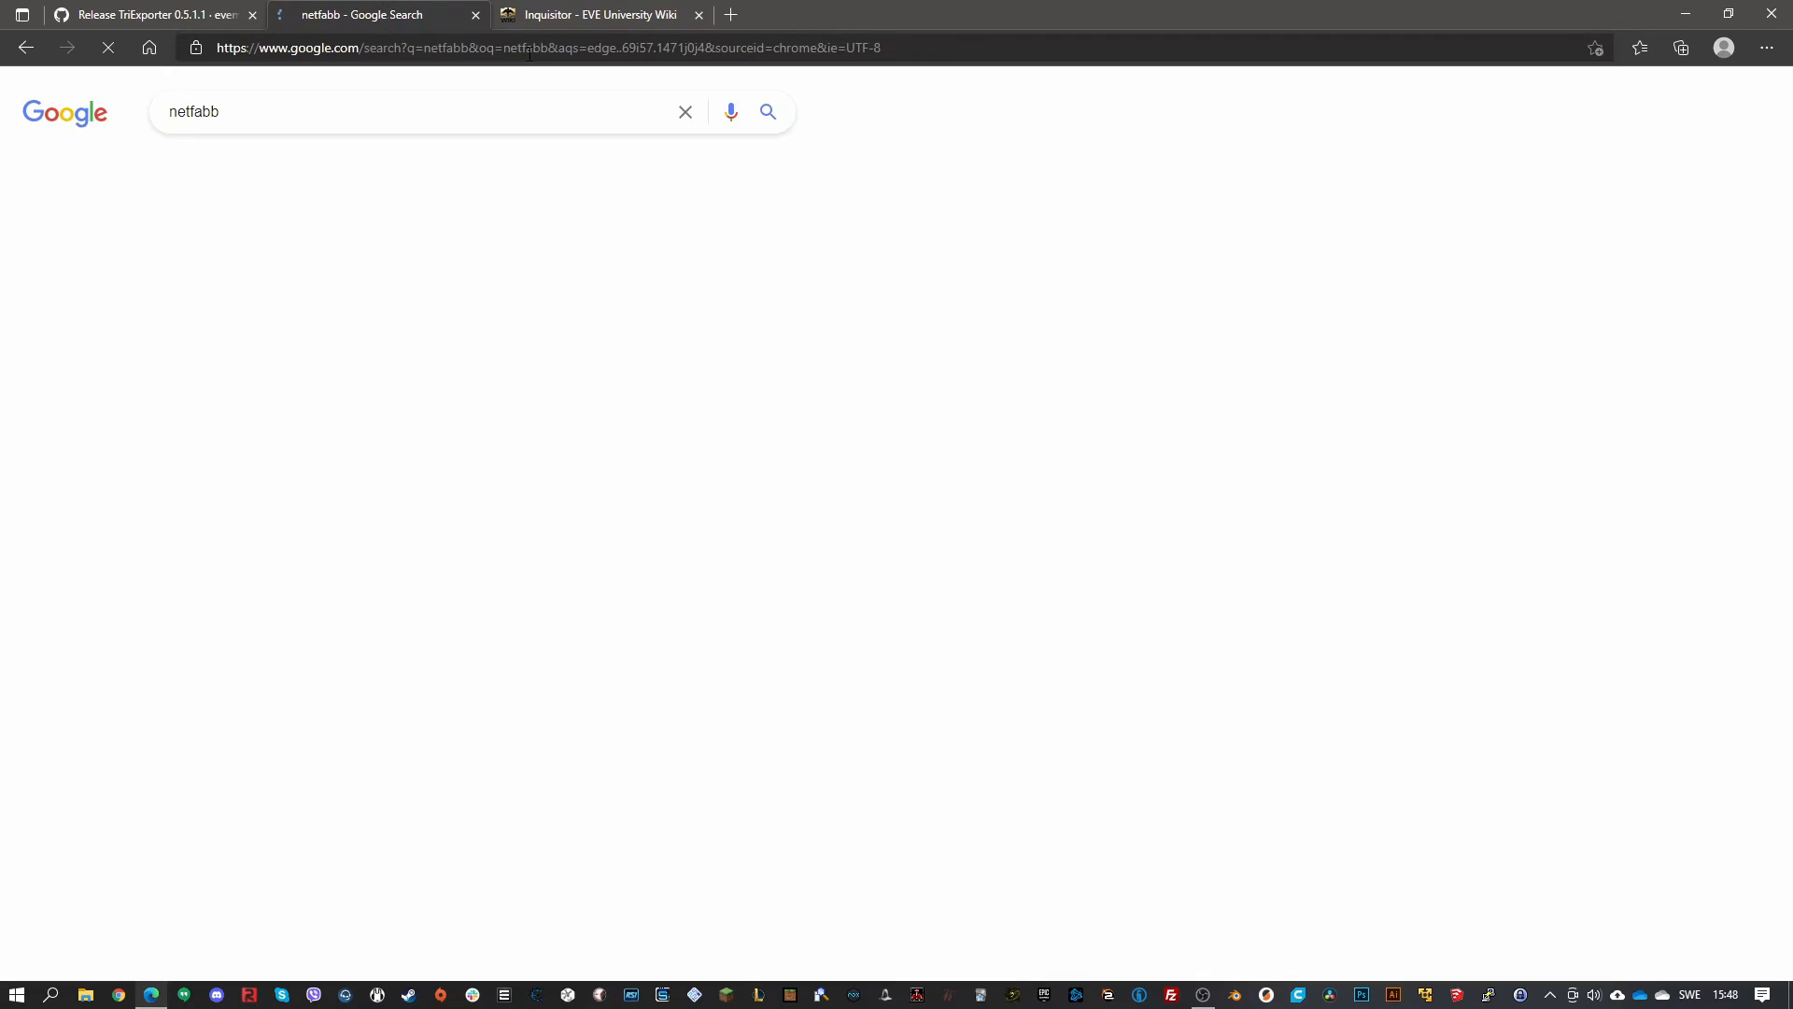
left_click(699, 15)
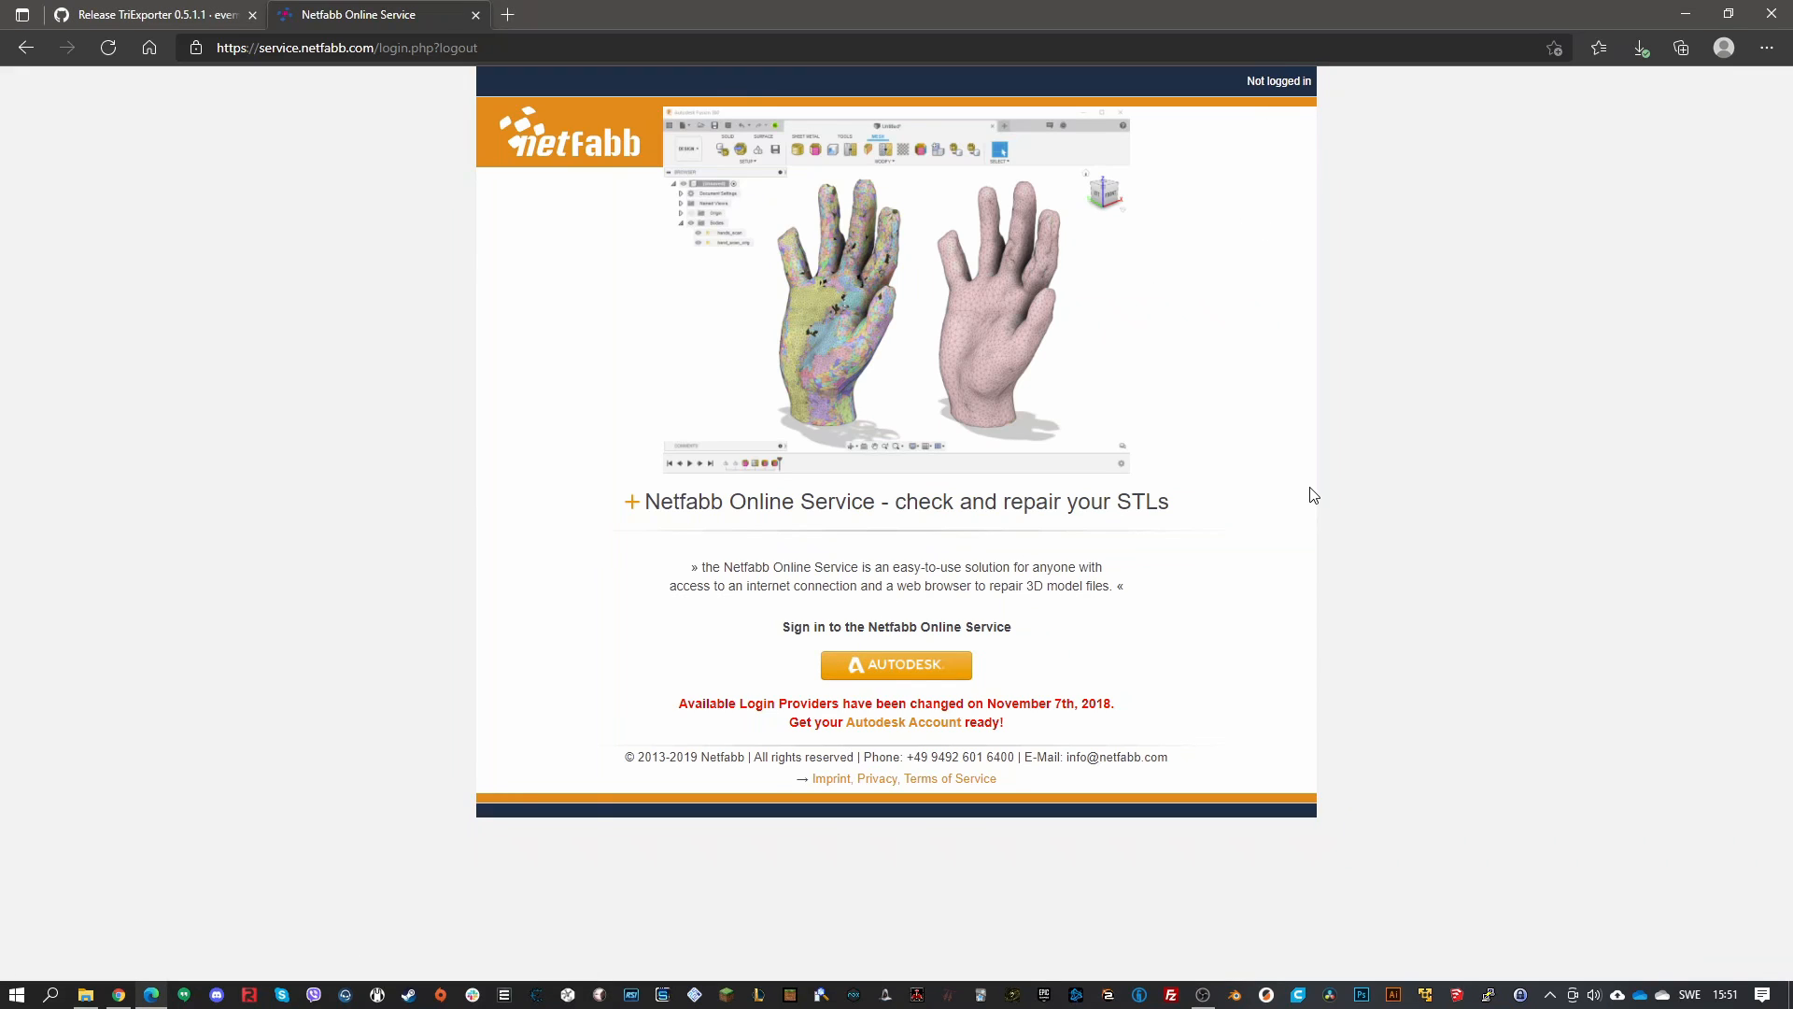
Examine the Marshal_fixed model in 3D Builder from several sides, both close up and from a distance
left_click_drag(1774, 391, 850, 612)
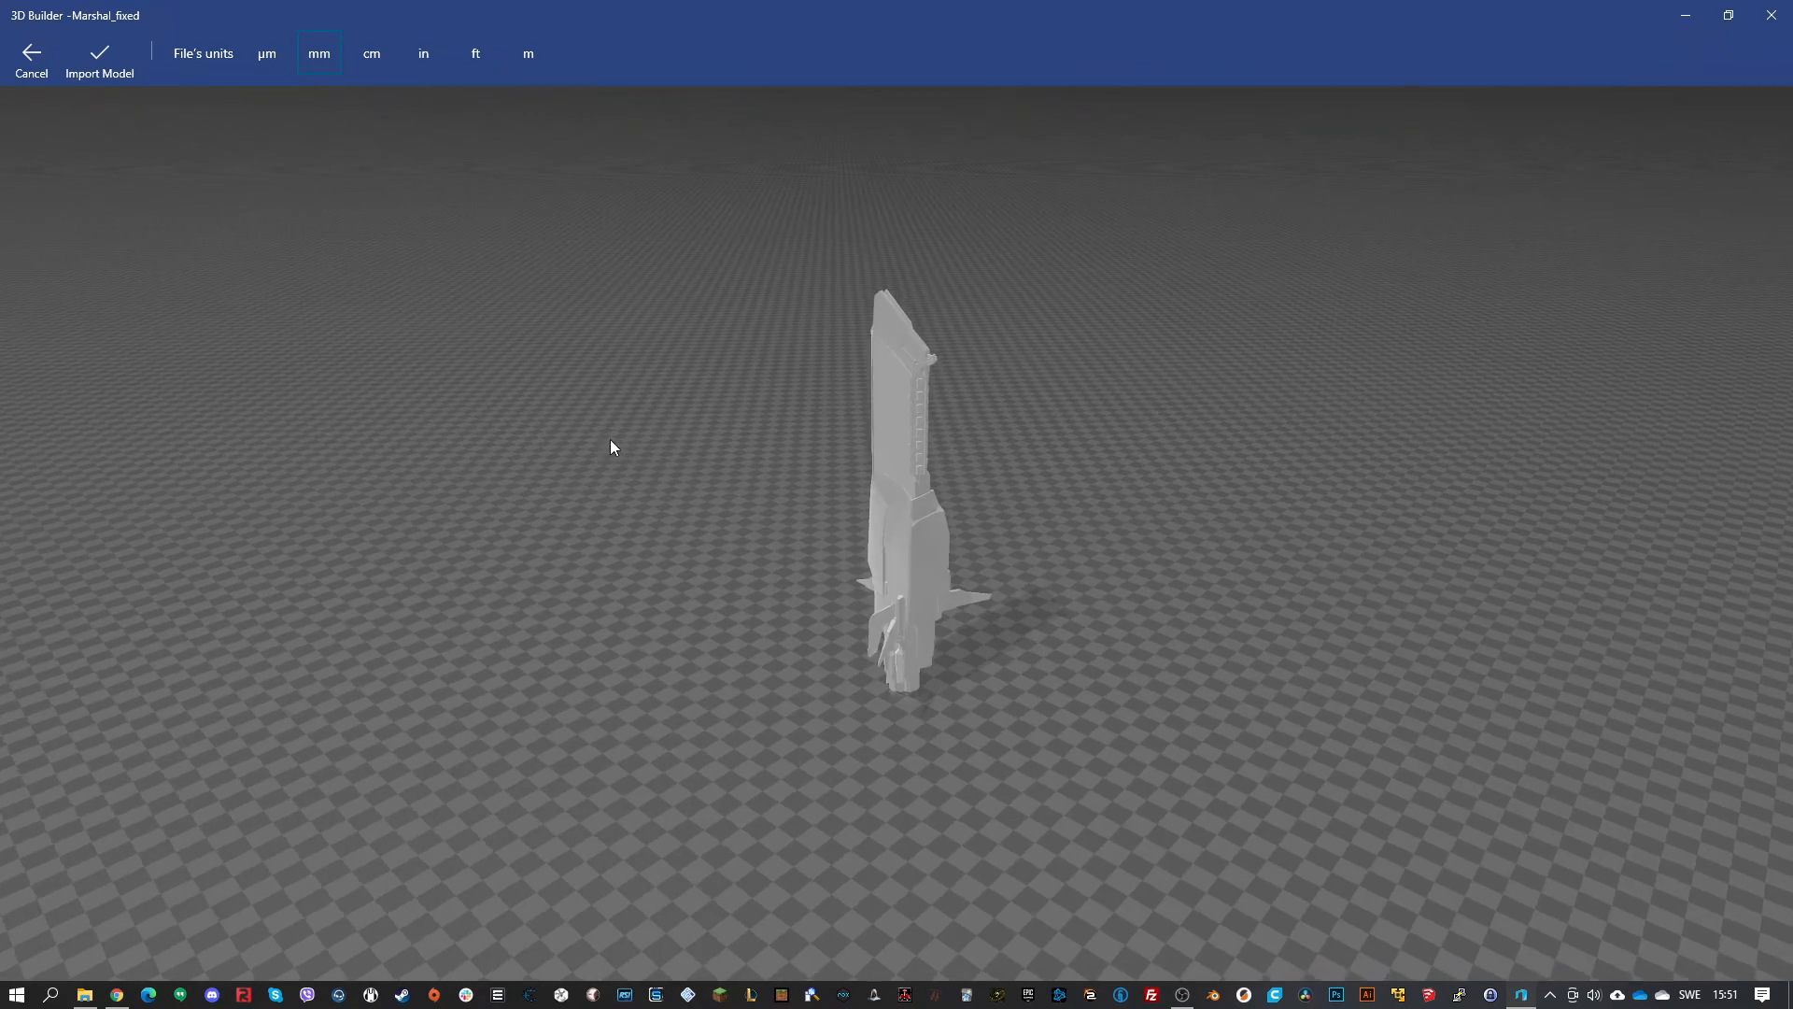
scroll(765, 553, "up", 5)
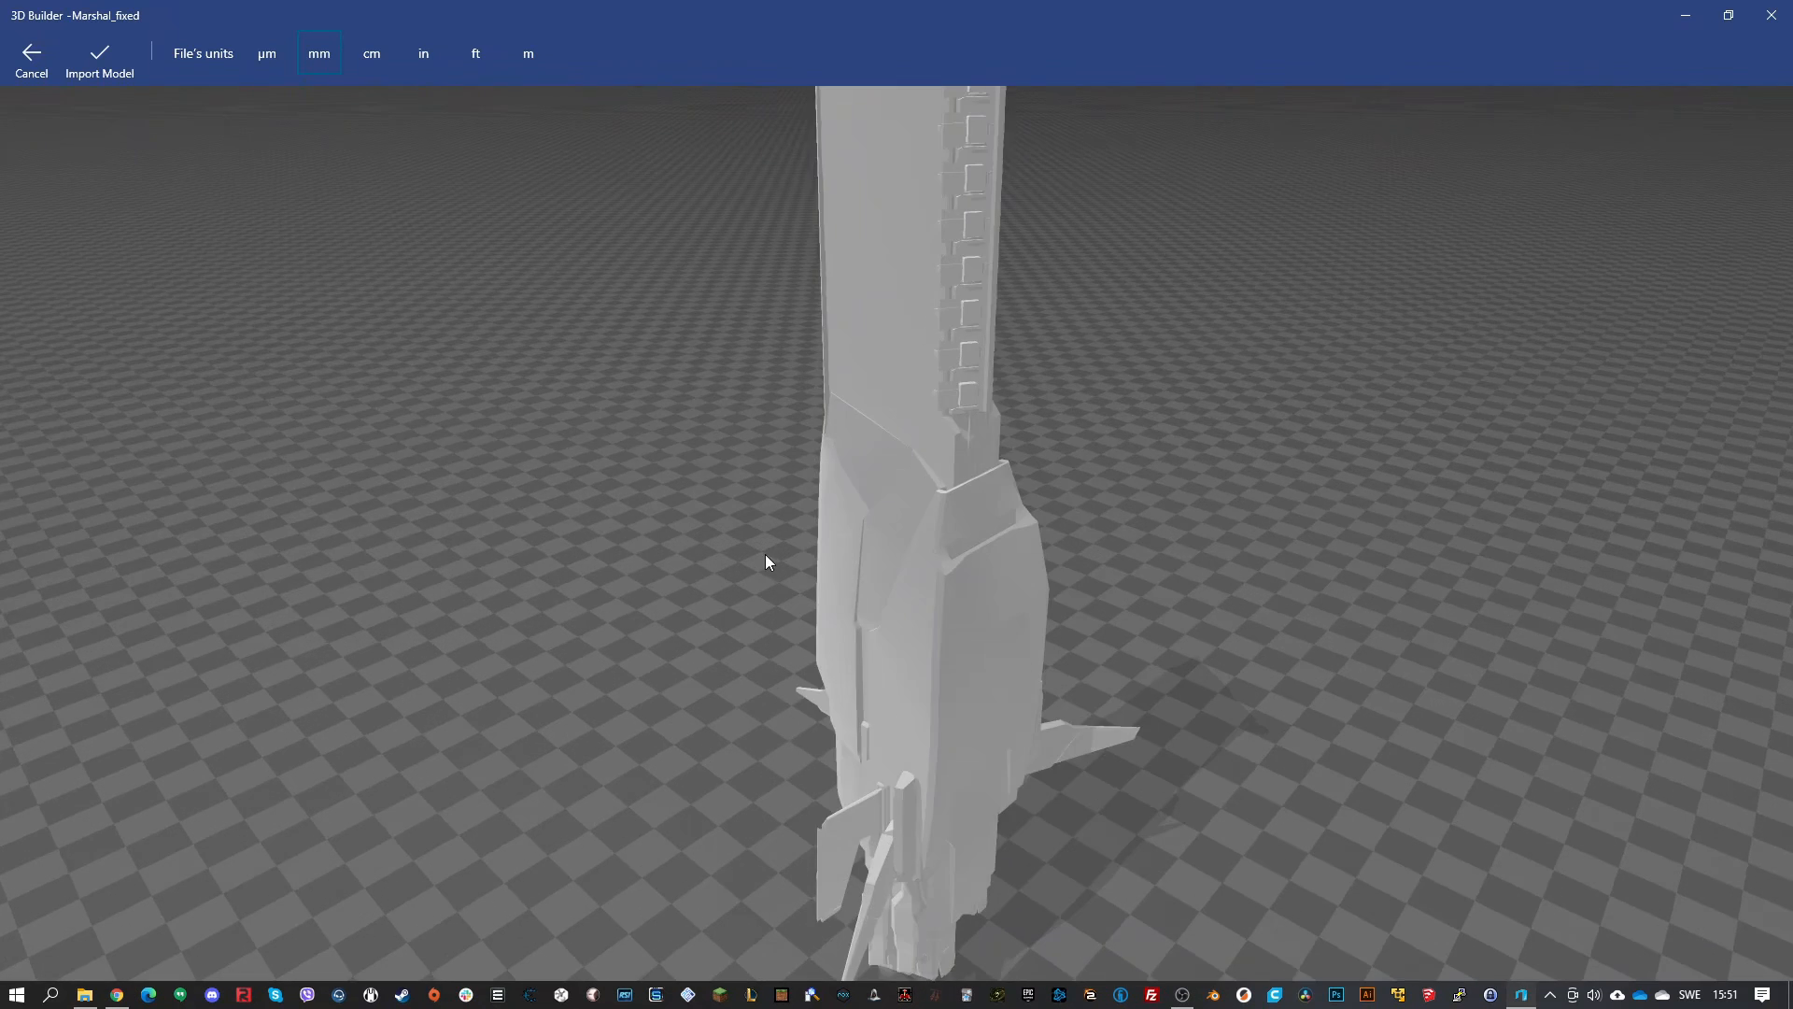
left_click_drag(765, 553, 1252, 596)
scroll(917, 557, "down", 5)
left_click_drag(919, 560, 120, 458)
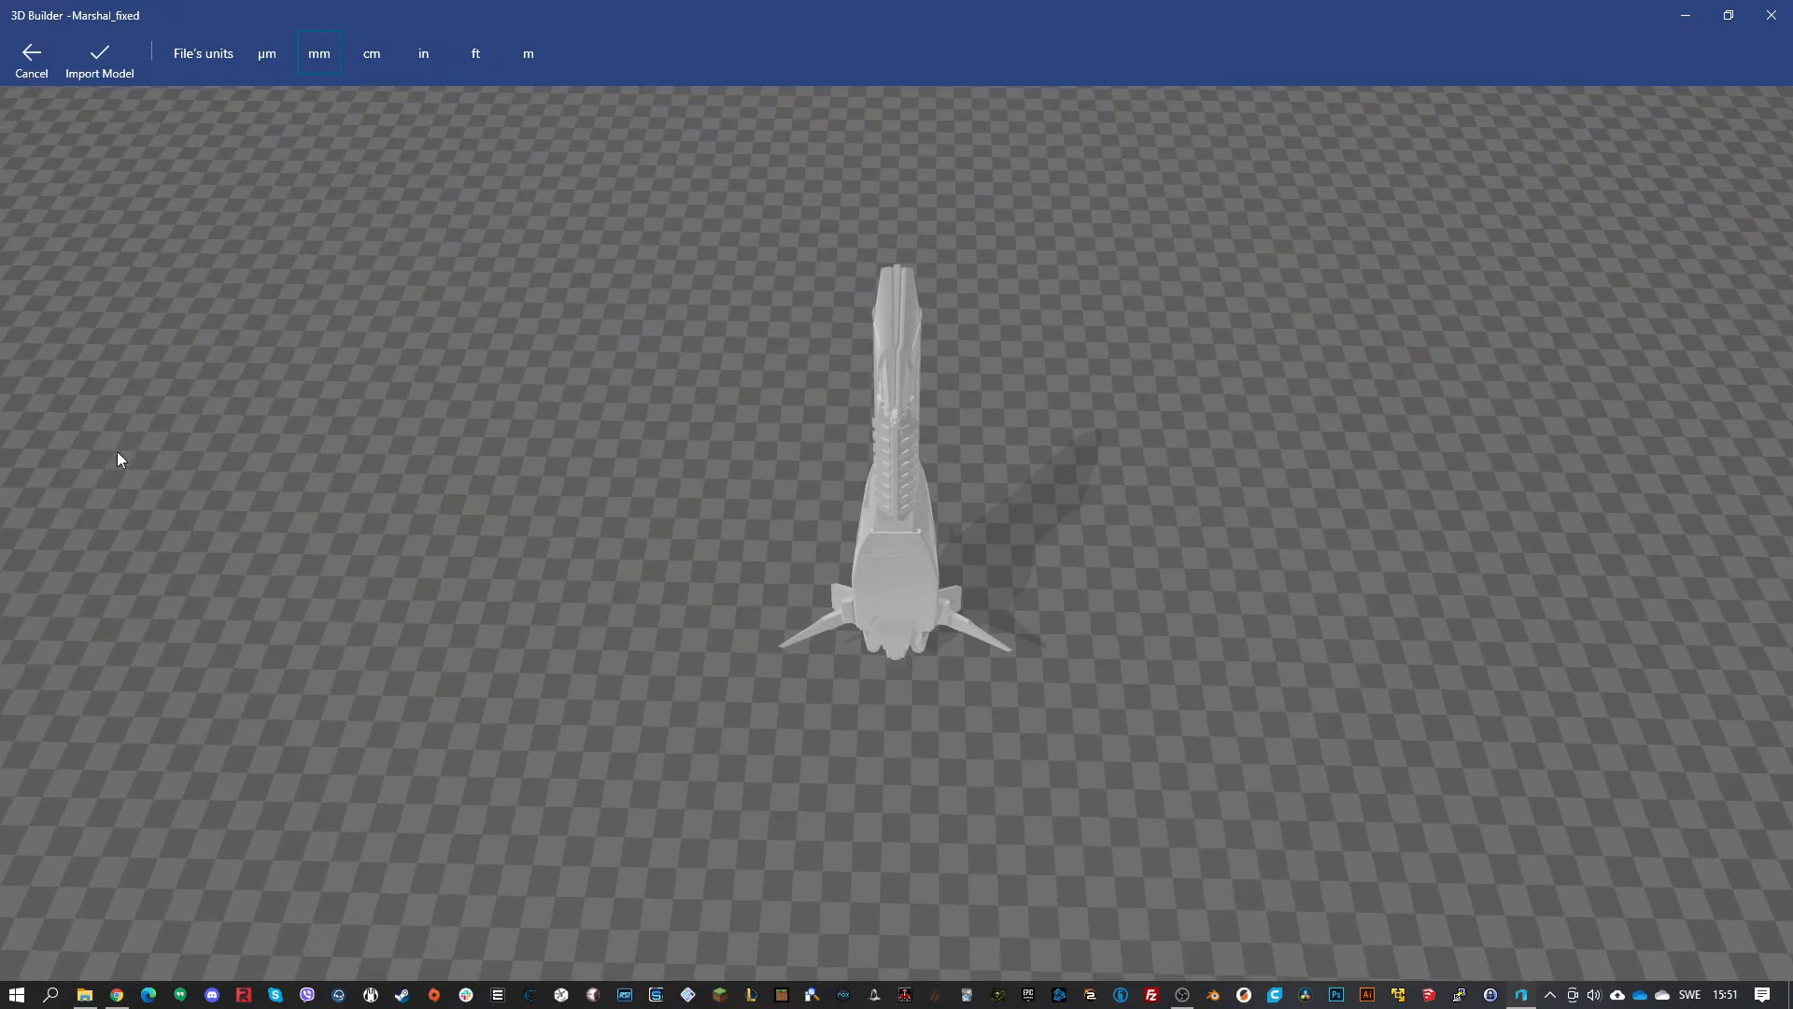
mouse_move(406, 409)
left_mouse_down()
mouse_move(396, 272)
mouse_move(1097, 292)
mouse_move(375, 398)
left_mouse_up()
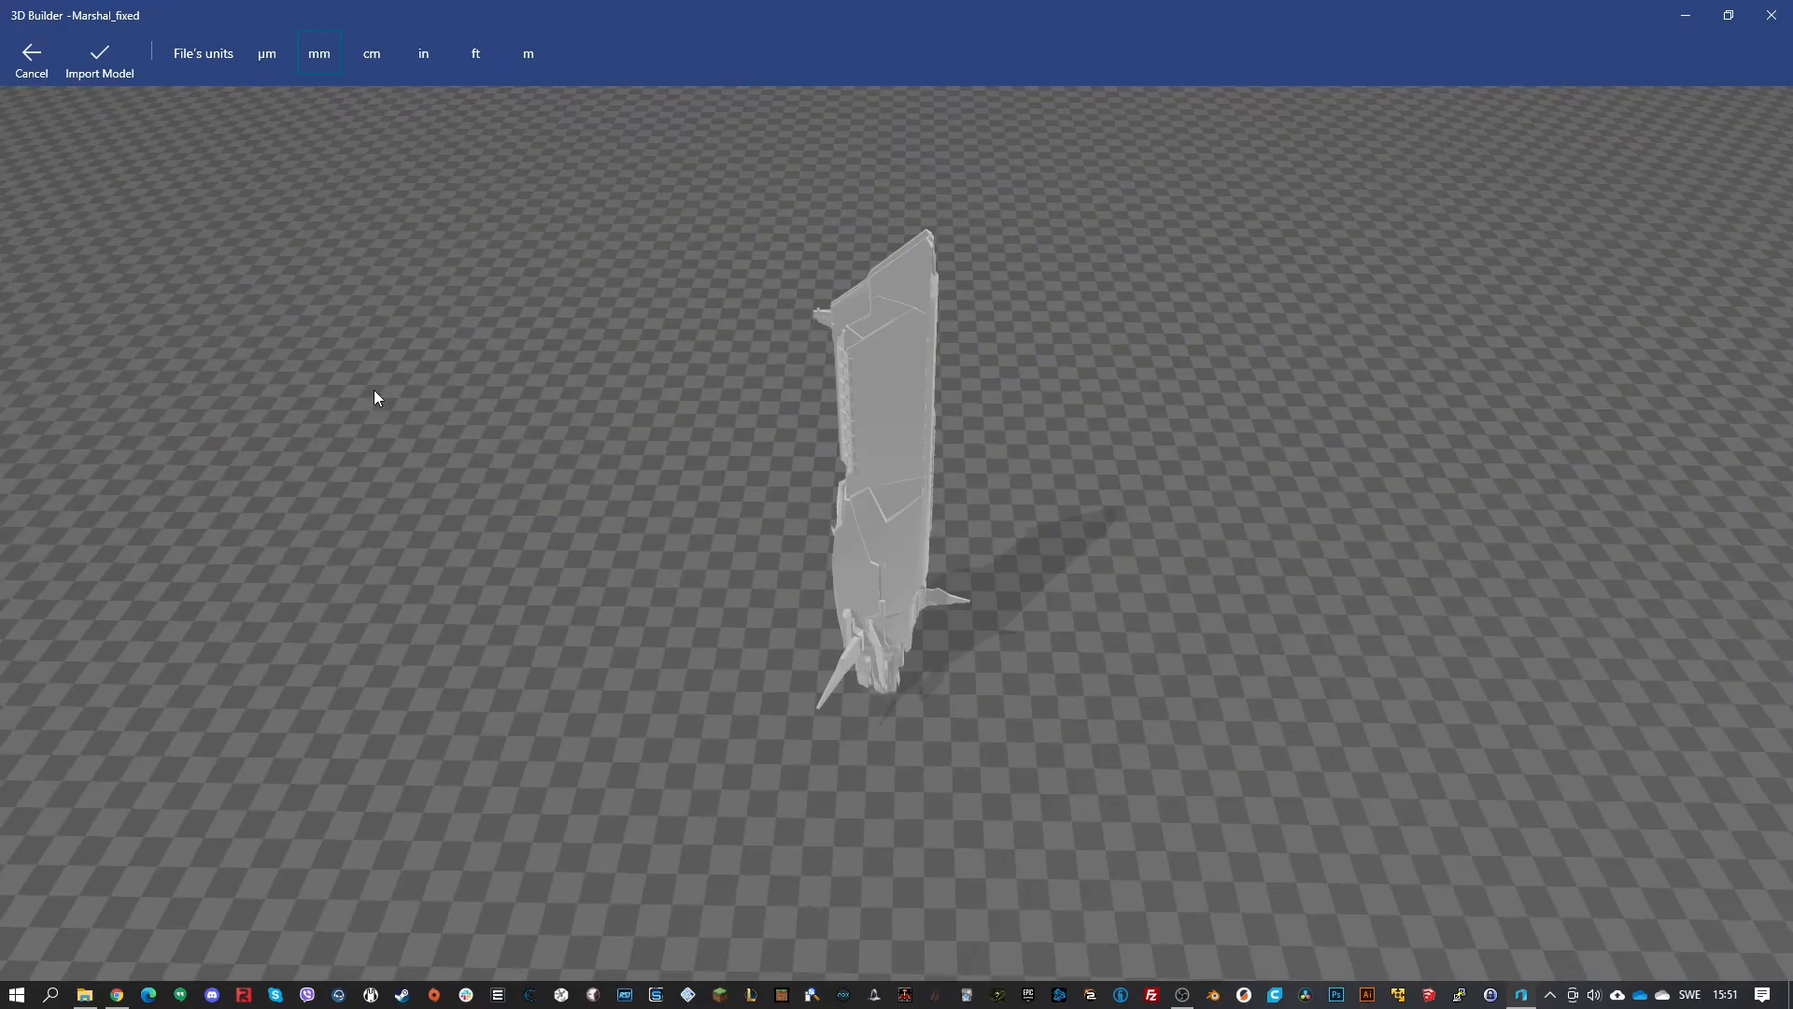
scroll(1053, 435, "down", 5)
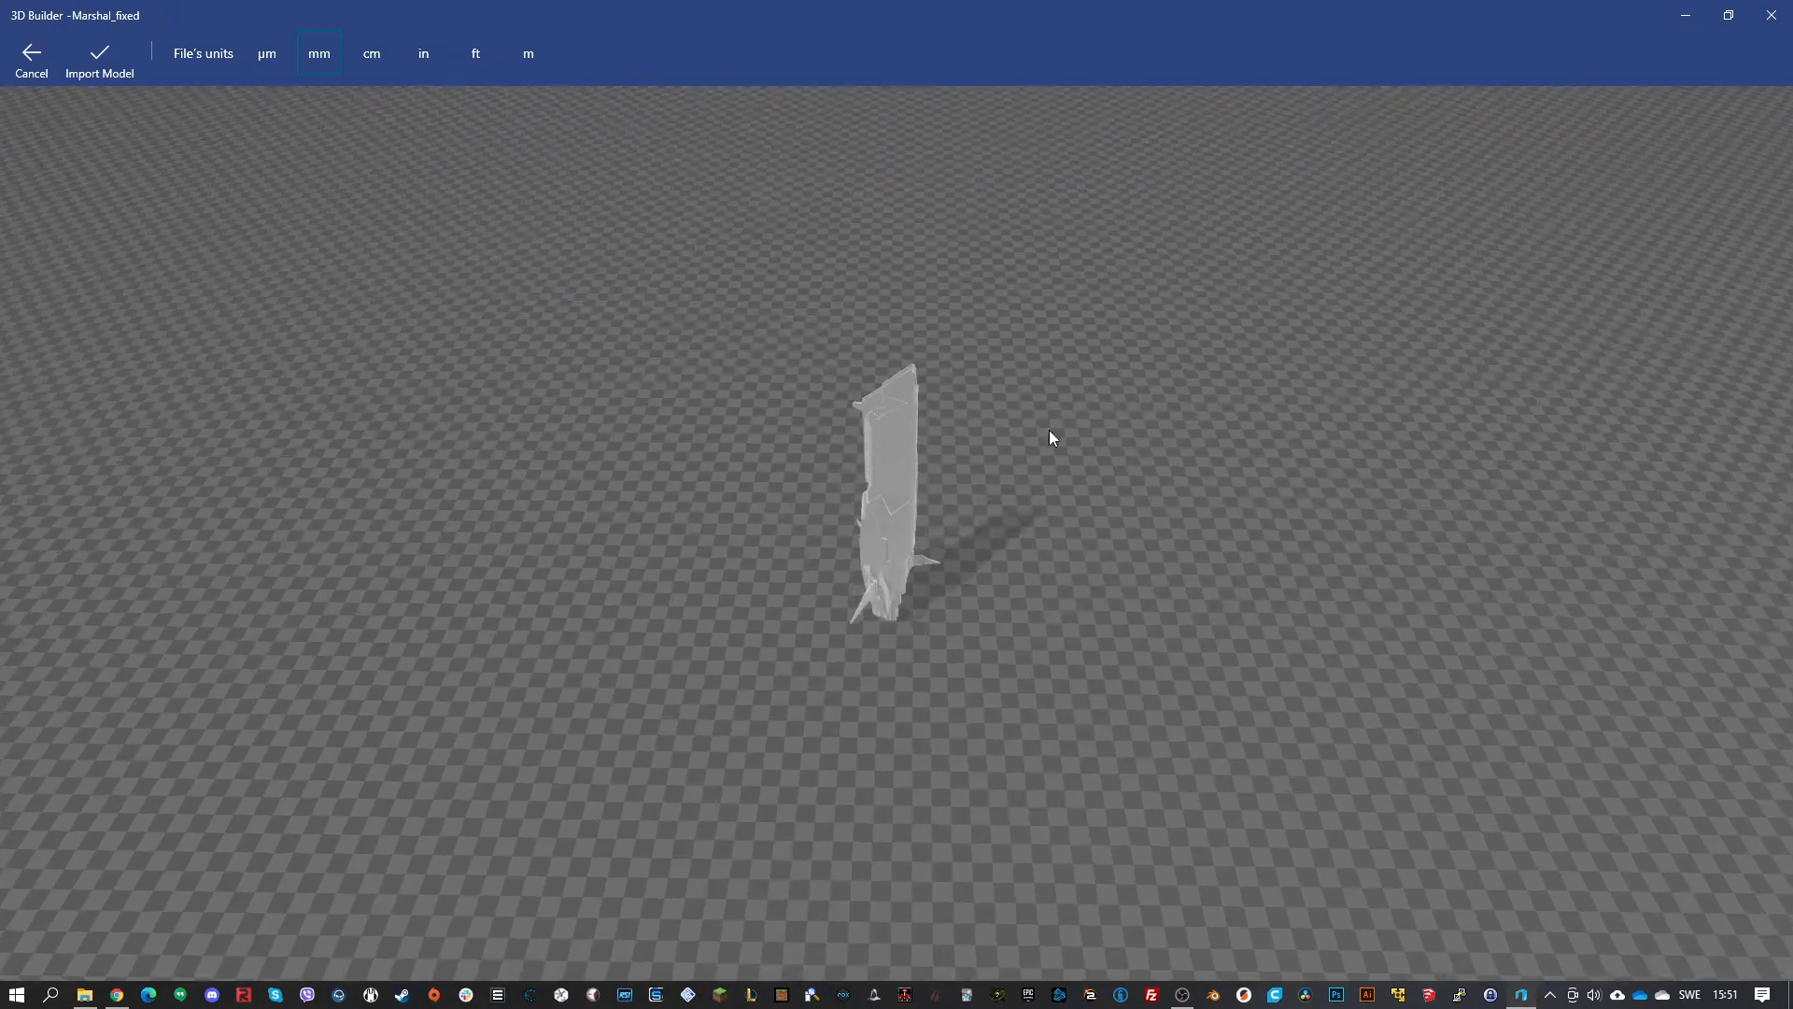
Examine the Marshal_fixed model in 3D Builder by viewing its other side at close range
scroll(1052, 434, "up", 8)
left_click_drag(1053, 434, 1389, 480)
scroll(1150, 559, "down", 5)
scroll(1149, 567, "up", 8)
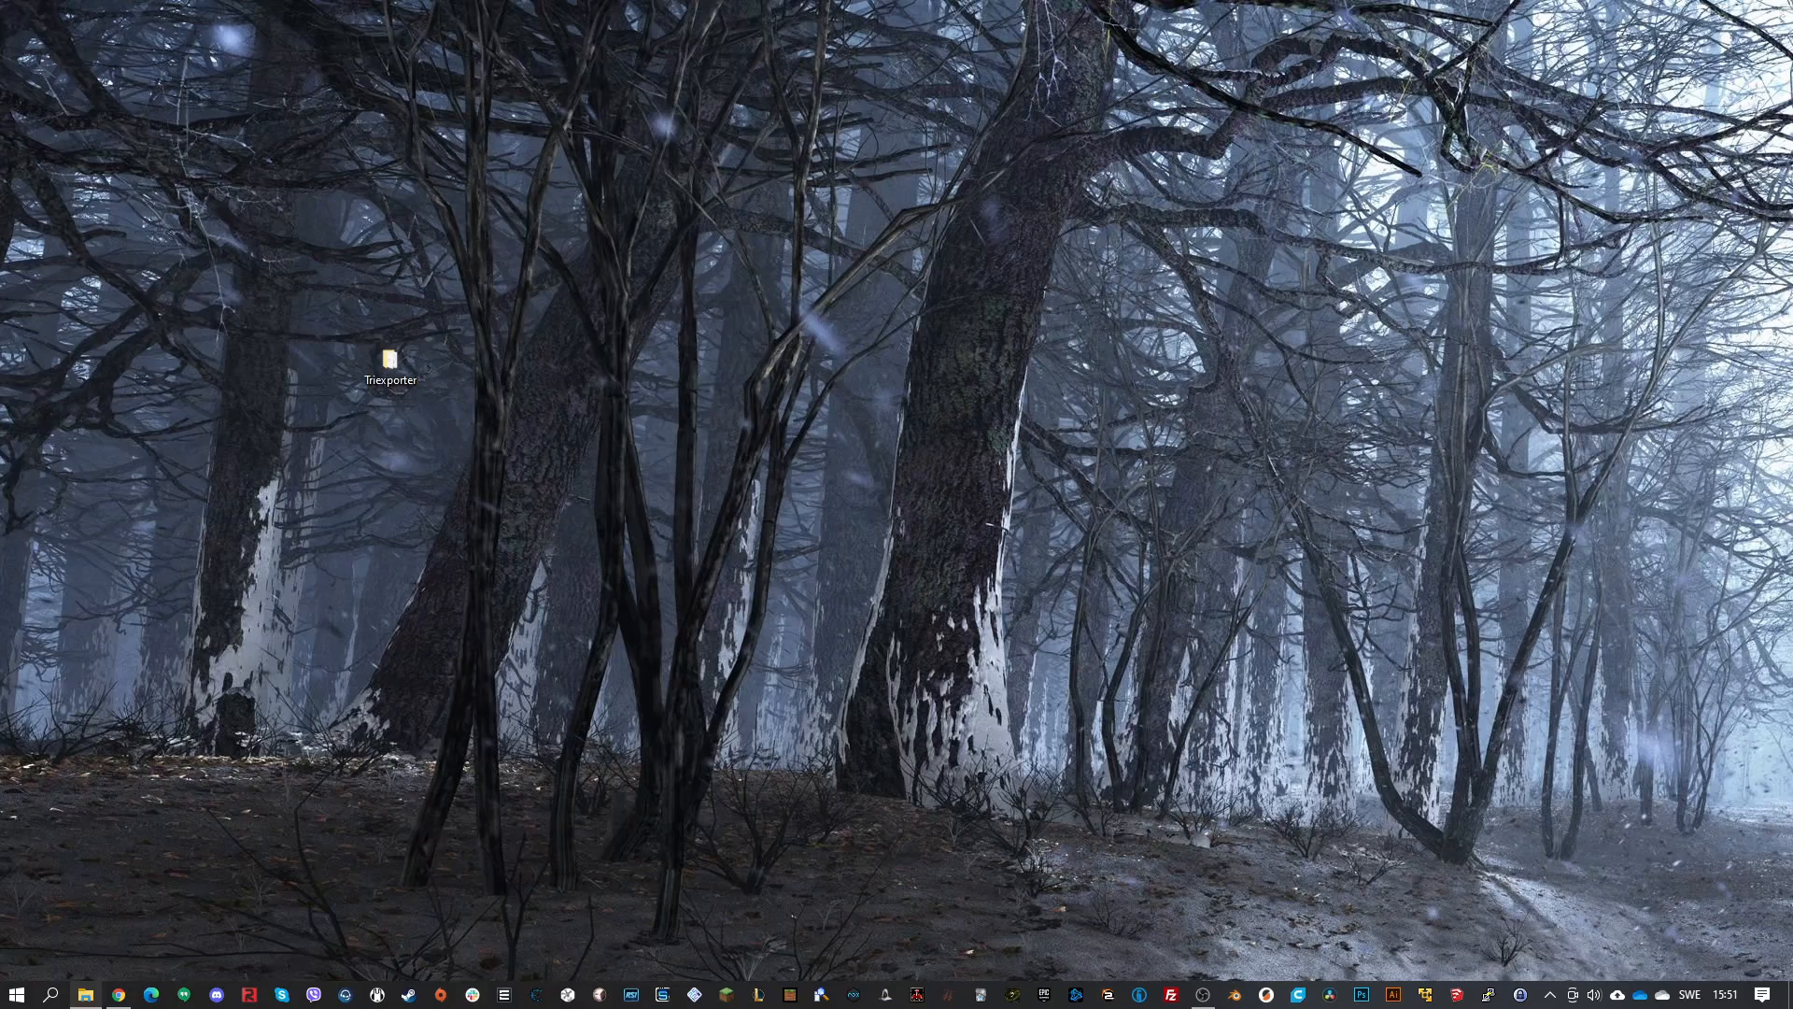
Place the Marshal_fixed file on the desktop and inspect it from several sides in 3D Builder
left_click_drag(1044, 458, 745, 441)
double_click(746, 441)
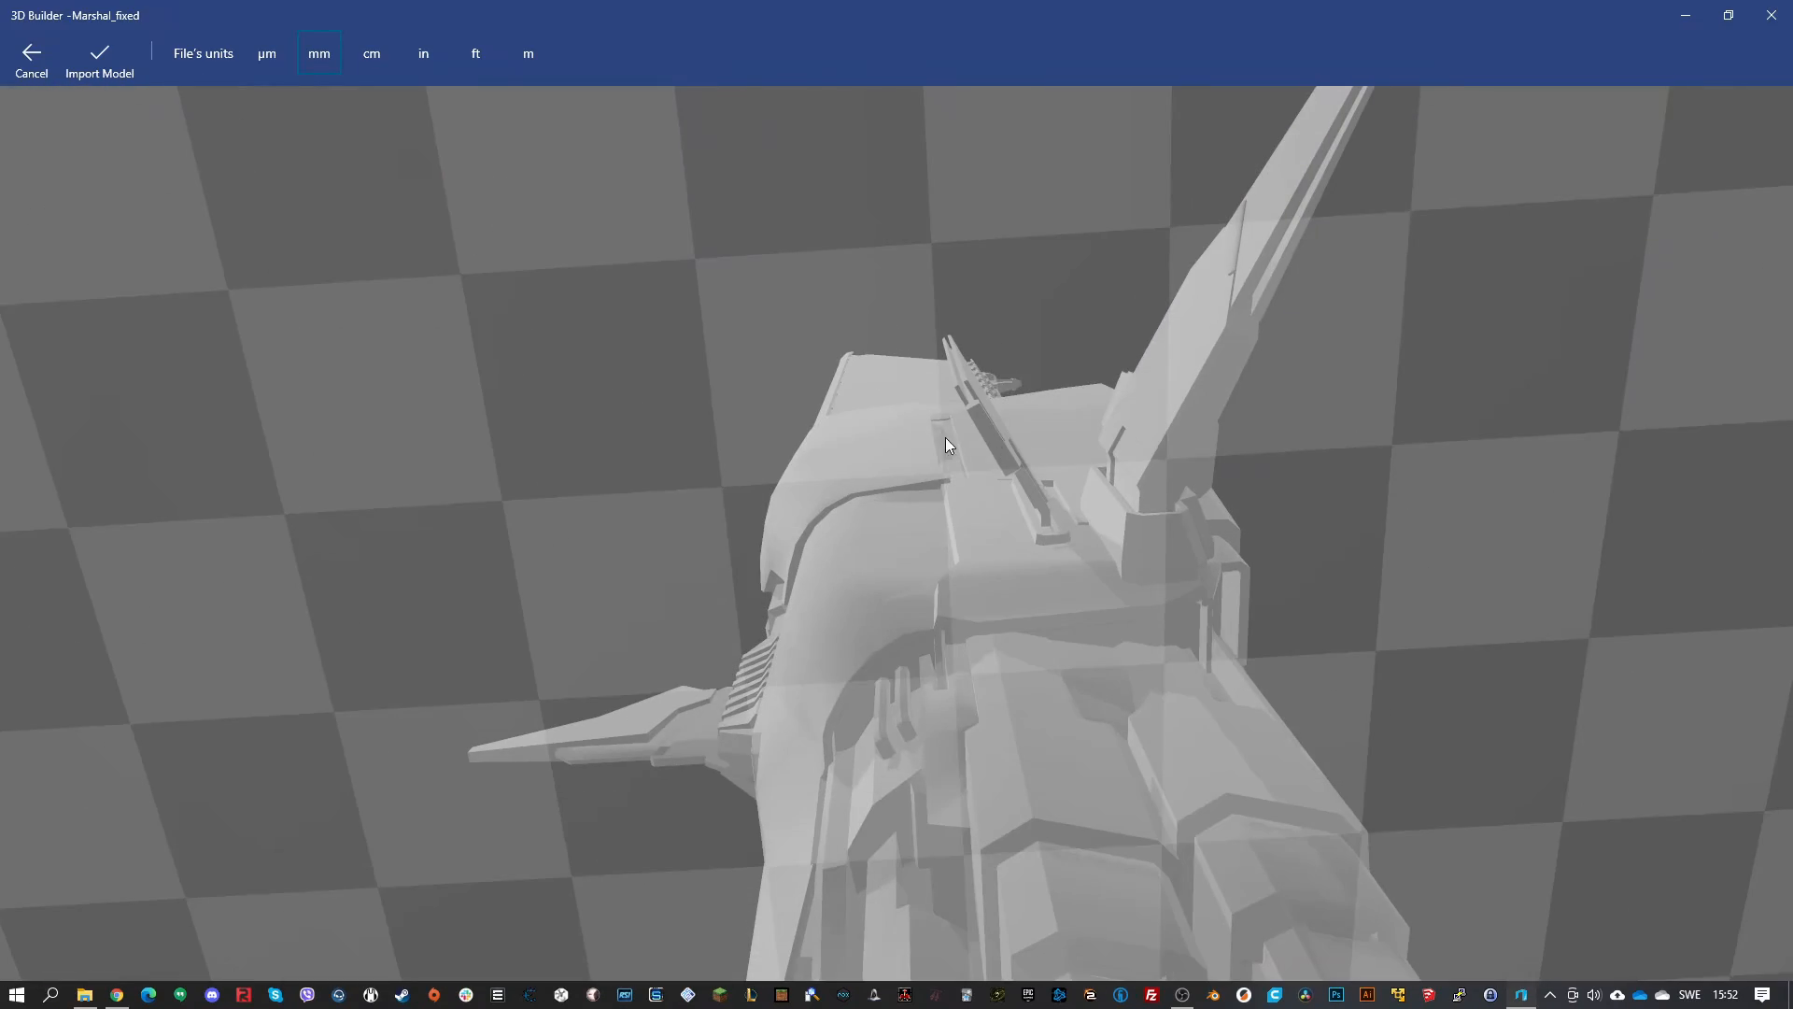
left_click_drag(946, 437, 507, 546)
scroll(665, 579, "down", 10)
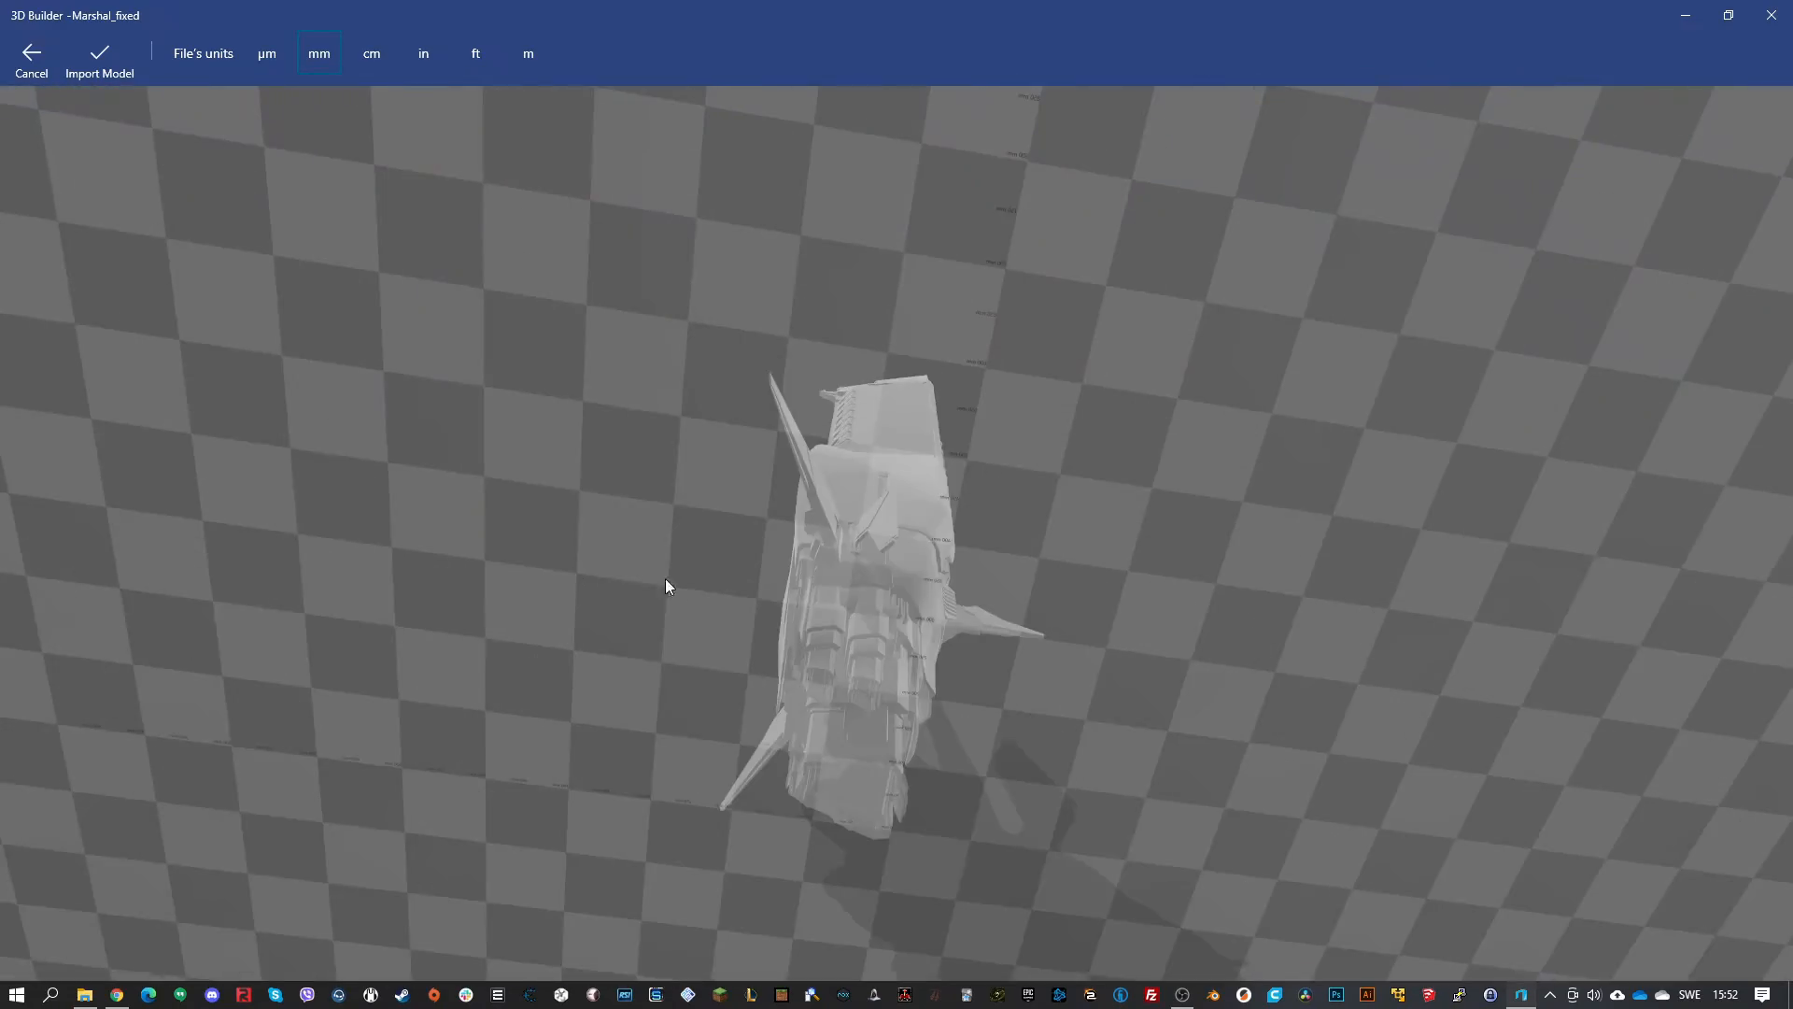
scroll(670, 578, "up", 10)
left_click_drag(669, 577, 985, 706)
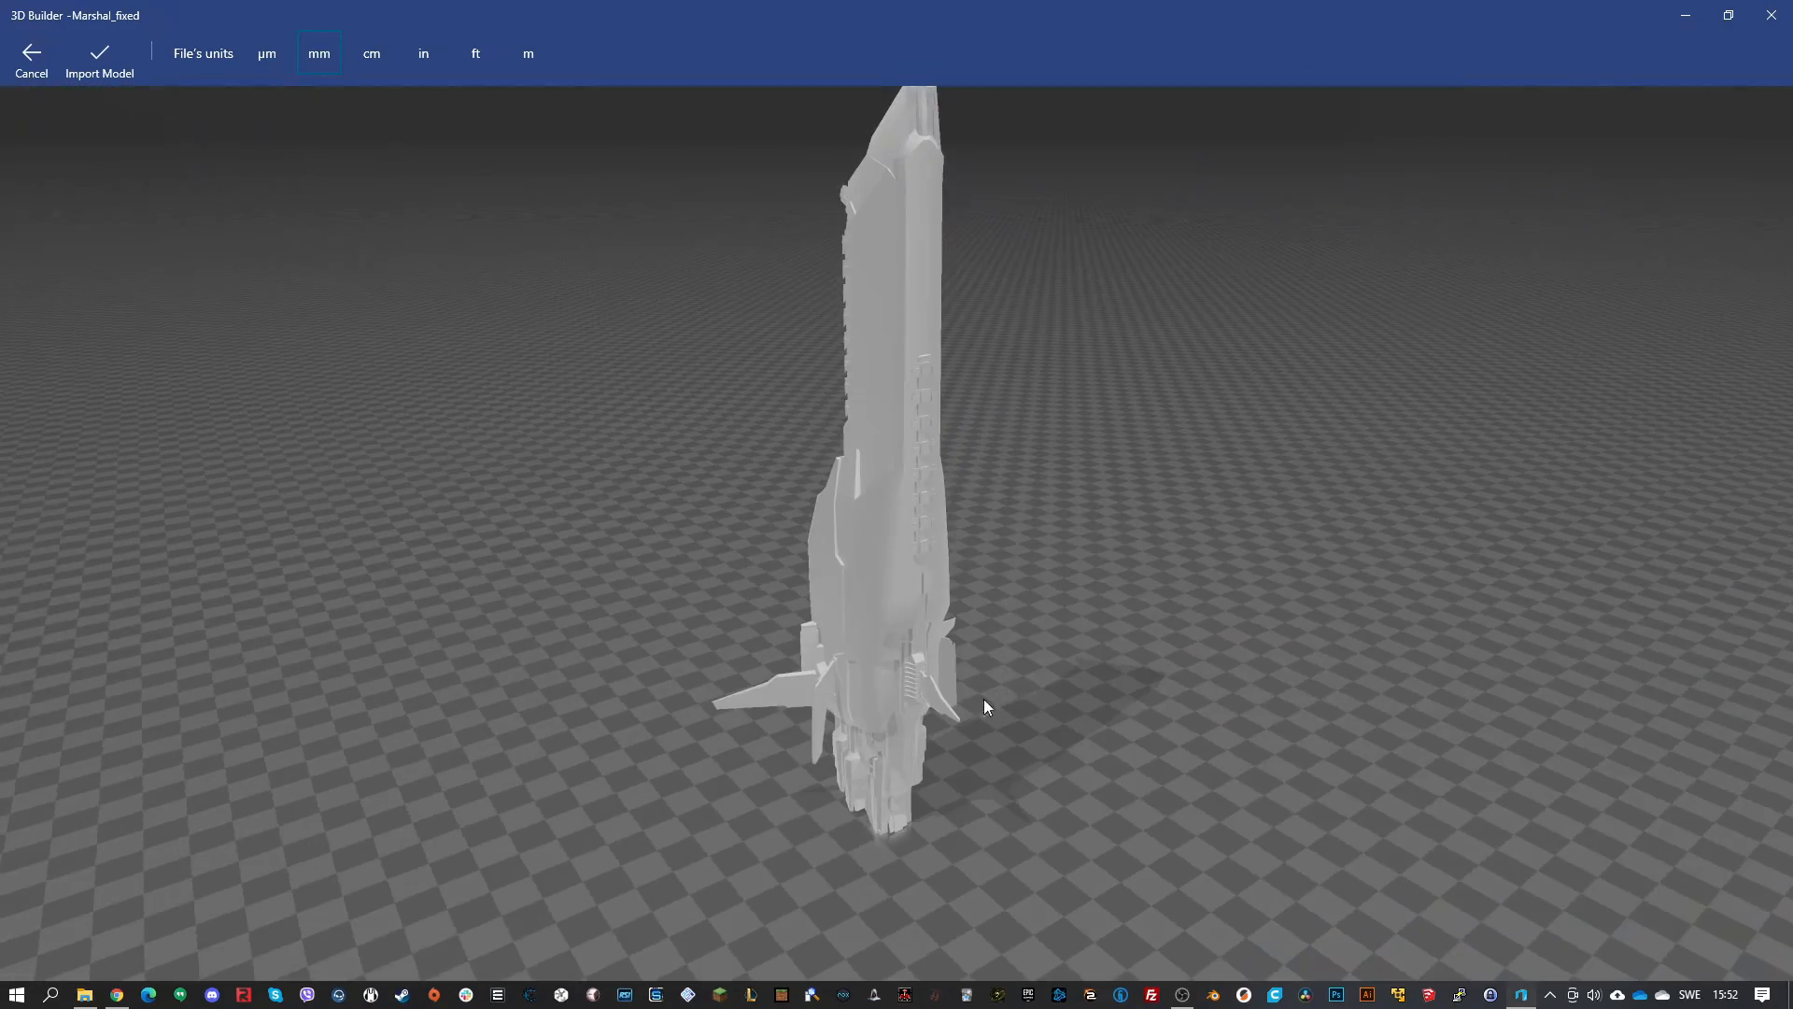
left_click(1772, 15)
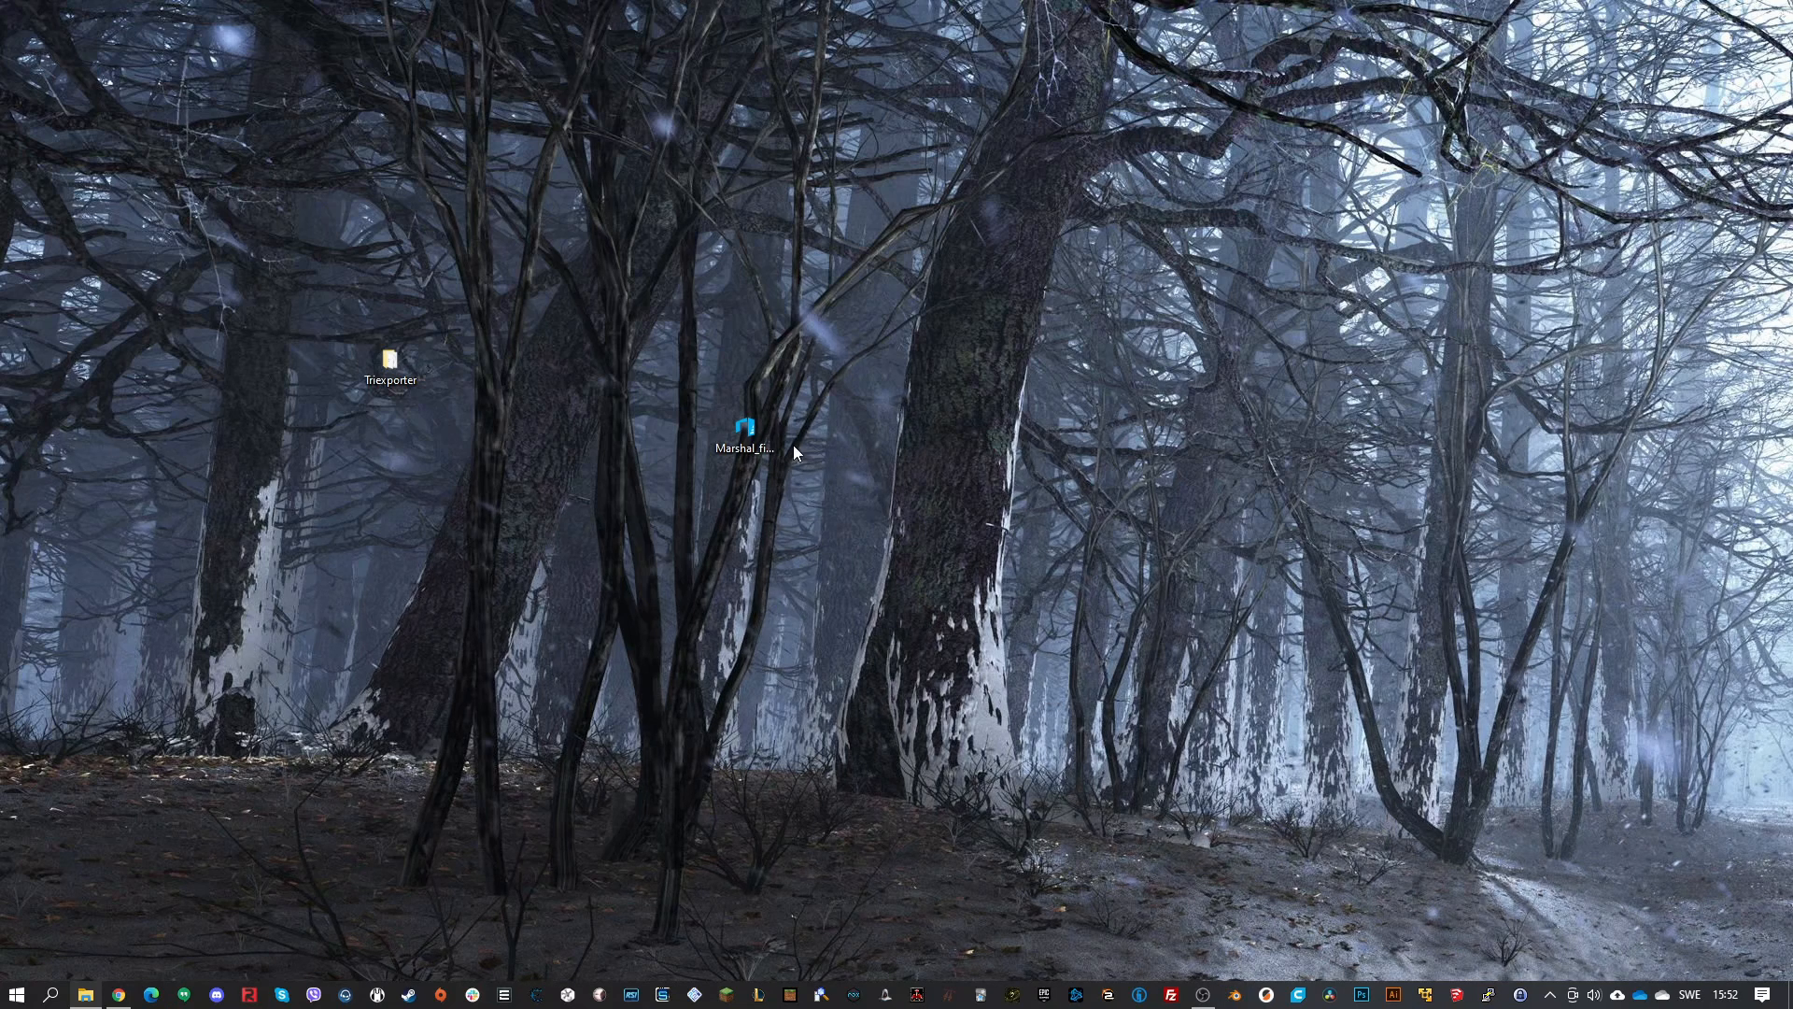
Switch to Blender and delete the default cube, camera and light from the new scene
left_click(1233, 998)
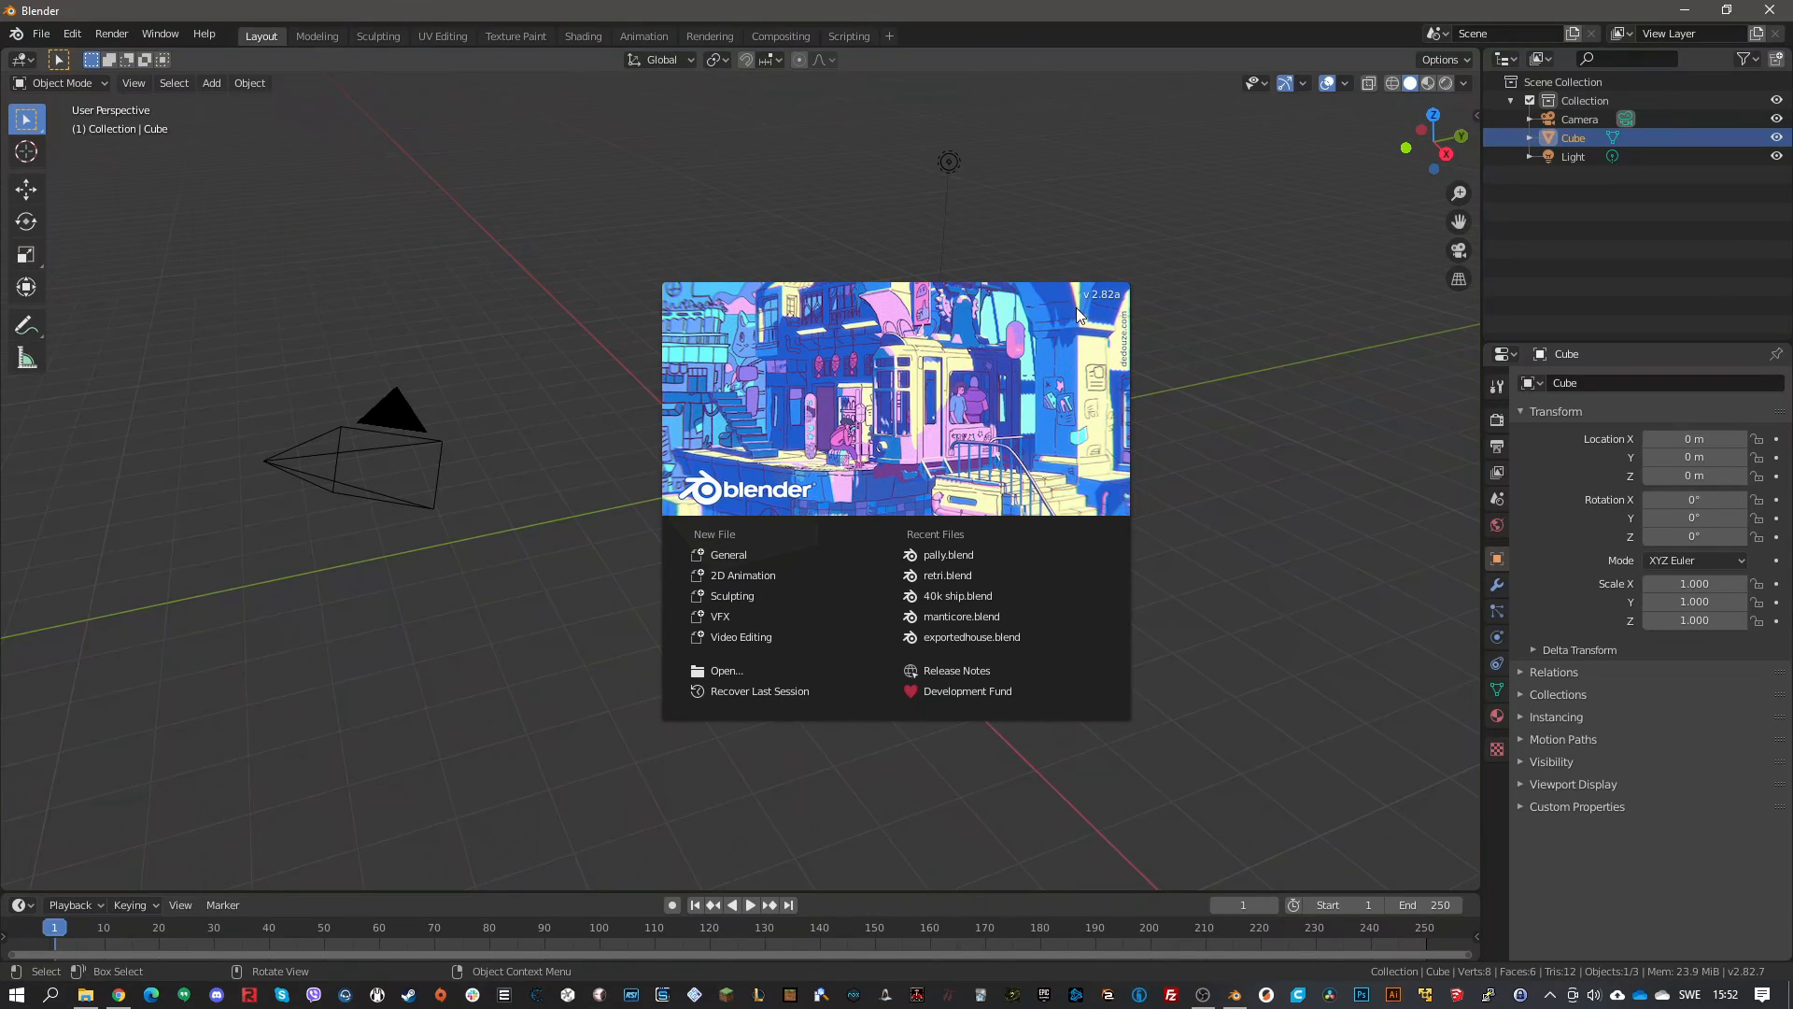
left_click(1239, 290)
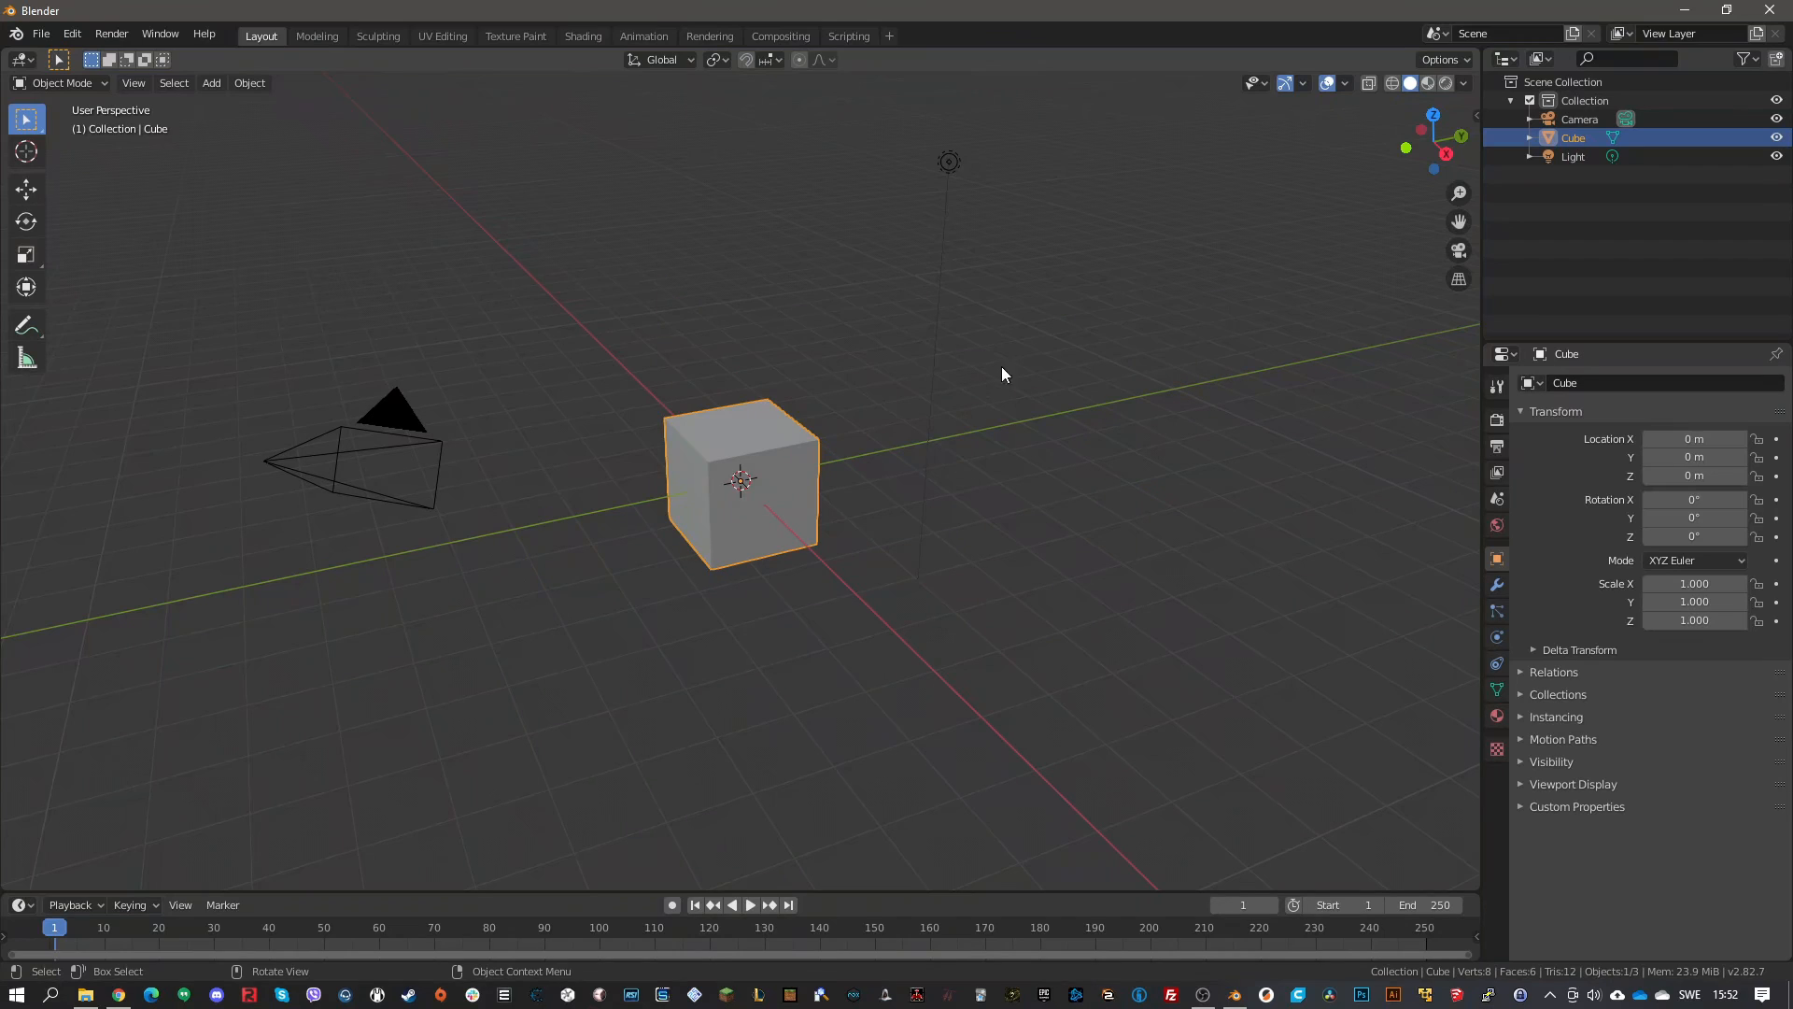
key("a")
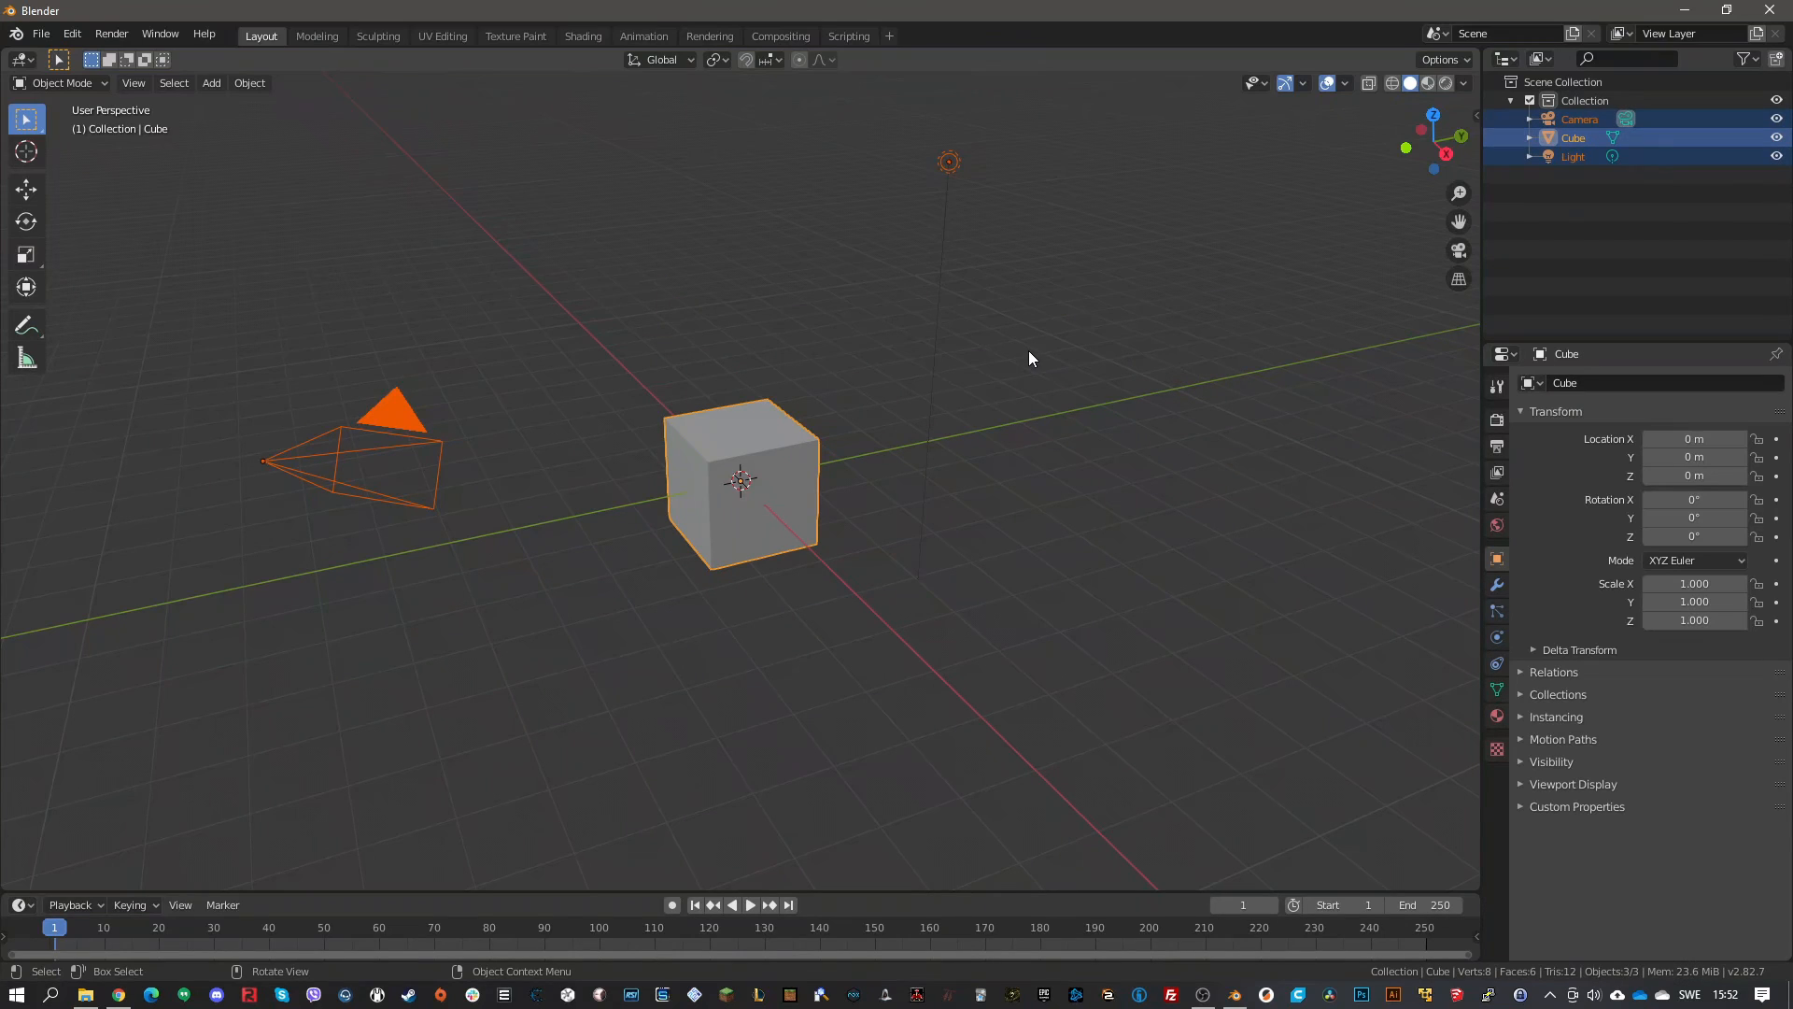
key("Delete")
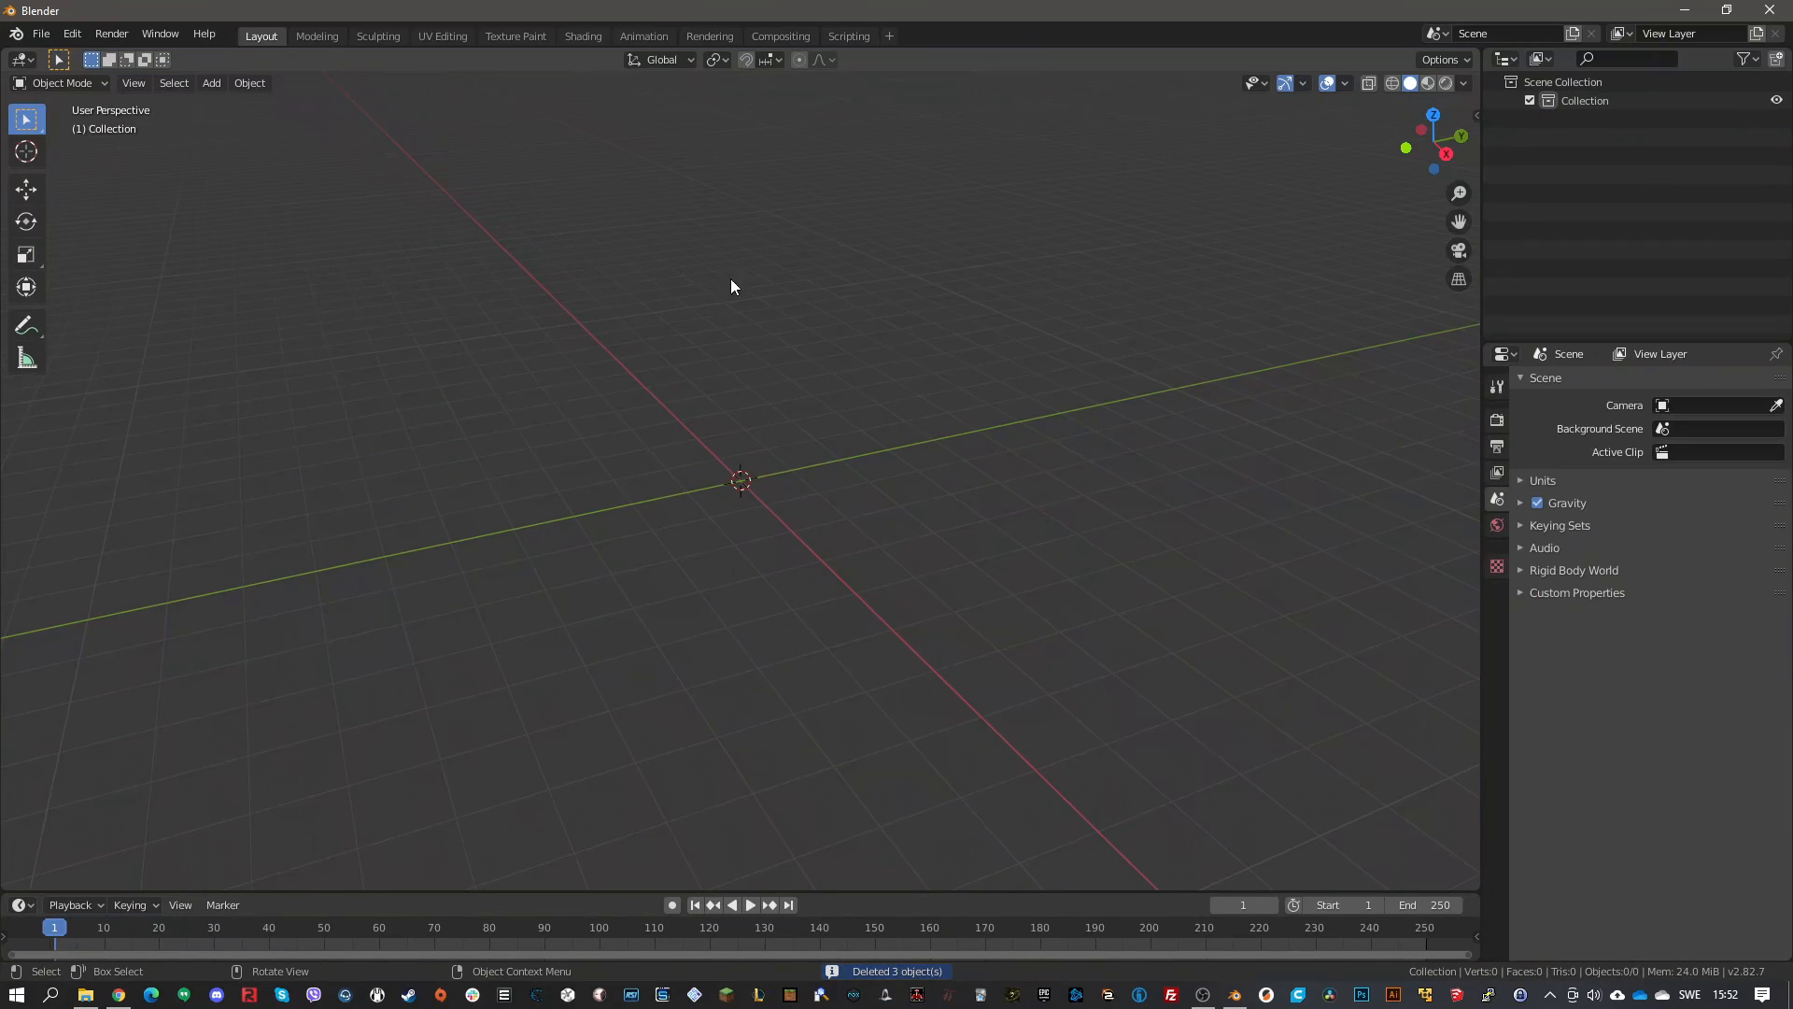
Import the Marshal_fixed model as an STL file into the empty scene
left_click(42, 34)
mouse_move(148, 283)
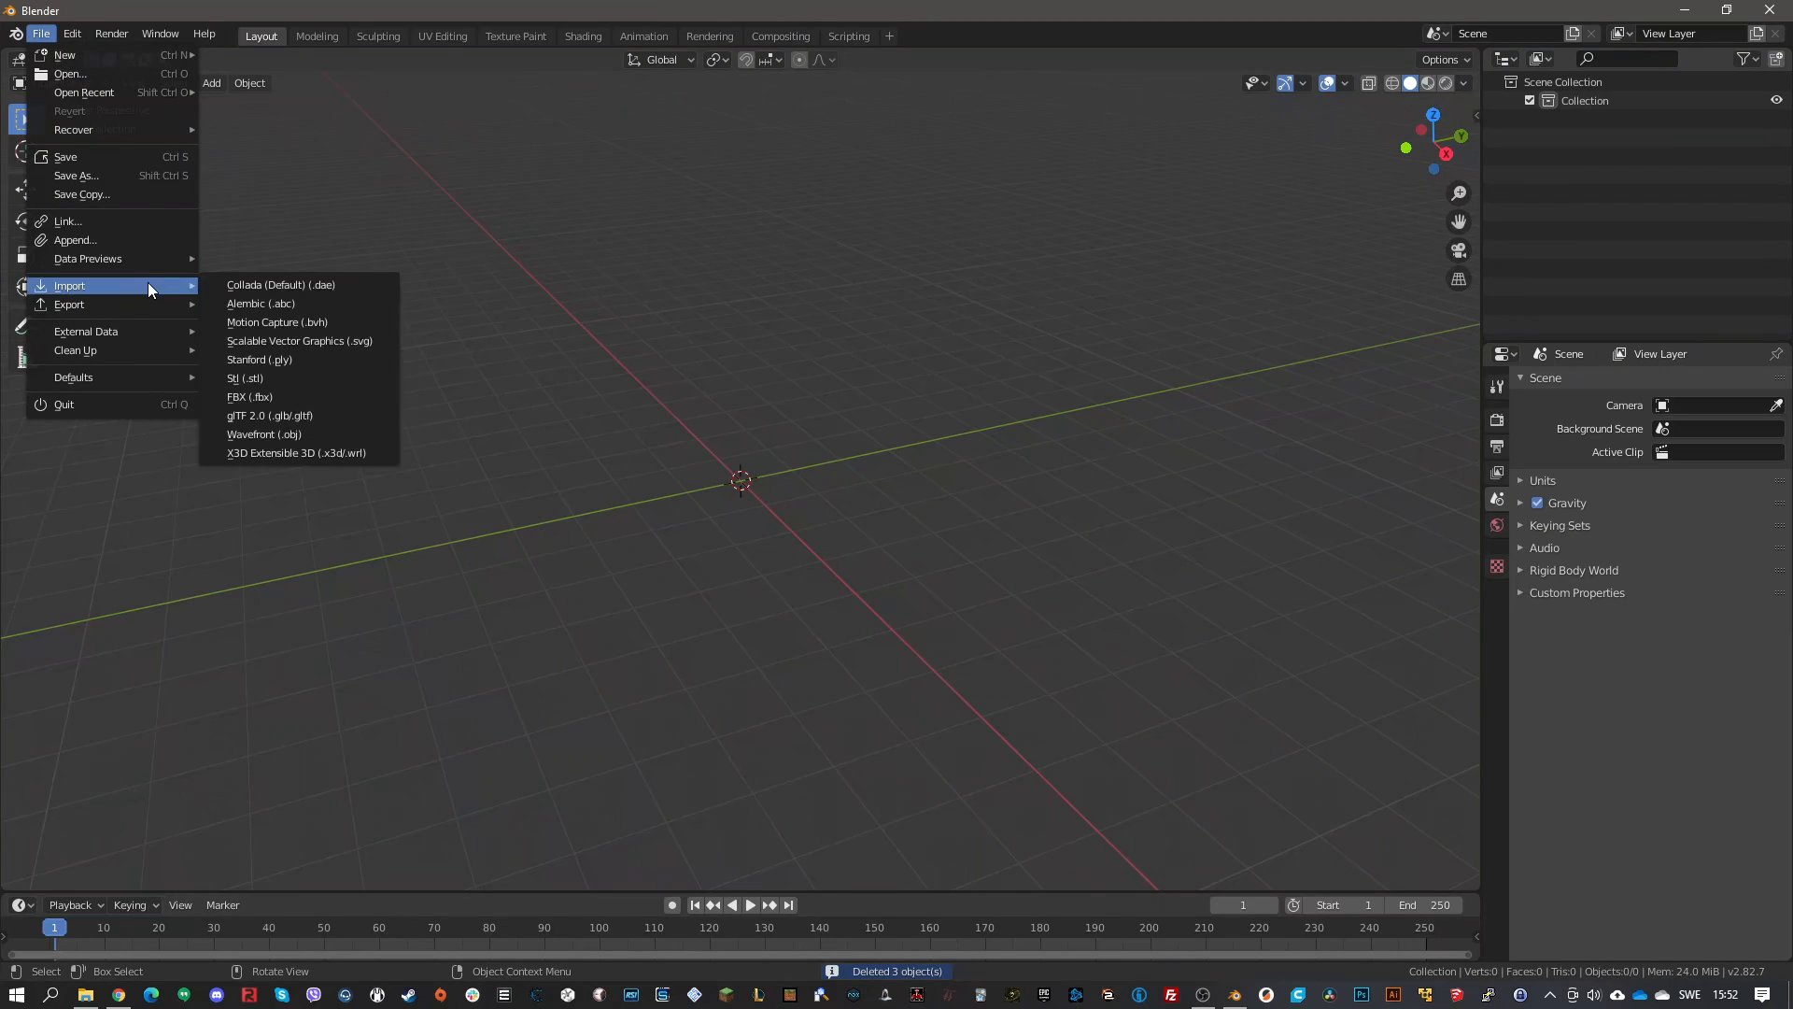
left_click(324, 378)
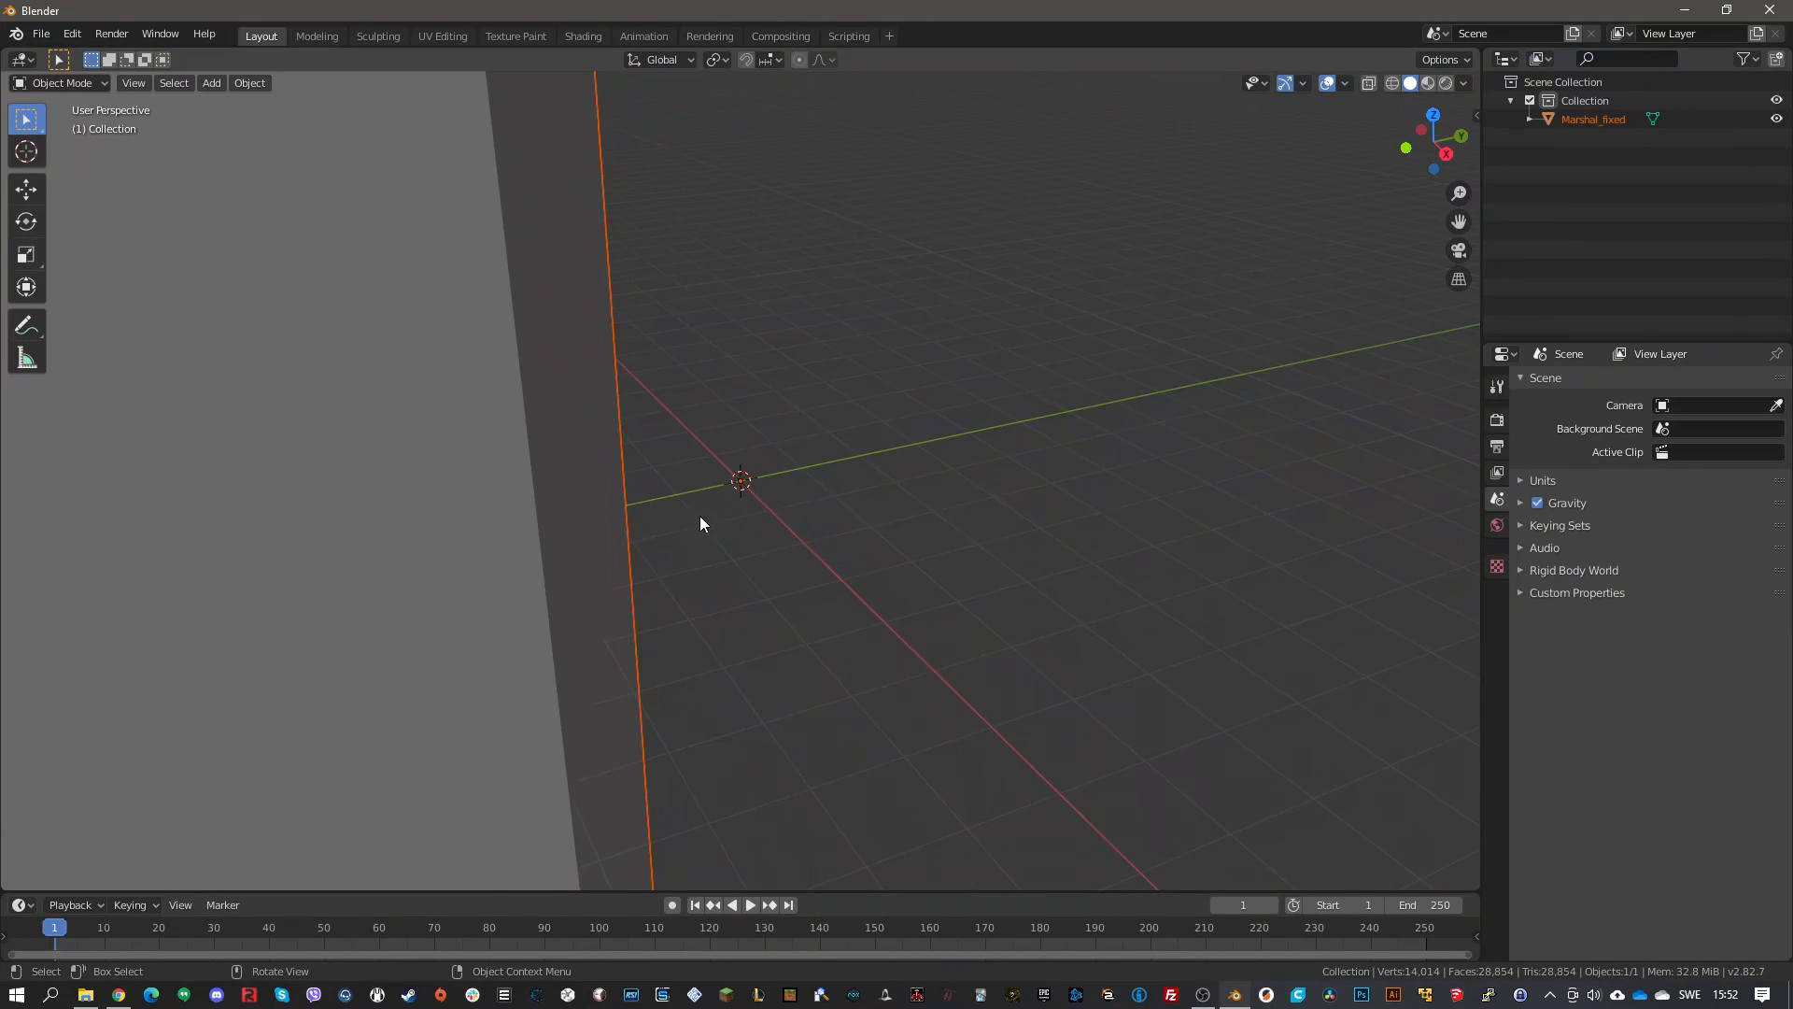
scroll(738, 563, "down", 8)
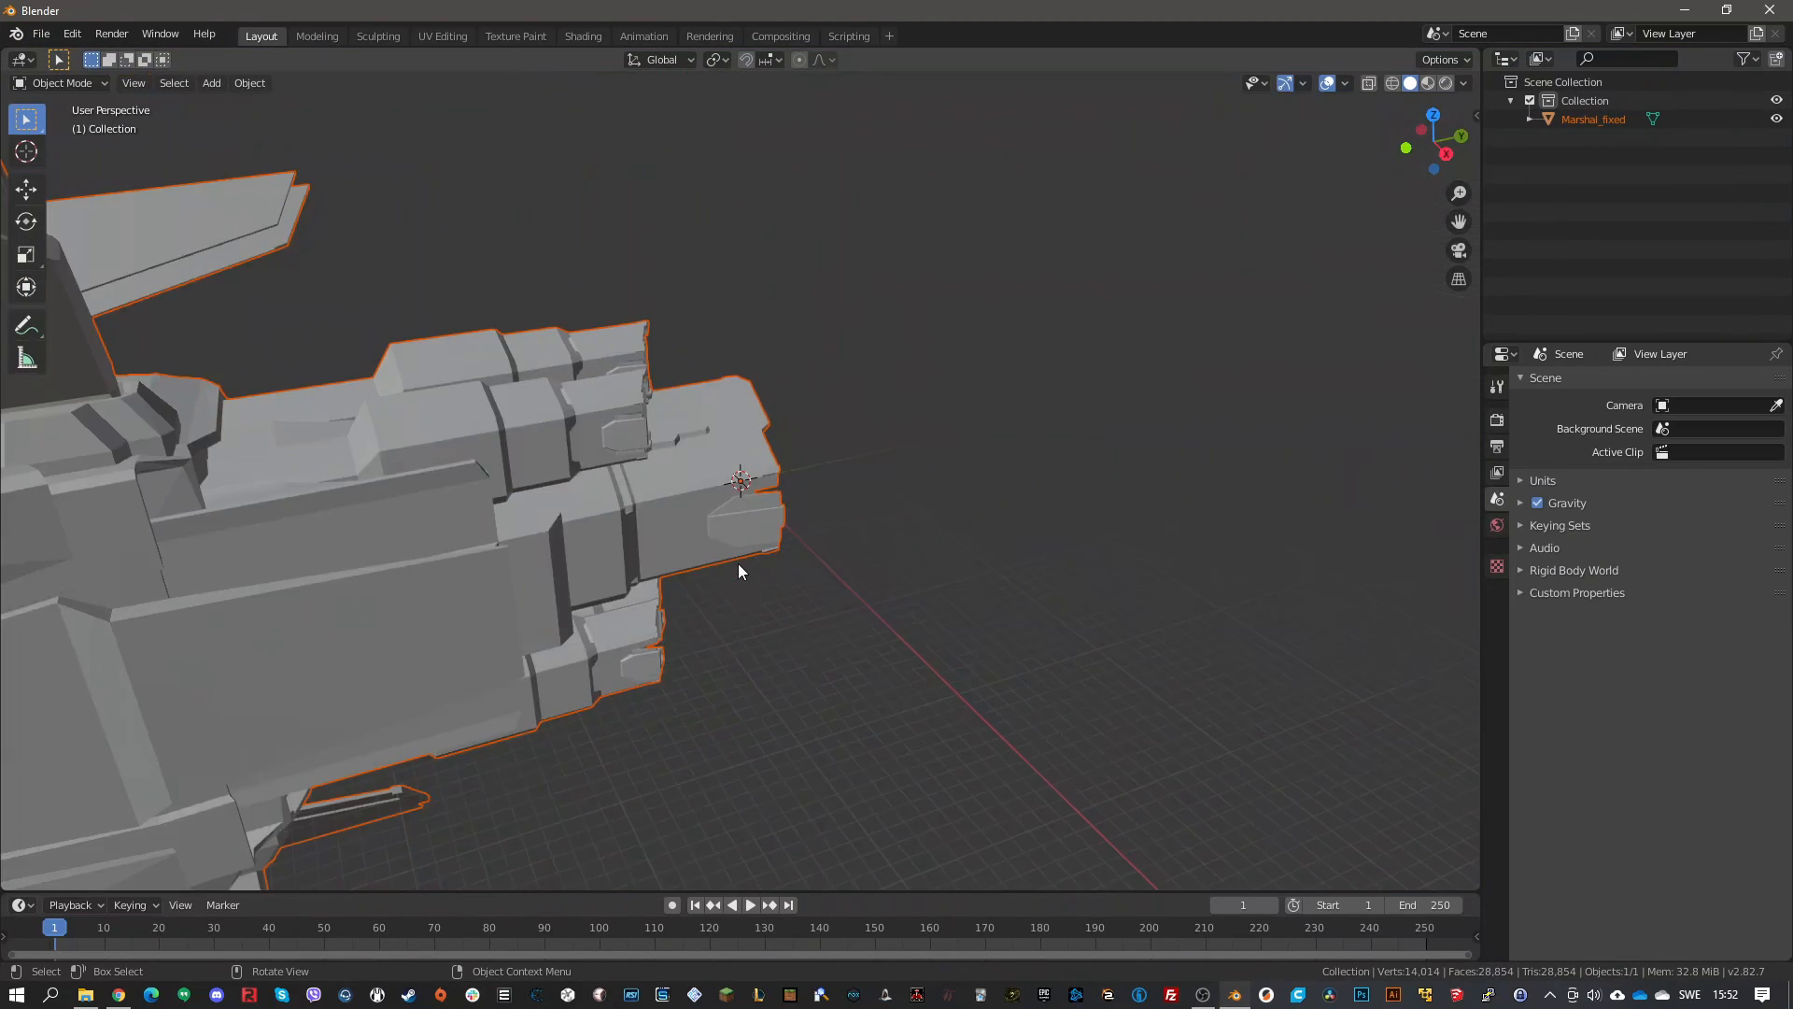
middle_click_drag(738, 569, 664, 567)
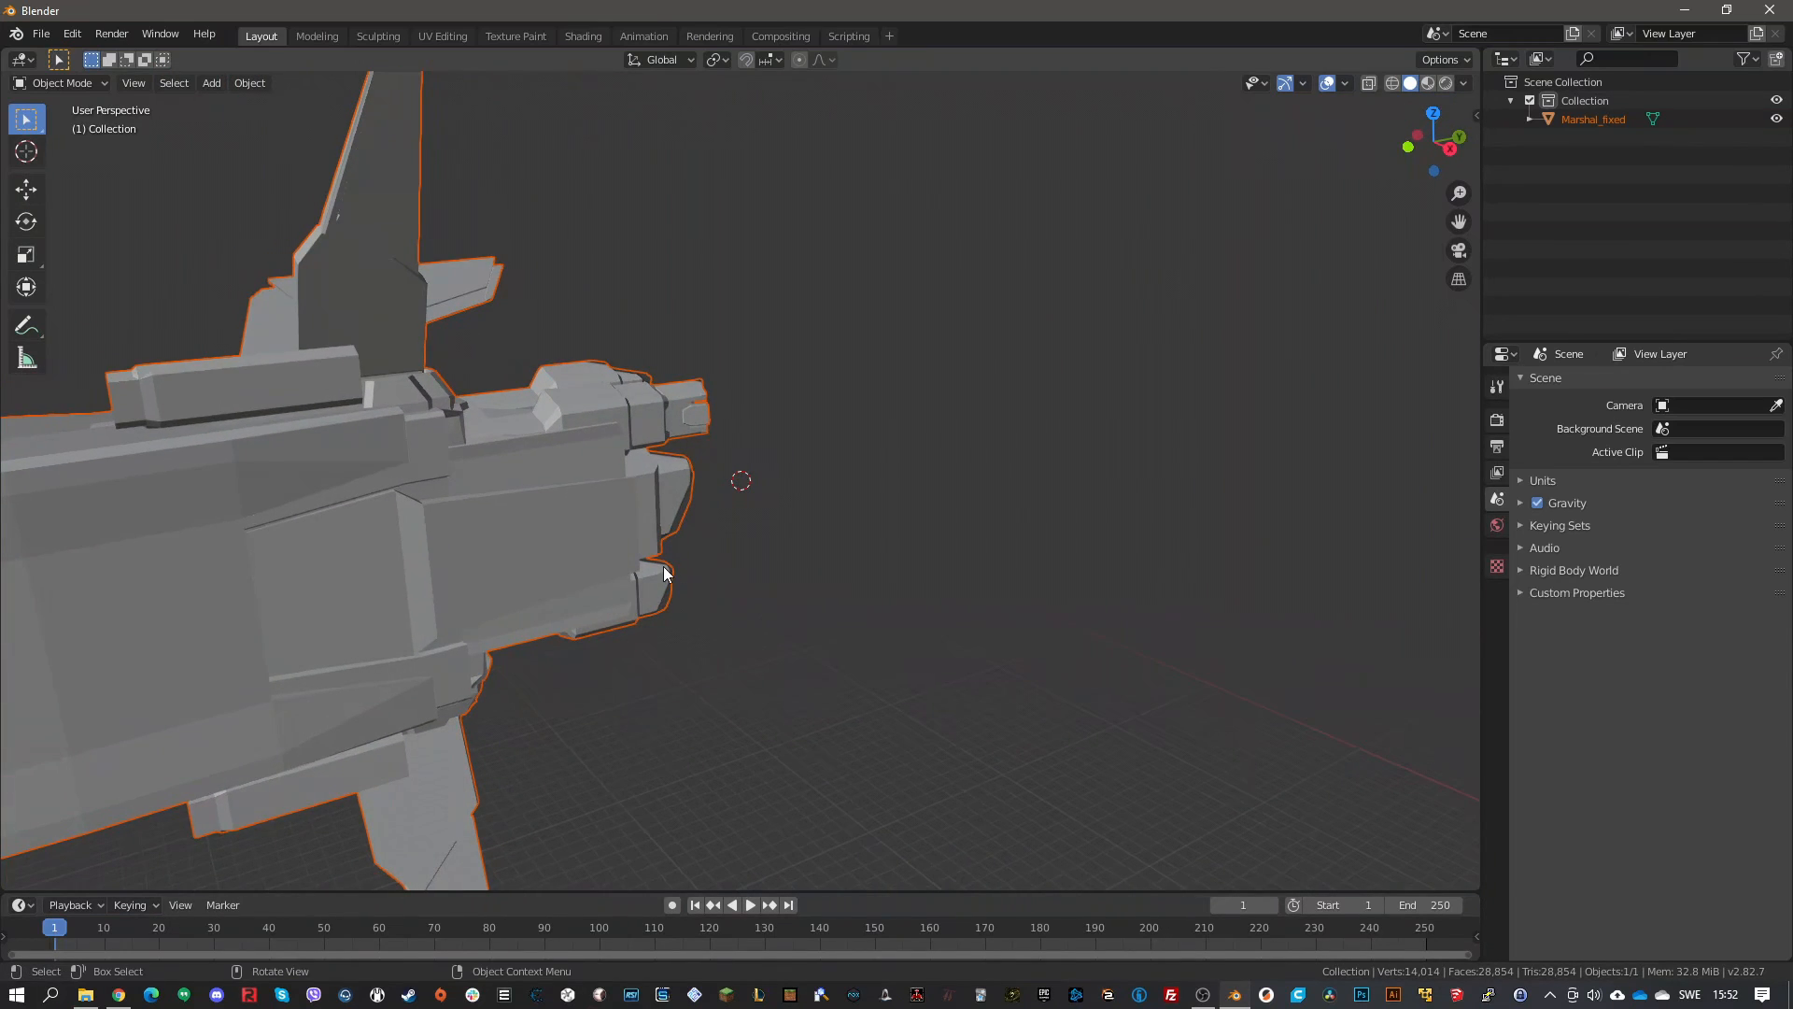
Scale the imported ship down in two passes until the whole hull fits near the grid origin
left_click(25, 255)
middle_click_drag(532, 489, 688, 456)
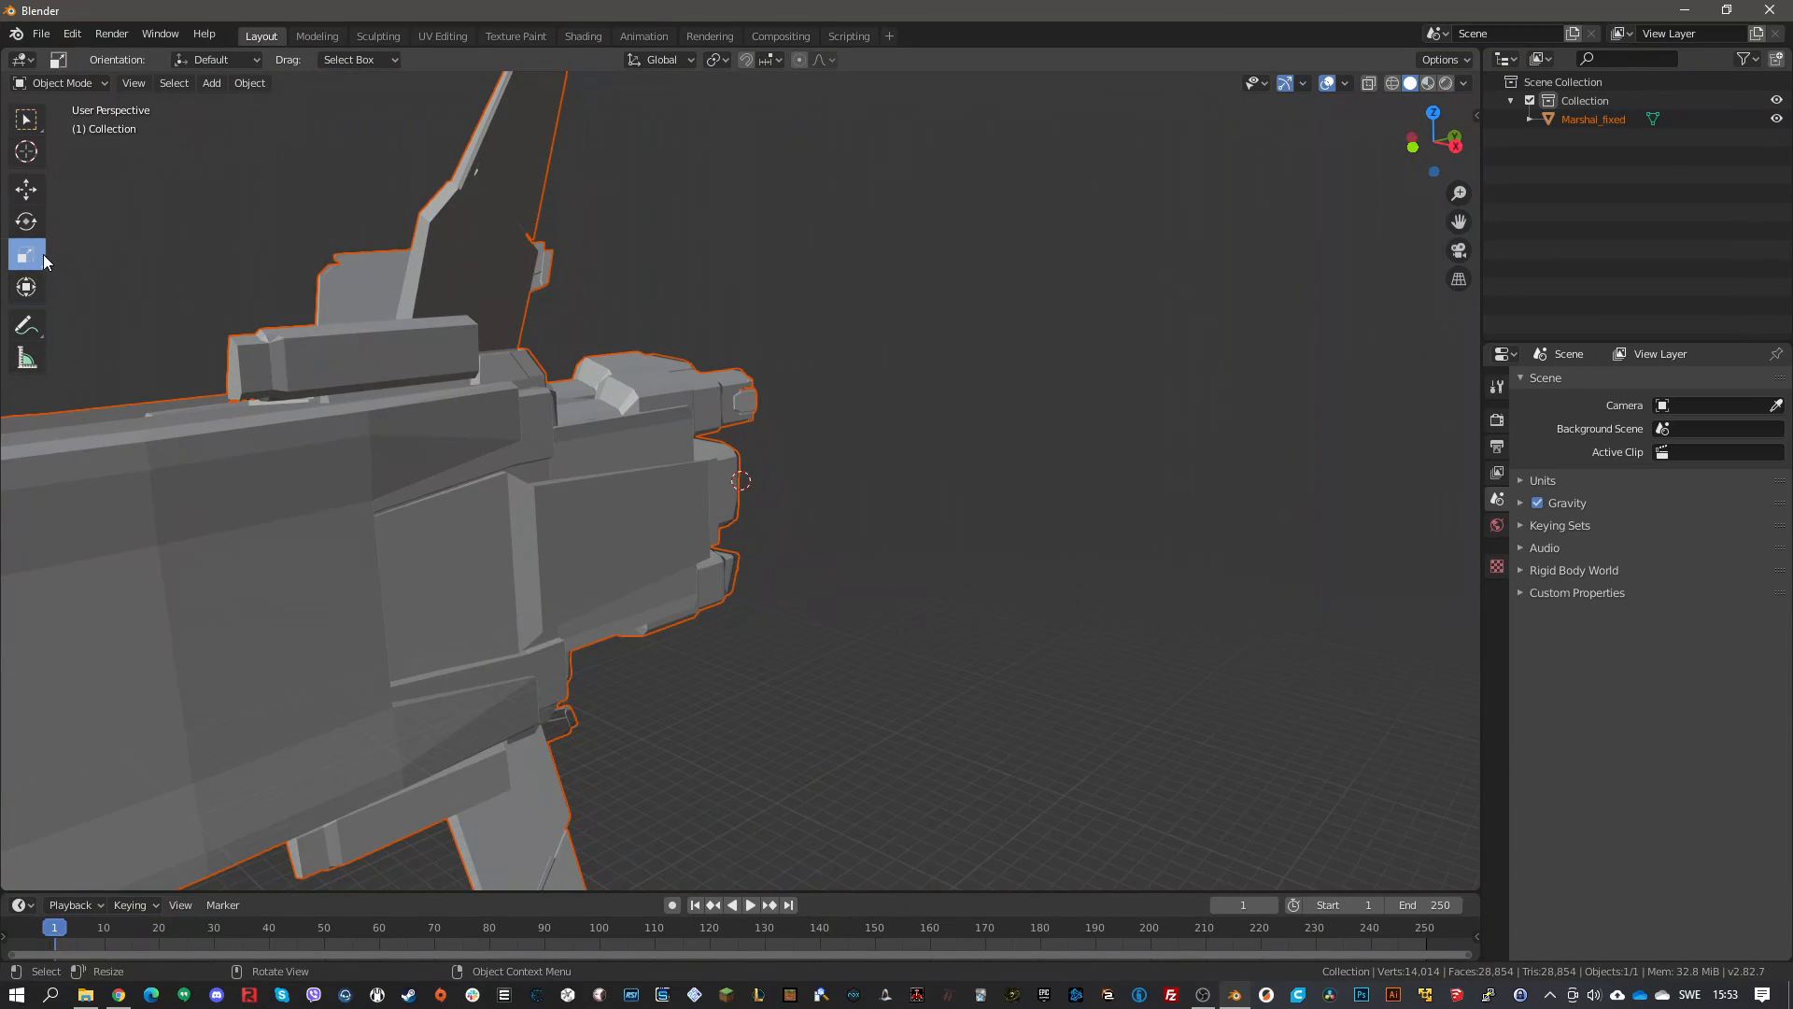
scroll(486, 383, "down", 3)
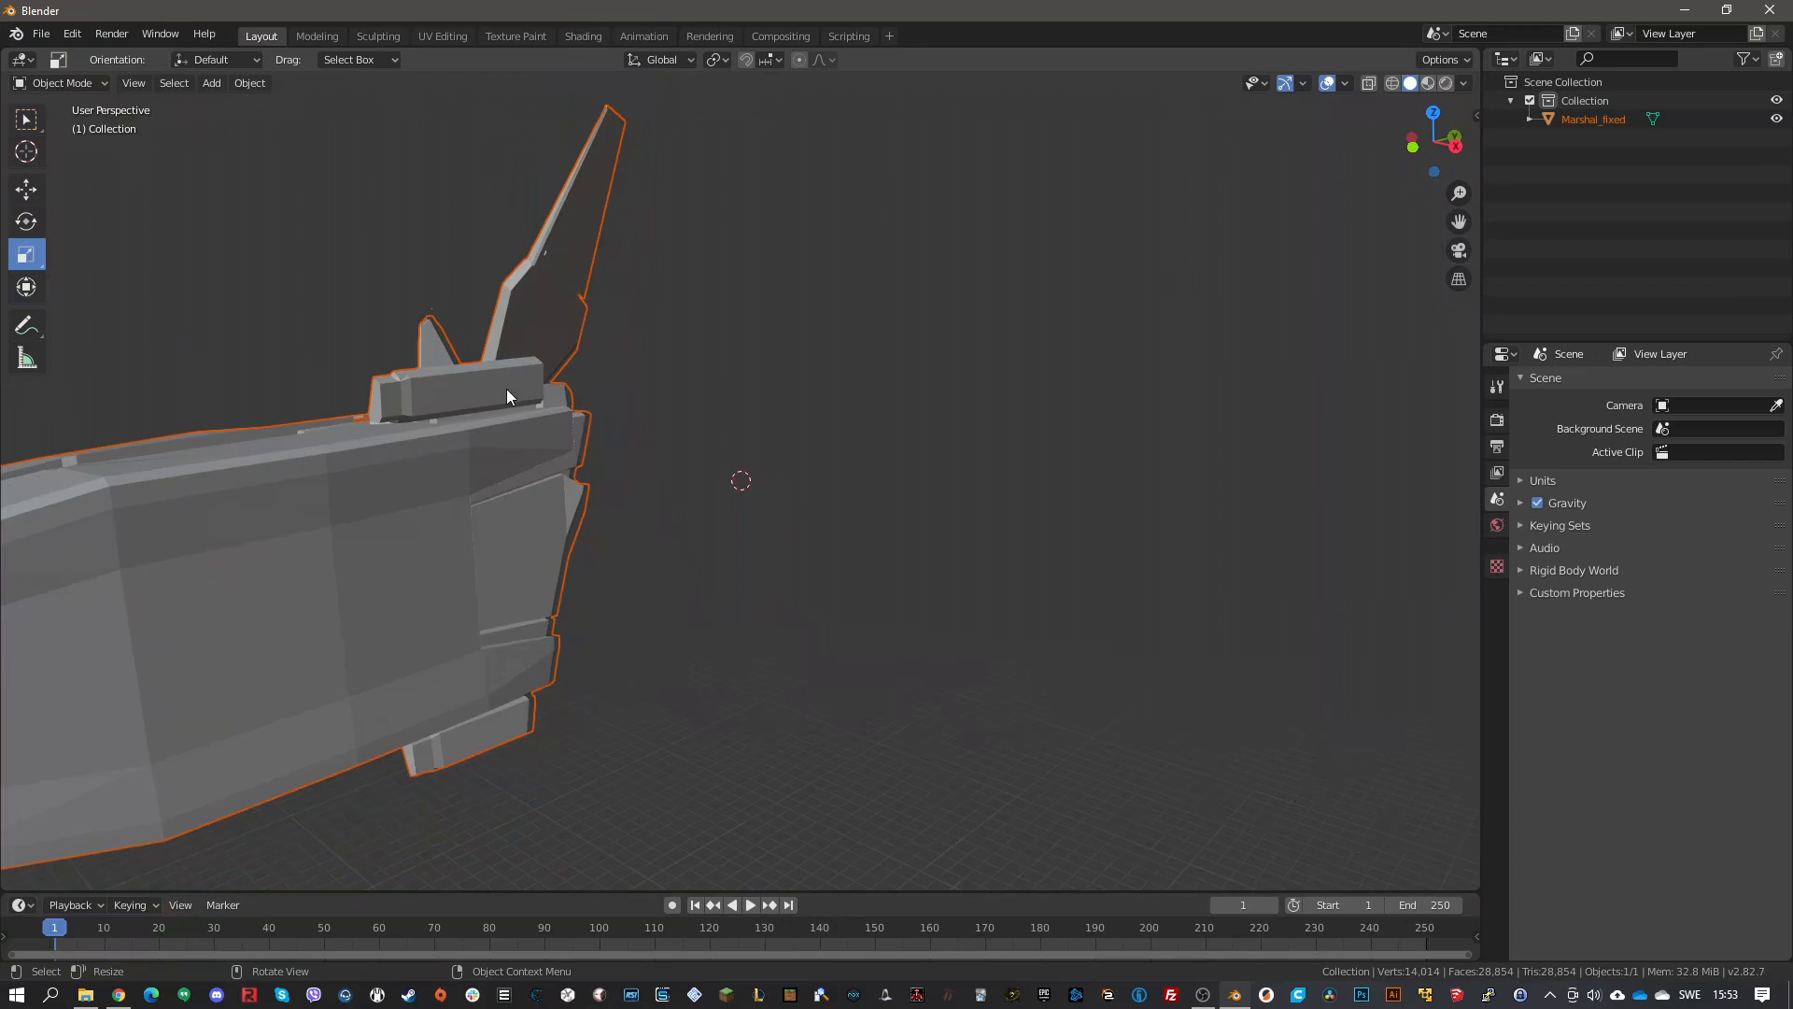
middle_click_drag(644, 436, 830, 486)
scroll(345, 341, "up", 5)
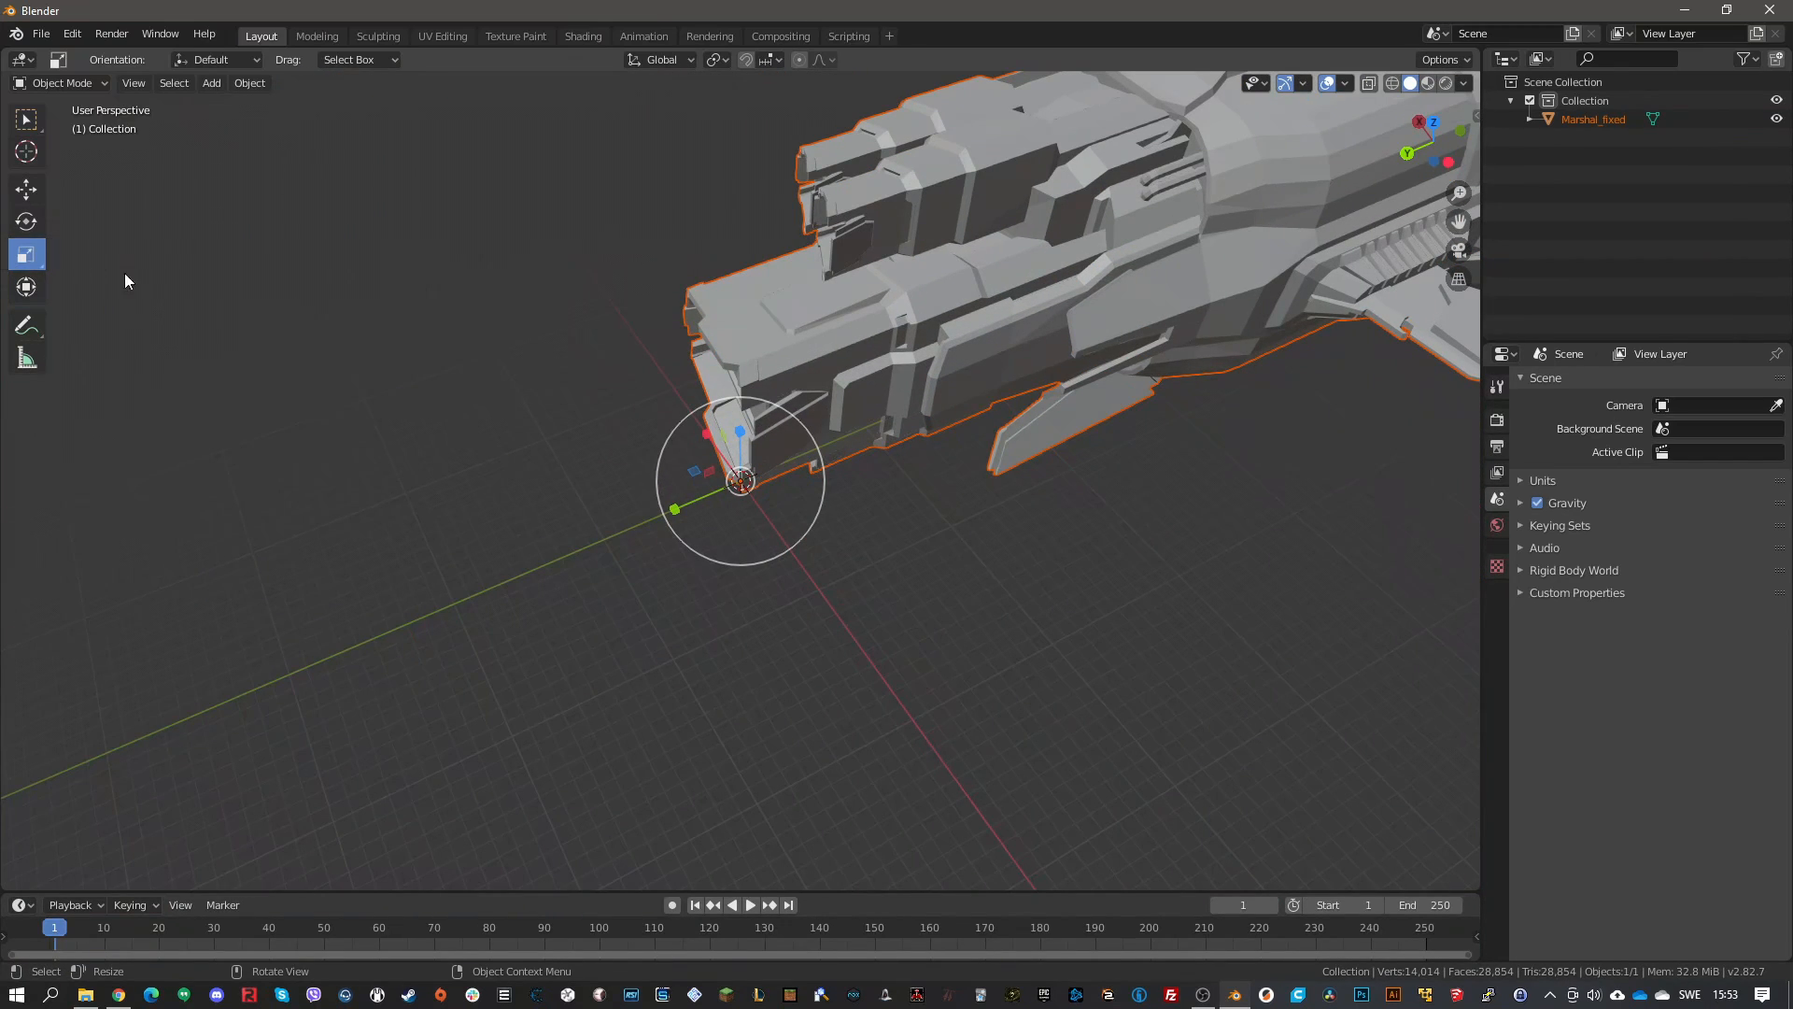
mouse_move(683, 506)
left_mouse_down()
mouse_move(695, 465)
mouse_move(783, 460)
mouse_move(681, 501)
left_mouse_up()
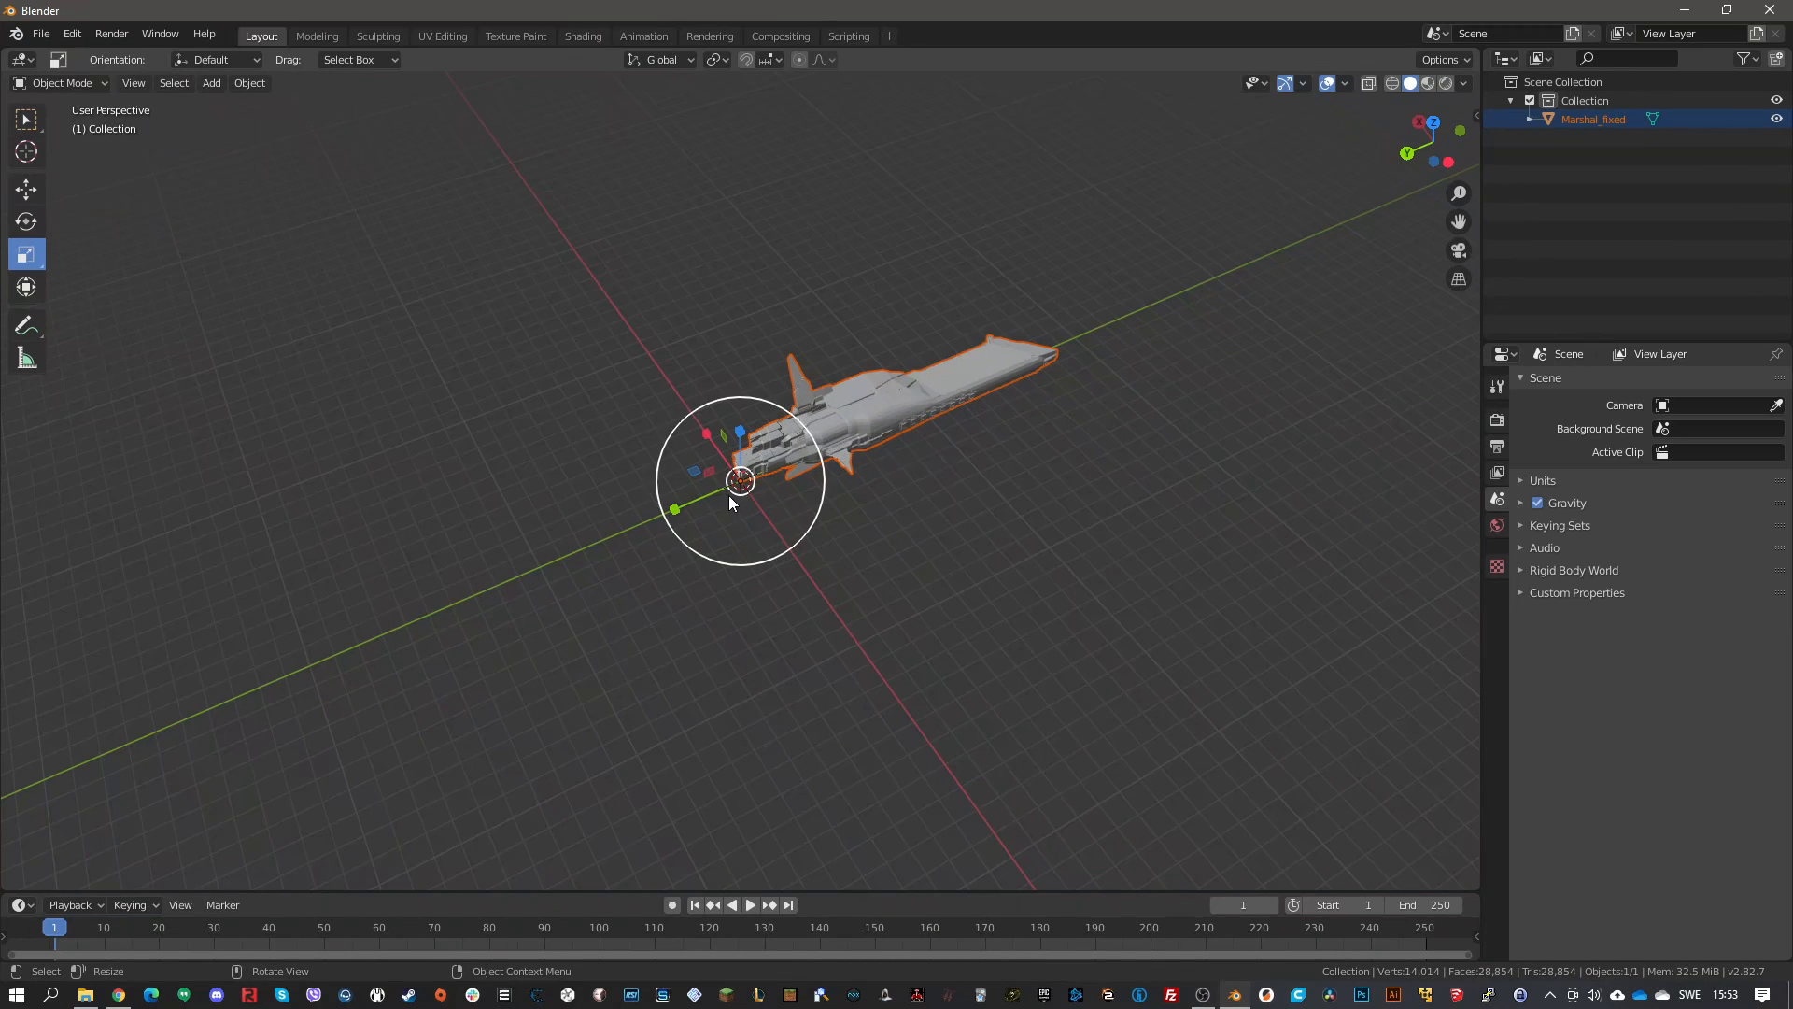
left_click_drag(693, 433, 725, 465)
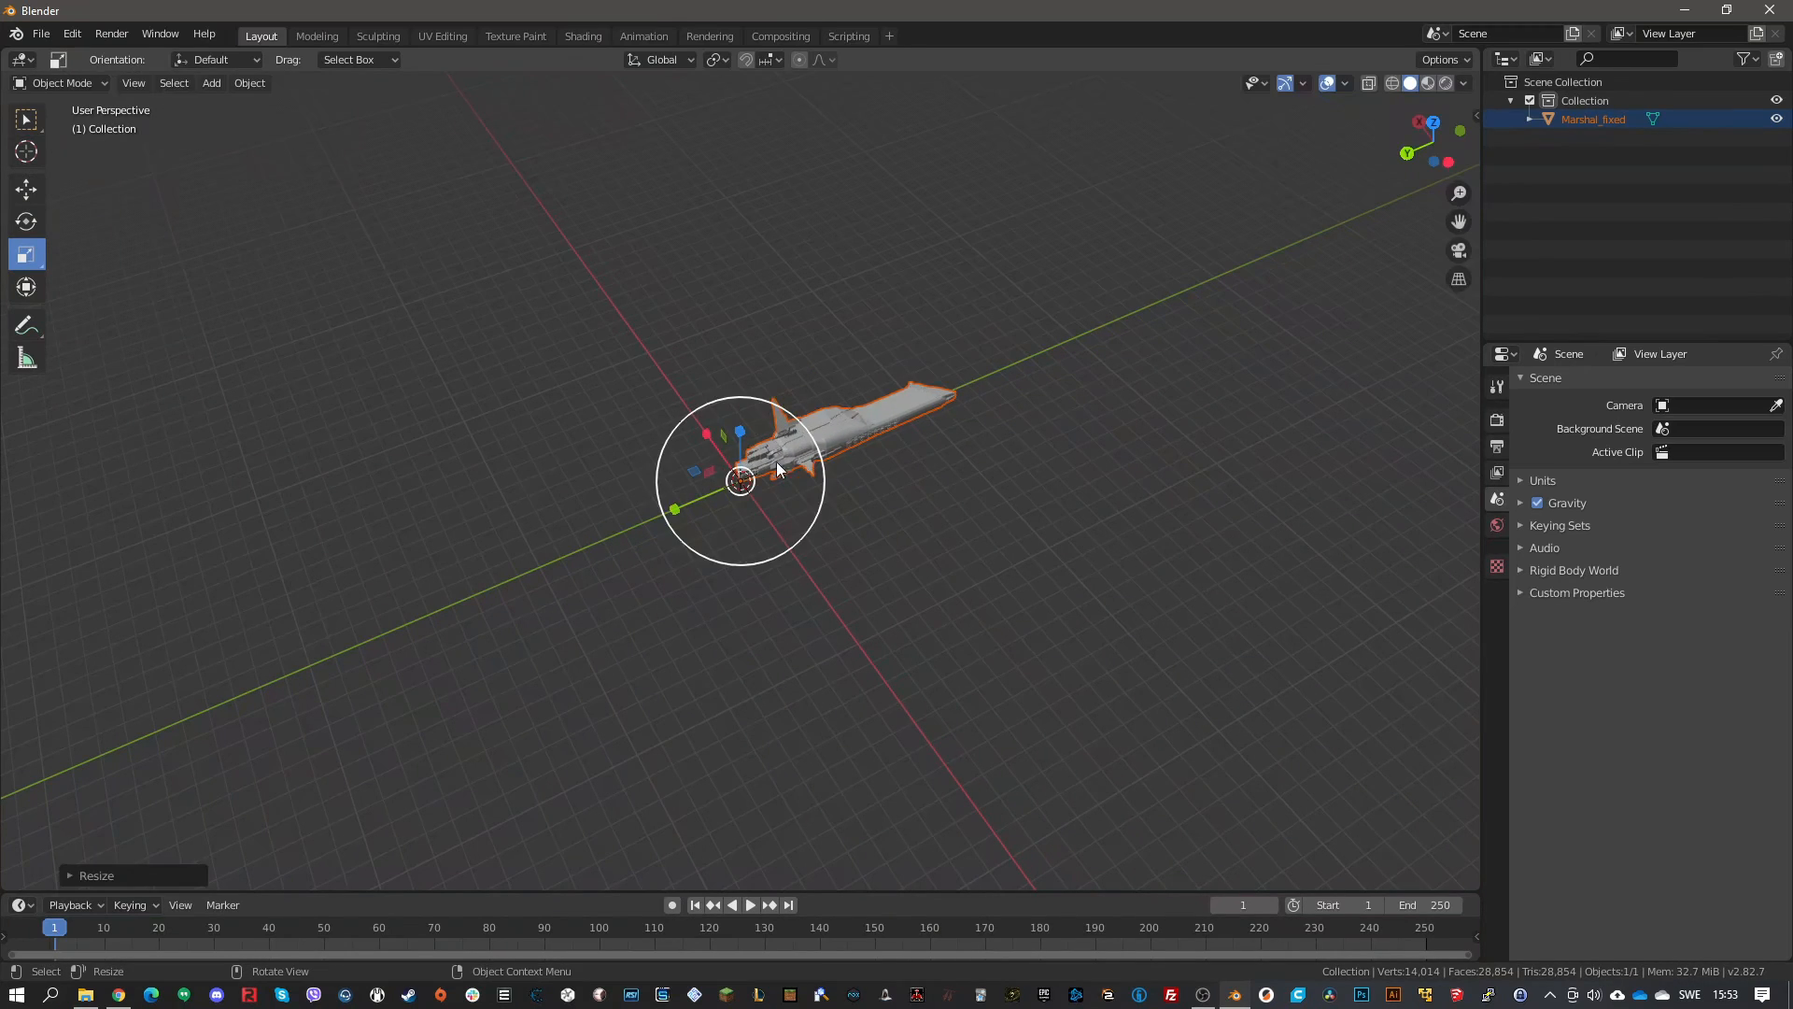
Rotate the ship freely about its origin with the Rotate tool
scroll(868, 511, "up", 6)
middle_click_drag(838, 439, 402, 378)
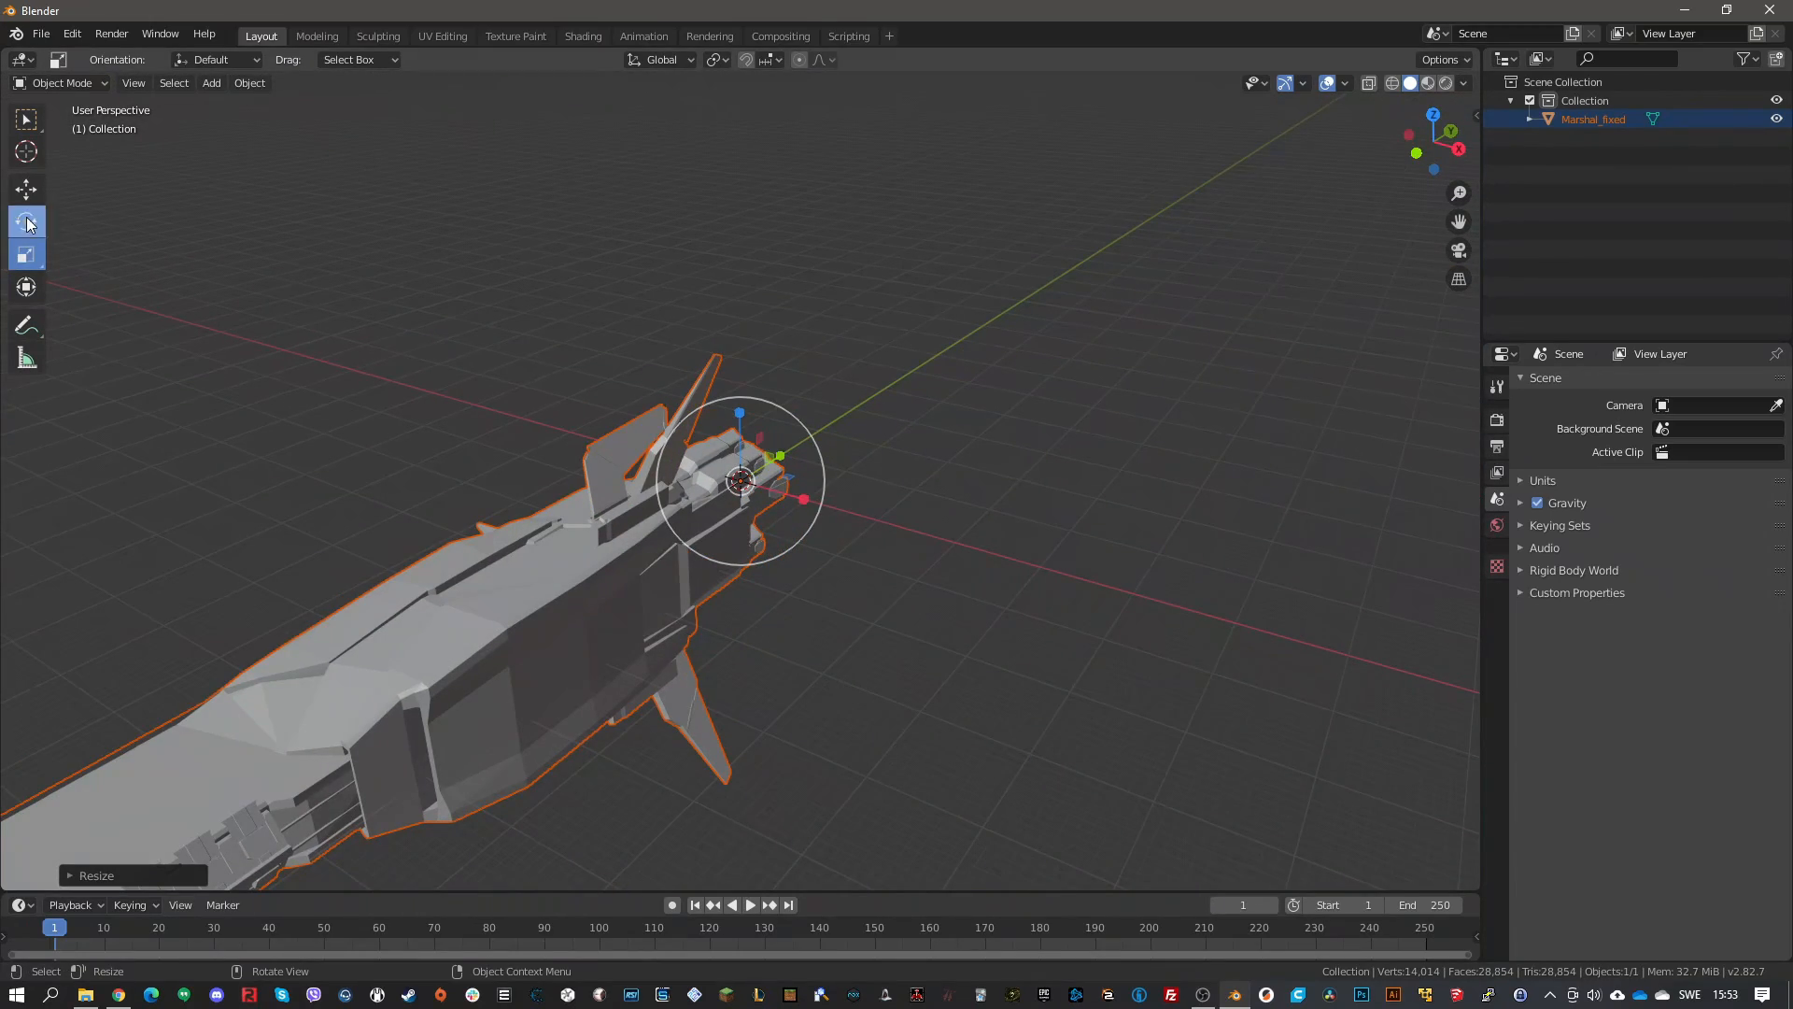
left_click_drag(790, 449, 939, 569)
middle_click_drag(939, 570, 824, 566)
middle_click_drag(1017, 509, 821, 641)
scroll(794, 608, "up", 5)
middle_click_drag(1039, 534, 1089, 523)
scroll(995, 523, "up", 3)
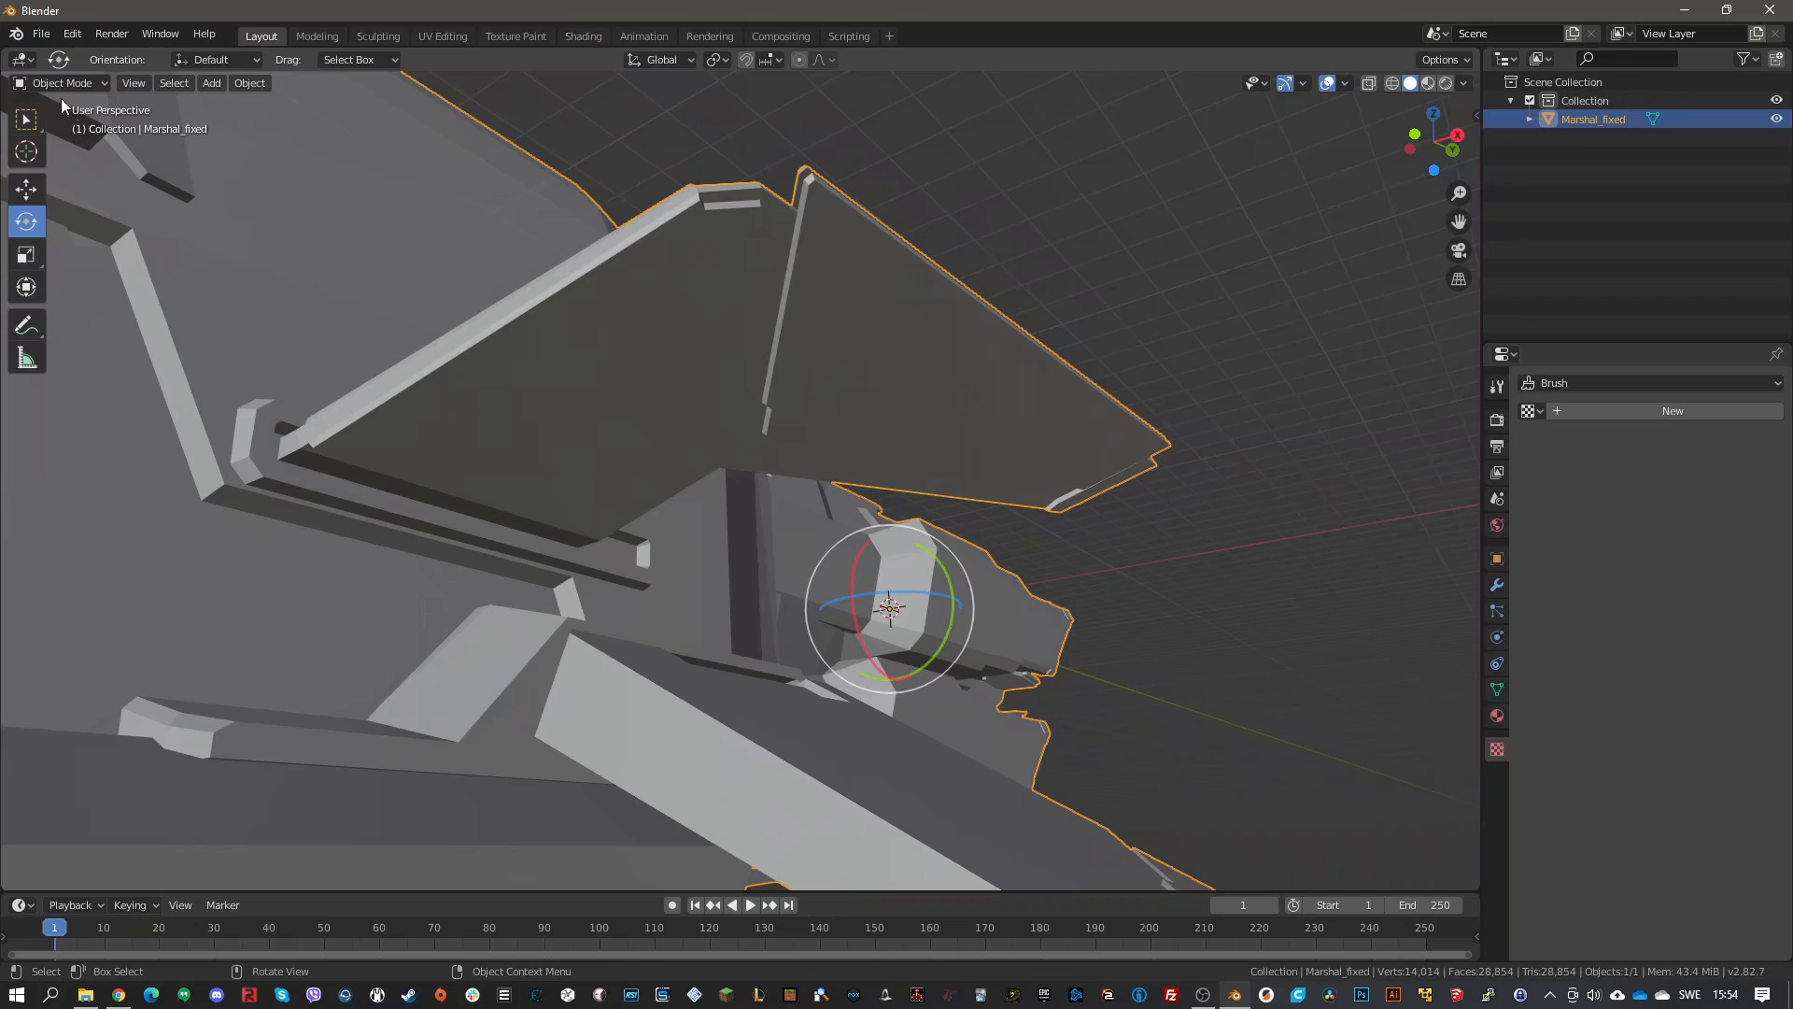
Enter Edit Mode on the ship with face selection and deselect all of its geometry
left_click(60, 124)
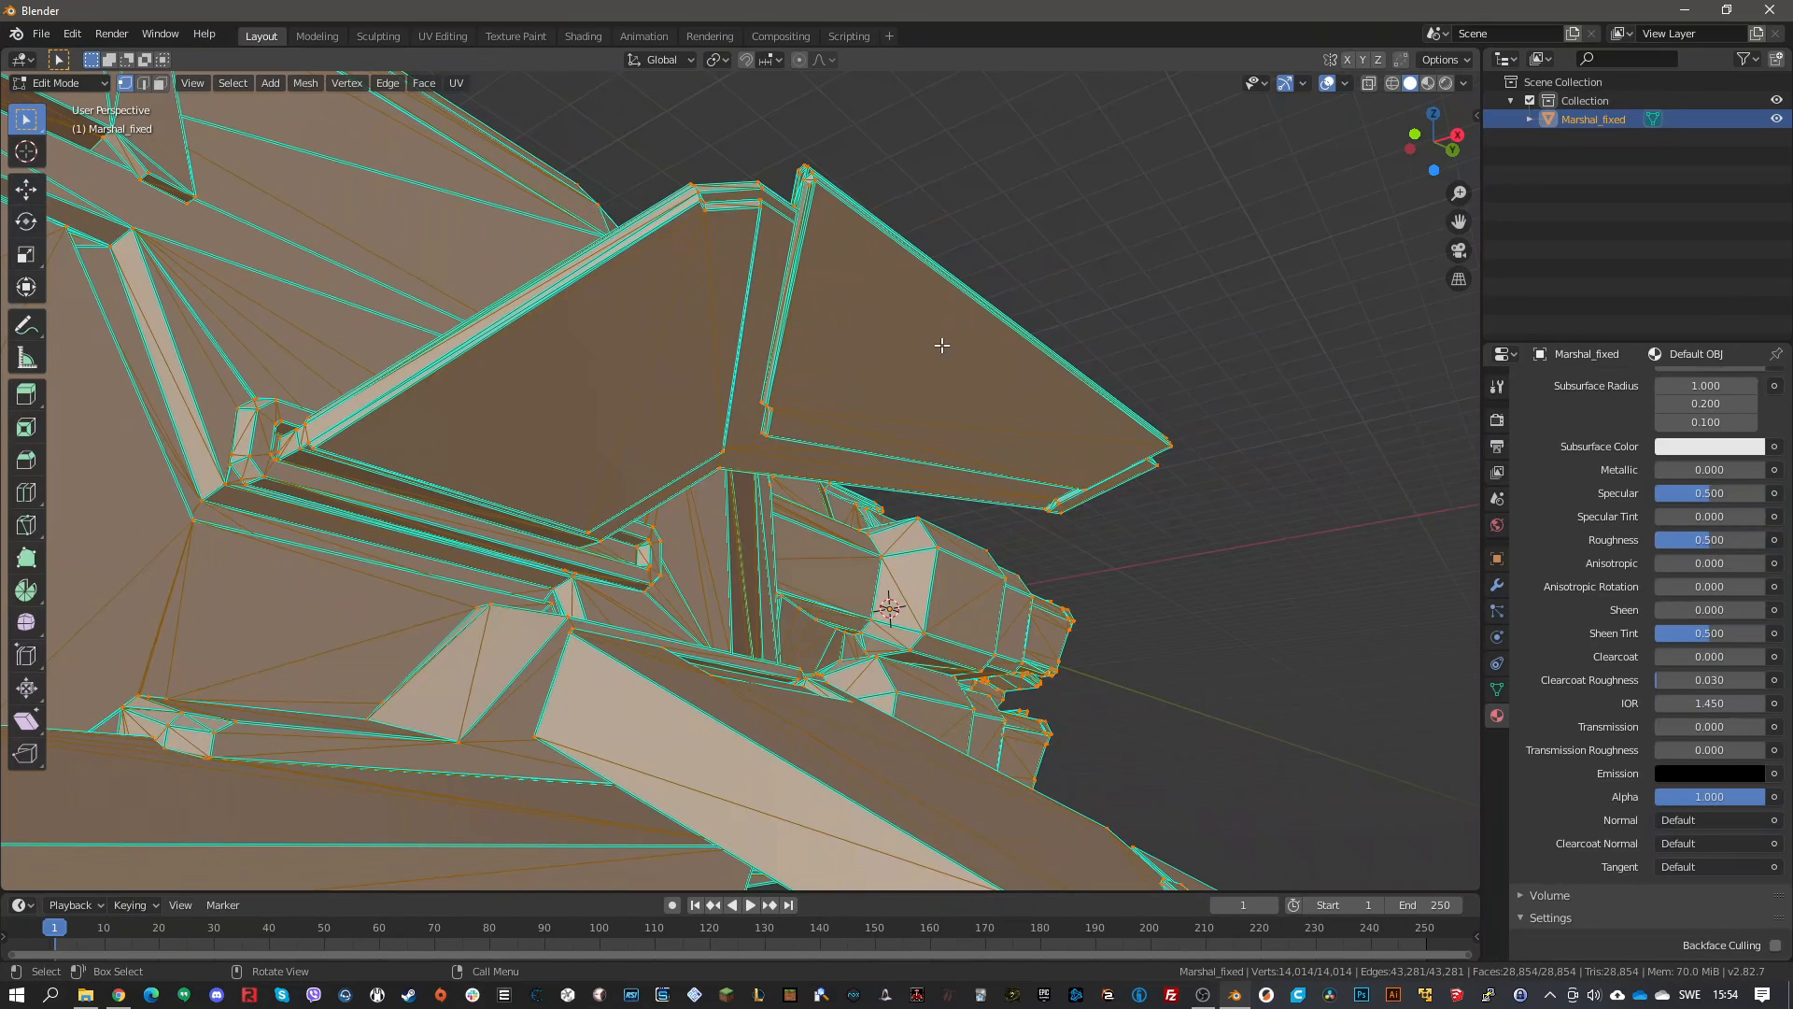
scroll(942, 345, "down", 4)
middle_click_drag(945, 349, 961, 362)
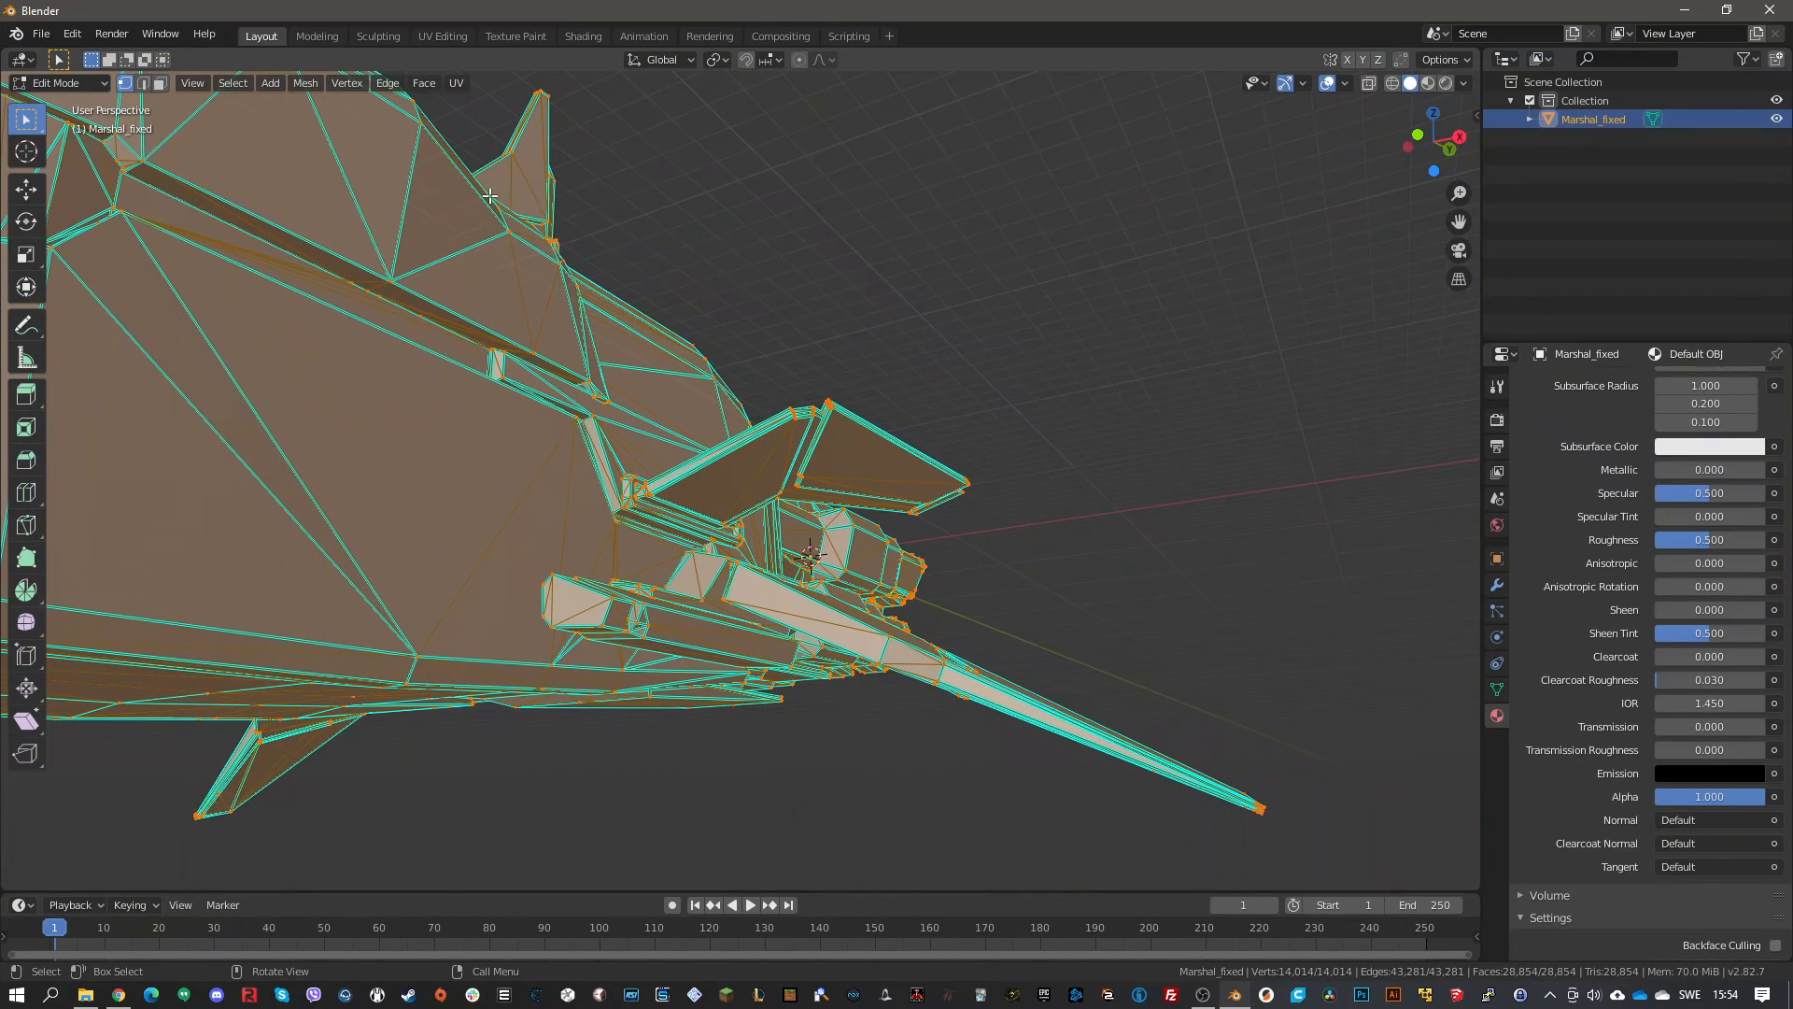
left_click(161, 85)
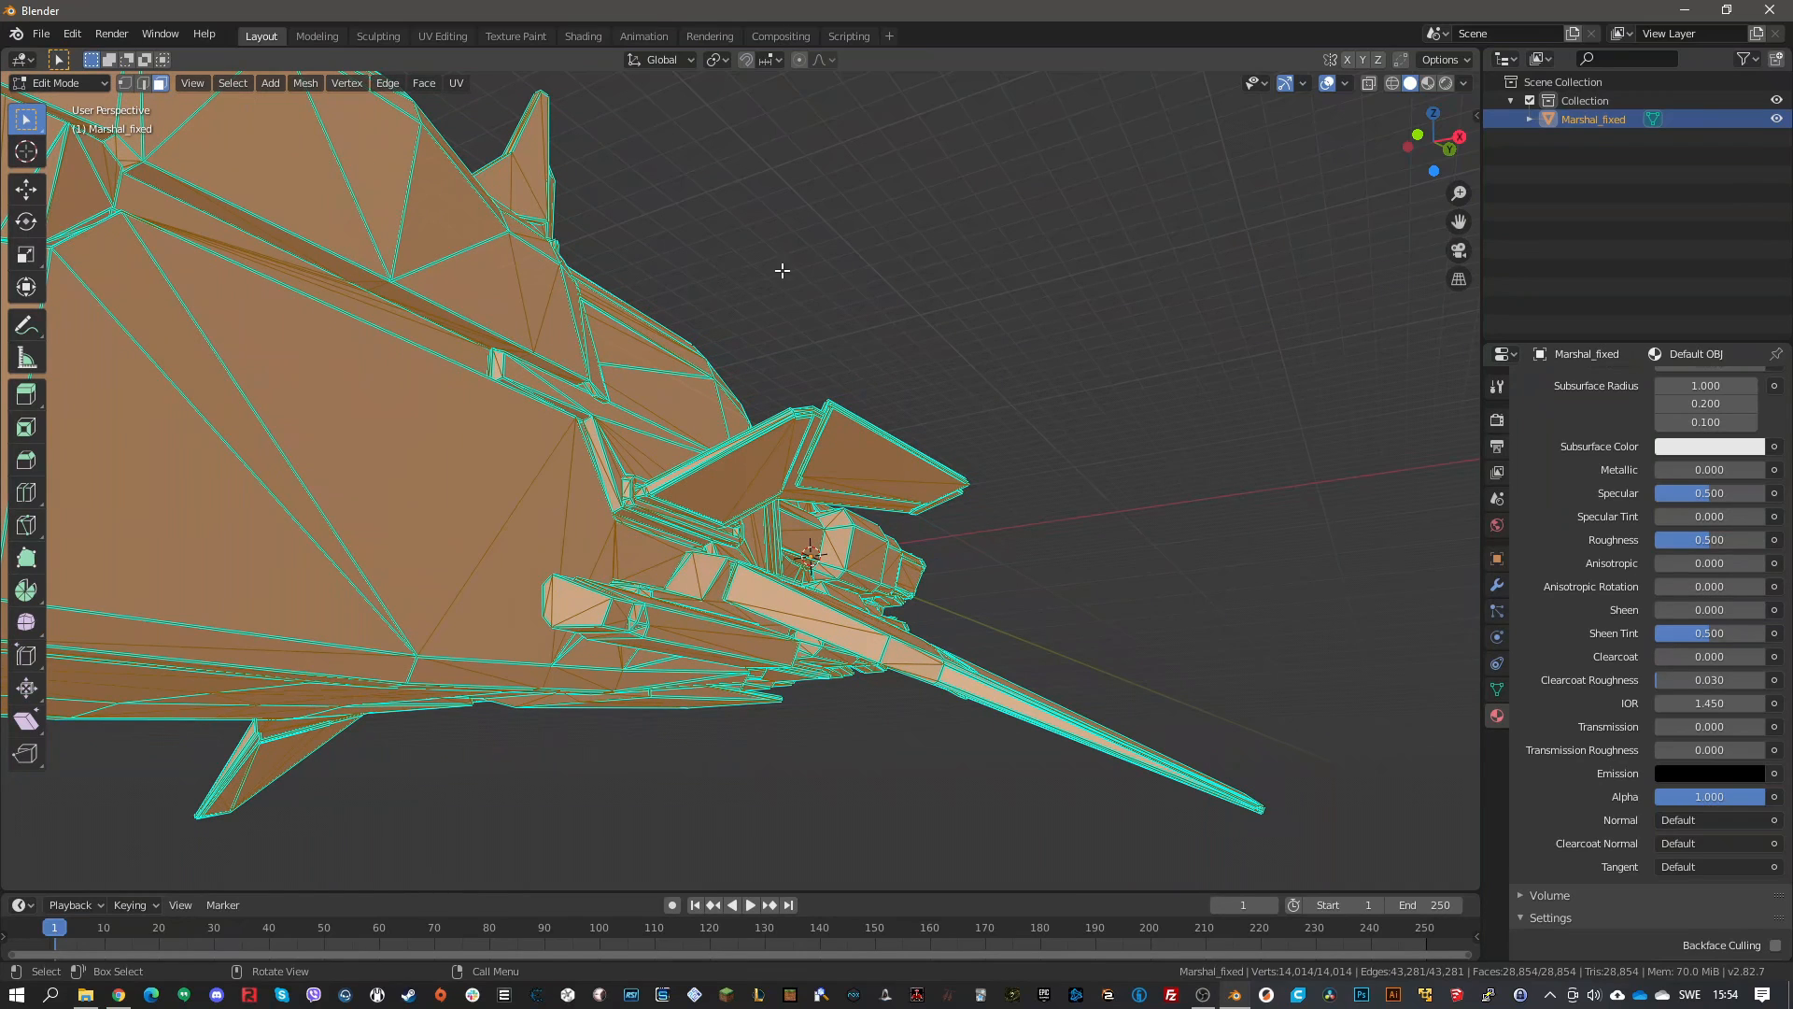
left_click(859, 255)
Select all the flat faces across one side of the broad two-part fin beside the engines
scroll(934, 353, "up", 3)
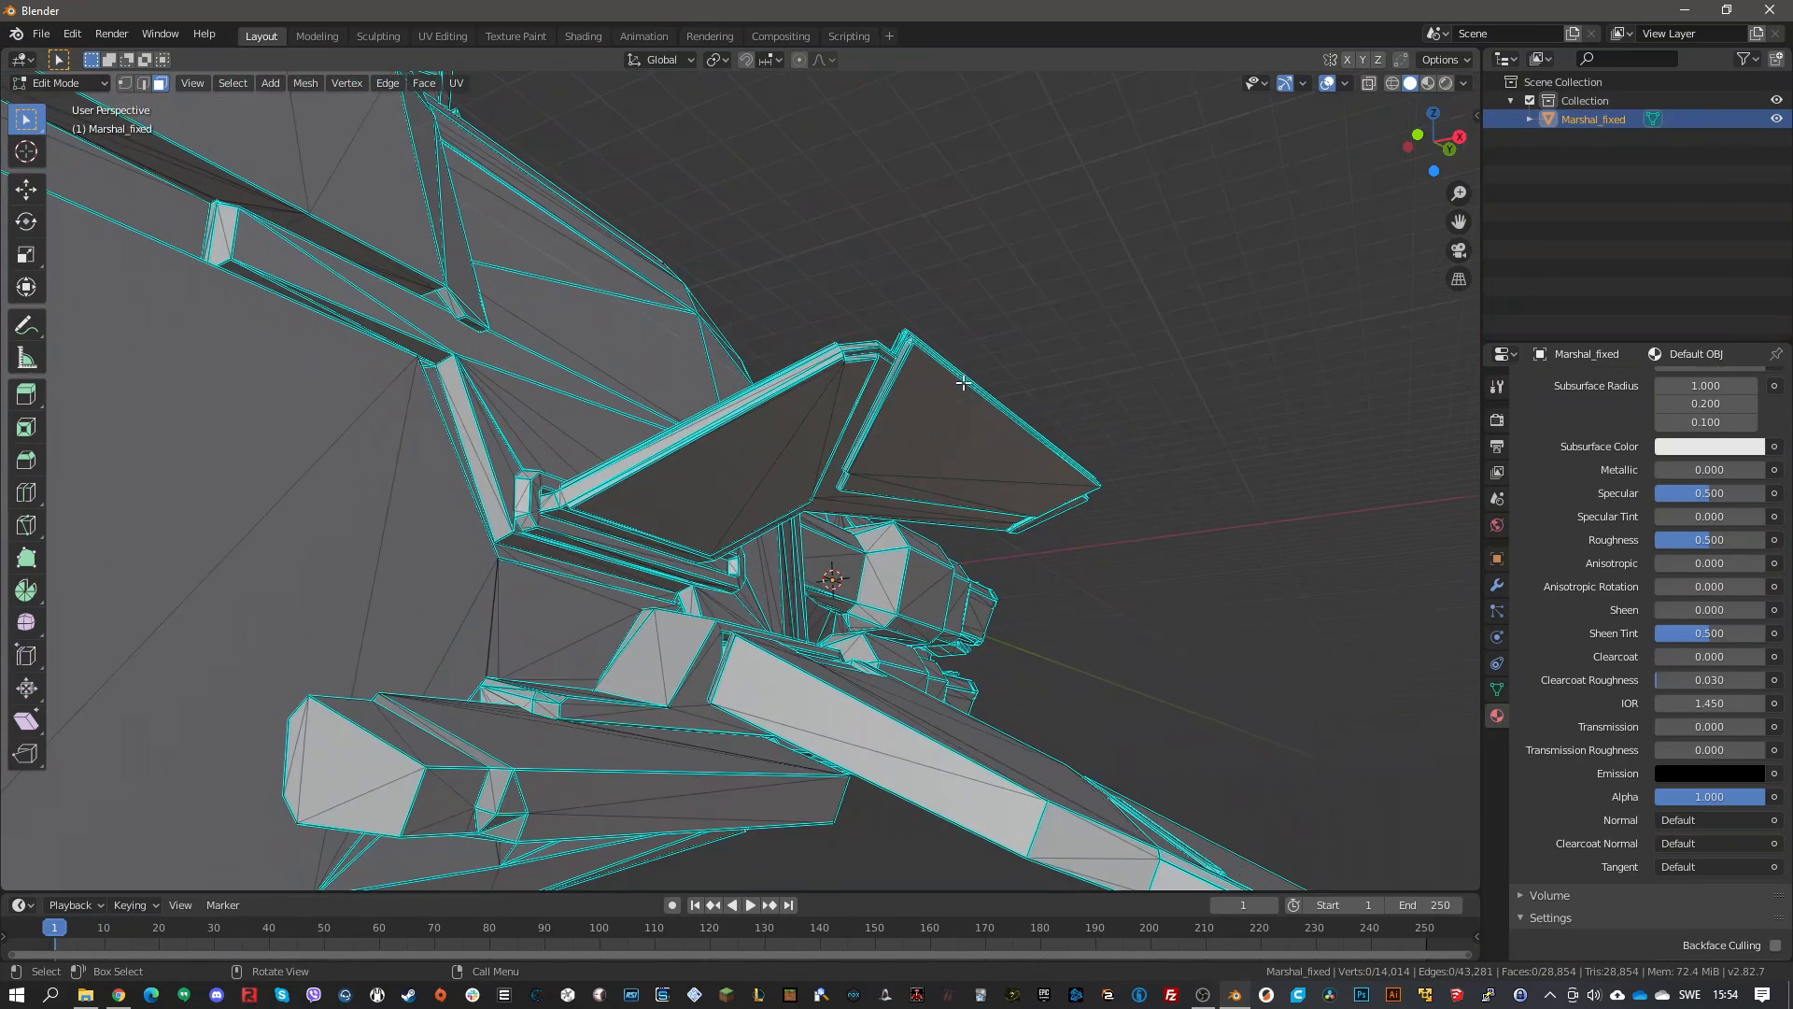
middle_click_drag(983, 327, 1055, 357)
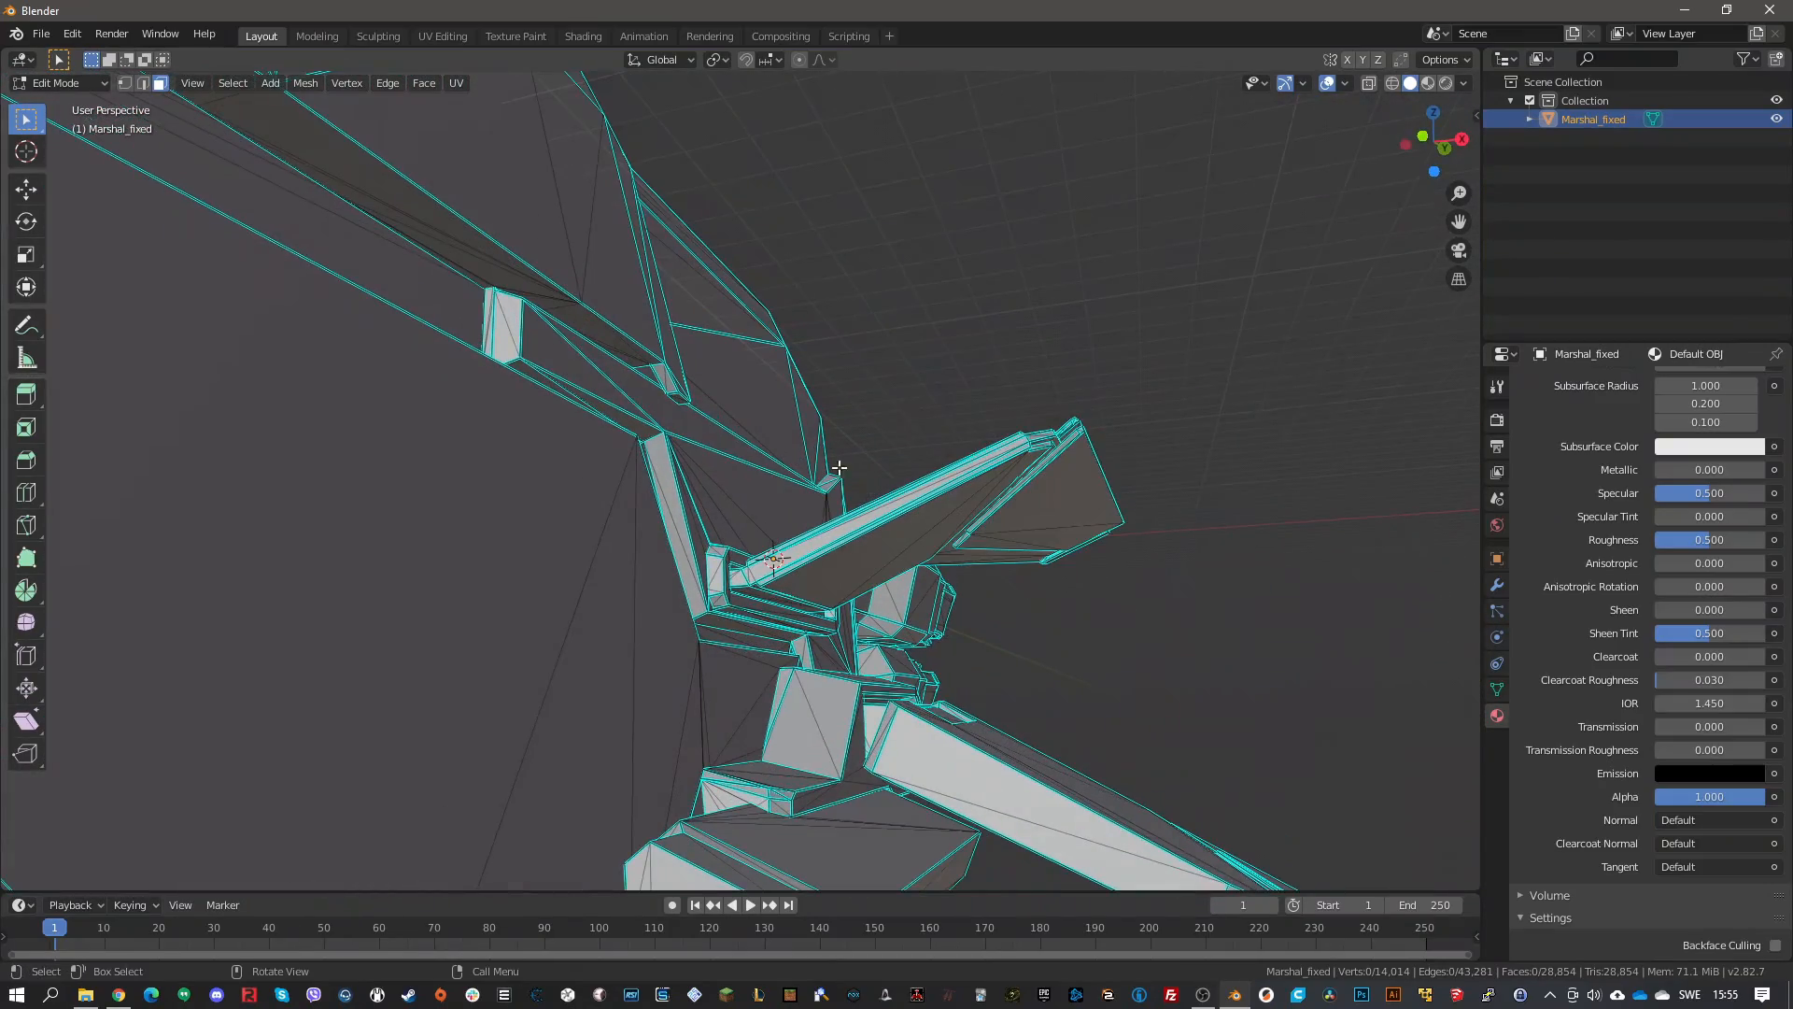
middle_click_drag(1152, 390, 1078, 359)
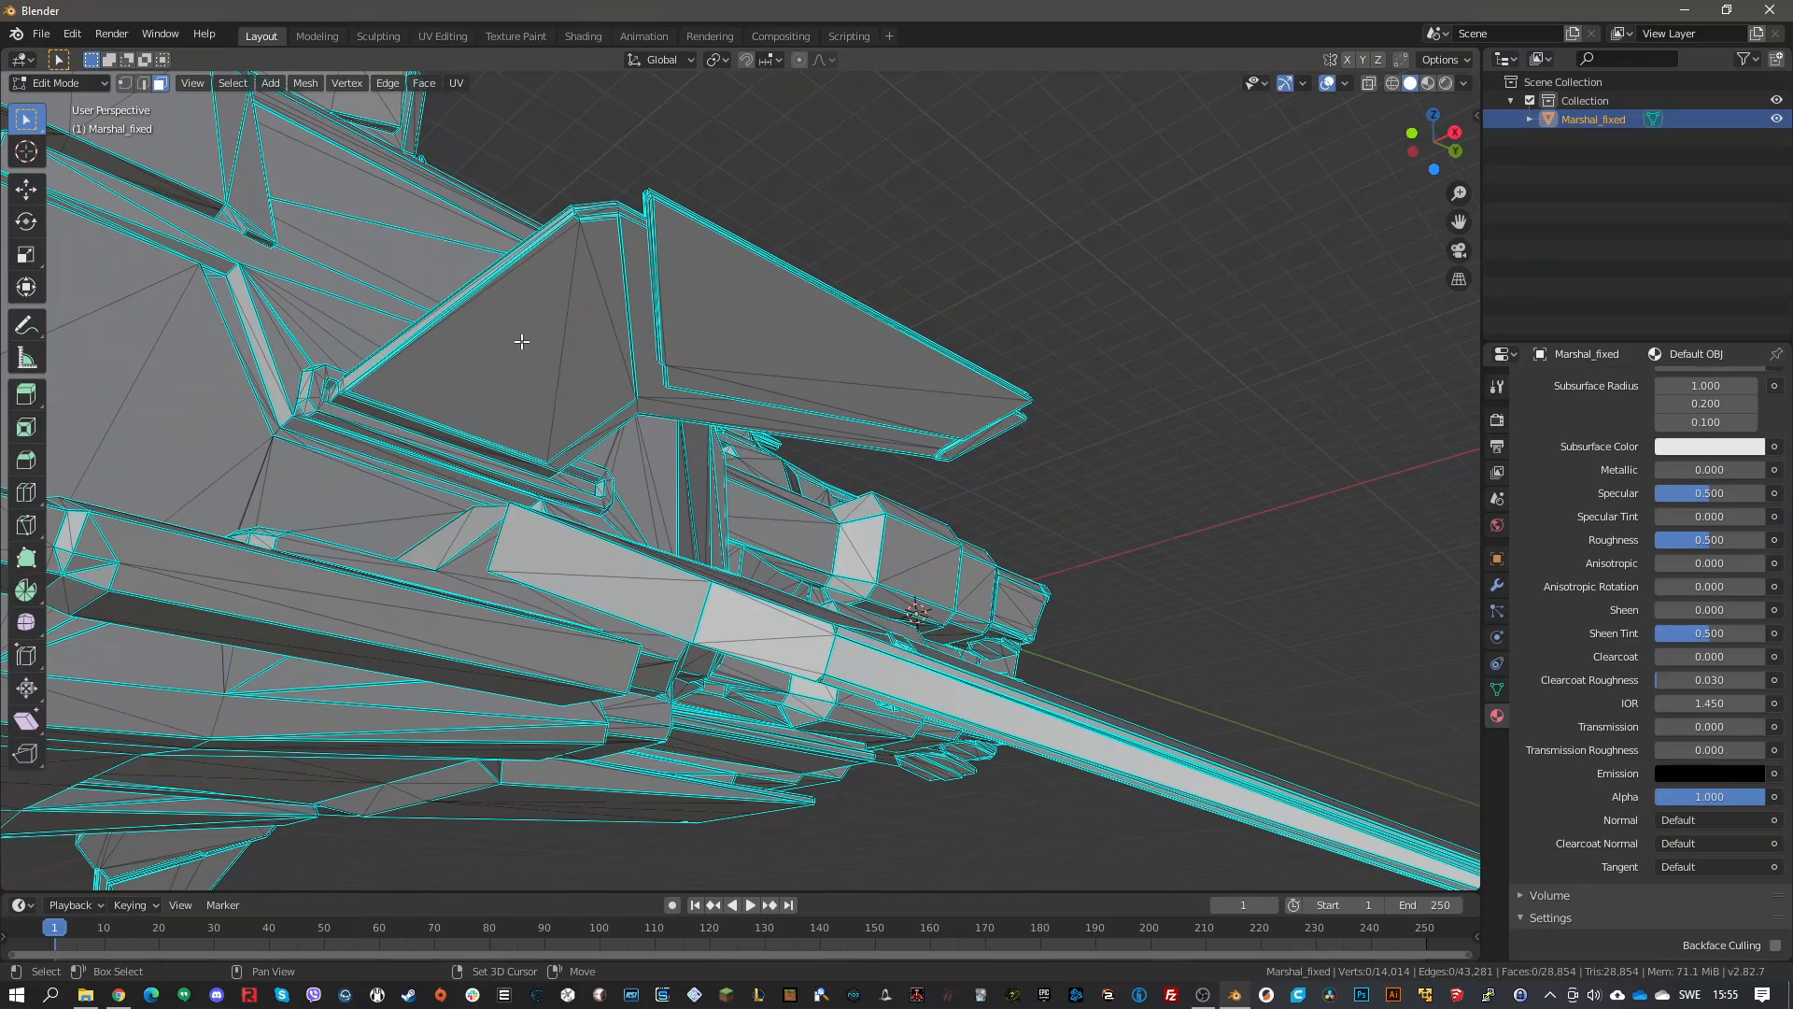
left_click(522, 341)
left_click(616, 265, "shift")
left_click(677, 260, "shift")
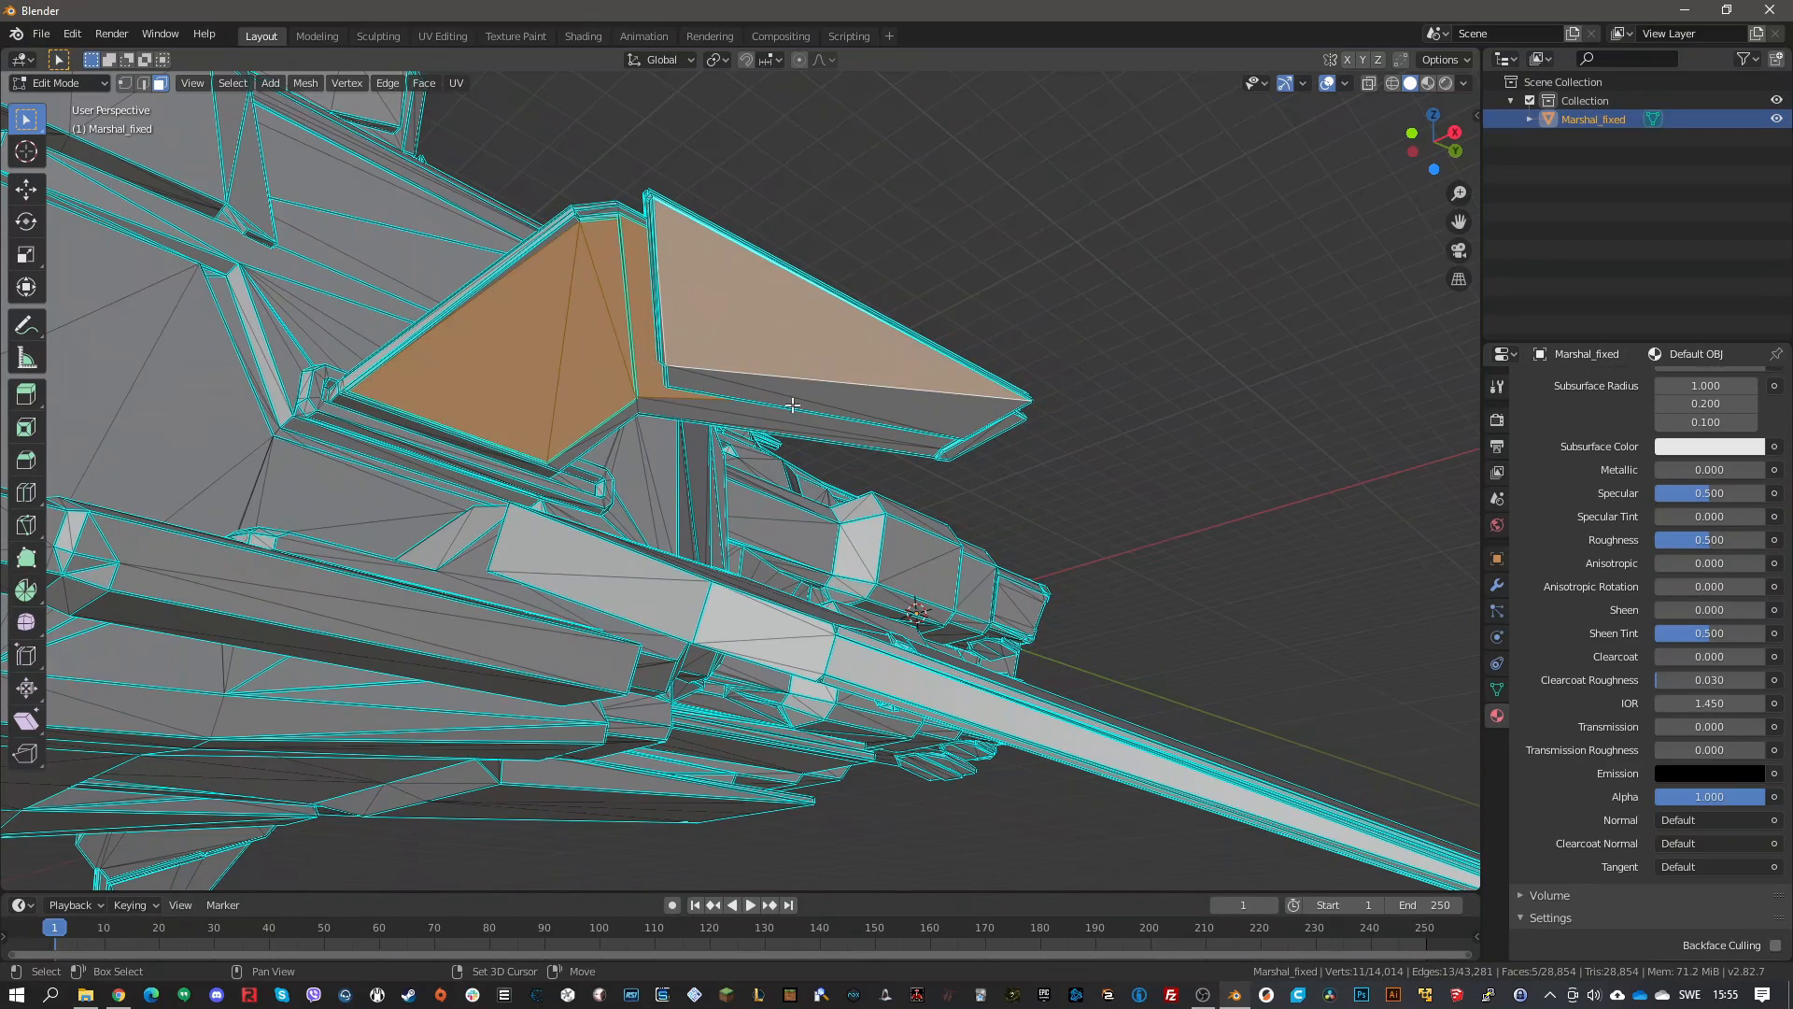
left_click(720, 390, "shift")
left_click(813, 393, "shift")
middle_click_drag(617, 442, 776, 429)
left_click(468, 411, "shift")
Extrude the selected fin faces outward along their normal with Extrude Region to thicken the fin
scroll(780, 434, "down", 7)
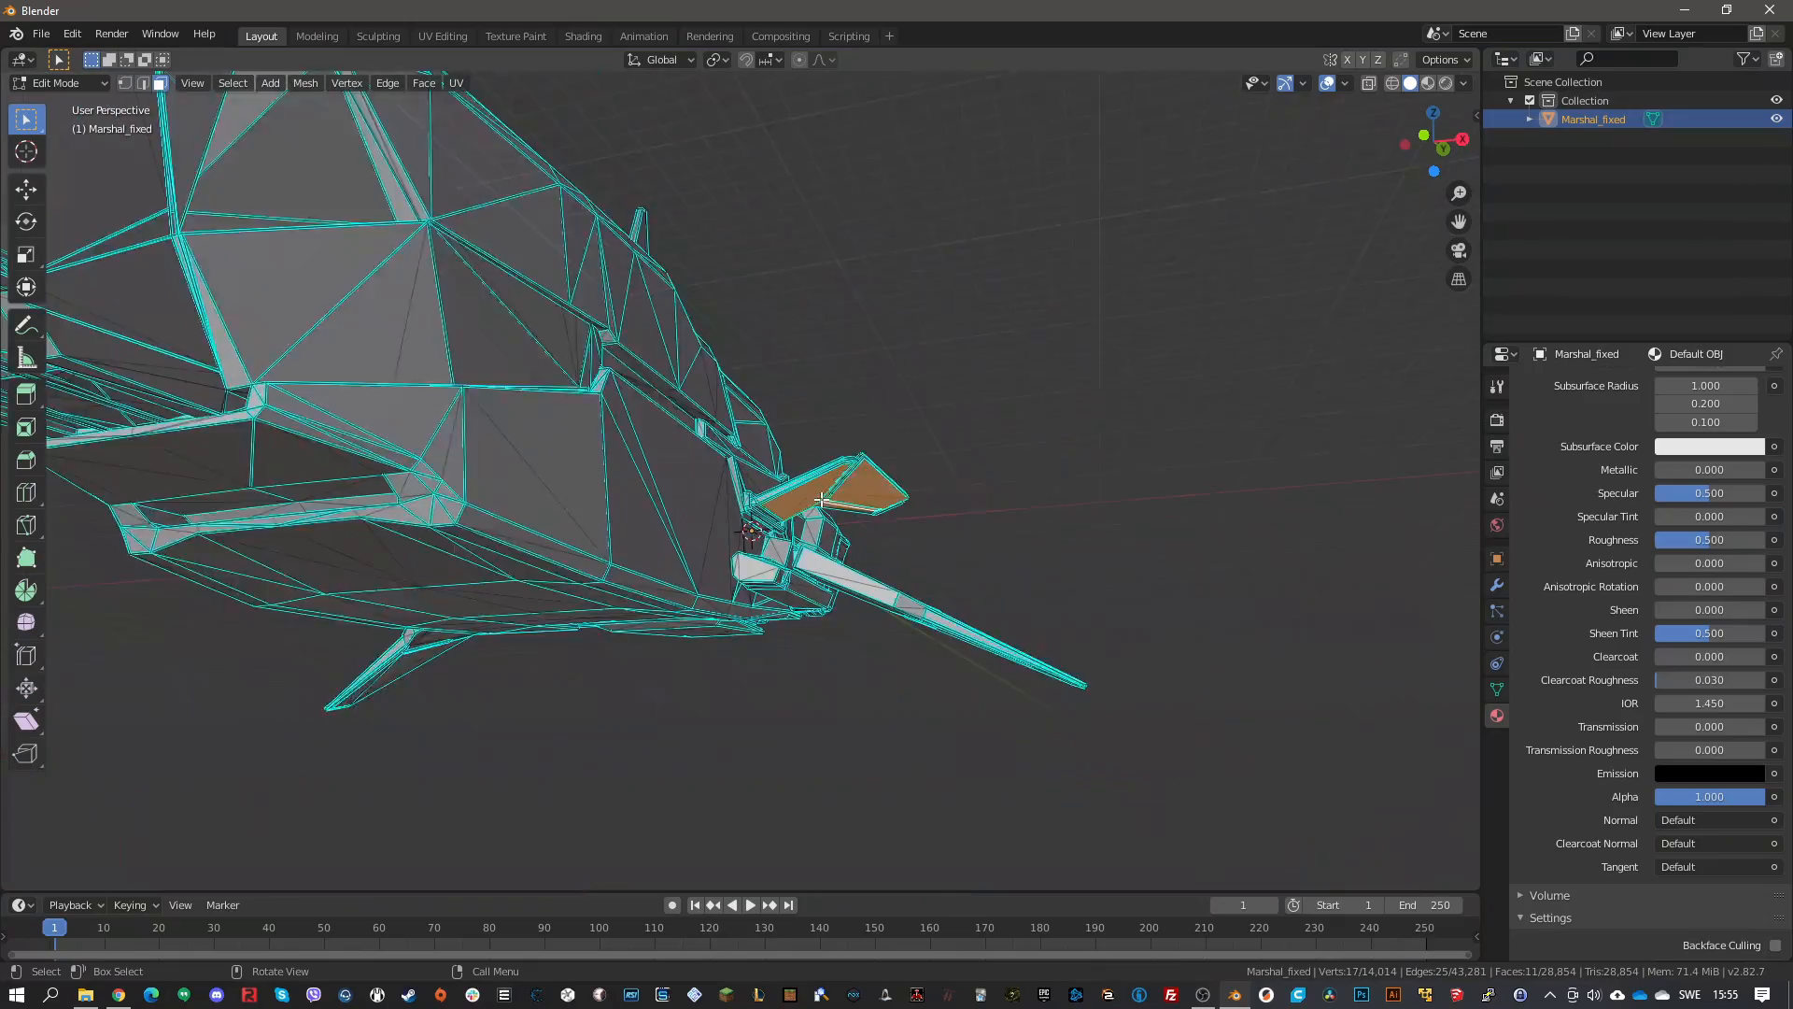
middle_click_drag(836, 530, 893, 533)
scroll(915, 628, "up", 3)
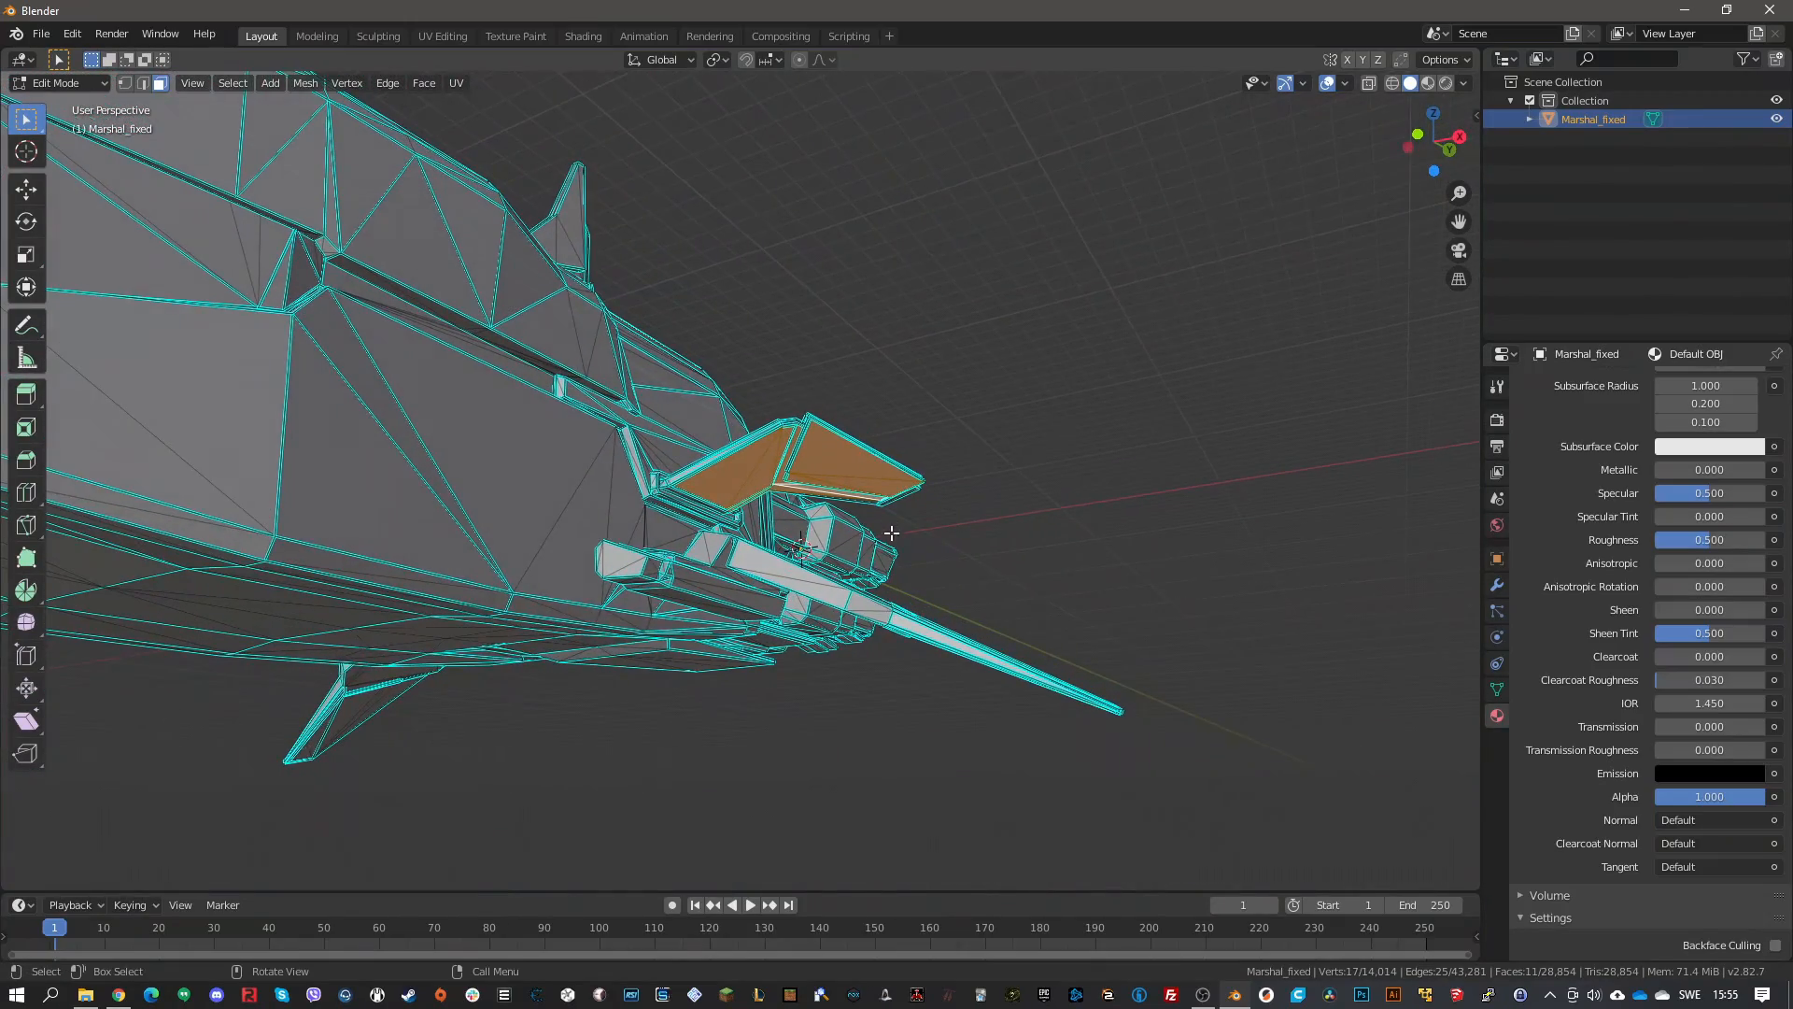
scroll(892, 532, "up", 6)
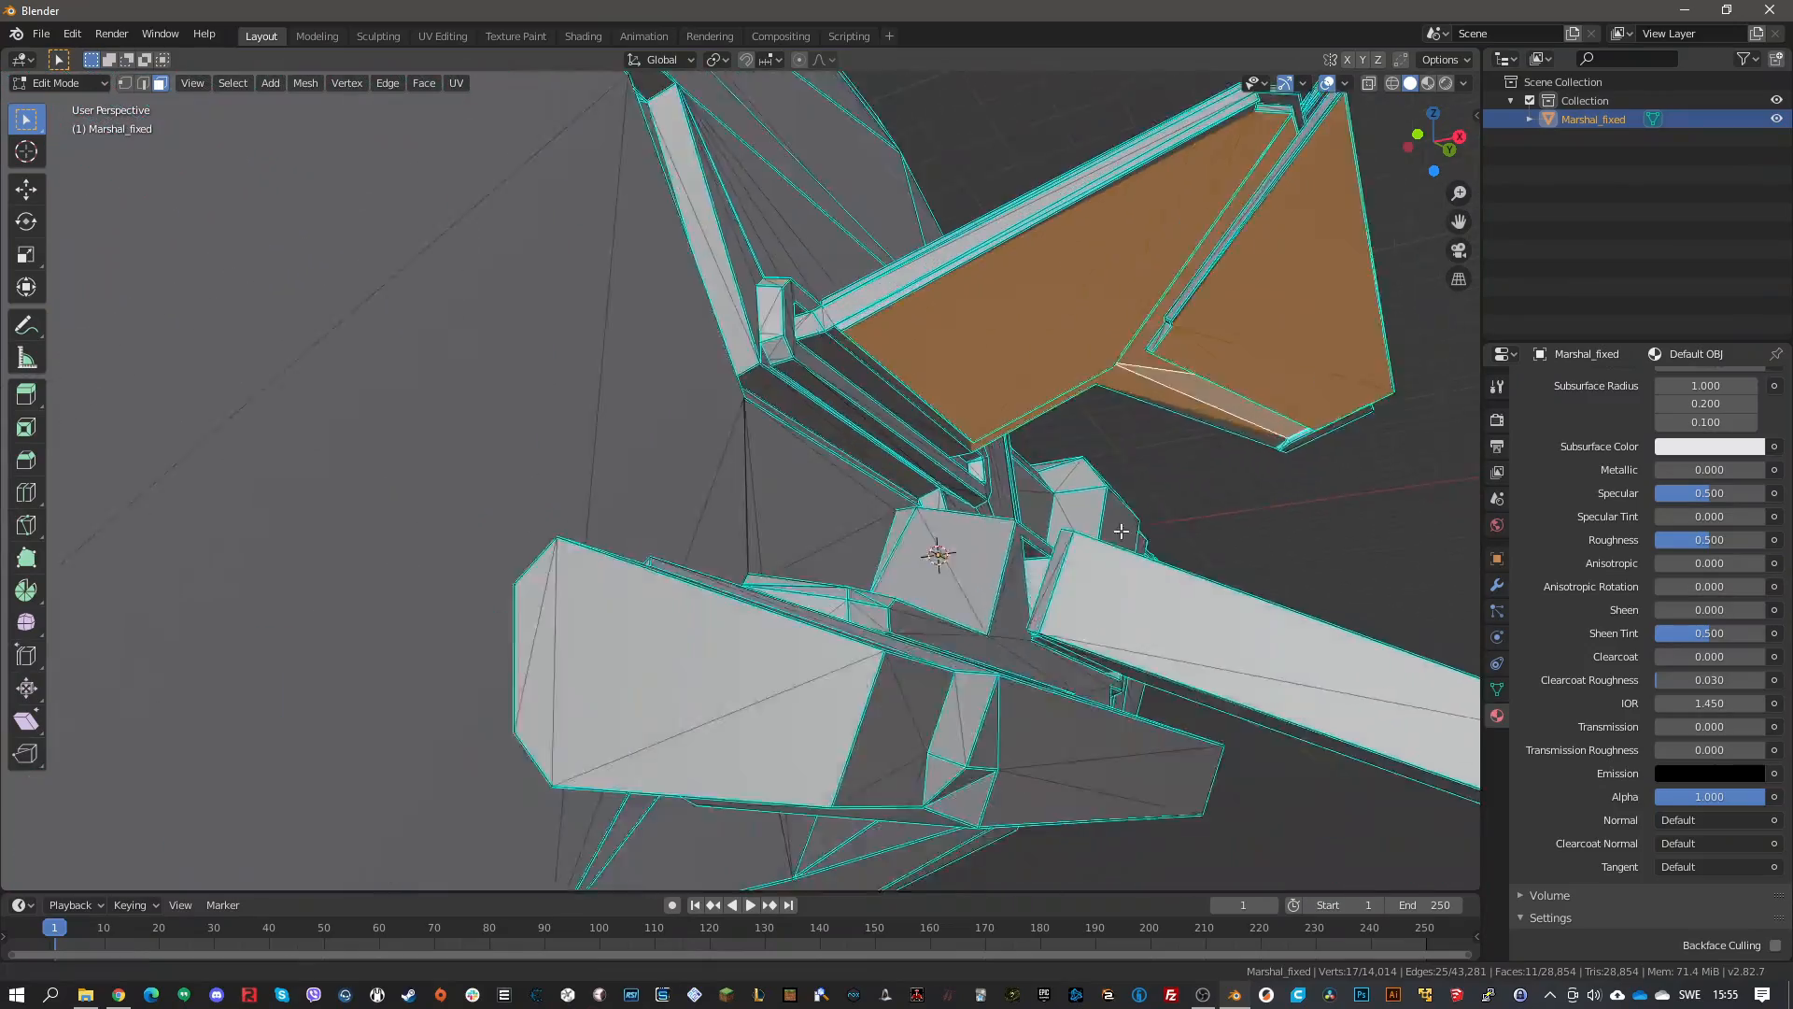
middle_click_drag(1121, 531, 810, 592)
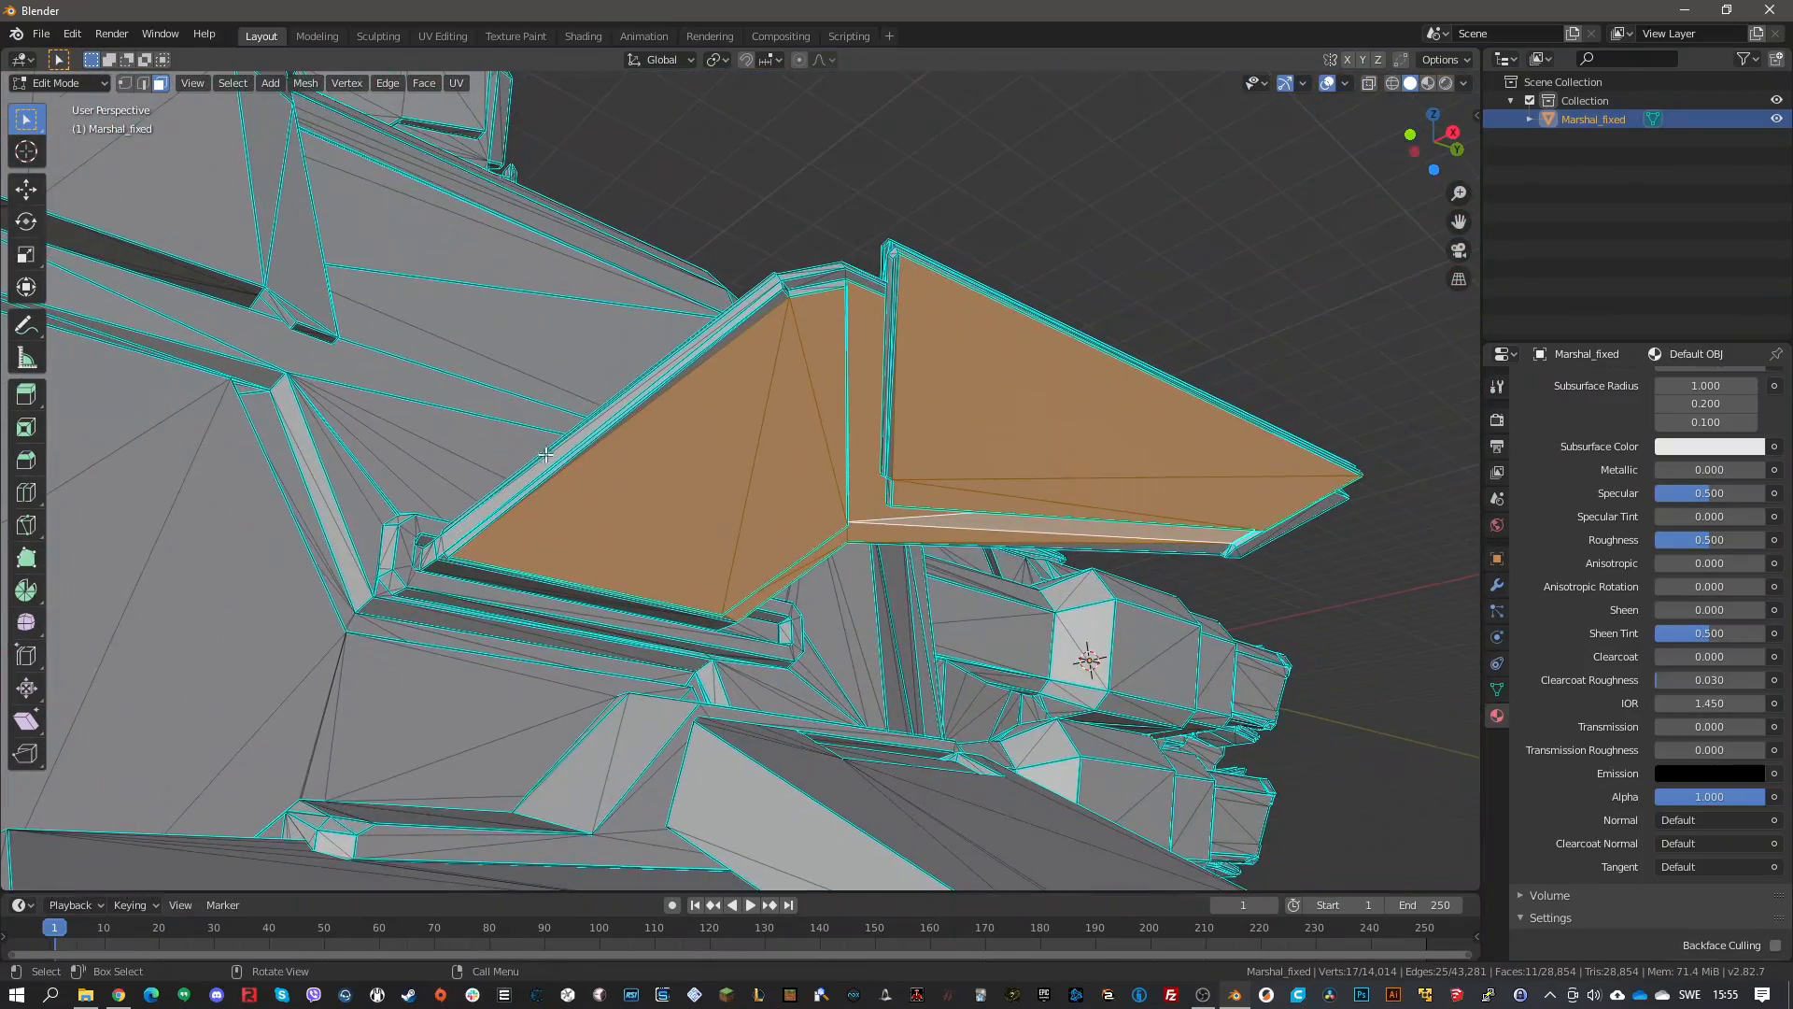
middle_click_drag(546, 455, 484, 454)
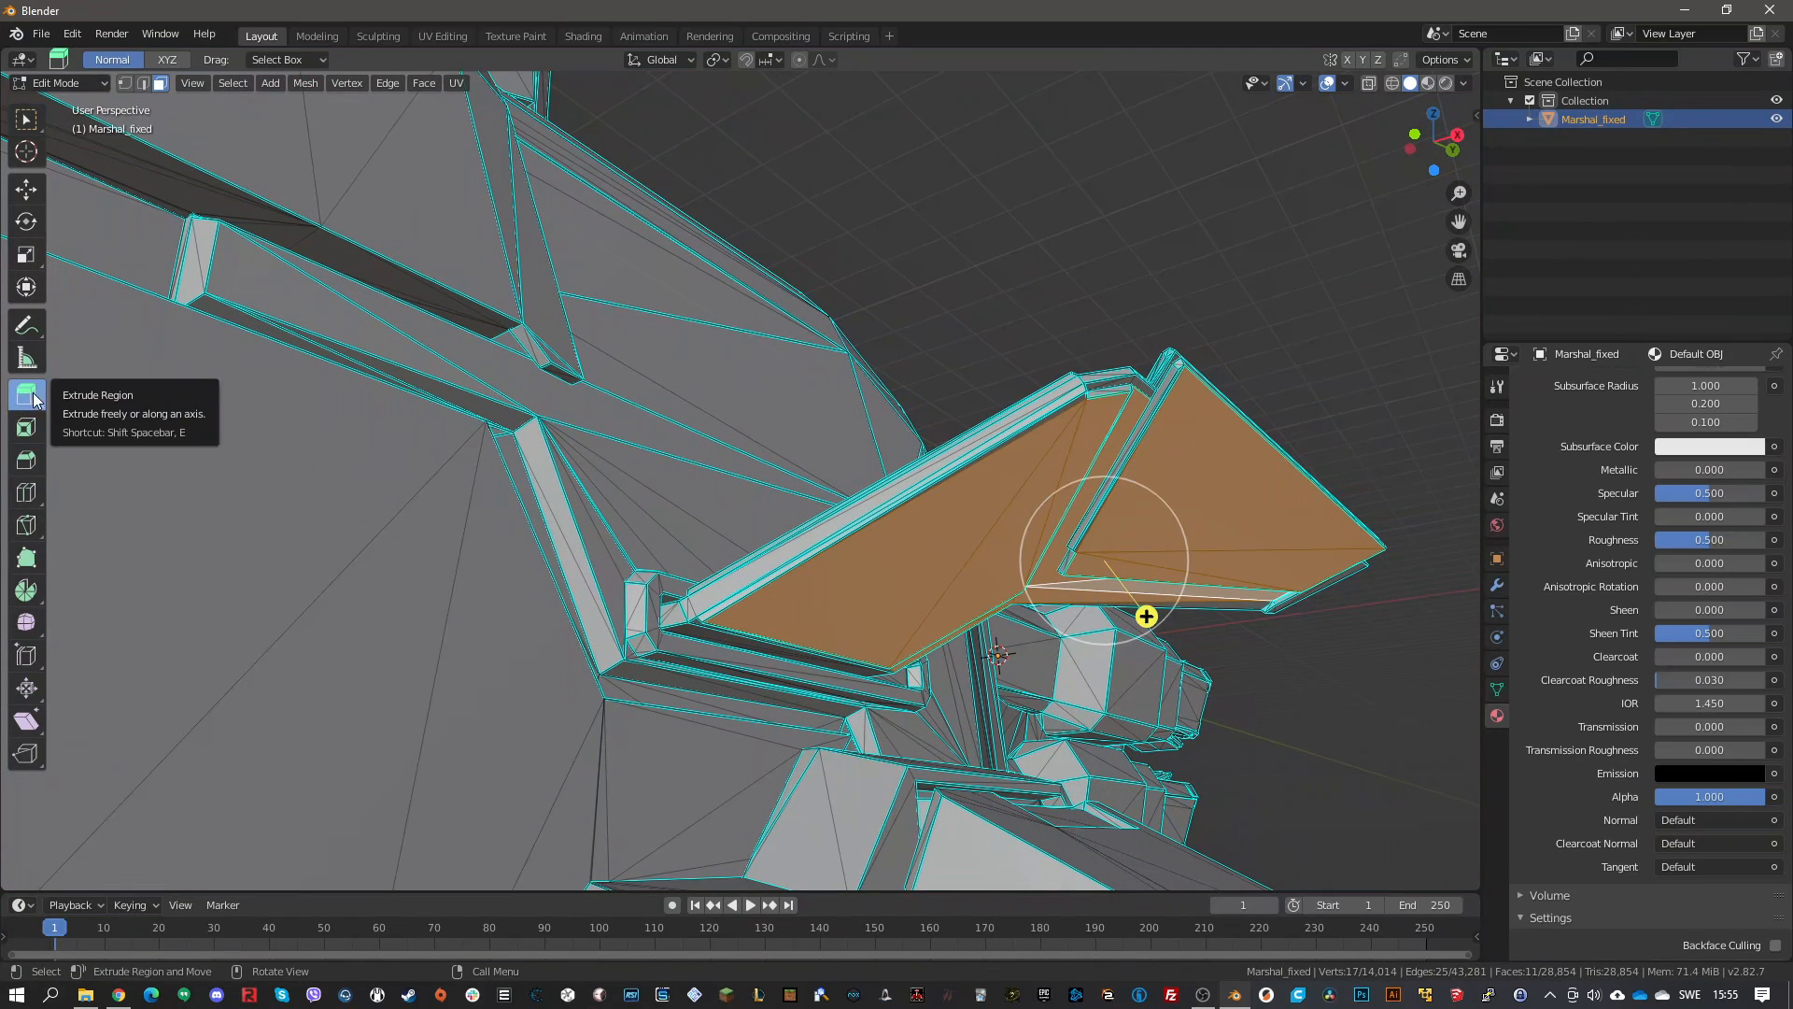
scroll(863, 633, "down", 6)
middle_click_drag(947, 641, 987, 667)
left_click_drag(954, 625, 969, 639)
mouse_move(867, 688)
middle_mouse_down()
mouse_move(908, 682)
mouse_move(854, 667)
mouse_move(895, 680)
mouse_move(888, 665)
middle_mouse_up()
middle_click_drag(1120, 722, 933, 524, "shift")
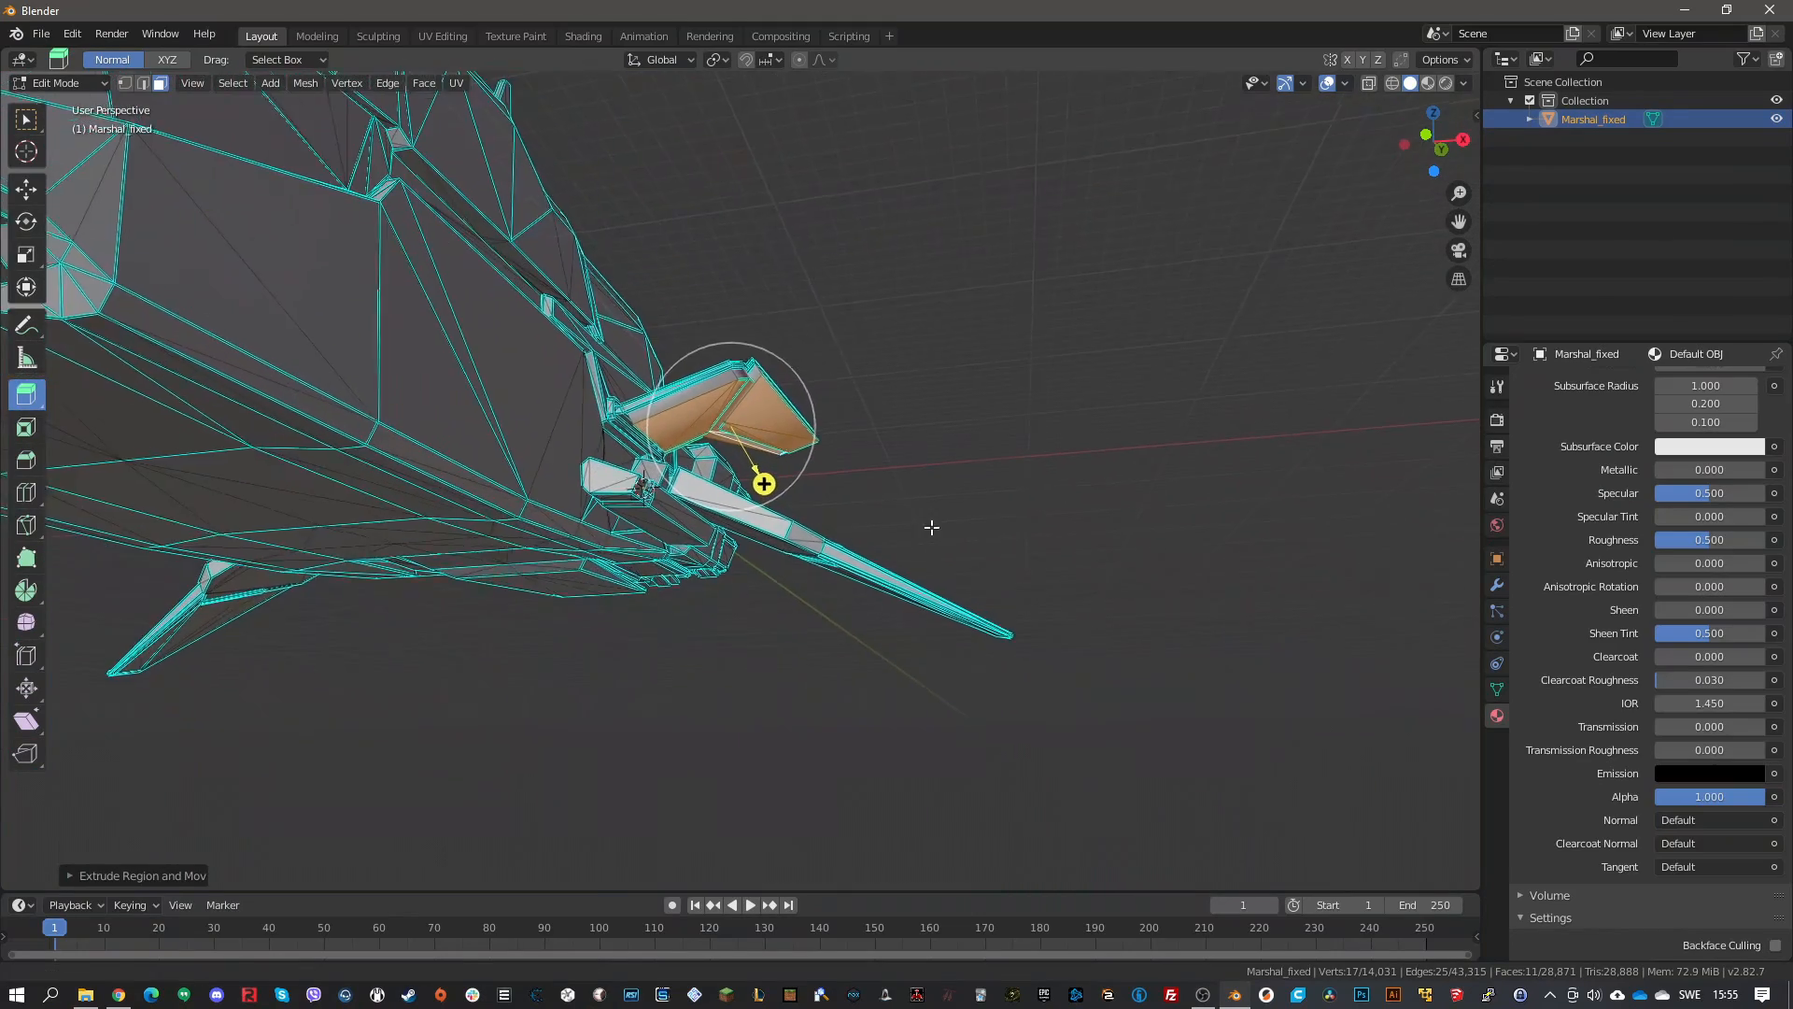
Select the narrow end face of the thickened fin and extrude it about 0.26 m toward the hull
scroll(848, 628, "up", 6)
middle_click_drag(804, 616, 844, 643)
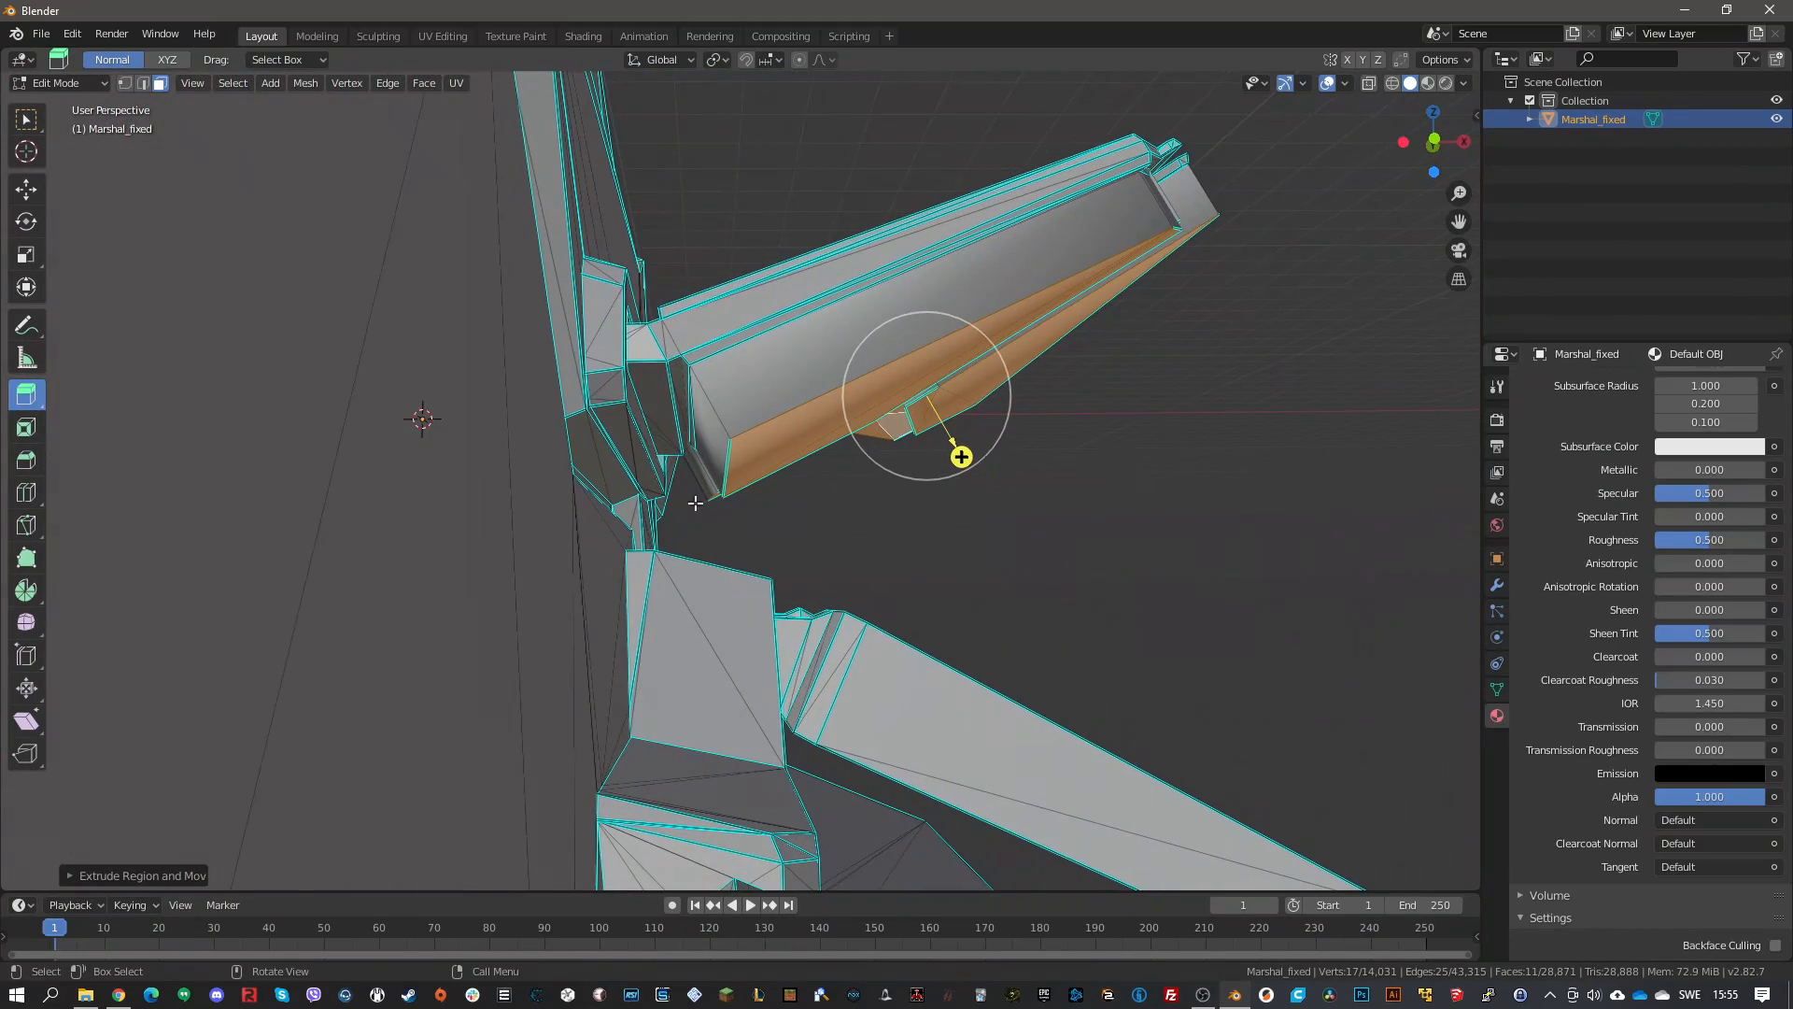
left_click(716, 441)
left_click_drag(648, 477, 620, 507)
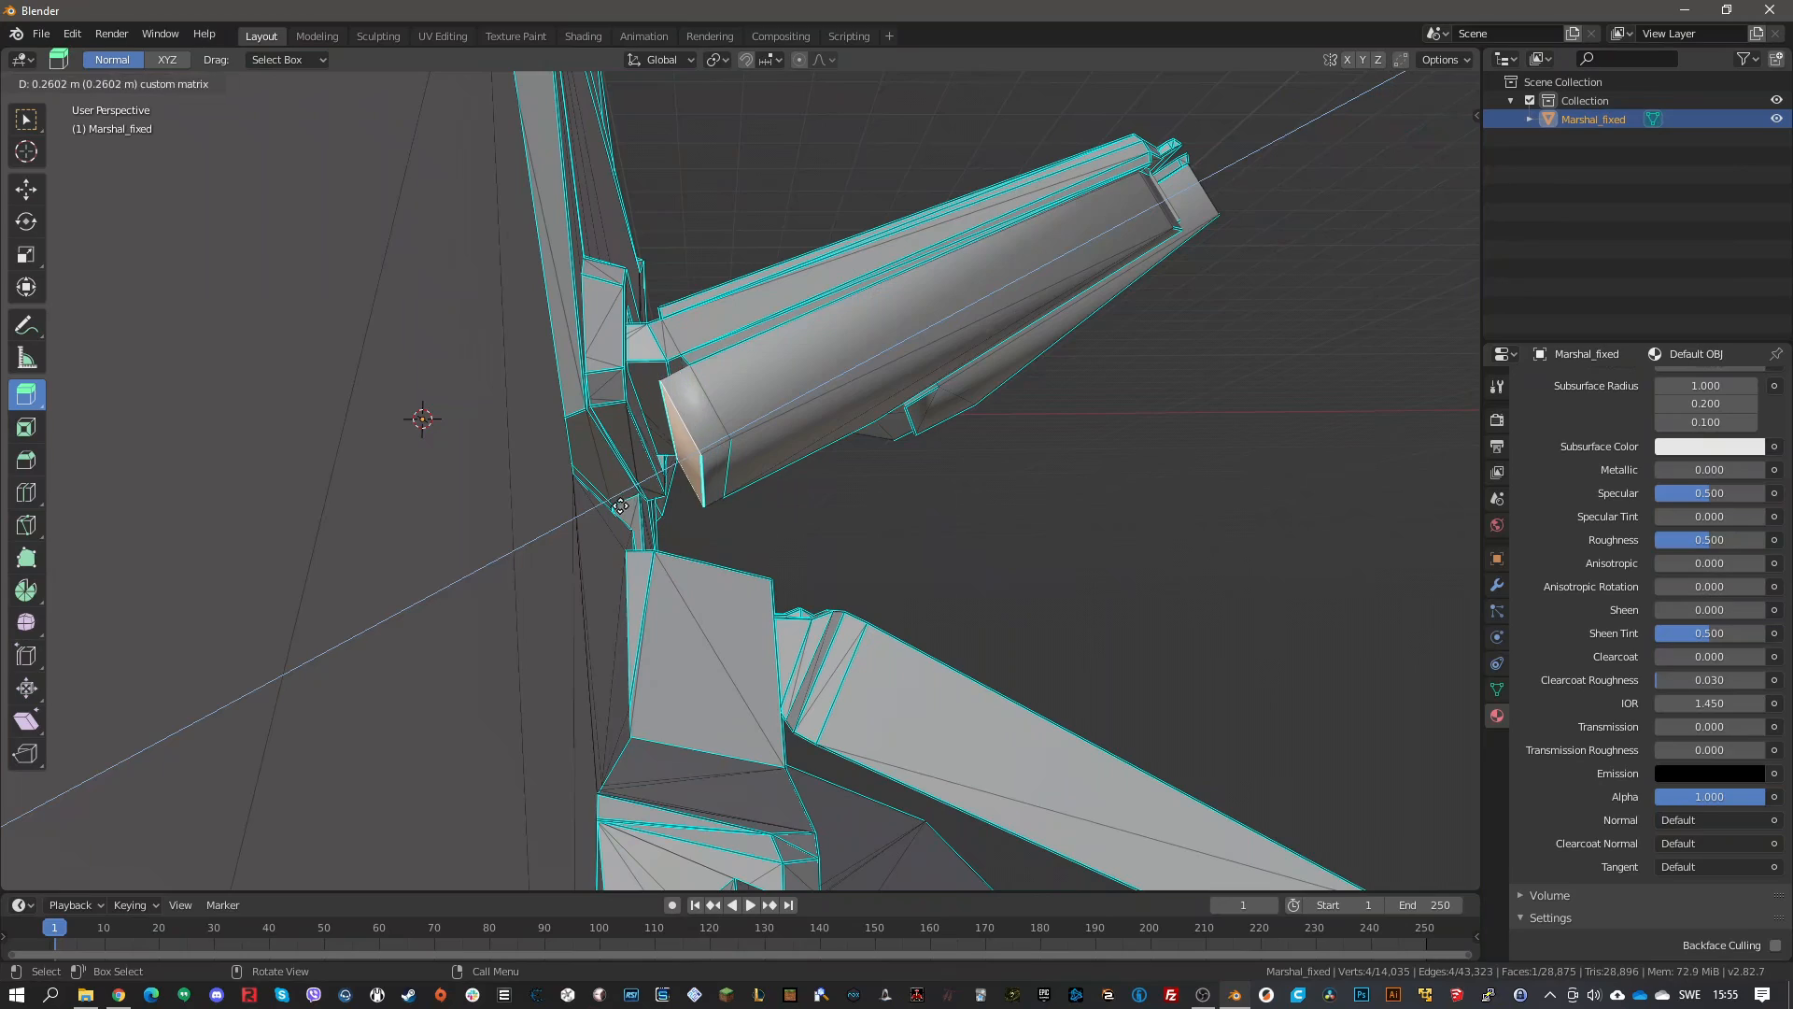
Finish extruding the thickened fin's end face and extrude the adjoining narrow inner face toward the hull
left_click_drag(473, 592, 471, 599)
mouse_move(845, 560)
middle_mouse_down()
mouse_move(812, 596)
mouse_move(826, 585)
middle_mouse_up()
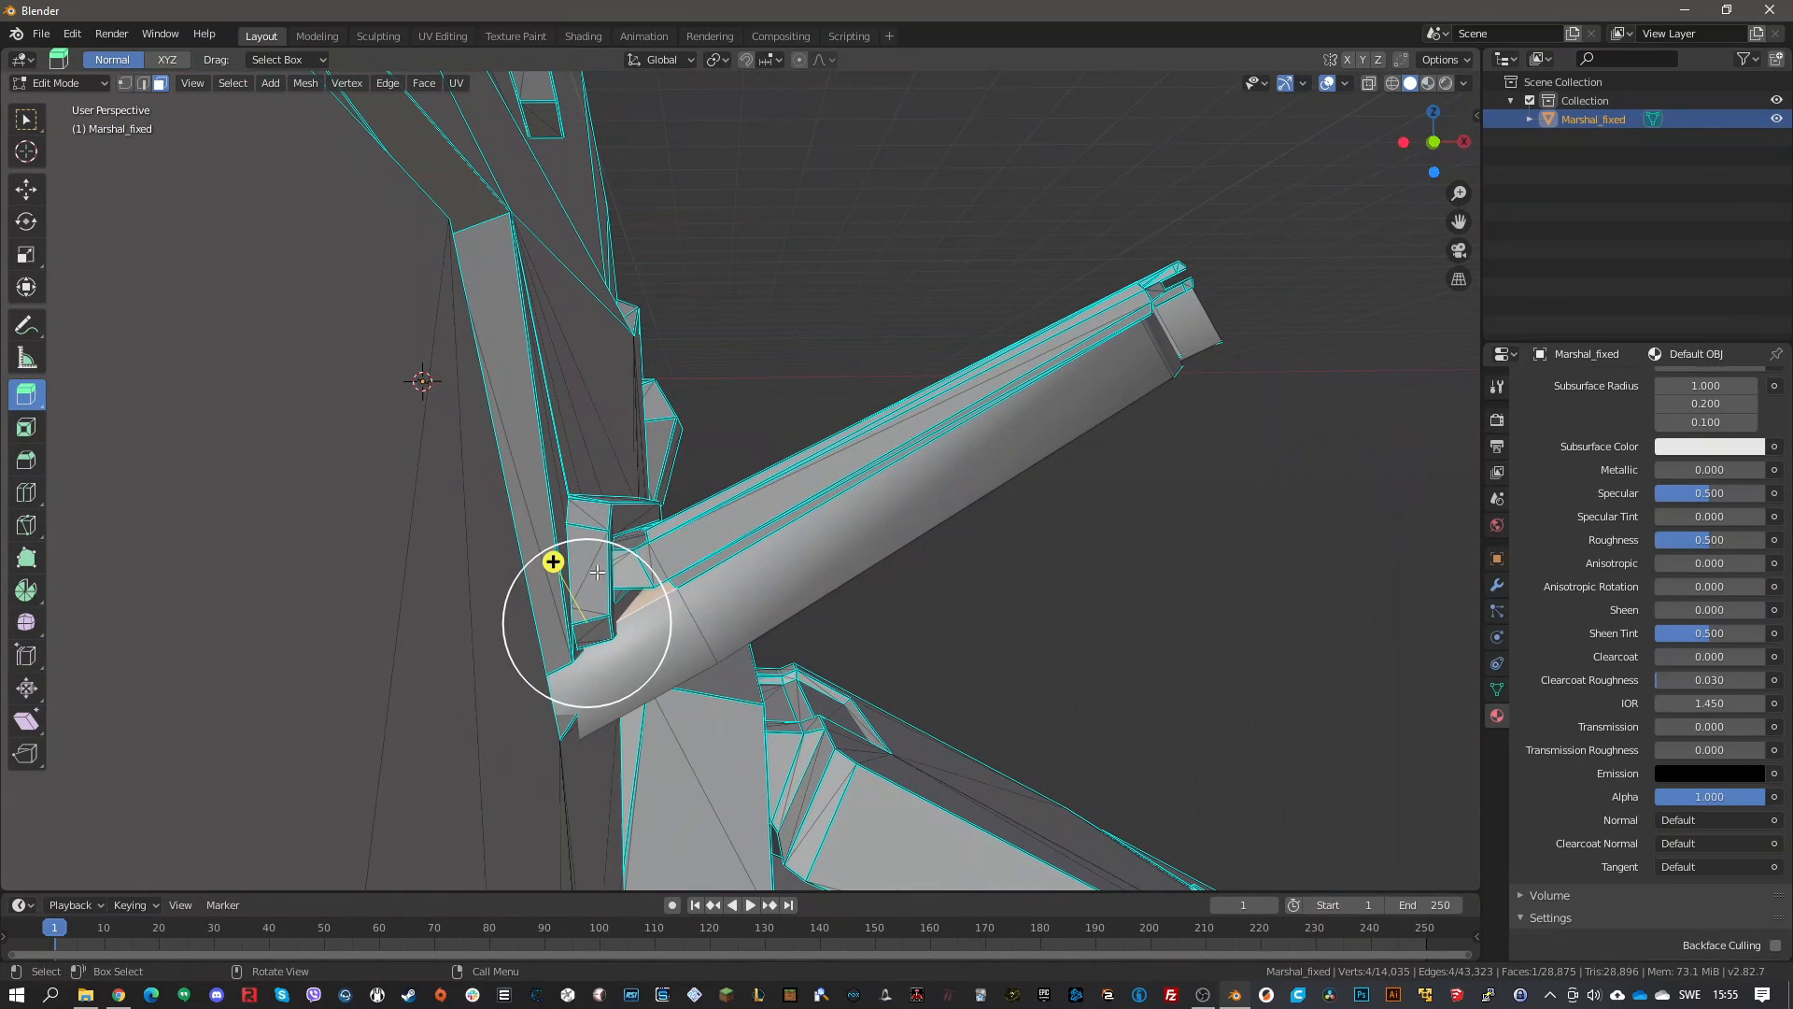
left_click_drag(554, 561, 532, 524)
Select all the flat underside faces across both parts of the matching fin on the opposite side of the hull
middle_click_drag(865, 589, 998, 627)
scroll(850, 622, "up", 5)
middle_click_drag(861, 617, 950, 704, "shift")
left_click(770, 482)
left_click(843, 439, "shift")
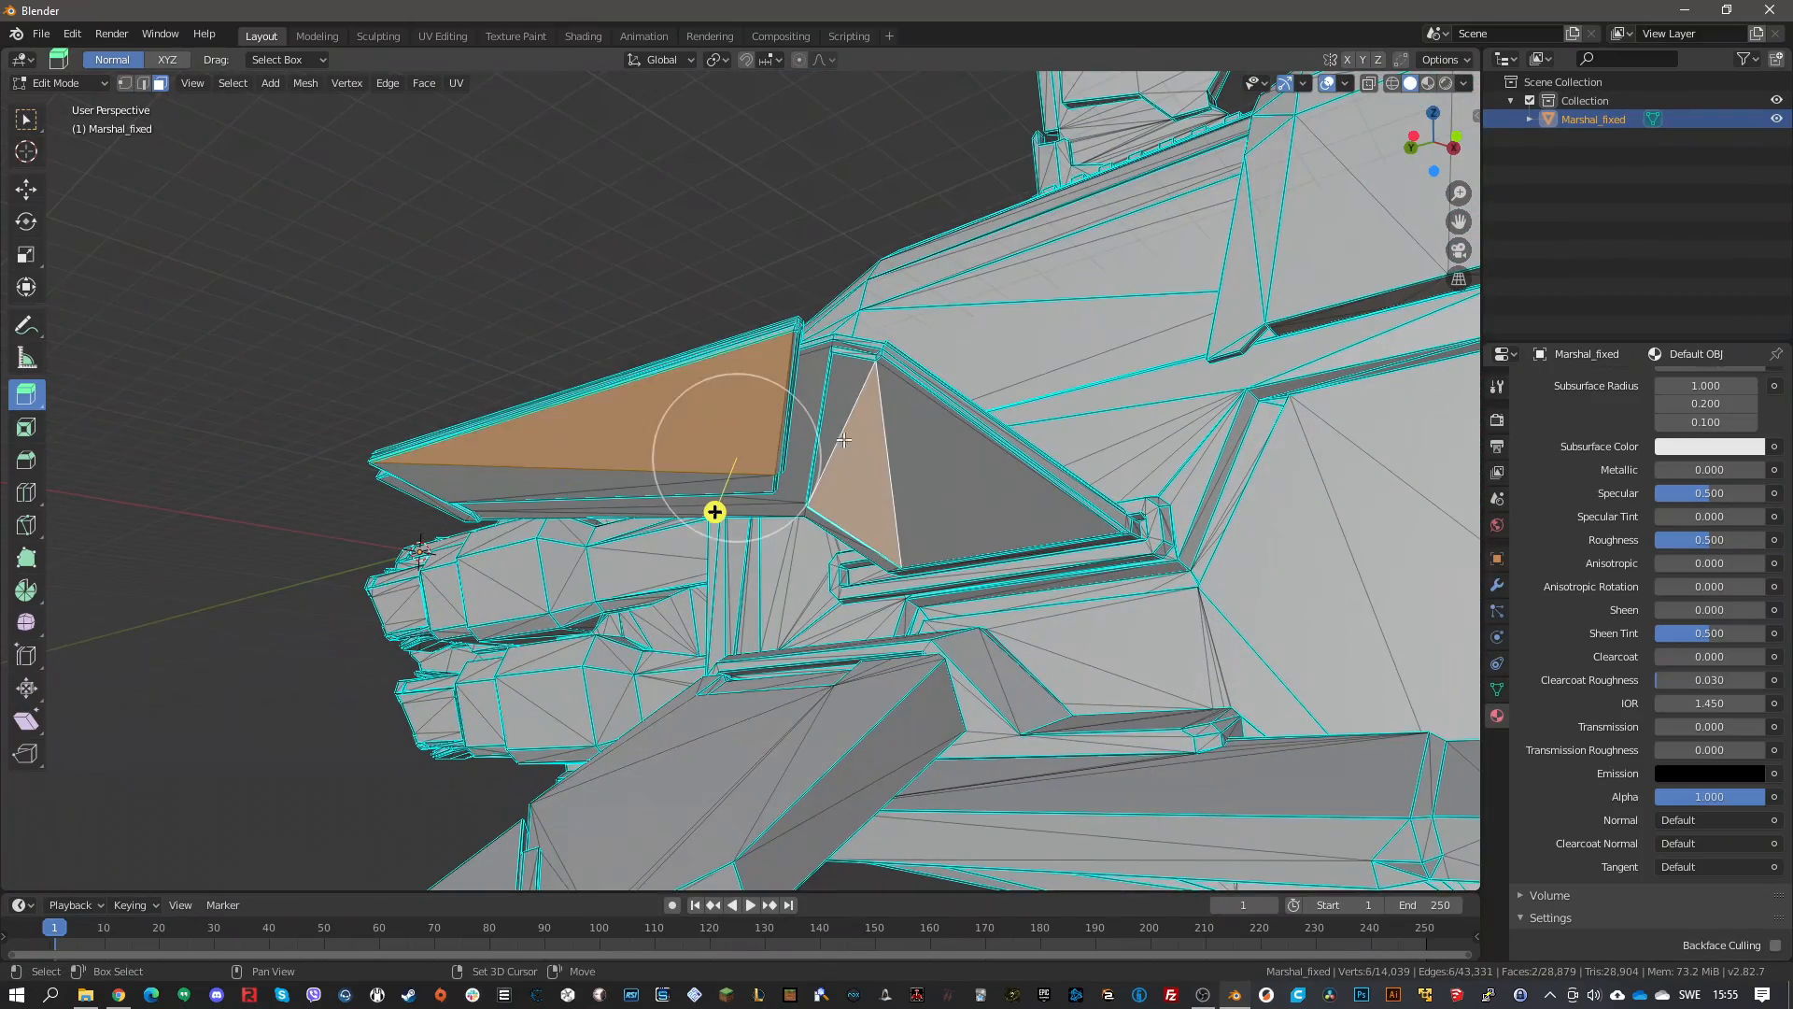
middle_click_drag(832, 469, 633, 333)
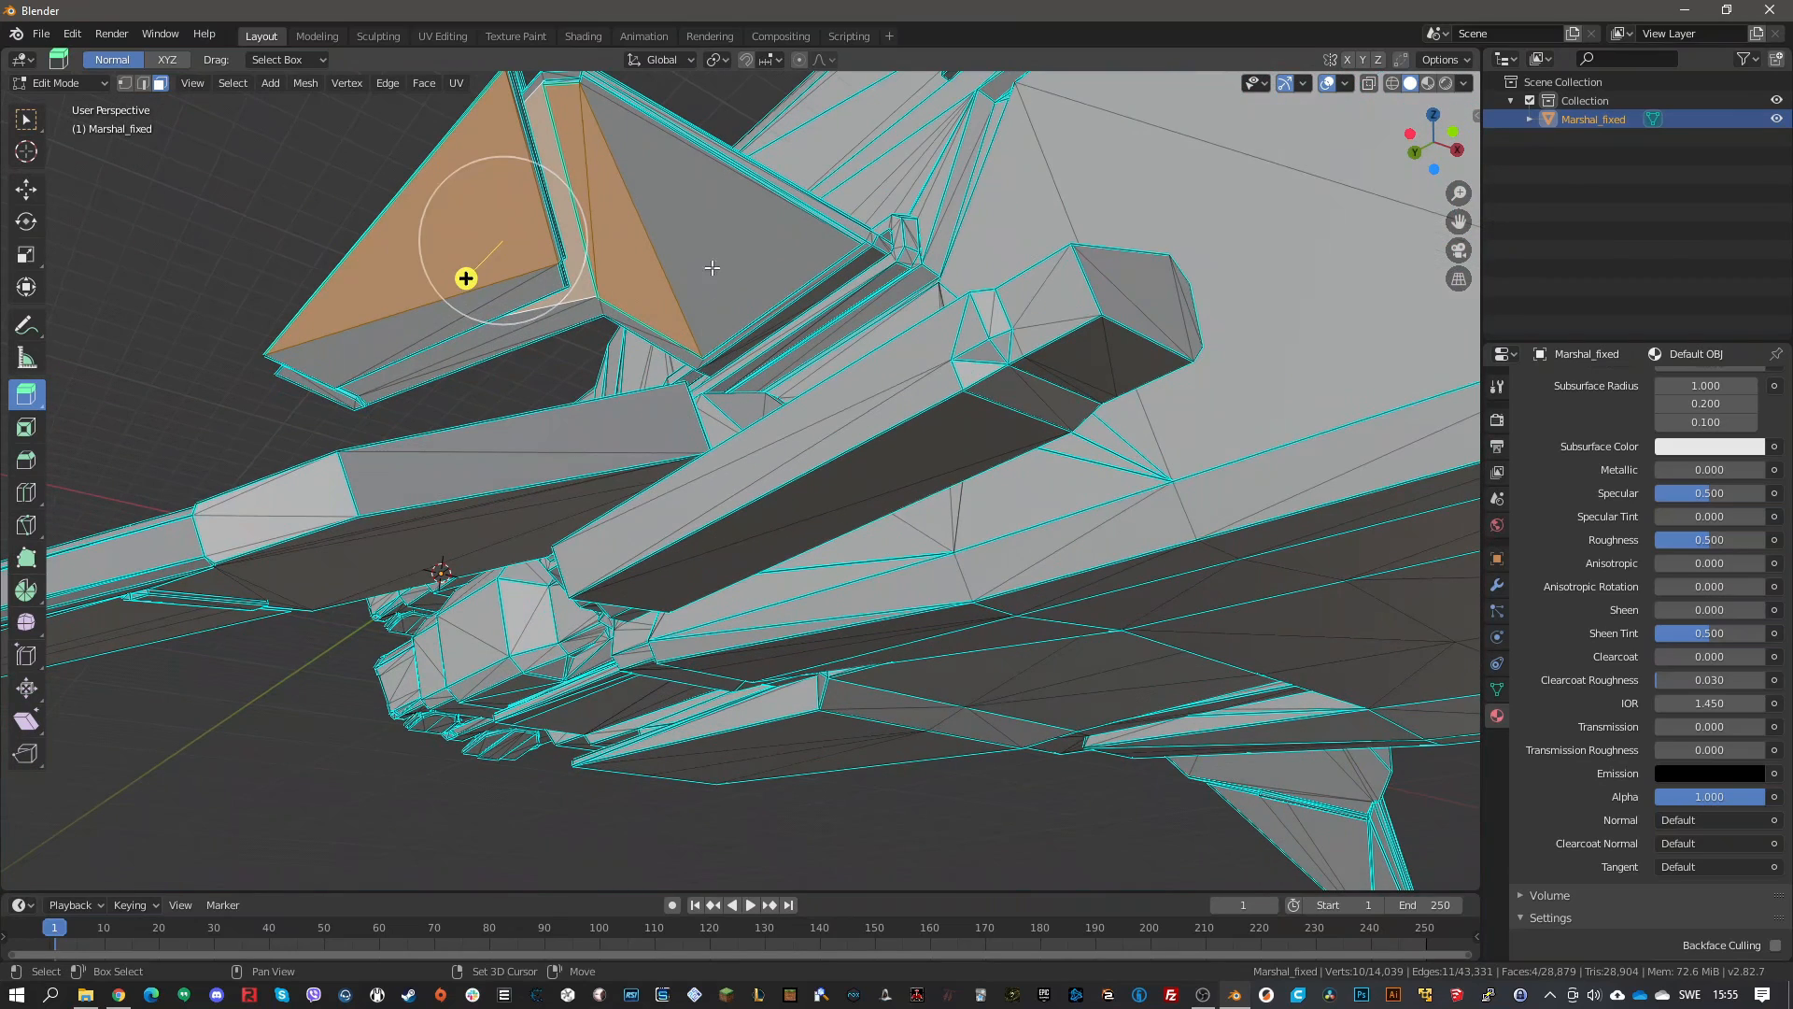
left_click(633, 334, "shift")
left_click(656, 339, "shift")
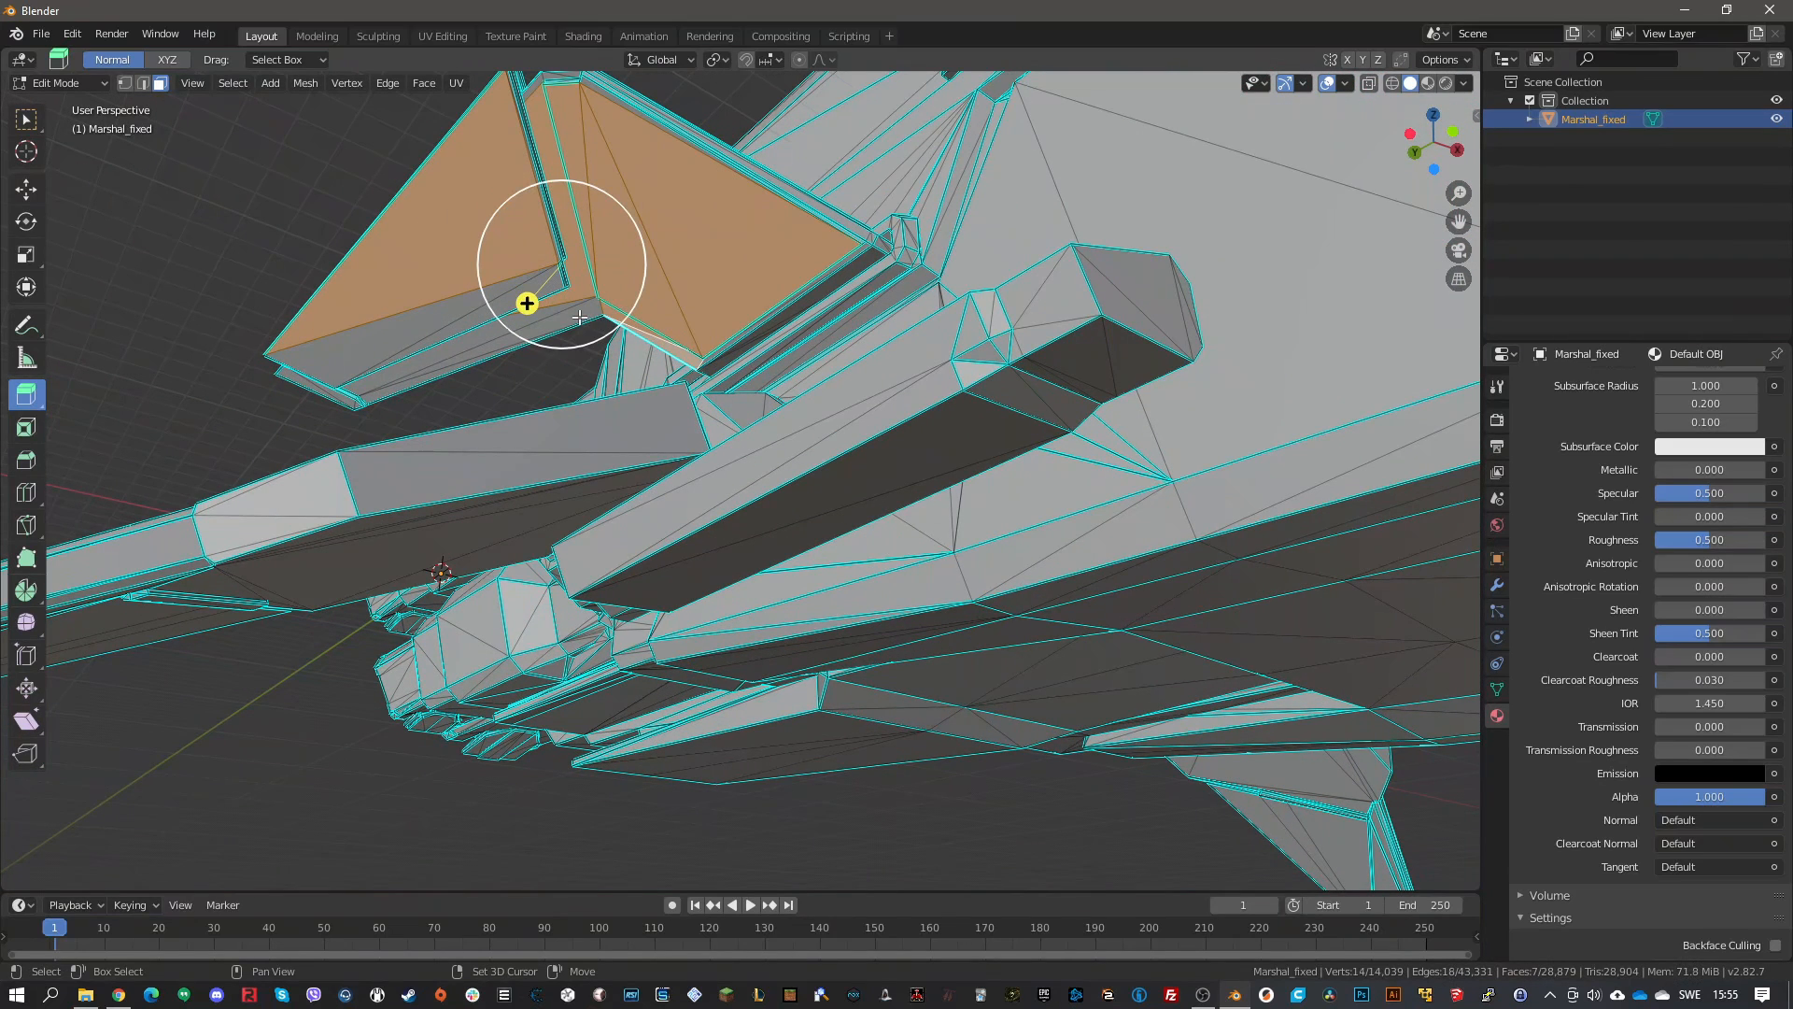
left_click(509, 316, "shift")
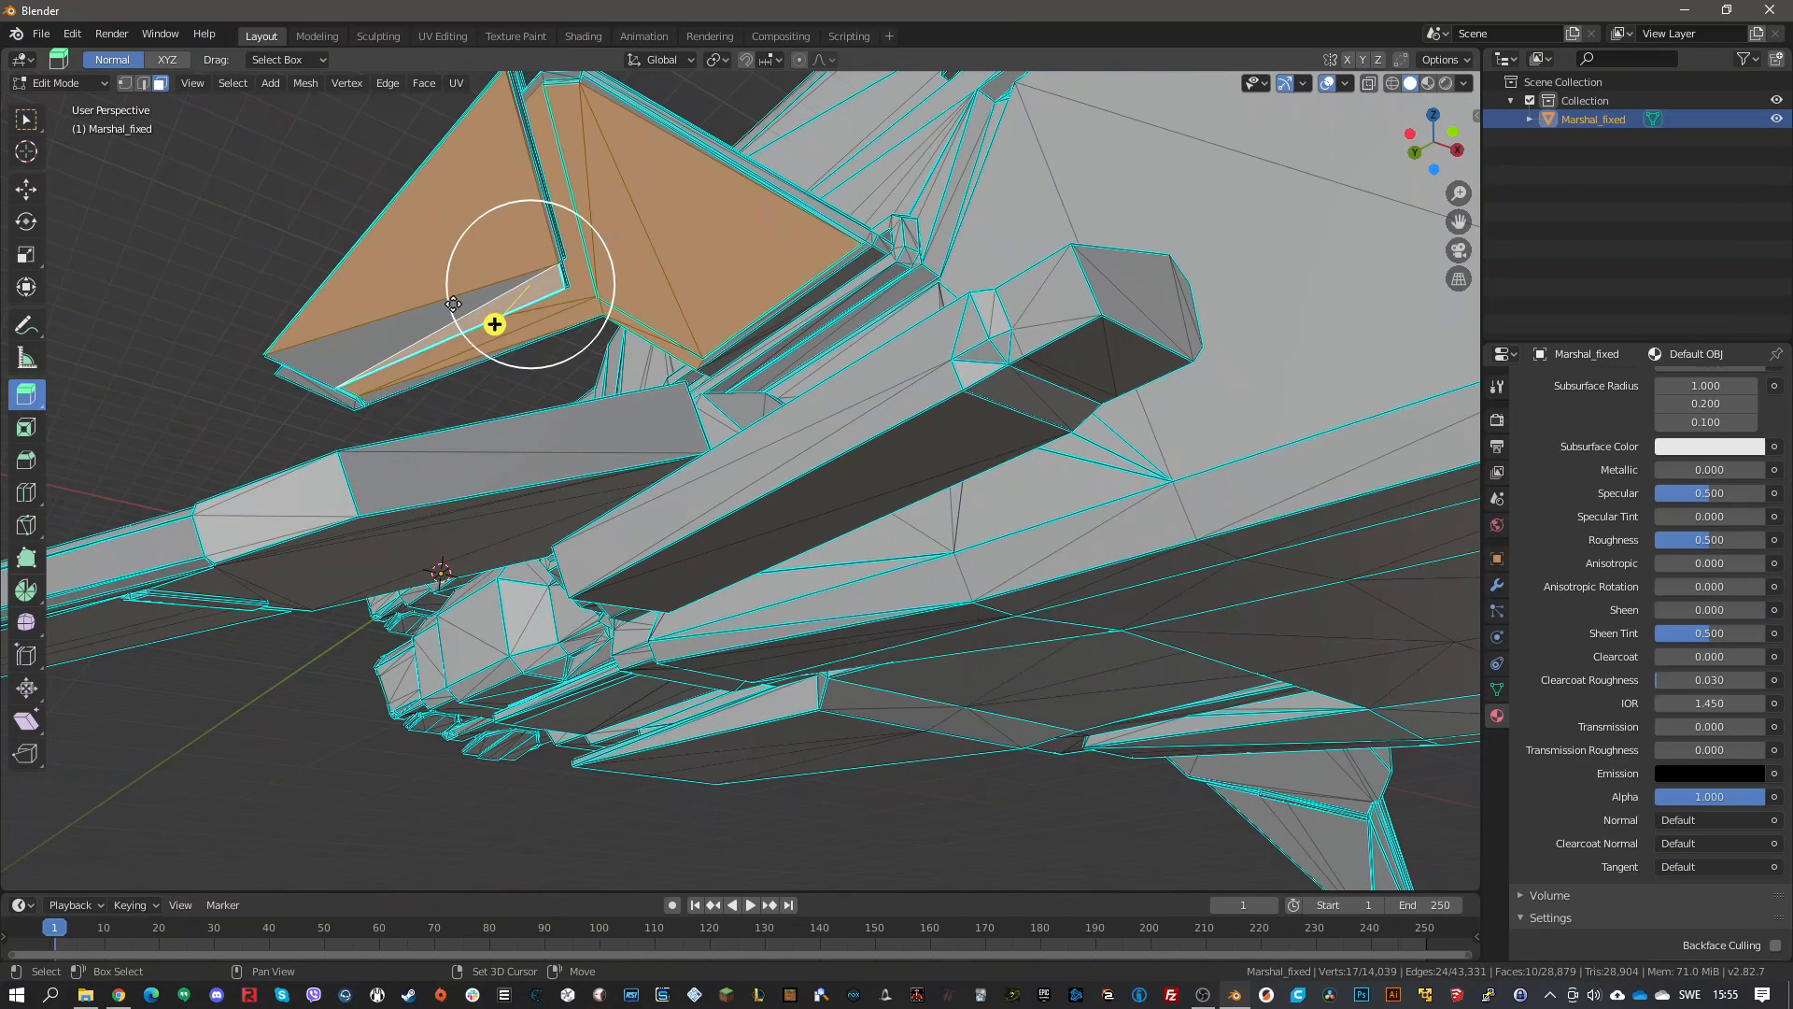
left_click(385, 389, "shift")
middle_click_drag(386, 389, 493, 441)
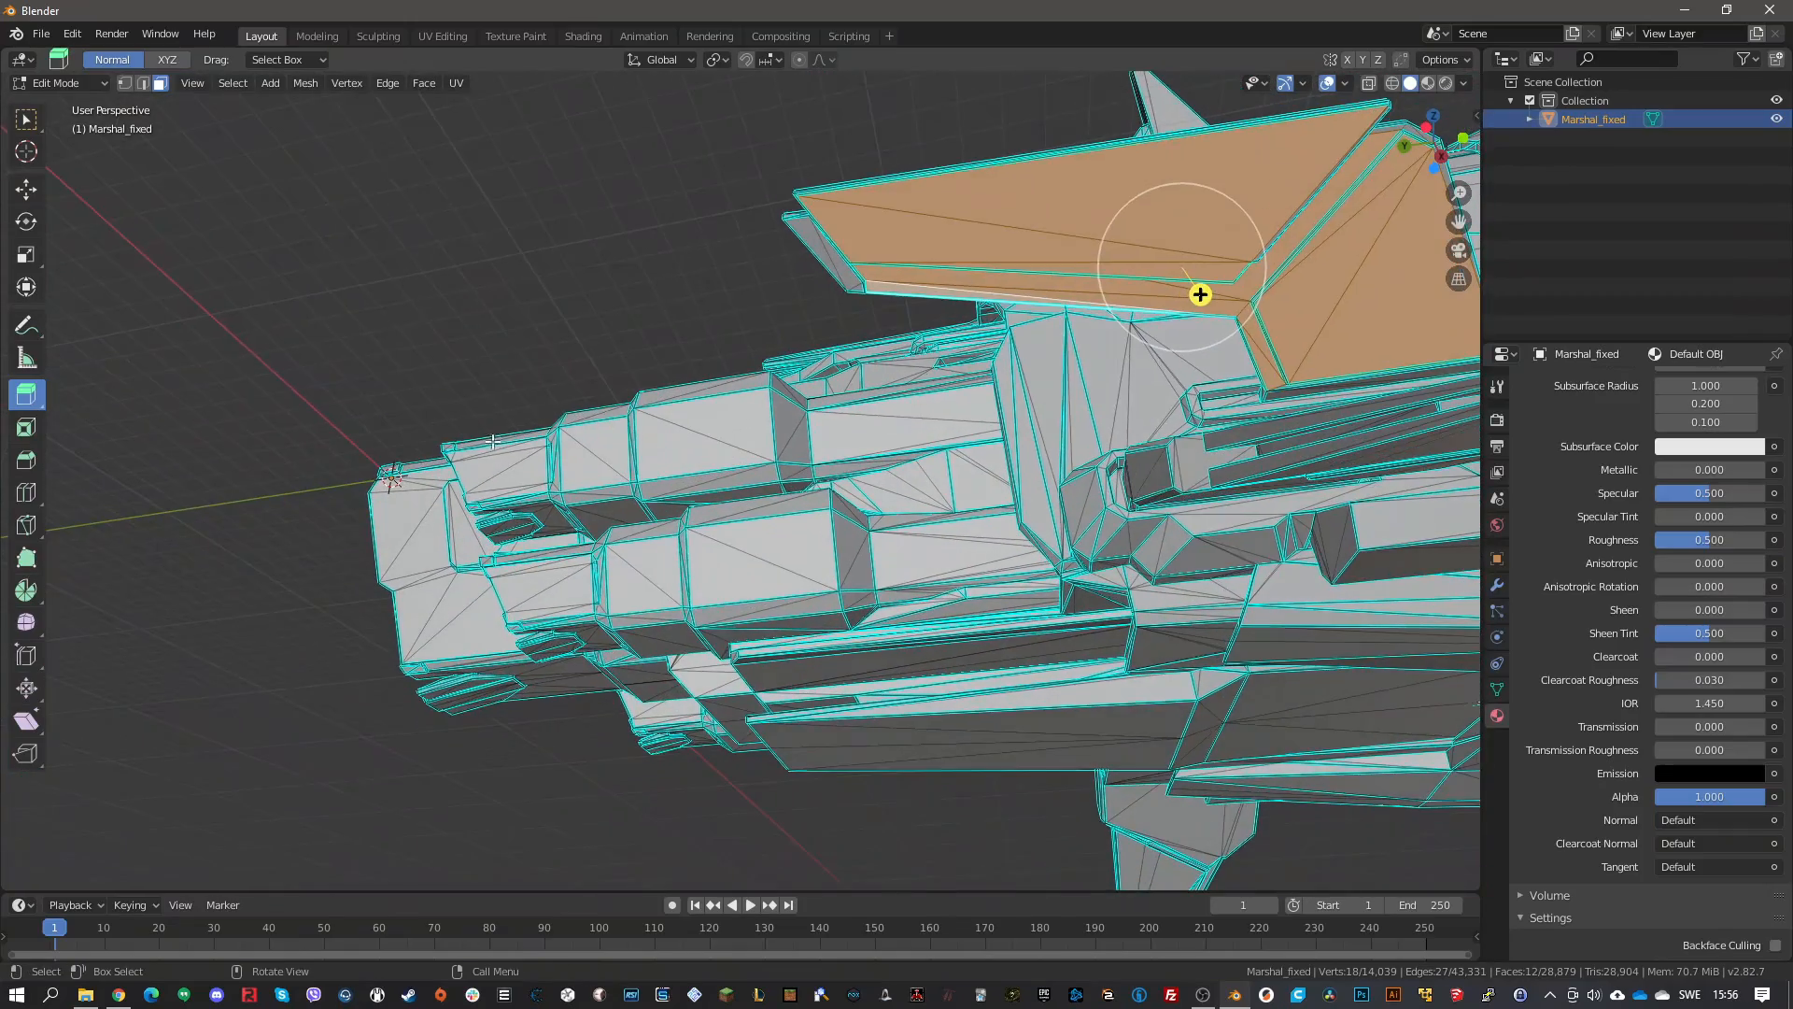
left_click(822, 259, "shift")
Extrude the selected faces of the opposite fin outward along their normal to thicken it
middle_click_drag(822, 258, 696, 393)
scroll(696, 449, "down", 8)
middle_click_drag(702, 509, 1068, 601)
scroll(715, 548, "up", 3)
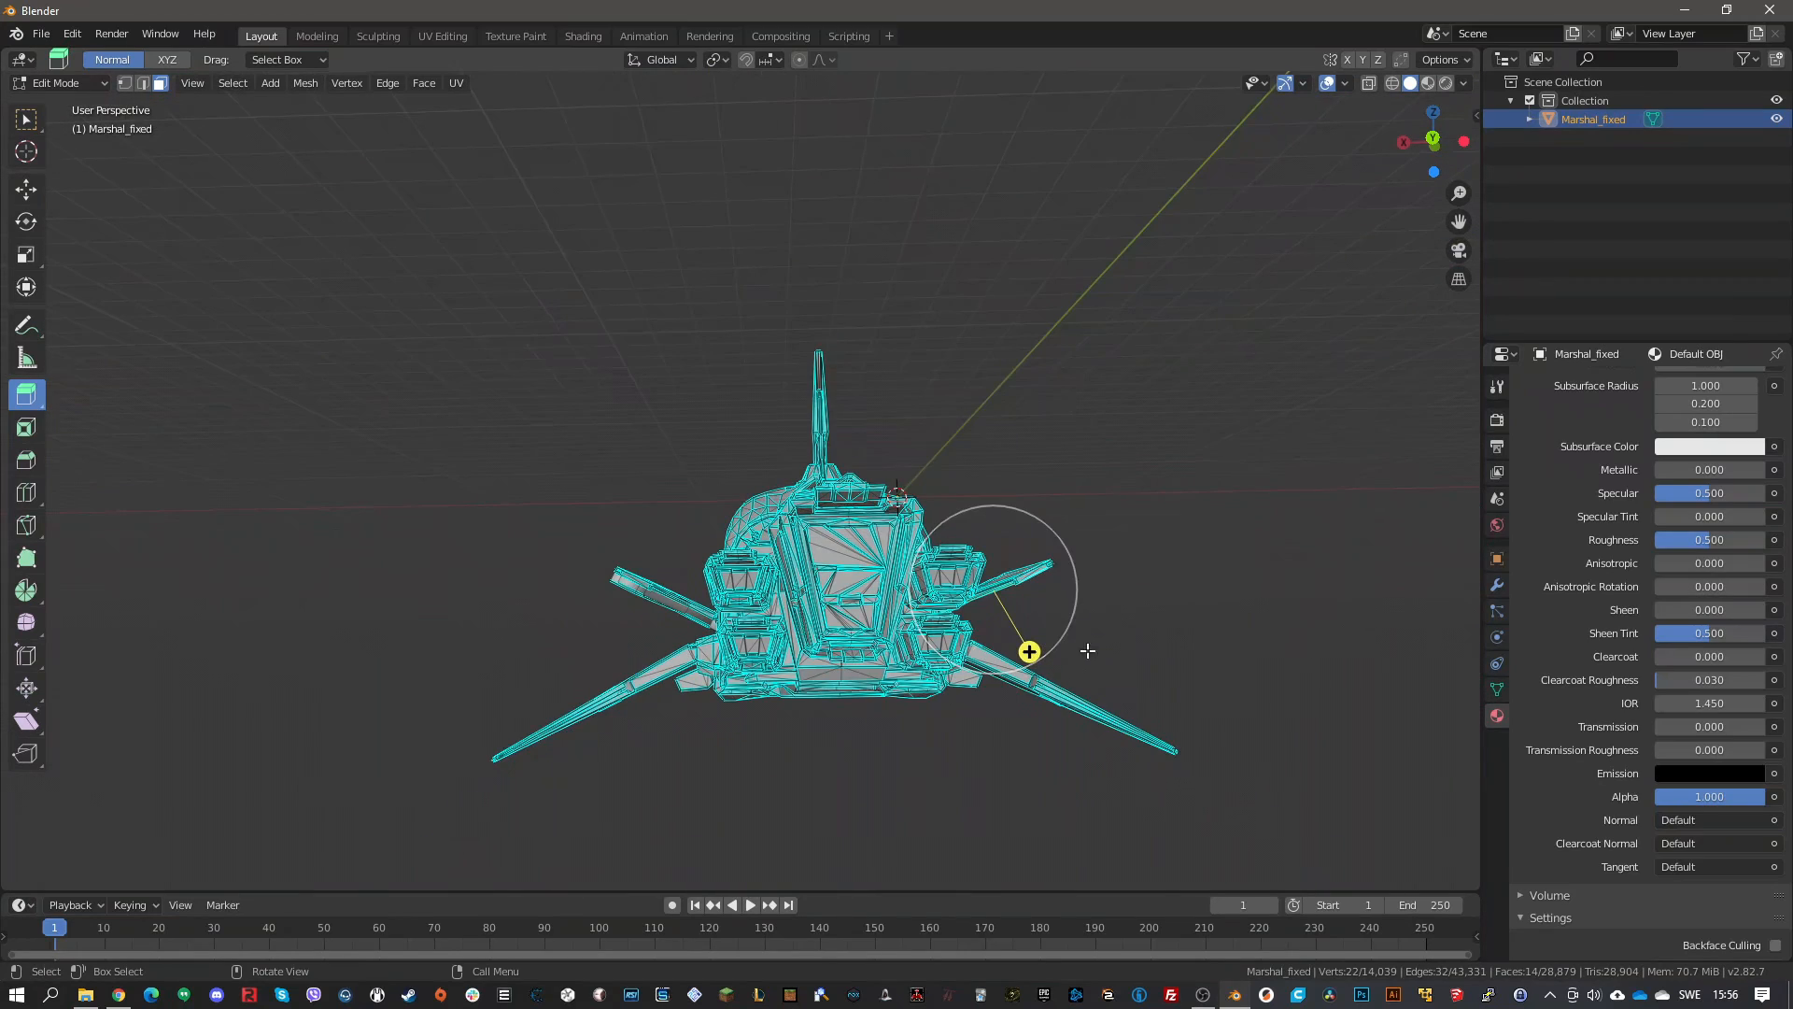
left_click_drag(1072, 669, 1077, 677)
scroll(1118, 694, "up", 3)
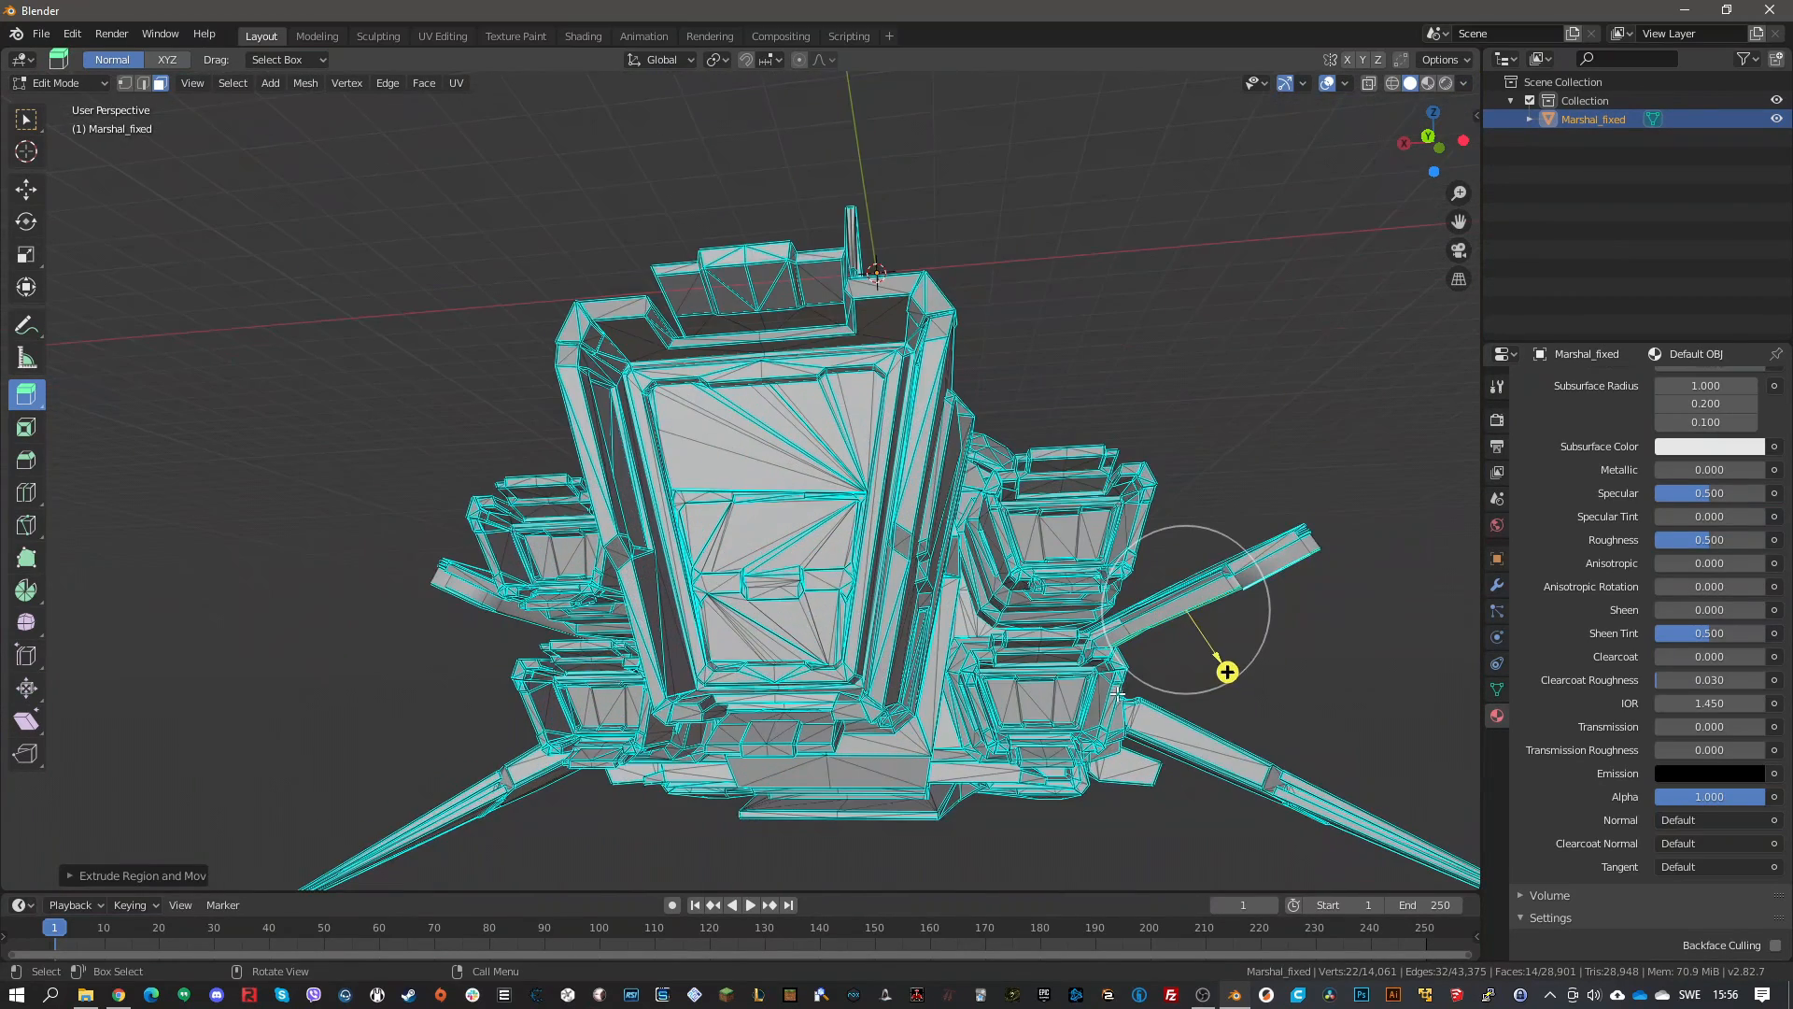
Select the three faces of the narrow strip along the fin's edge and extrude them about 0.55 m along their normal
middle_click_drag(1093, 772, 783, 529)
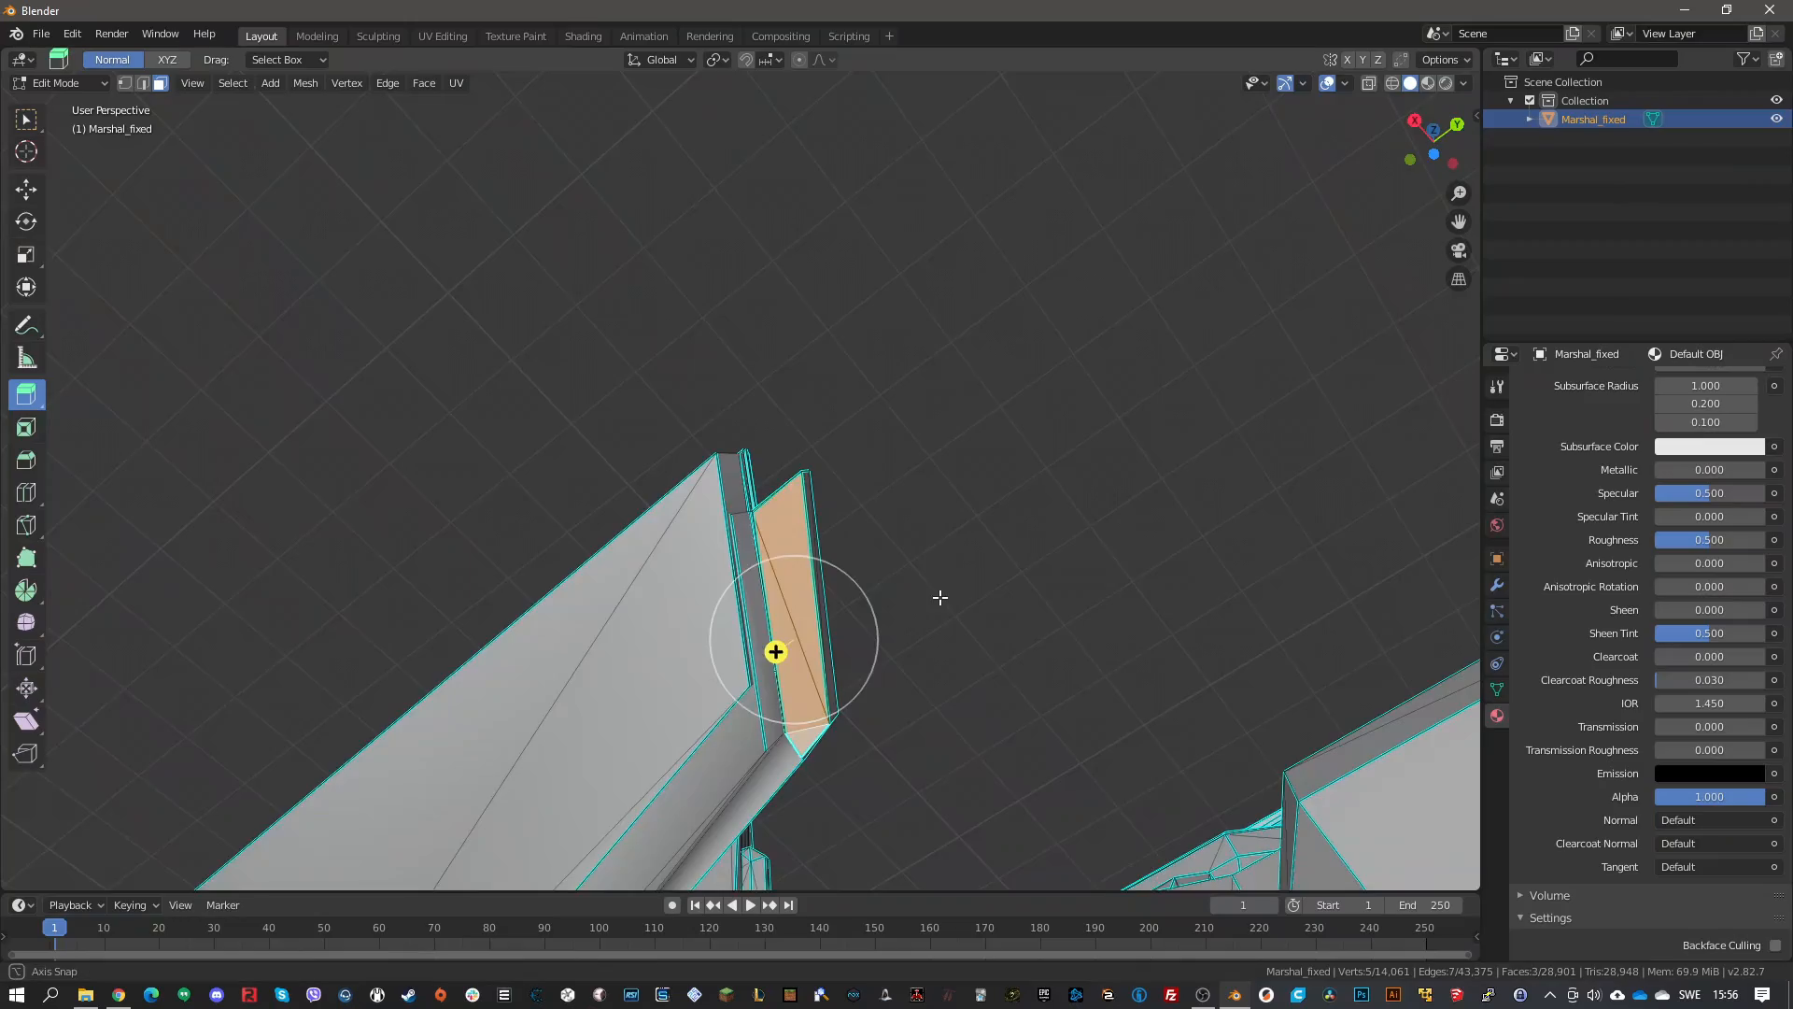
middle_click_drag(939, 597, 853, 611)
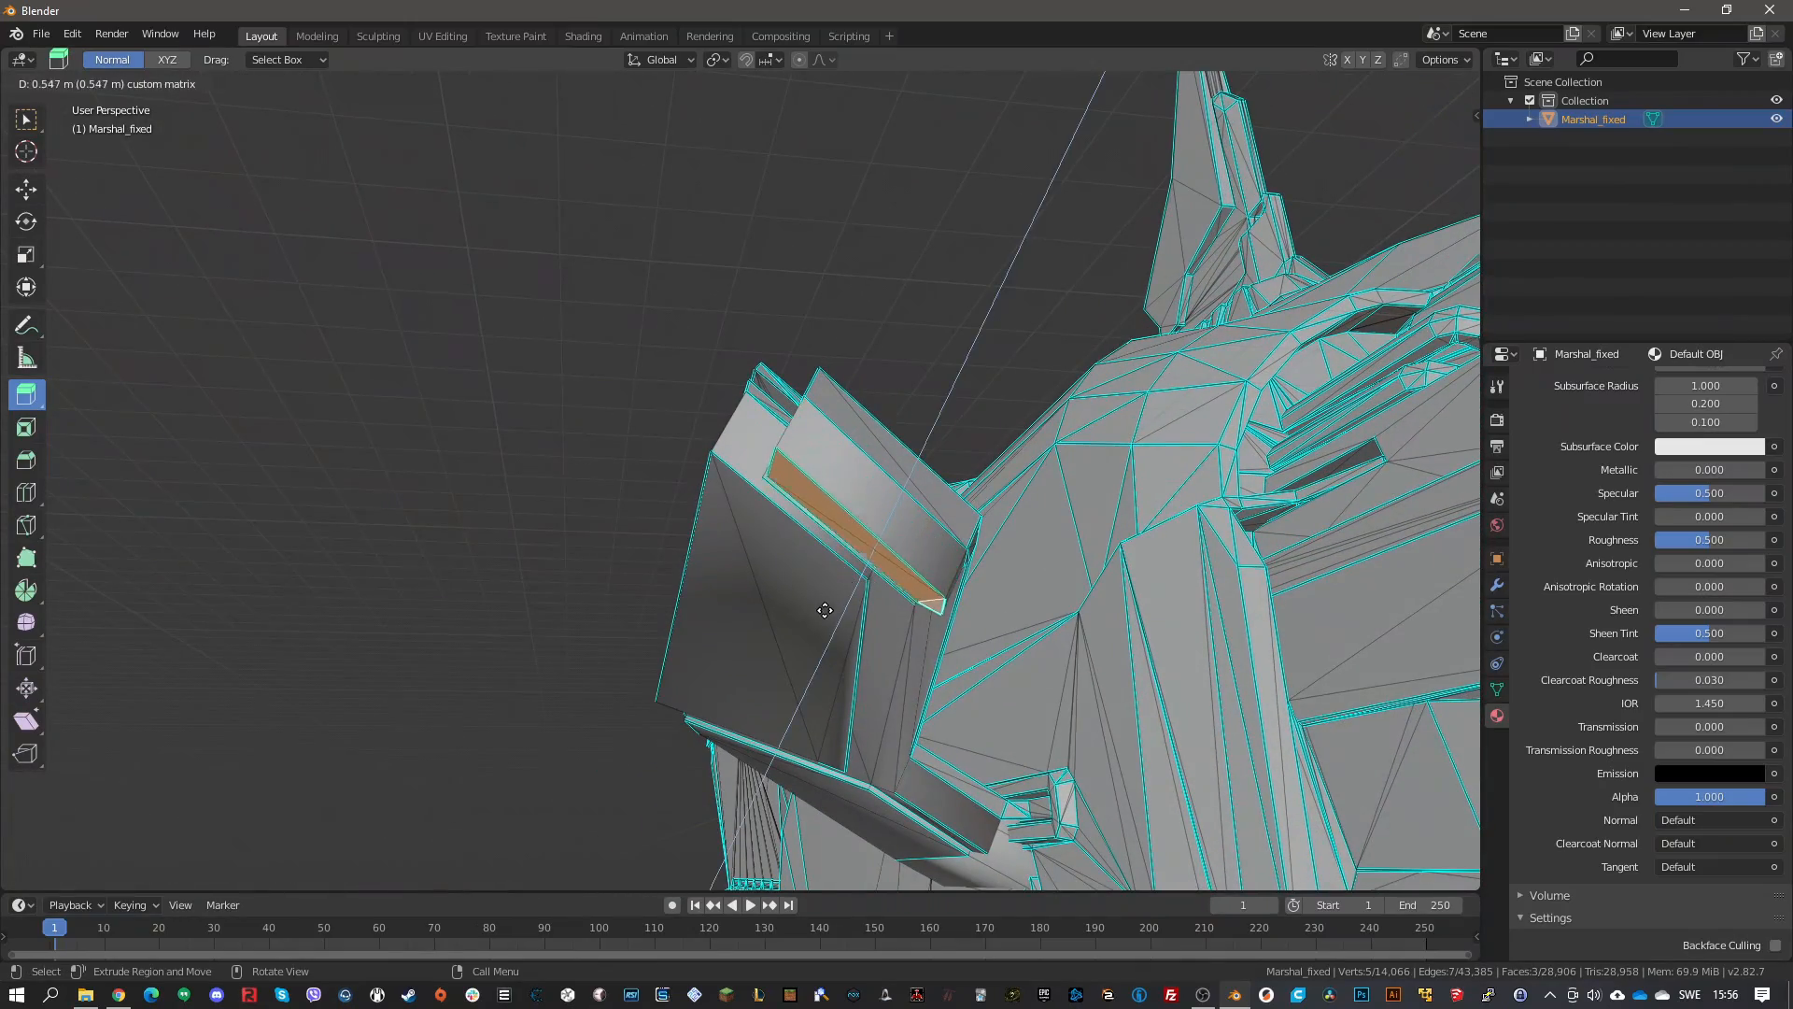
left_click(818, 621)
Extrude the opposite fin's narrow inner end faces toward the hull, one after the other
middle_click_drag(1095, 476, 893, 529)
scroll(827, 636, "up", 5)
scroll(835, 613, "up", 3)
middle_click_drag(841, 649, 1088, 524, "shift")
scroll(893, 649, "up", 2)
mouse_move(1089, 523)
middle_mouse_down()
mouse_move(1158, 524)
mouse_move(1112, 514)
middle_mouse_up()
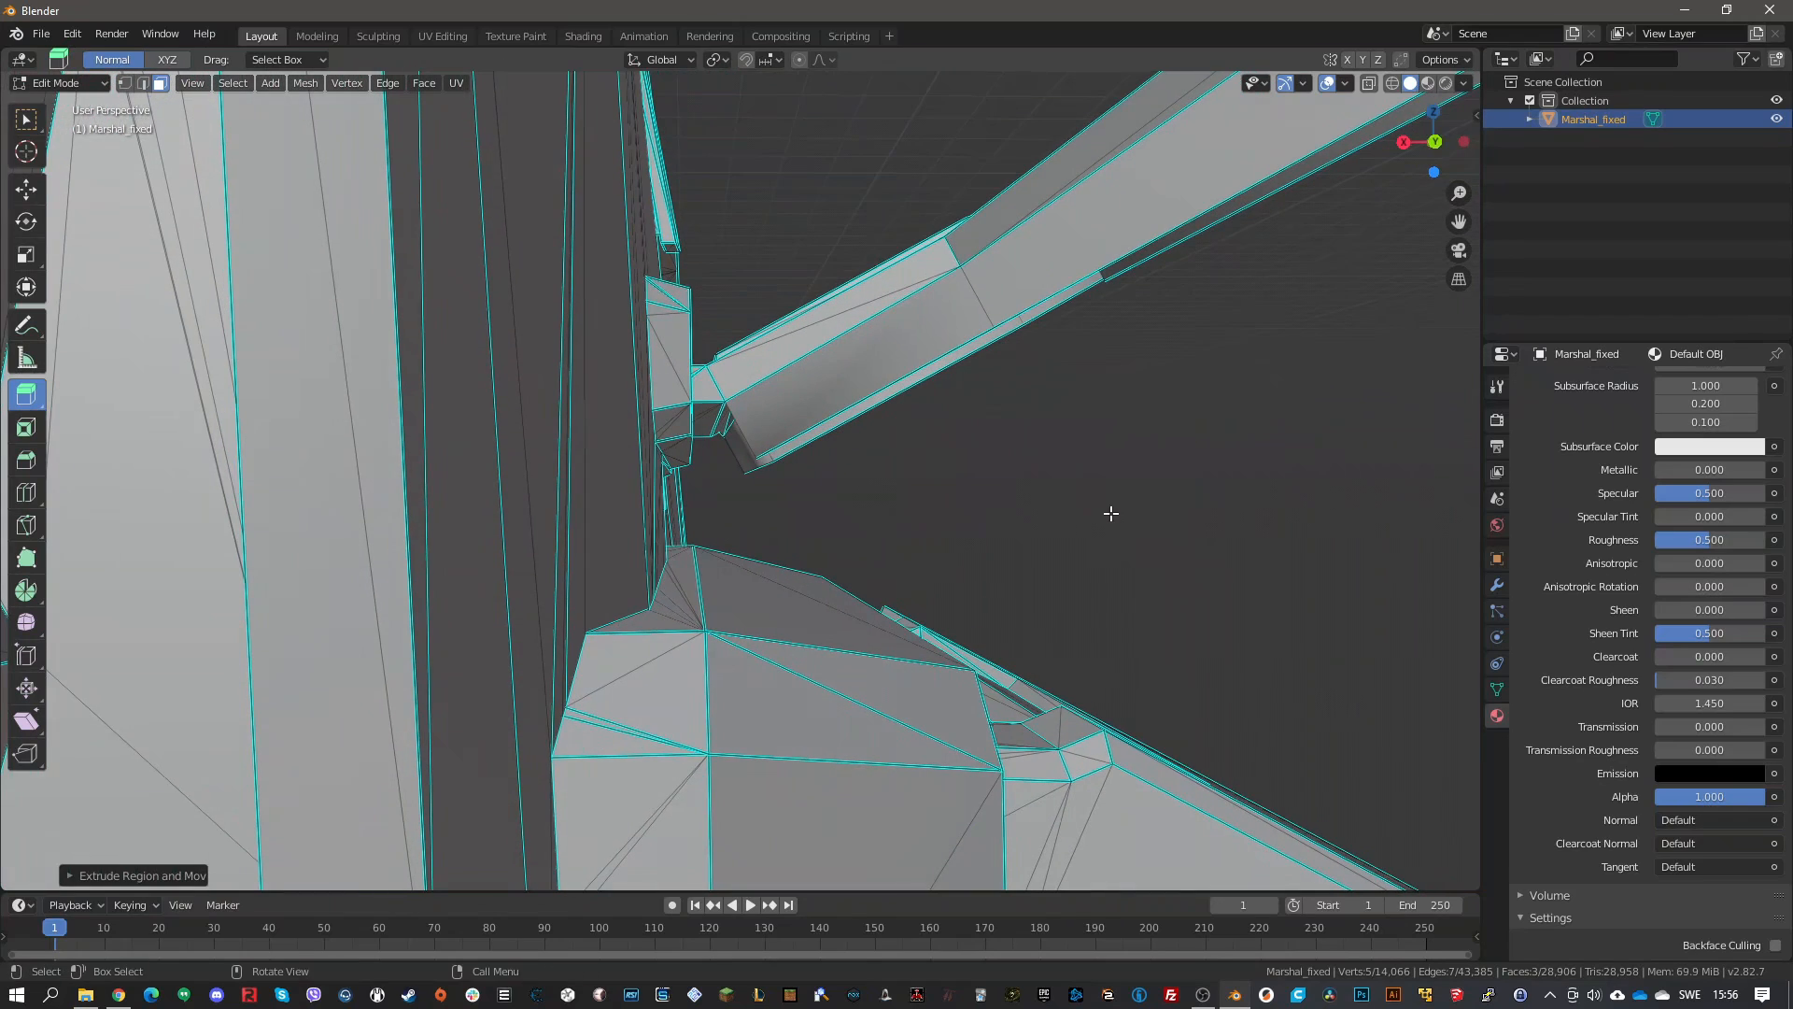
middle_click_drag(886, 532, 905, 501)
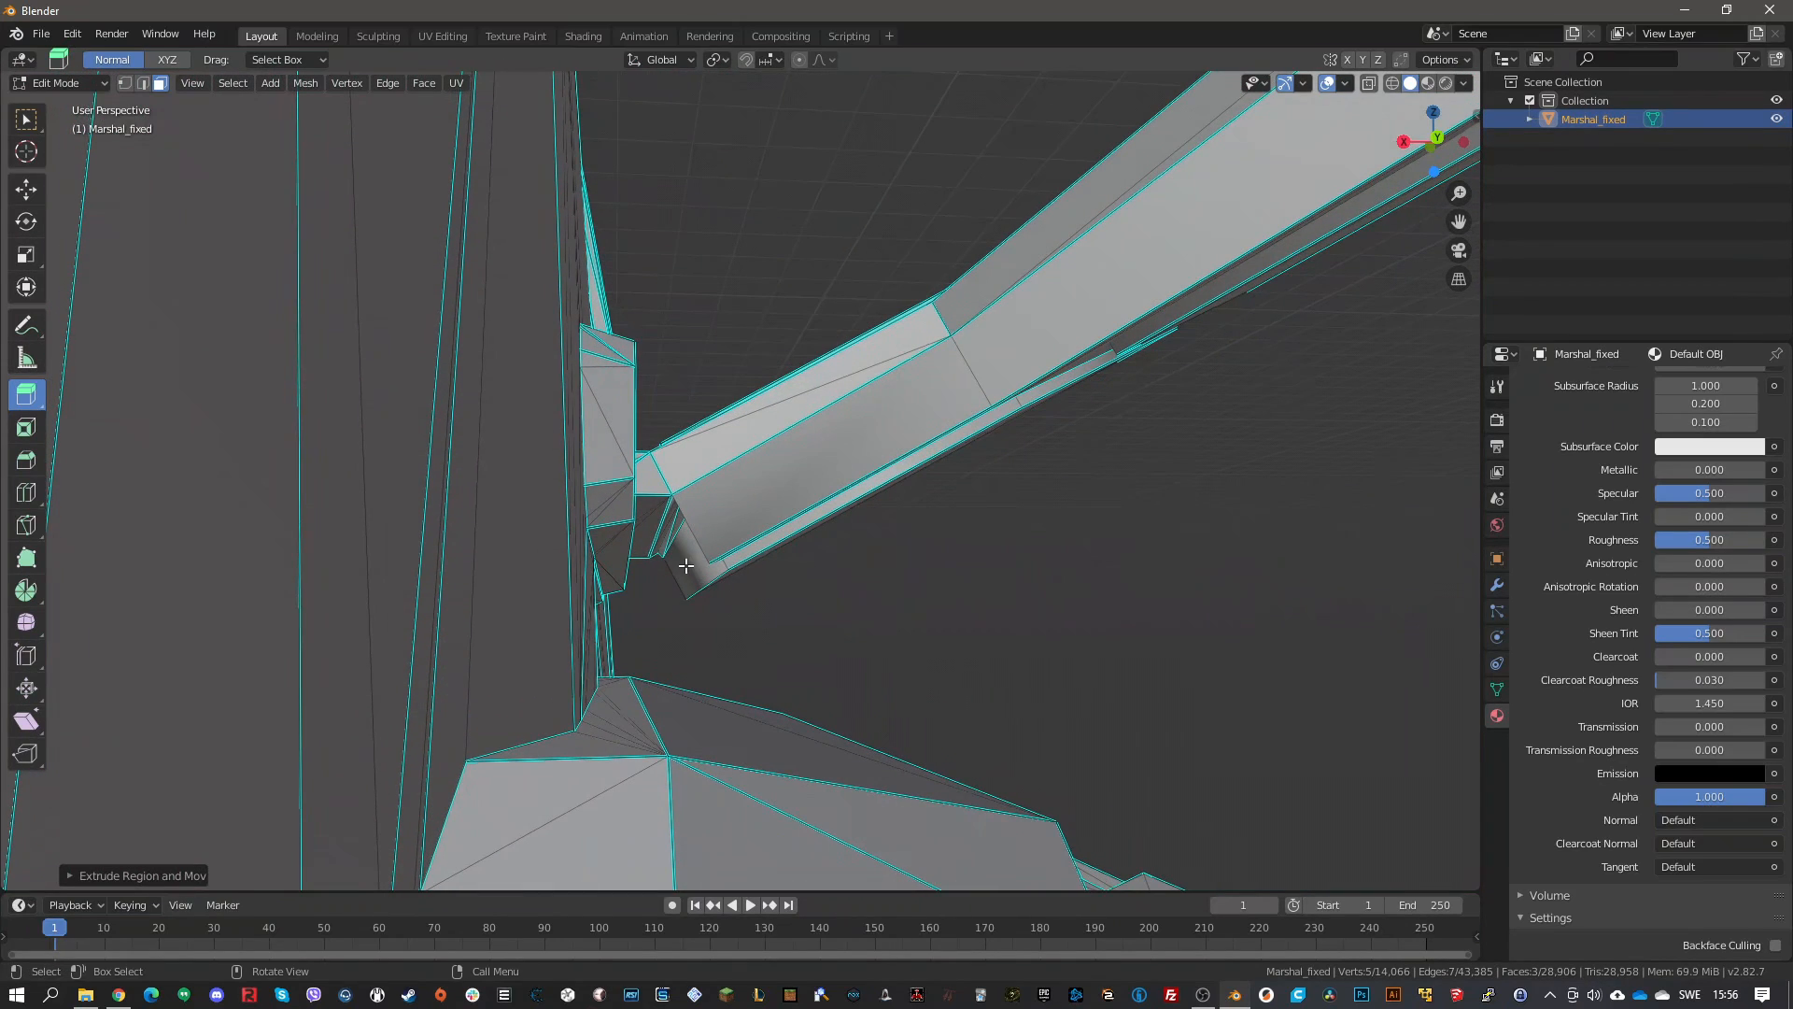
middle_click_drag(775, 576, 745, 605)
left_click_drag(858, 514, 732, 613)
middle_click_drag(1059, 535, 1076, 437)
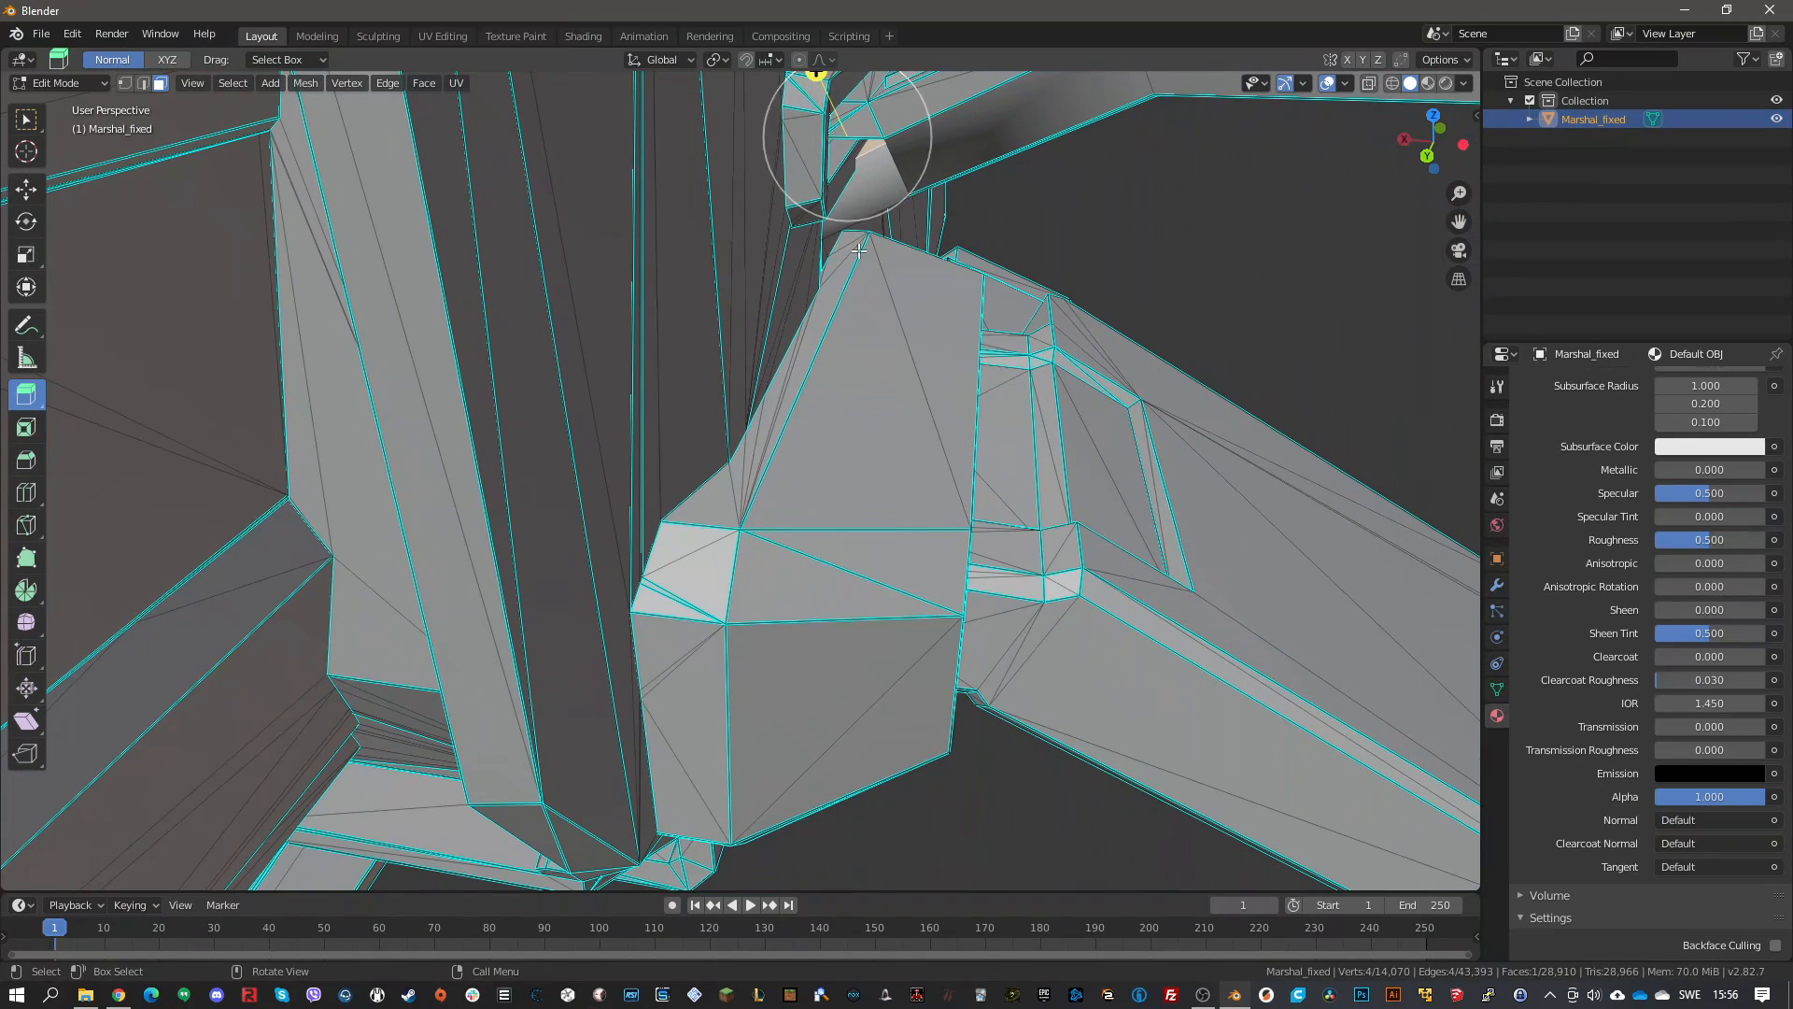
middle_click_drag(858, 251, 825, 176)
mouse_move(789, 154)
left_mouse_down()
mouse_move(775, 124)
mouse_move(784, 137)
left_mouse_up()
scroll(786, 140, "down", 8)
Select all the underside faces across both sections of the large lower wing, including the narrow border faces at its tip
middle_click_drag(1109, 432, 794, 483)
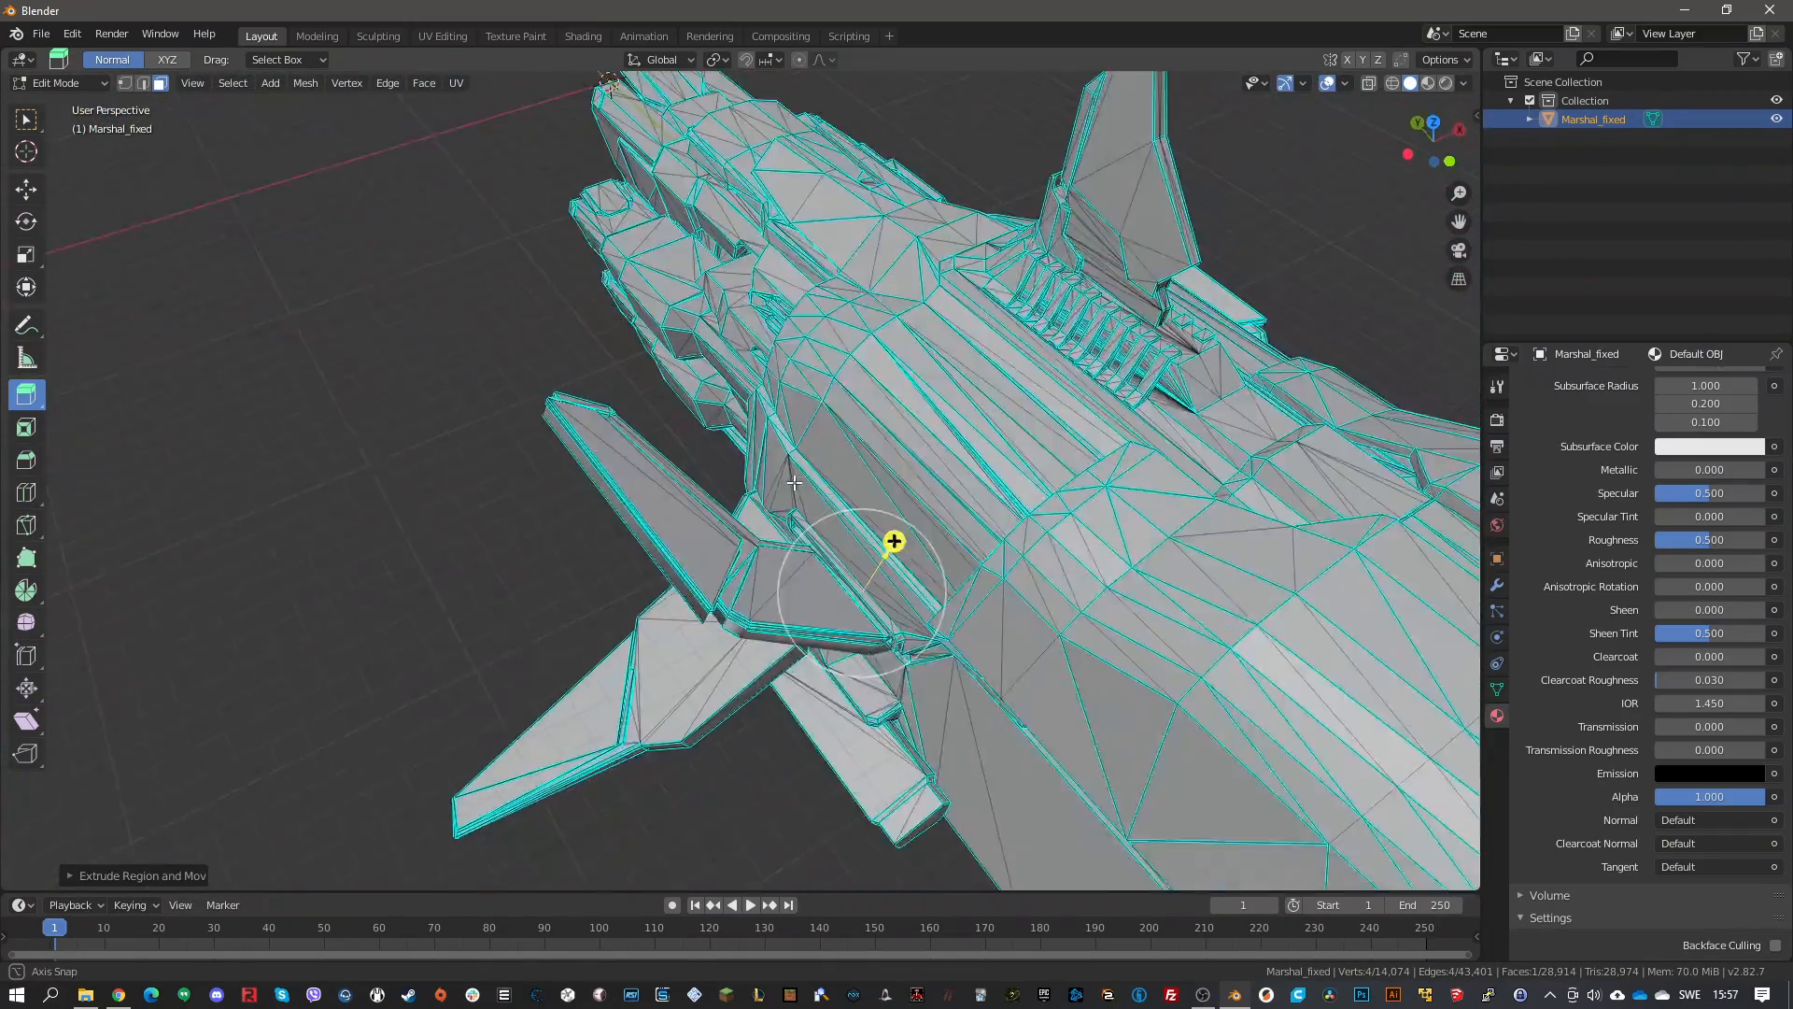
scroll(794, 483, "down", 8)
left_click(1013, 400)
middle_click_drag(1013, 401, 962, 313)
scroll(990, 486, "up", 8)
middle_click_drag(1135, 549, 962, 467)
middle_click_drag(962, 467, 680, 620, "shift")
scroll(717, 481, "up", 4)
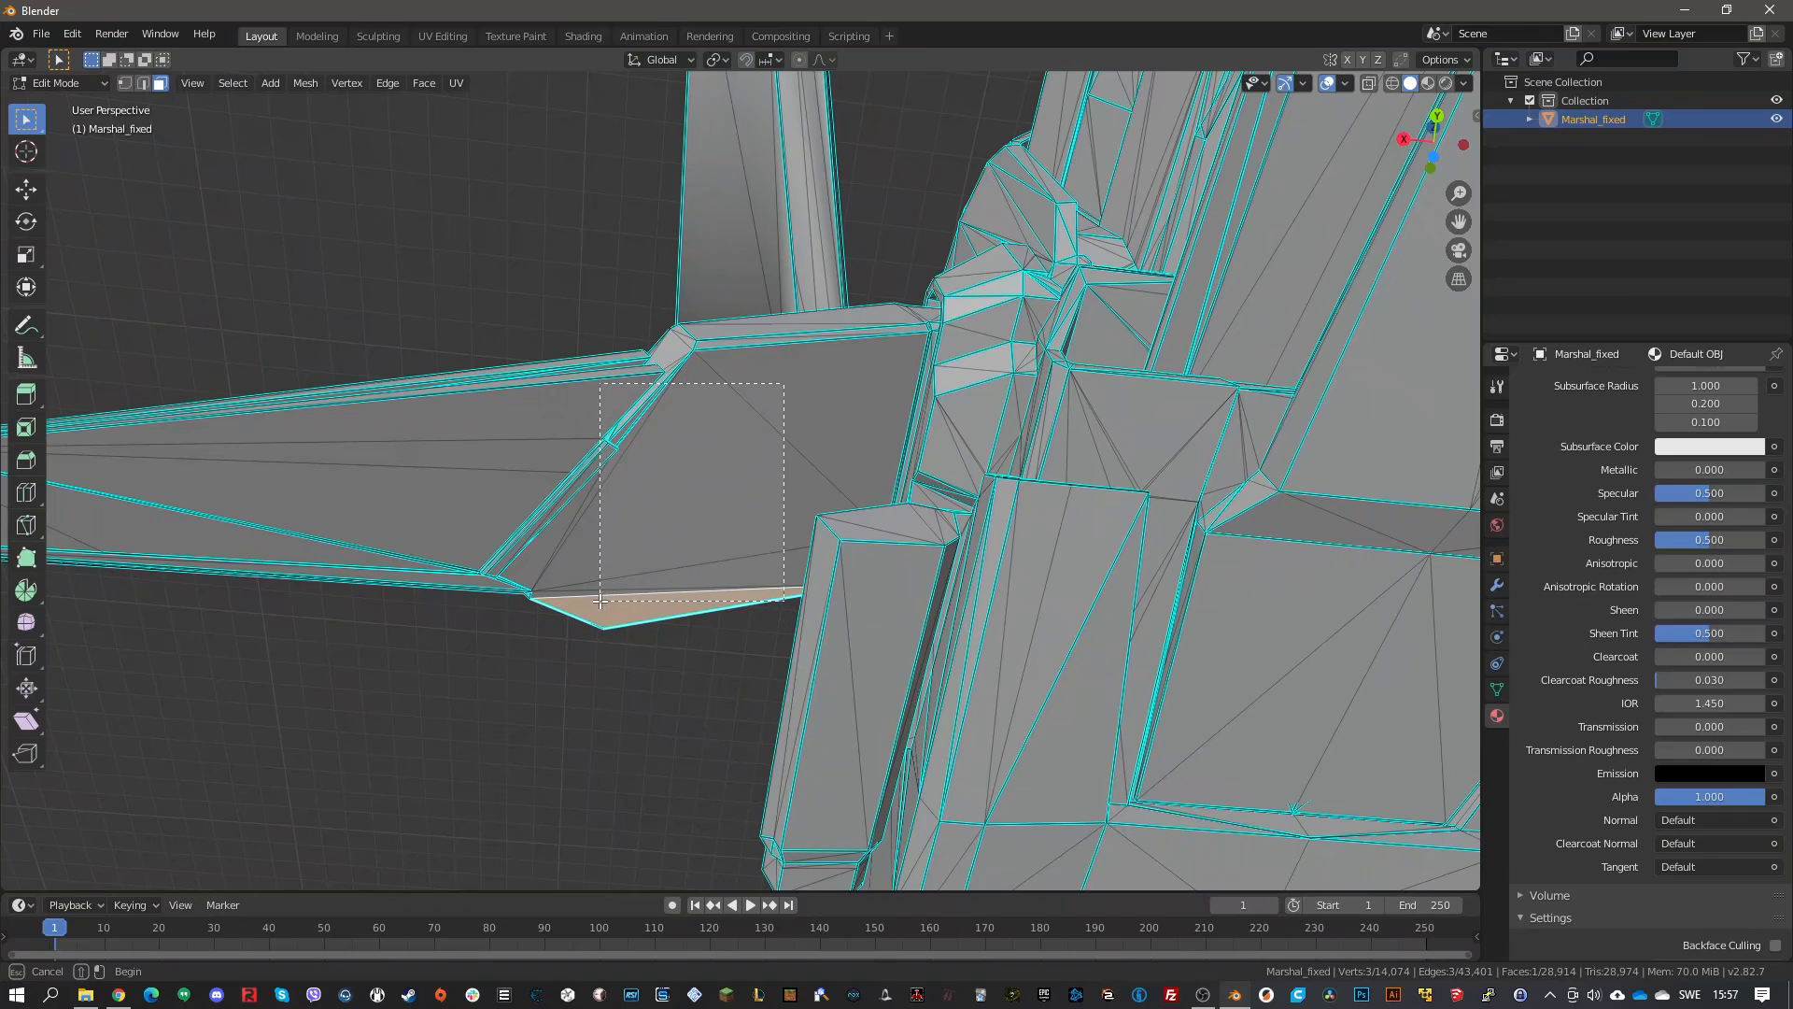
left_click_drag(595, 599, 596, 598)
middle_click_drag(502, 547, 501, 452)
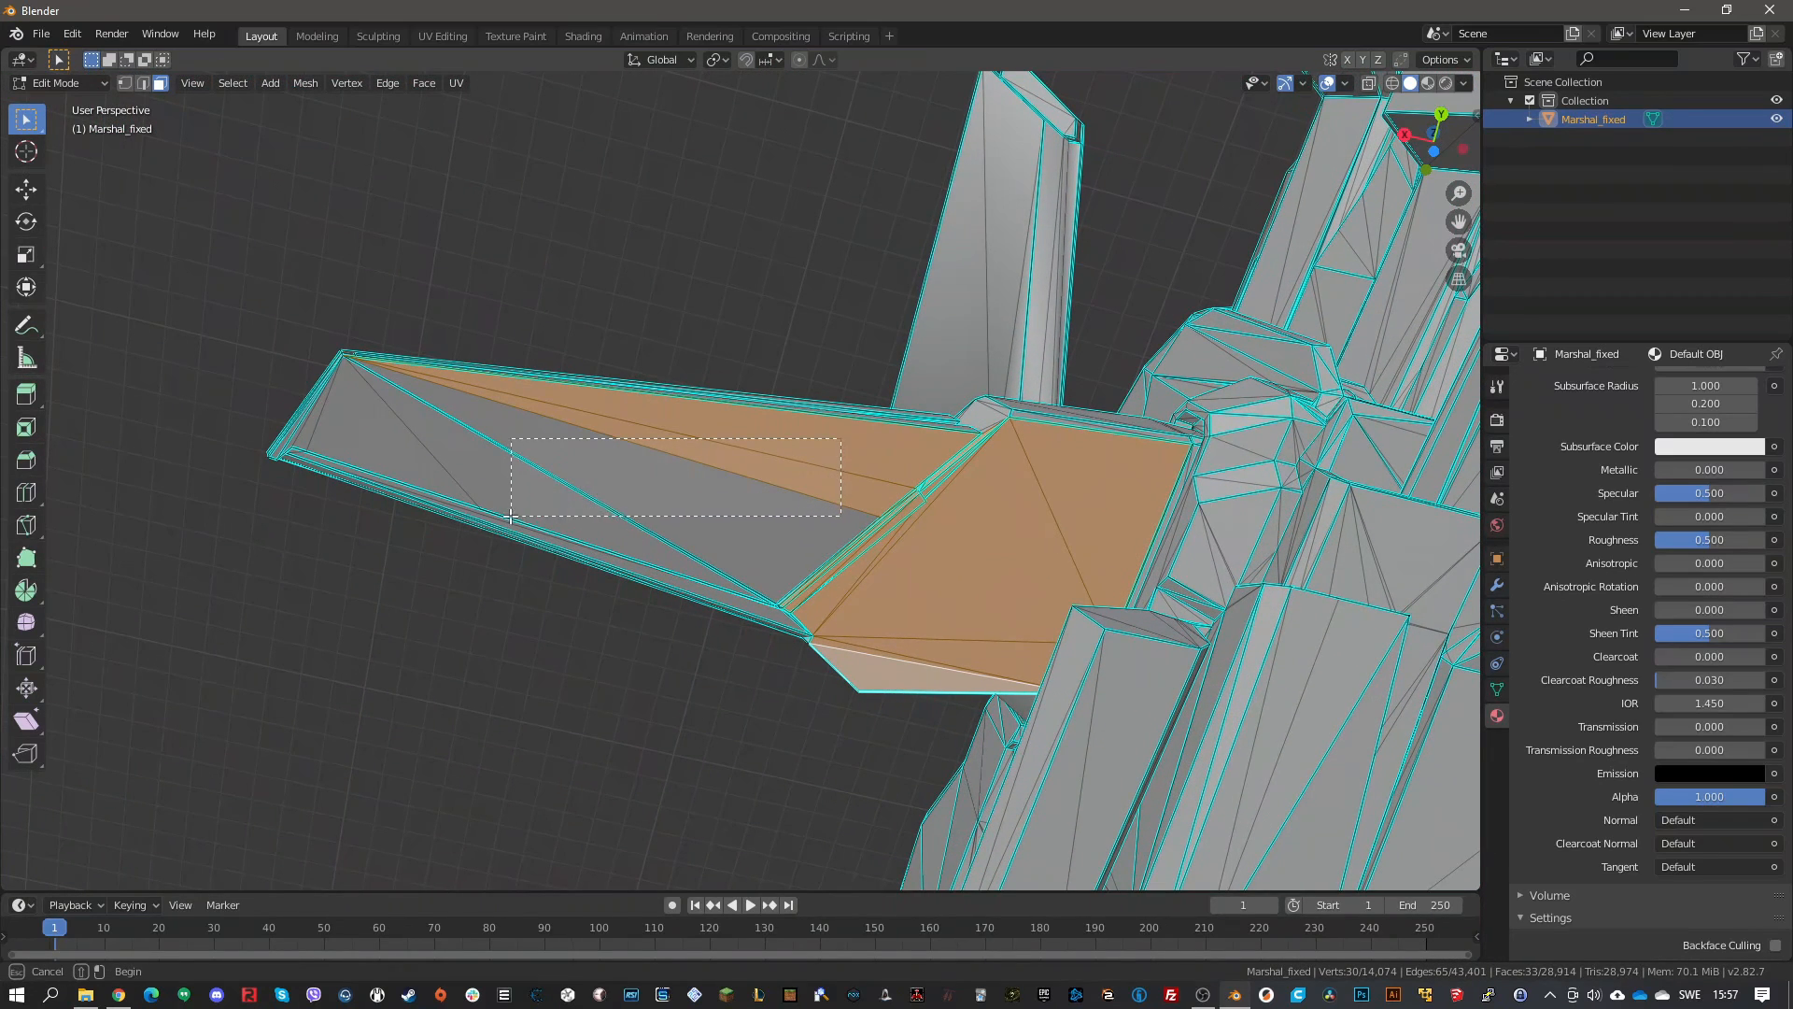
left_click_drag(512, 524, 513, 525)
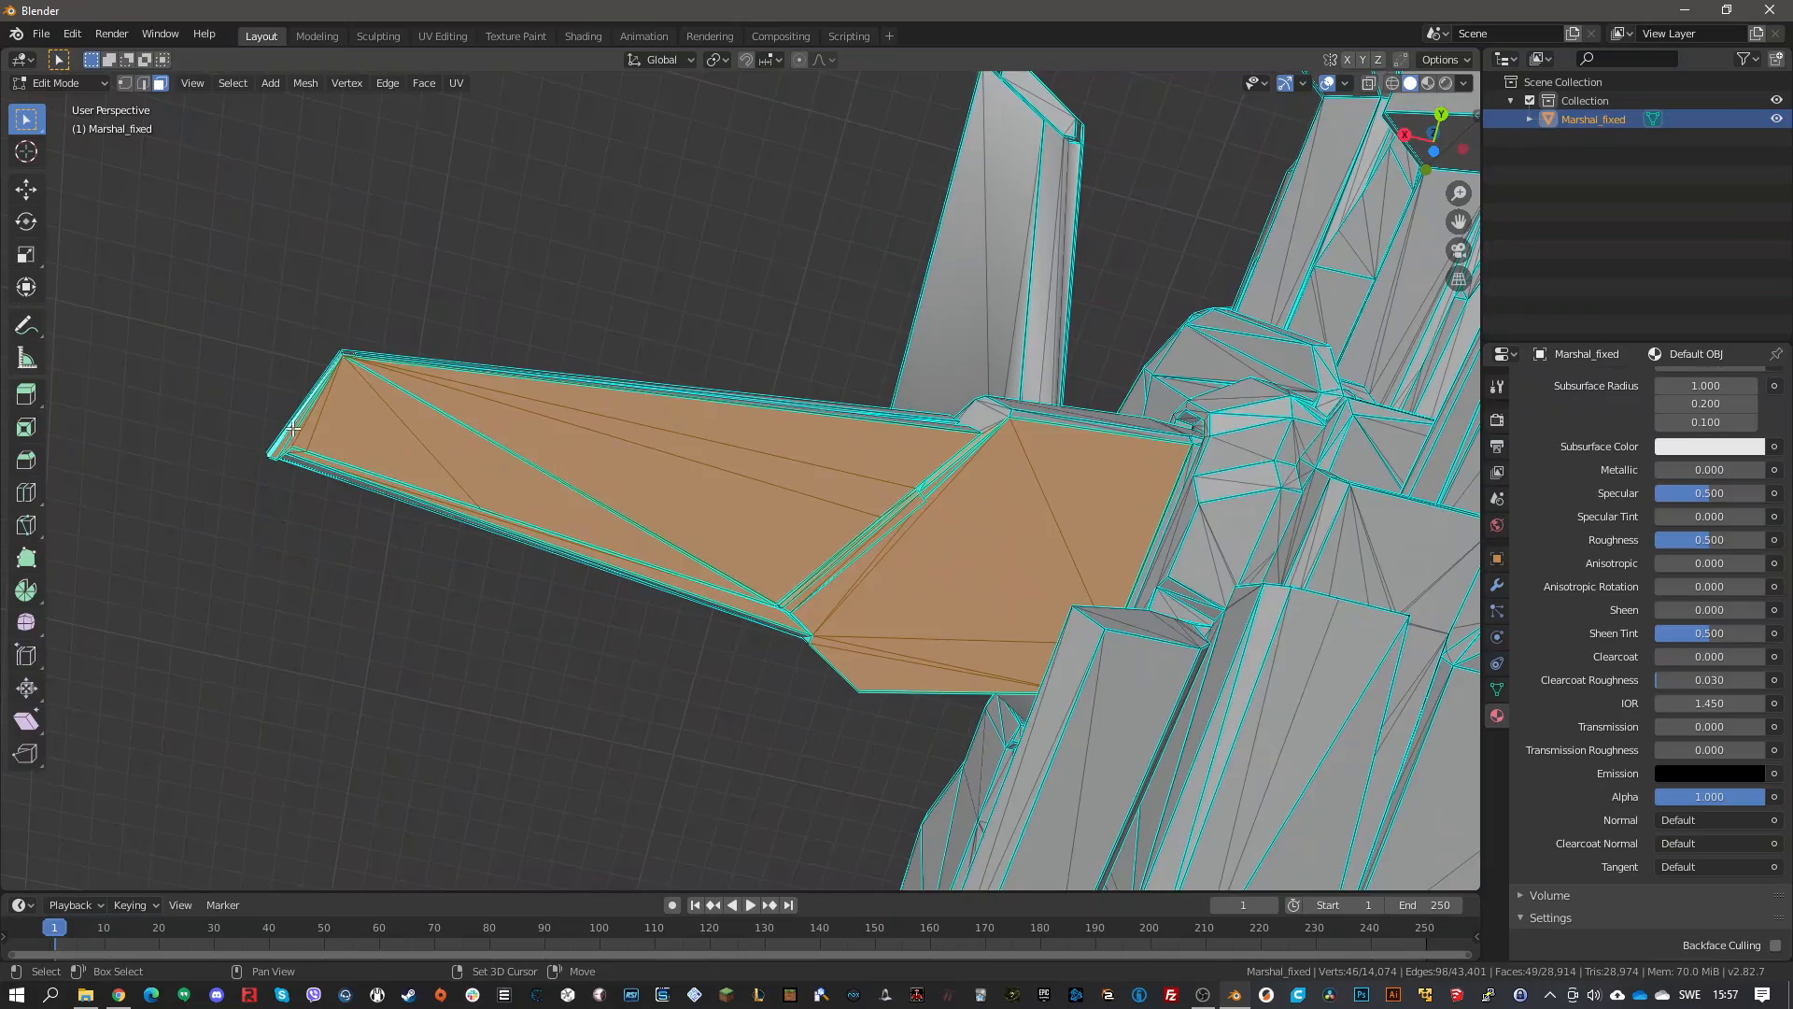
left_click(292, 427, "shift")
middle_click_drag(293, 427, 440, 447)
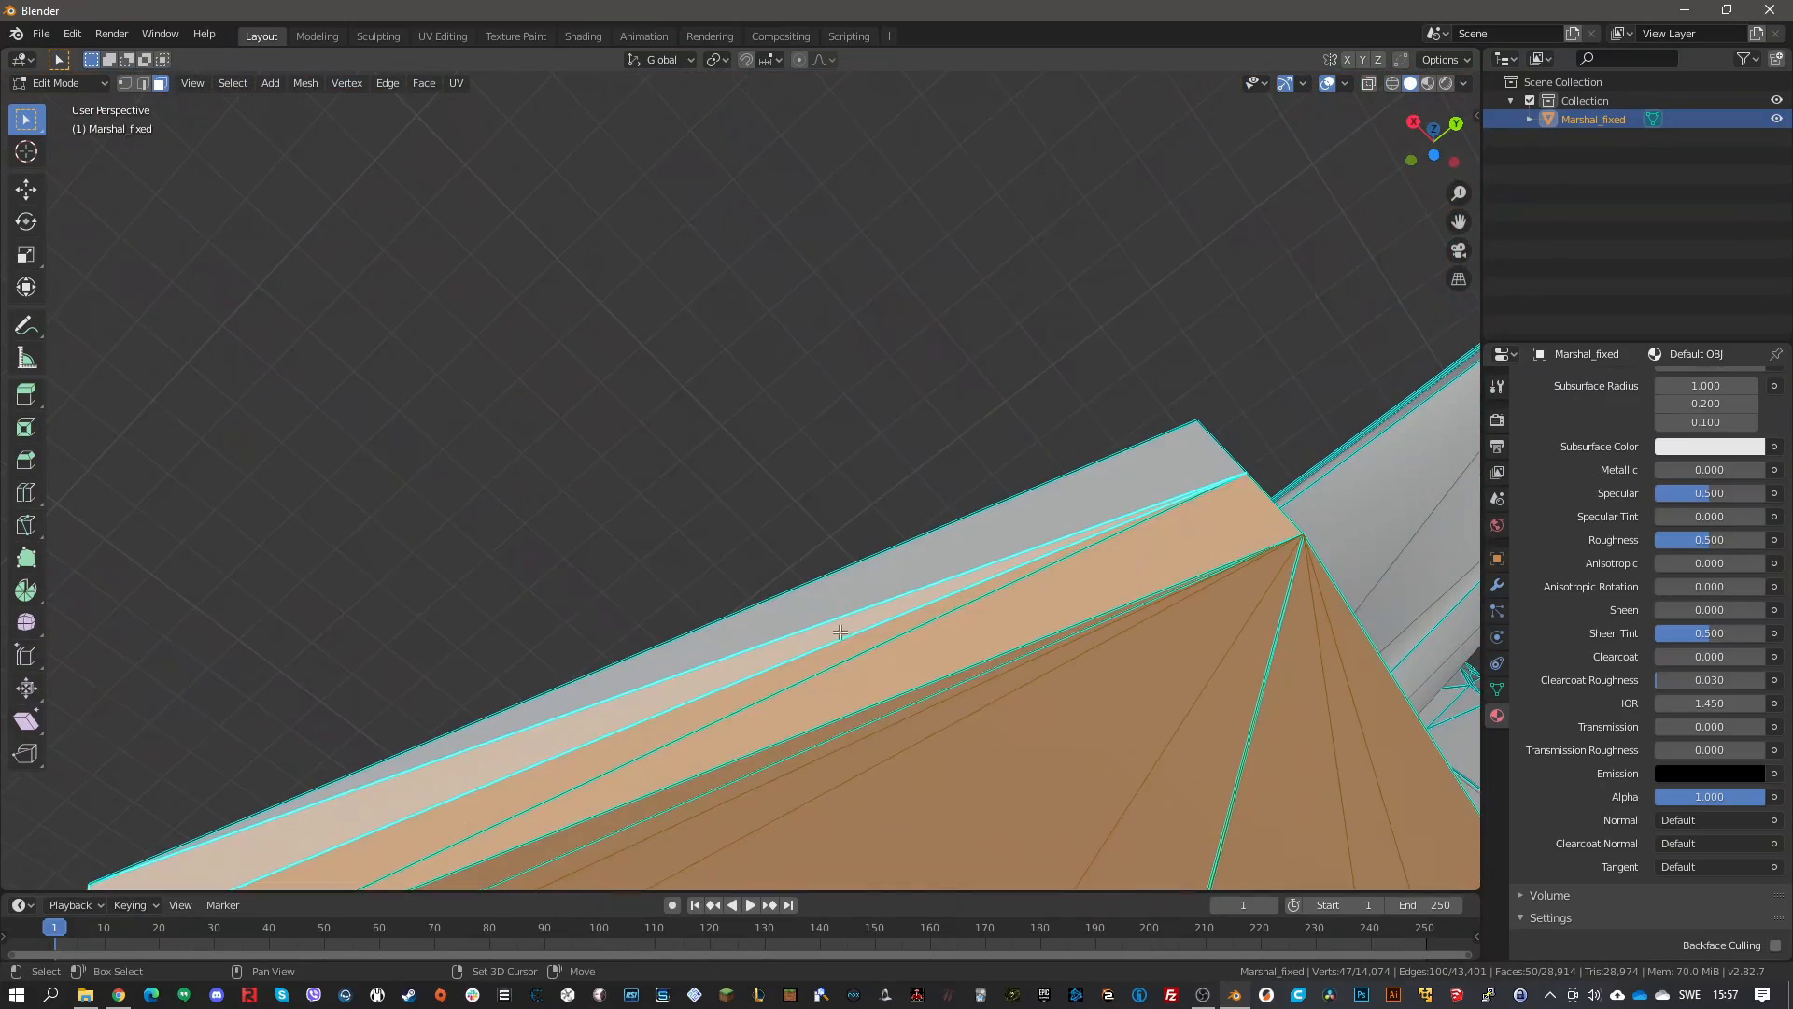
left_click(899, 636, "shift")
scroll(888, 627, "down", 7)
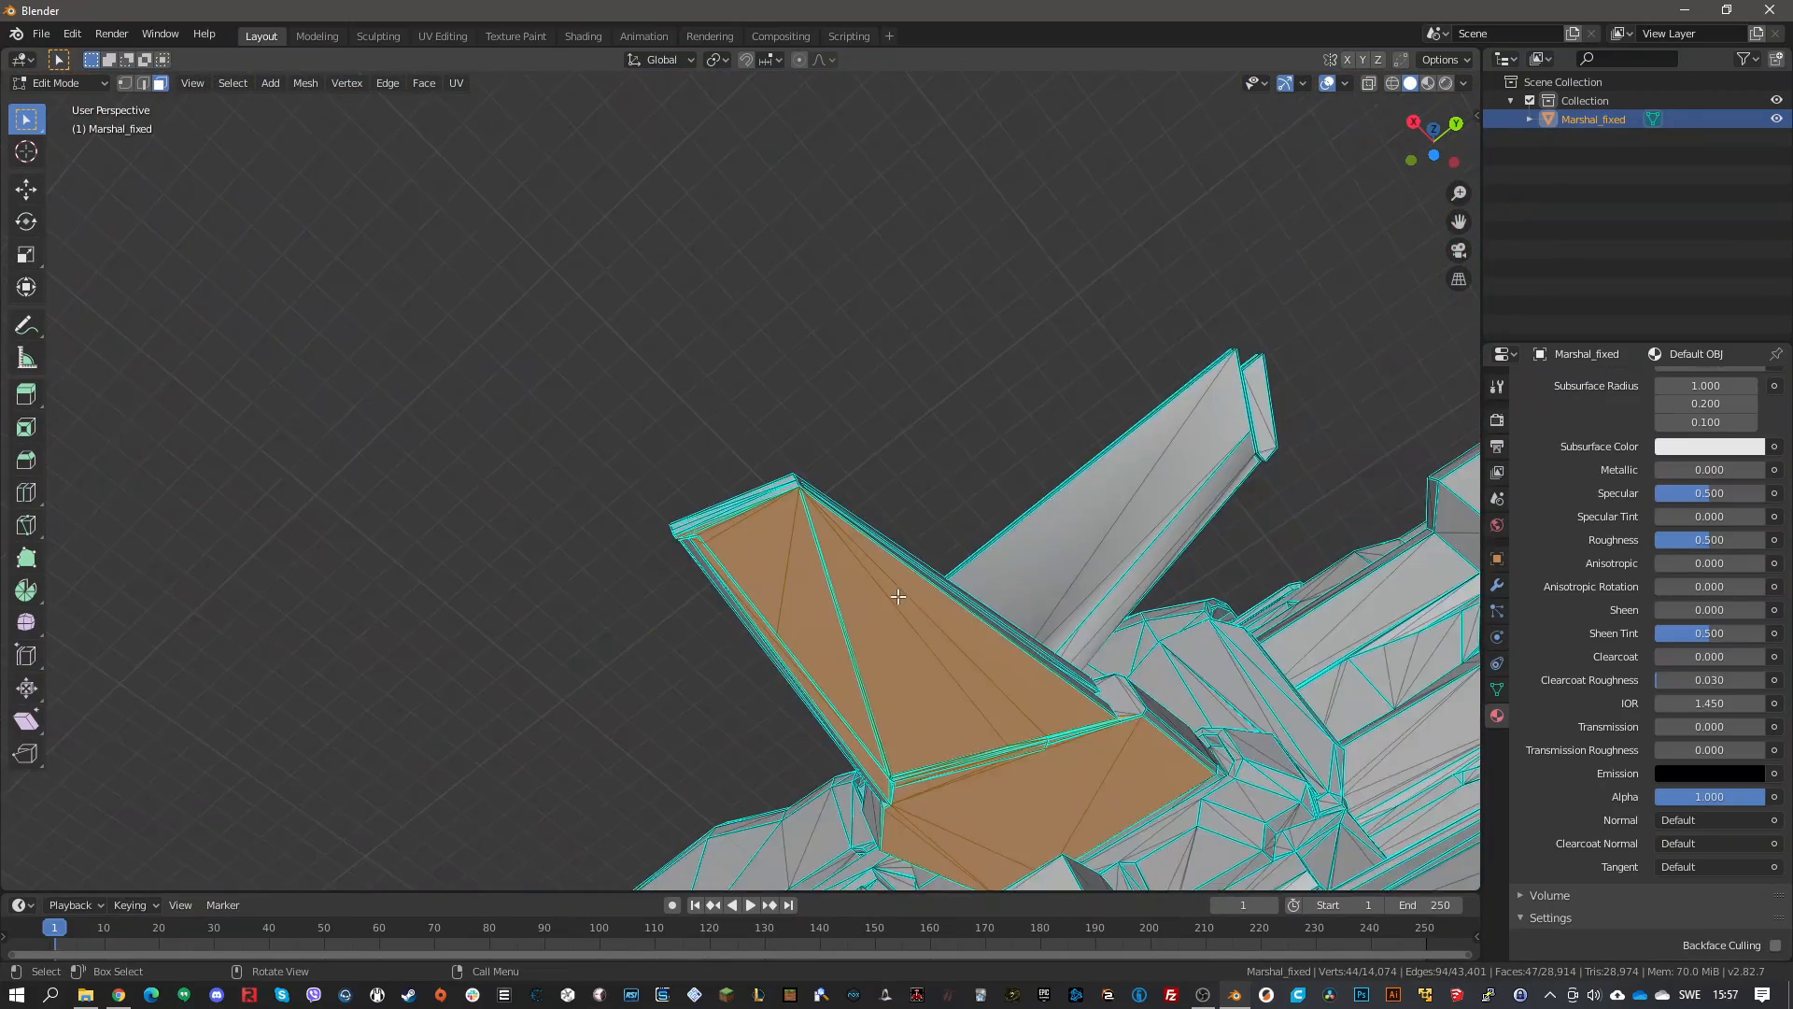
Try extruding the lower wing's selected faces outward along their normal, and undo the extrusion
middle_click_drag(889, 627, 687, 696)
scroll(750, 664, "up", 3)
middle_click_drag(1063, 711, 790, 449)
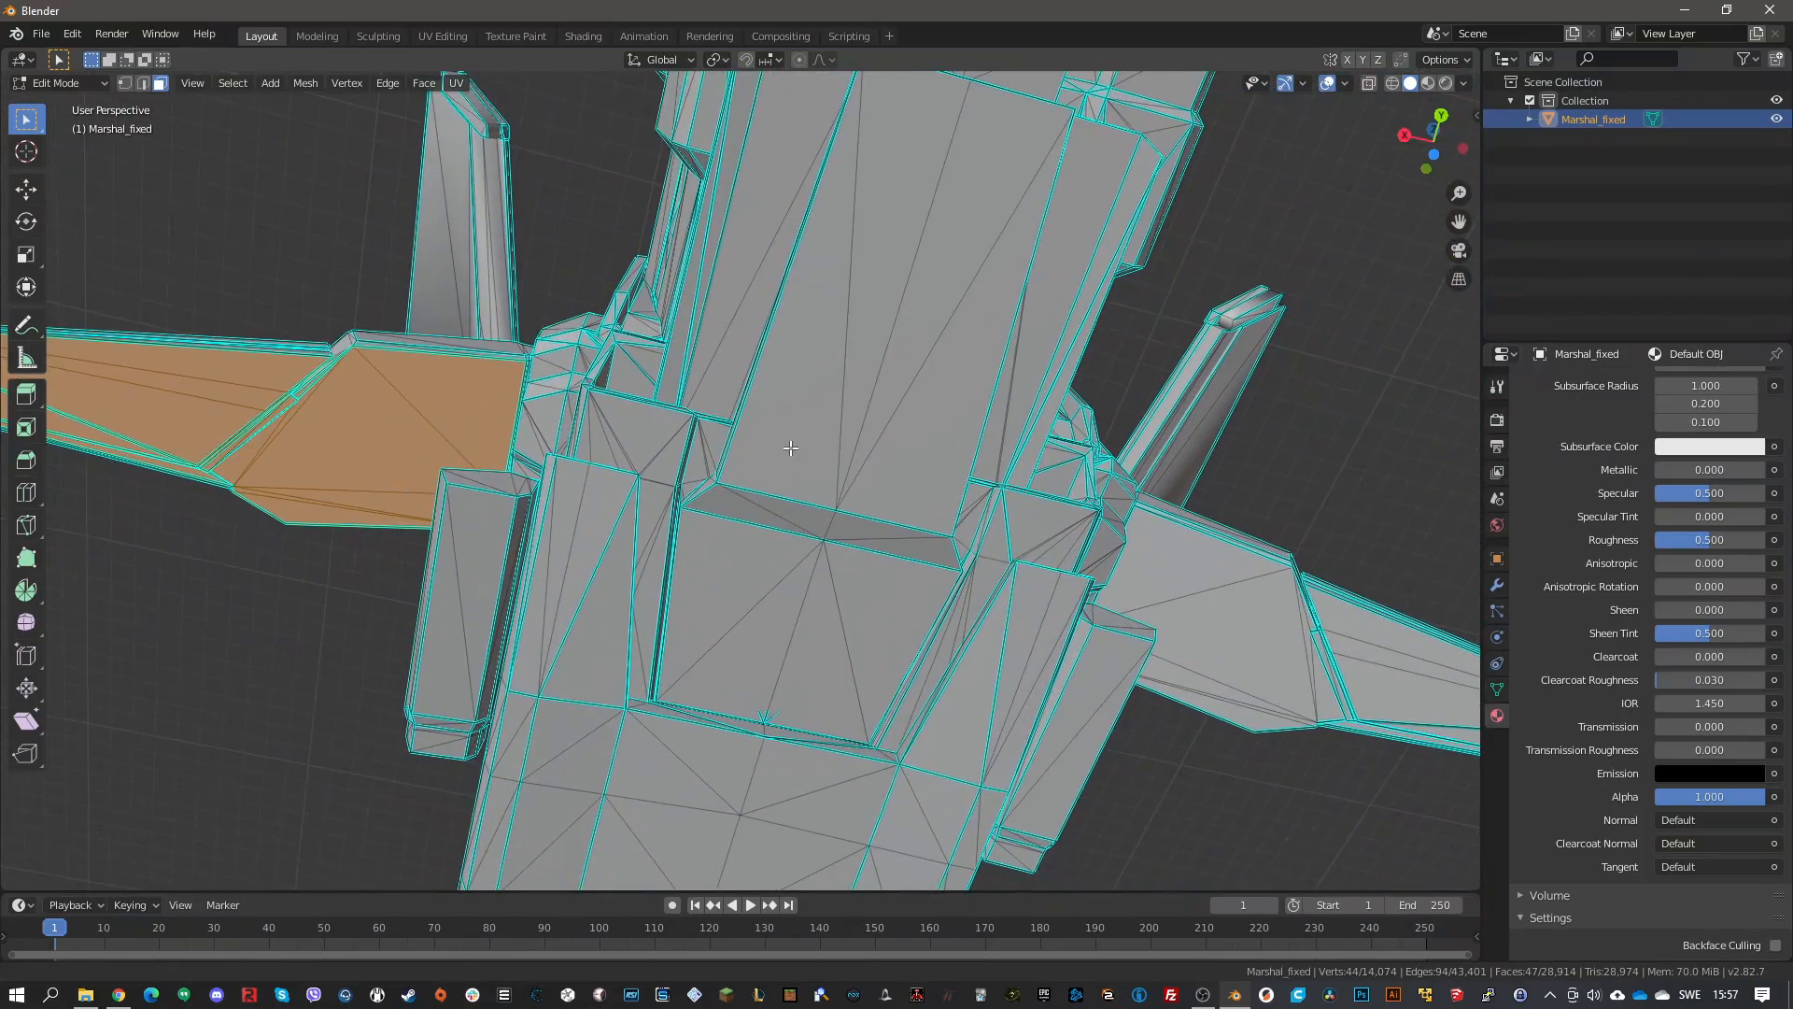
scroll(913, 648, "down", 6)
middle_click_drag(912, 648, 870, 699)
scroll(870, 699, "up", 1)
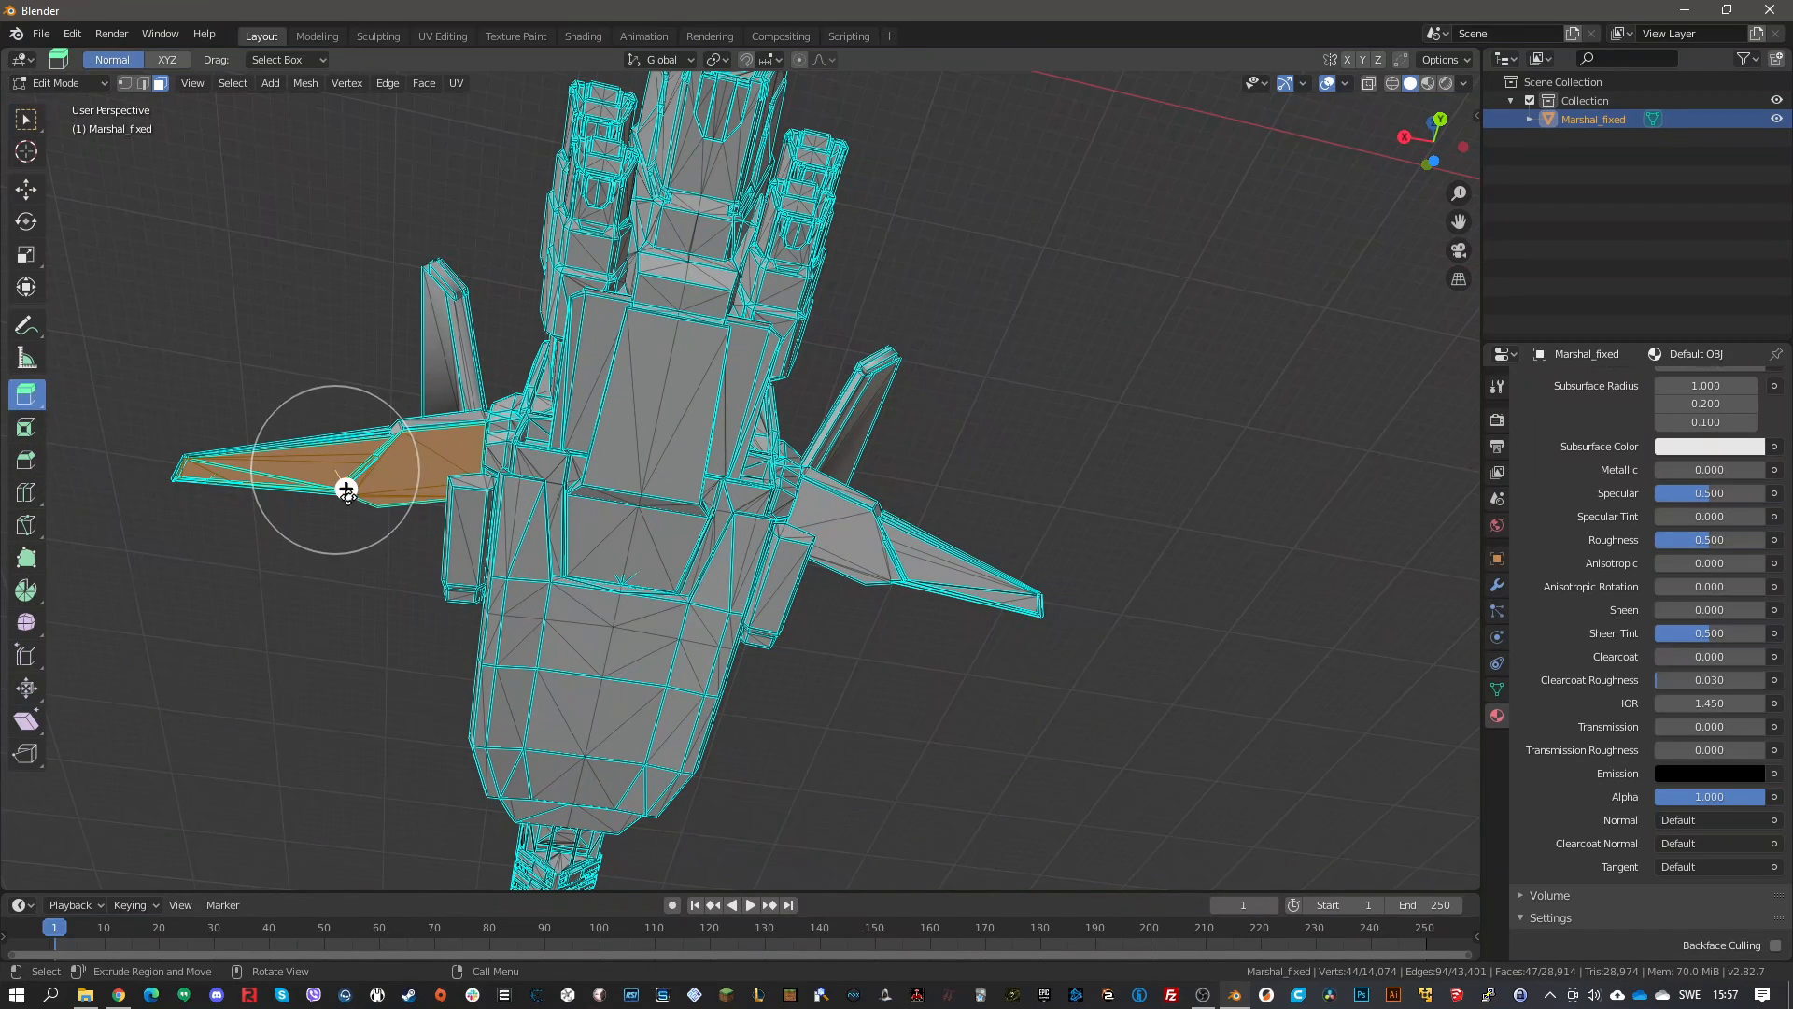
left_click_drag(349, 499, 349, 512)
middle_click_drag(342, 597, 329, 704)
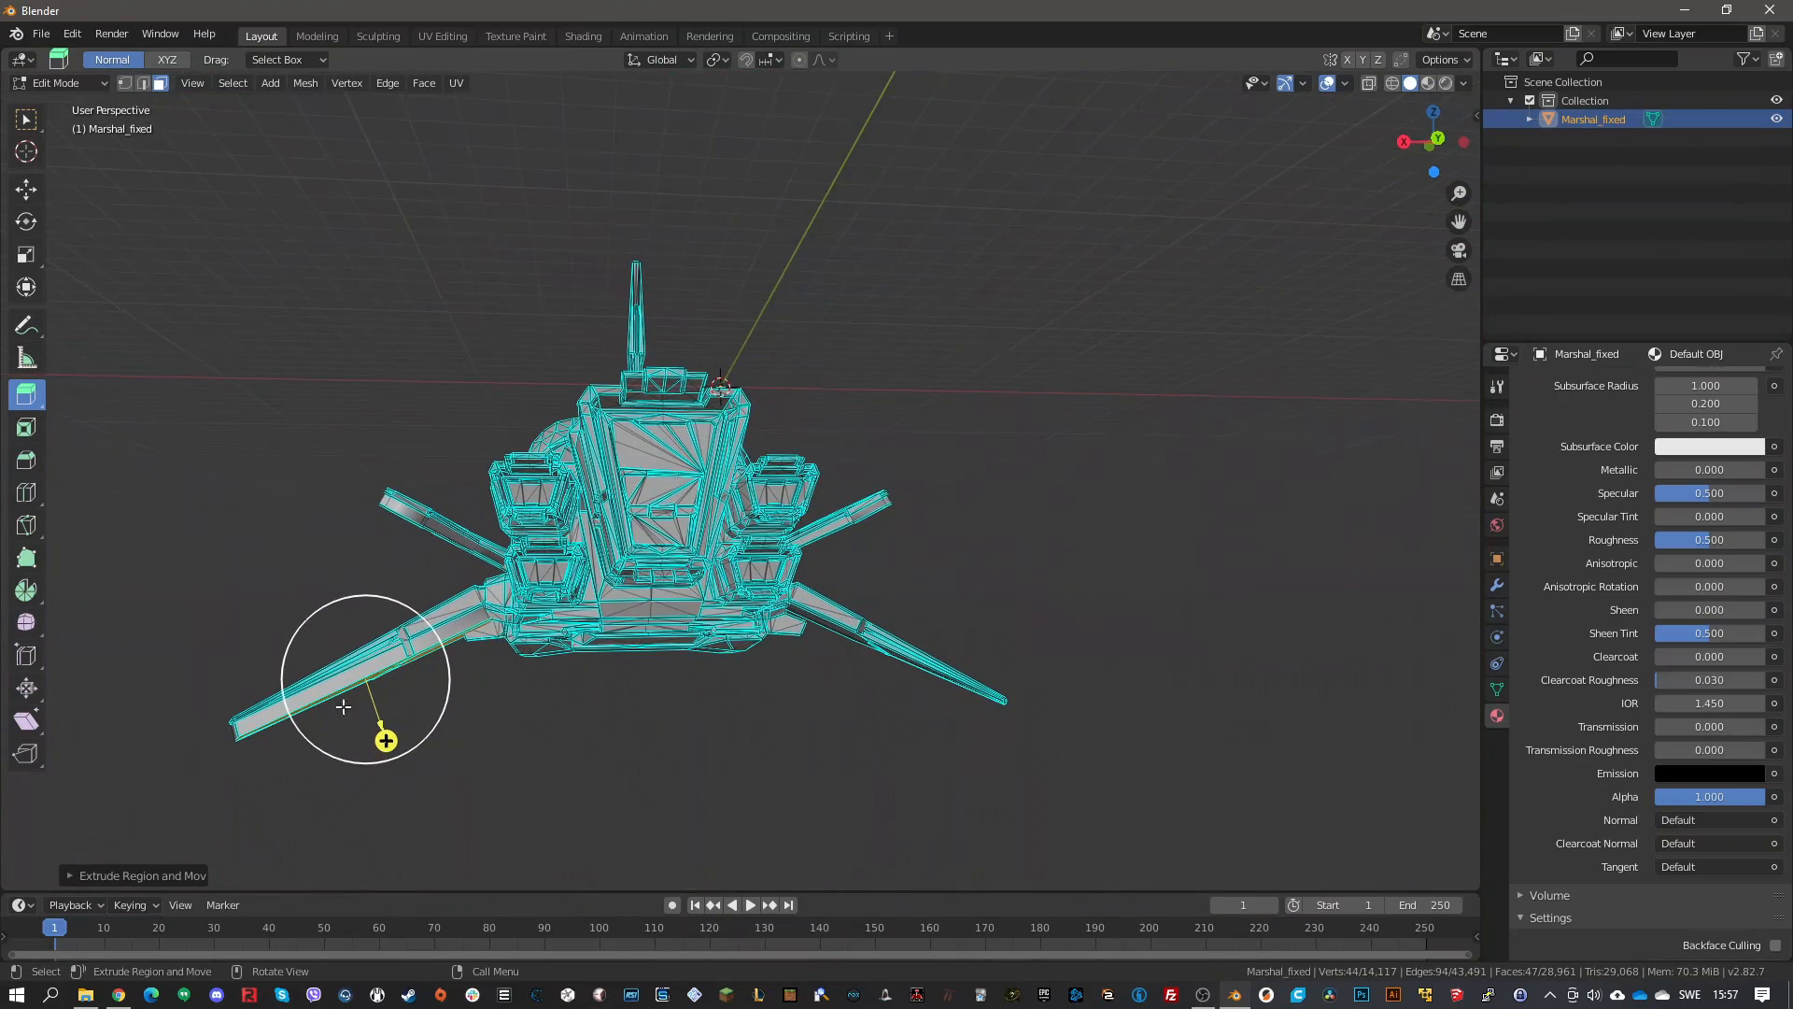
key("ctrl+z")
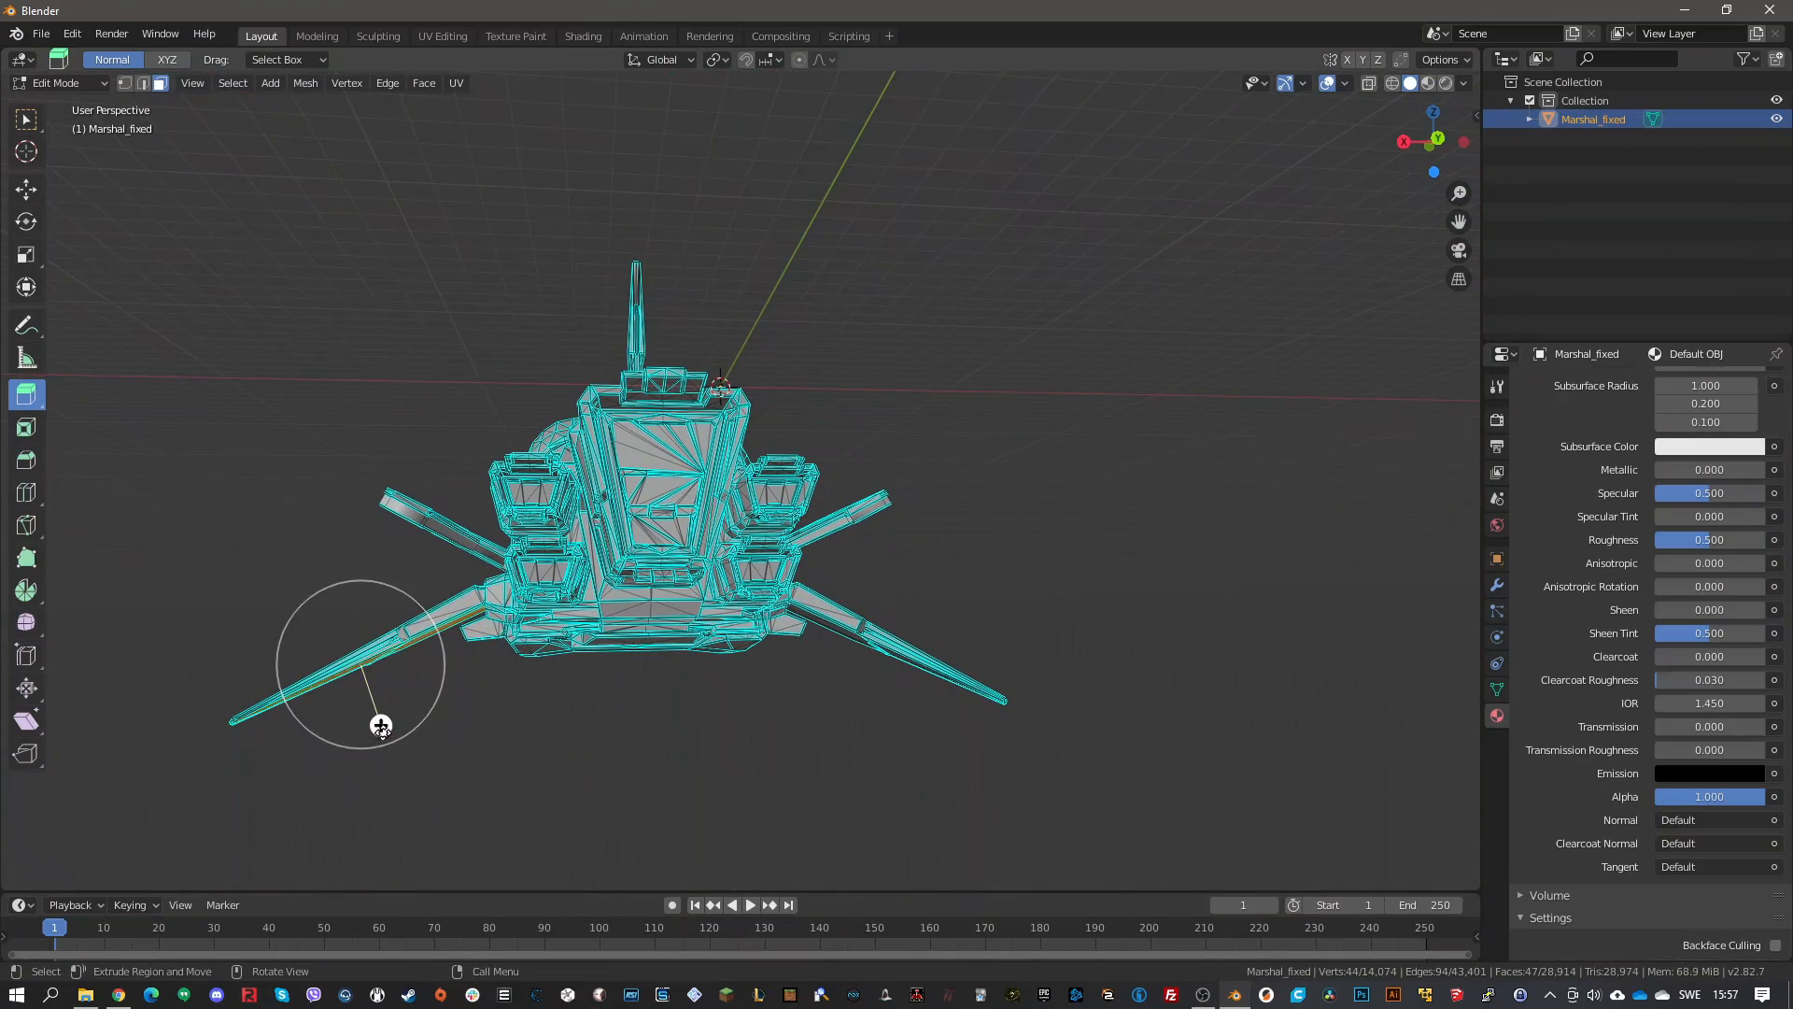
Thicken the lower wing by extruding its selected underside faces outward with Extrude Region
left_click_drag(381, 725, 386, 737)
middle_click_drag(386, 737, 430, 708)
scroll(585, 713, "up", 5)
scroll(584, 712, "down", 2)
scroll(544, 686, "down", 5)
middle_click_drag(693, 755, 685, 688)
scroll(735, 674, "up", 3)
middle_click_drag(694, 682, 749, 674)
middle_click_drag(528, 614, 524, 593)
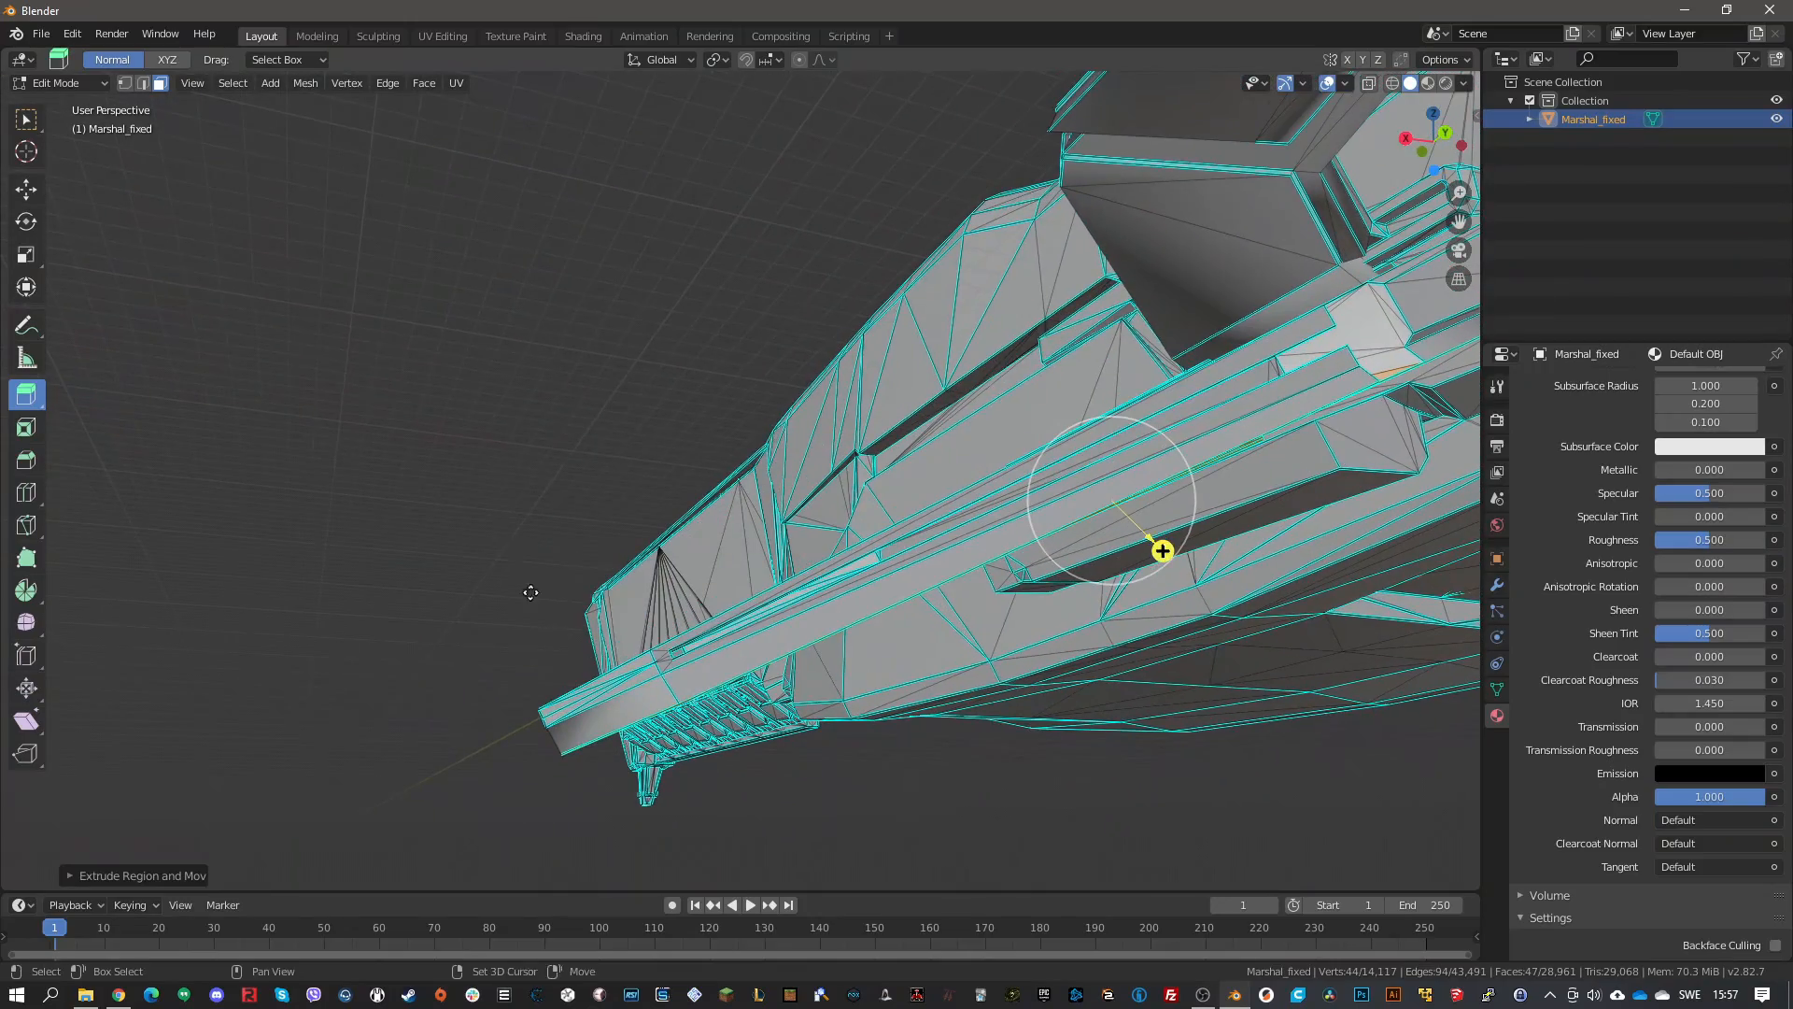
Switch to edge selection, pick the lower edge at the thickened wing's tip, and move it outward along X
left_click(26, 118)
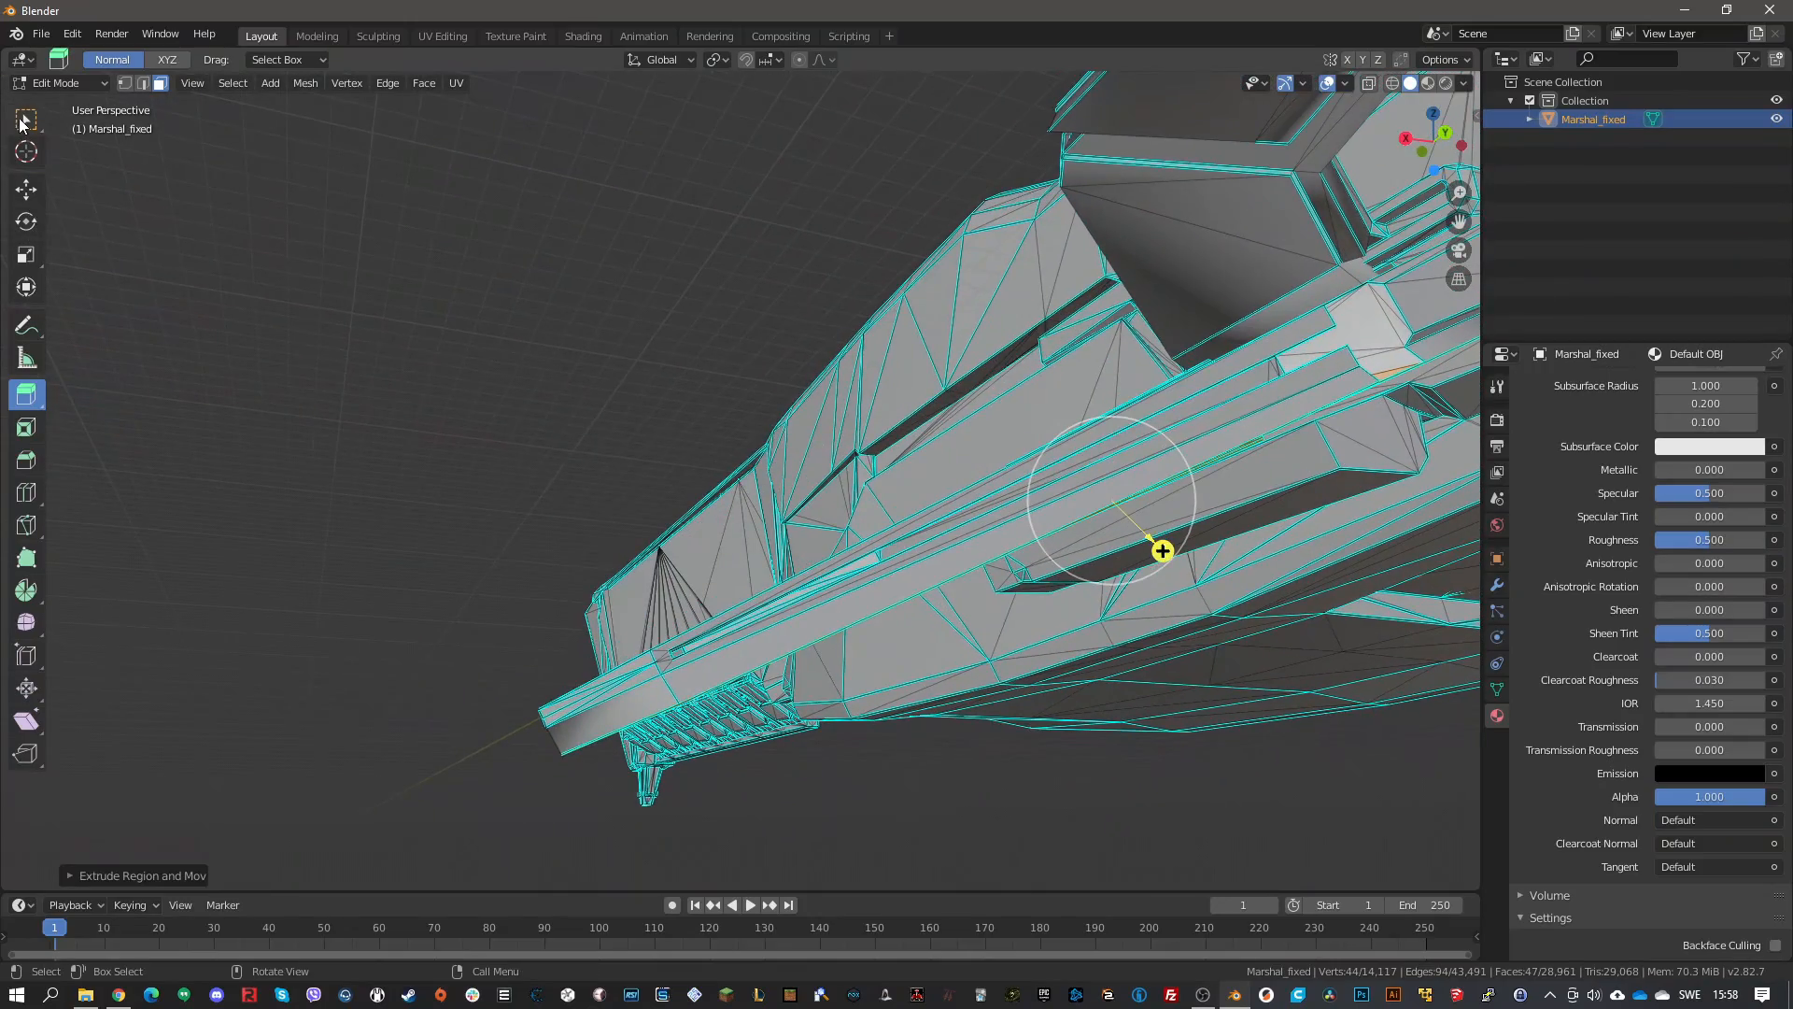
left_click(142, 84)
middle_click_drag(370, 429, 585, 478)
left_click(356, 277)
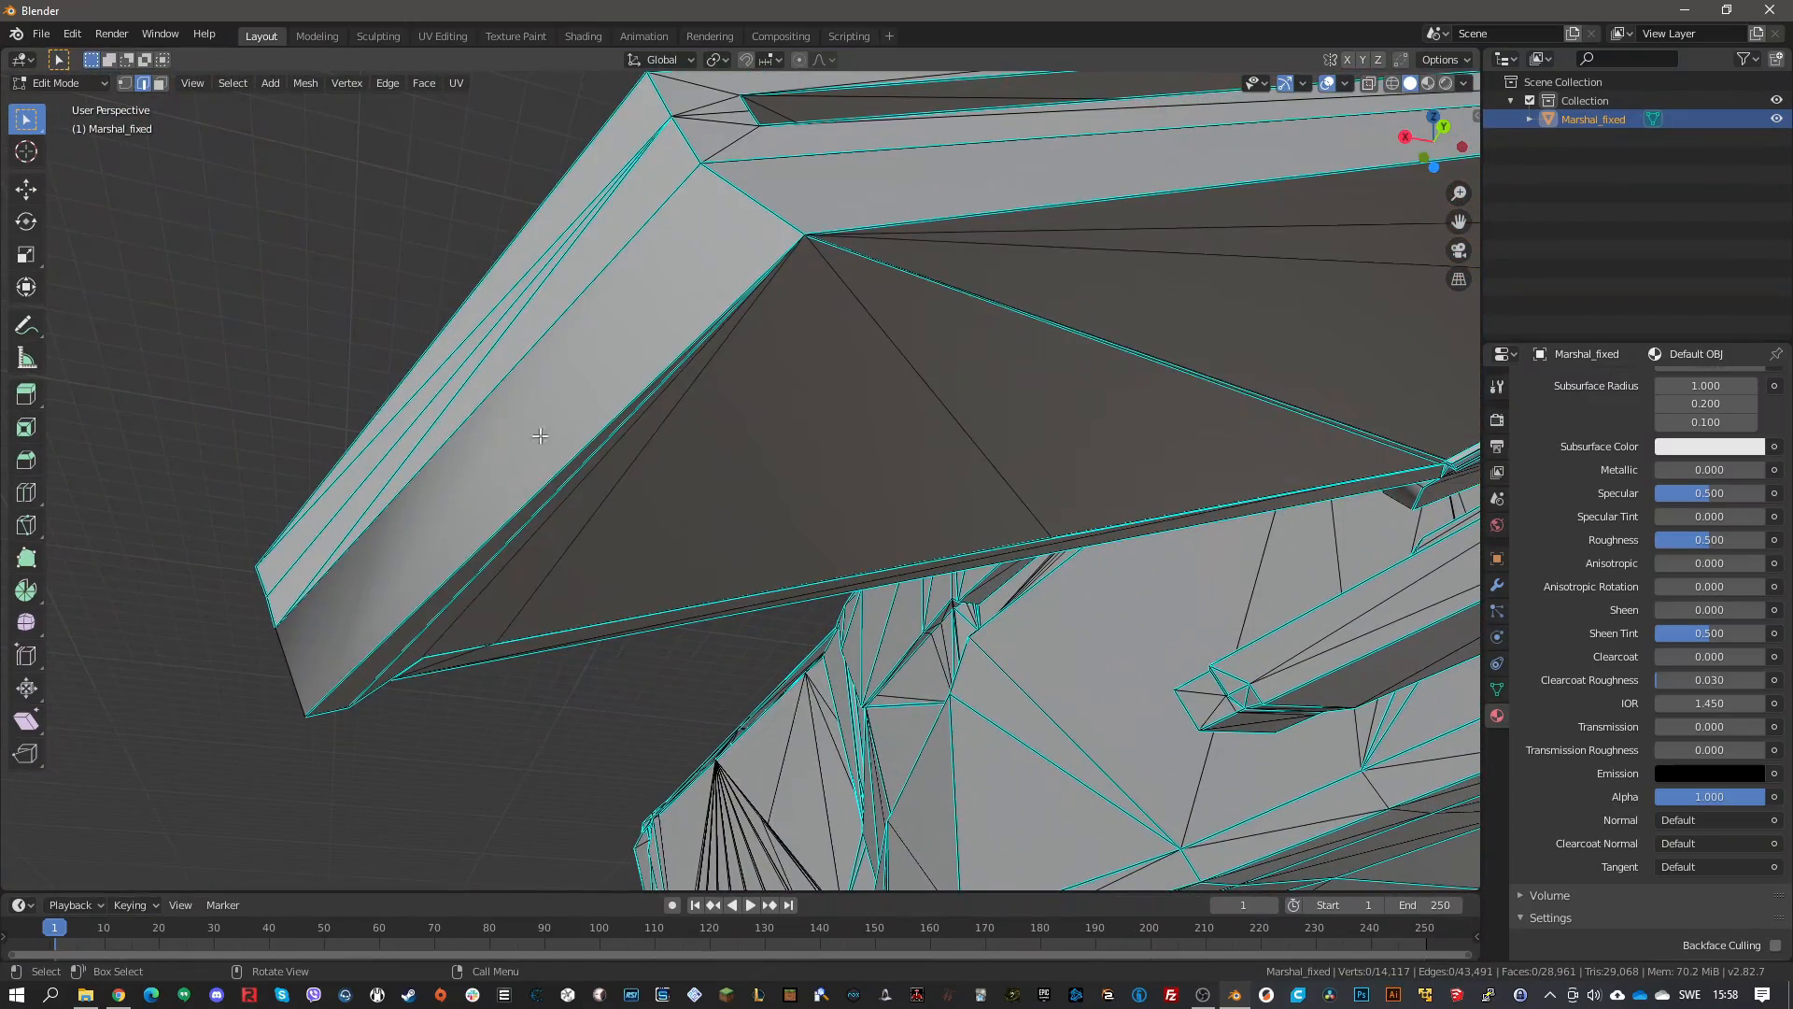
left_click(568, 460)
scroll(630, 617, "down", 4)
middle_click_drag(620, 617, 521, 462)
left_click(28, 194)
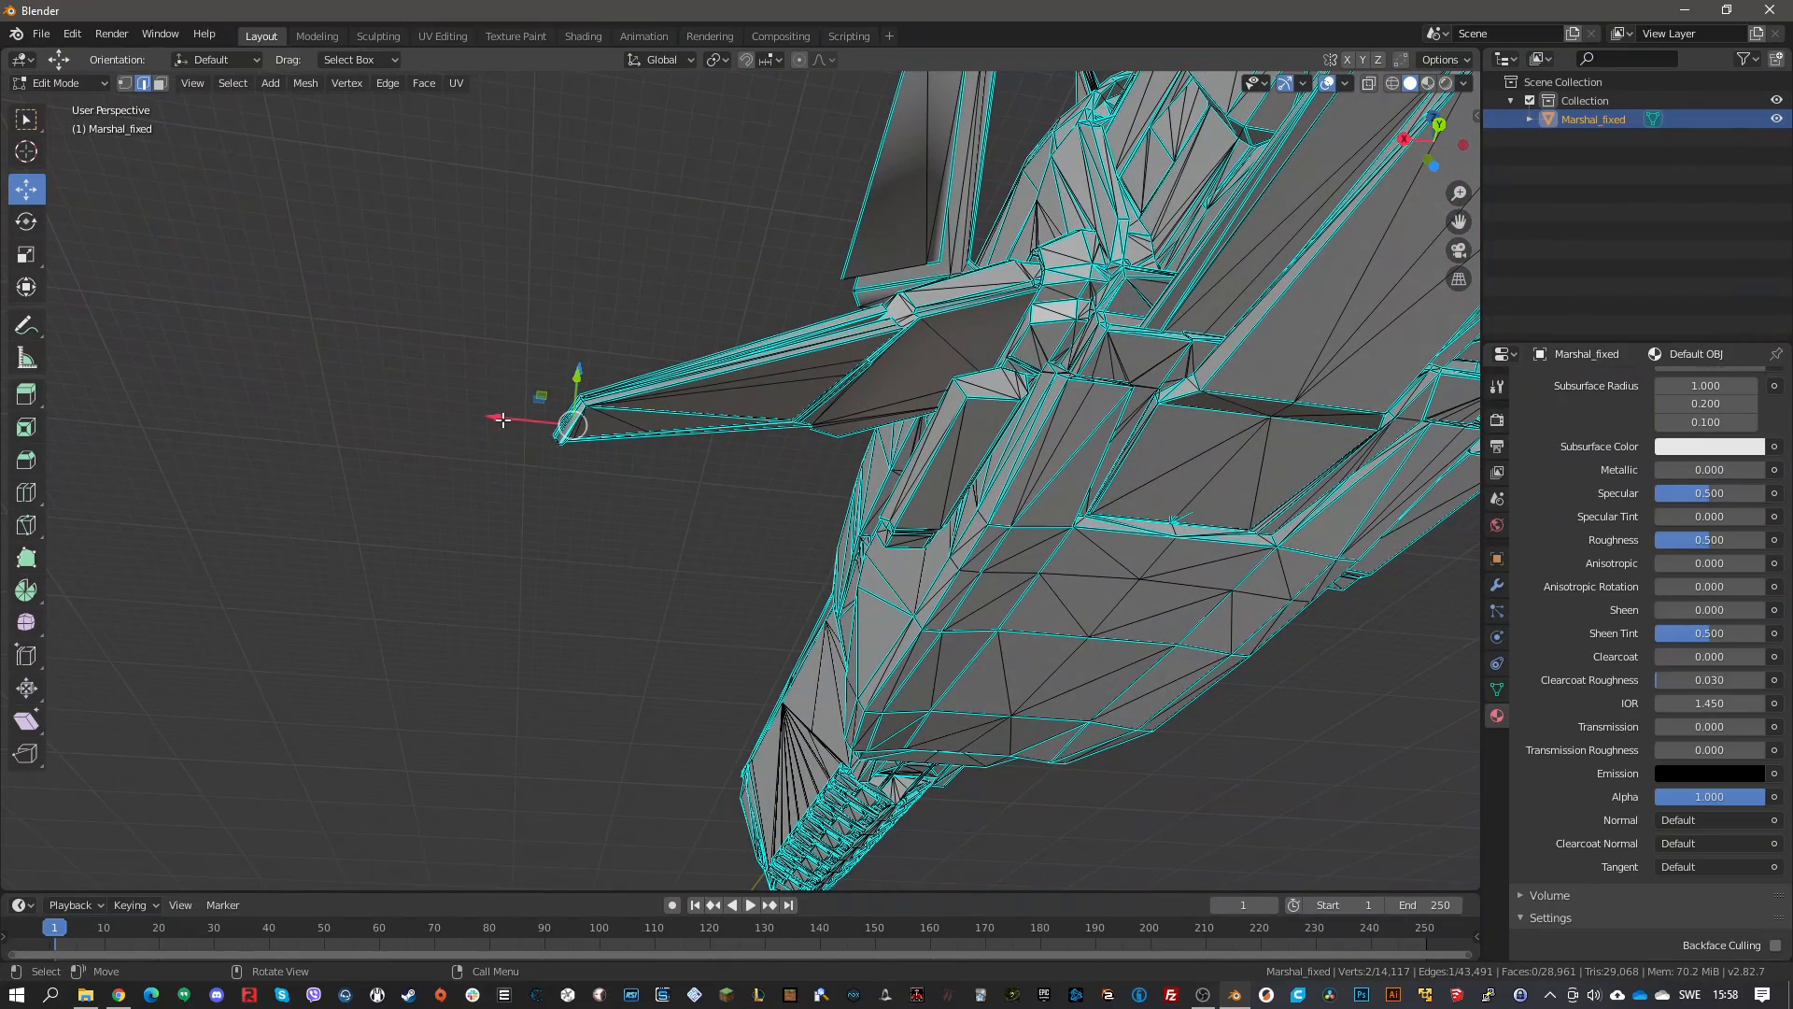
left_click_drag(500, 417, 486, 419)
middle_click_drag(485, 418, 451, 631)
middle_click_drag(291, 806, 272, 473)
left_click_drag(363, 460, 365, 462)
left_click(440, 562)
Return to face selection and select all the underside faces across the opposite lower wing, including its narrow border faces
middle_click_drag(440, 562, 993, 560)
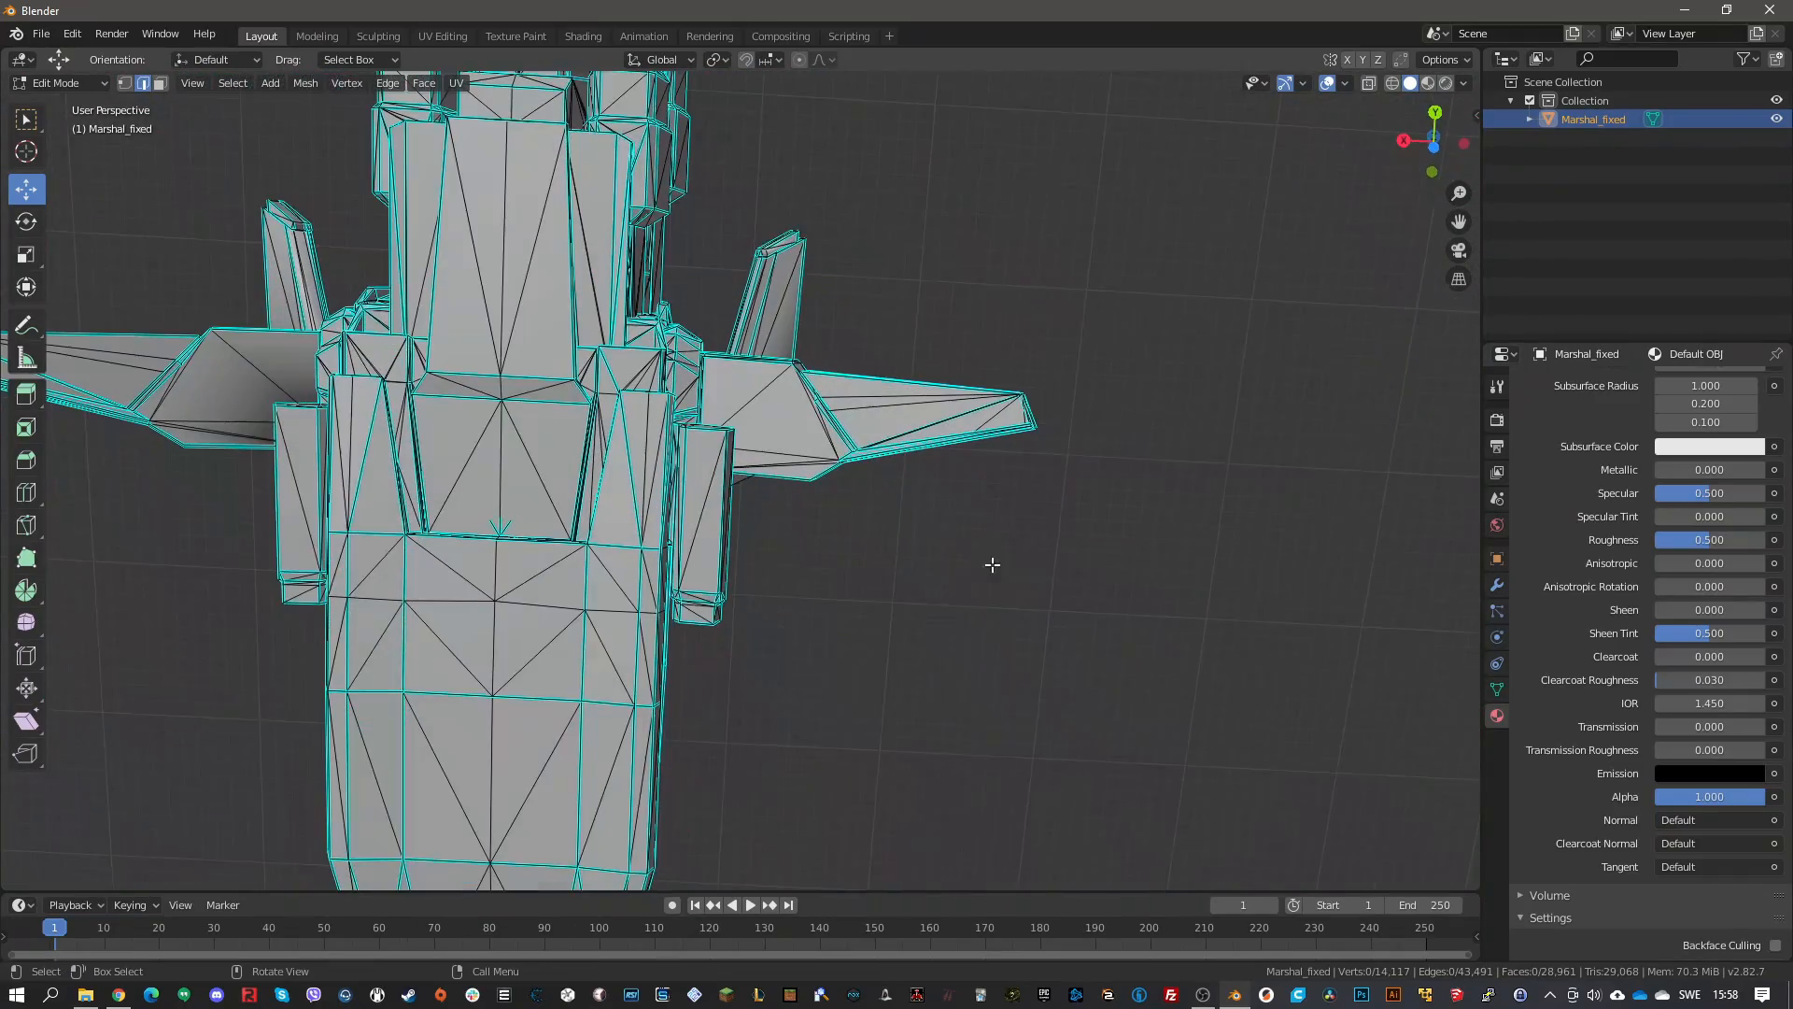
left_click(26, 119)
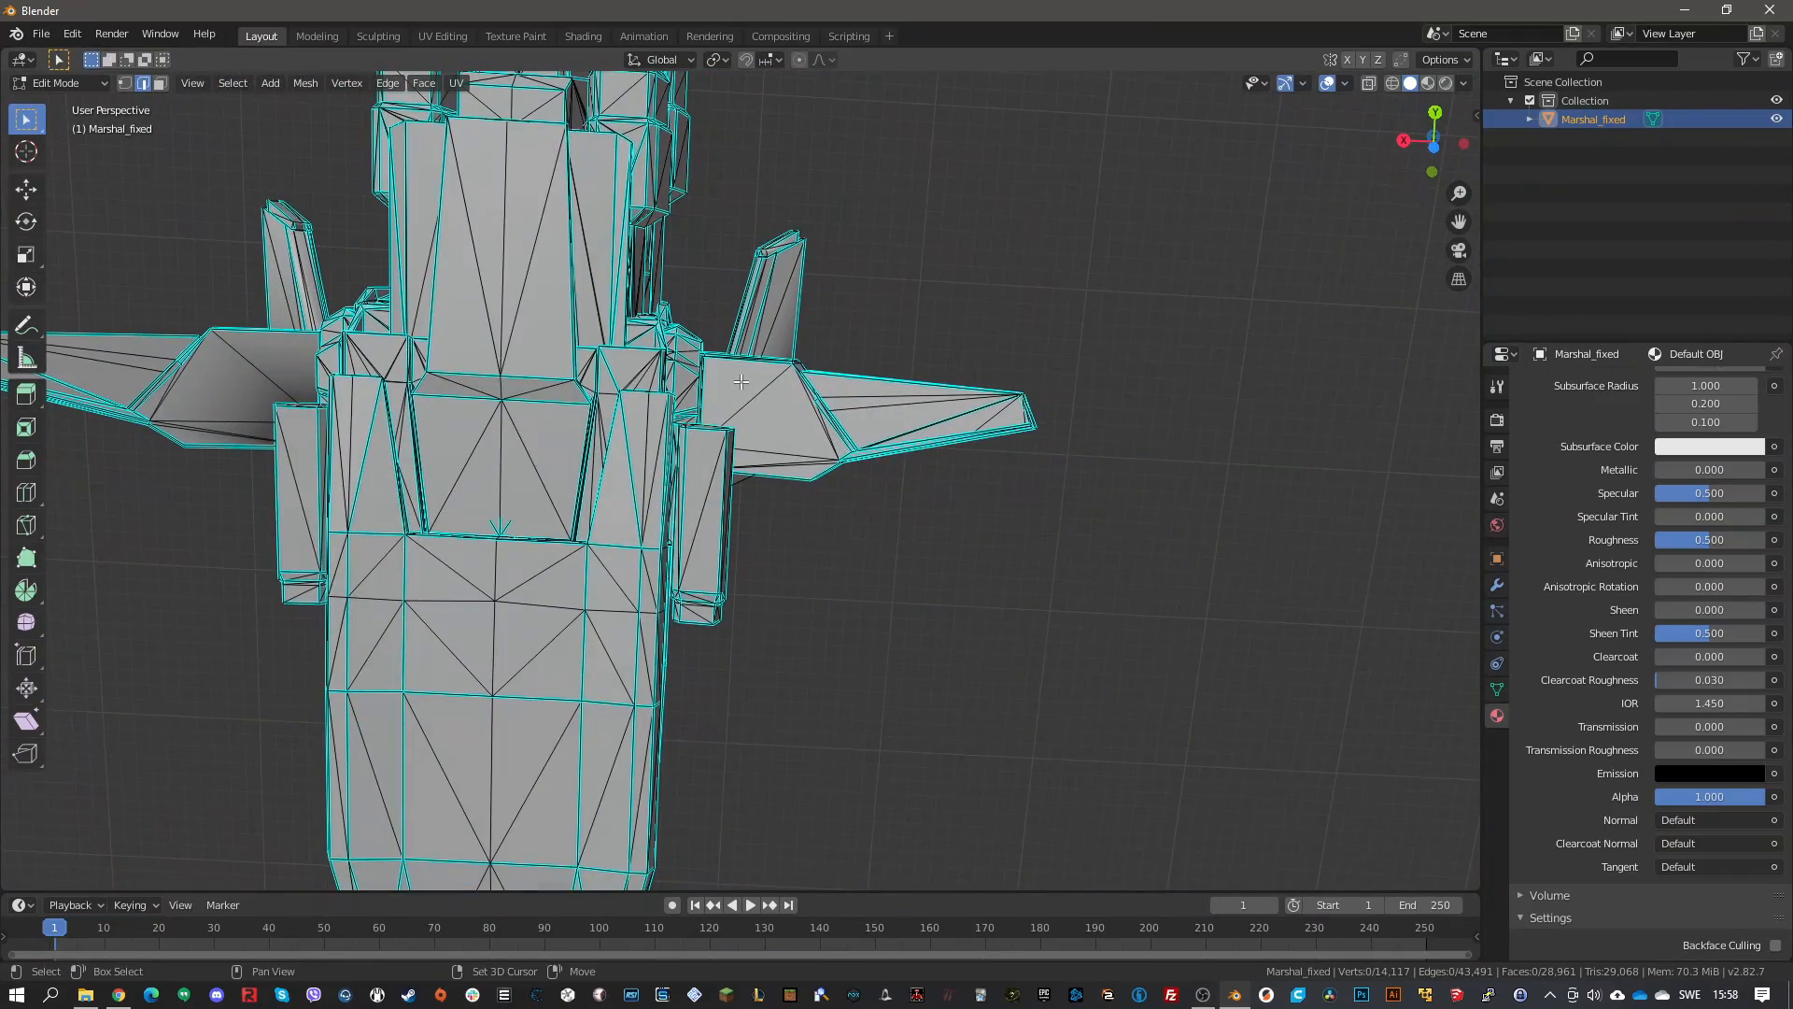
left_click(160, 83)
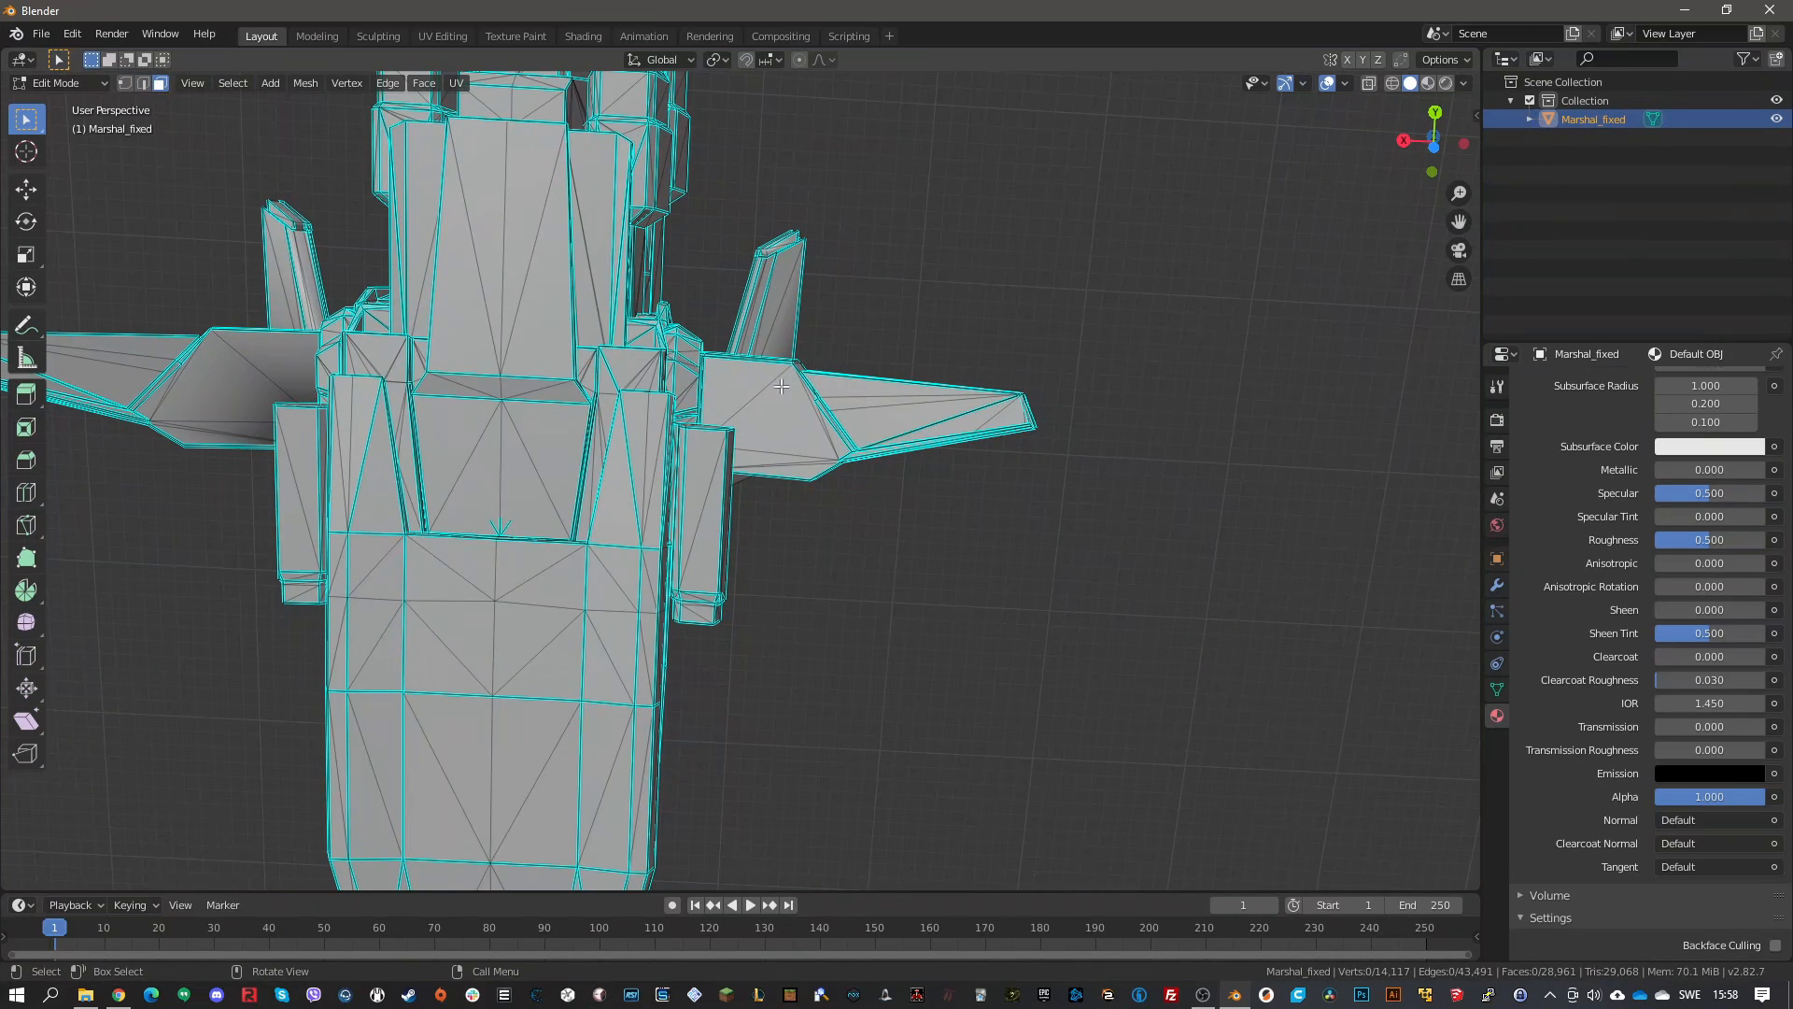
left_click_drag(754, 393, 800, 468, "shift")
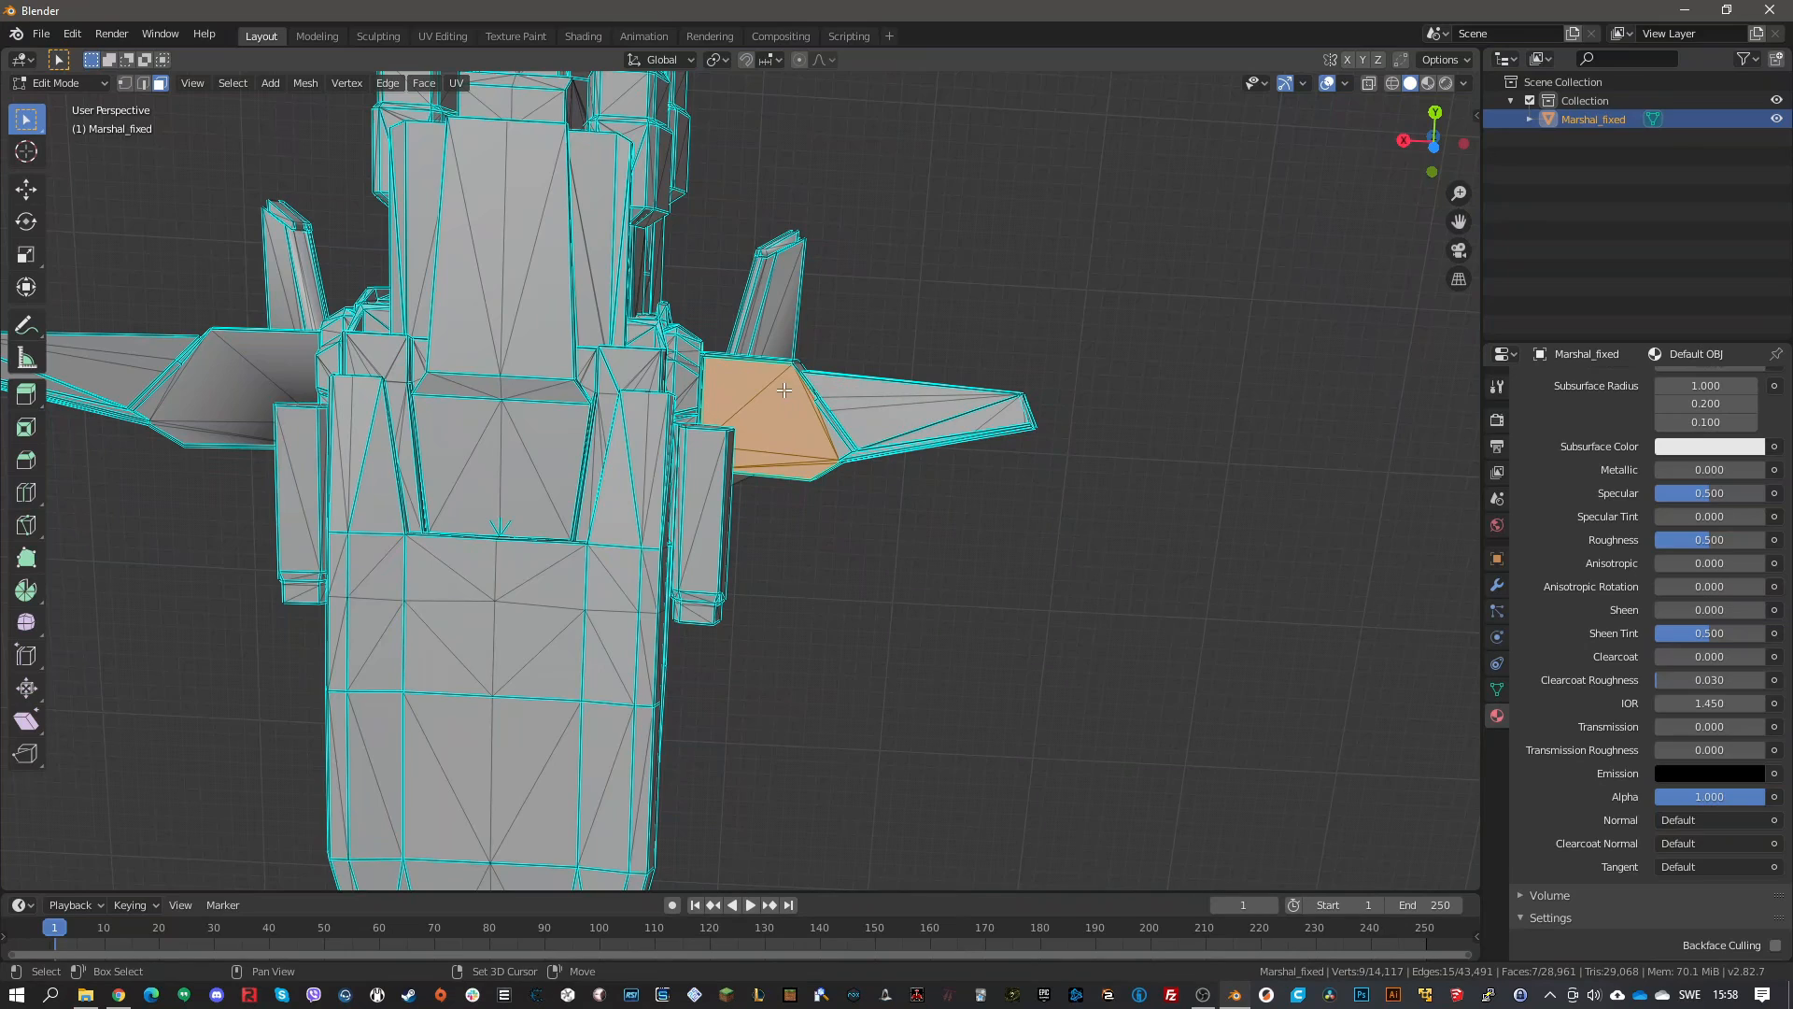
left_click_drag(785, 390, 957, 438, "shift")
left_click(864, 452, "shift")
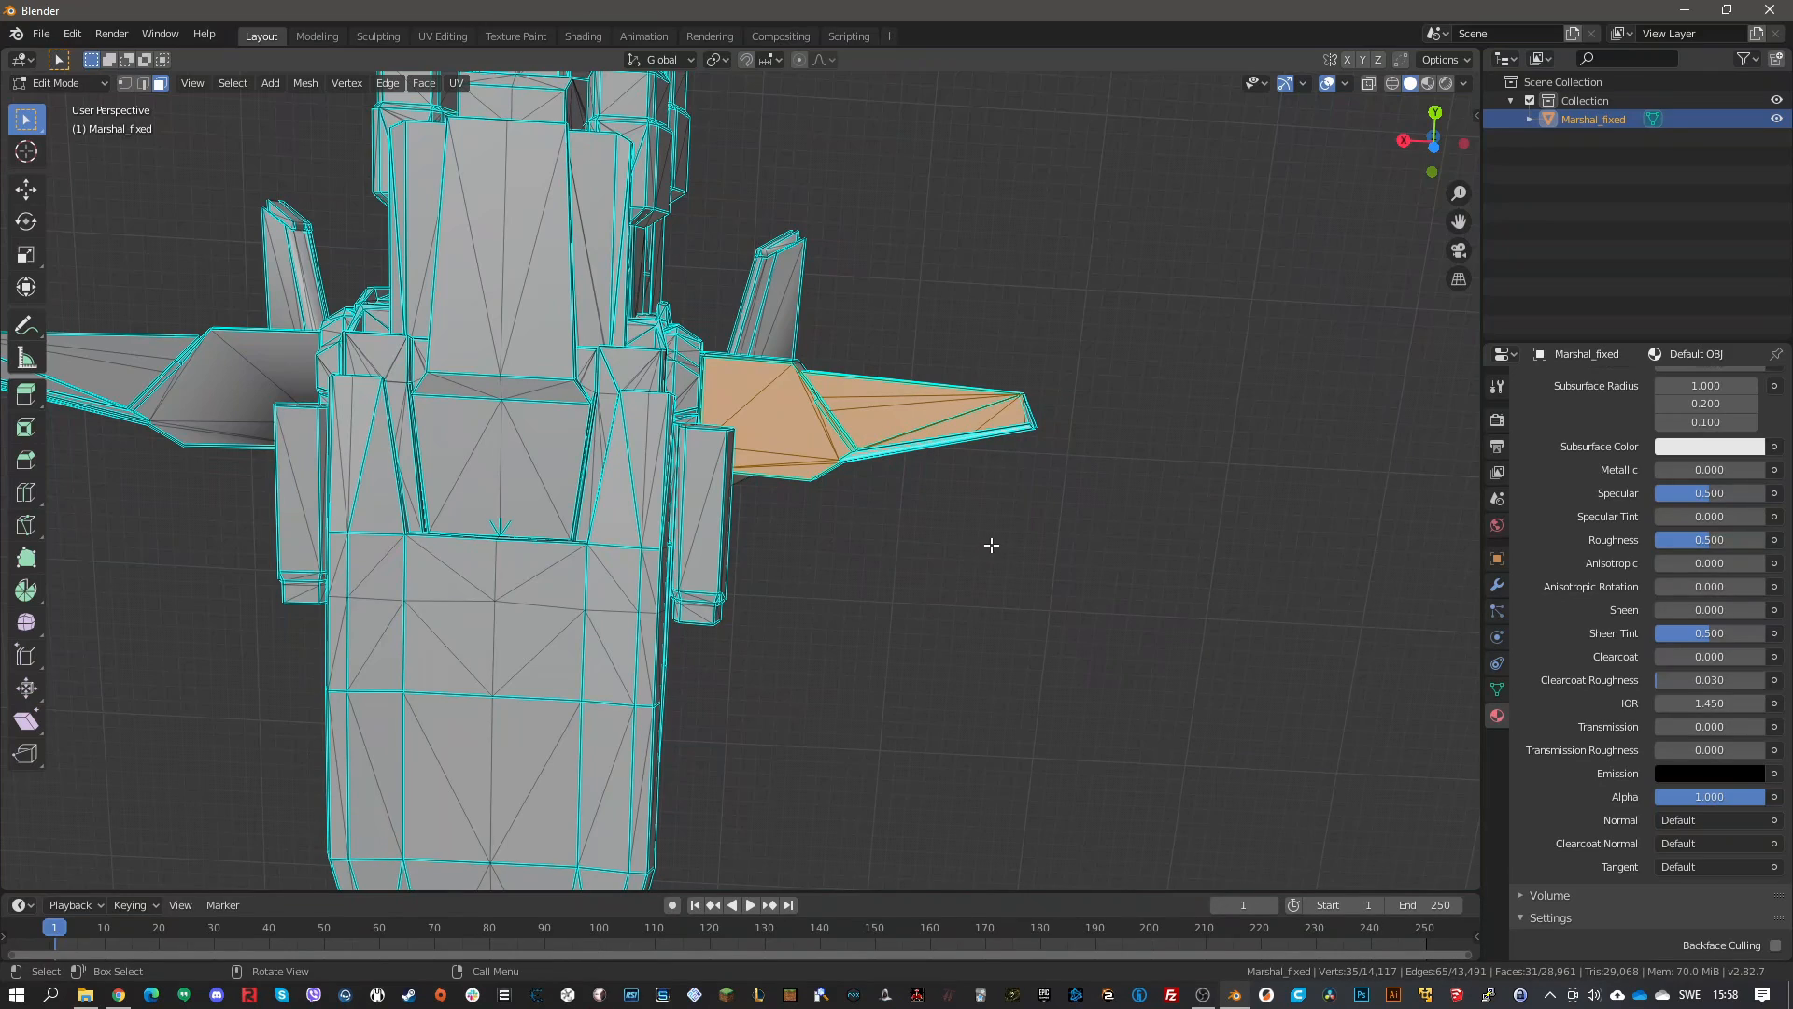
middle_click_drag(993, 544, 853, 600)
scroll(851, 598, "up", 5)
left_click(819, 224, "shift")
left_click(845, 245, "shift")
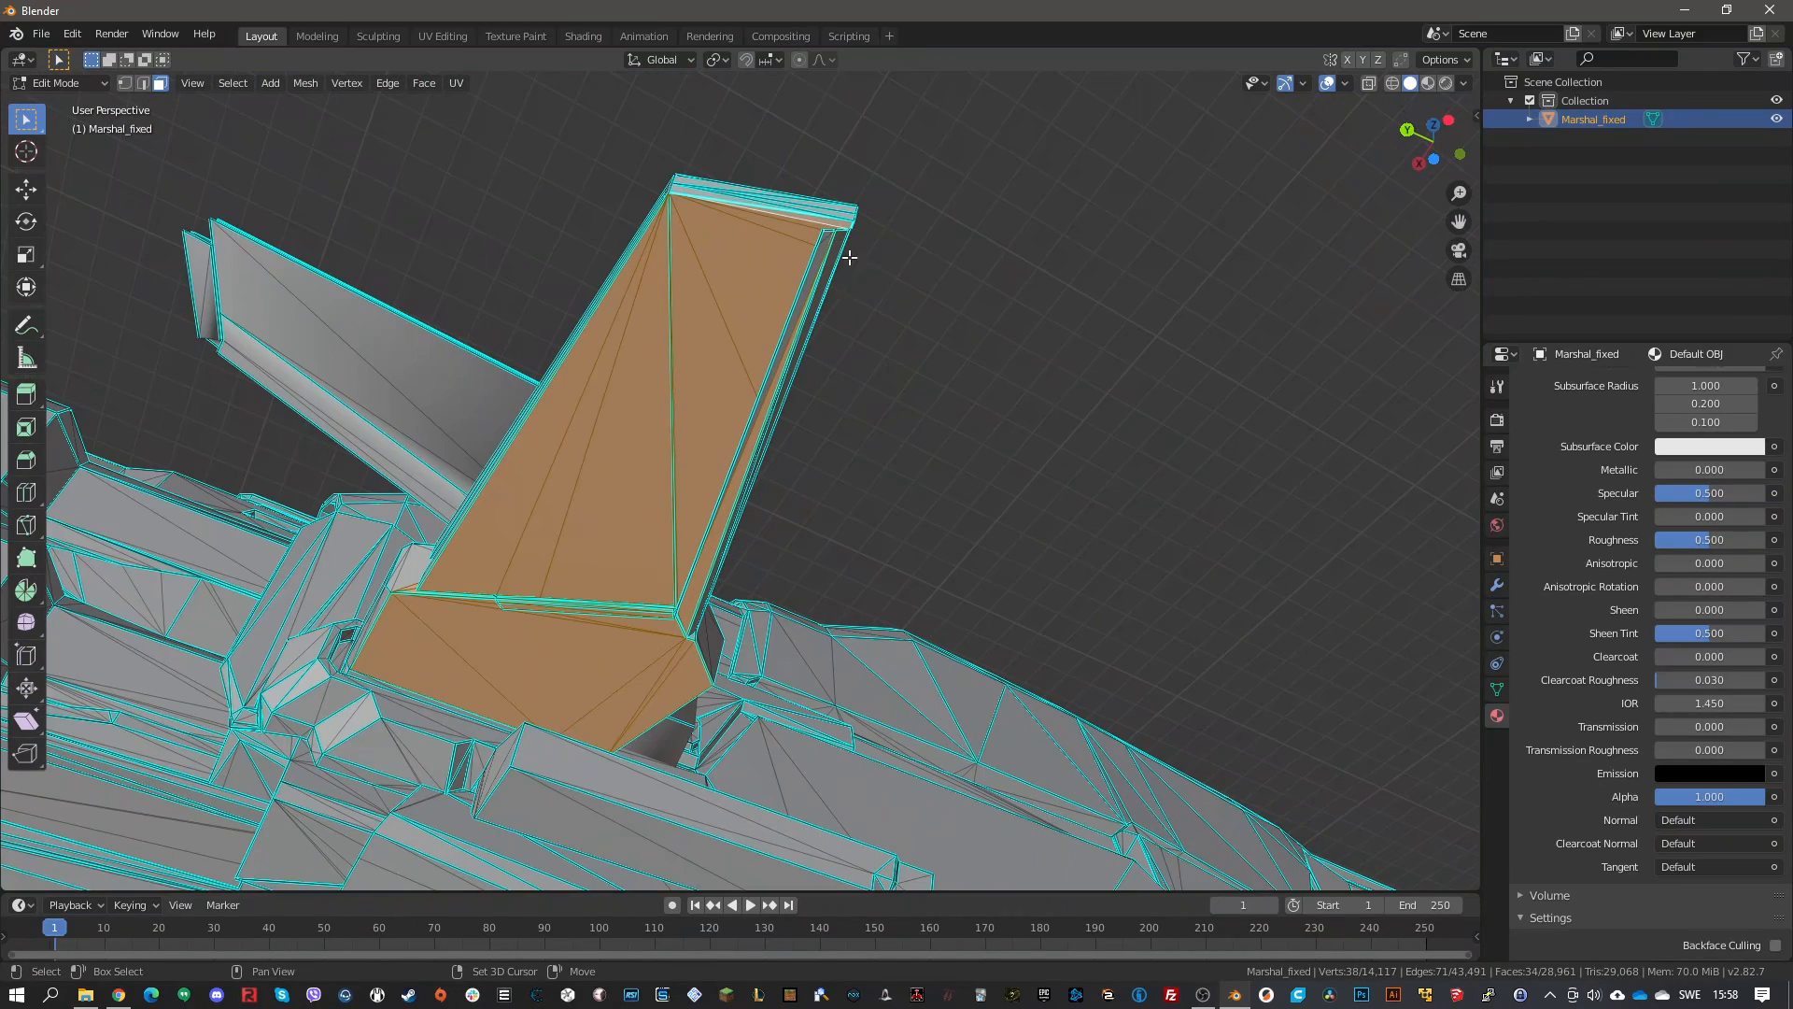
left_click(826, 241, "shift")
left_click(827, 234, "shift")
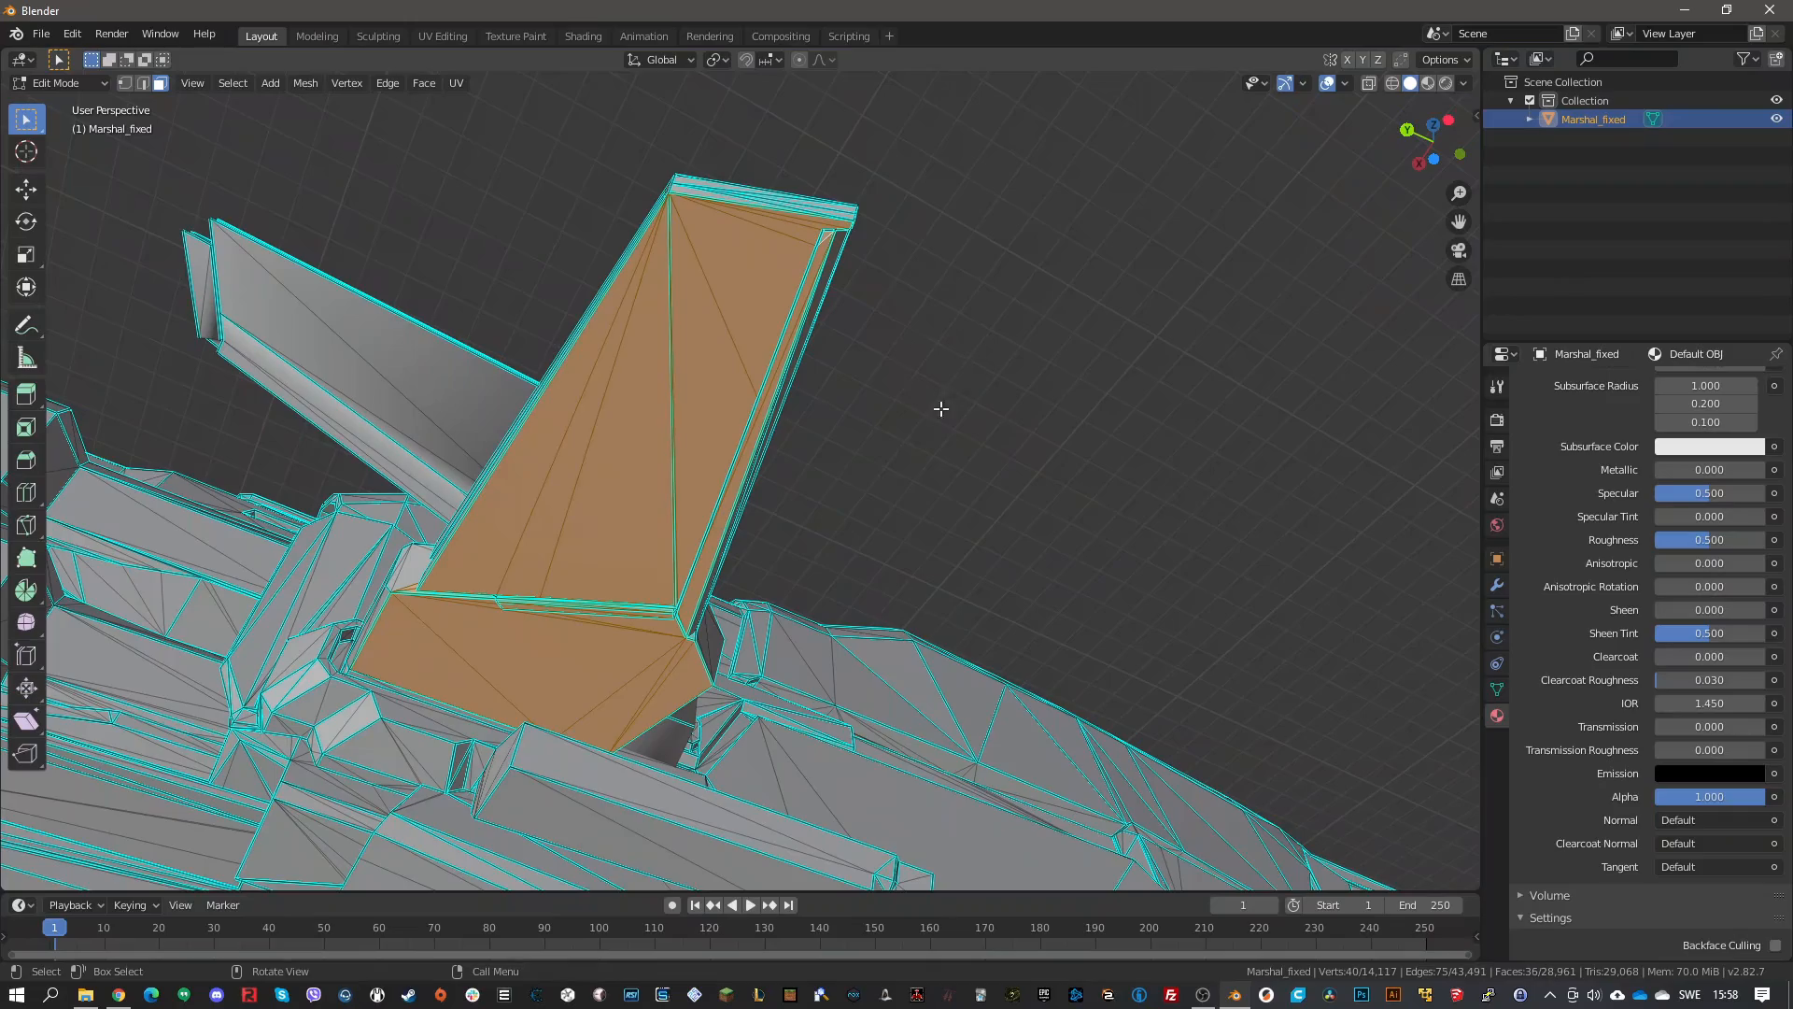
Thicken the opposite lower wing by extruding its selected underside faces outward with Extrude Region, and clear the selection
middle_click_drag(894, 465, 913, 740)
scroll(927, 596, "down", 10)
scroll(913, 740, "up", 1)
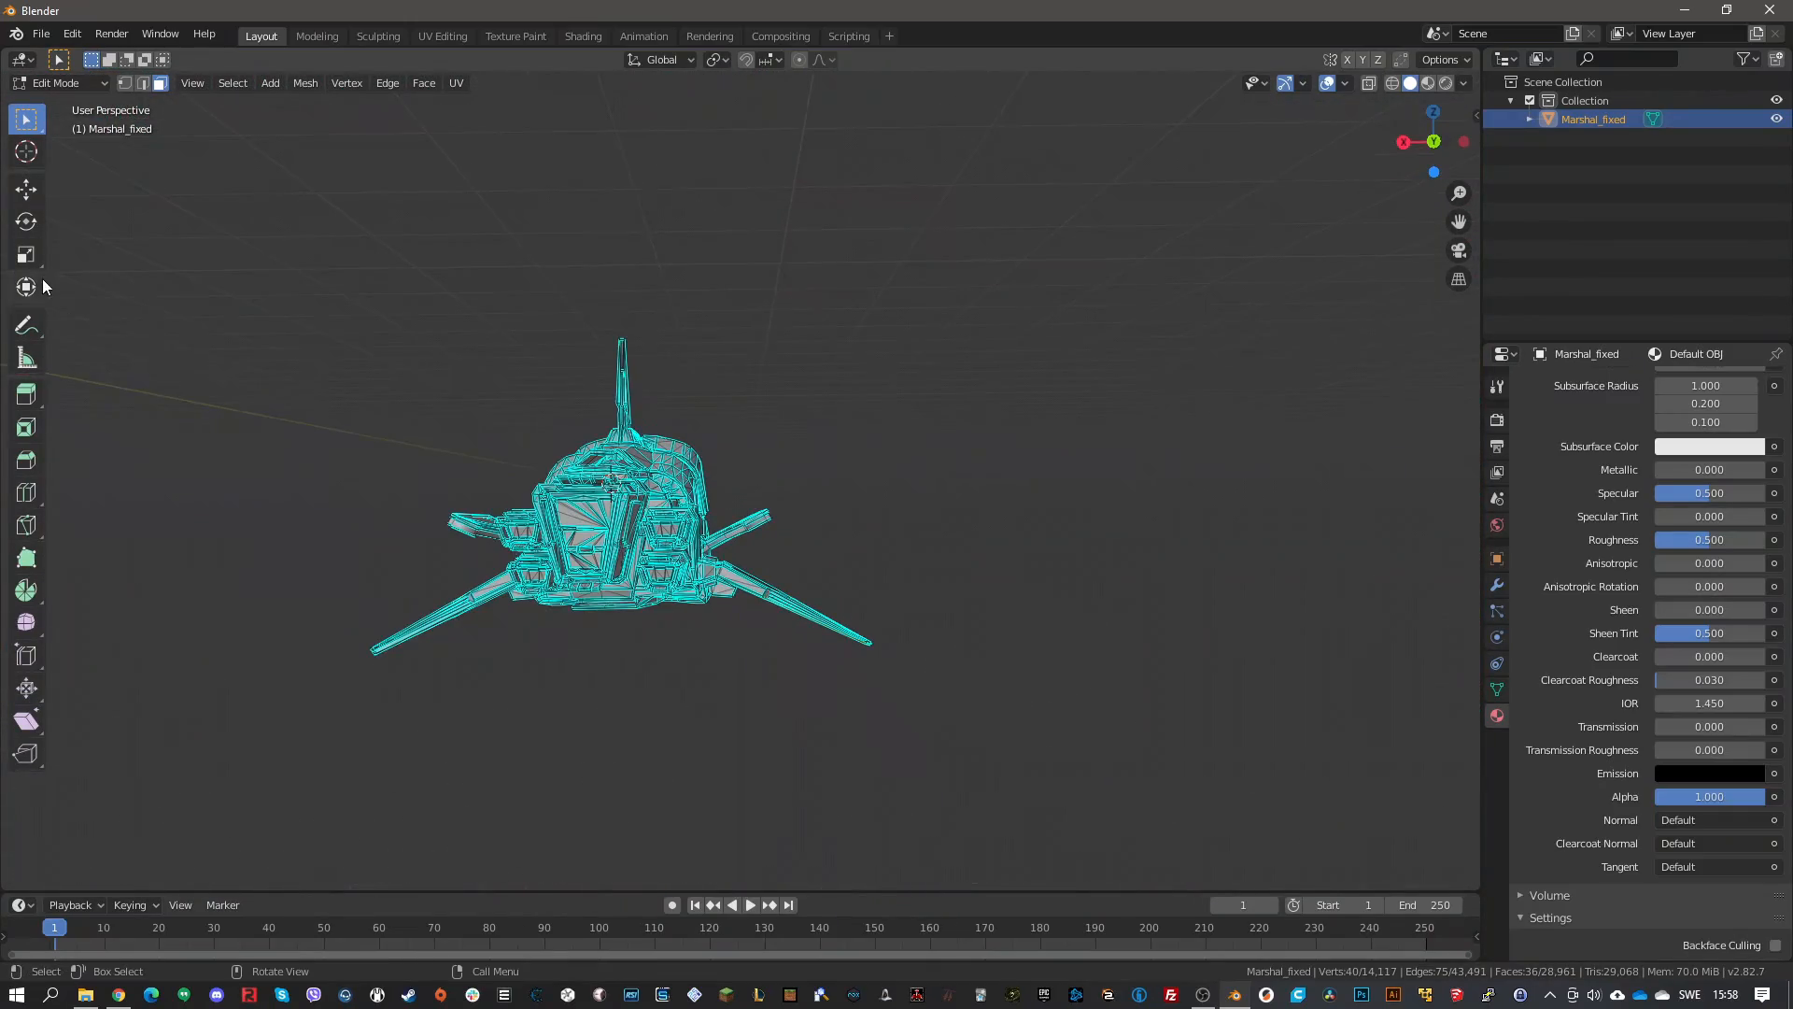
left_click(26, 394)
middle_click_drag(696, 820, 788, 724)
left_click_drag(784, 676, 778, 678)
left_click(883, 725)
Switch to edge selection, pick the lower edge at the newly thickened wing's tip, and move it outward
middle_click_drag(885, 725, 745, 707)
scroll(746, 706, "up", 6)
scroll(813, 587, "up", 4)
scroll(875, 582, "down", 2)
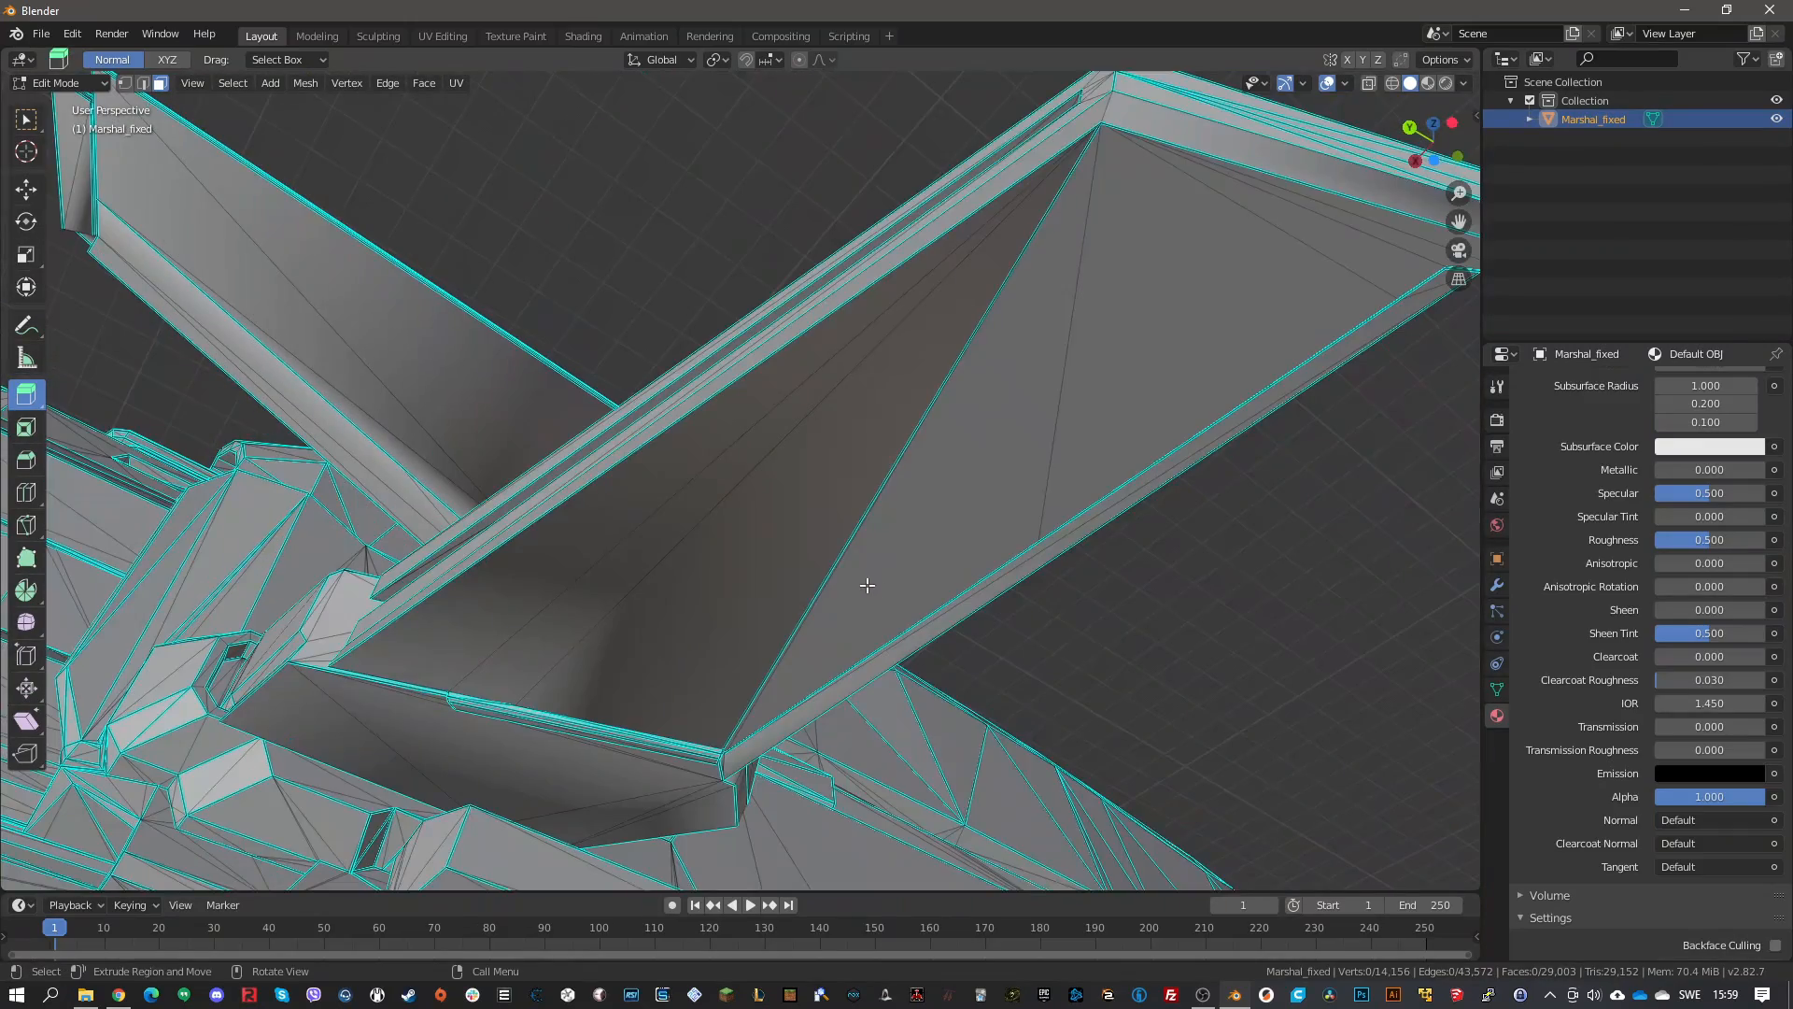
middle_click_drag(868, 585, 902, 652)
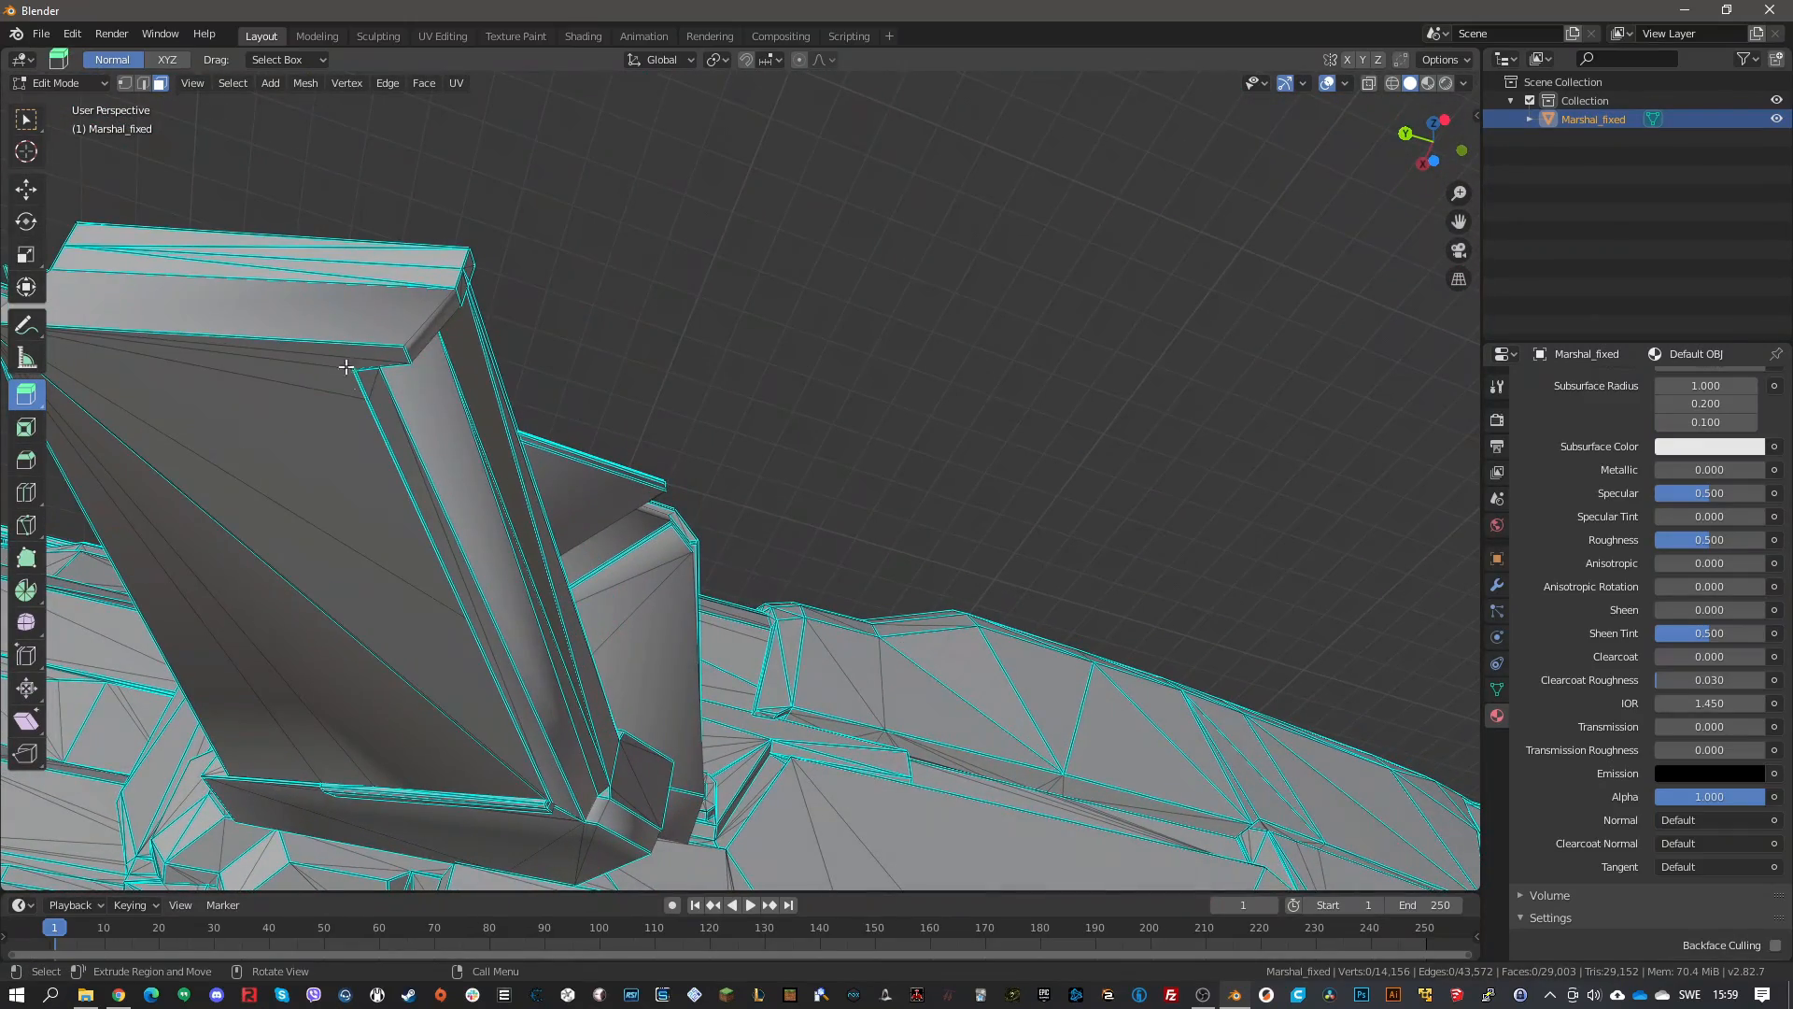
left_click(28, 188)
left_click(274, 337)
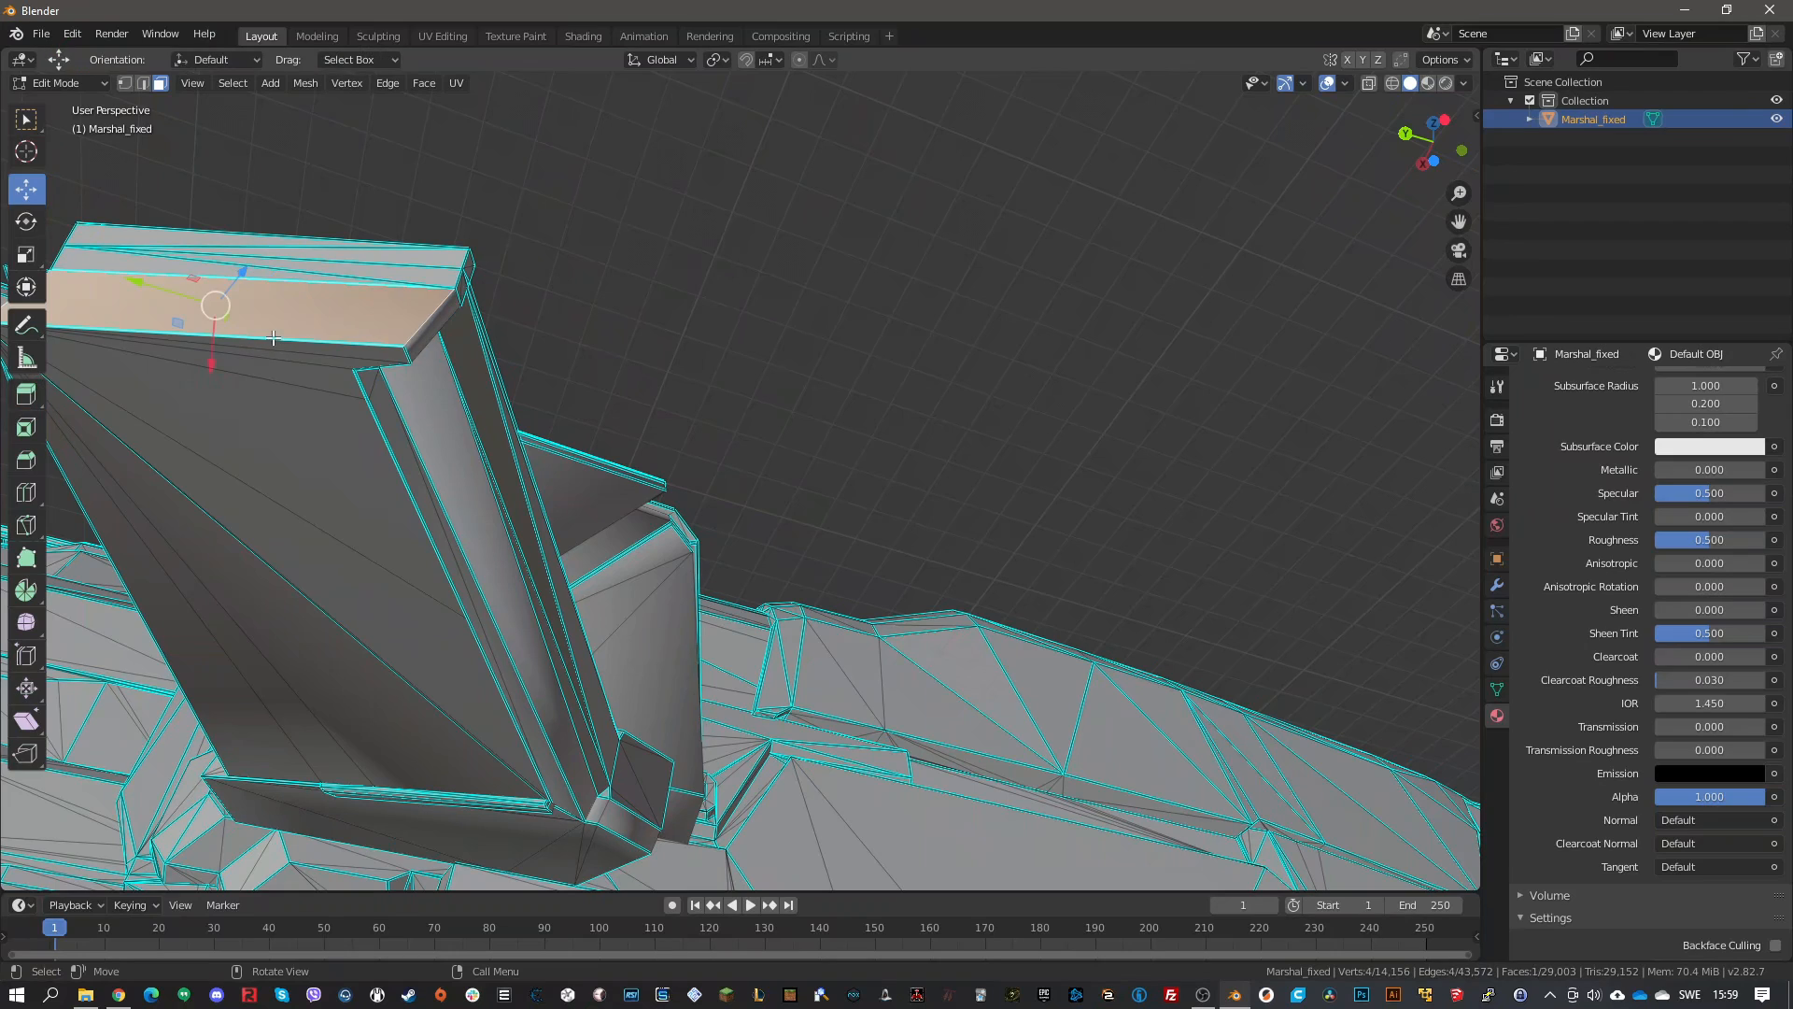
left_click(240, 113)
left_click(142, 82)
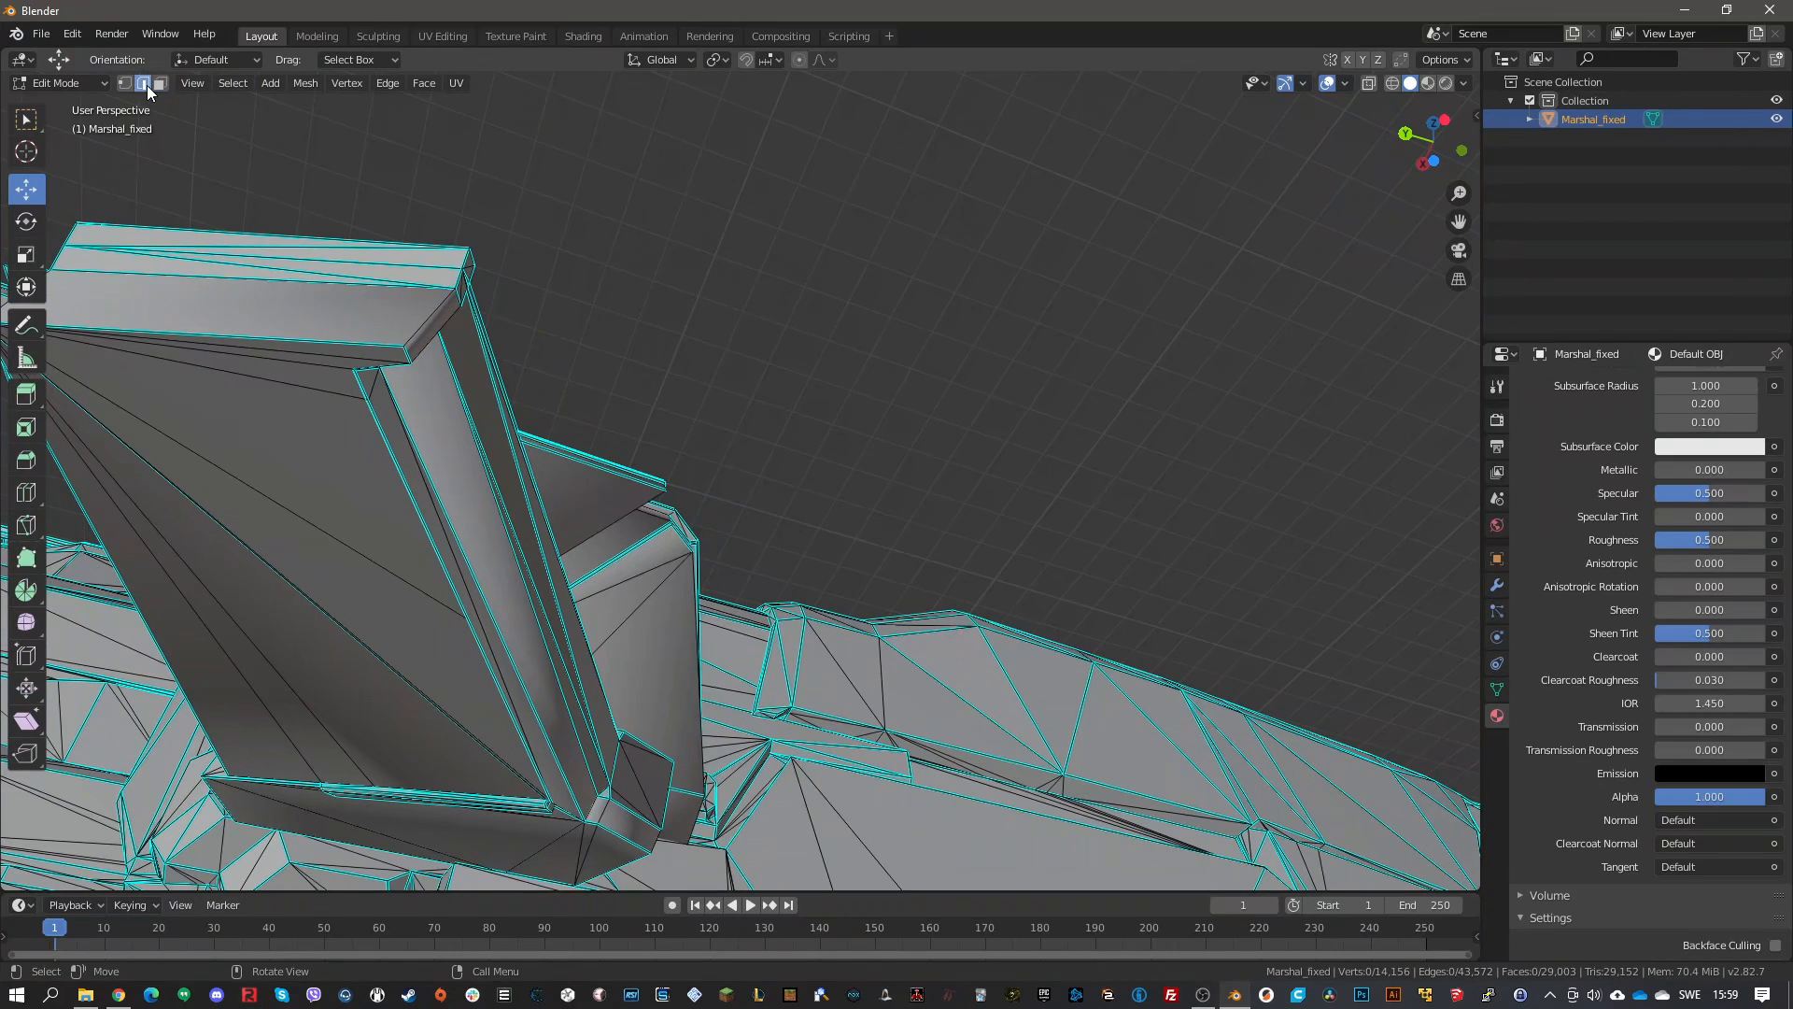
left_click(232, 337)
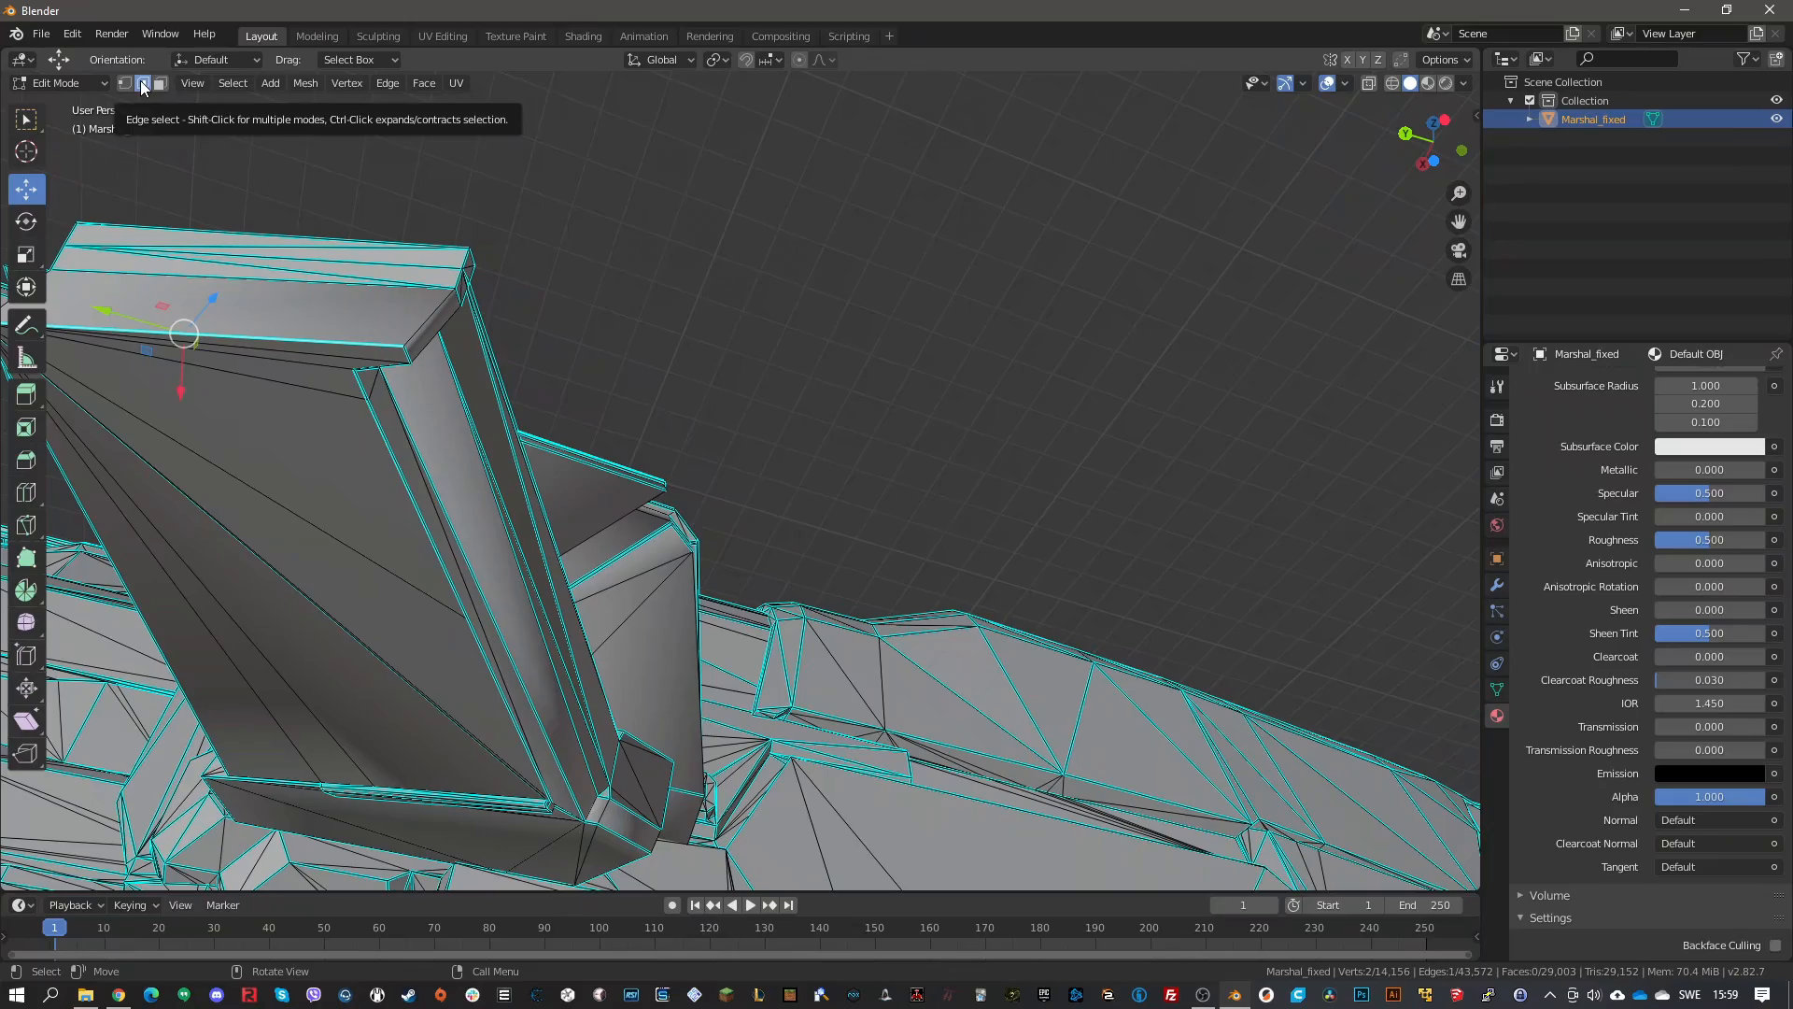
middle_click_drag(272, 405, 308, 465)
left_click_drag(243, 606, 267, 602)
Examine the moved tip edge, the thickened lower wings and the whole ship from several angles
middle_click_drag(268, 603, 405, 644)
scroll(770, 693, "up", 2)
middle_click_drag(770, 694, 727, 621)
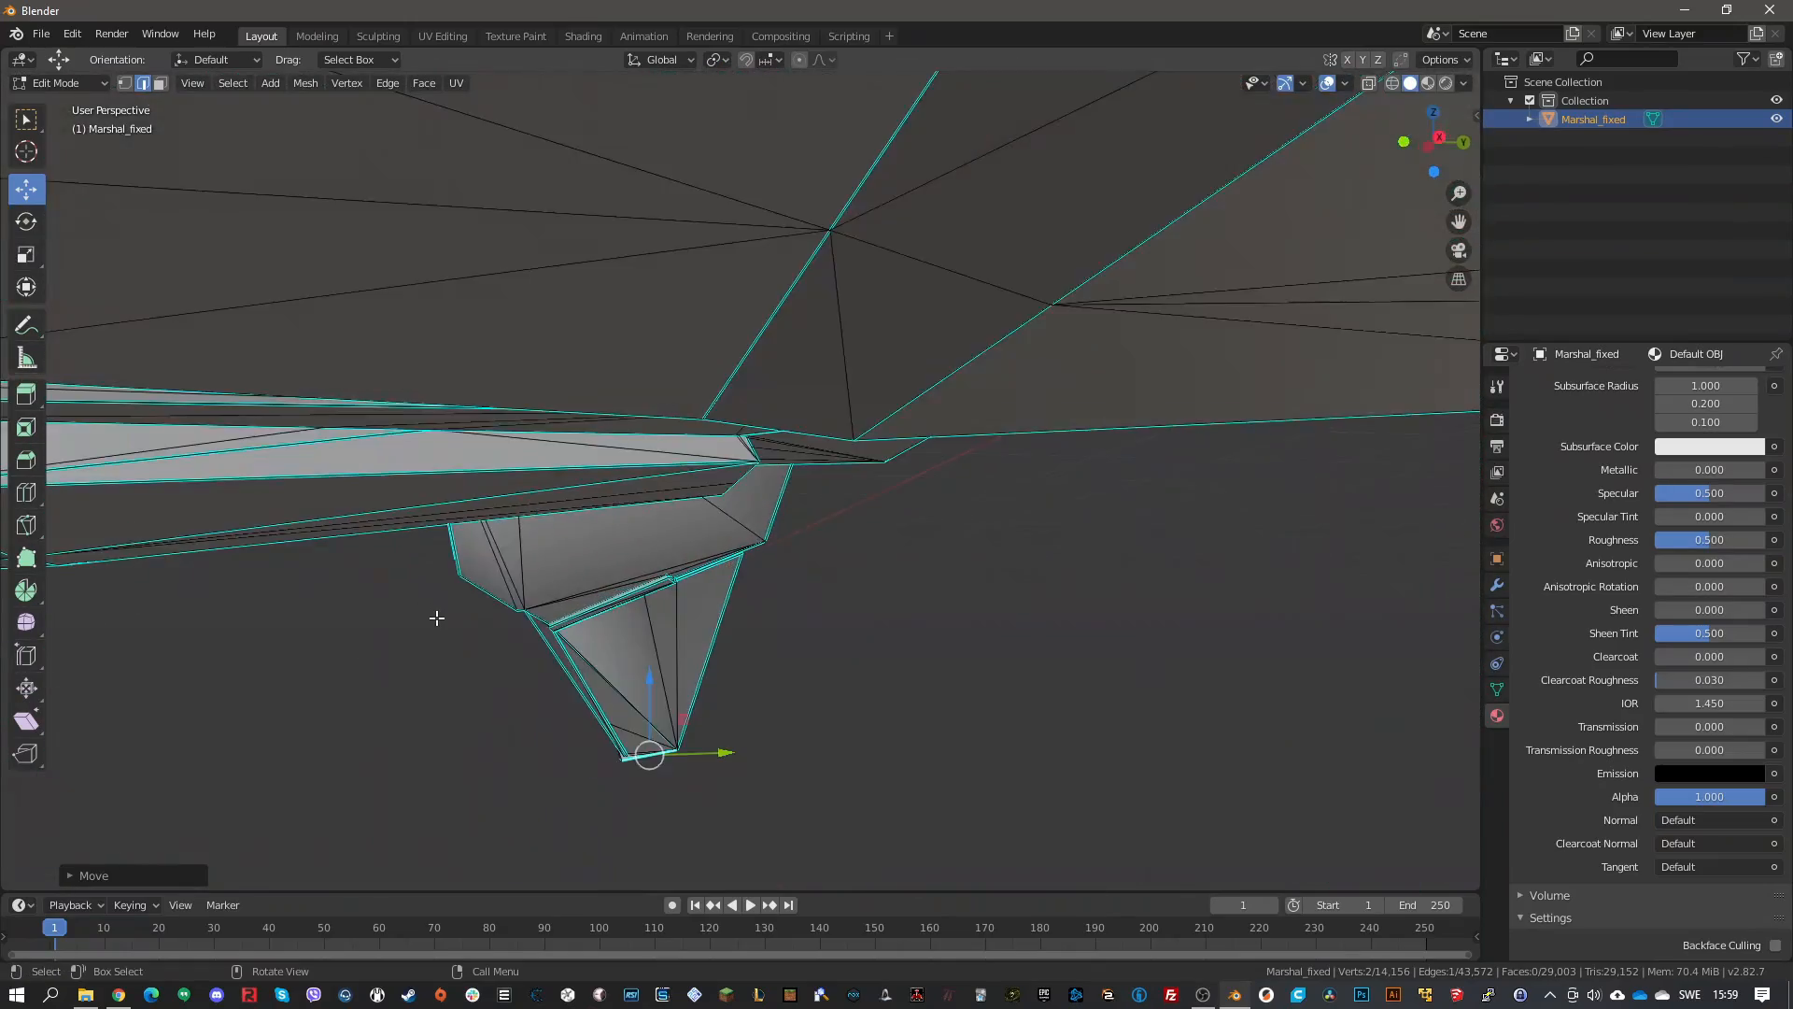
scroll(437, 618, "down", 6)
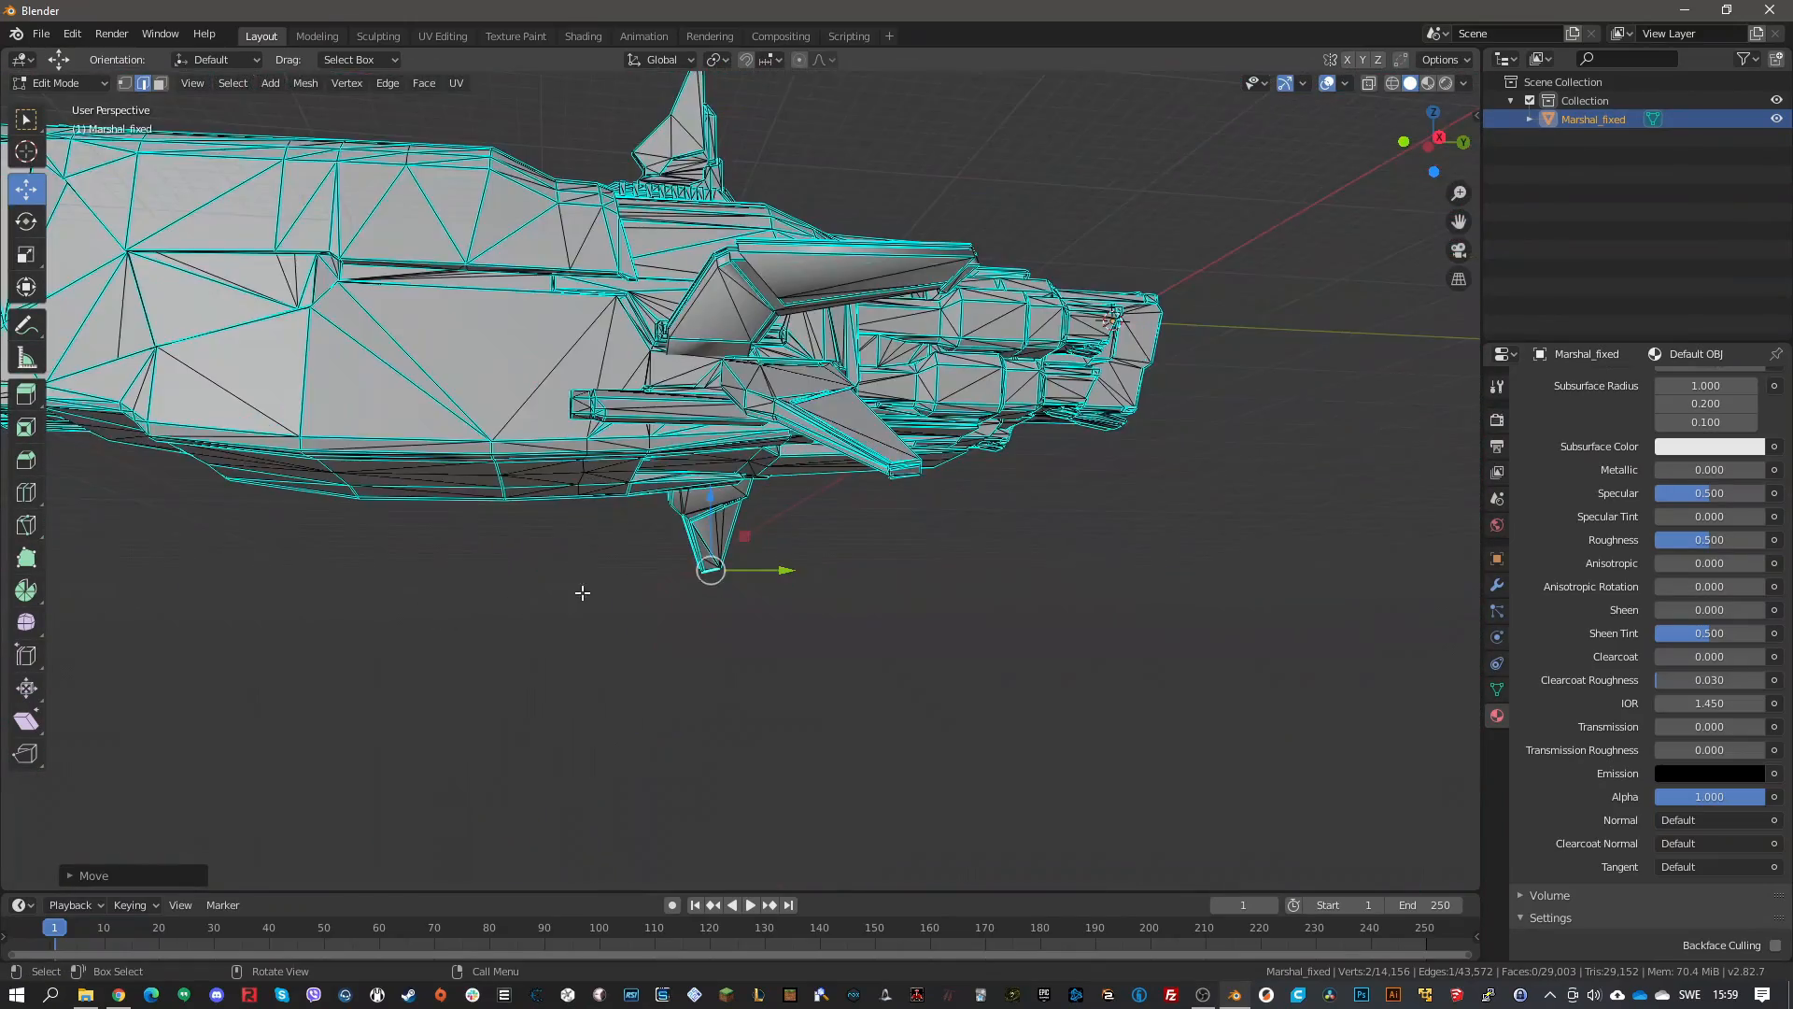
scroll(596, 584, "up", 2)
scroll(633, 544, "down", 2)
mouse_move(633, 546)
middle_mouse_down()
mouse_move(605, 561)
mouse_move(624, 569)
middle_mouse_up()
scroll(625, 571, "up", 3)
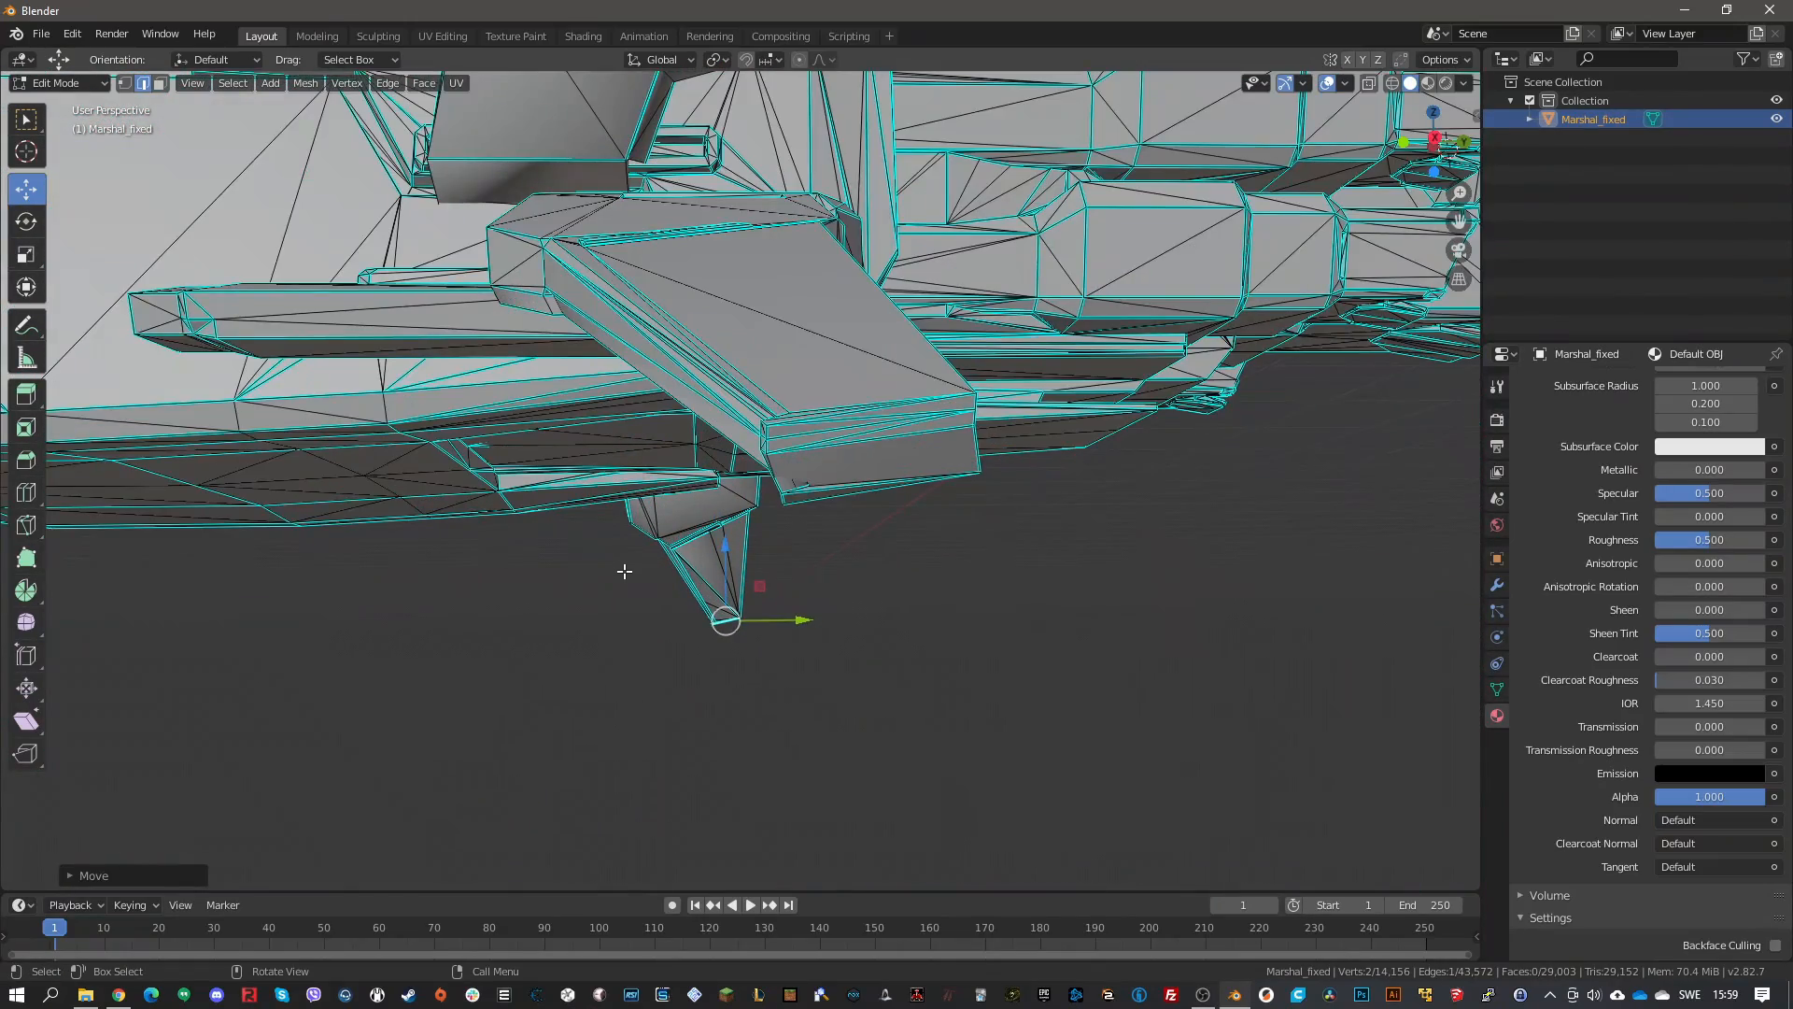
middle_click_drag(792, 681, 782, 734)
scroll(832, 692, "down", 8)
scroll(681, 673, "up", 8)
scroll(708, 718, "down", 8)
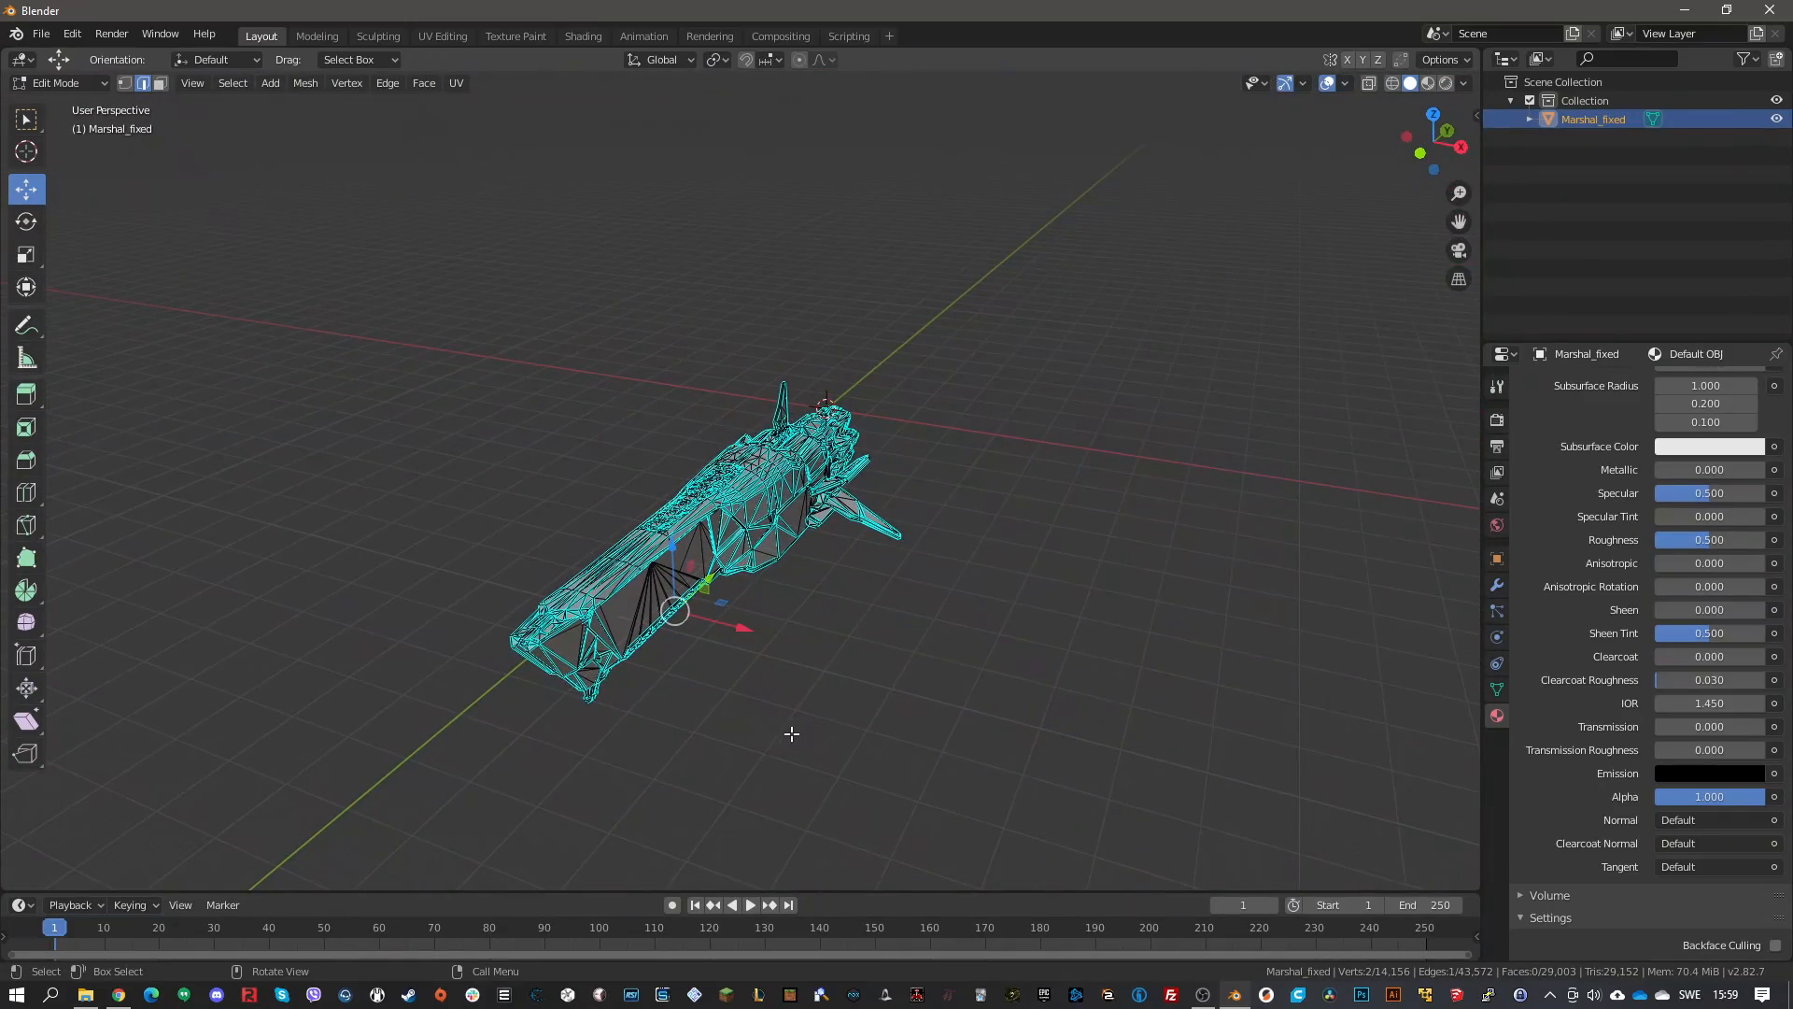
Export the thickened ship as the OBJ file marshalv2
left_click(41, 34)
mouse_move(131, 311)
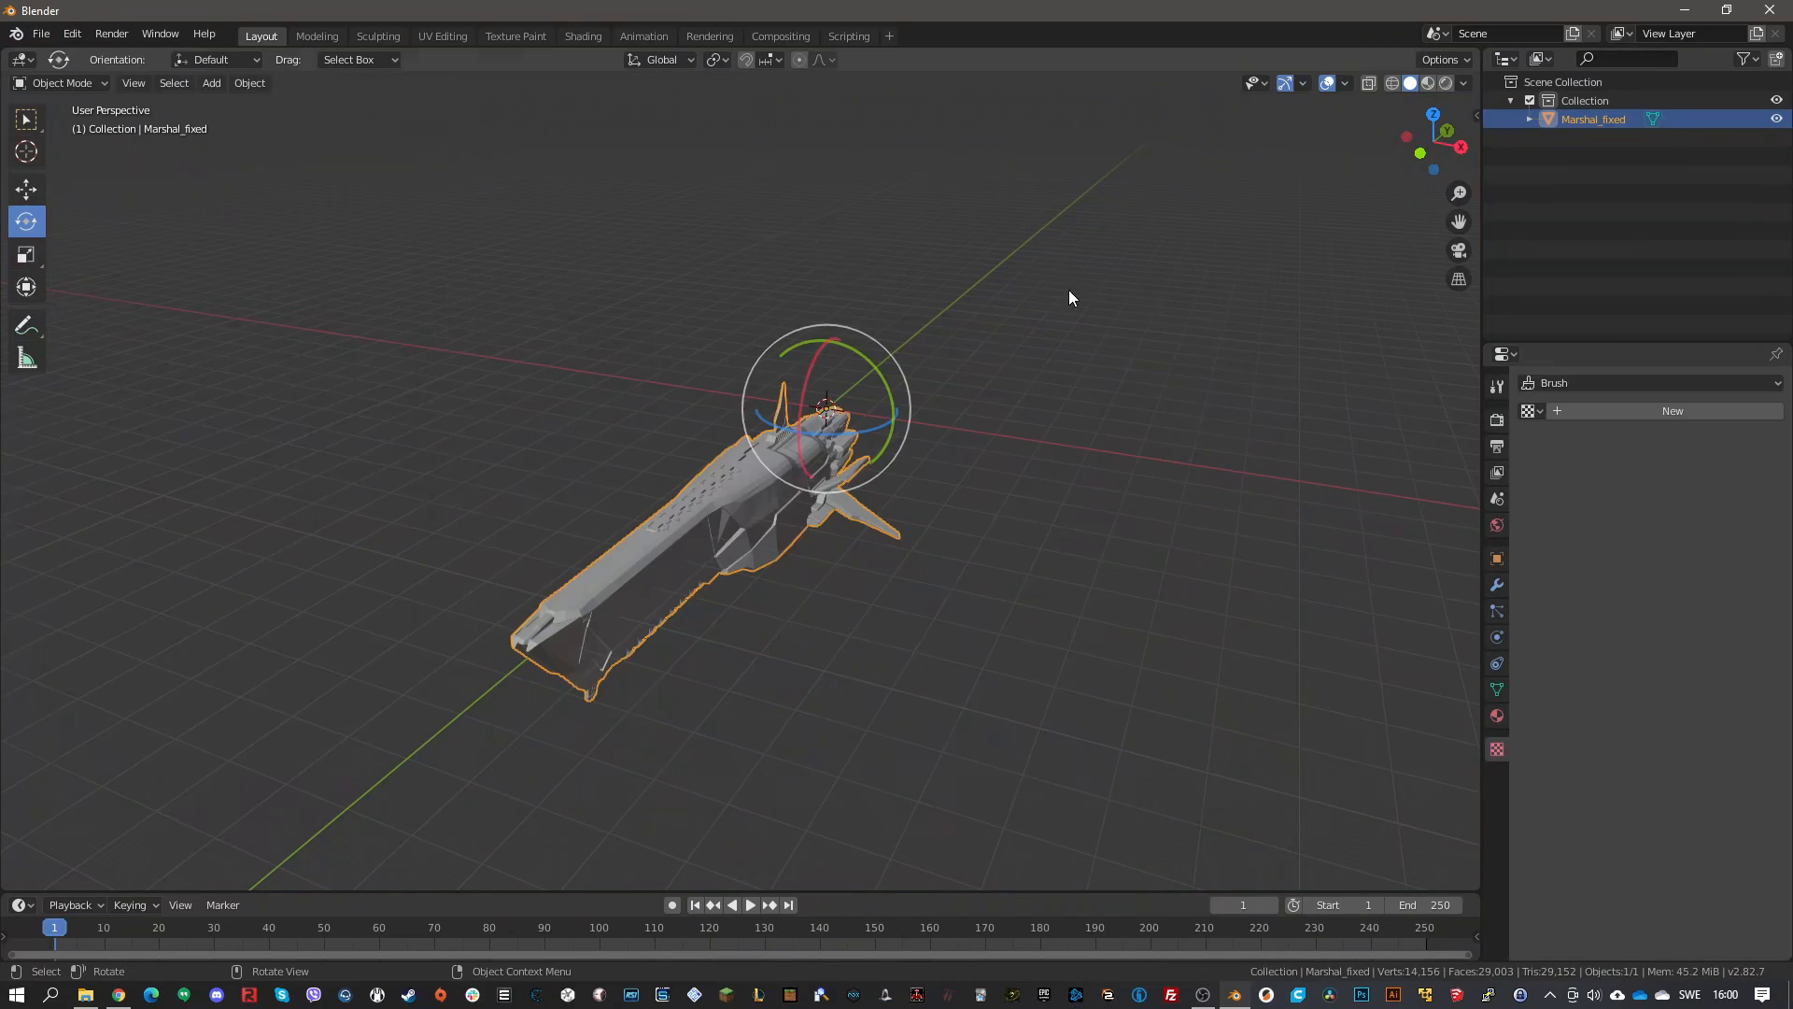
scroll(981, 475, "up", 2)
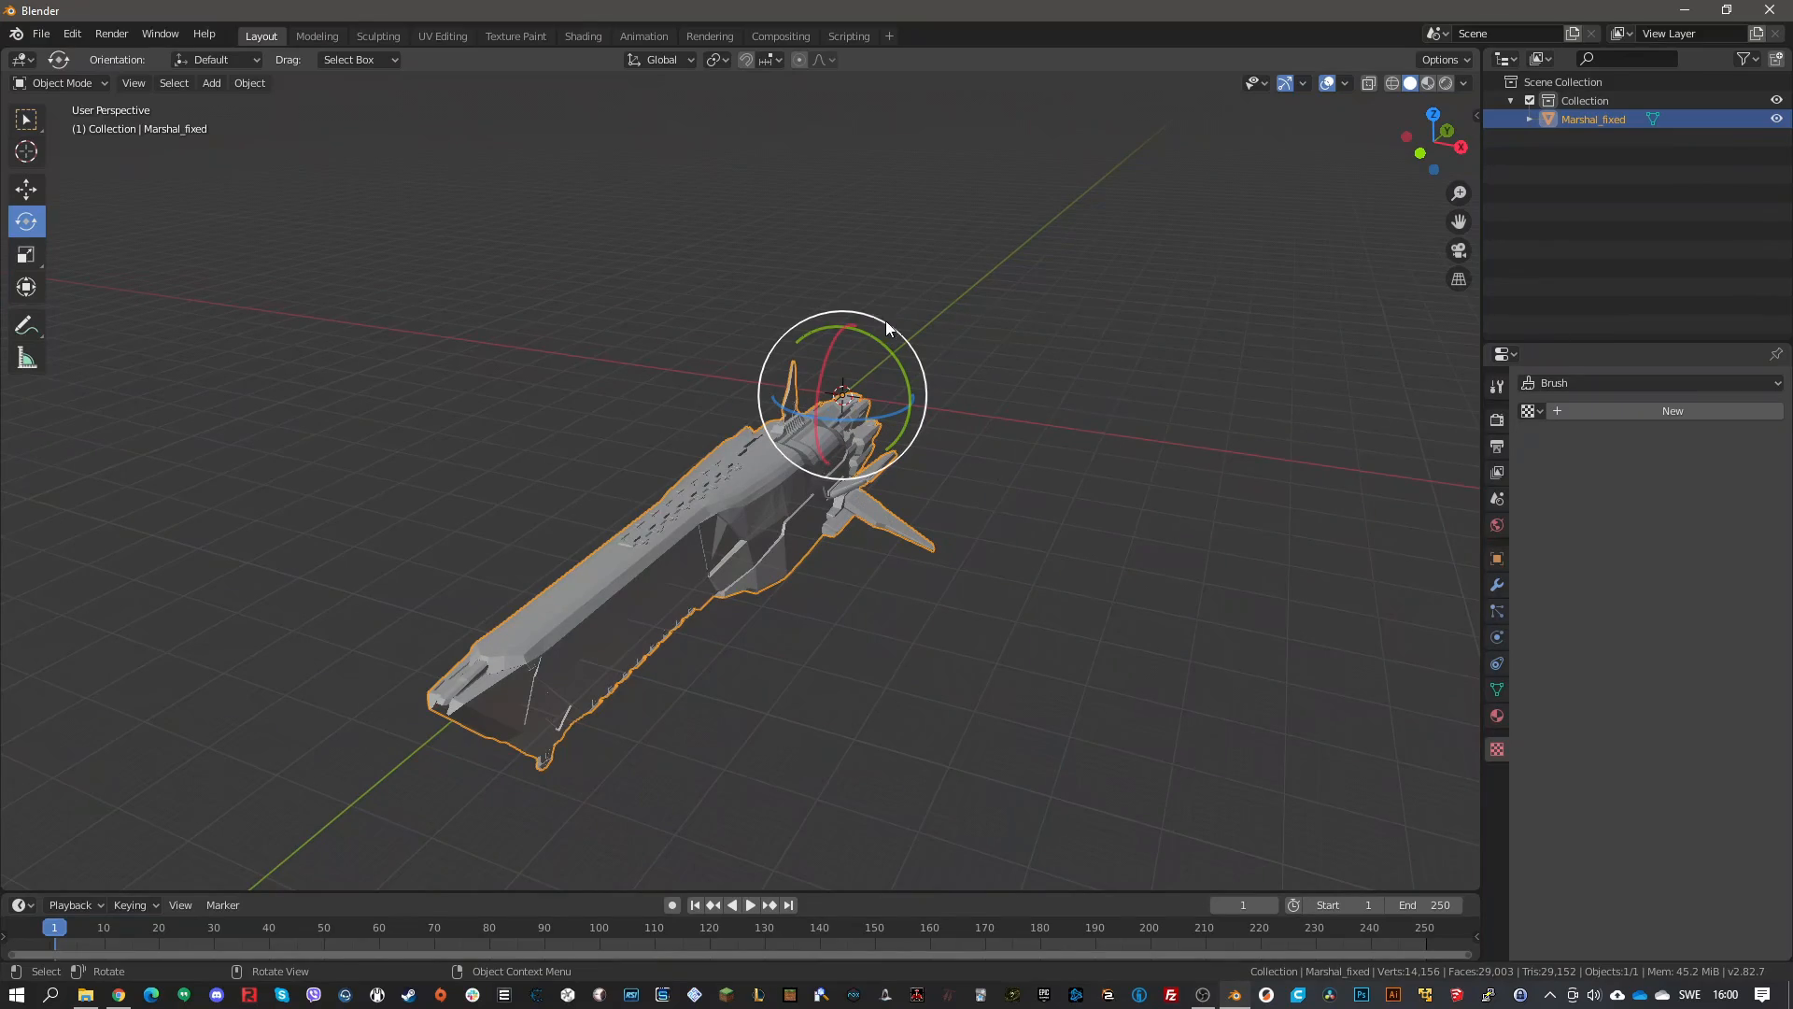
Minimize Blender, compare Marshal_fixed and marshalv2 side by side in 3D Builder, and close both previews
left_click(1698, 11)
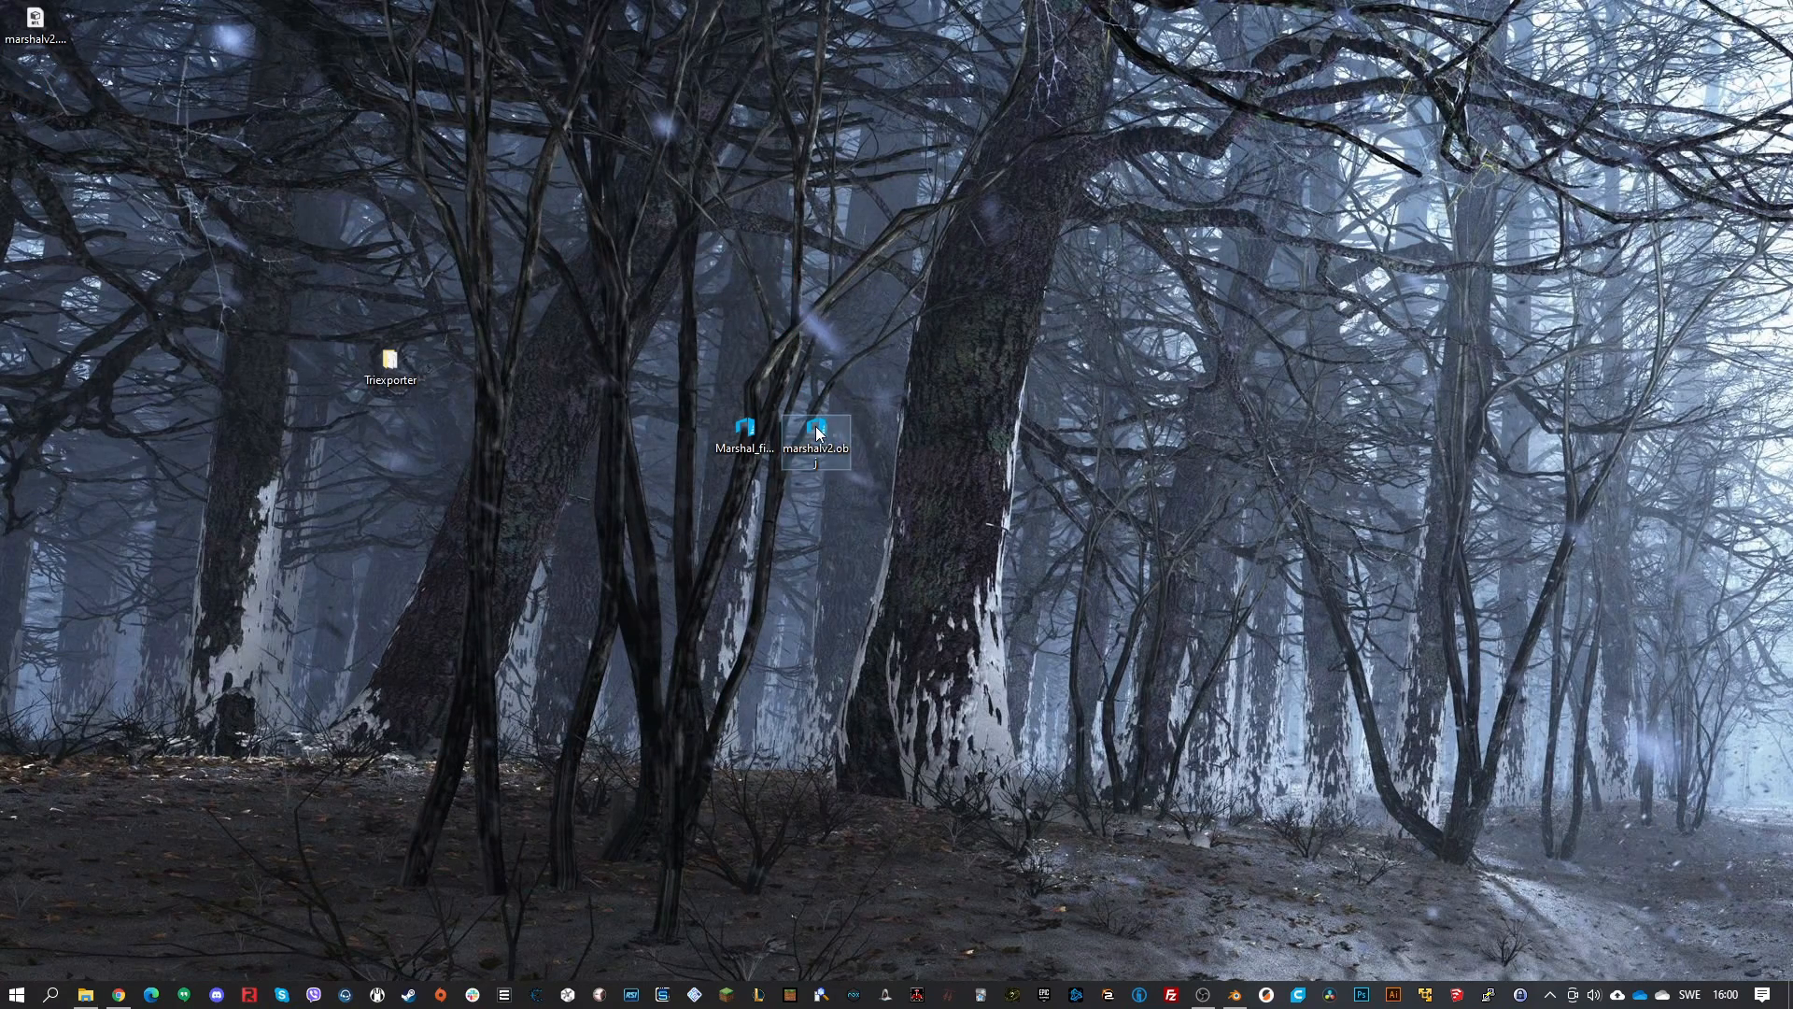
double_click(764, 432)
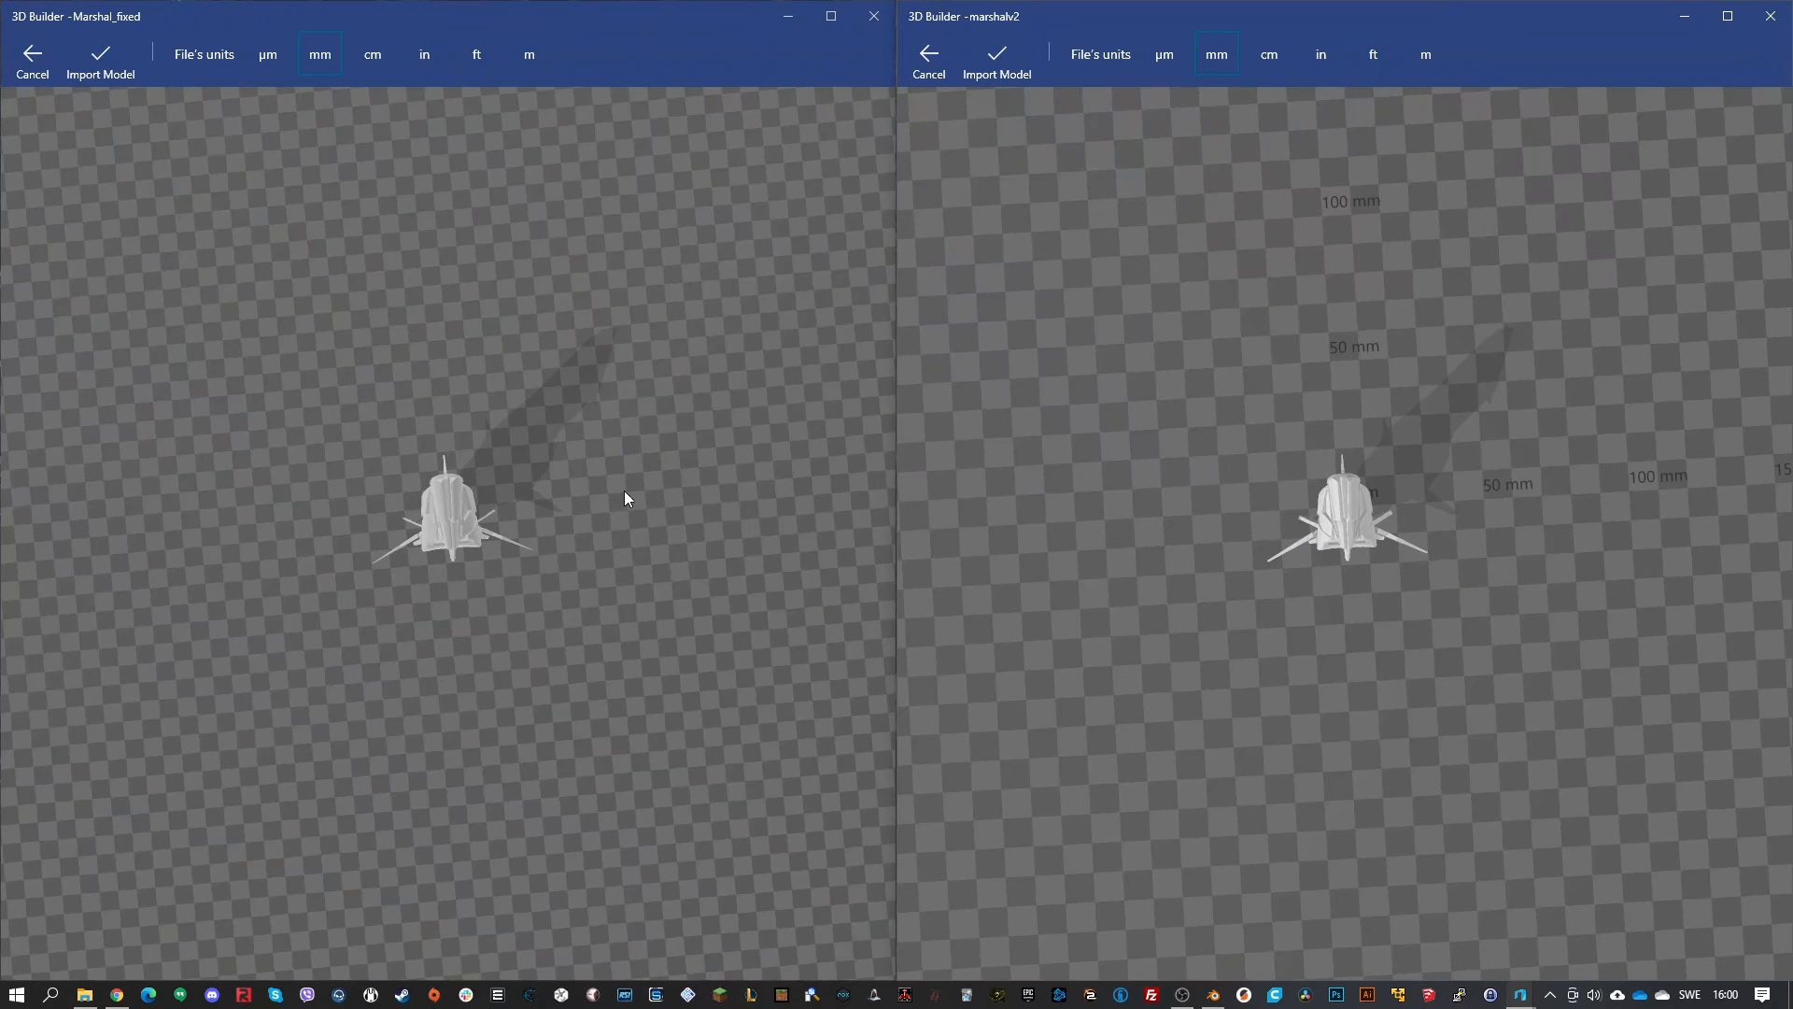
left_click_drag(810, 387, 446, 249)
left_click(874, 16)
left_click(1770, 16)
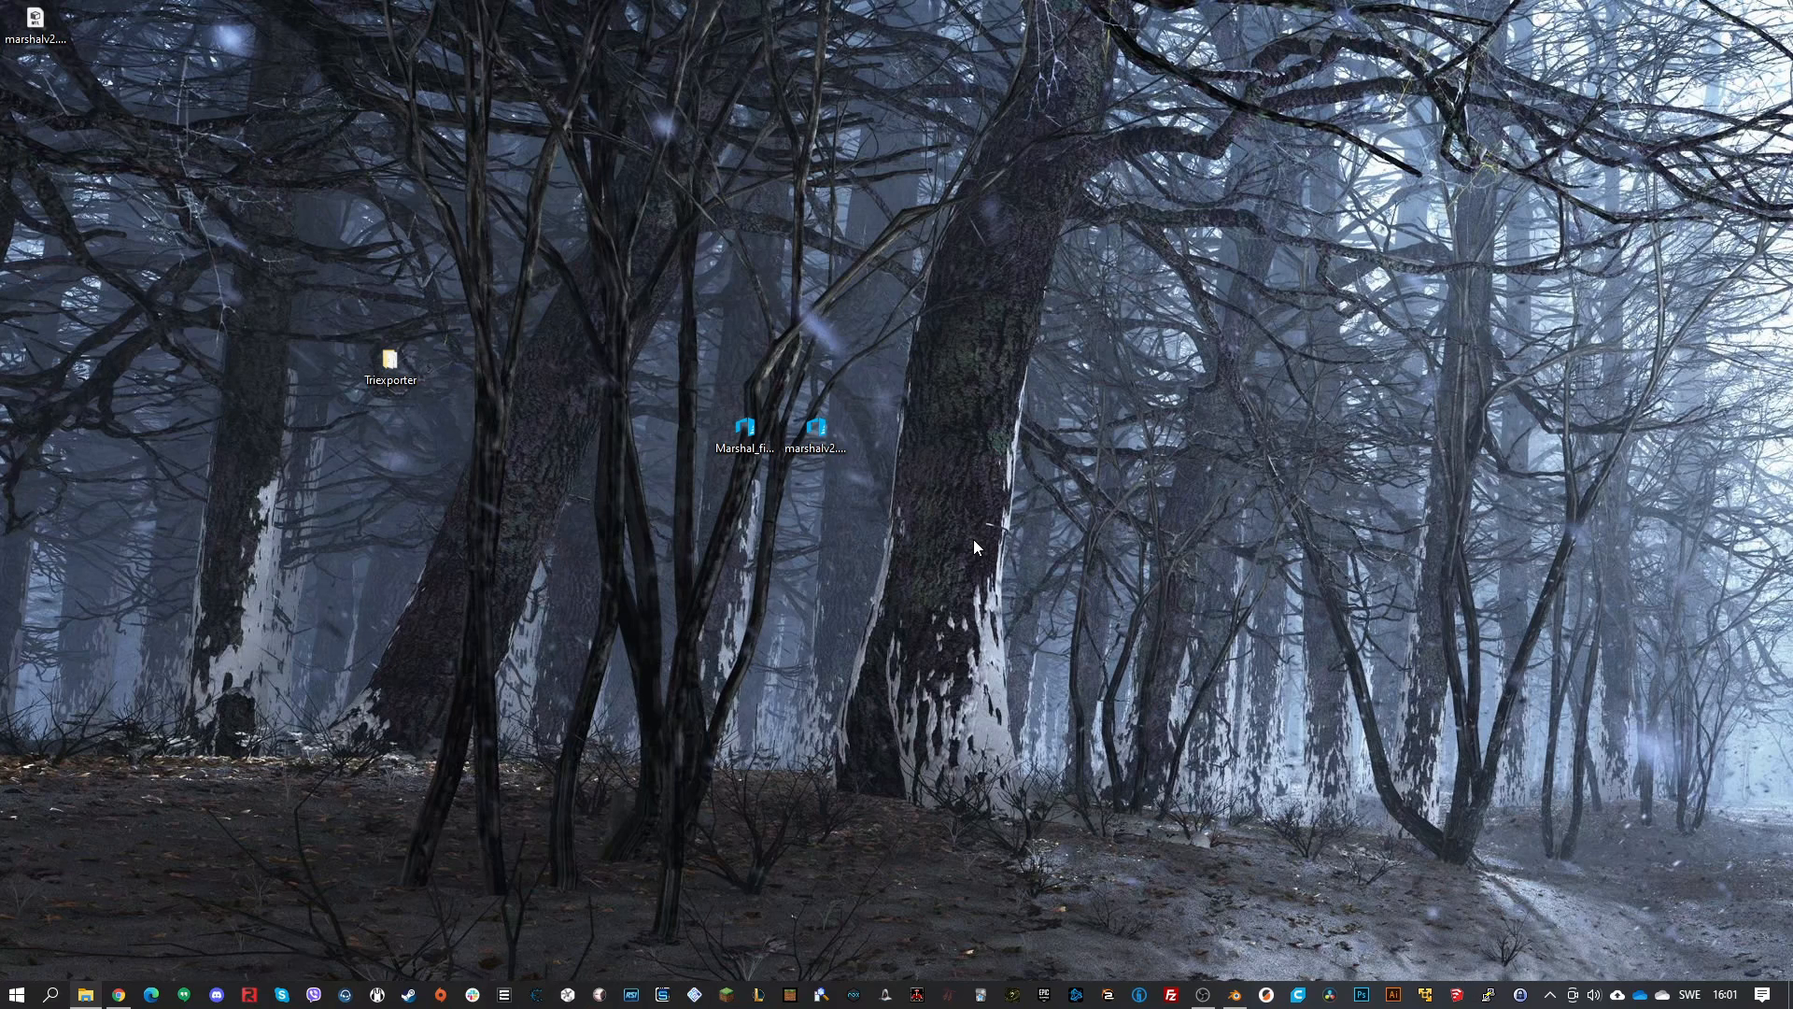
Open PrusaSlicer and import marshalv2.obj onto the build plate
left_click(1266, 996)
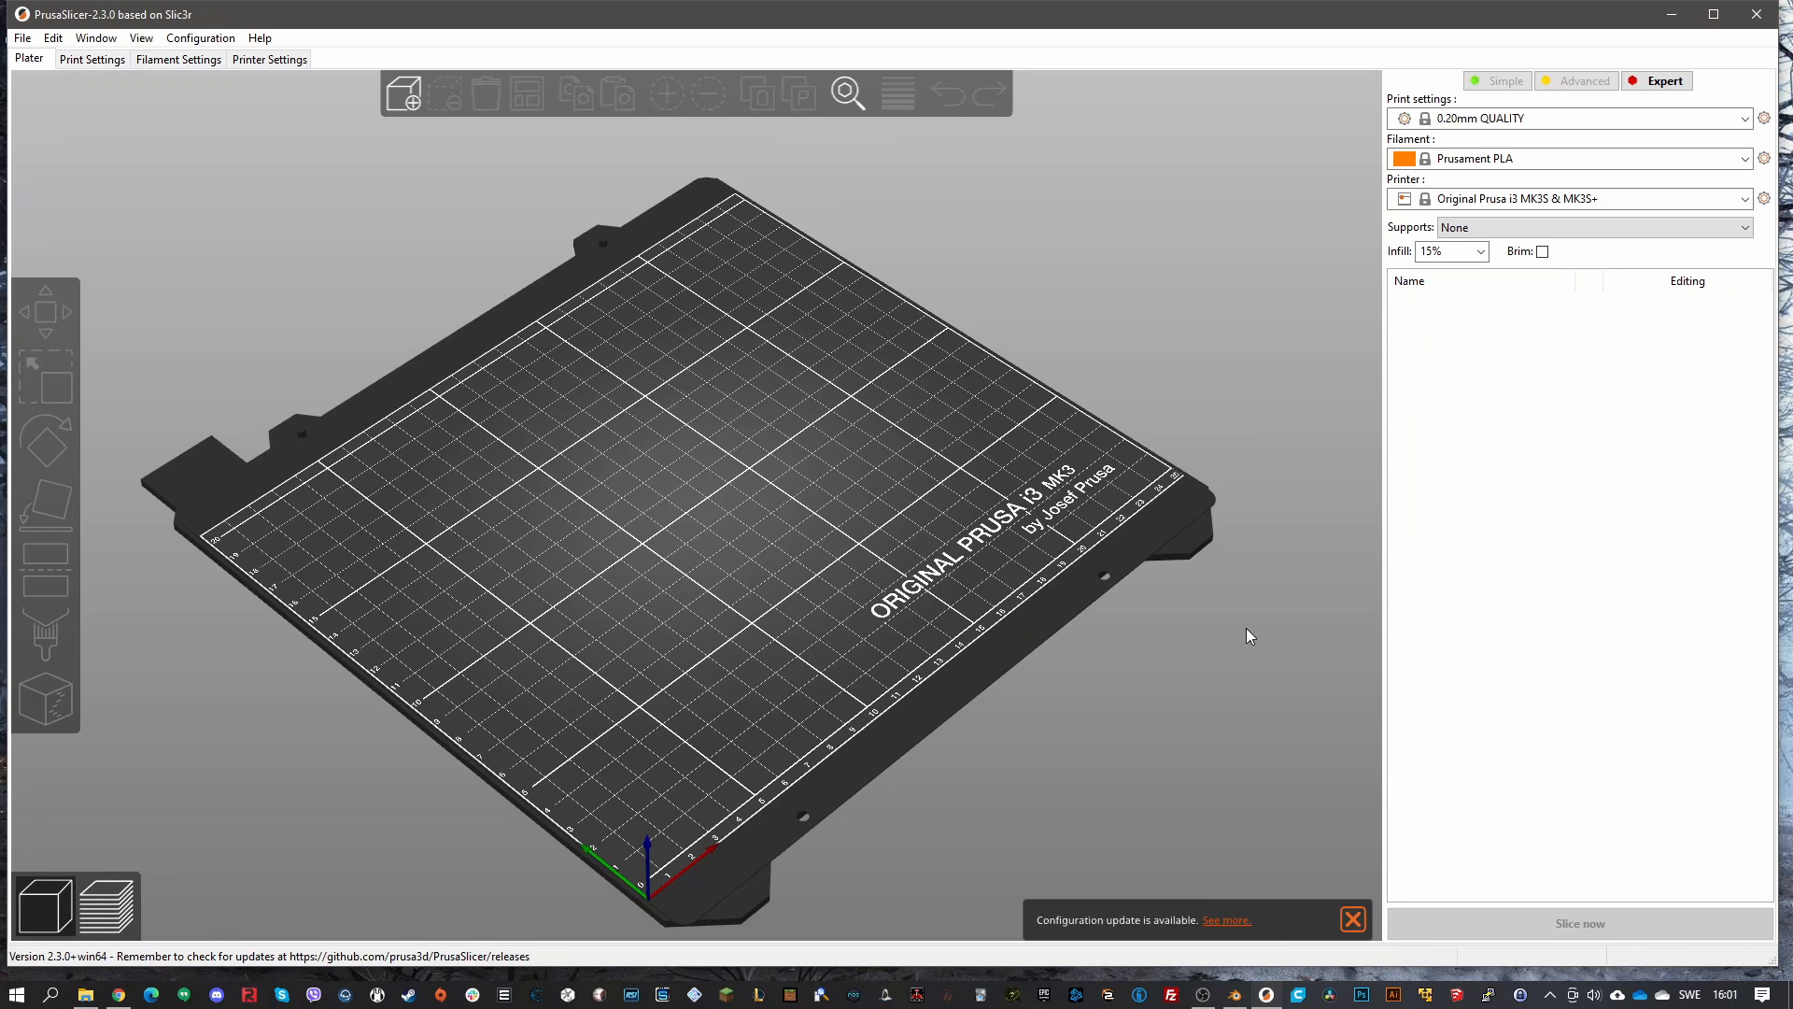
key("0")
left_click_drag(1349, 598, 1187, 619)
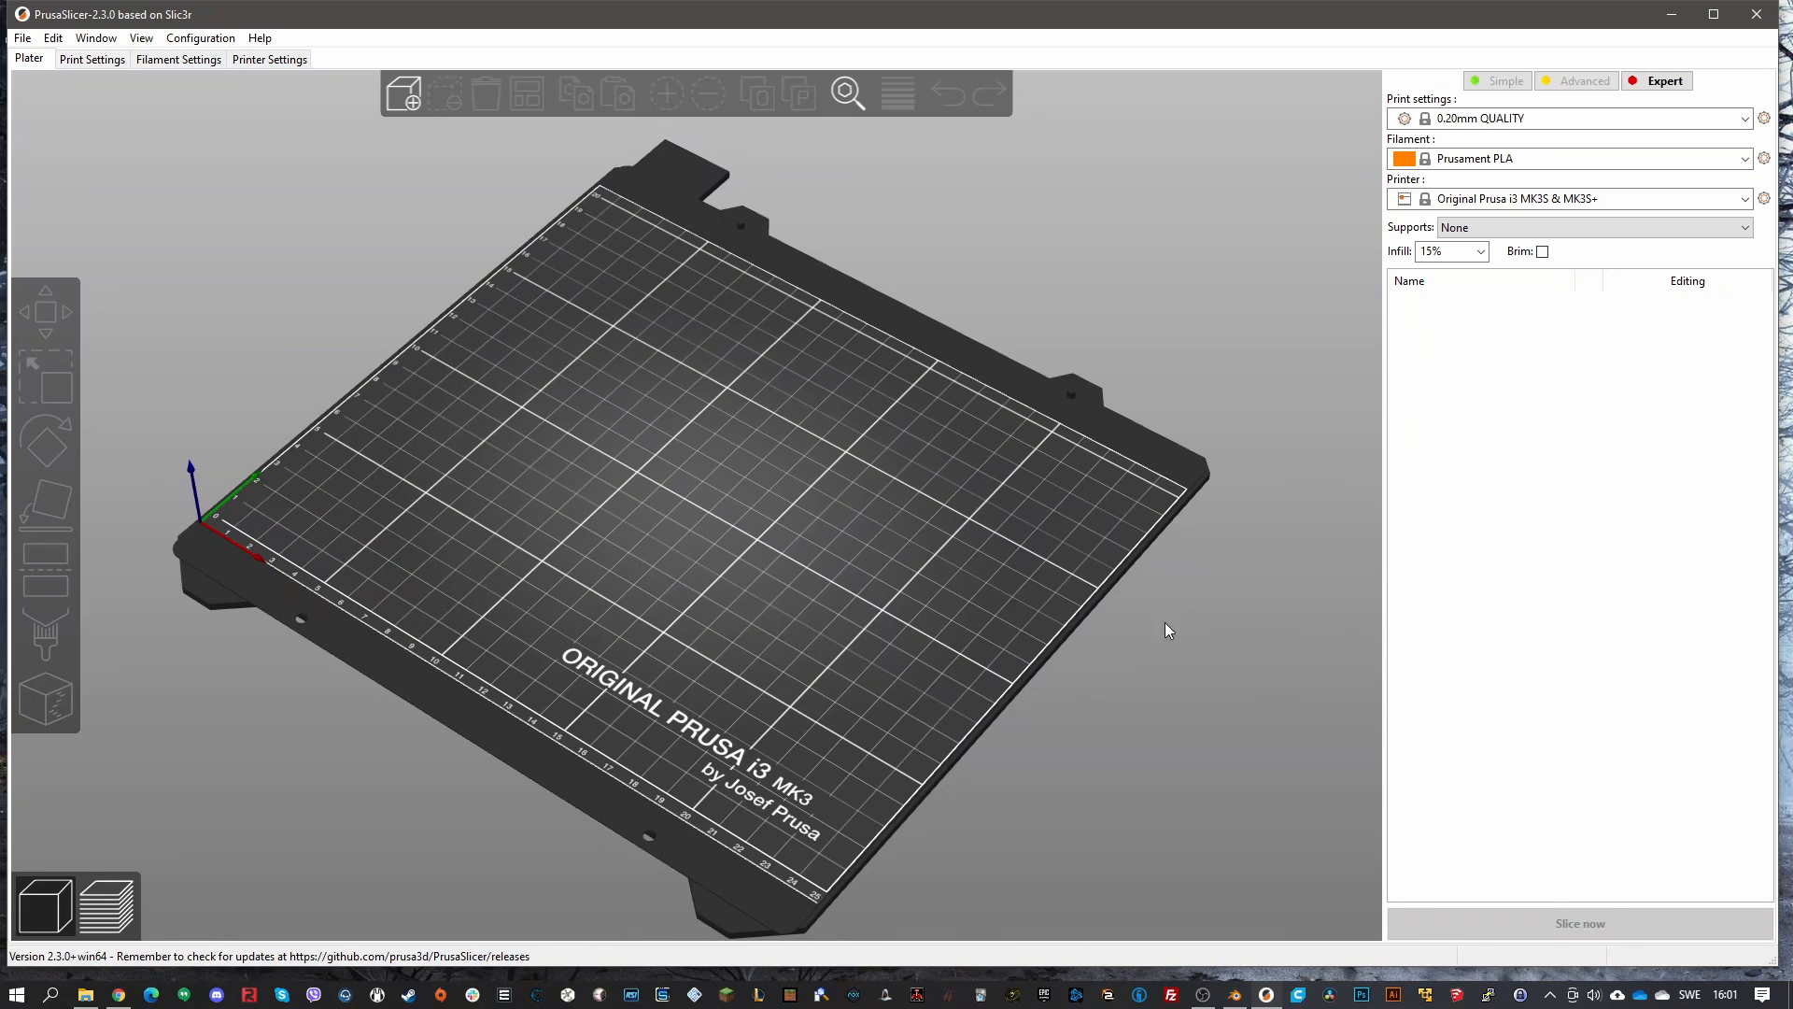
left_click(23, 40)
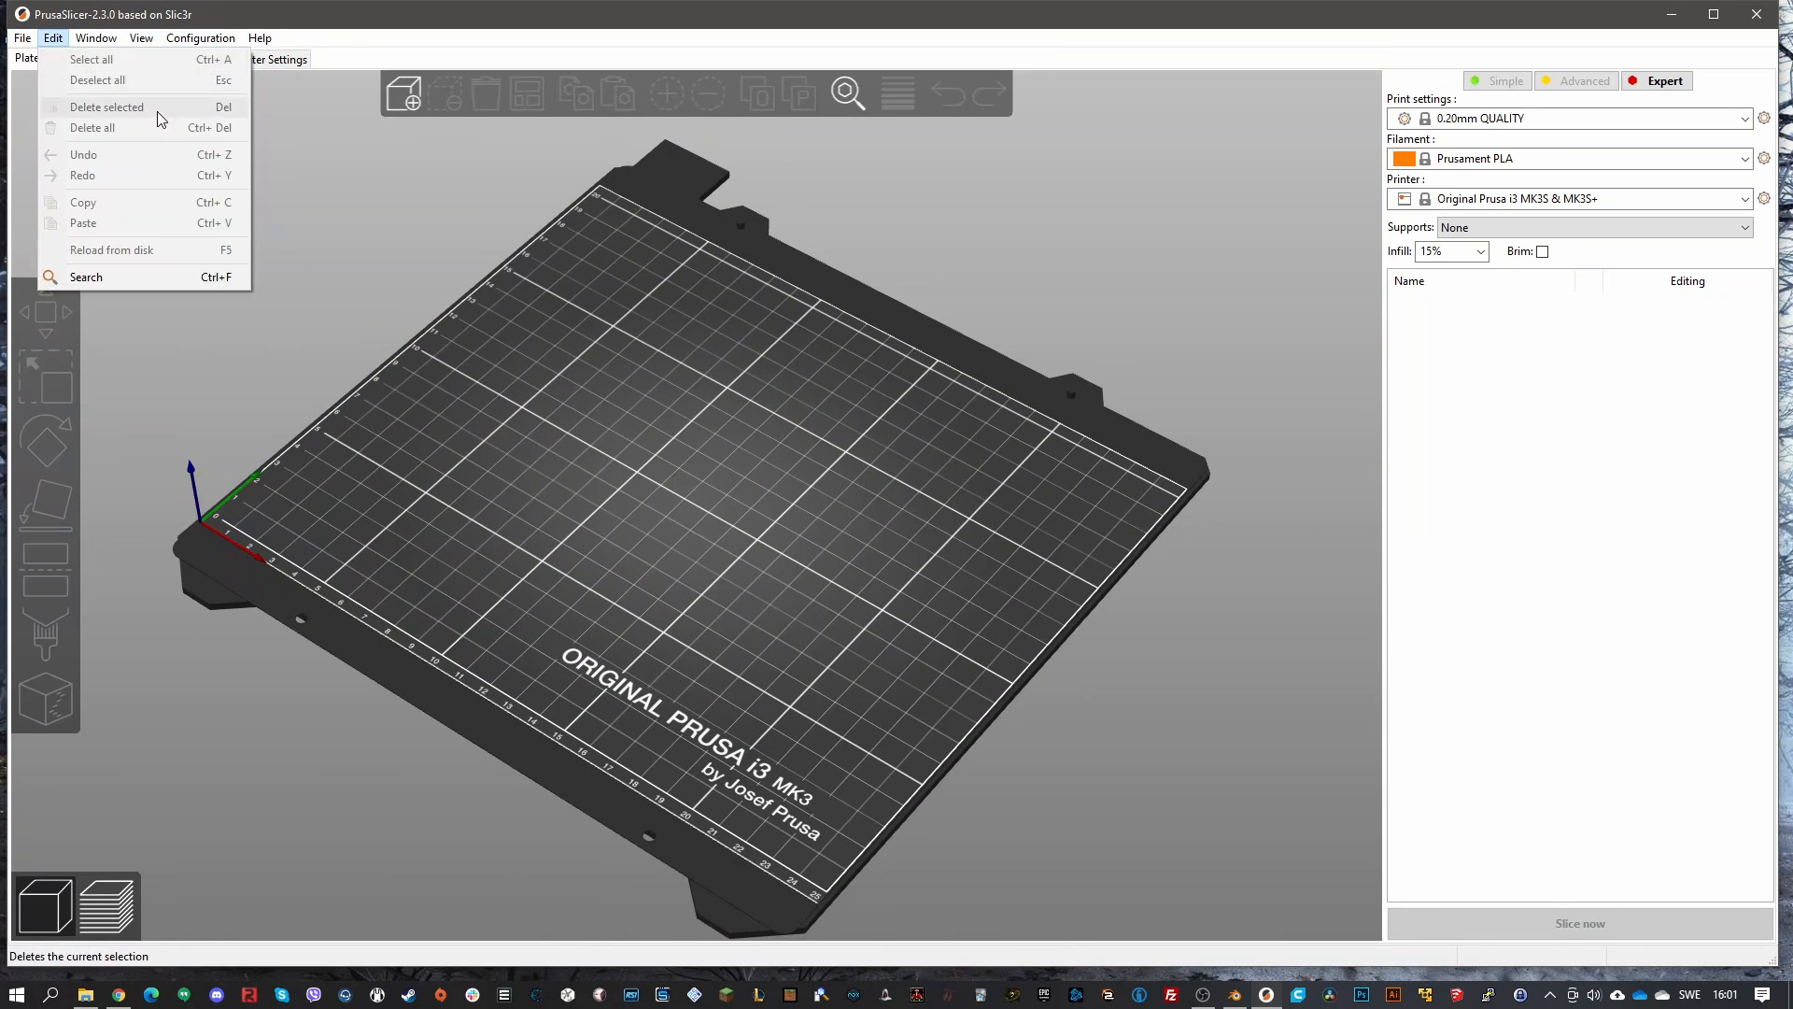
left_click(351, 158)
left_click(23, 38)
mouse_move(117, 171)
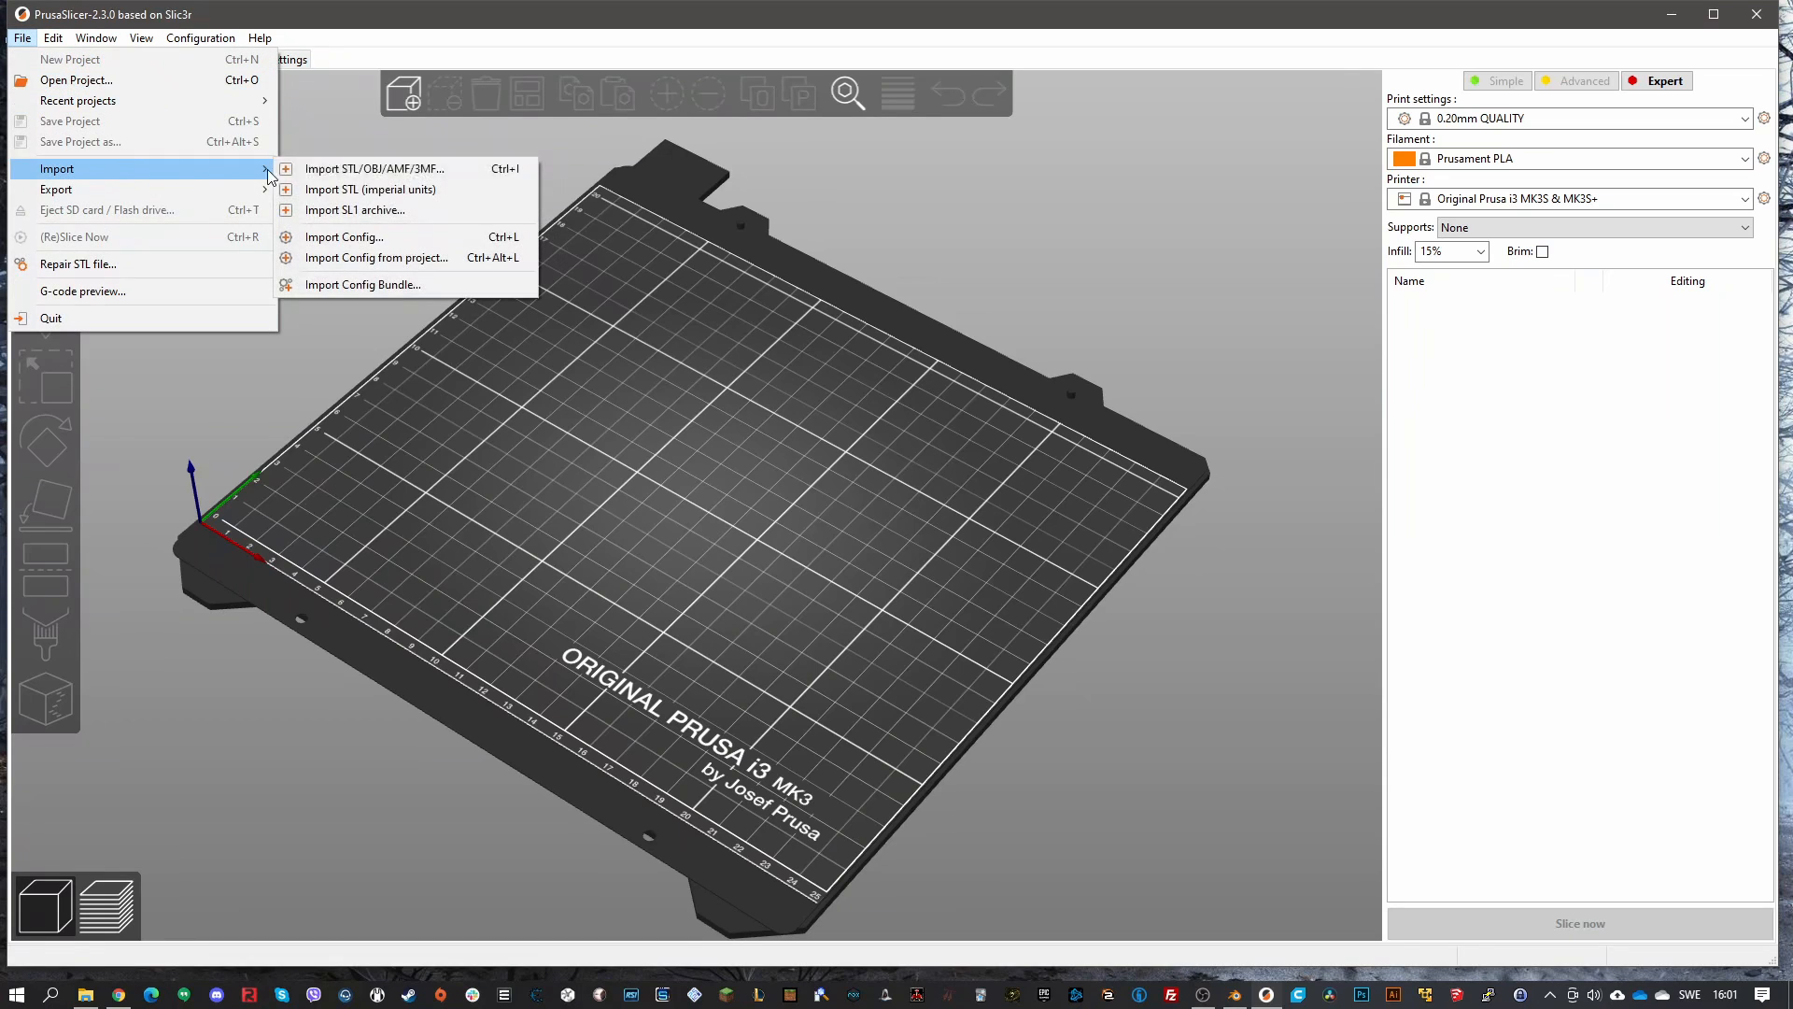
left_click(371, 170)
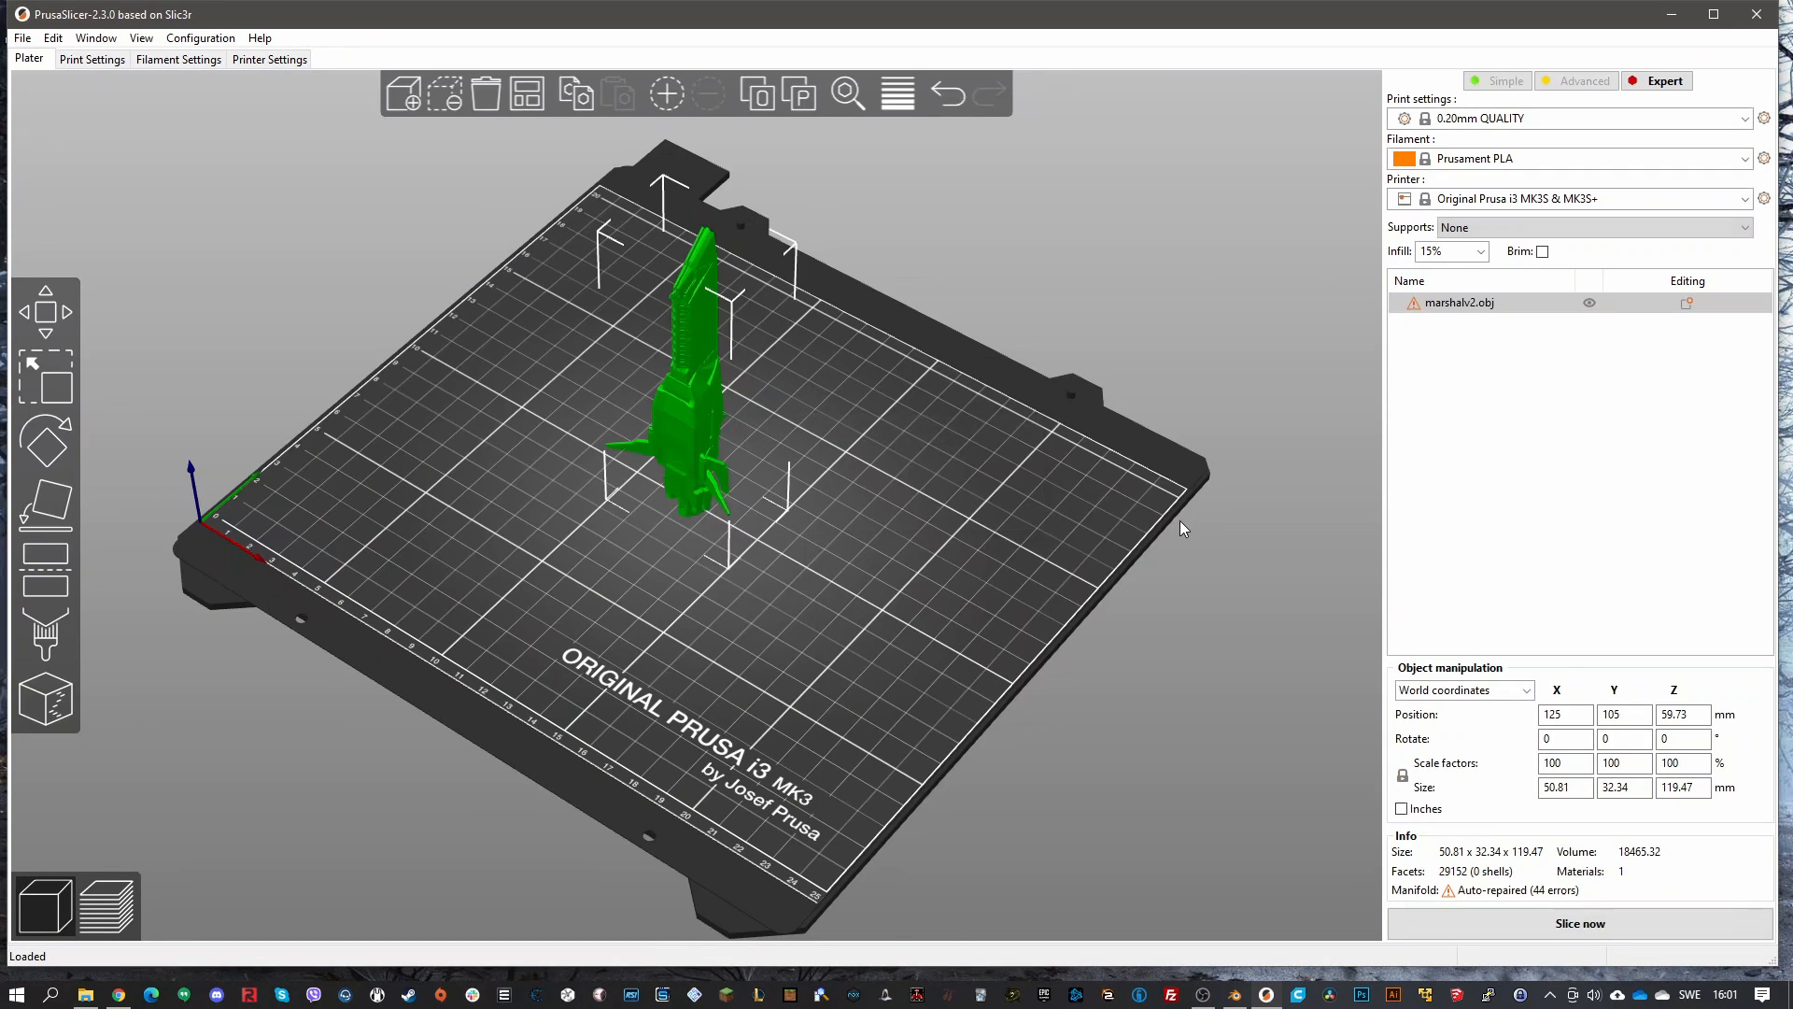
Rotate the upright ship so it lies horizontally along the build plate with its dorsal fin pointing up, and deselect it
key("r")
left_click_drag(505, 533, 685, 654)
left_click_drag(689, 698, 720, 675)
left_click(827, 644)
left_click_drag(828, 644, 845, 609)
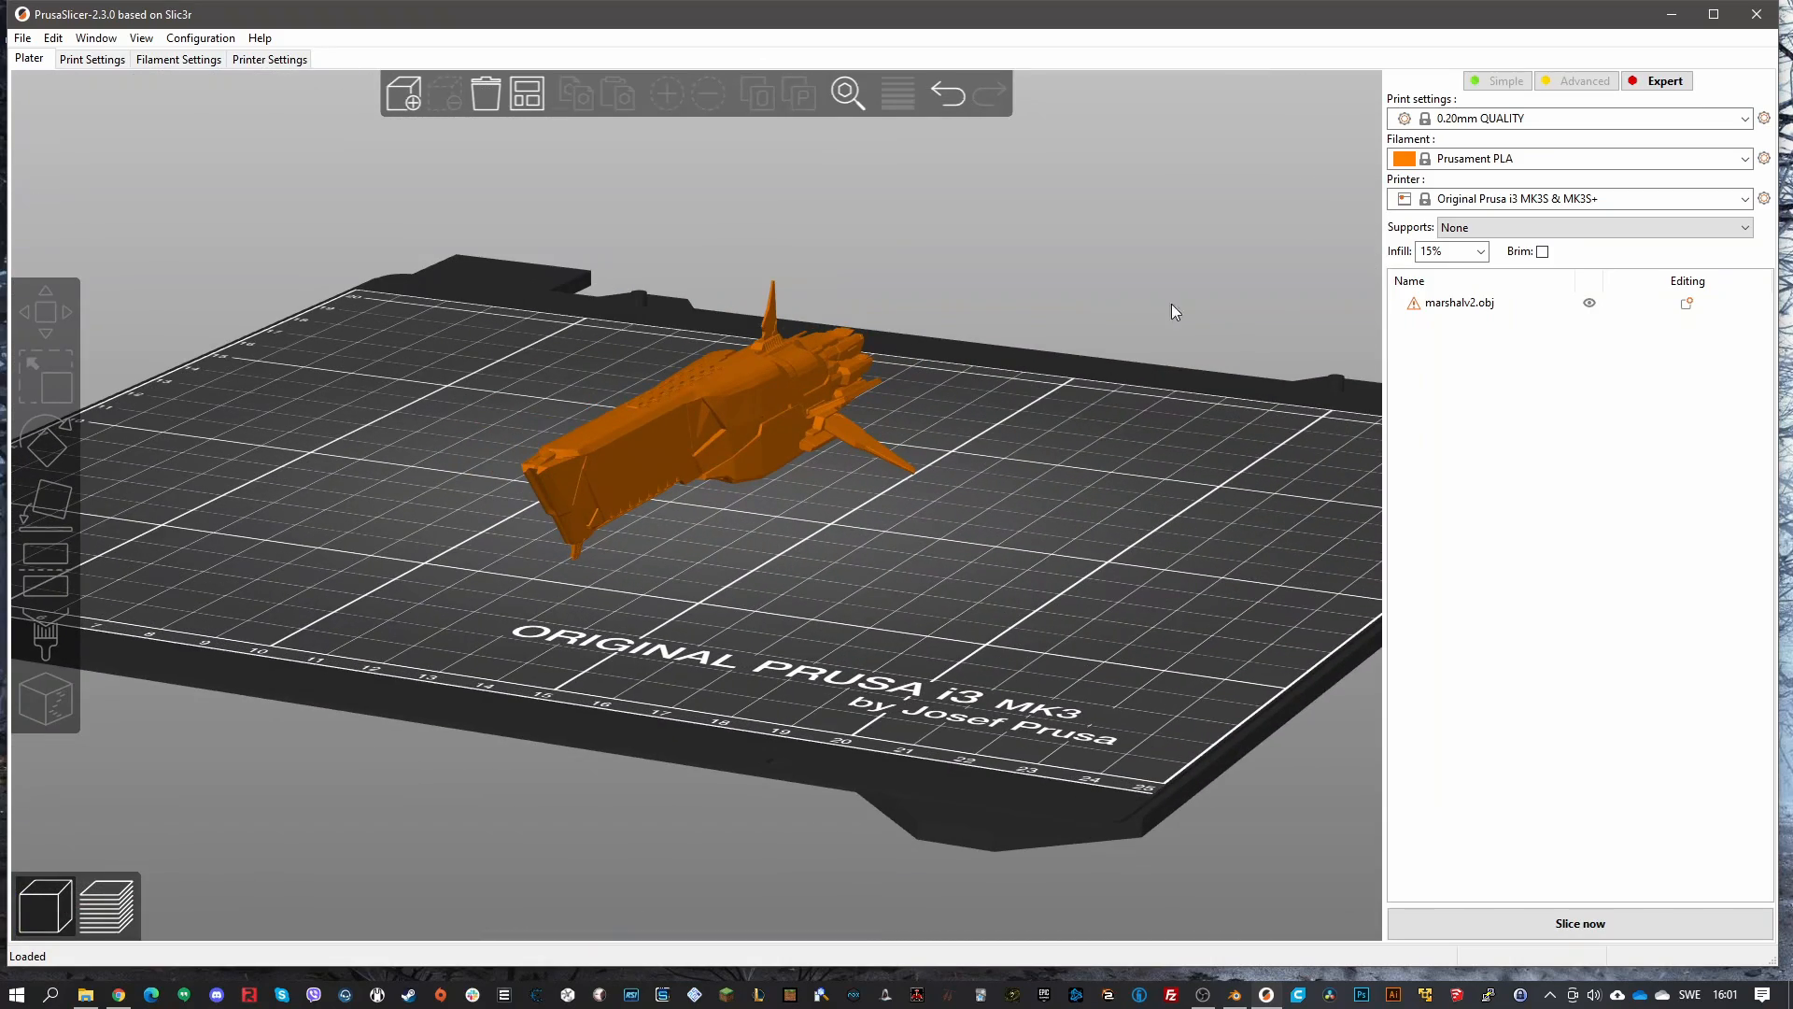
Set supports to Support on build plate only and accept enabling Detect bridging perimeters
left_click(1495, 228)
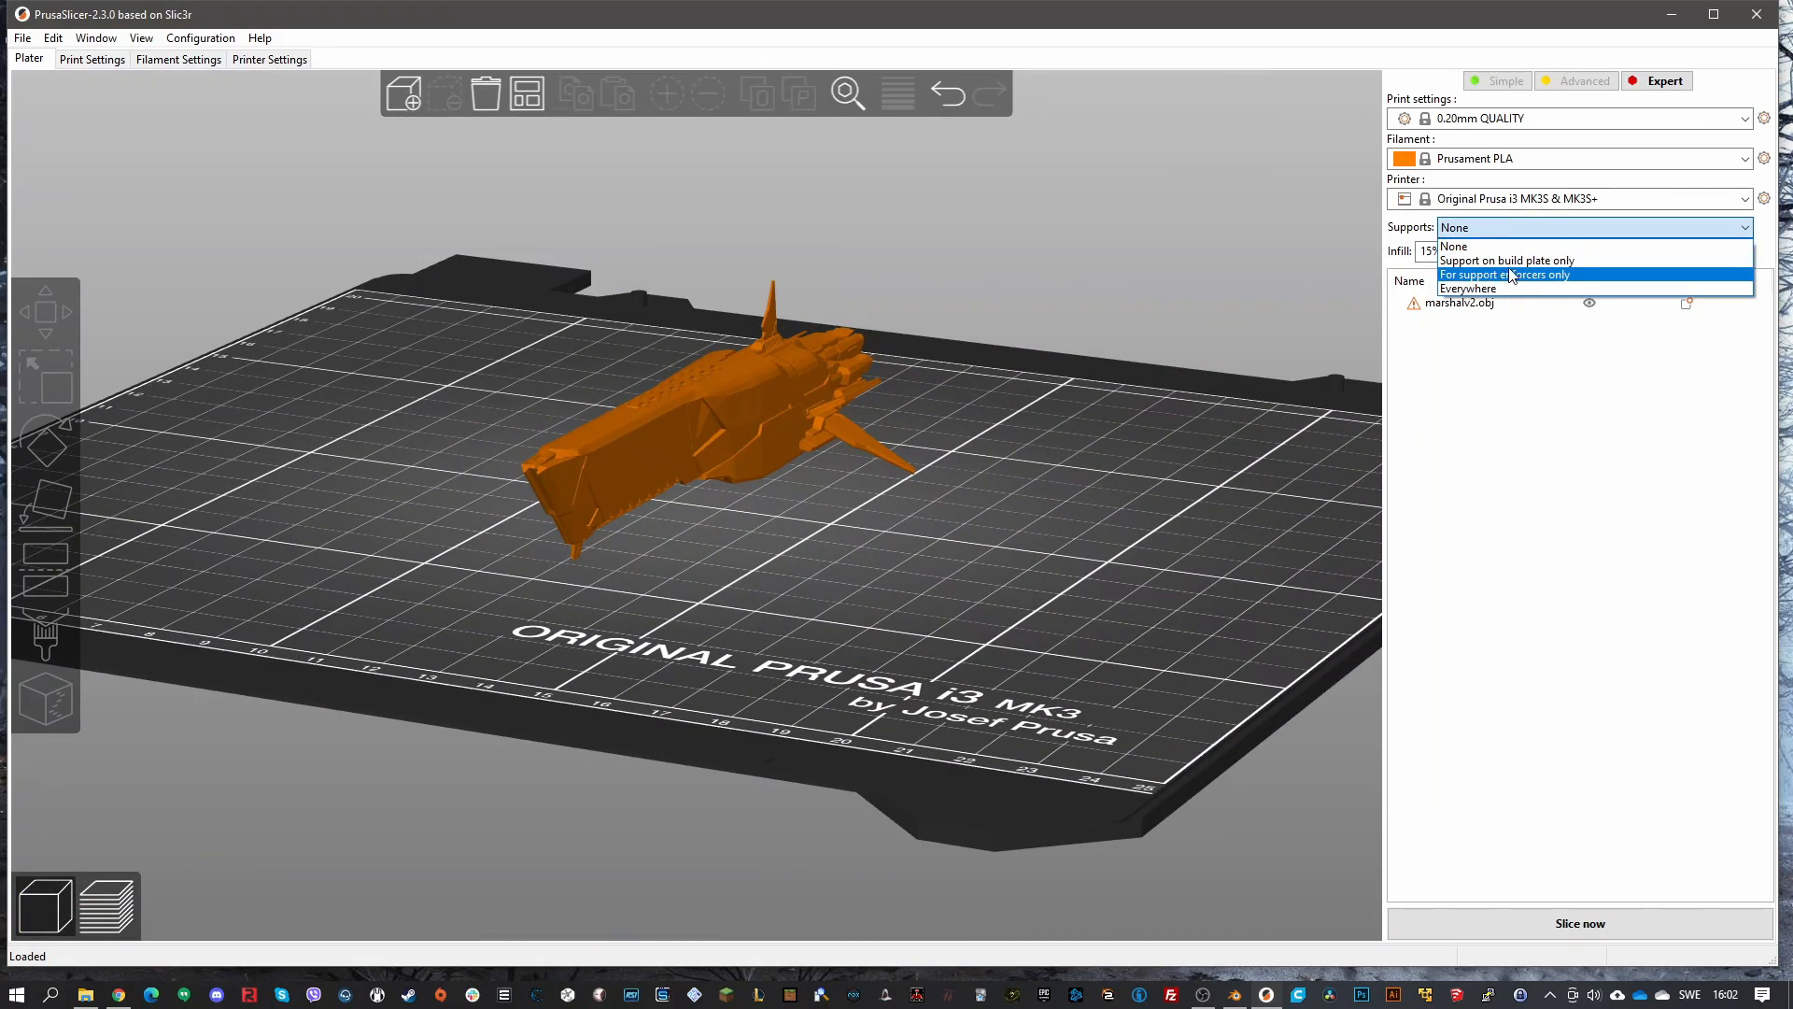
left_click(1508, 261)
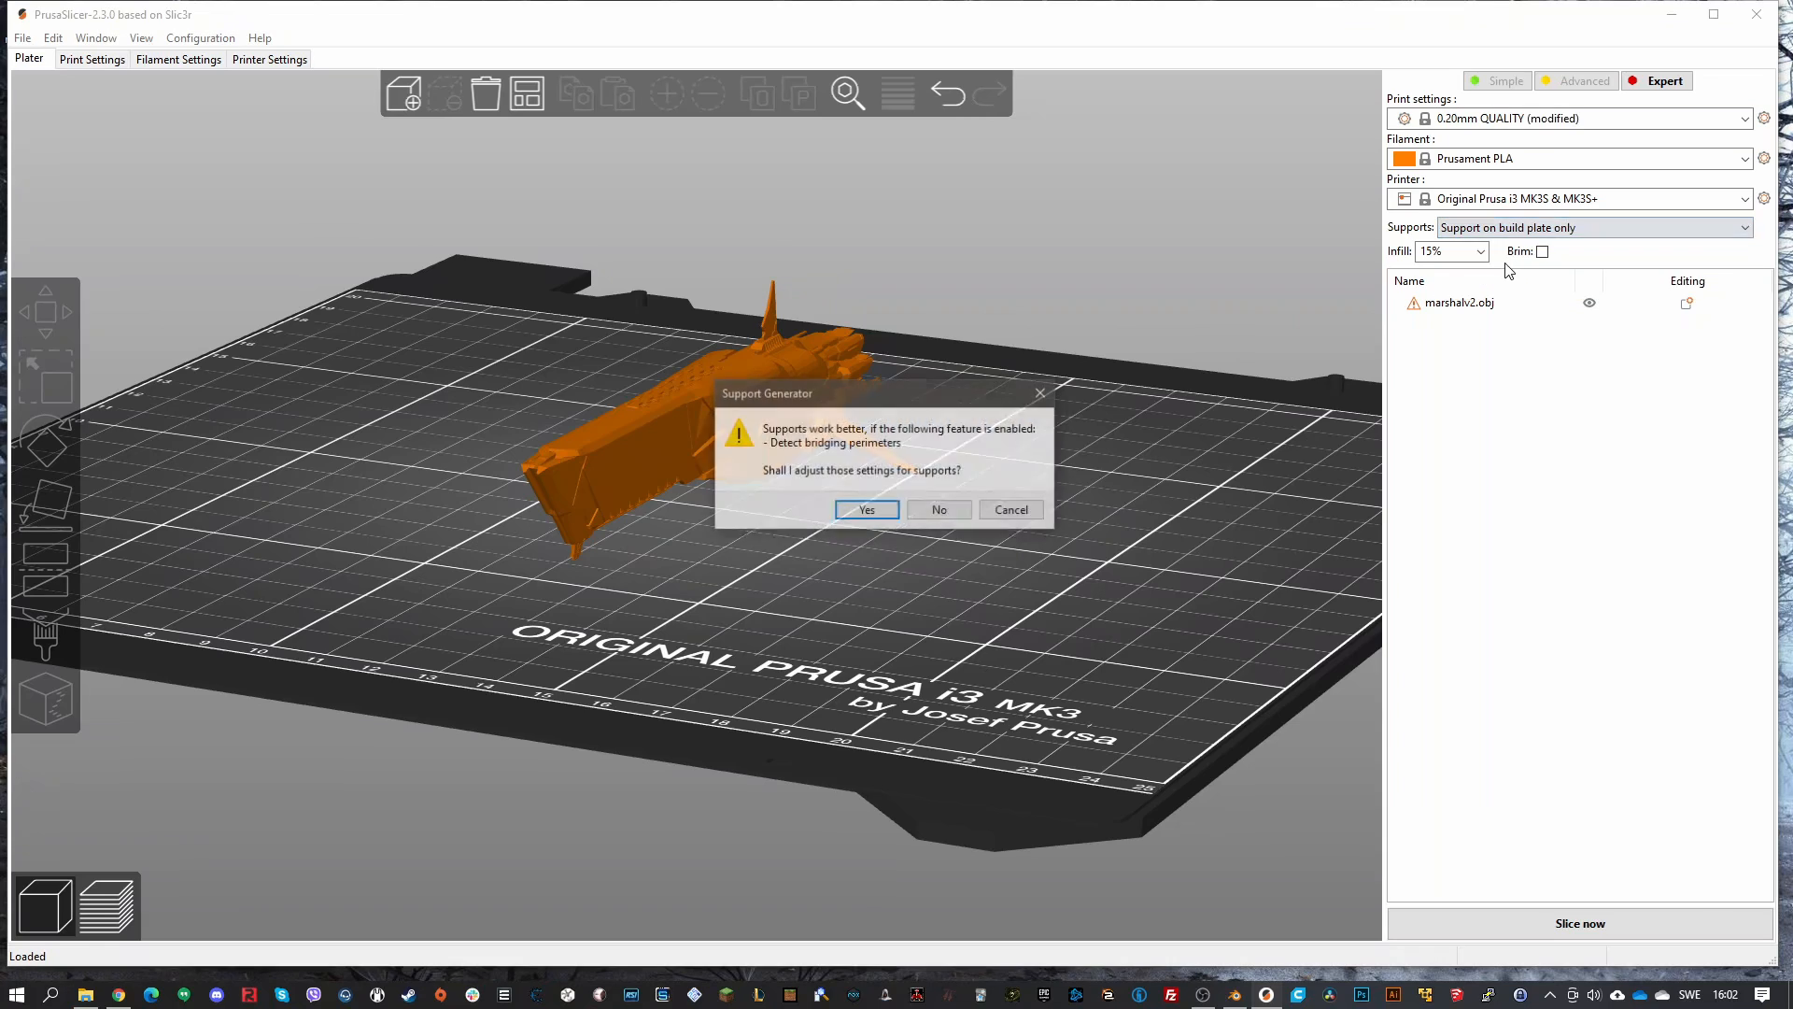
left_click(866, 511)
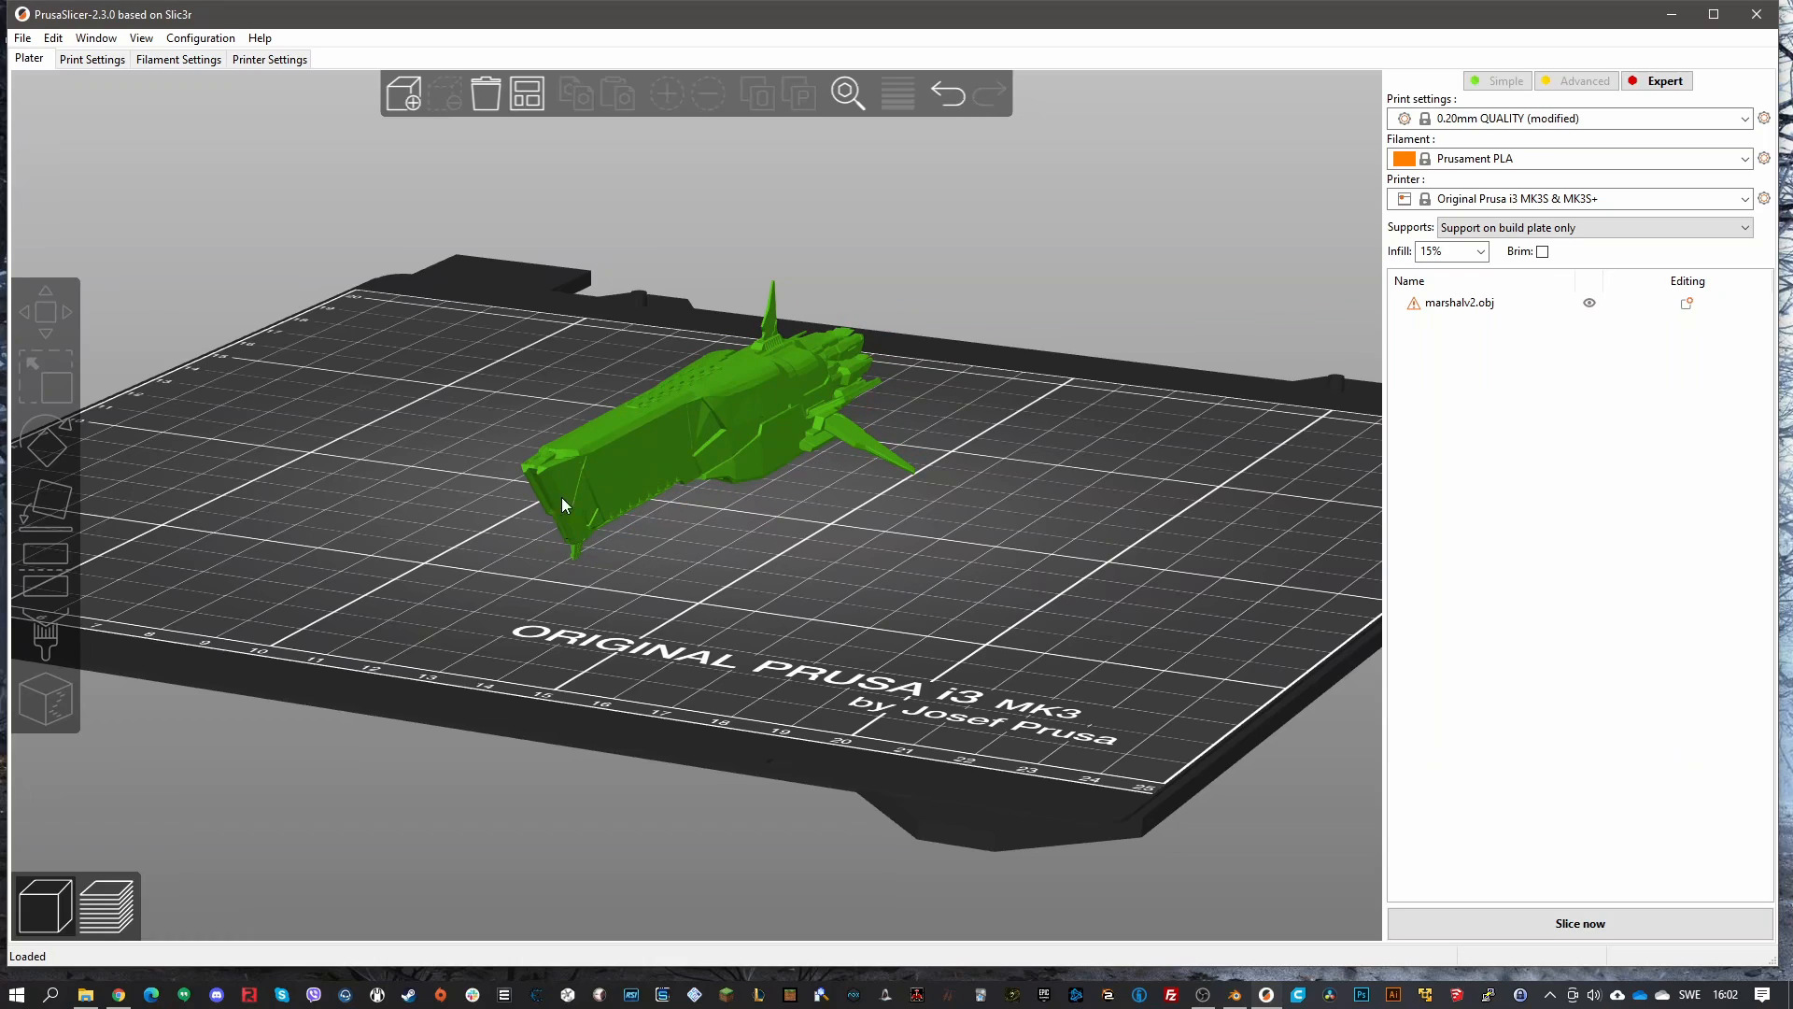
Examine the ship's hull, wings and dorsal fin from several angles for areas that need supports
left_click_drag(613, 523, 742, 546)
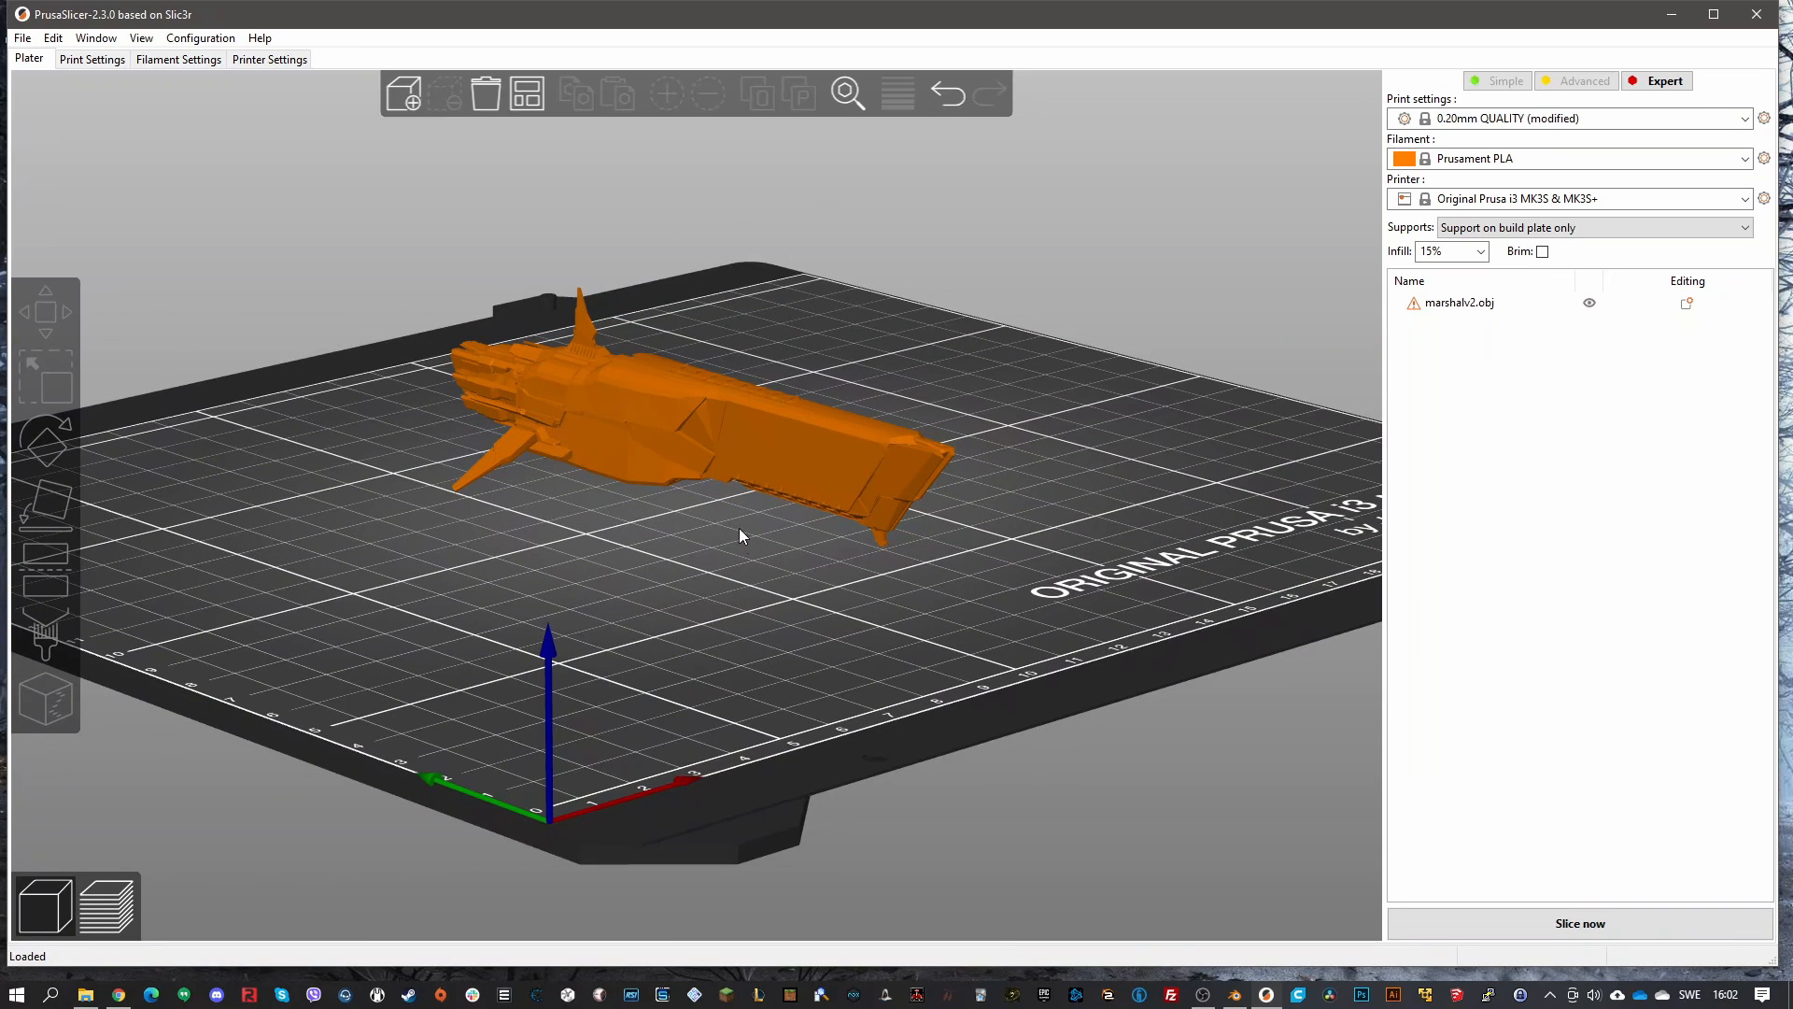
left_click_drag(620, 512, 555, 545)
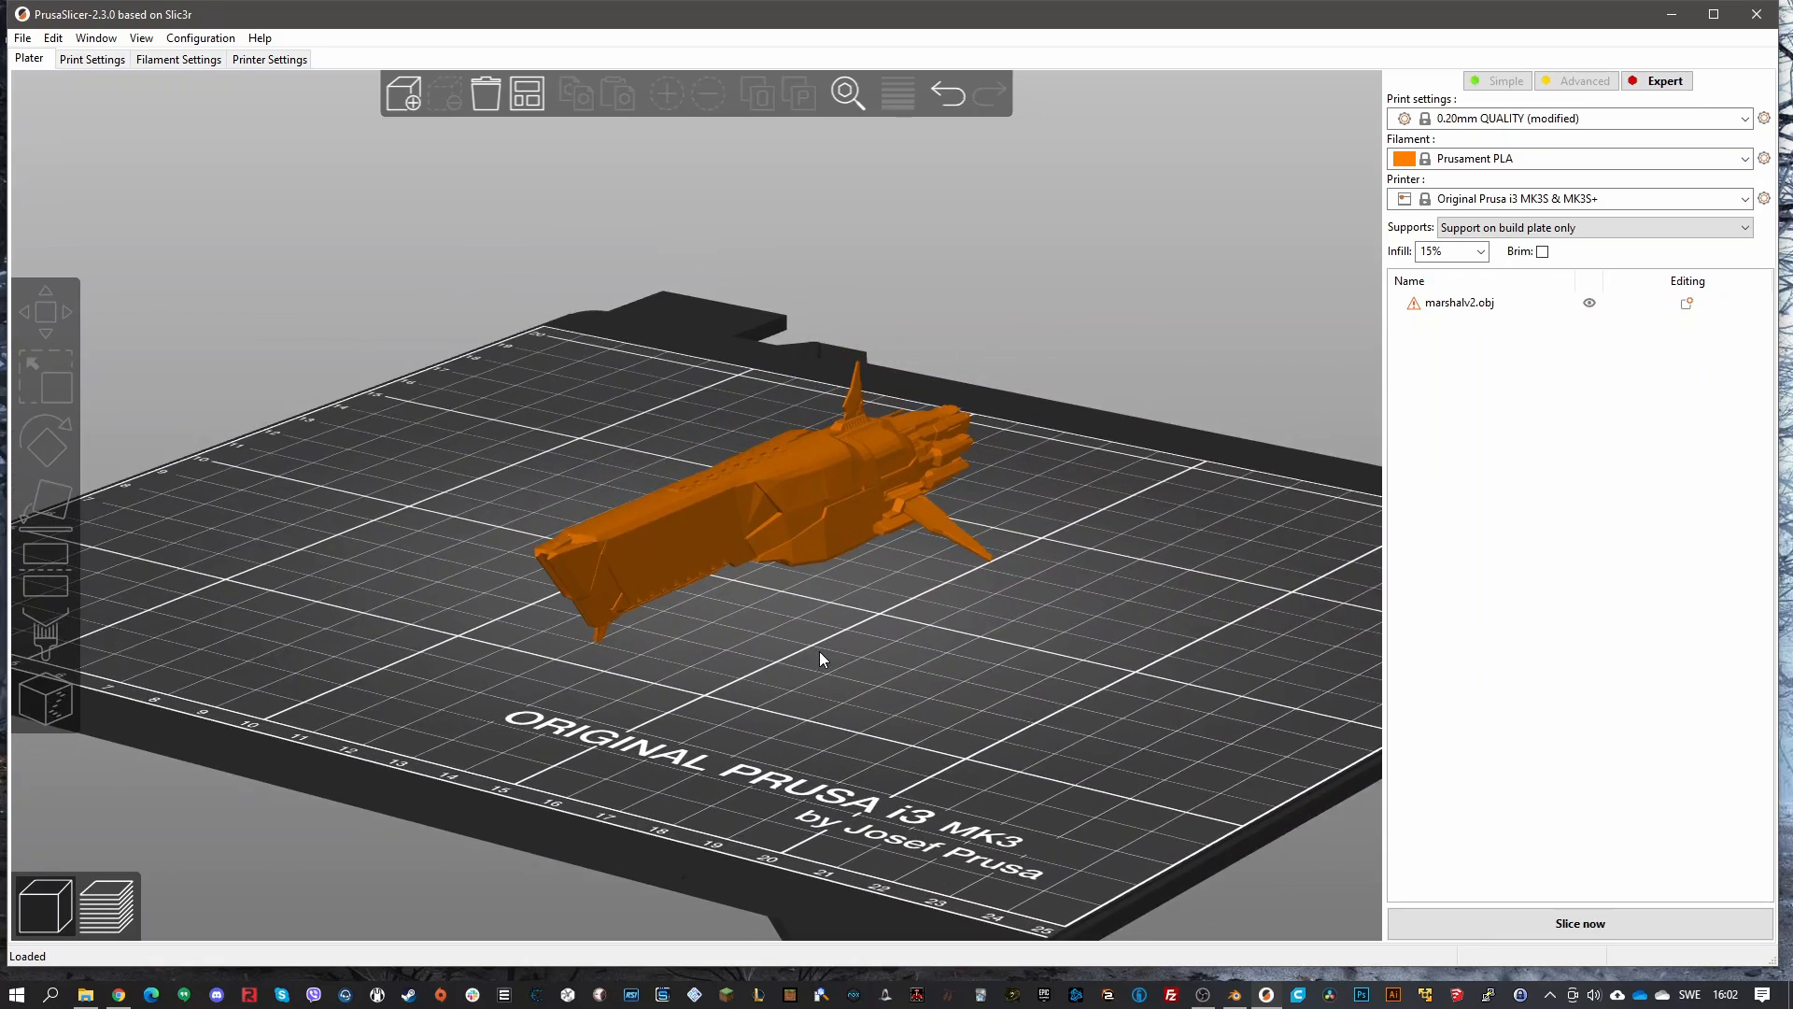
scroll(821, 652, "up", 2)
left_click_drag(821, 652, 760, 569)
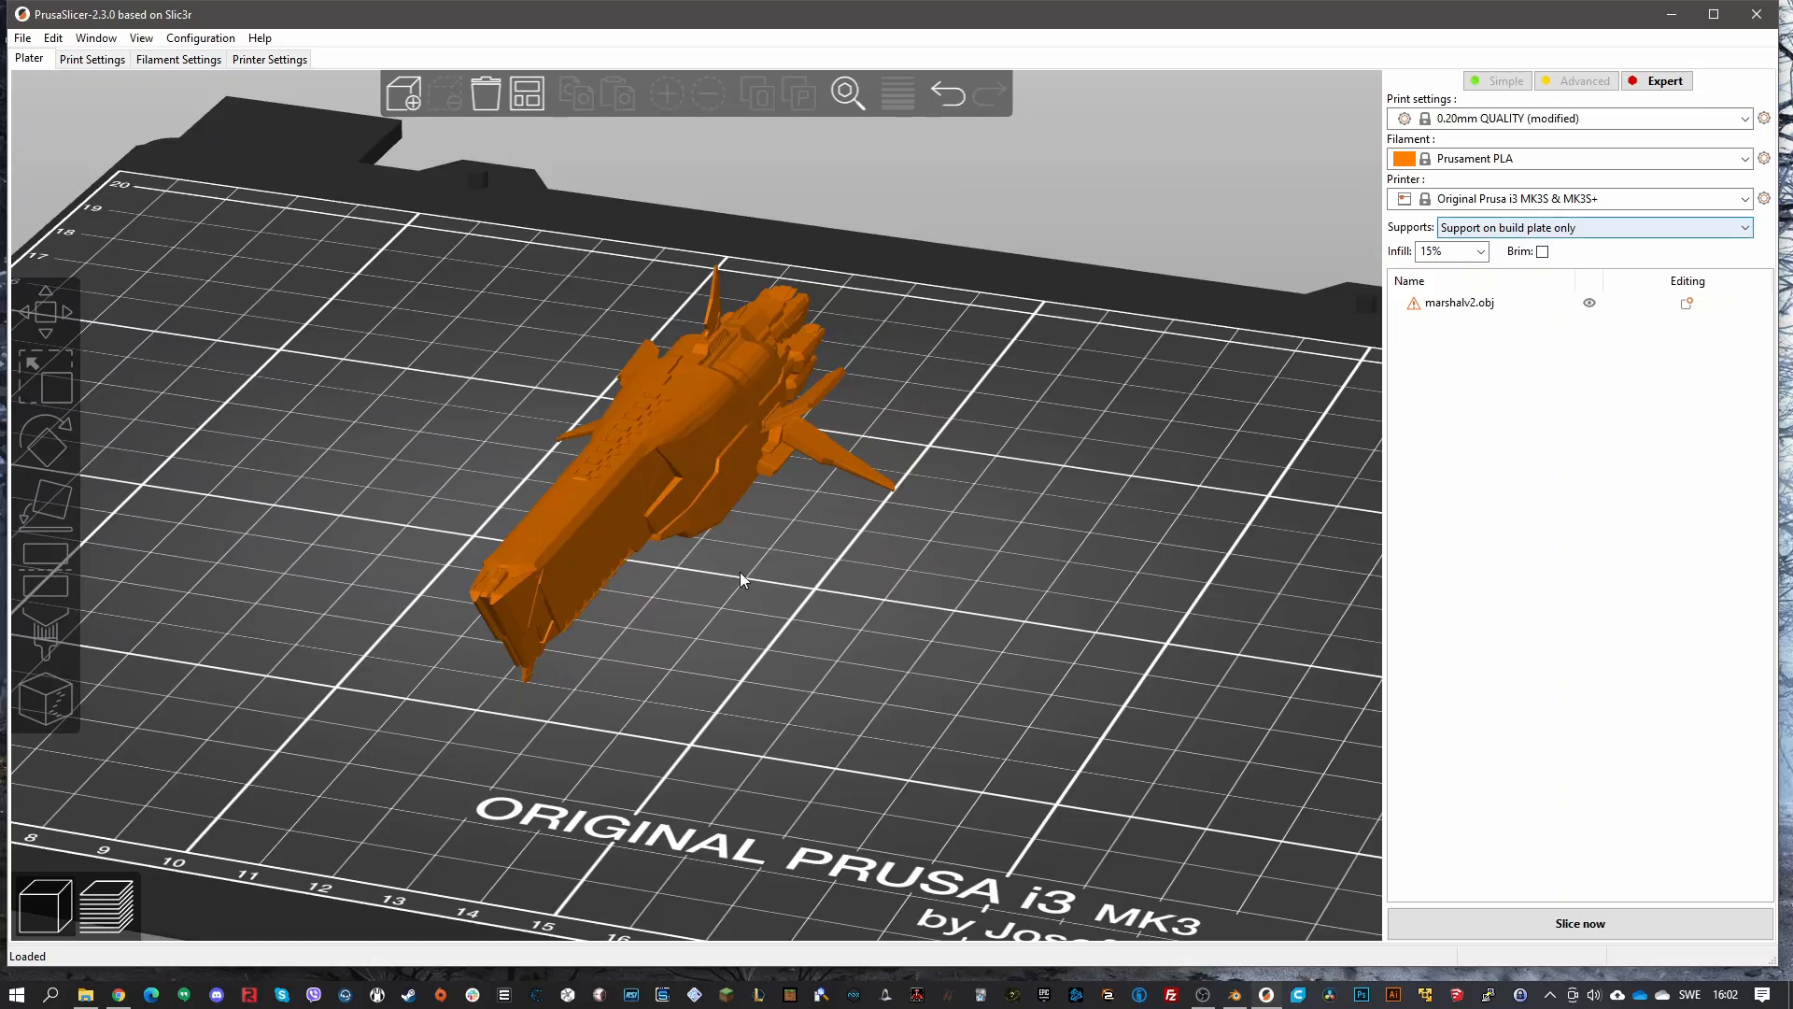
left_click_drag(740, 572, 787, 558)
left_click_drag(575, 573, 768, 586)
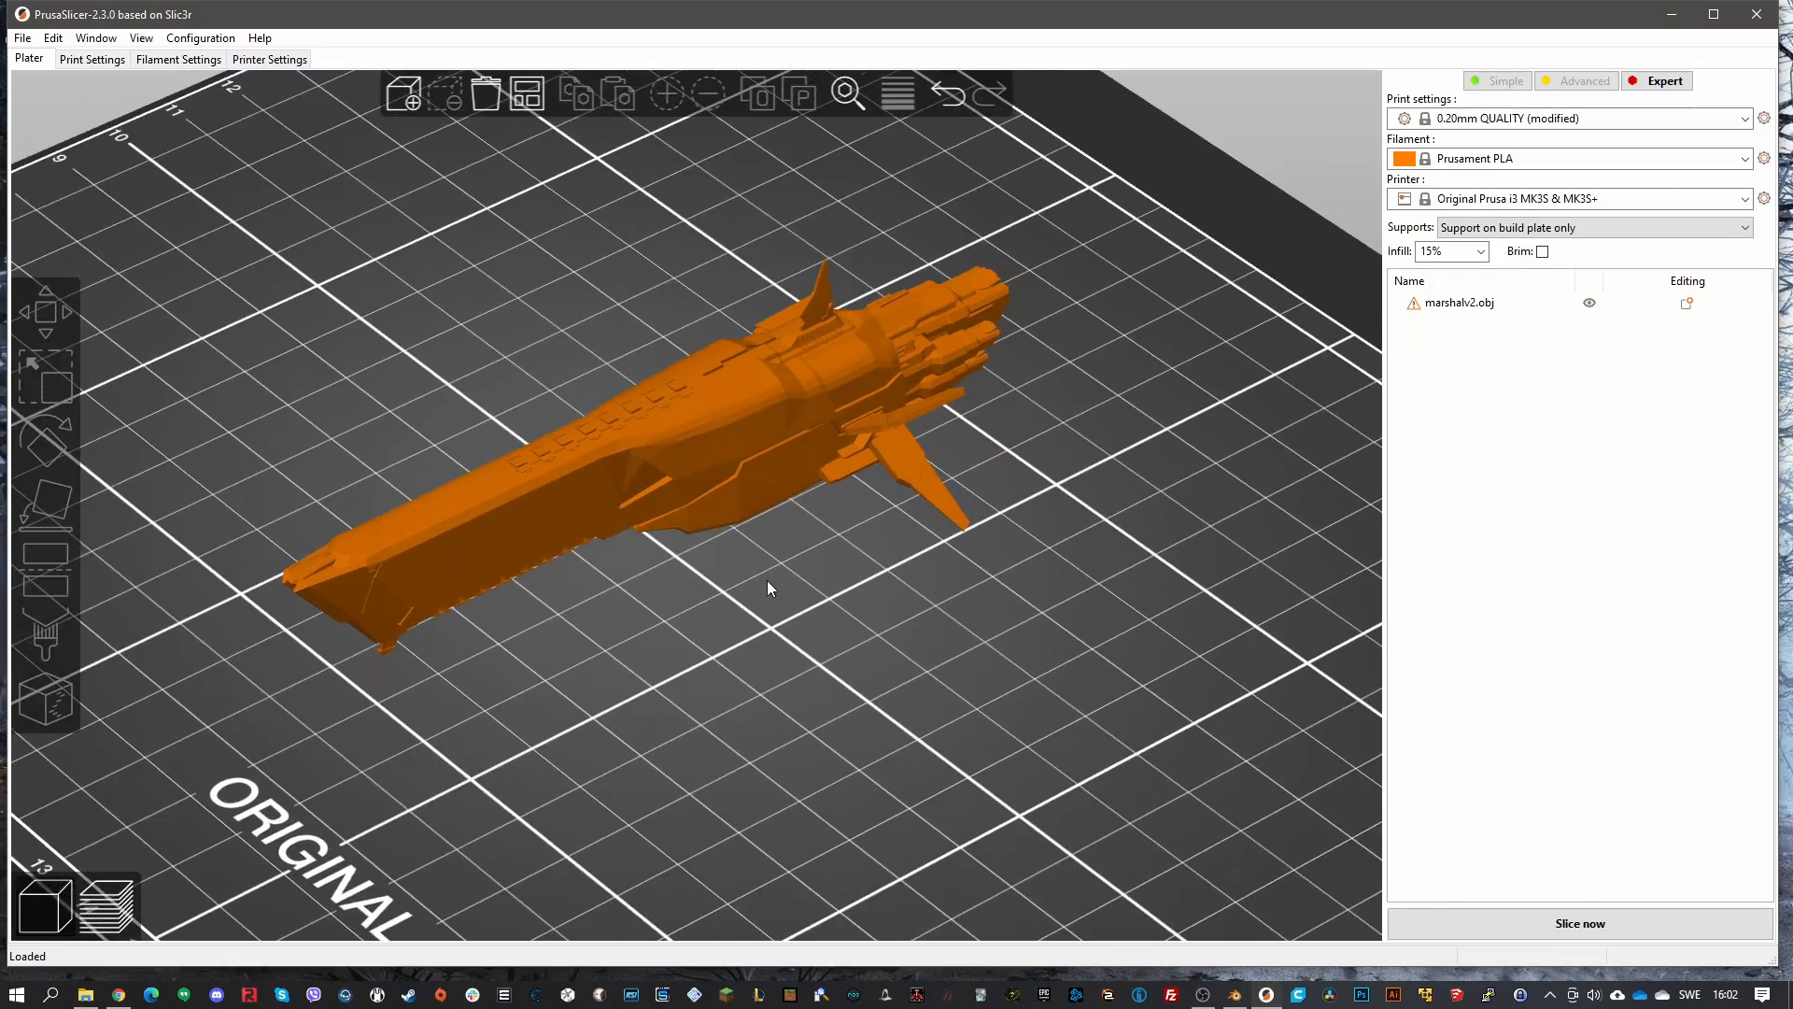
scroll(767, 584, "up", 5)
right_click_drag(906, 591, 479, 726)
left_click_drag(732, 680, 766, 639)
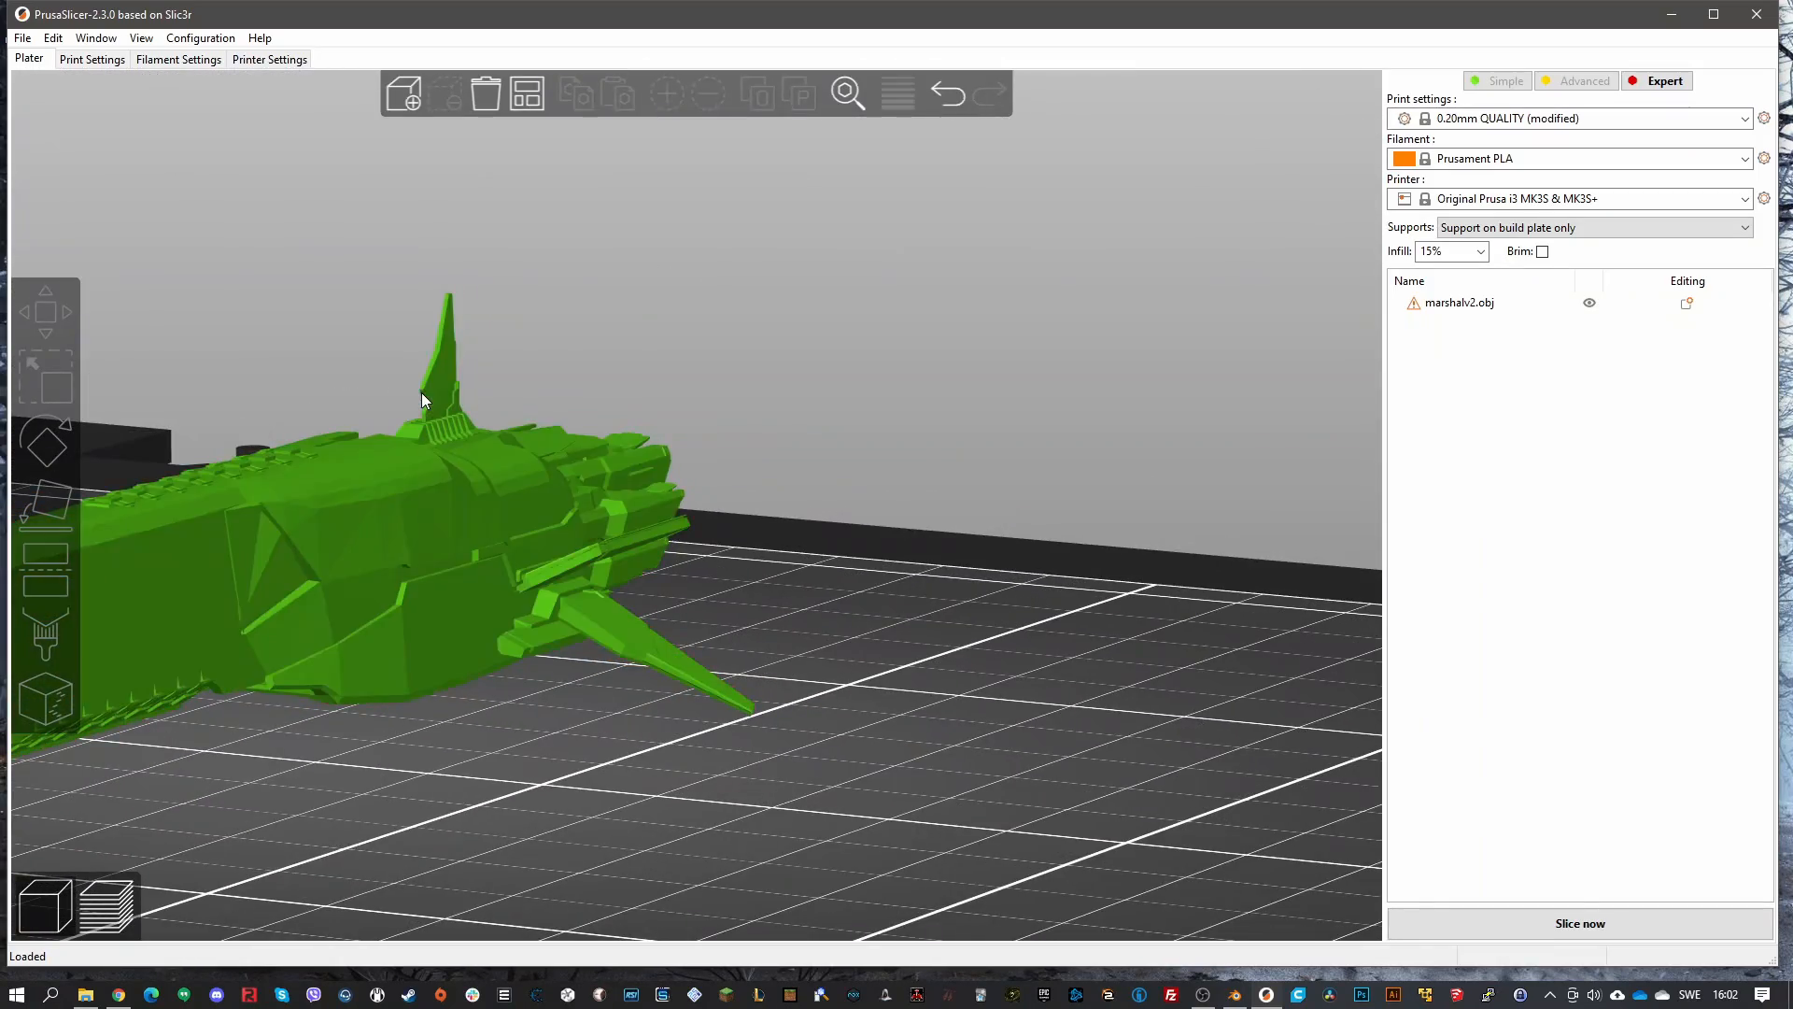
left_click_drag(422, 392, 661, 290)
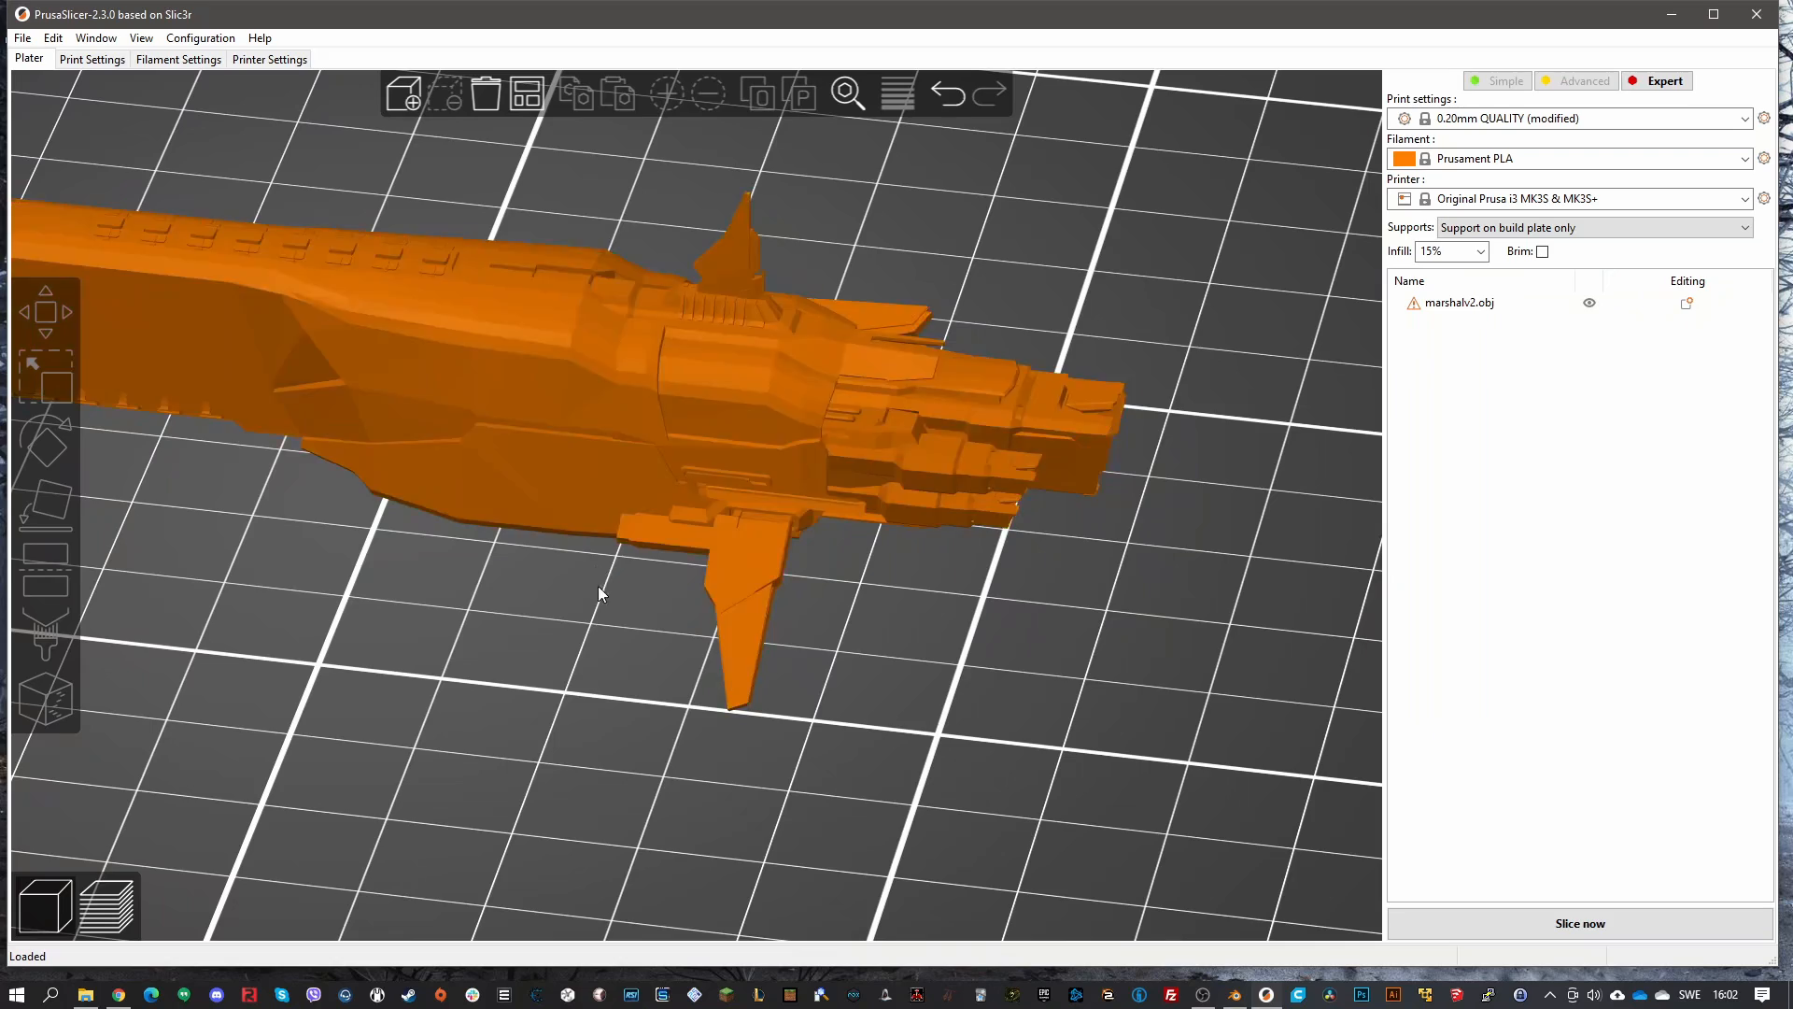
Select the ship and change its supports to Everywhere
left_click_drag(597, 585, 1016, 746)
right_click_drag(1017, 746, 1061, 760)
left_click(1505, 231)
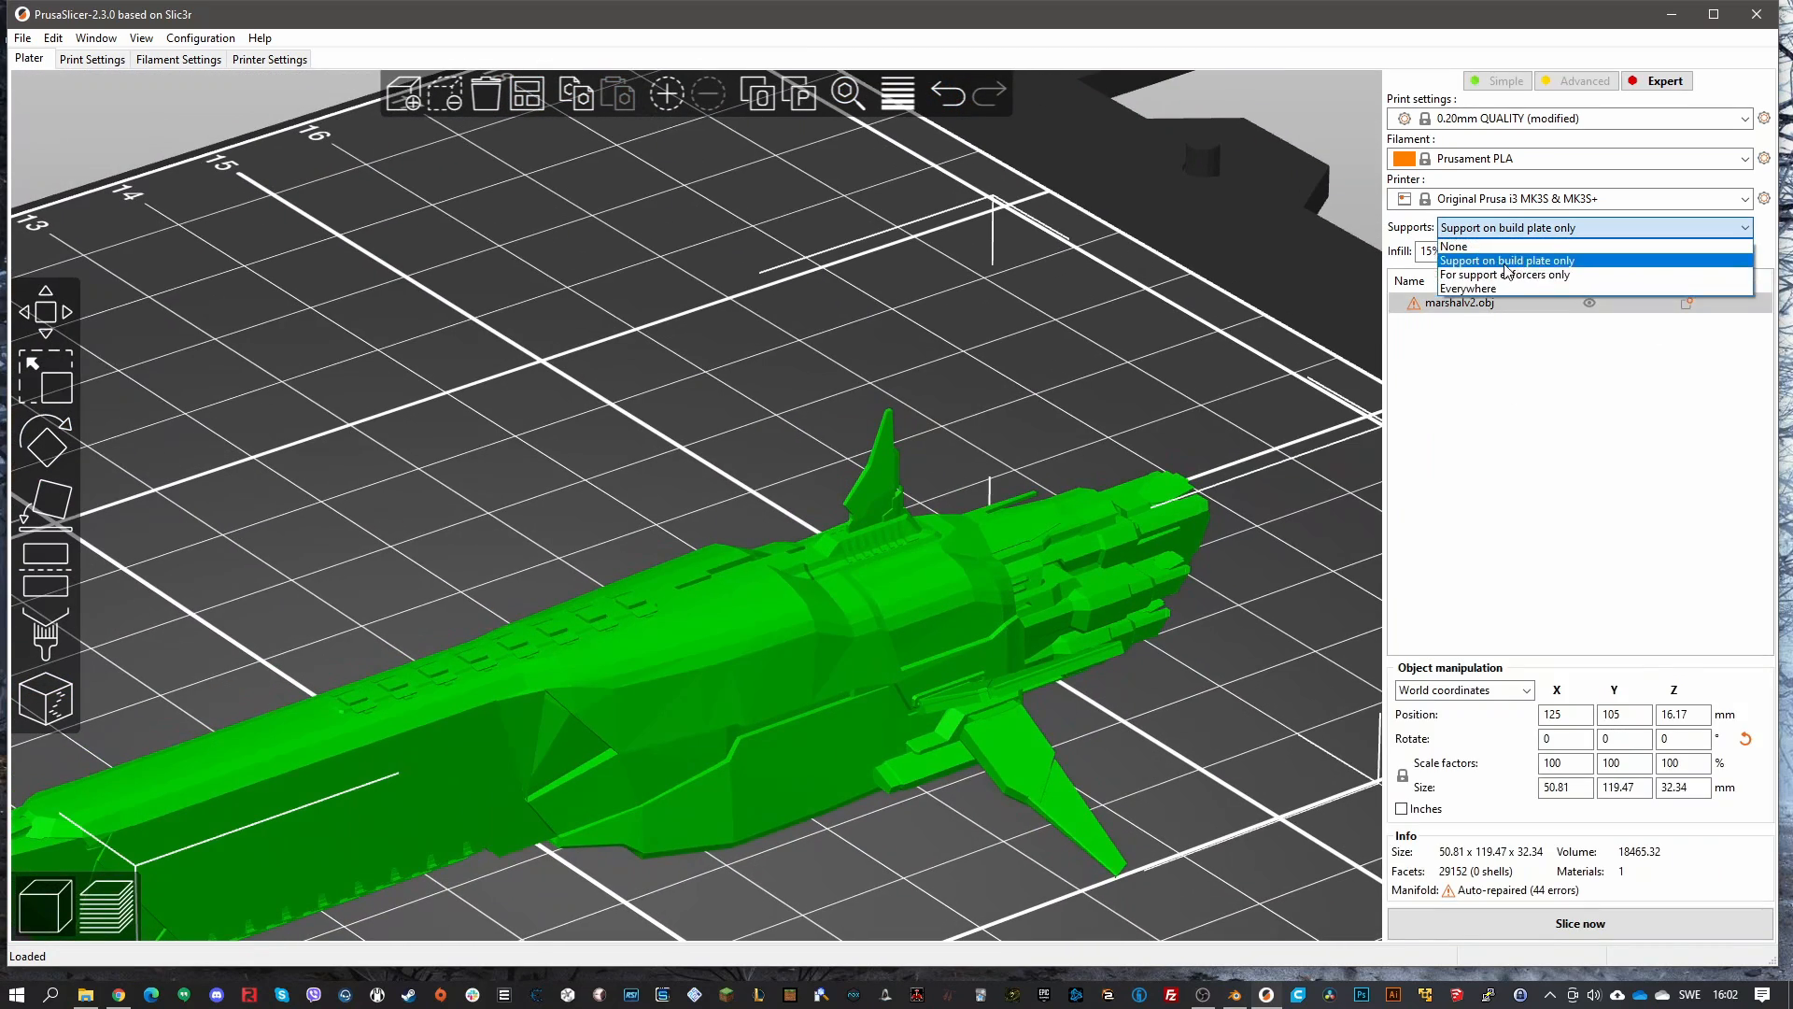
left_click(1485, 286)
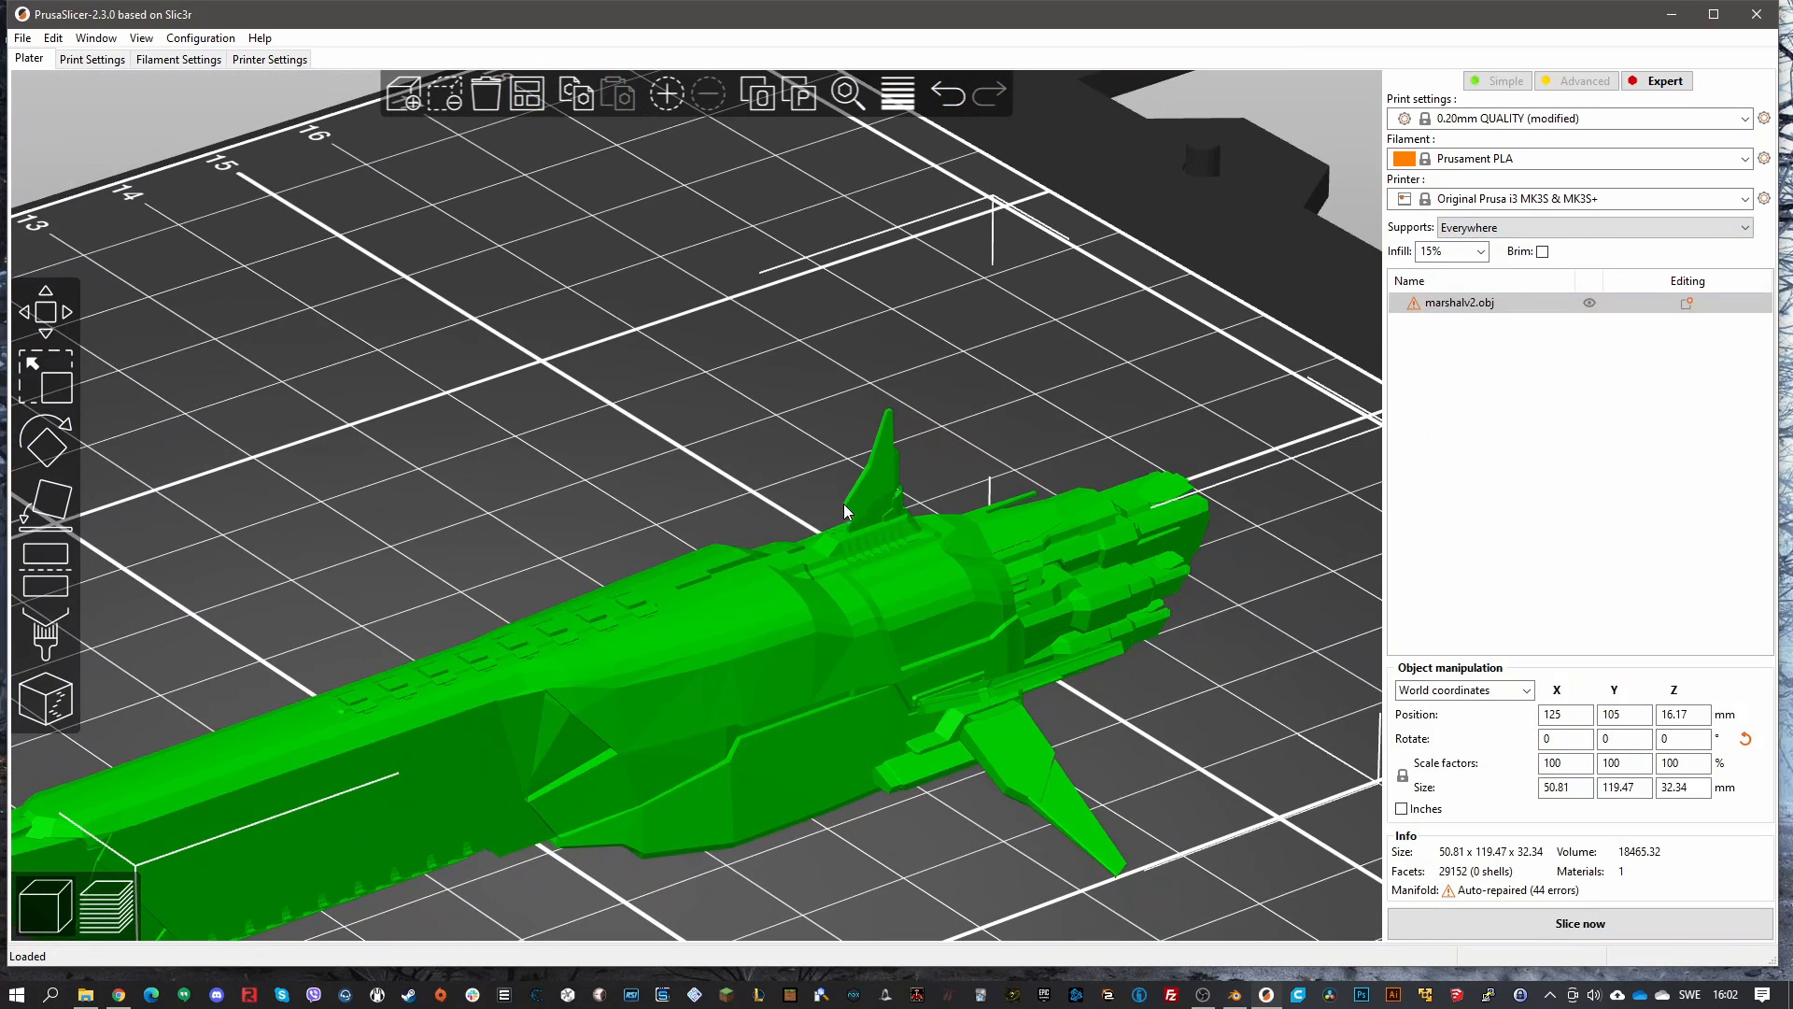
Set the supports to Support on build plate only after checking the base of the dorsal fin
scroll(844, 499, "up", 10)
right_click_drag(903, 465, 549, 276)
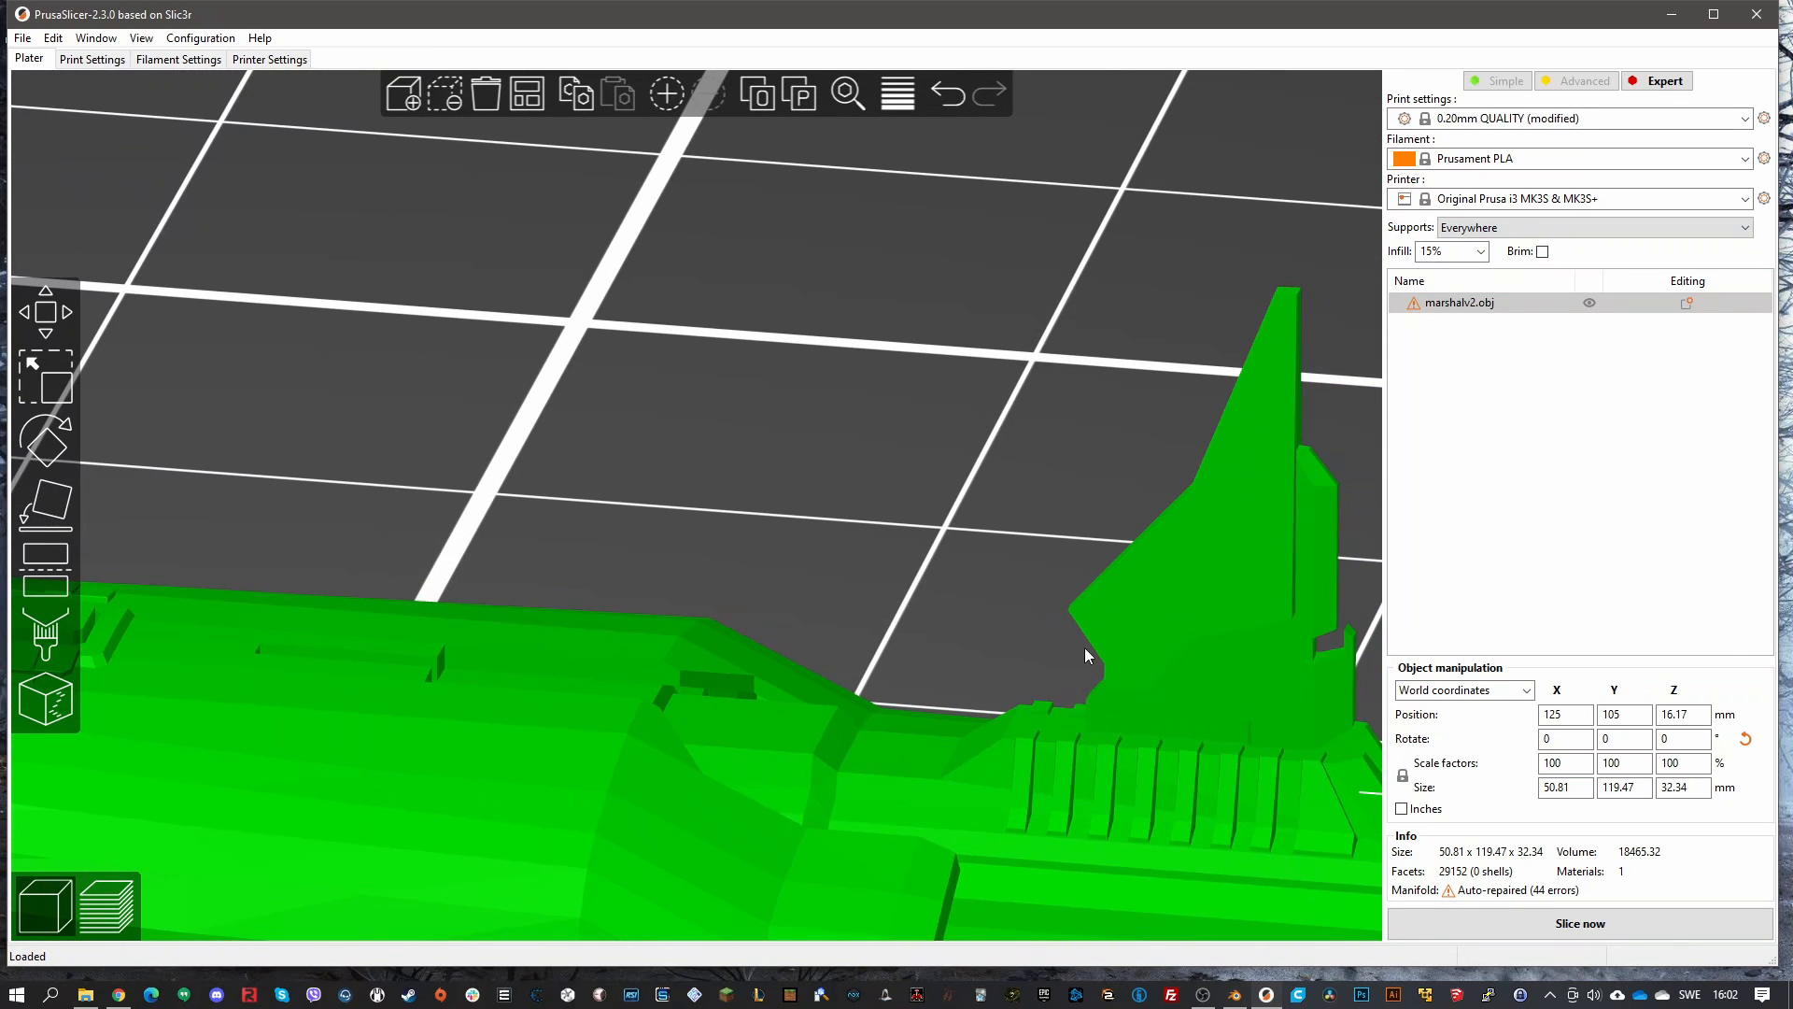
left_click_drag(1095, 647, 957, 480)
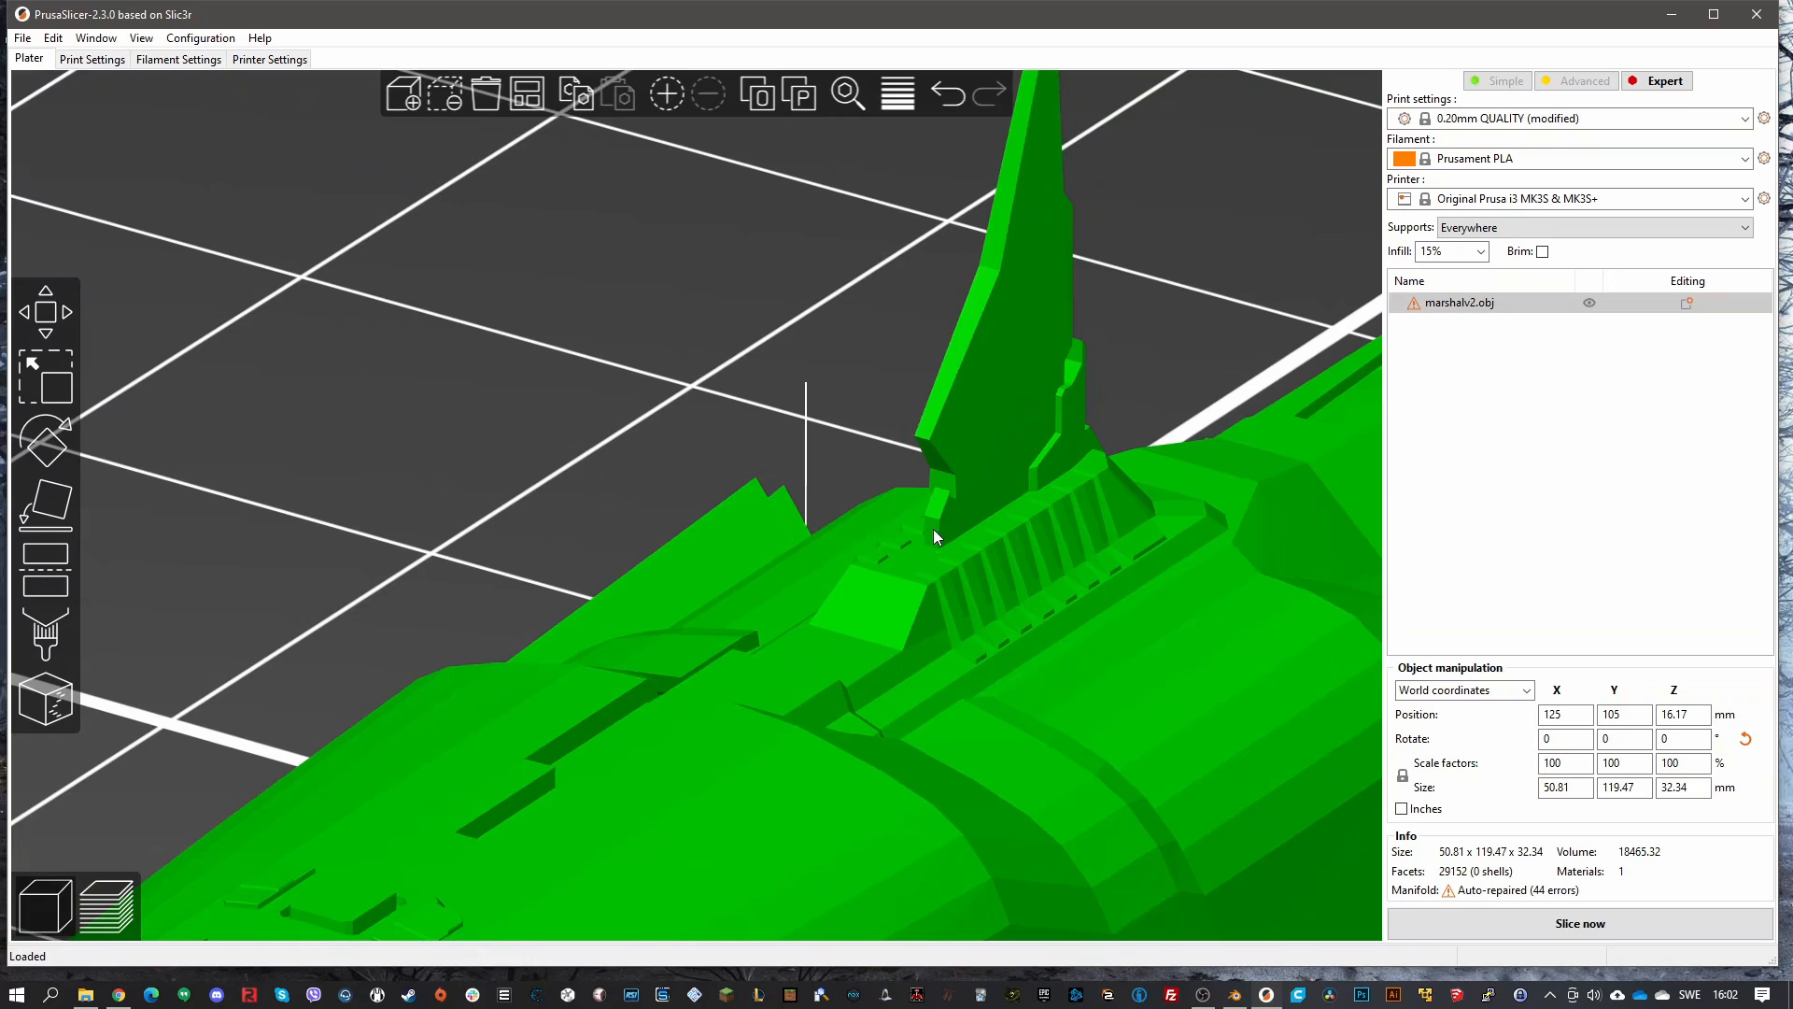
left_click(1447, 234)
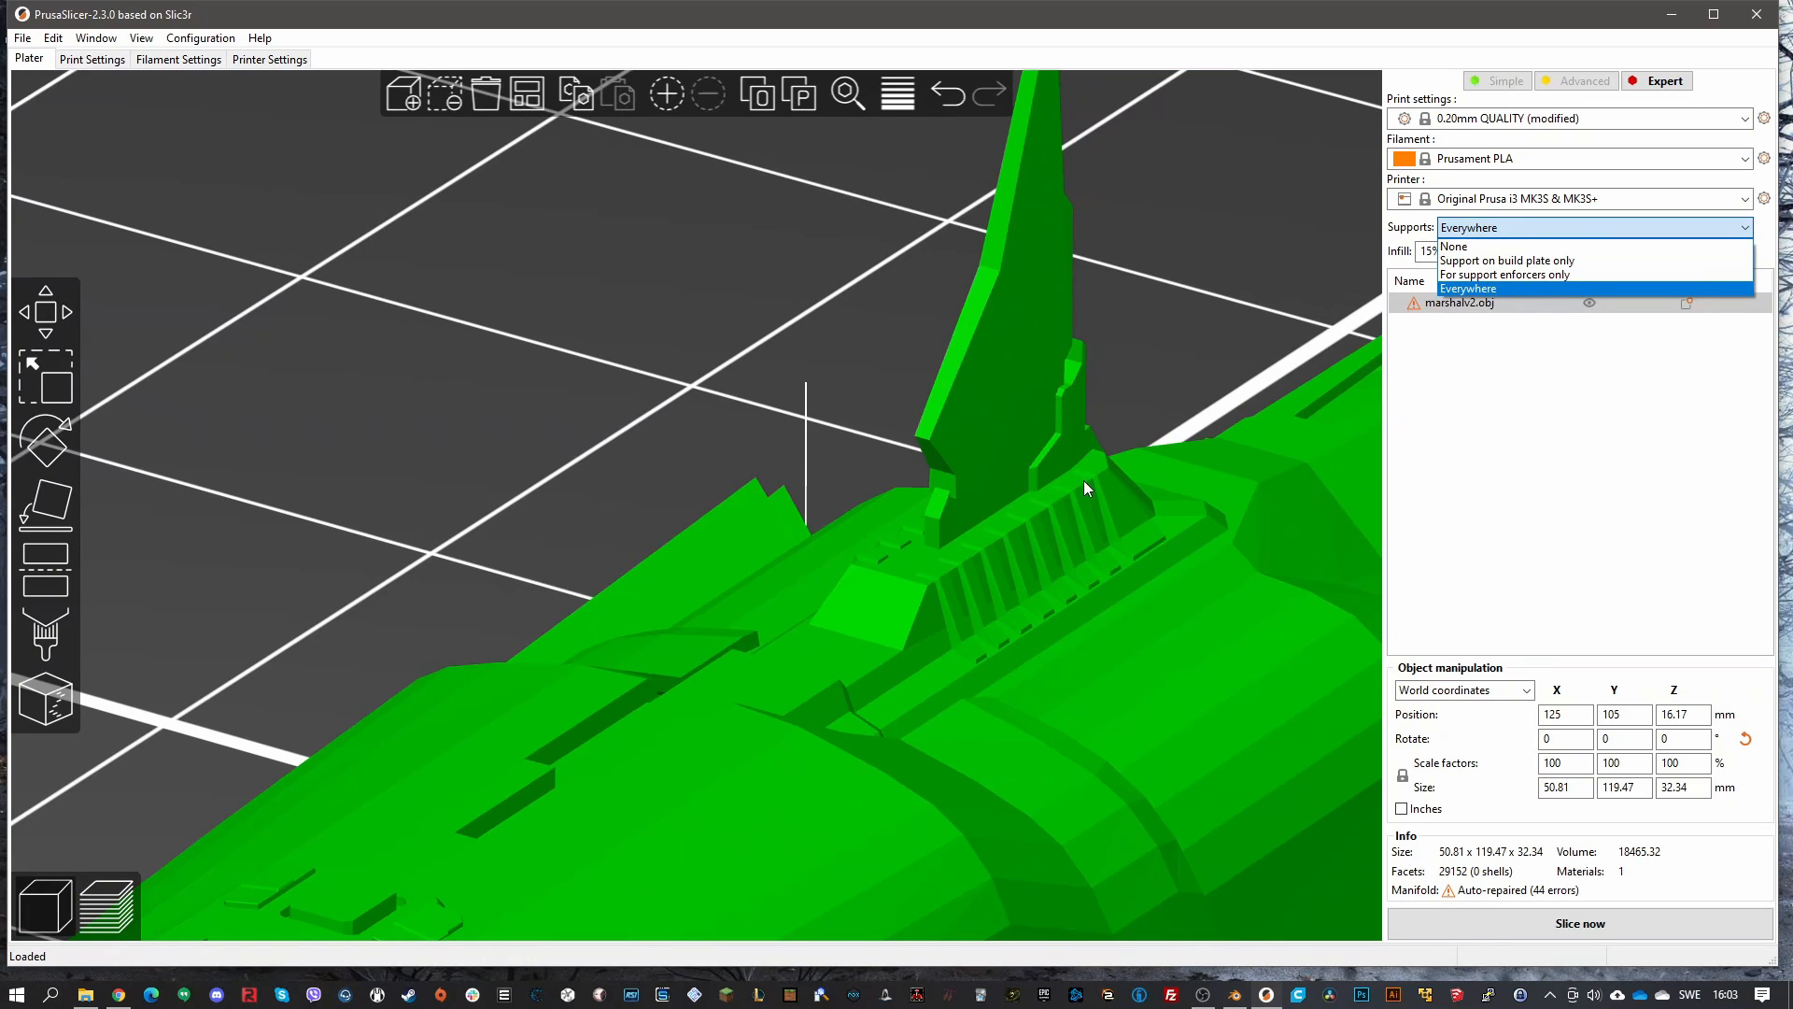
left_click(1483, 266)
scroll(992, 799, "up", 5)
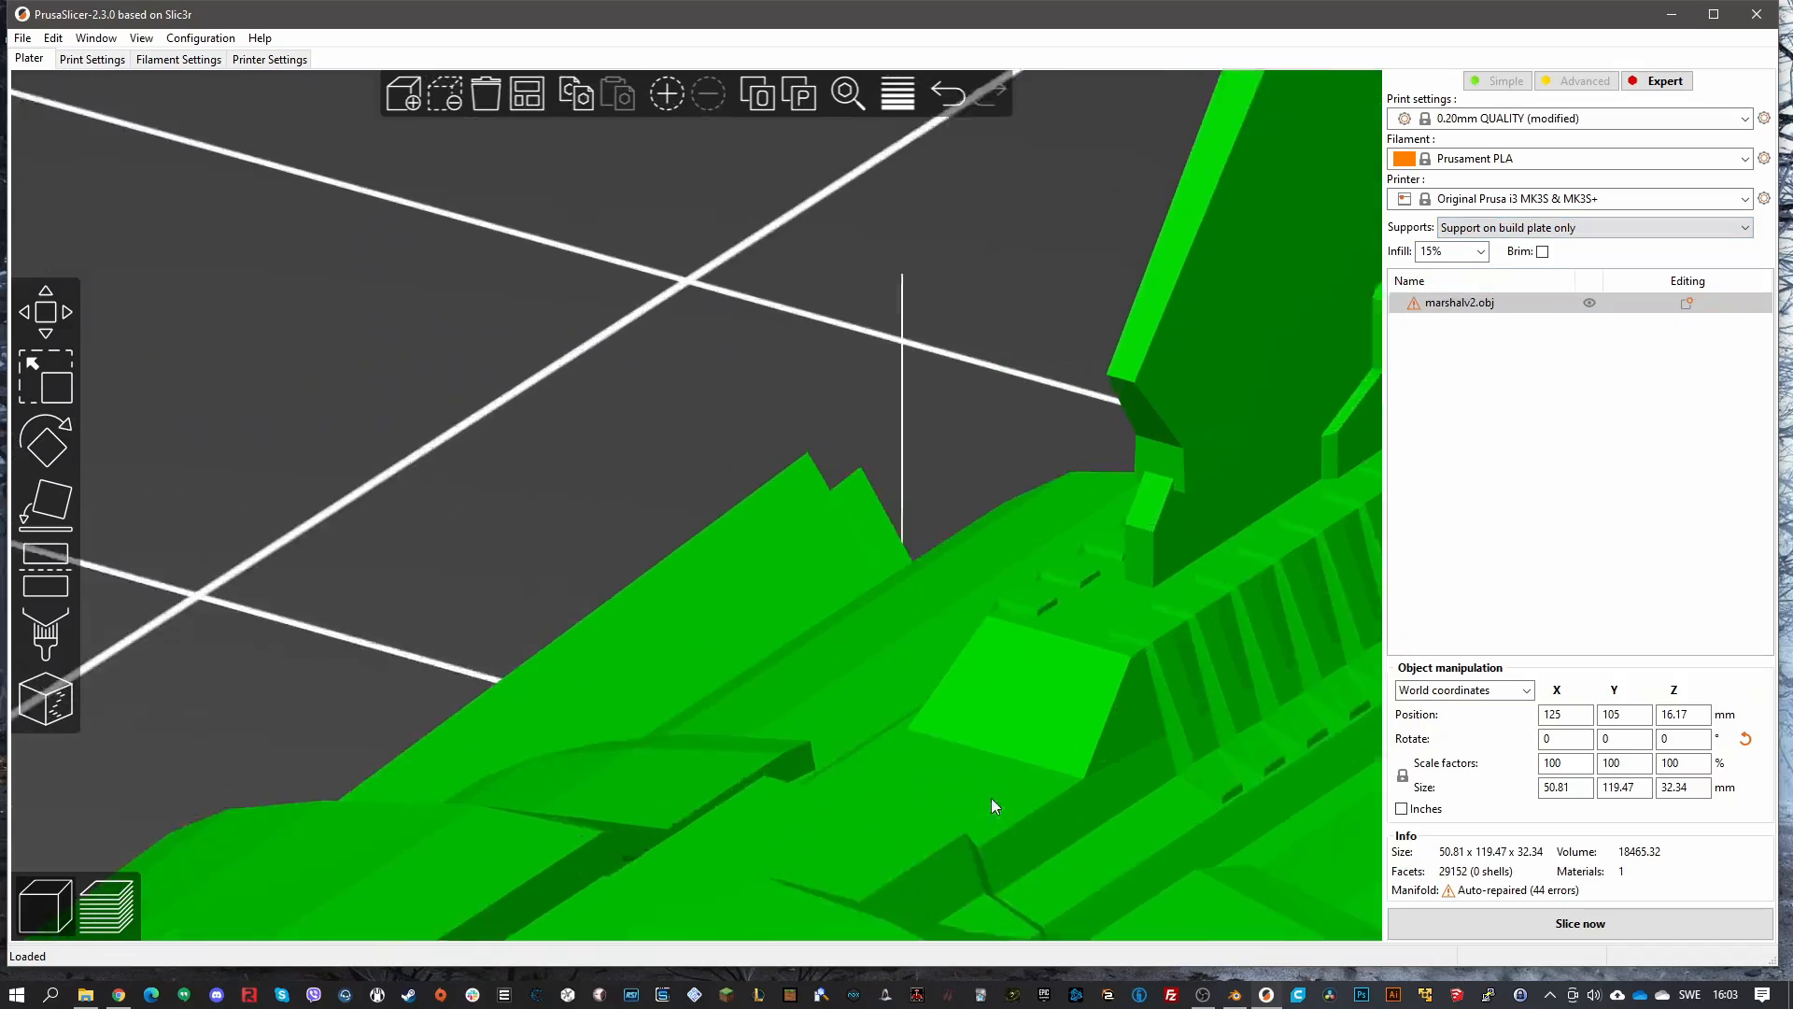
Try scaling the ship to about 25% along its length, and undo the change
scroll(990, 797, "down", 15)
left_click_drag(766, 566, 1363, 448)
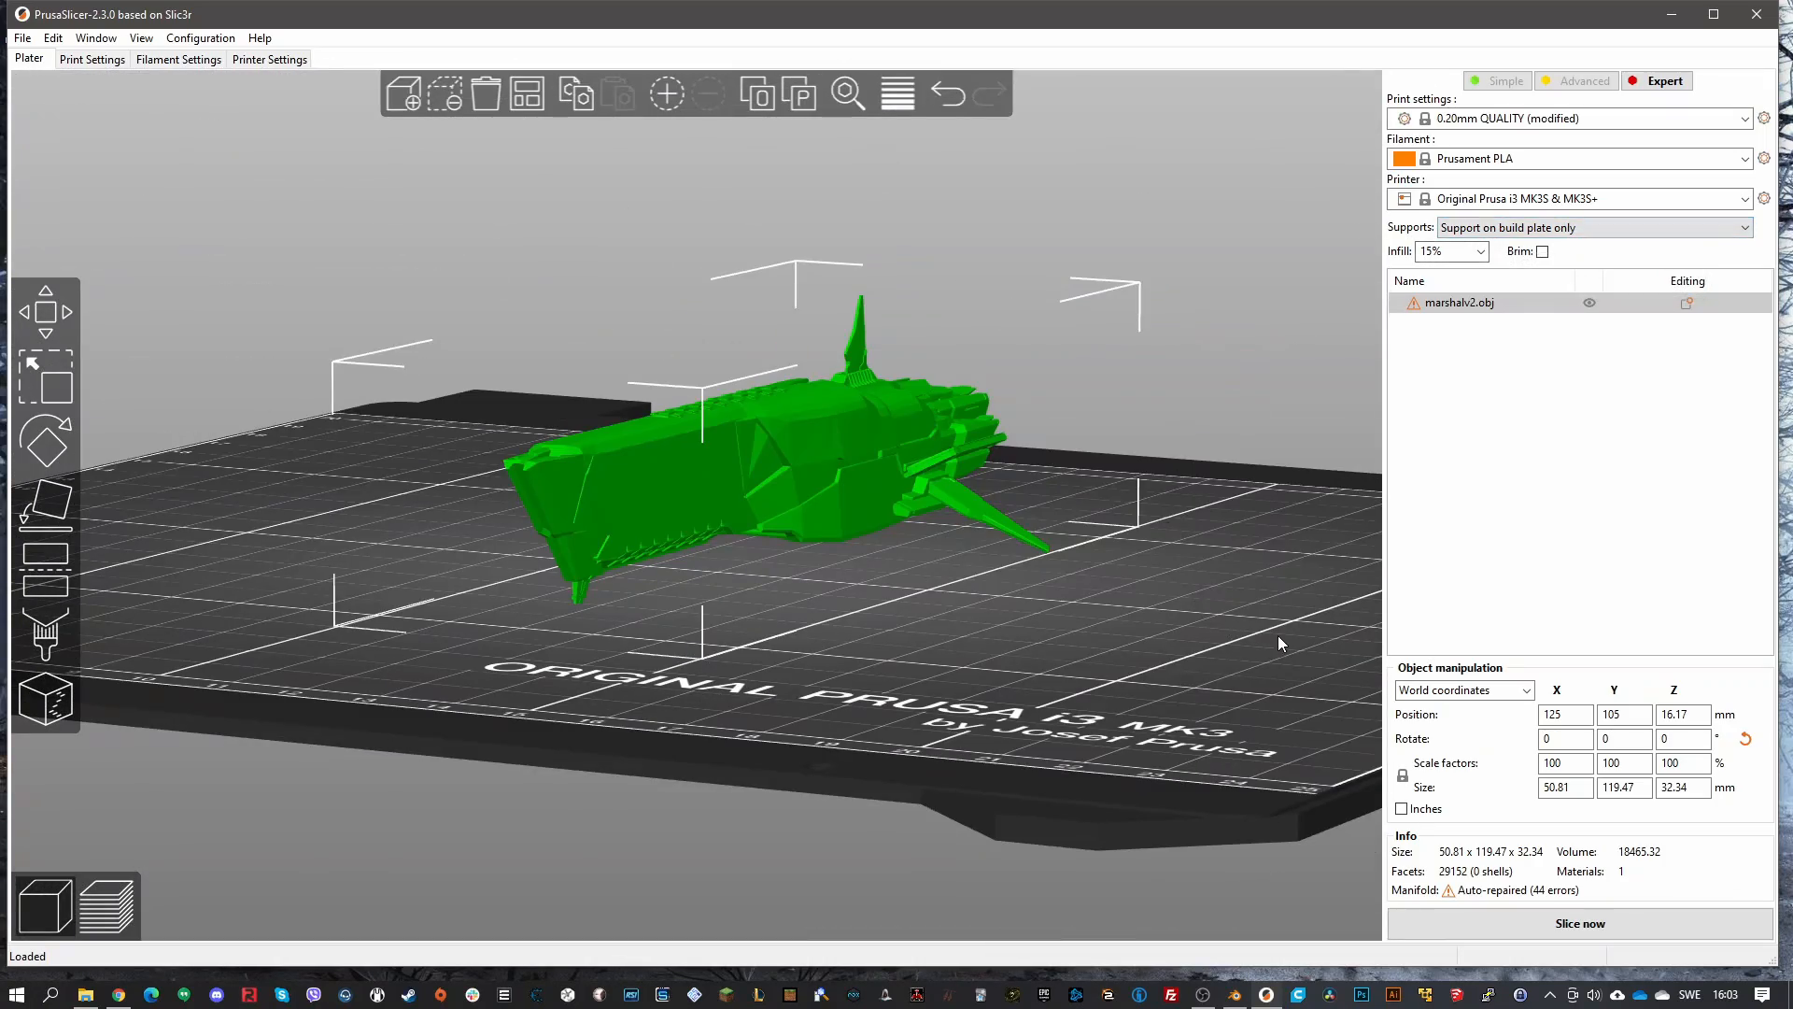
left_click_drag(1160, 570, 1393, 688)
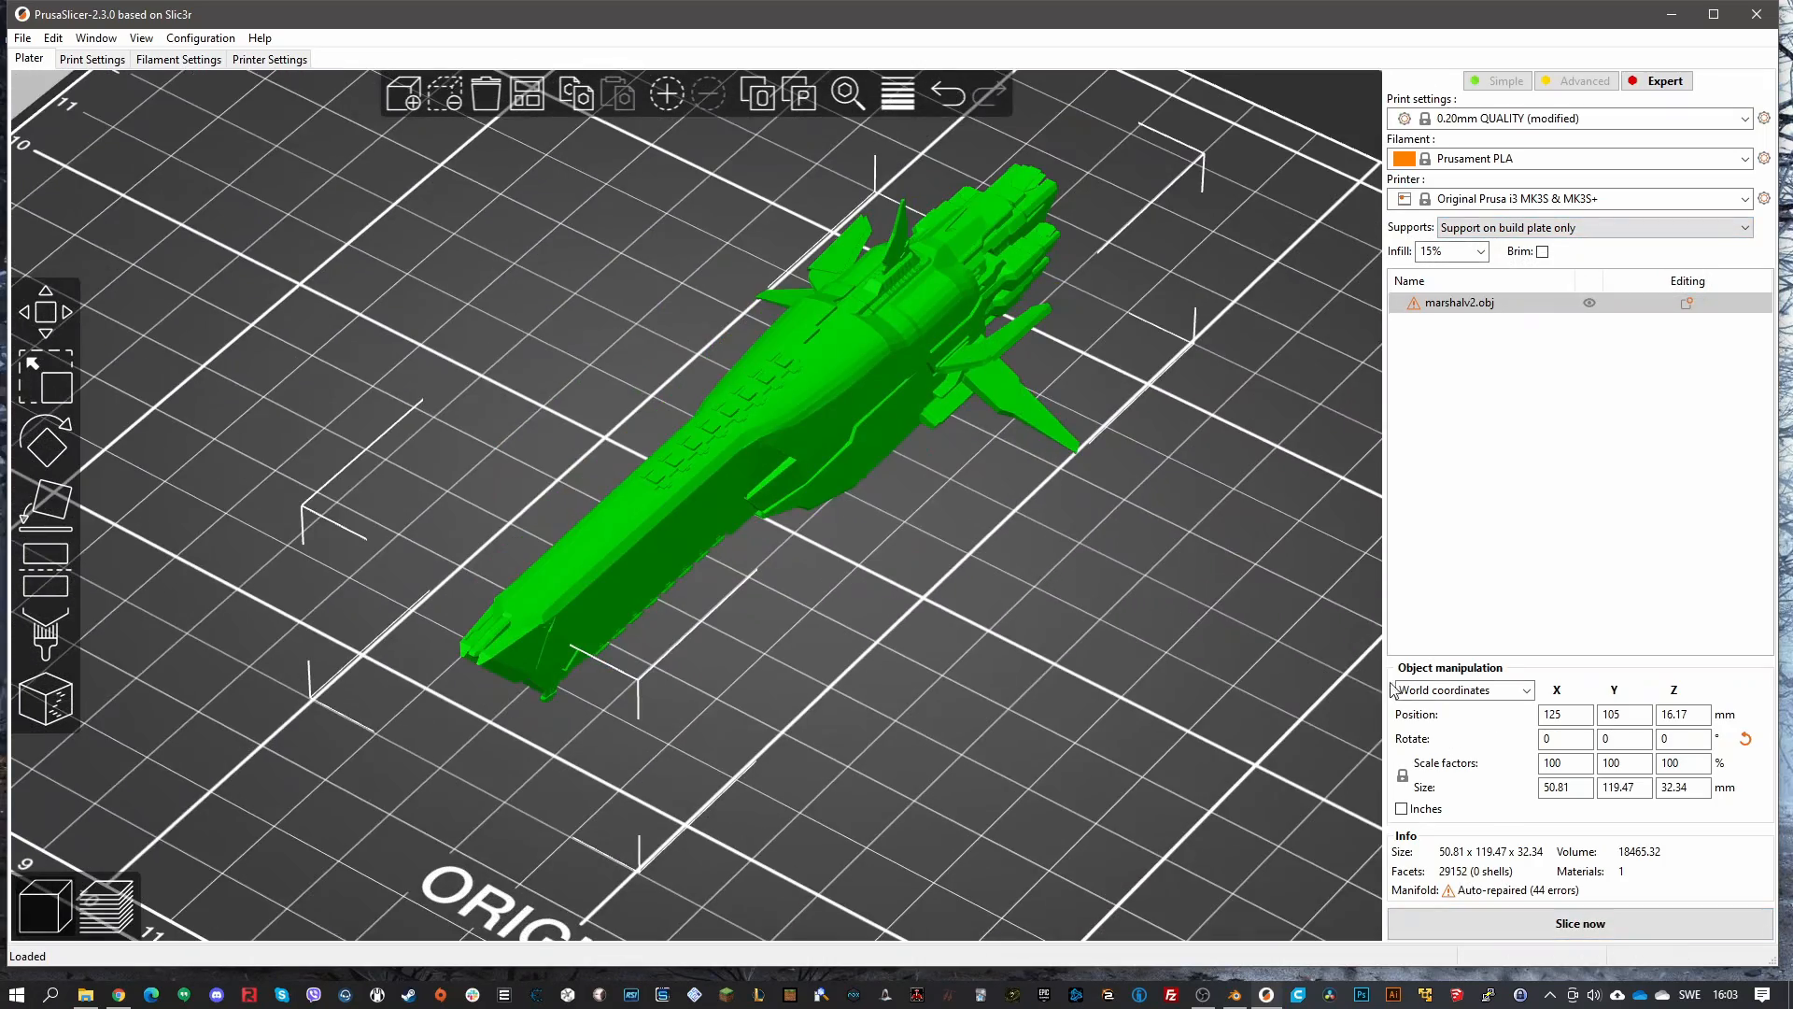
left_click(51, 381)
scroll(364, 486, "down", 3)
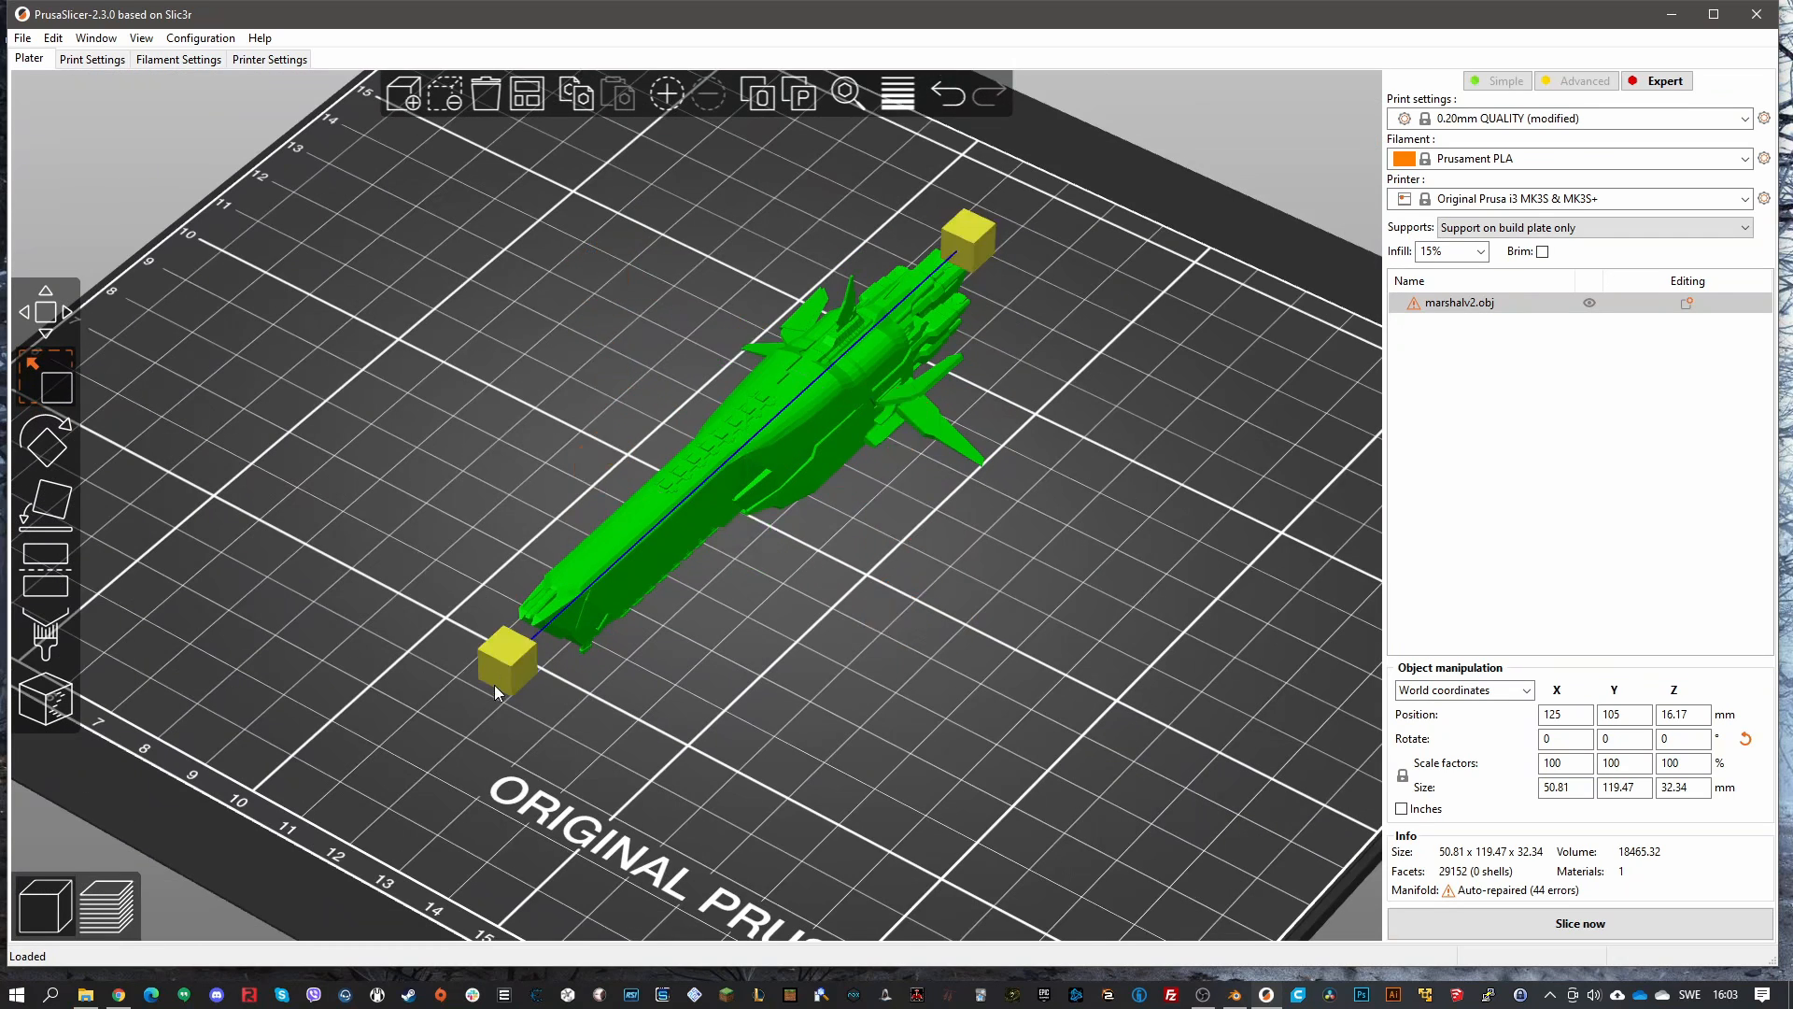
left_click_drag(495, 685, 777, 390)
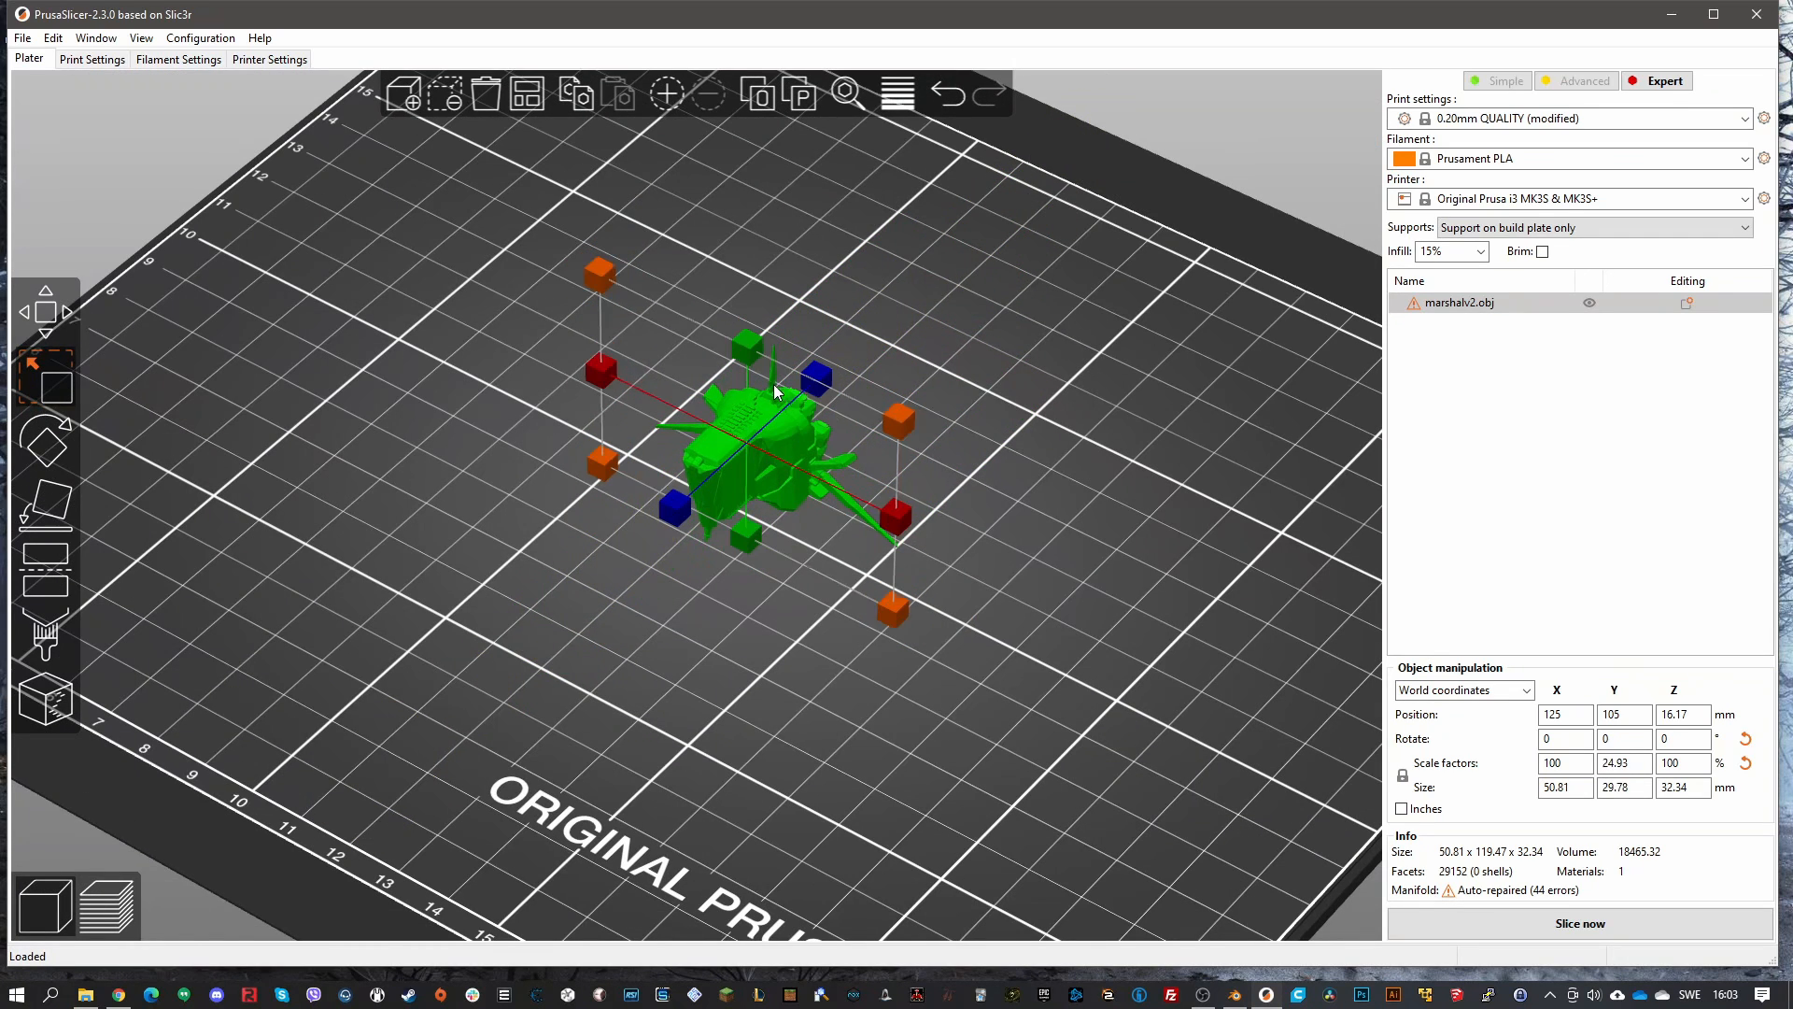
key("ctrl+z")
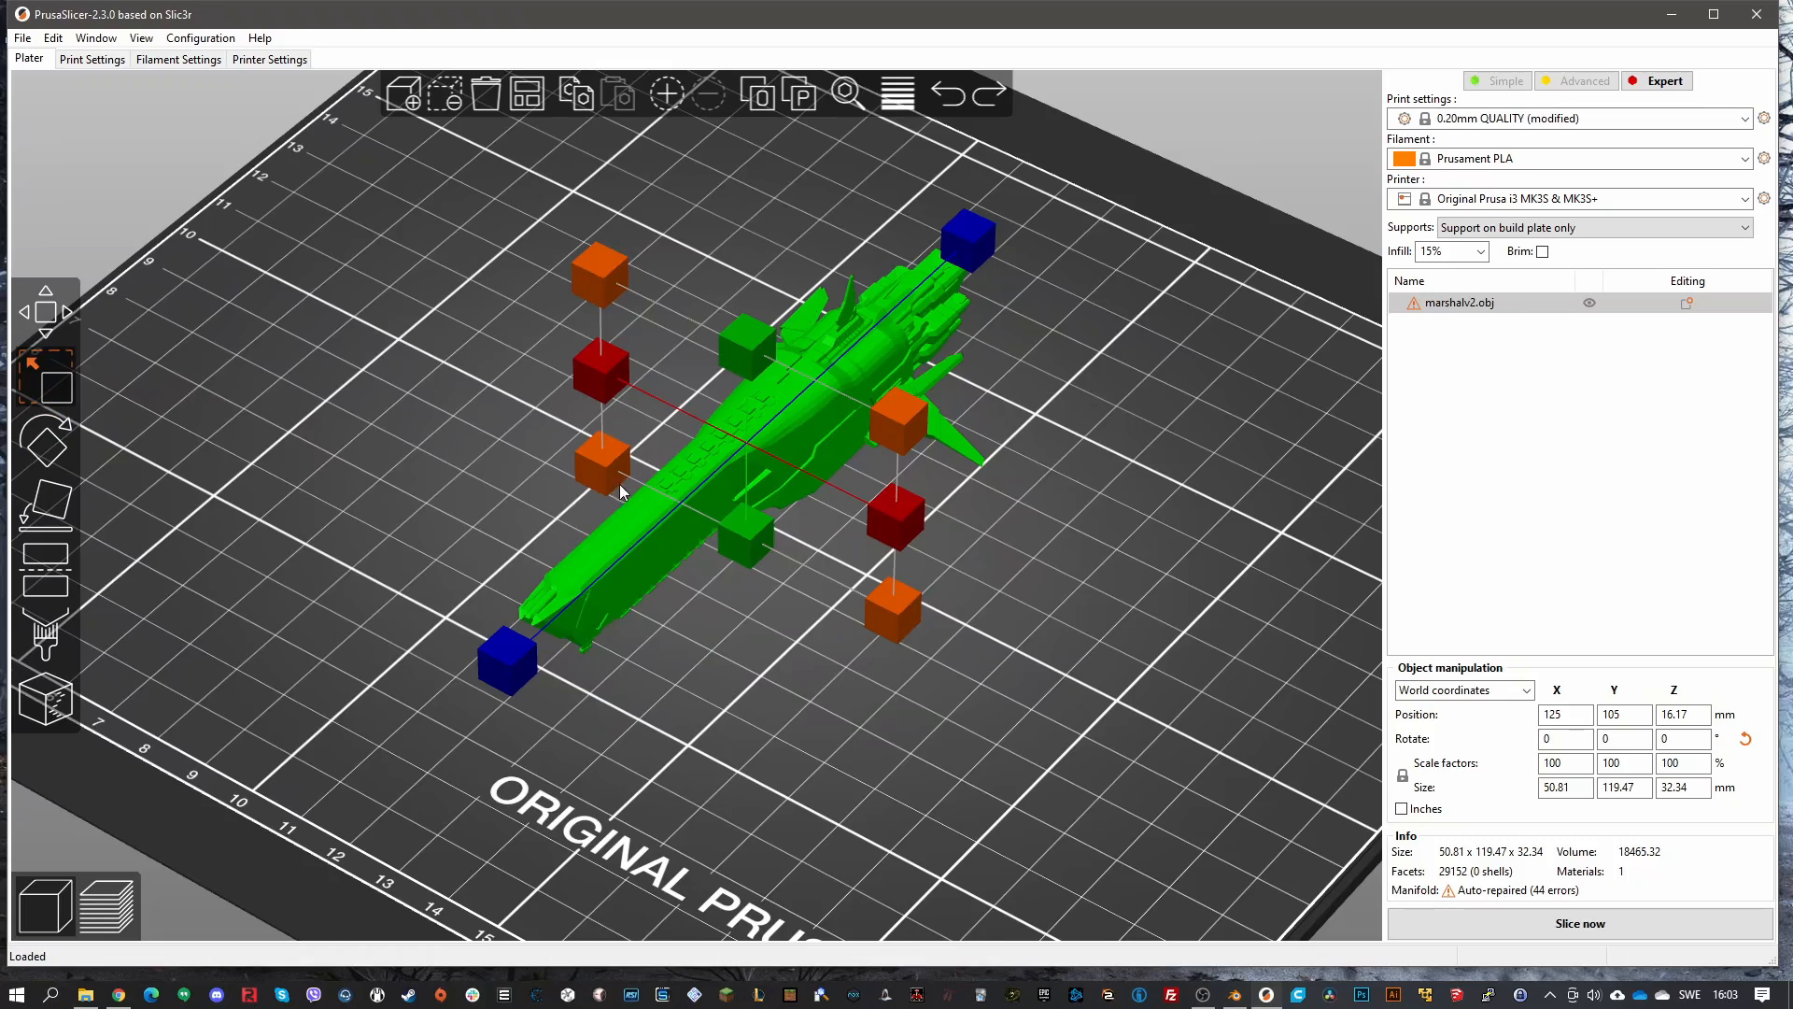
Deselect the ship, slice it, and inspect the generated supports around its hull, wings and dorsal fin
left_click_drag(620, 484, 868, 558)
left_click(864, 676)
left_click_drag(864, 676, 833, 642)
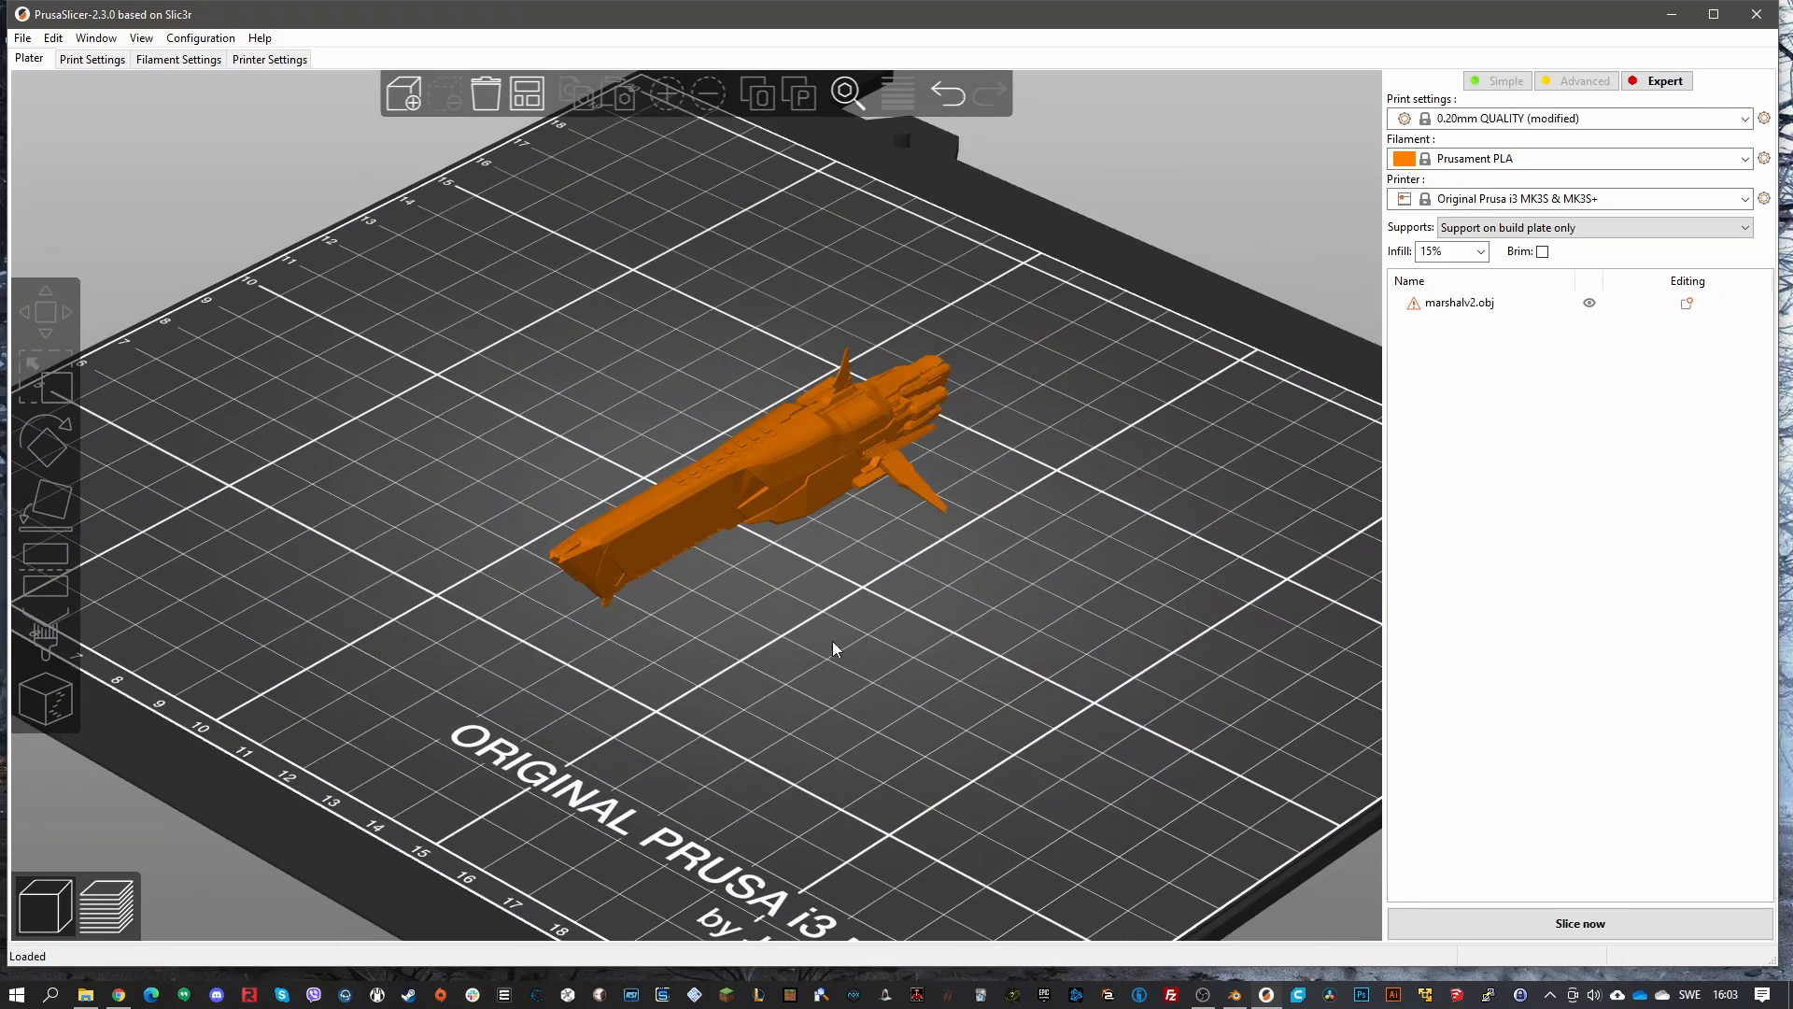
left_click(1535, 920)
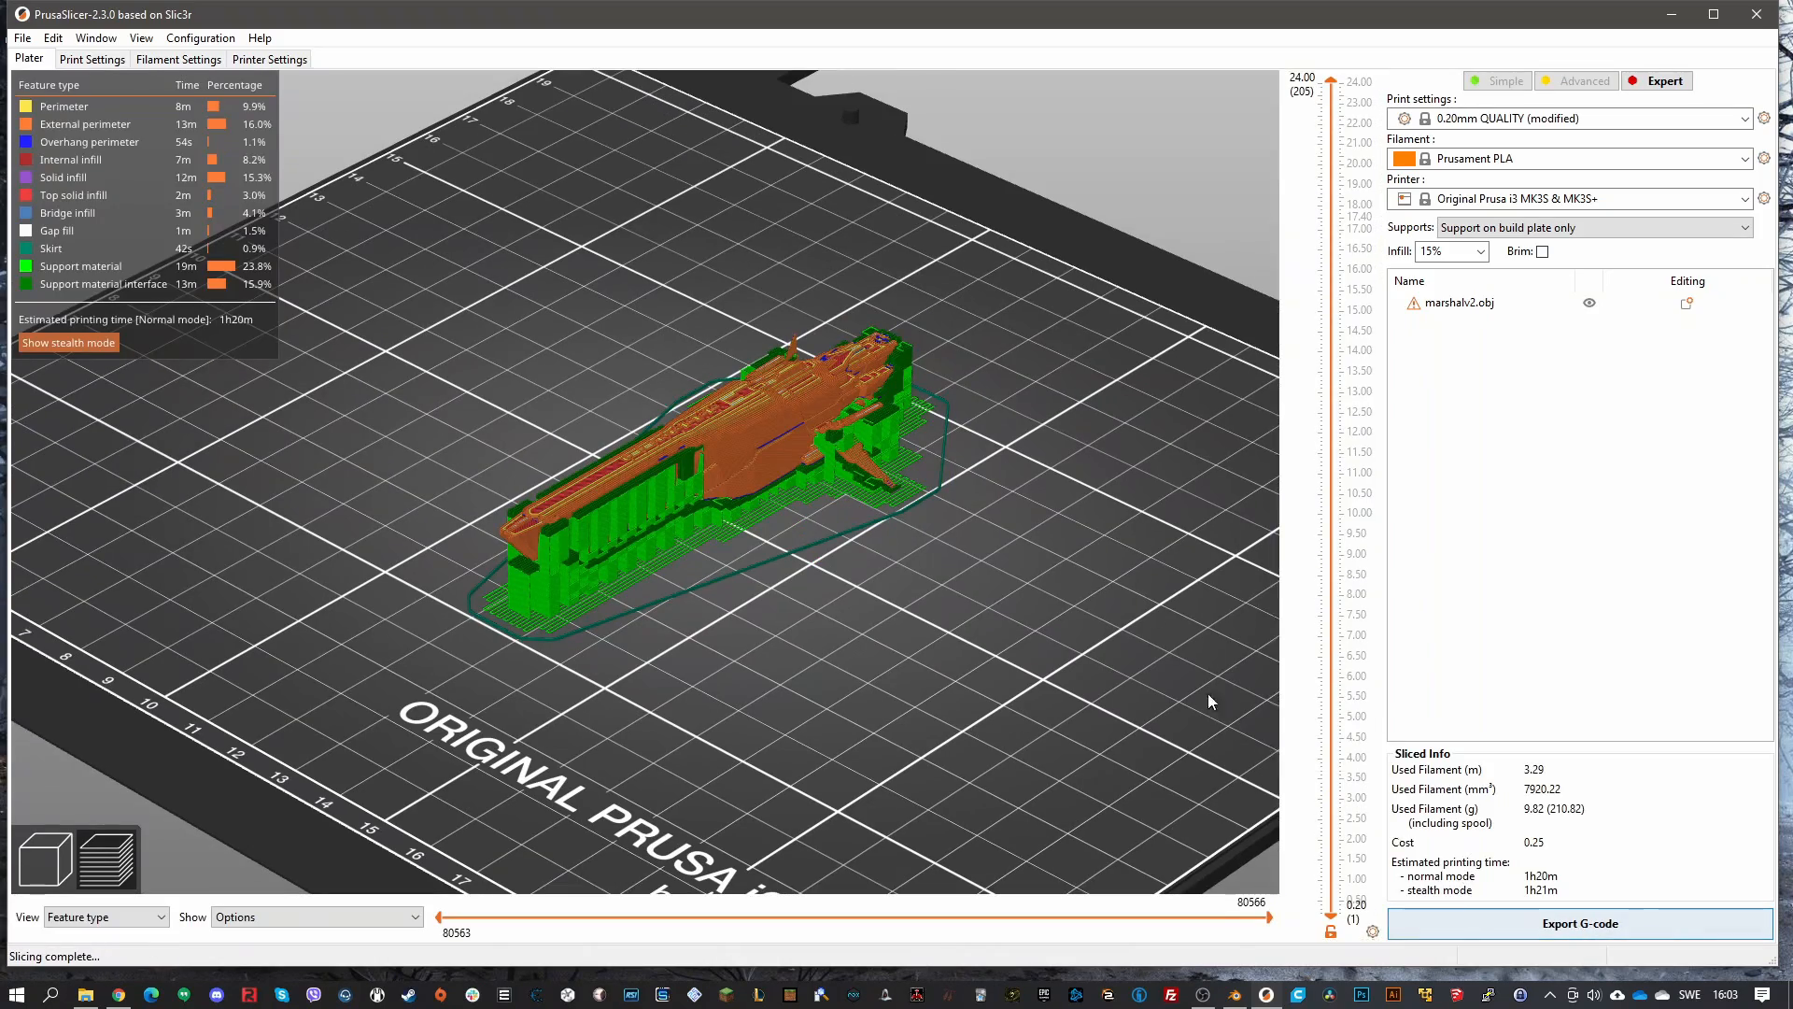
left_click_drag(1211, 701, 977, 513)
left_click_drag(792, 598, 819, 690)
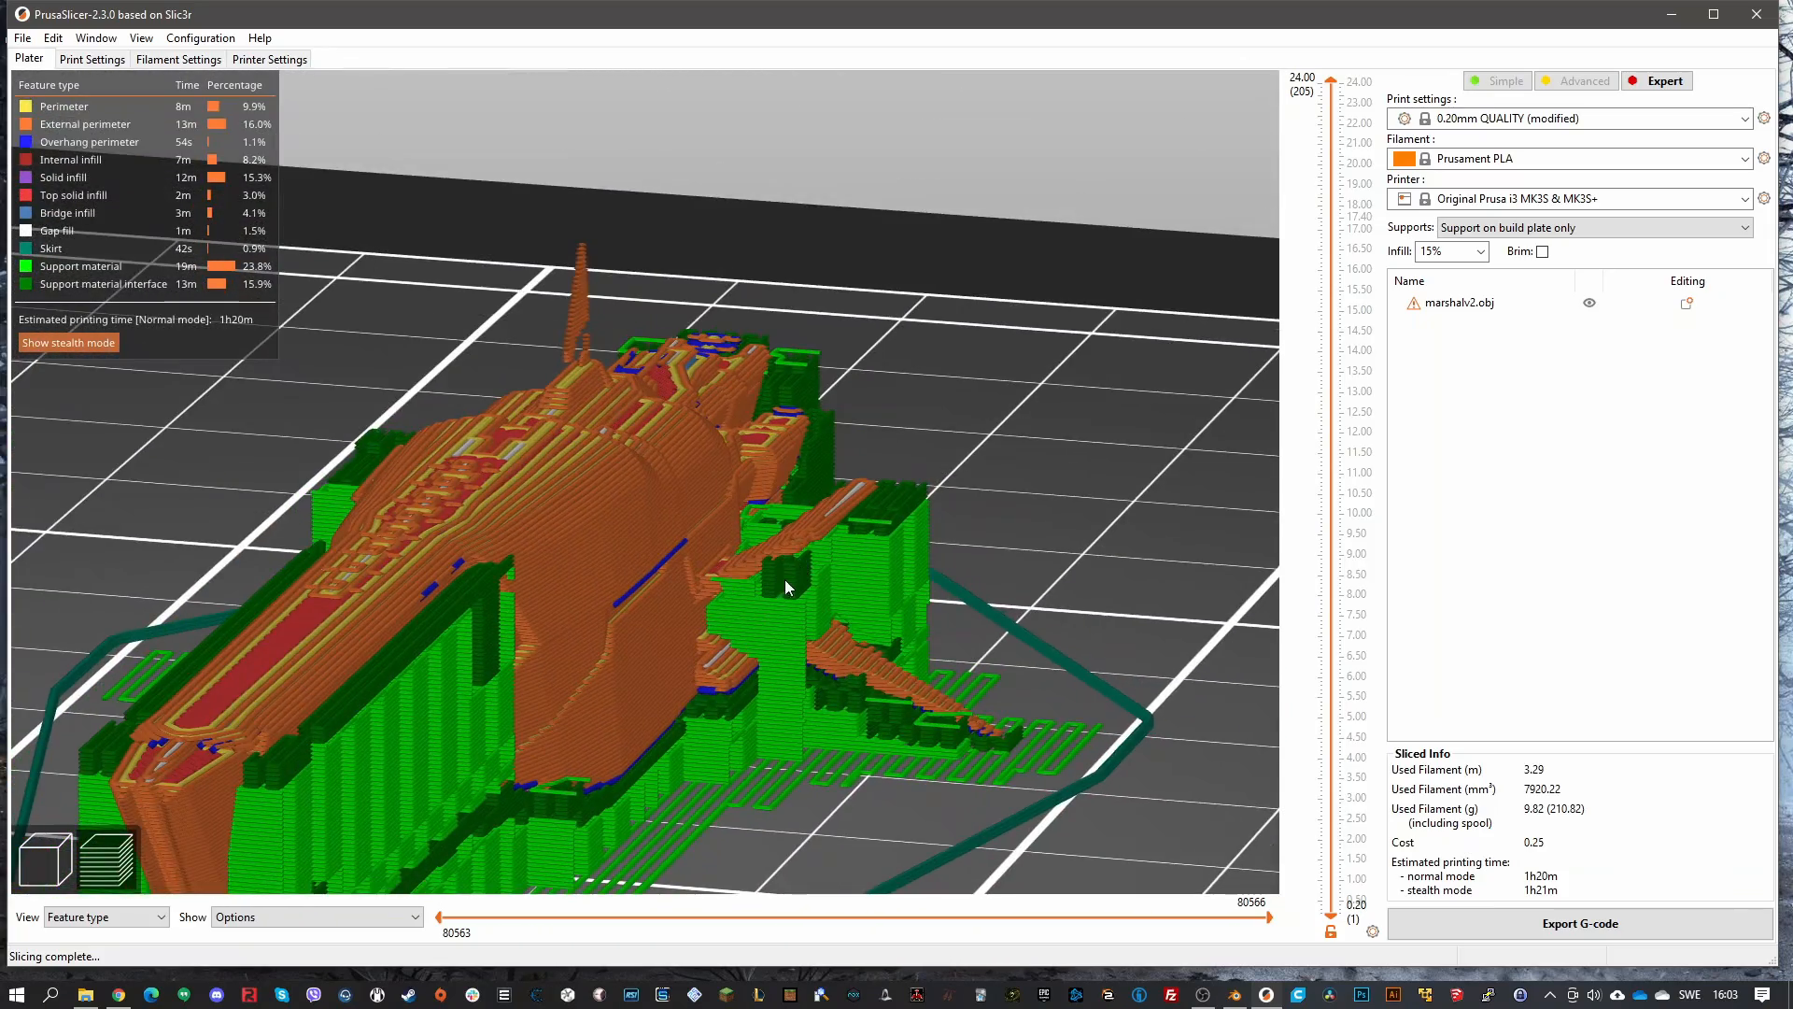
left_click_drag(827, 574, 843, 703)
scroll(719, 748, "down", 15)
scroll(806, 726, "up", 5)
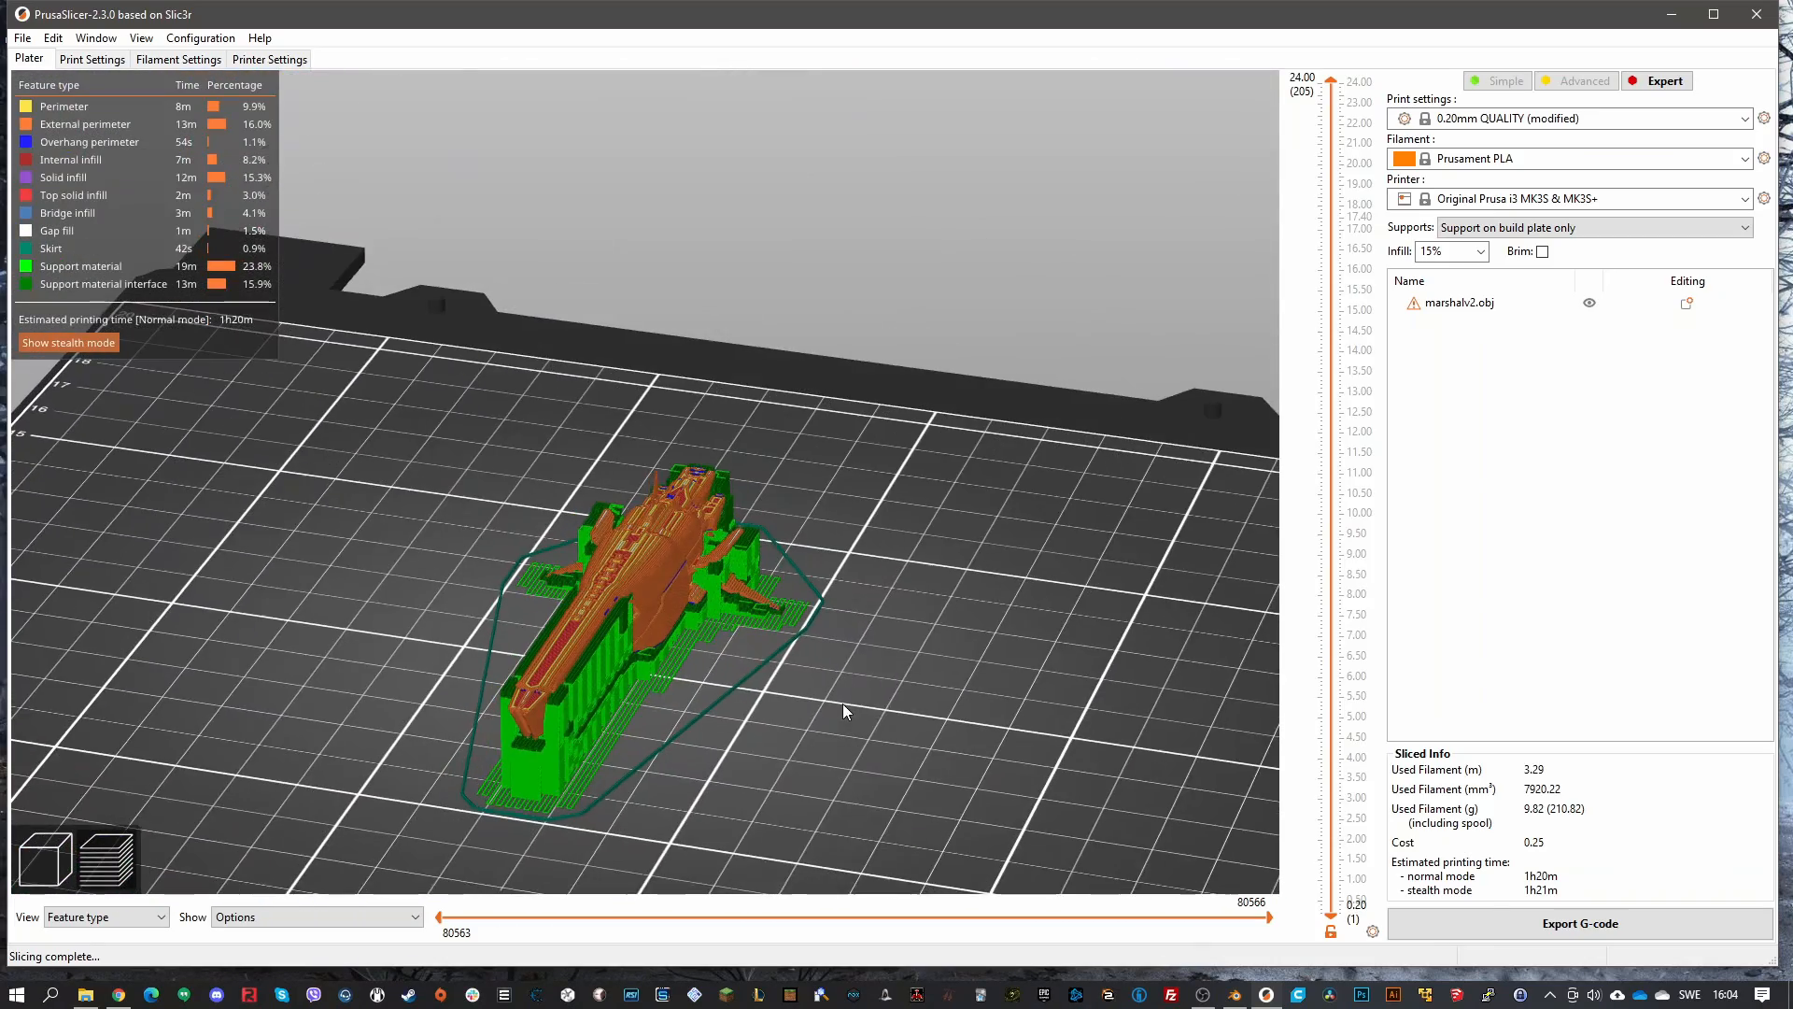
Switch to Blender and put the ship mesh in Edit Mode with face selection
left_click(1236, 994)
left_click(61, 82)
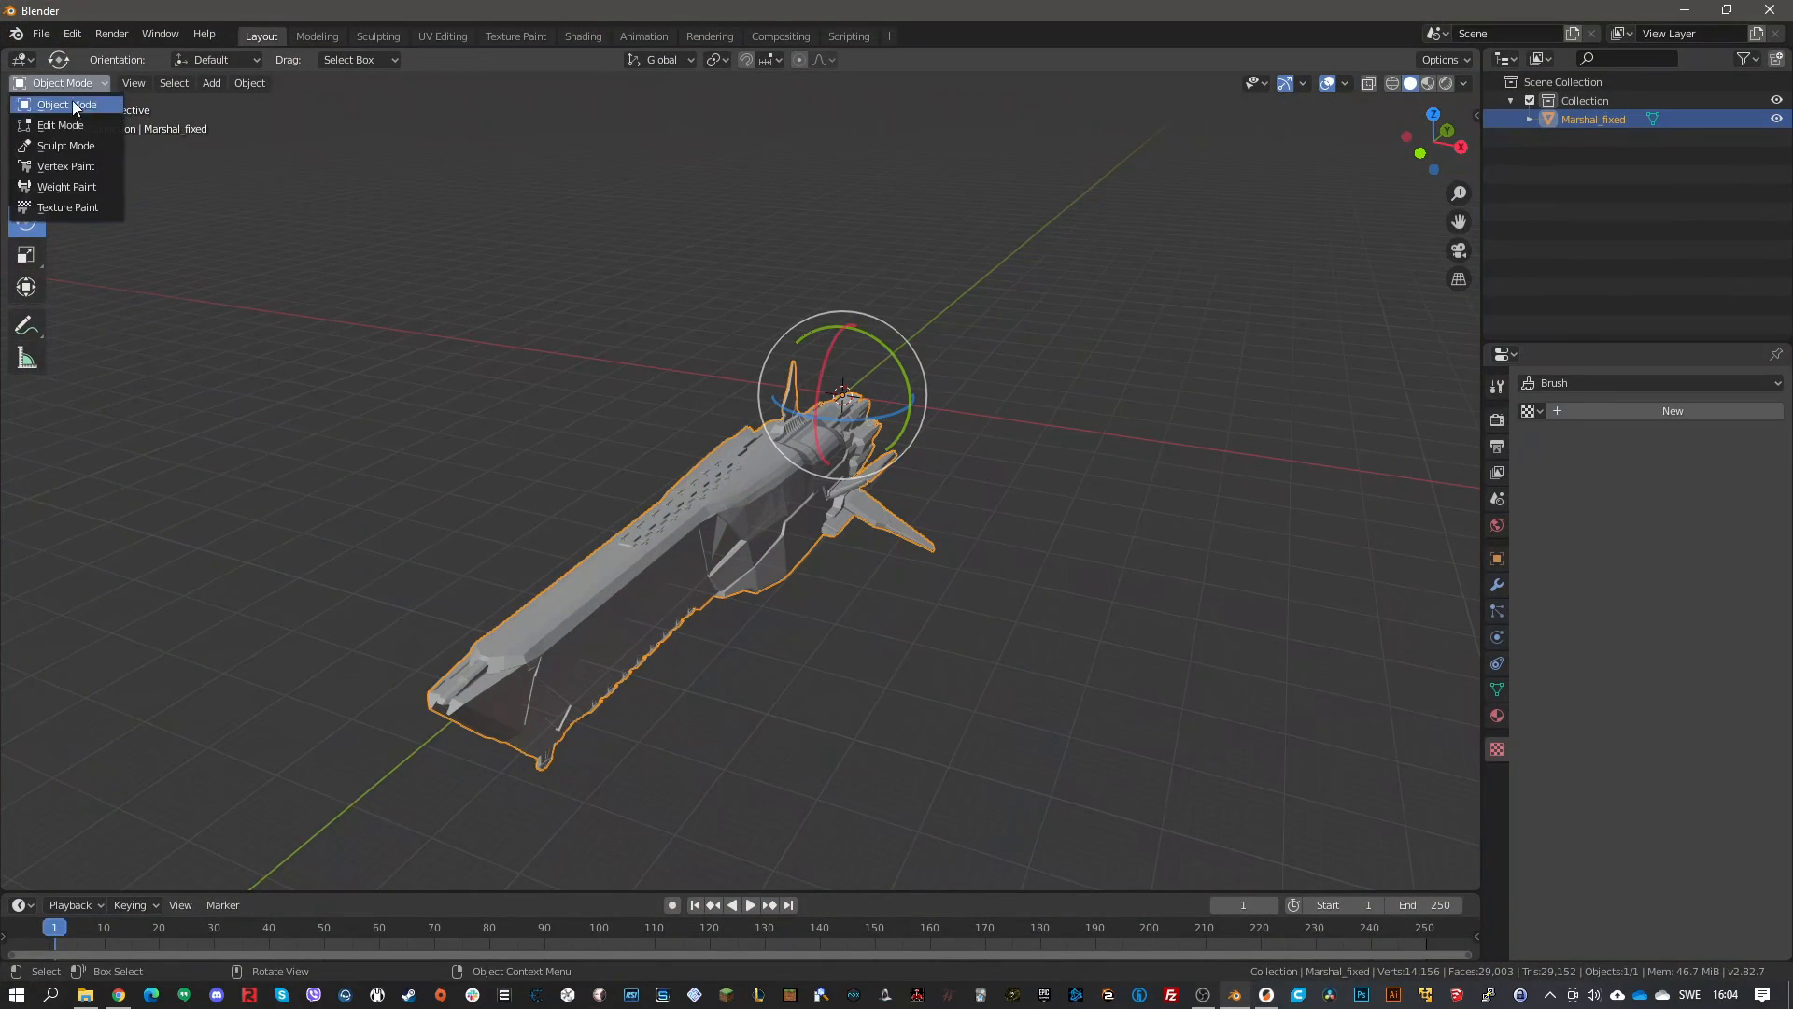
left_click(58, 124)
scroll(847, 604, "up", 7)
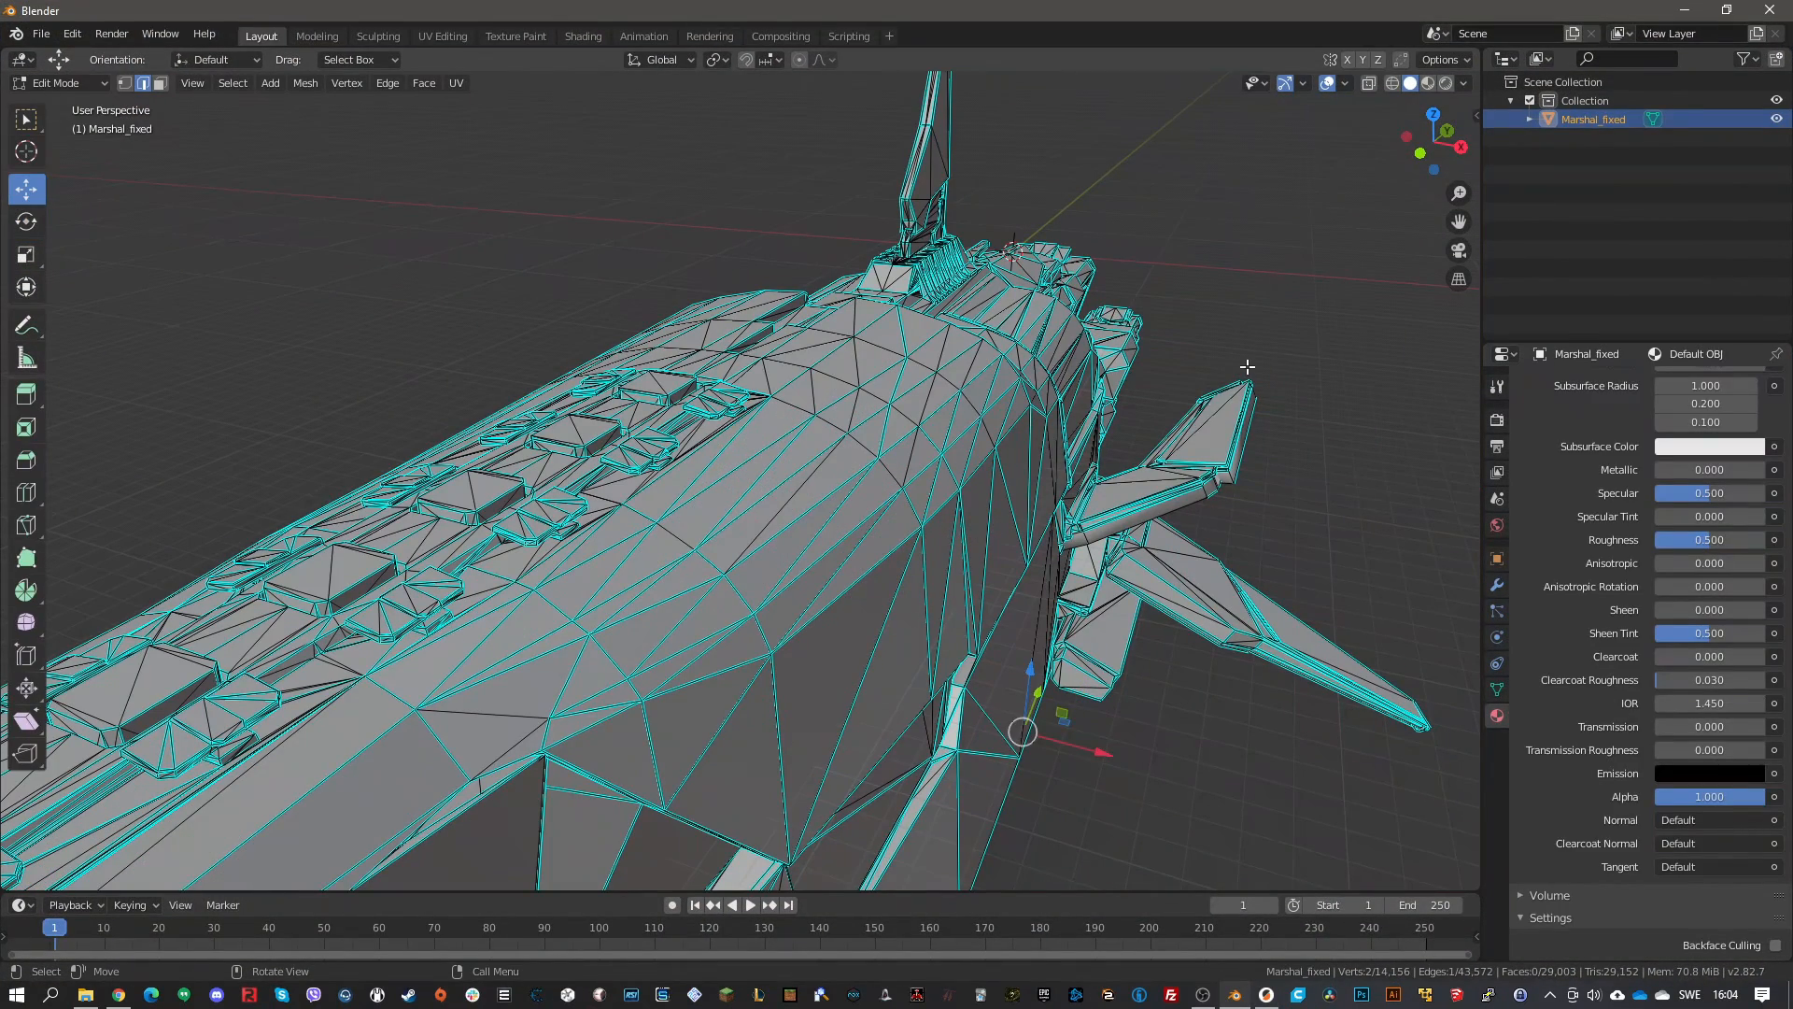
left_click(58, 85)
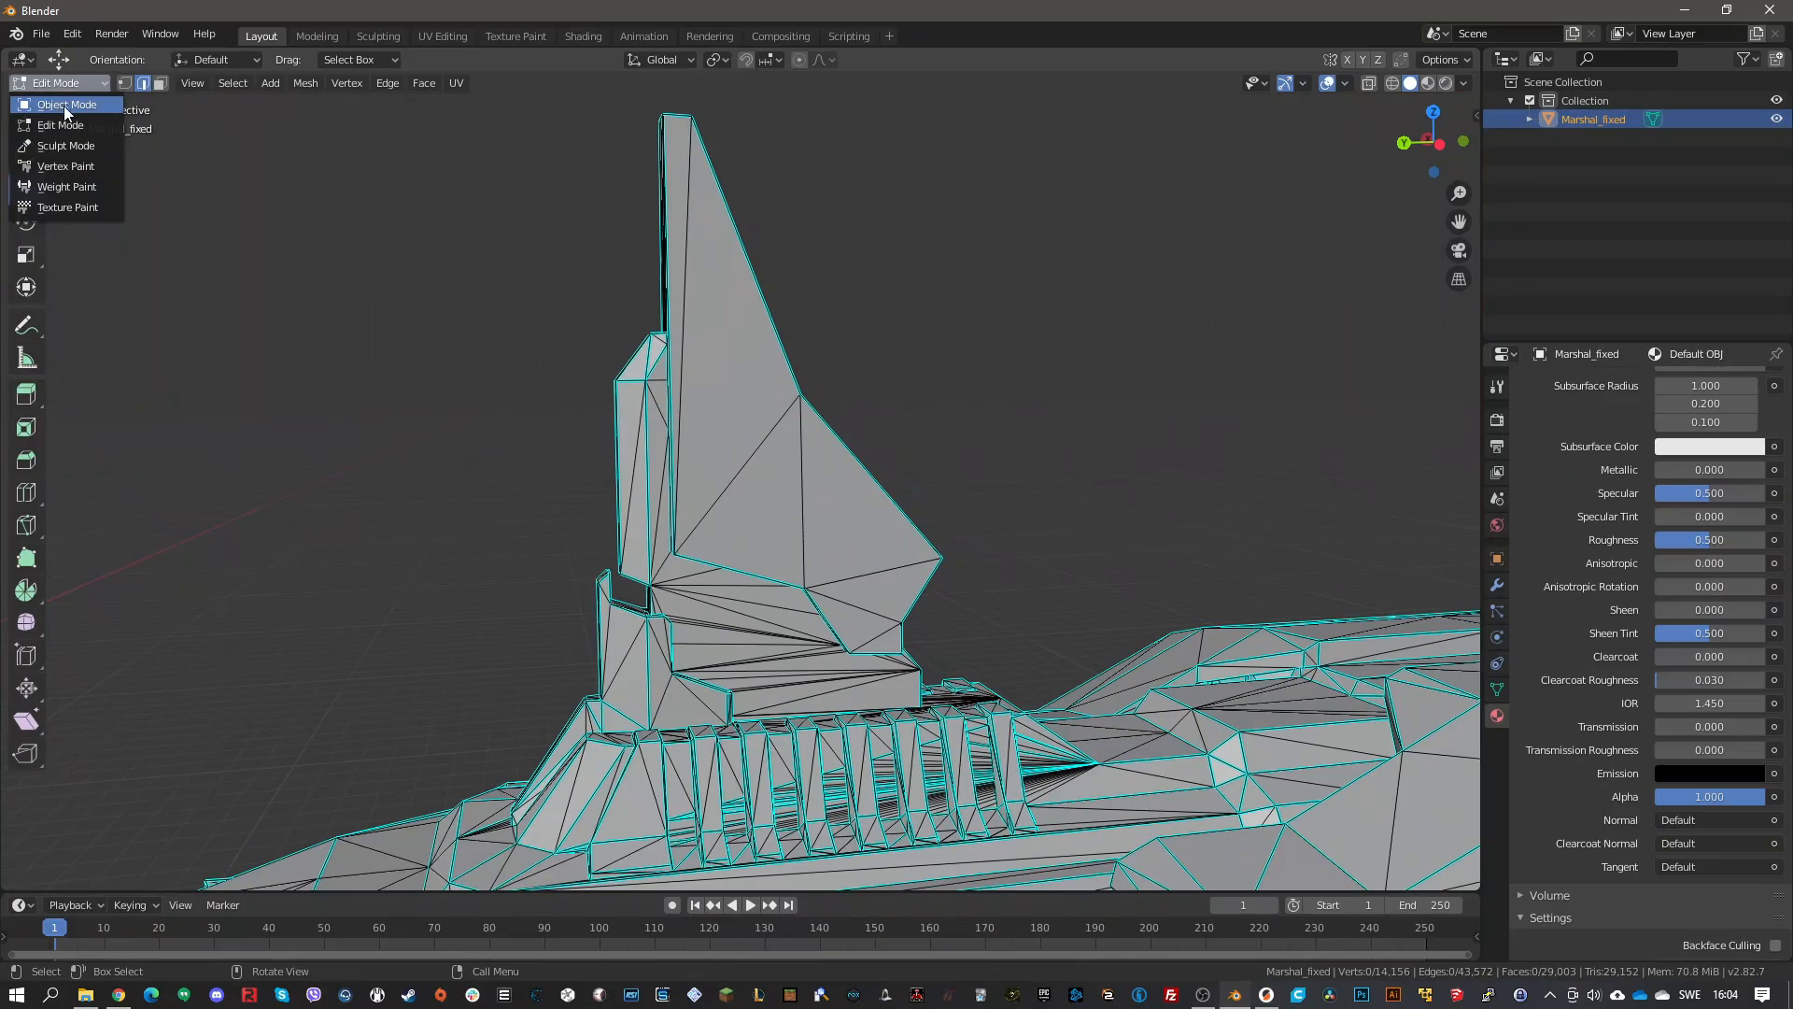
left_click(166, 84)
Select the faces on one side of the dorsal fin, including its base and rear piece, leaving out stray faces
middle_click_drag(892, 367, 769, 599)
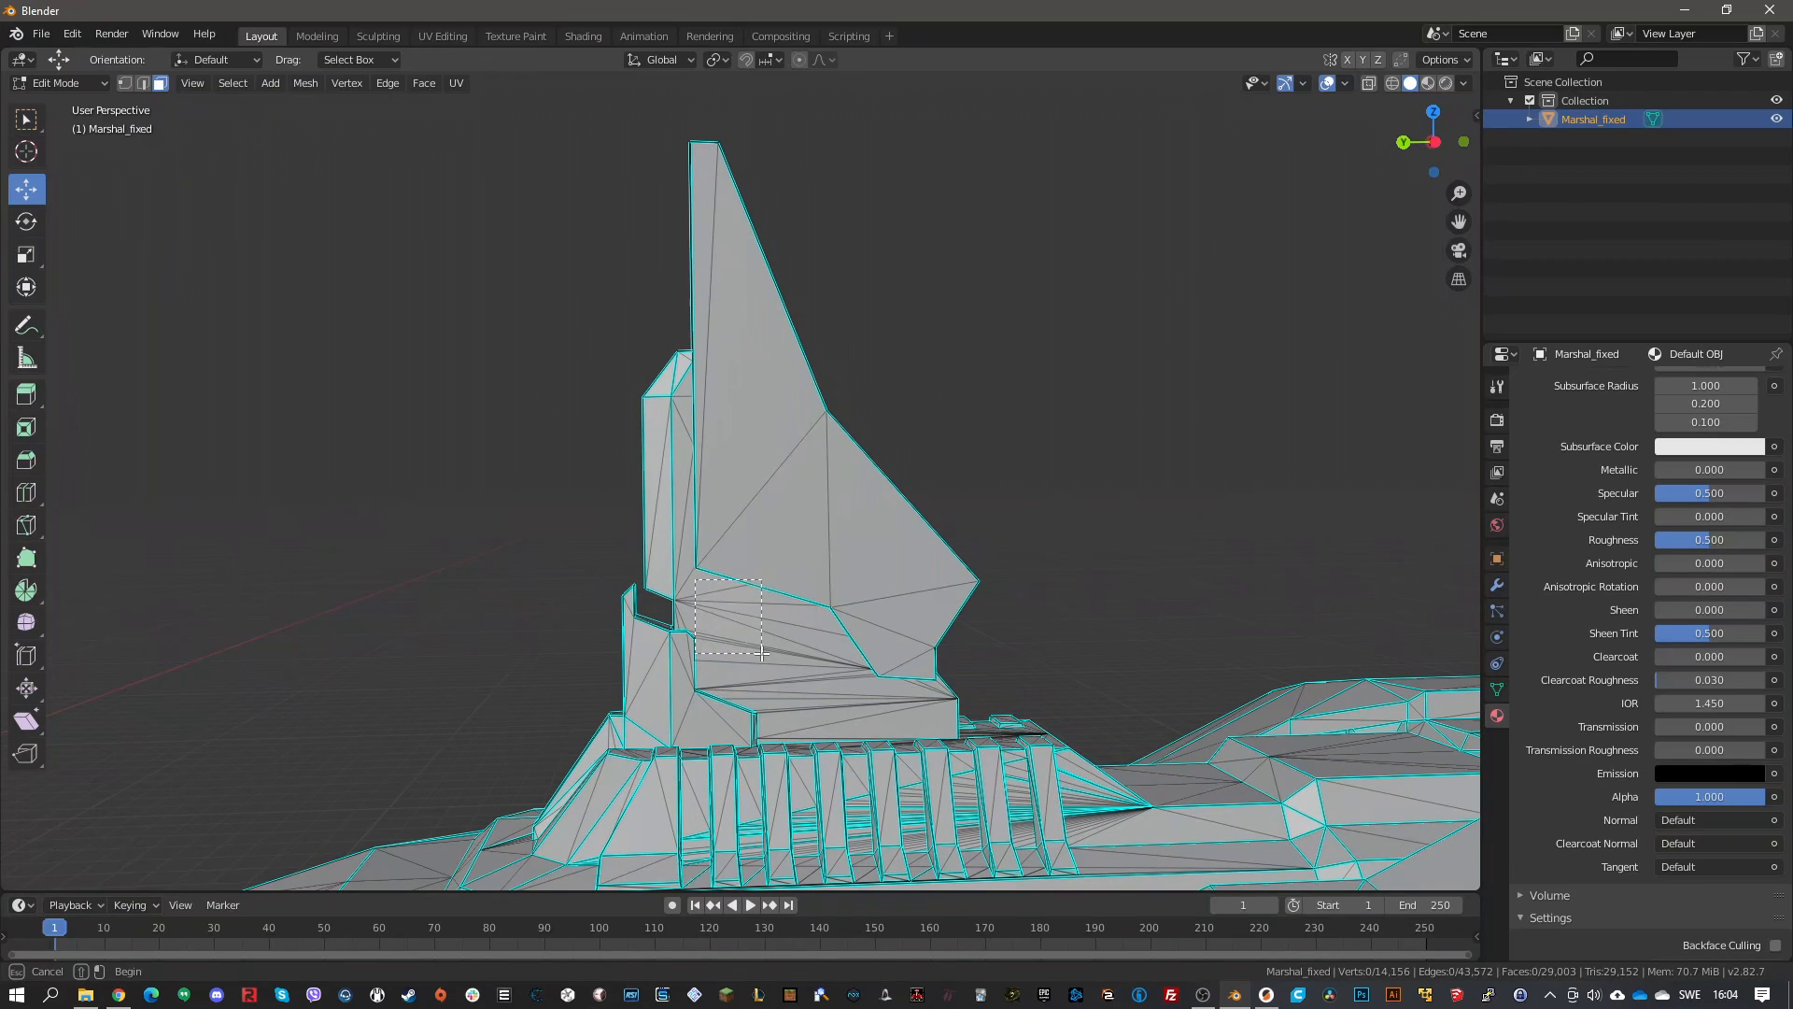
left_click_drag(780, 639, 781, 642)
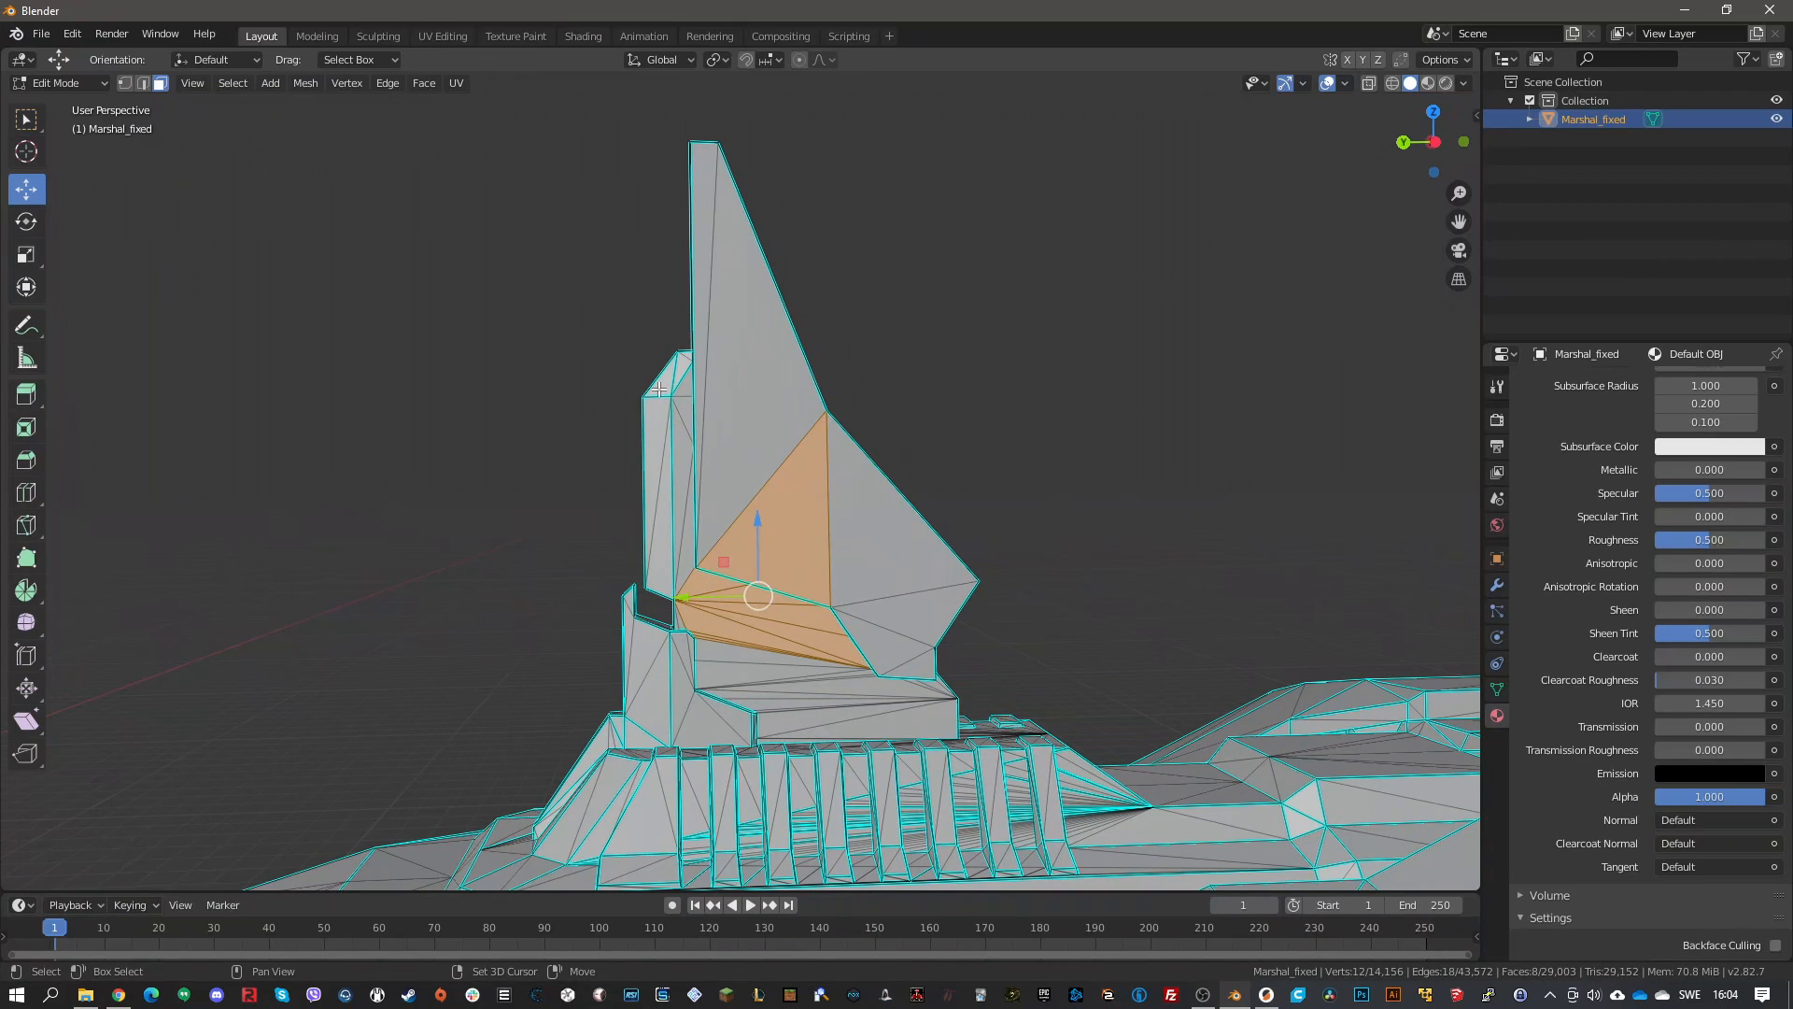
left_click_drag(752, 534, 752, 533, "shift")
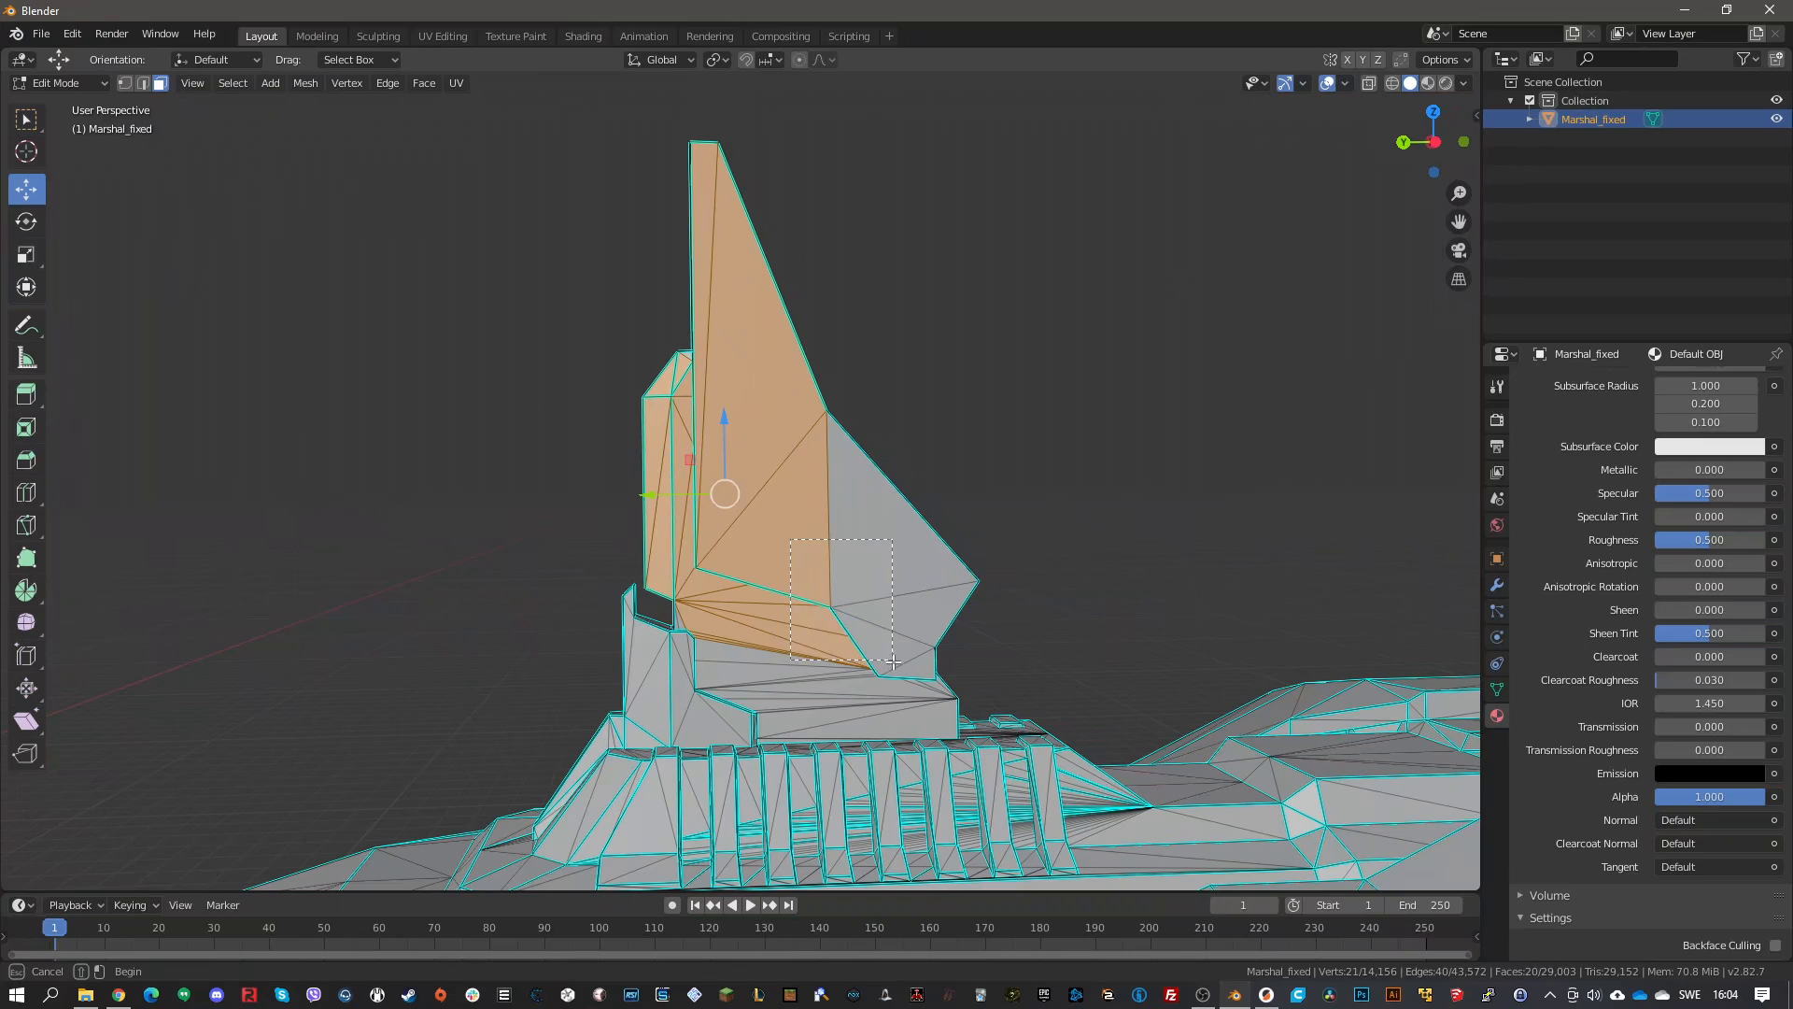
left_click_drag(894, 661, 894, 661, "shift")
left_click_drag(780, 601, 567, 813, "shift")
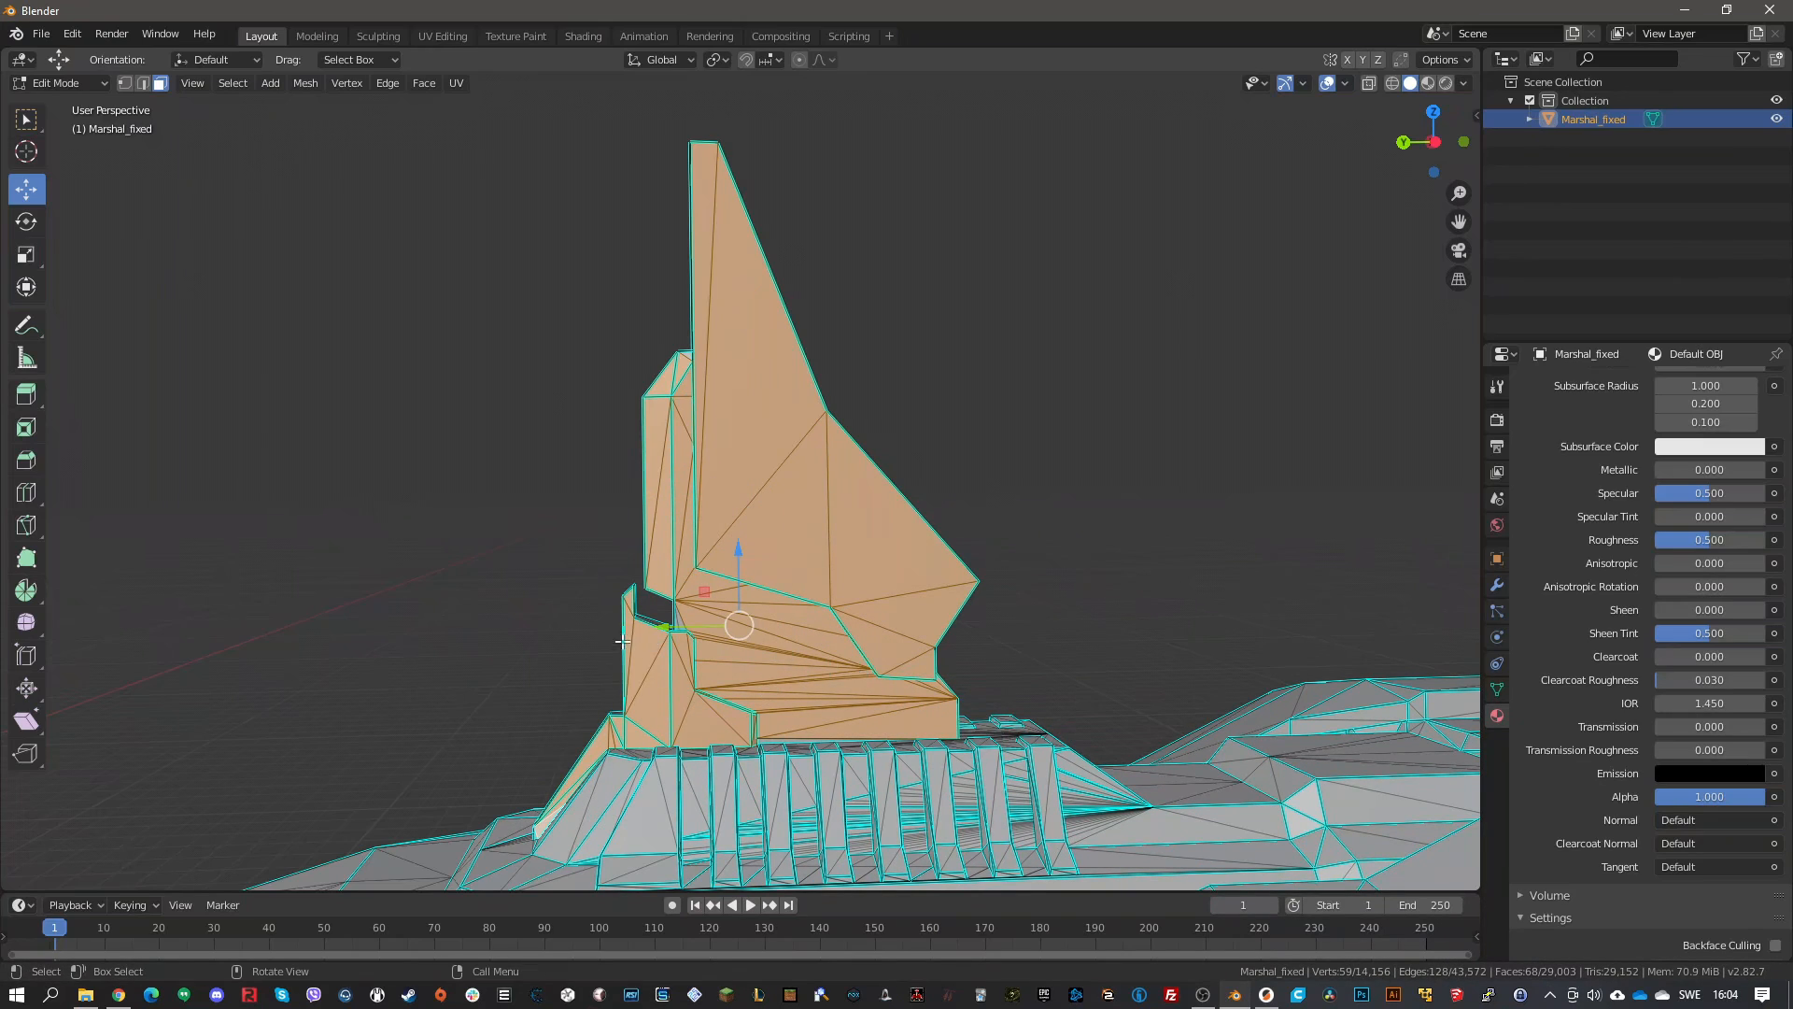
middle_click_drag(622, 642, 843, 520)
left_click(745, 233, "shift")
middle_click_drag(875, 443, 852, 445)
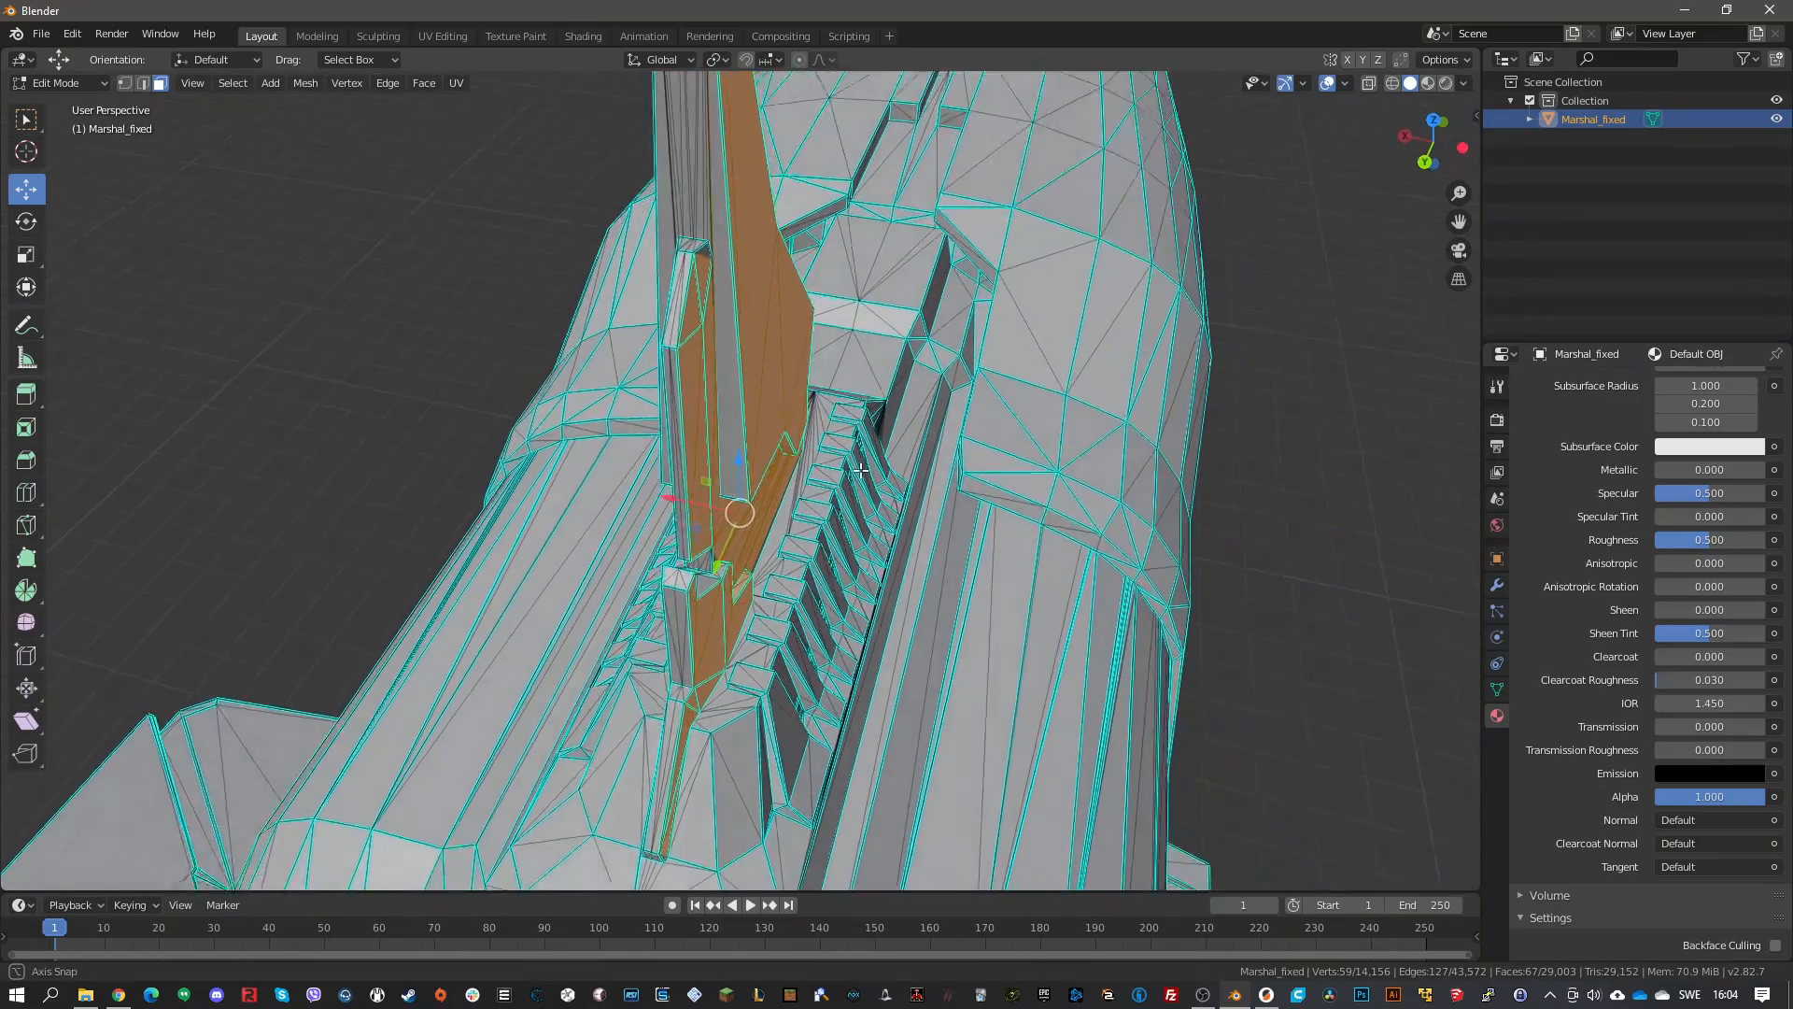
middle_click_drag(852, 445, 822, 442)
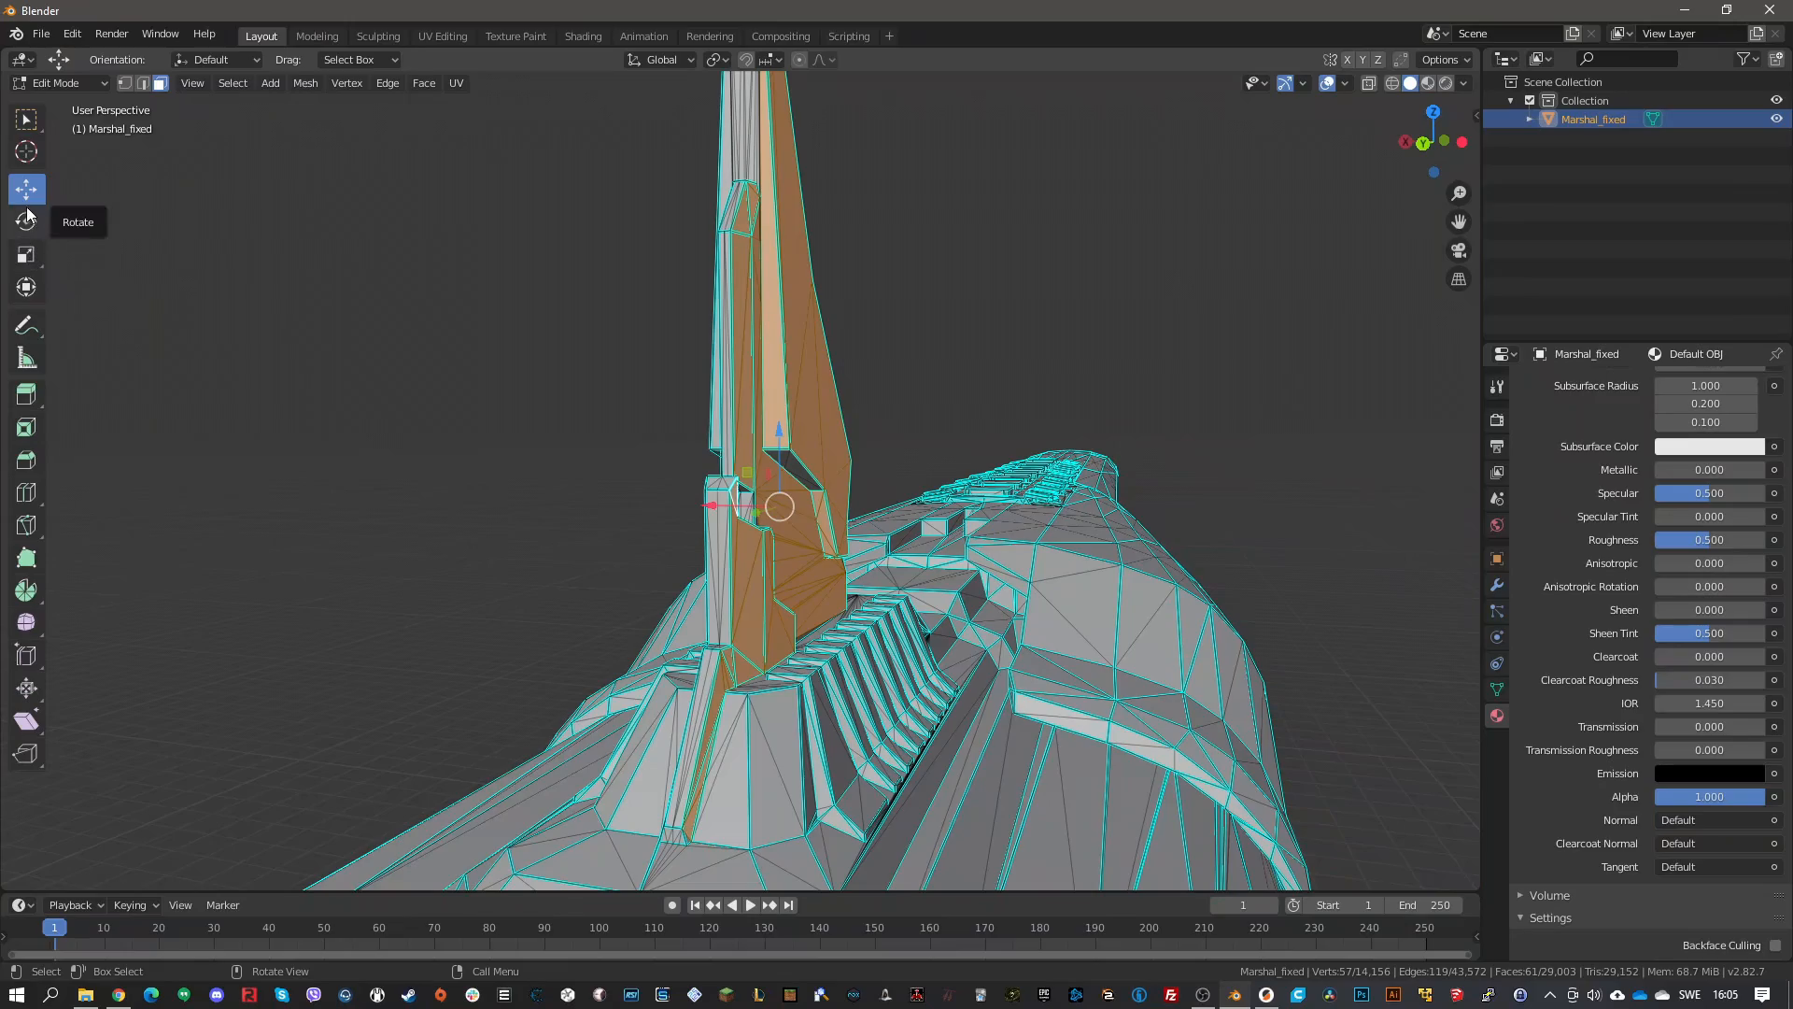
Extrude the selected side of the dorsal fin slightly outward to thicken it, and clear the selection
left_click(26, 394)
left_click_drag(845, 506, 885, 509)
middle_click_drag(884, 509, 929, 429)
middle_click_drag(775, 696, 223, 283)
left_click(26, 189)
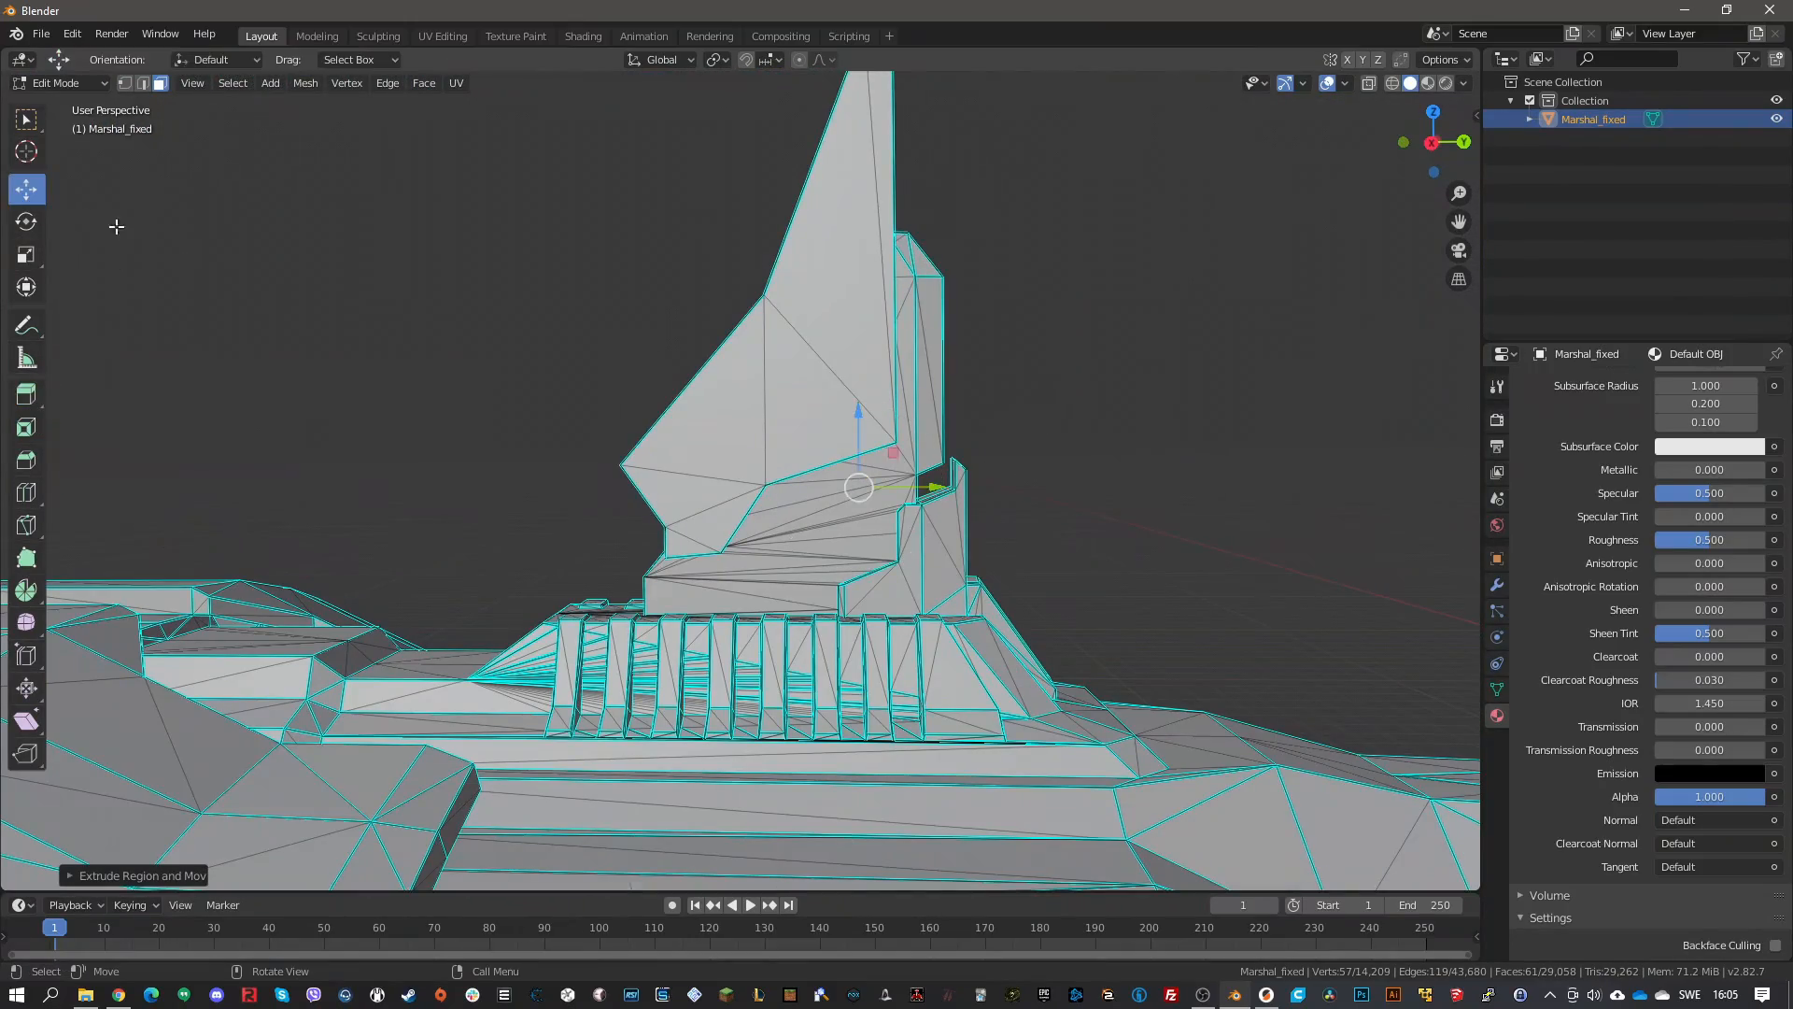
left_click(266, 311)
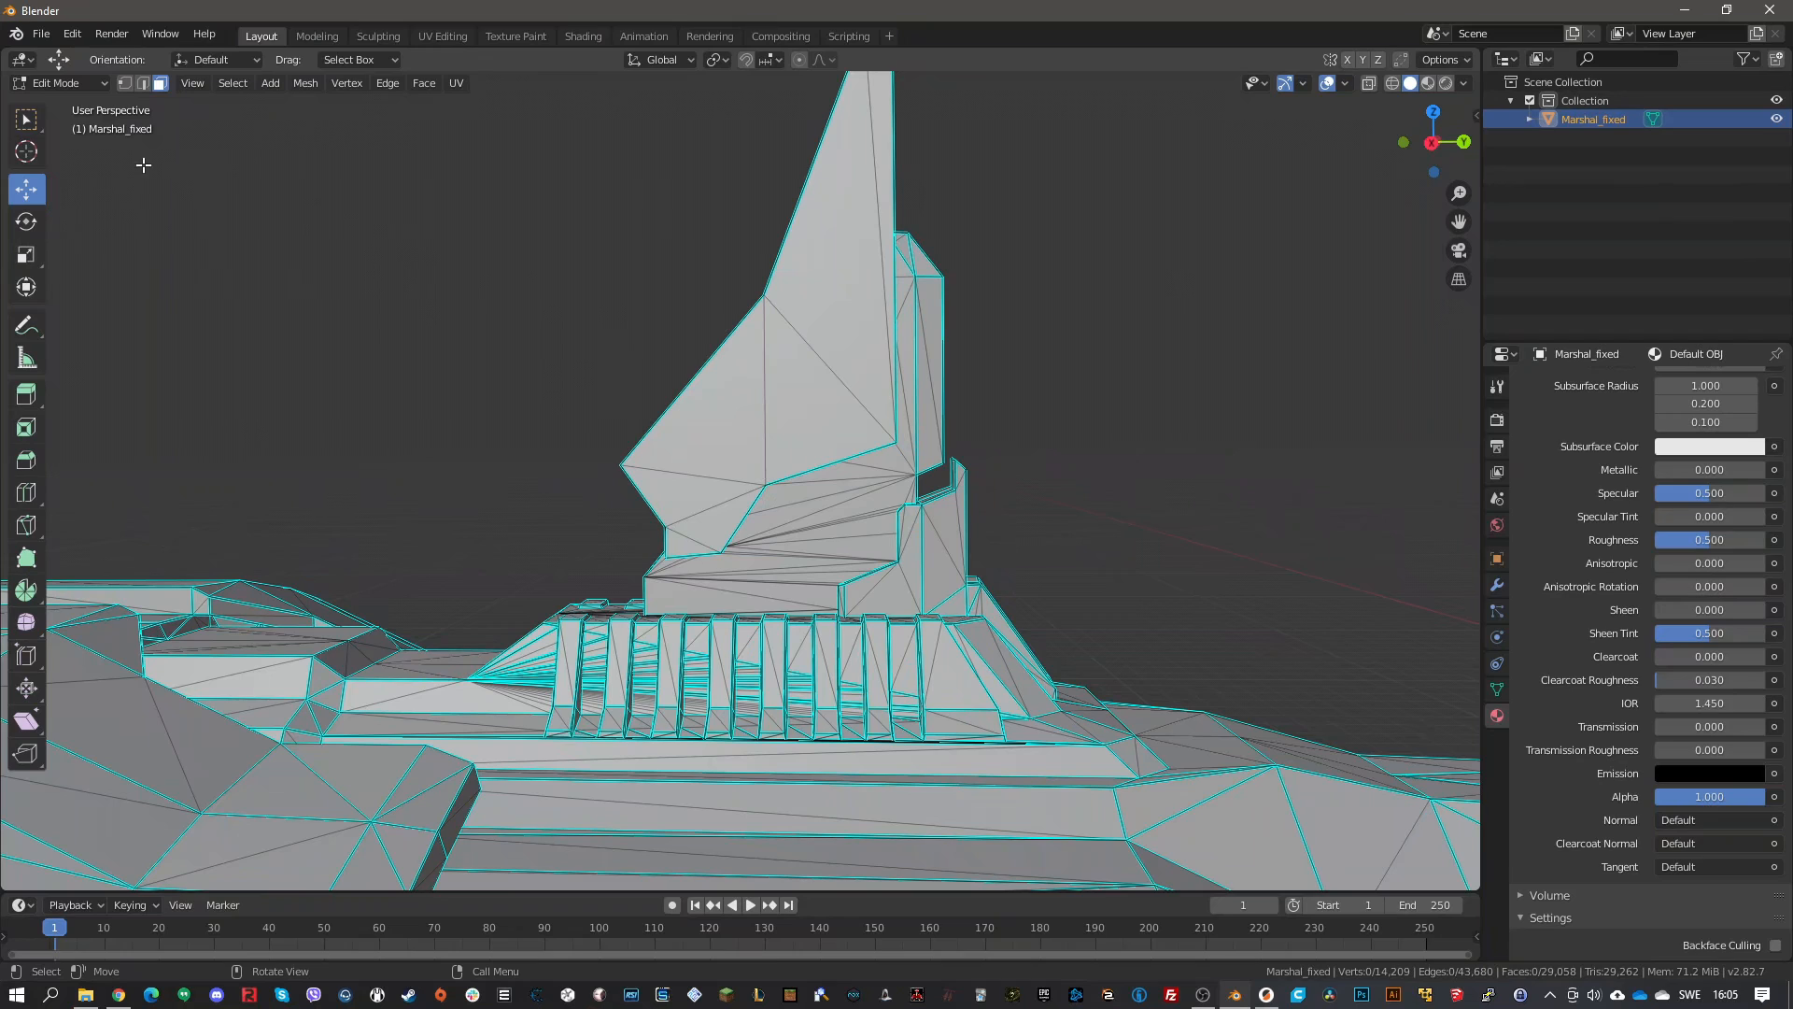
Select the faces on the opposite side of the dorsal fin, including its base and rear piece
key("w")
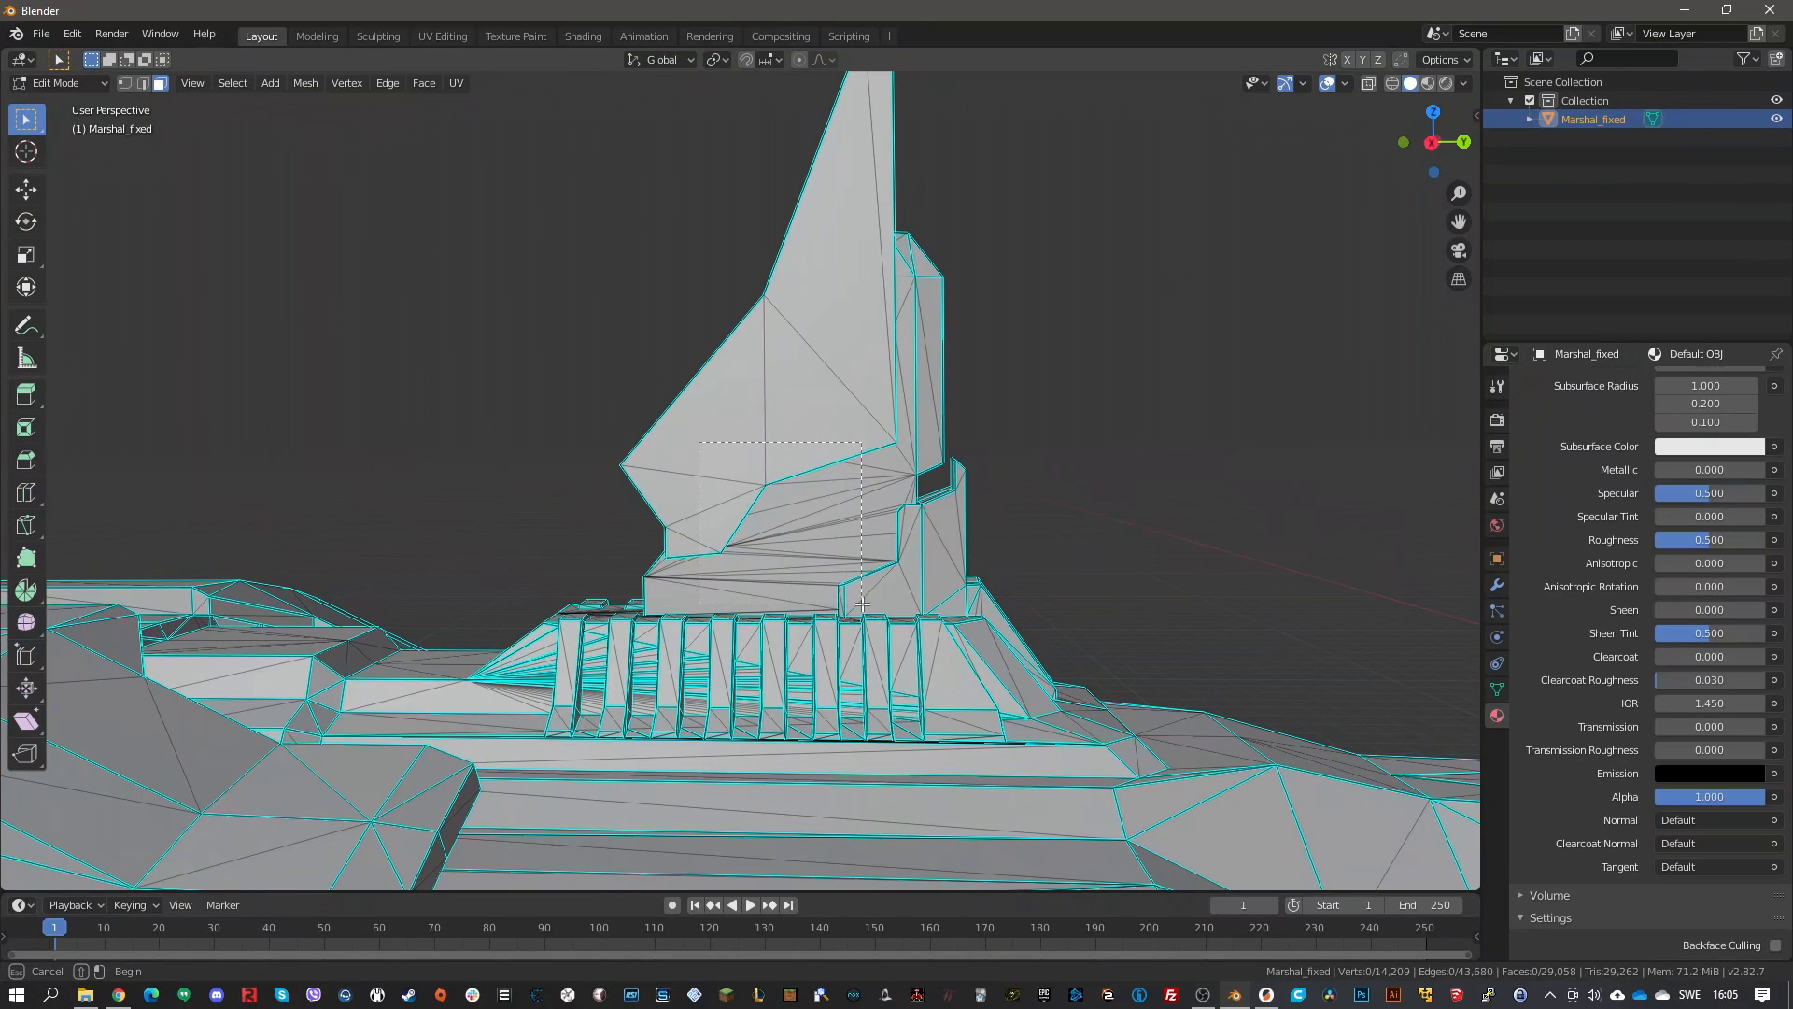
left_click_drag(862, 604, 864, 603)
key("ctrl+l")
middle_click_drag(903, 251, 871, 423, "shift")
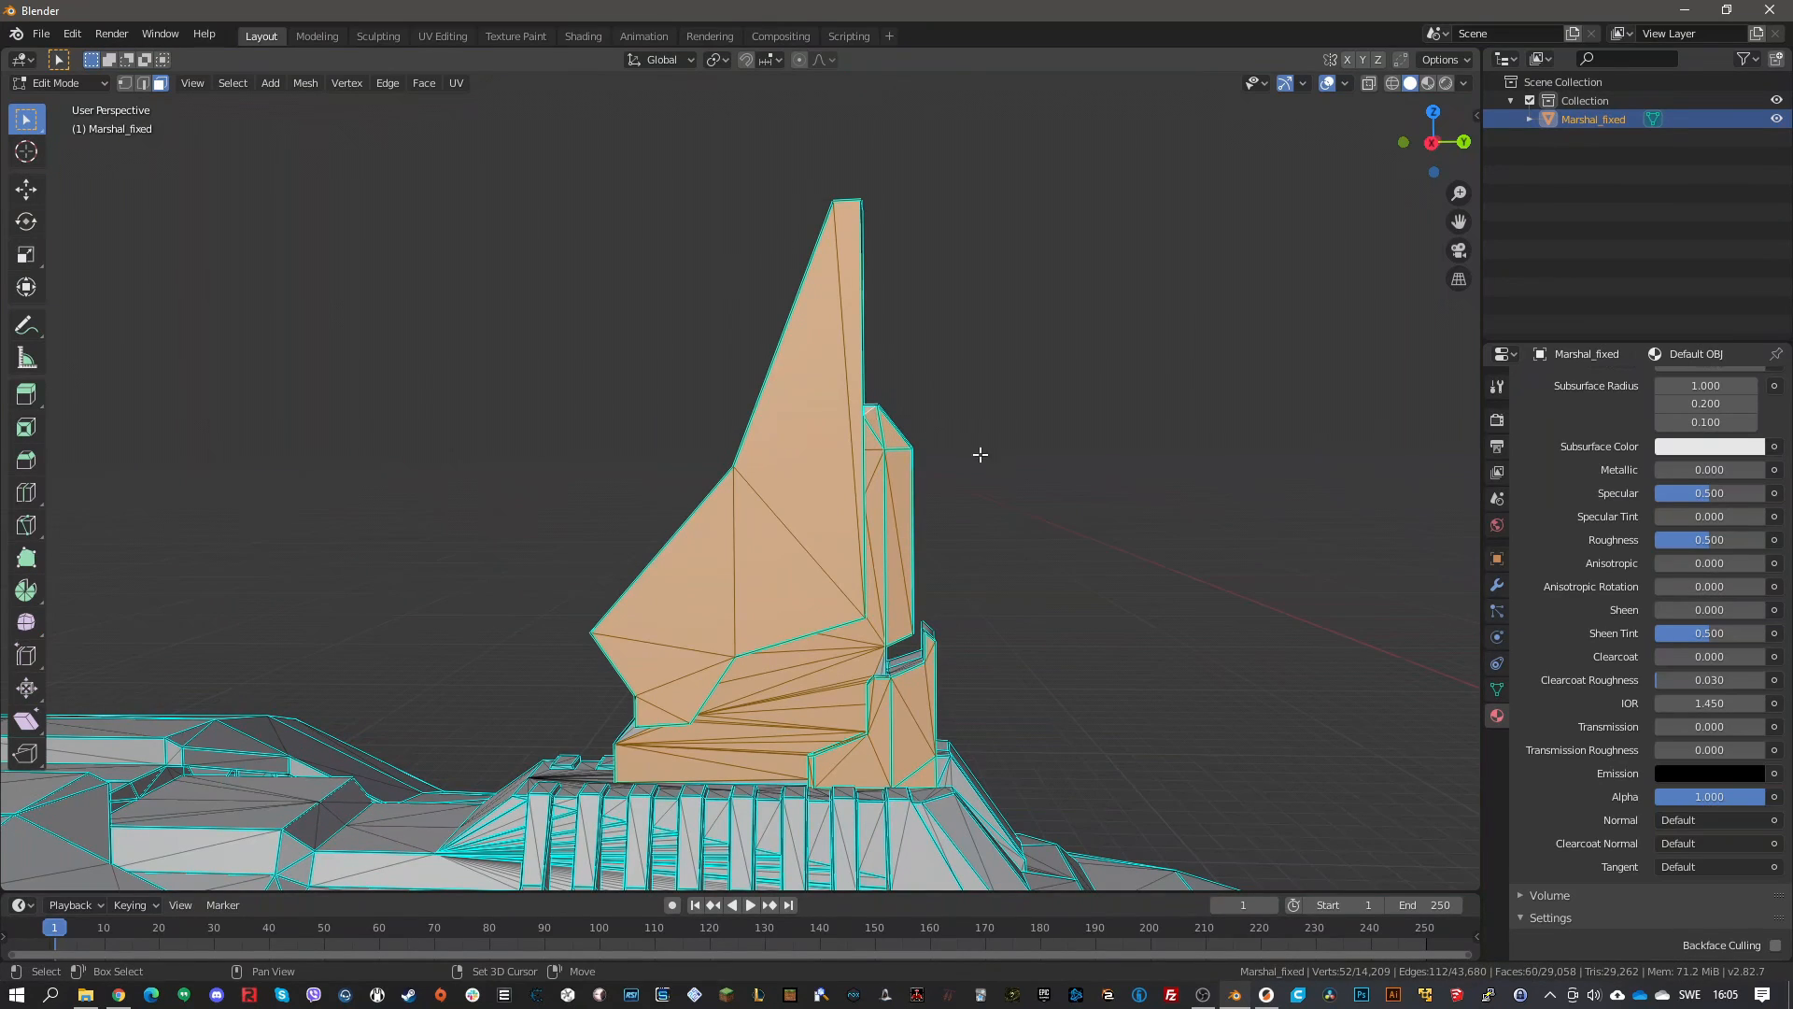
middle_click_drag(1029, 609, 902, 673)
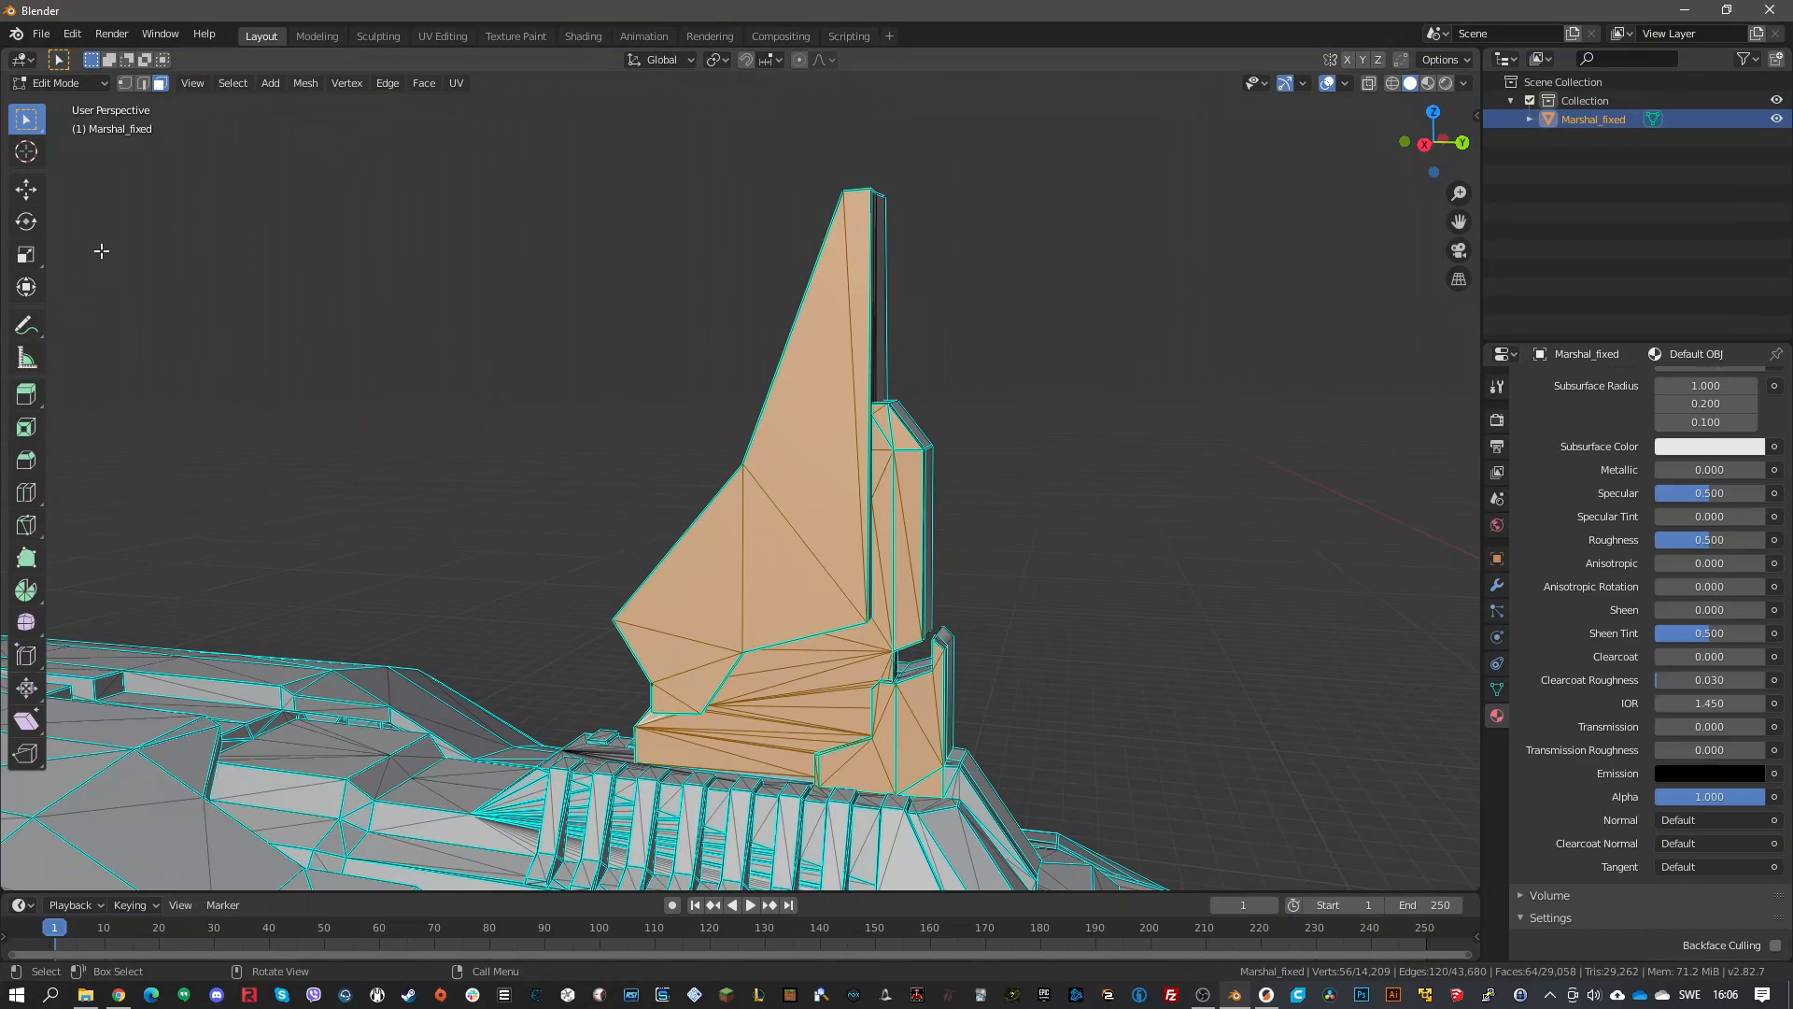
middle_click_drag(428, 541, 373, 558)
Extrude the dorsal fin's opposite side slightly outward and check the thickened fin on the ship
left_click(20, 399)
middle_click_drag(886, 767, 781, 668)
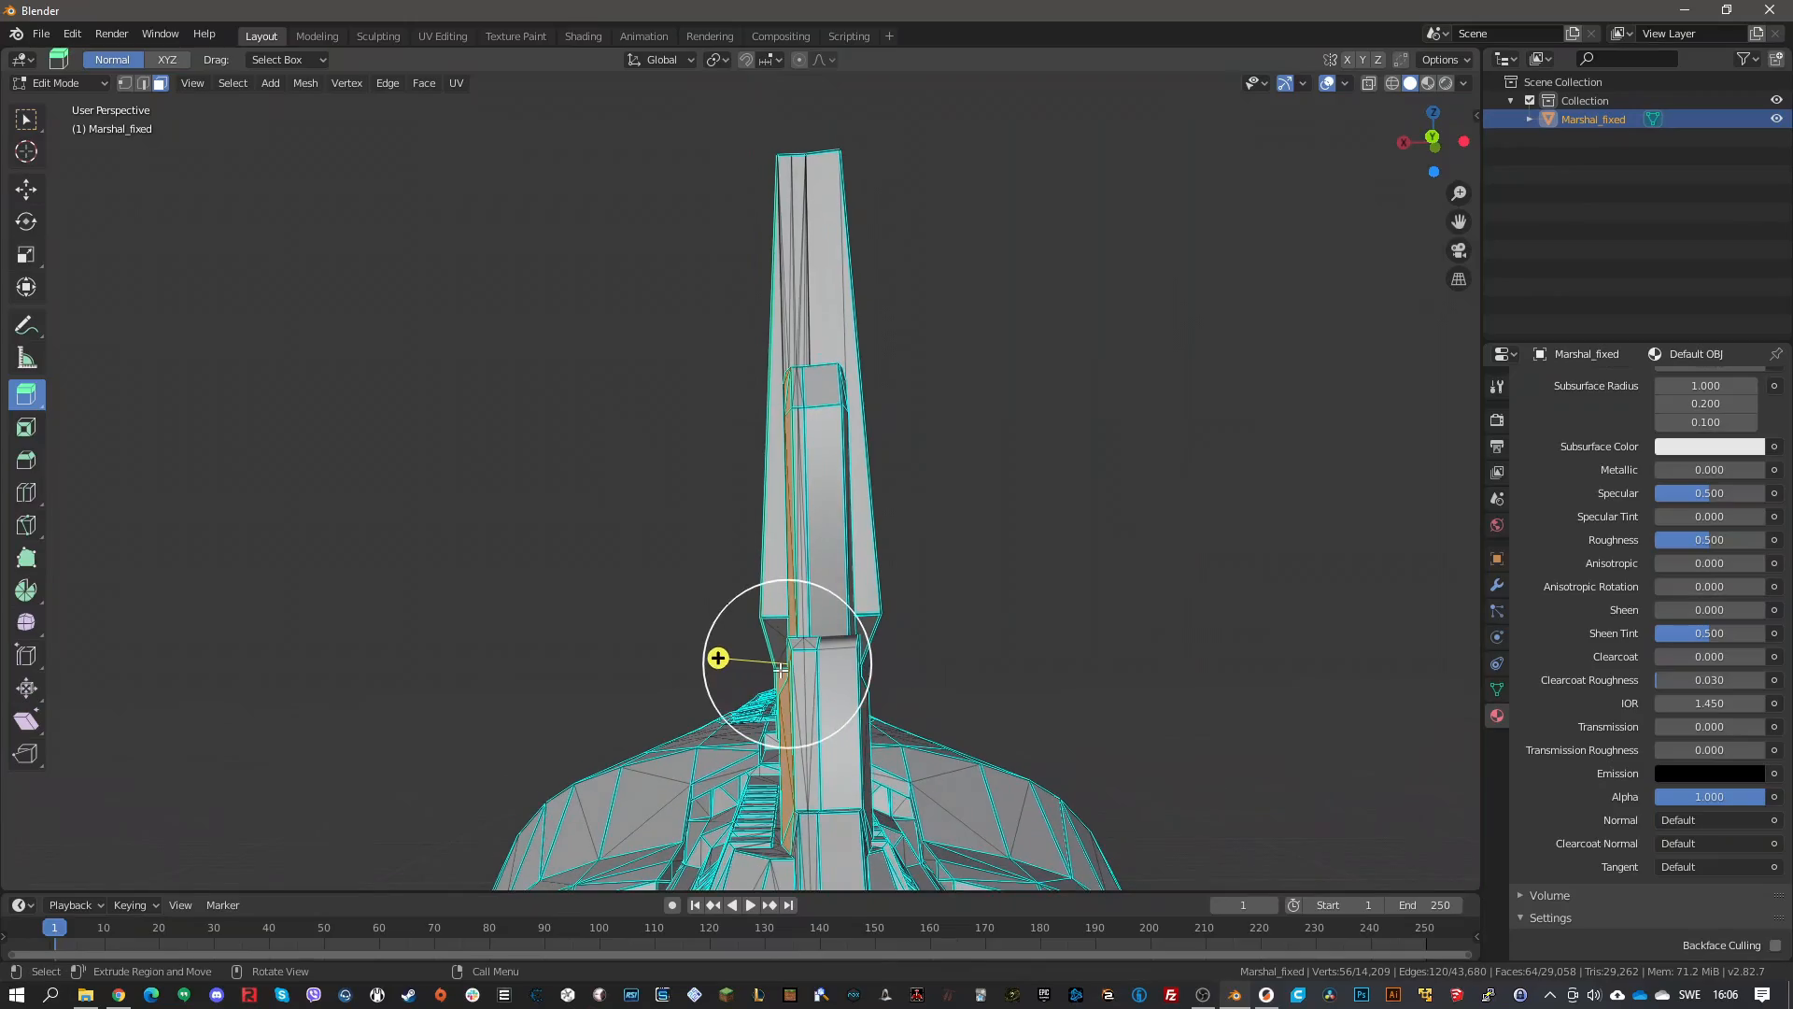
left_click_drag(716, 660, 680, 657)
middle_click_drag(992, 593, 1090, 771)
middle_click_drag(1154, 641, 1352, 518)
middle_click_drag(1024, 540, 990, 697)
Export the edited ship in Wavefront (.obj) format as marshalv2.obj
left_click(41, 34)
mouse_move(116, 300)
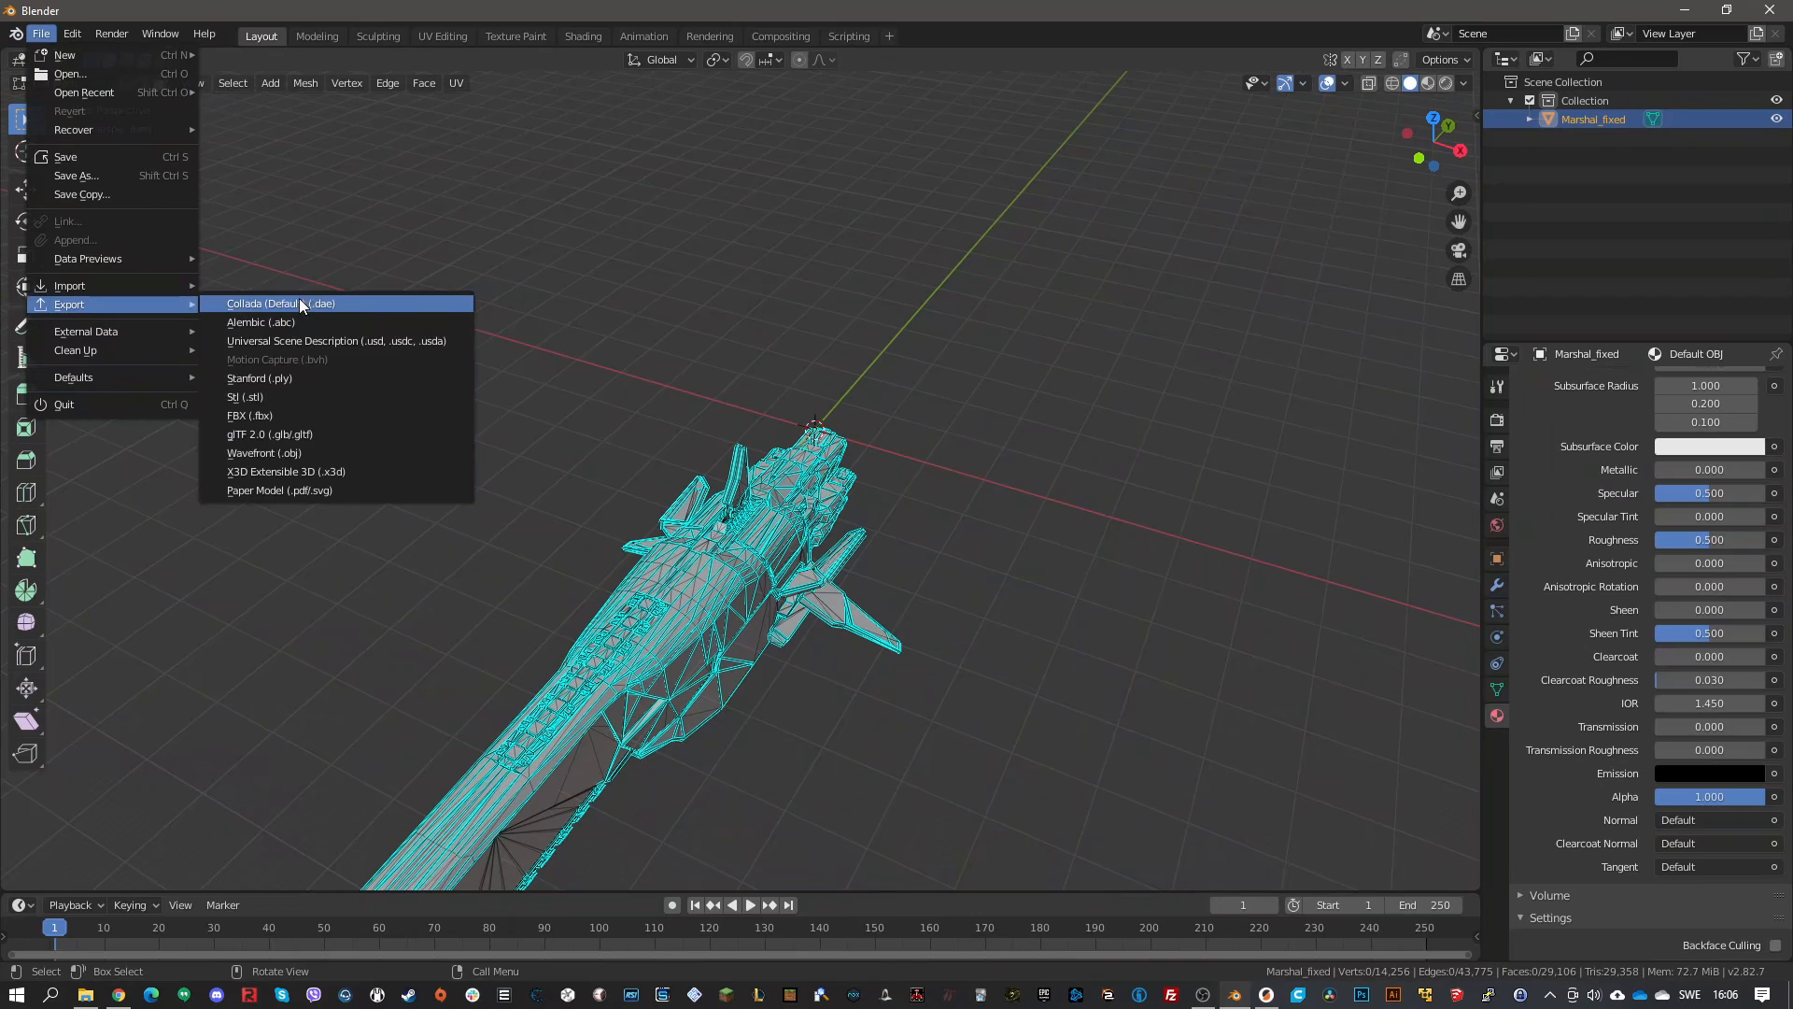
left_click(283, 428)
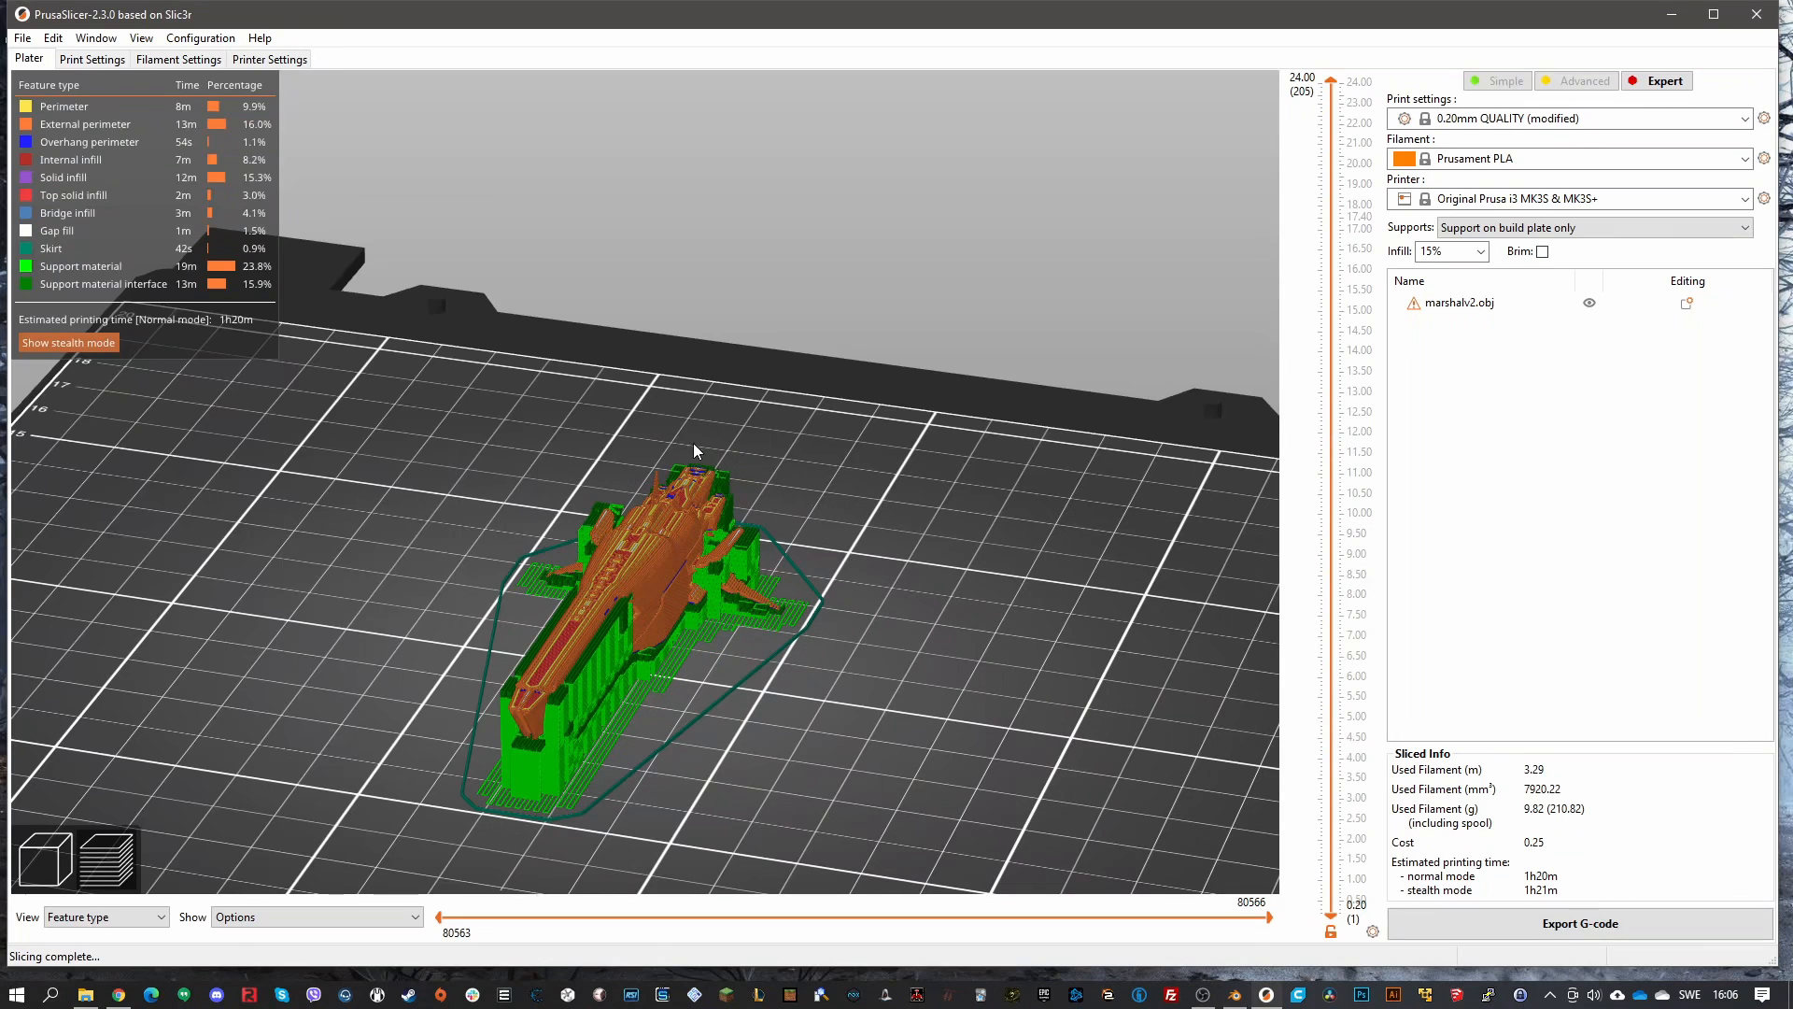
Delete the old ship from the build plate in PrusaSlicer and import the updated marshalv2.obj
left_click(54, 846)
left_click(671, 597)
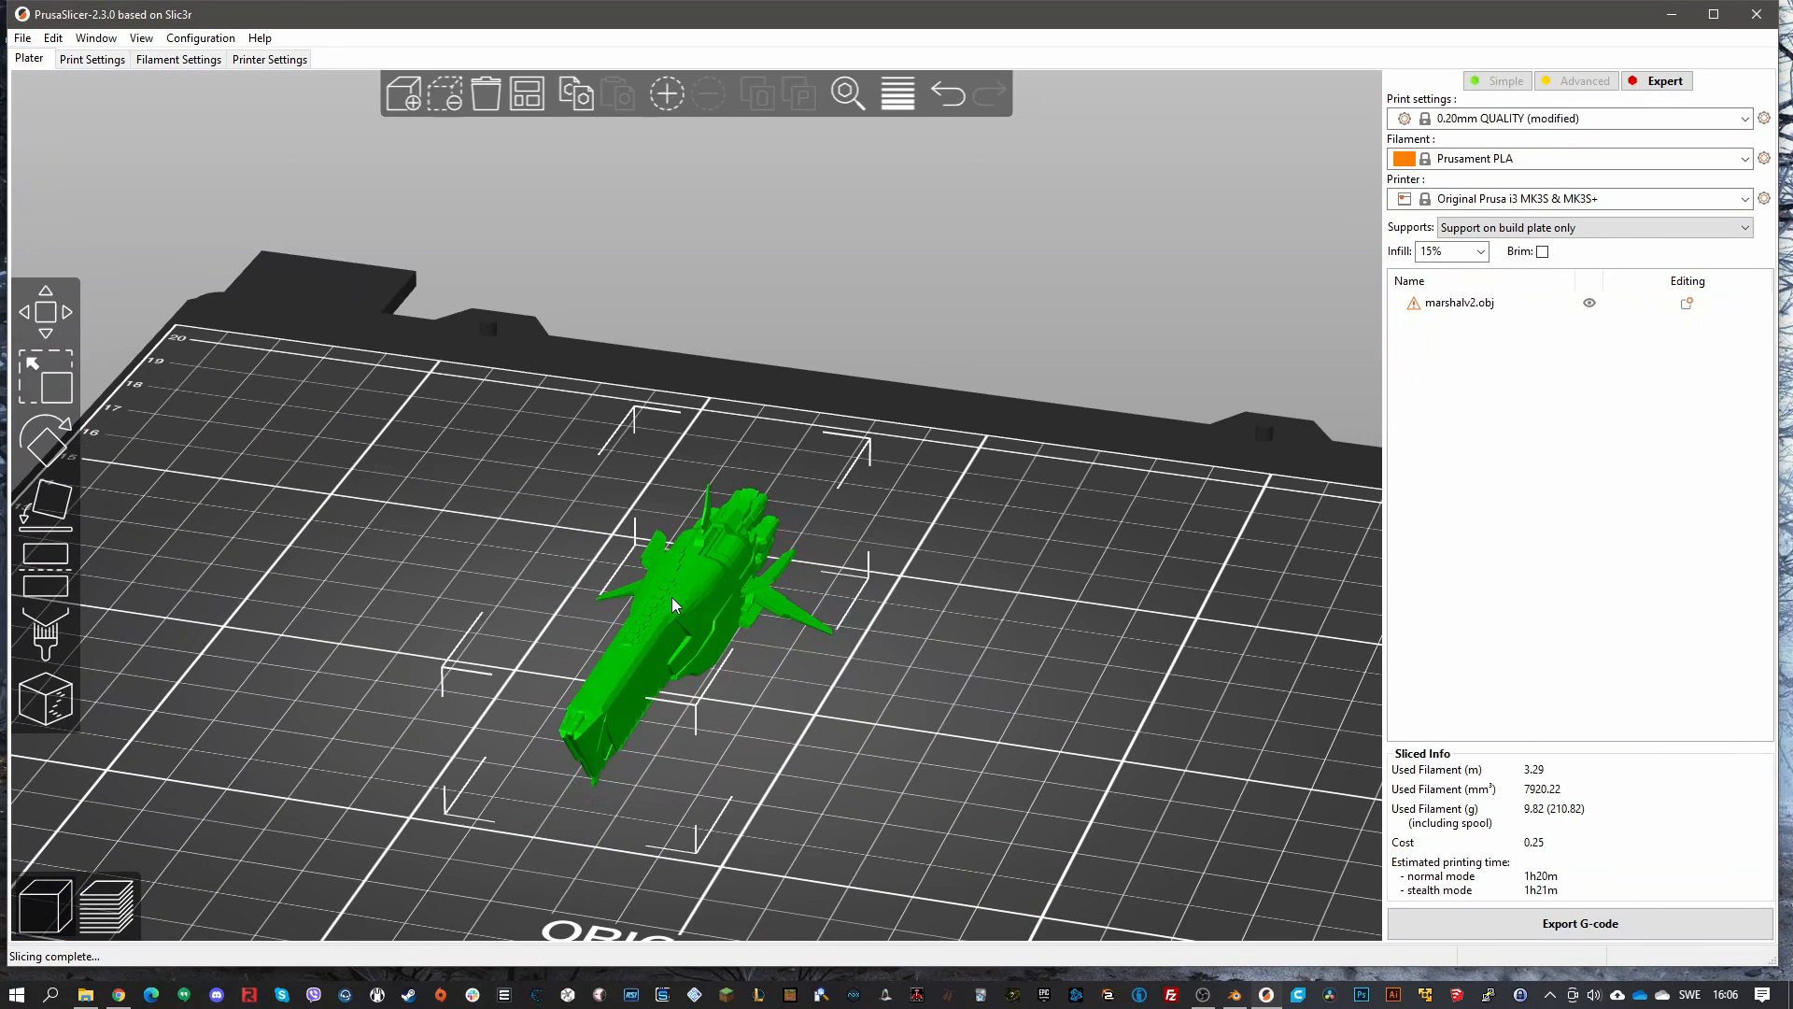
key("Delete")
left_click(25, 37)
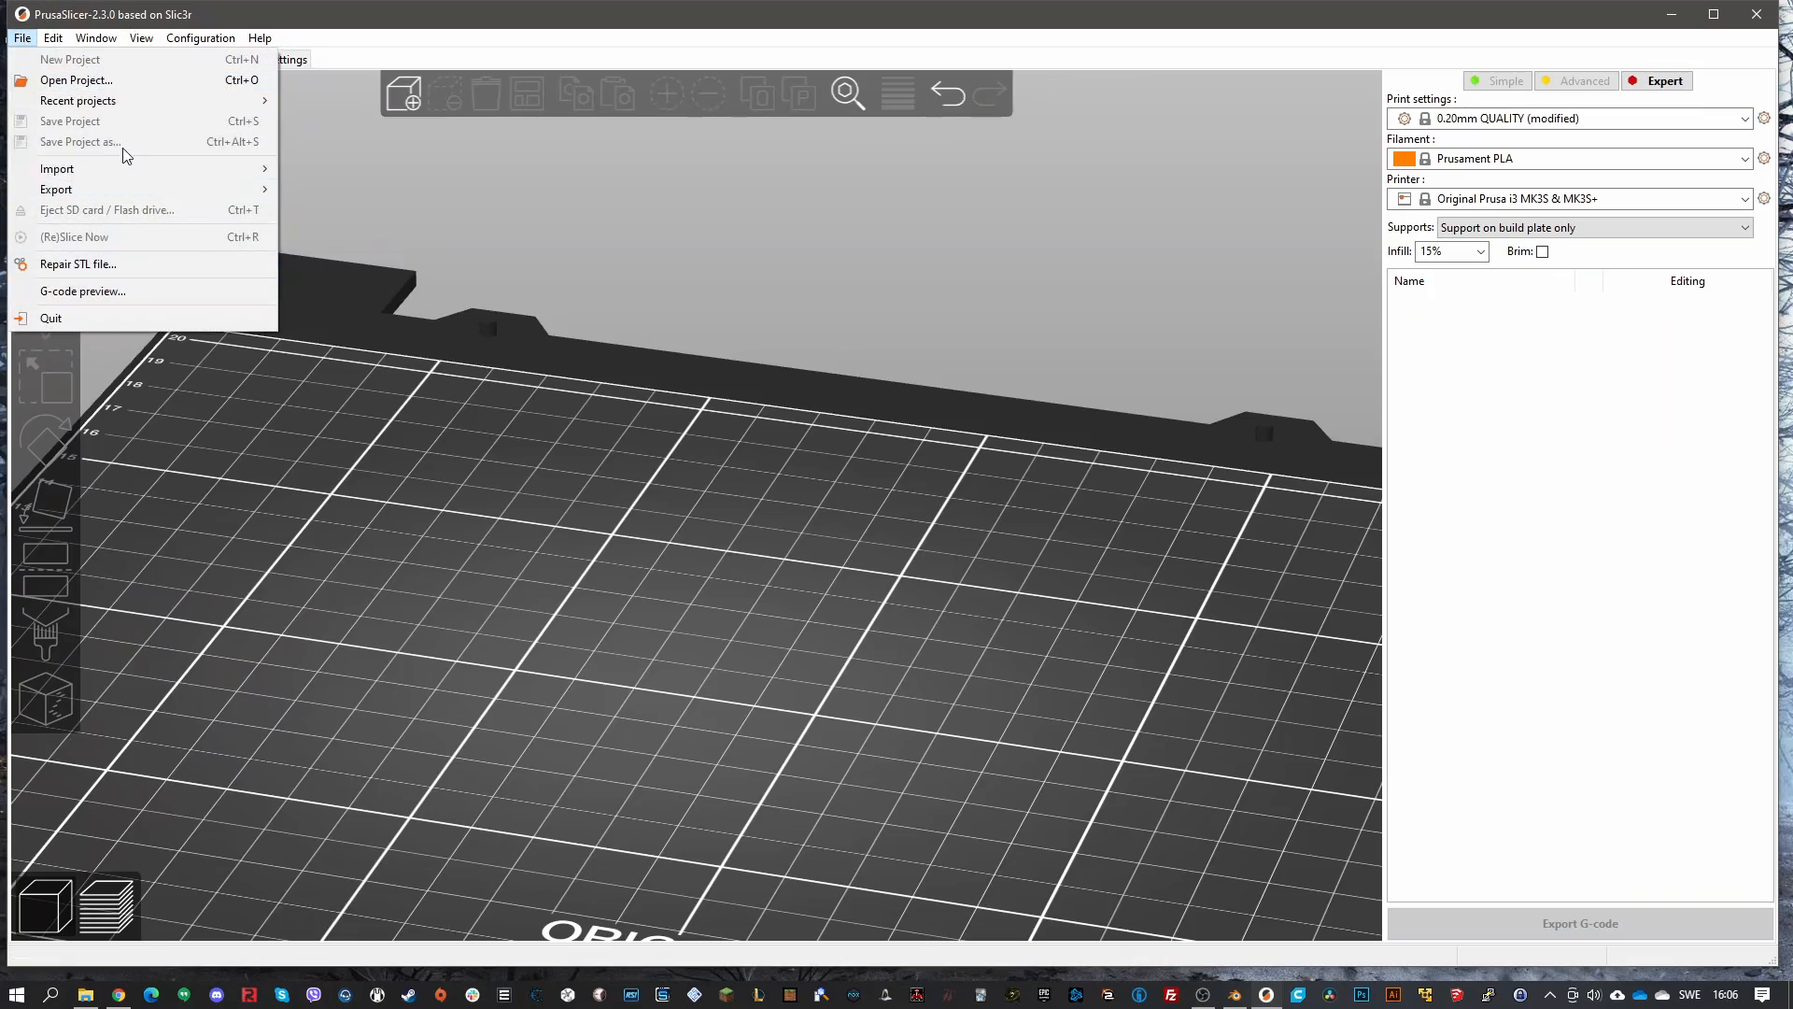
mouse_move(102, 164)
left_click(401, 169)
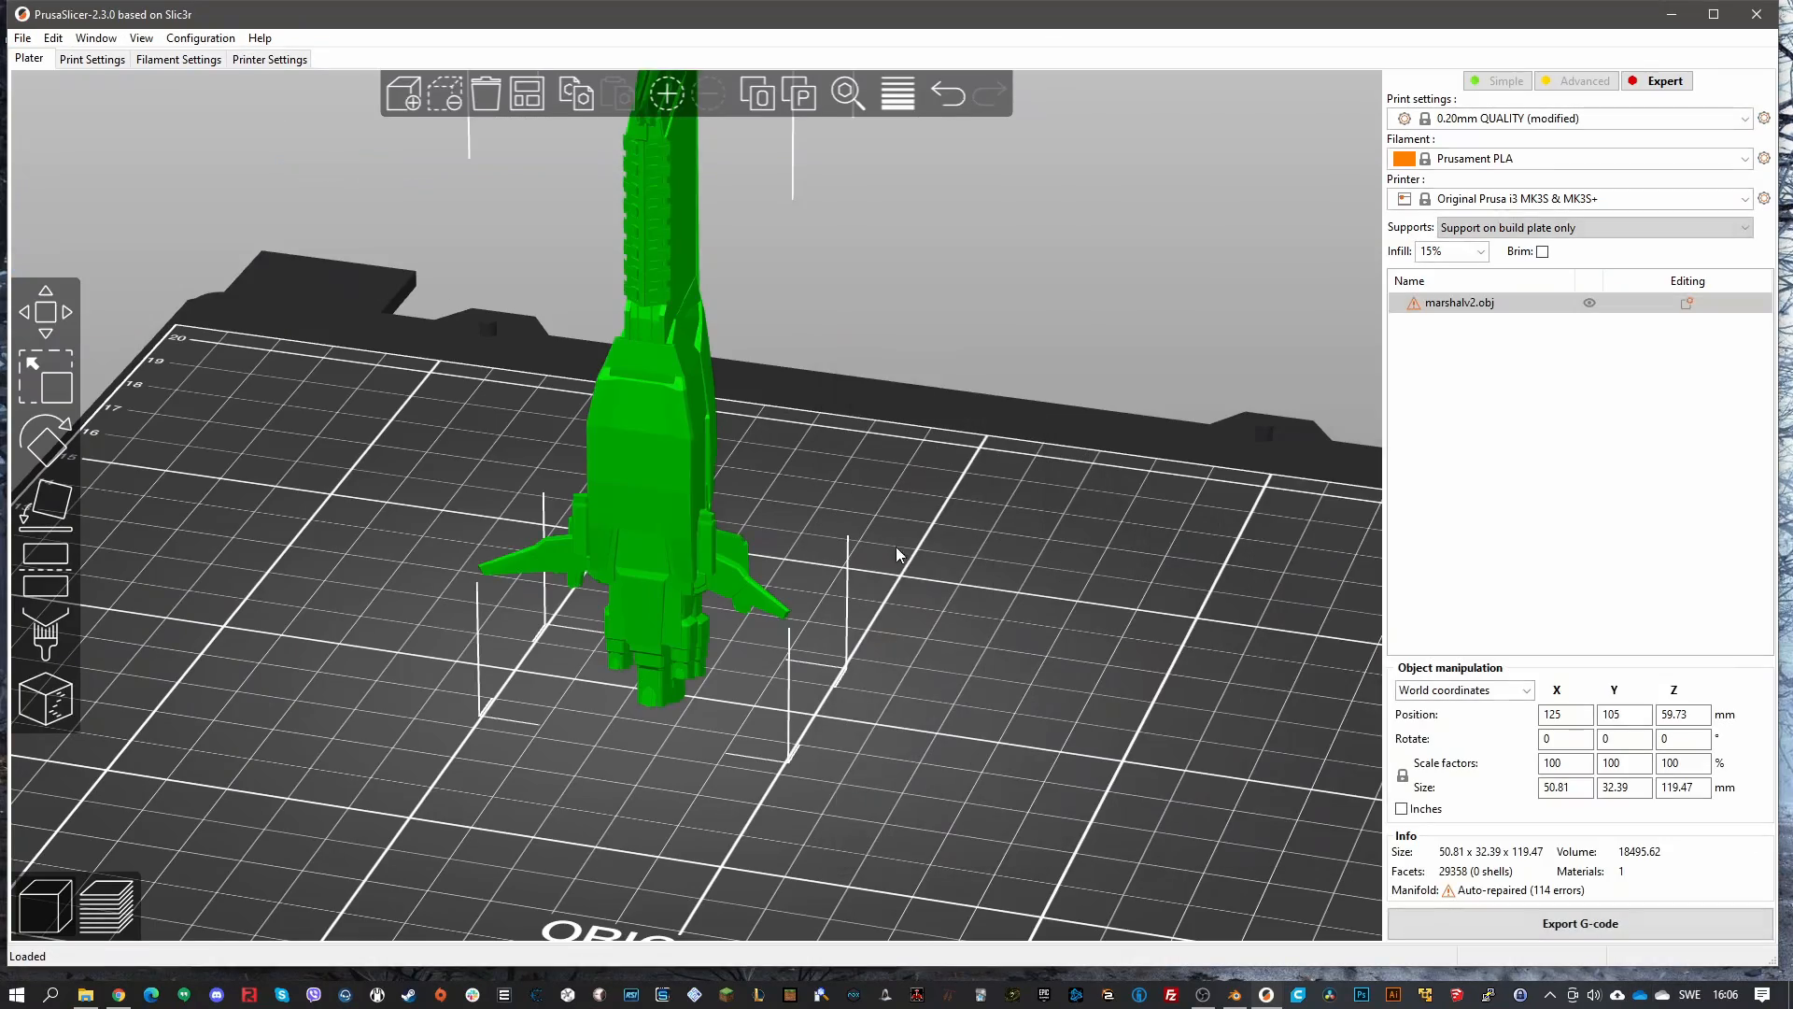
Rotate the newly imported ship so it lies horizontally with its dorsal fin pointing up, and deselect it
right_click_drag(874, 473, 761, 563)
left_click_drag(760, 563, 710, 637)
key("r")
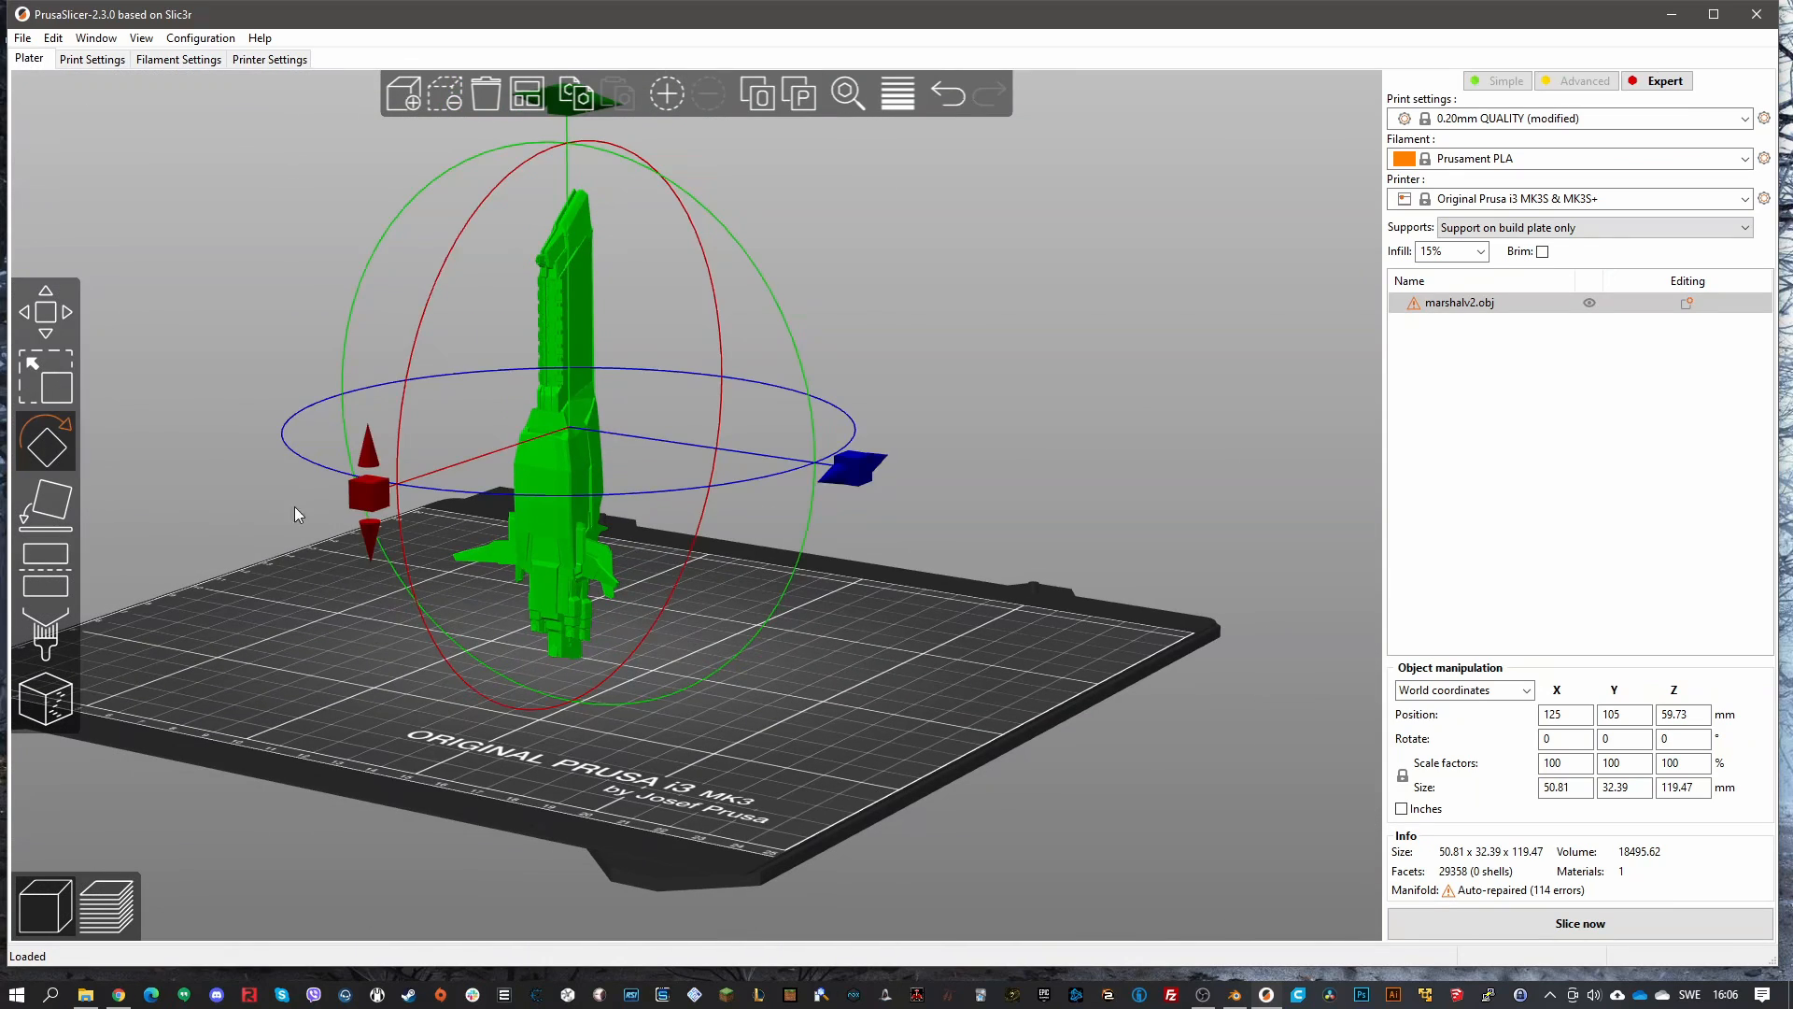
left_click_drag(387, 495, 574, 579)
left_click(821, 685)
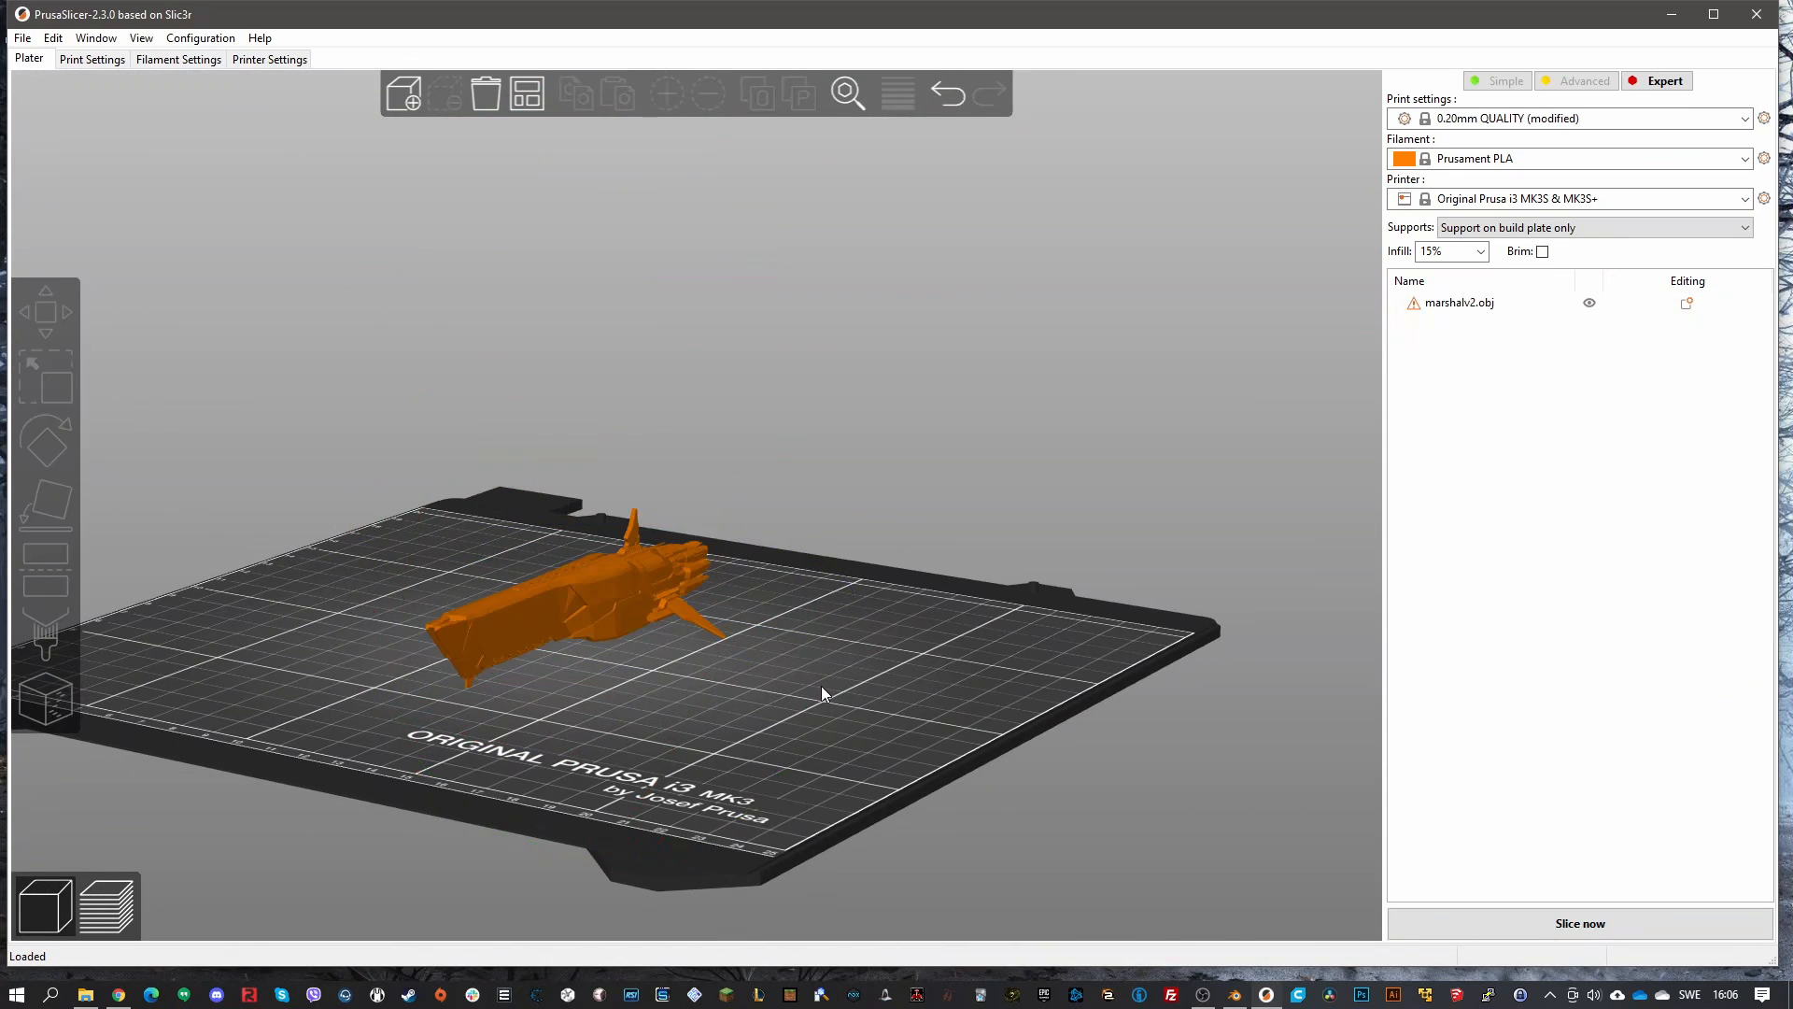
Slice marshalv2.obj with supports on build plate only and inspect the generated toolpaths and support material around the ship
left_click_drag(821, 686, 789, 738)
left_click(1523, 913)
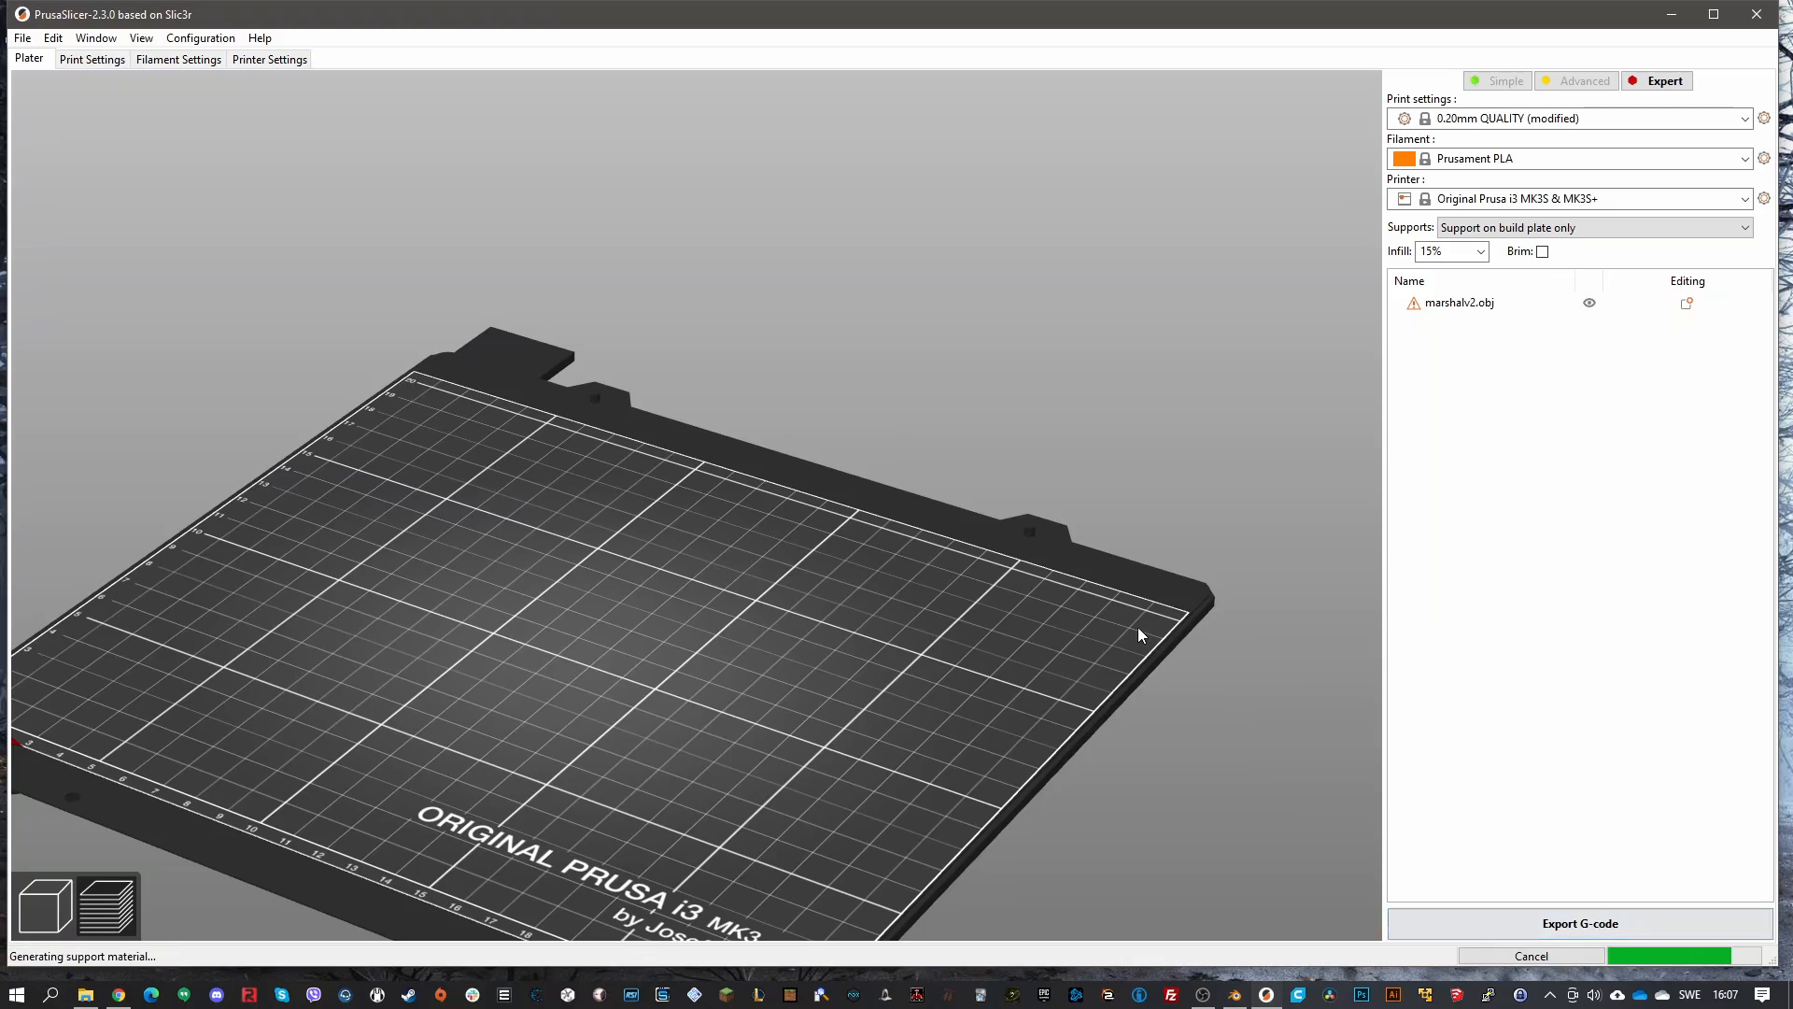
scroll(770, 607, "up", 10)
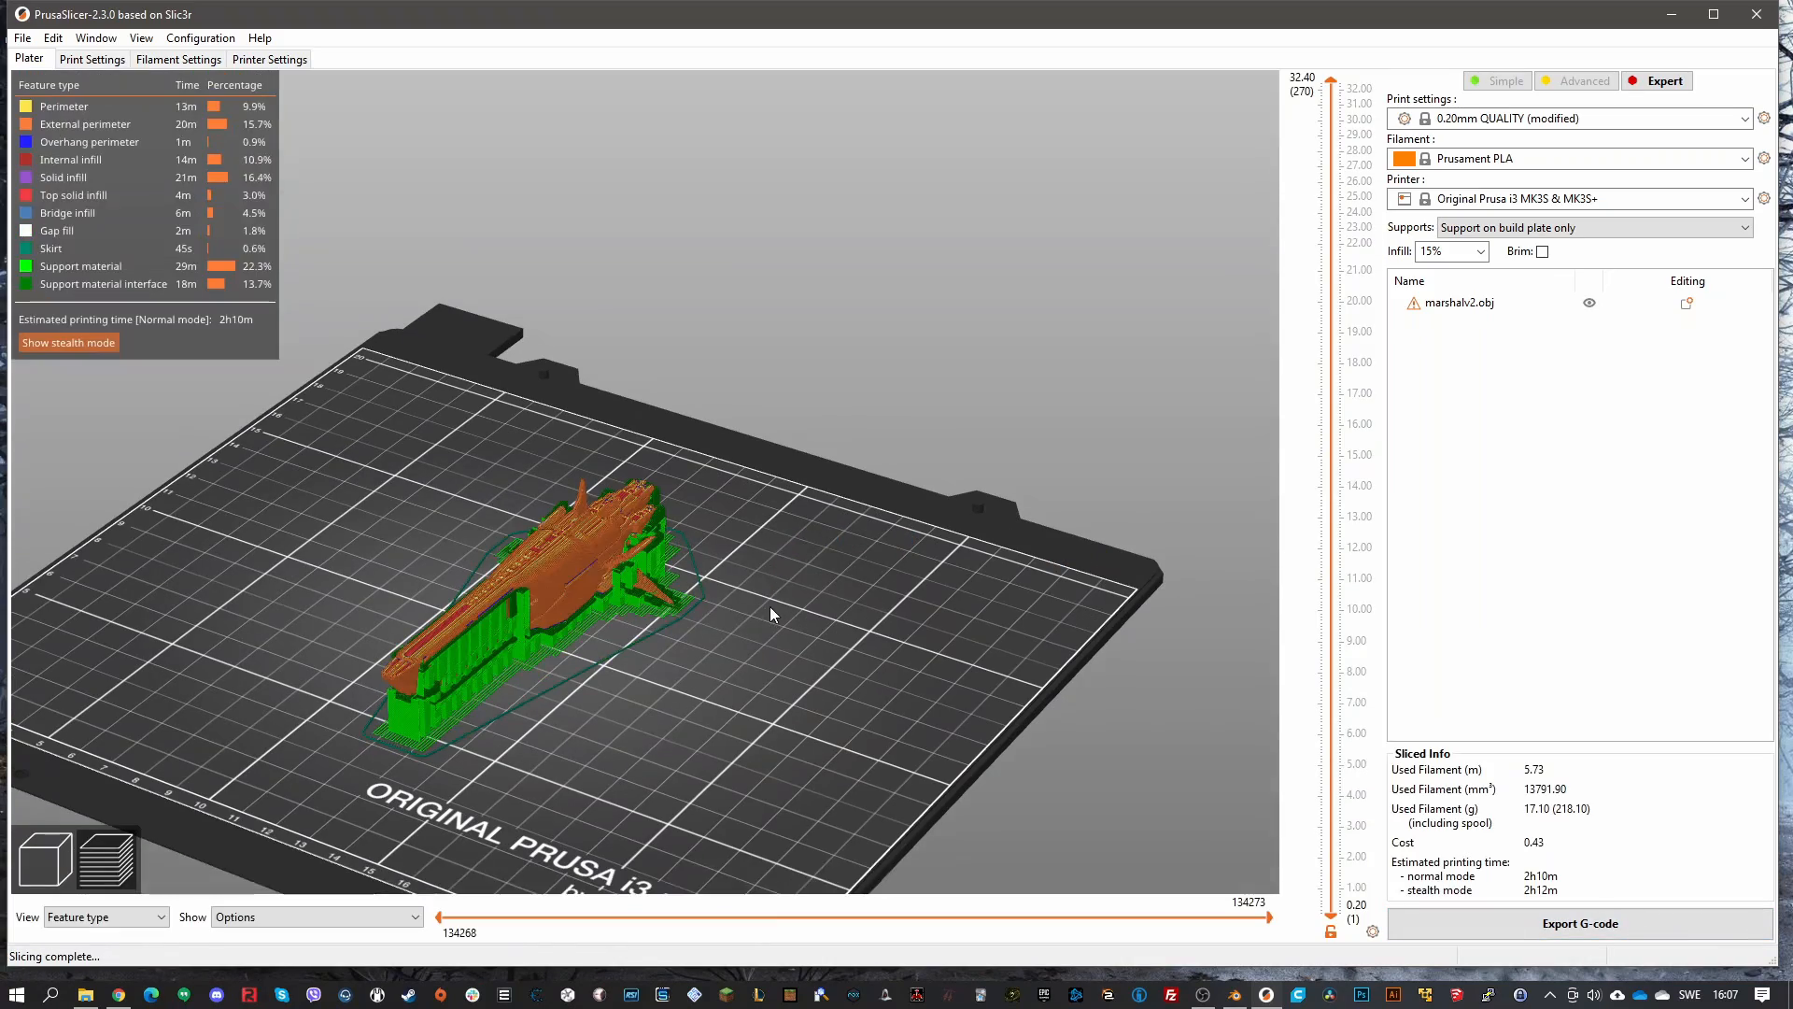
left_click_drag(792, 614, 1009, 430)
scroll(977, 530, "down", 5)
left_click_drag(977, 530, 859, 609)
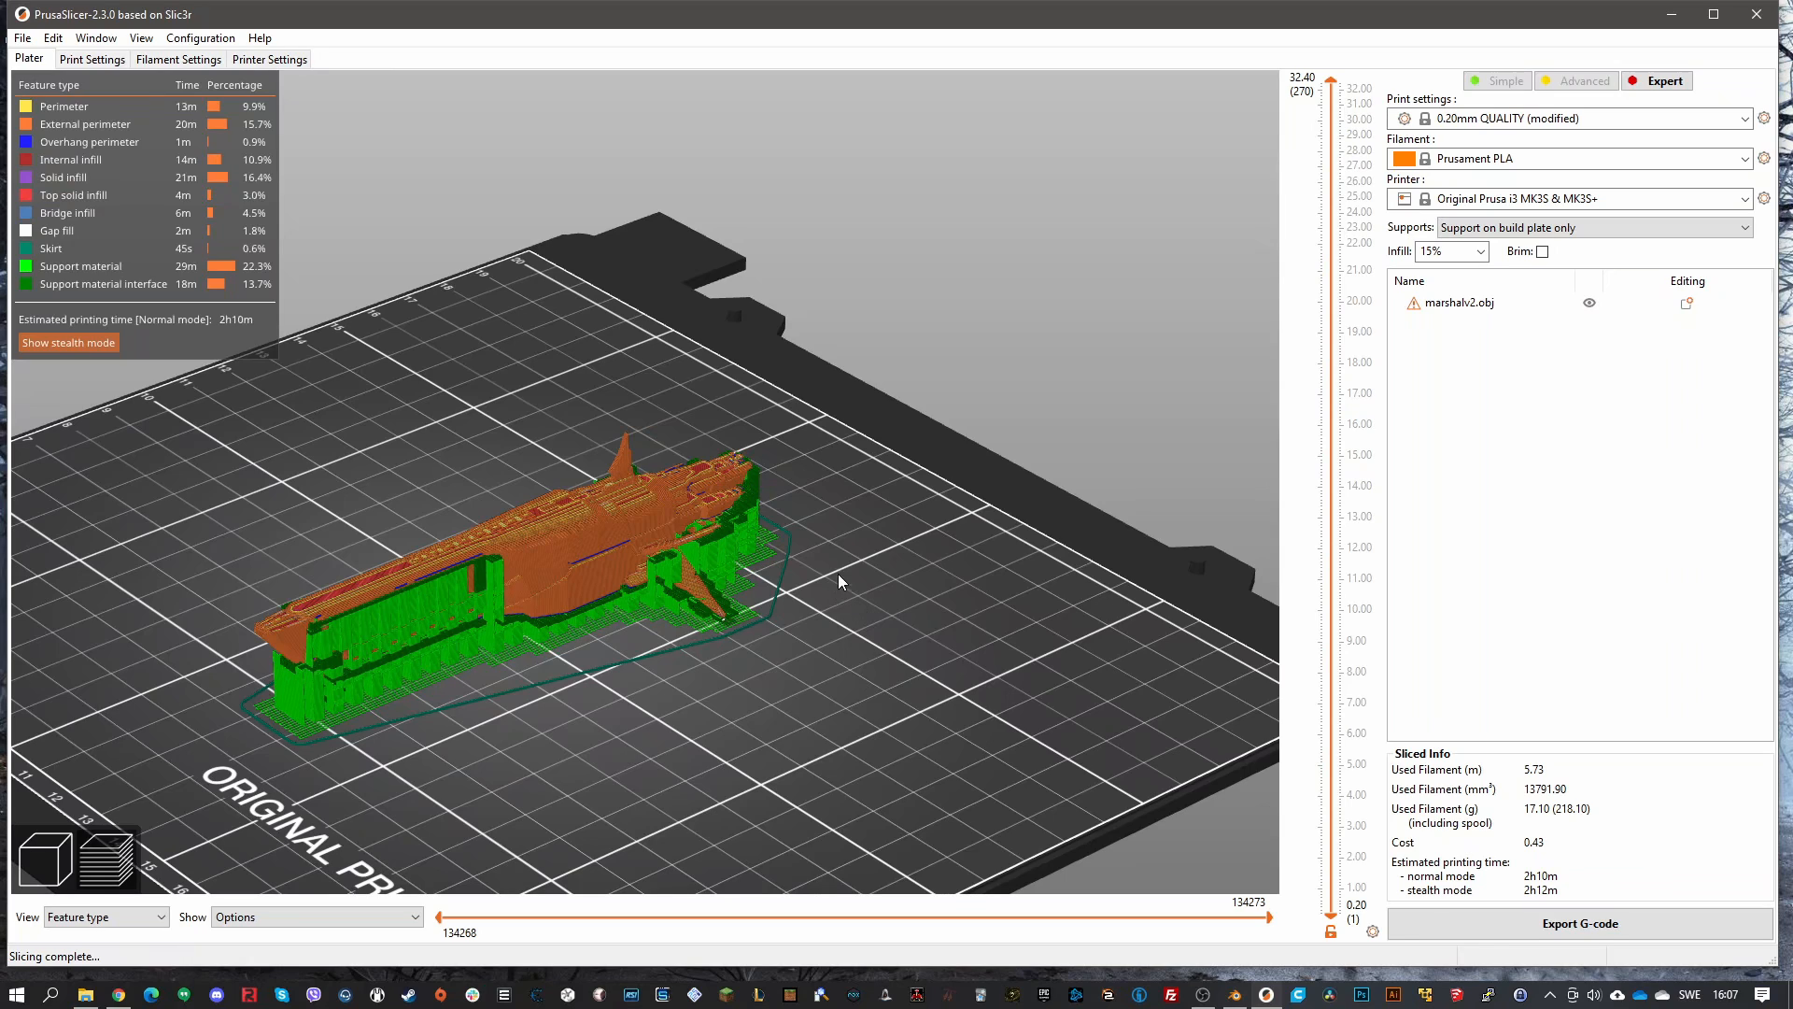
middle_click_drag(1087, 589, 1175, 441)
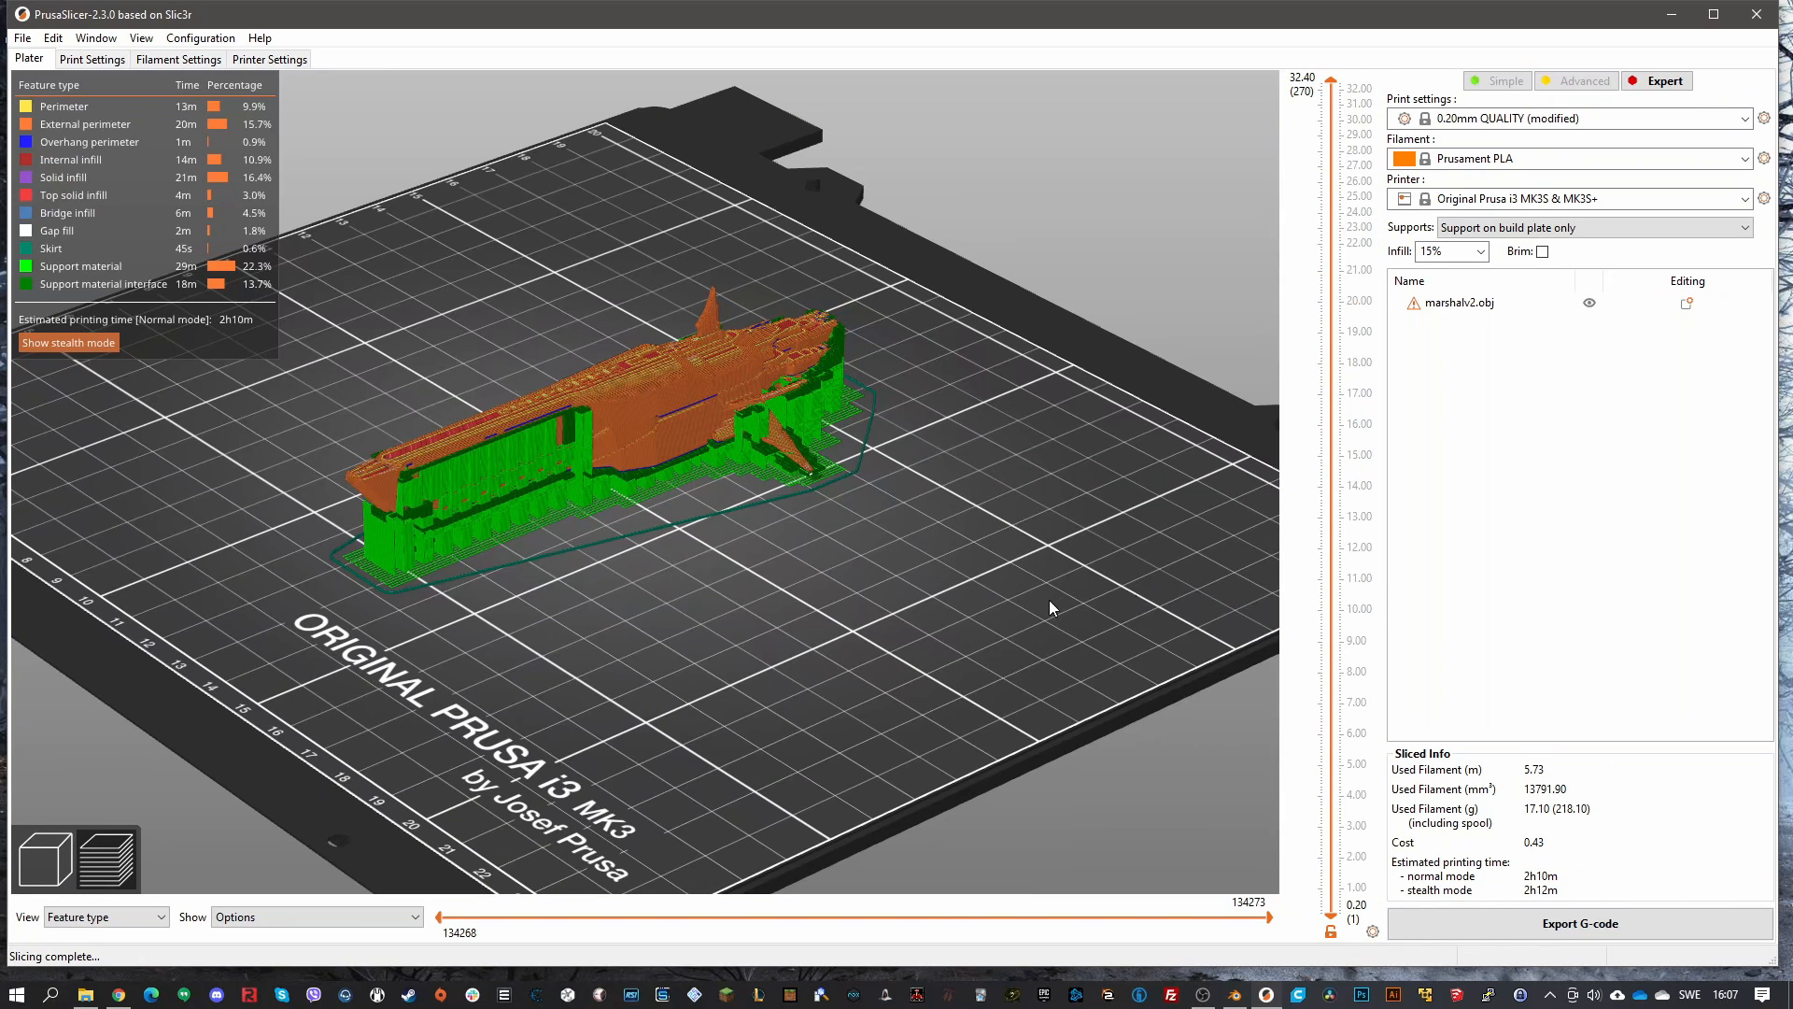
Check the ship's overall dimensions in the 3D editor view, and return to the sliced preview to examine its supports from several angles
left_click(45, 857)
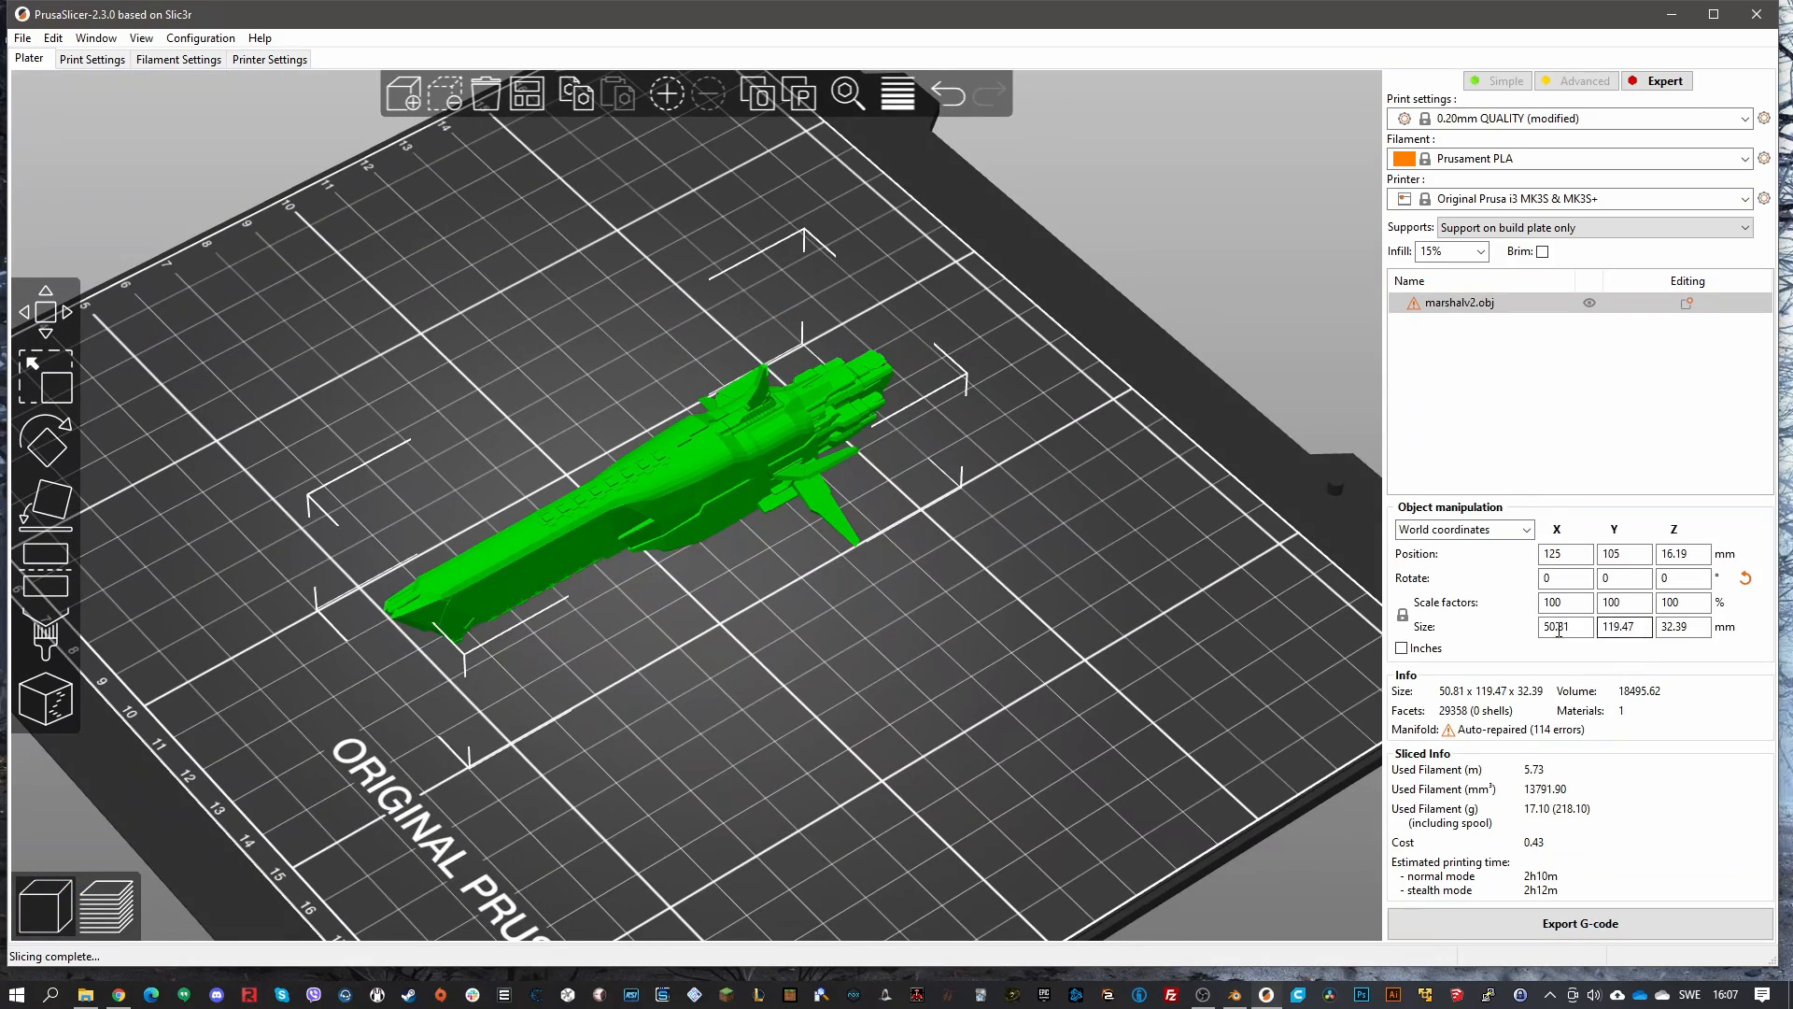
left_click_drag(854, 660, 934, 671)
left_click_drag(645, 624, 154, 981)
left_click(121, 892)
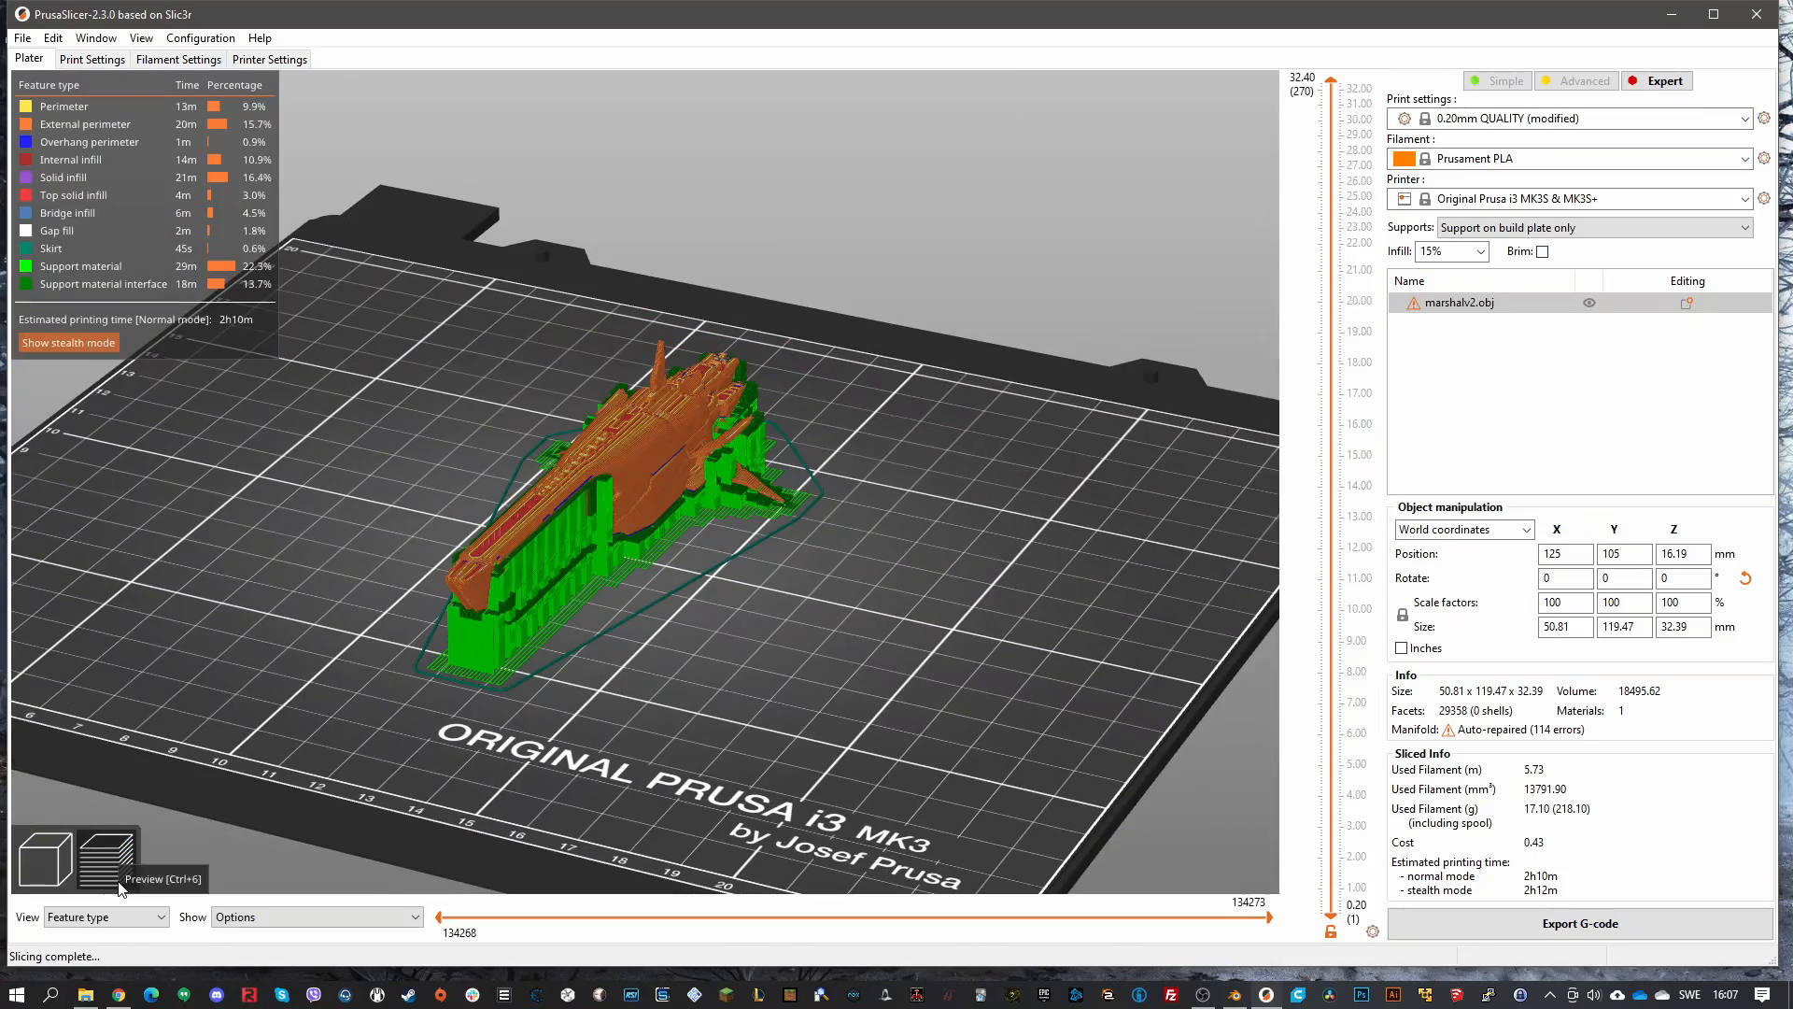
left_click_drag(911, 674, 893, 664)
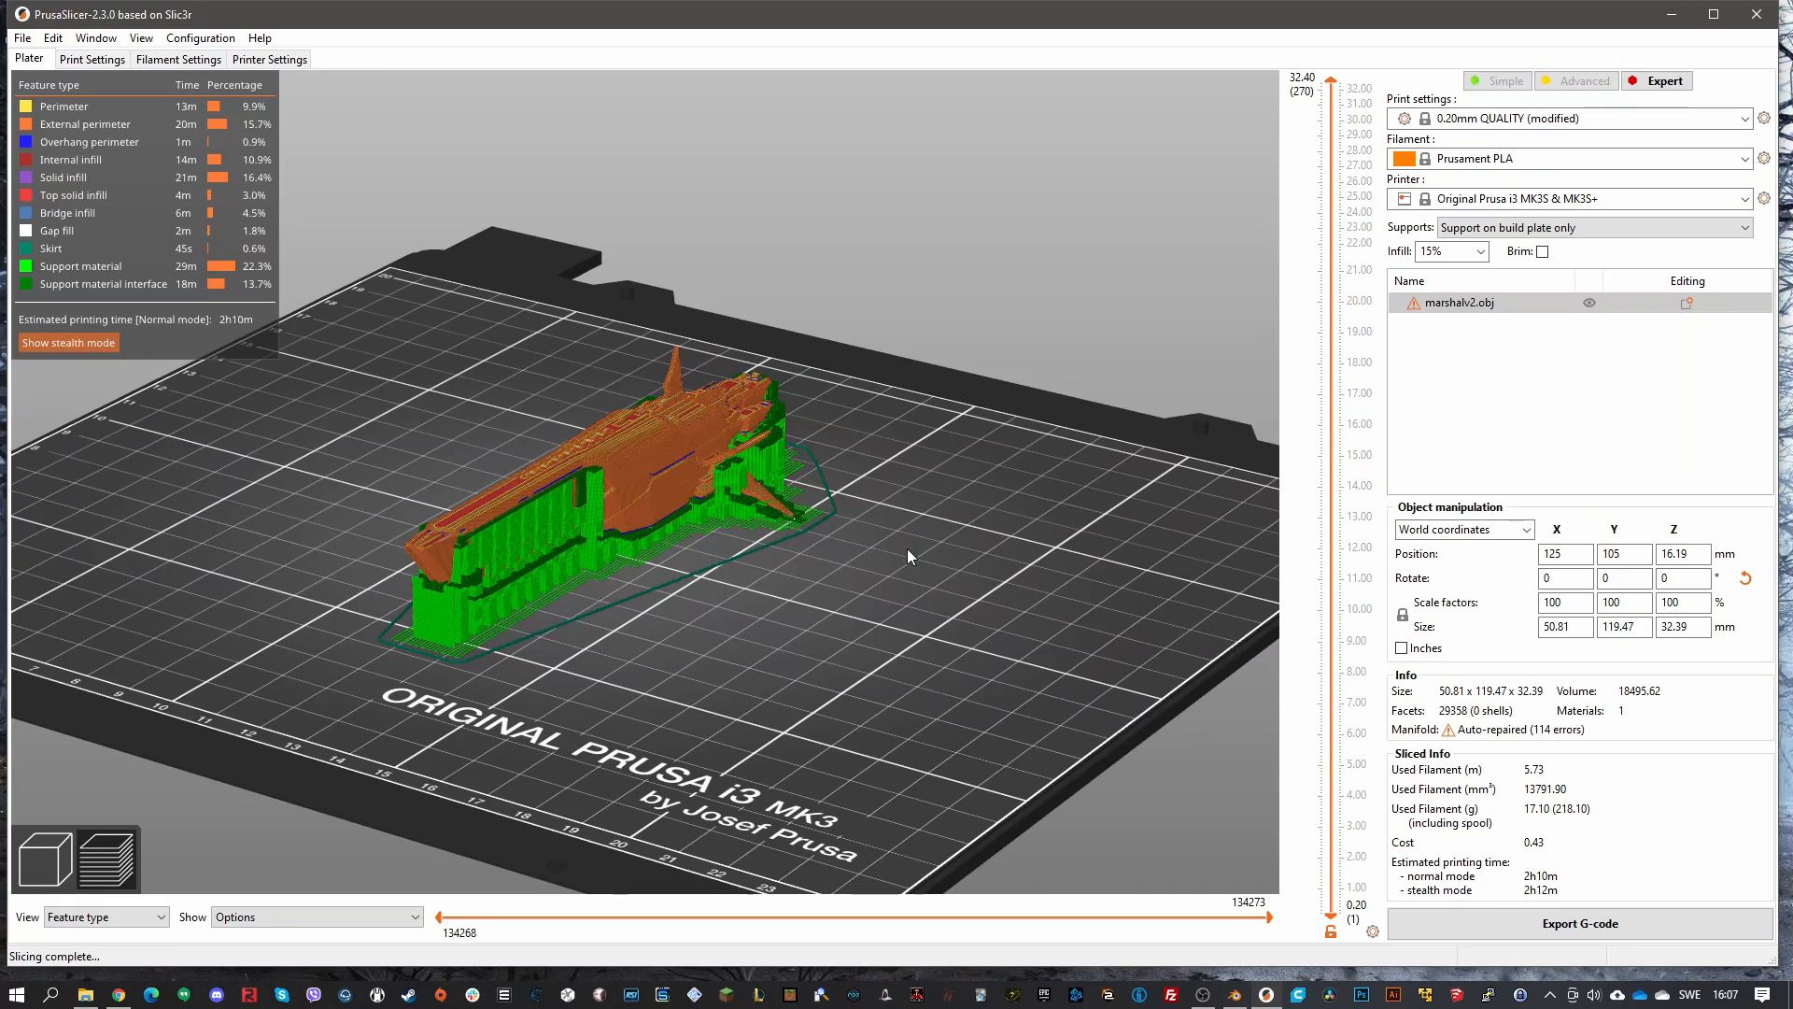
left_click_drag(906, 547, 908, 592)
left_click_drag(973, 656, 945, 660)
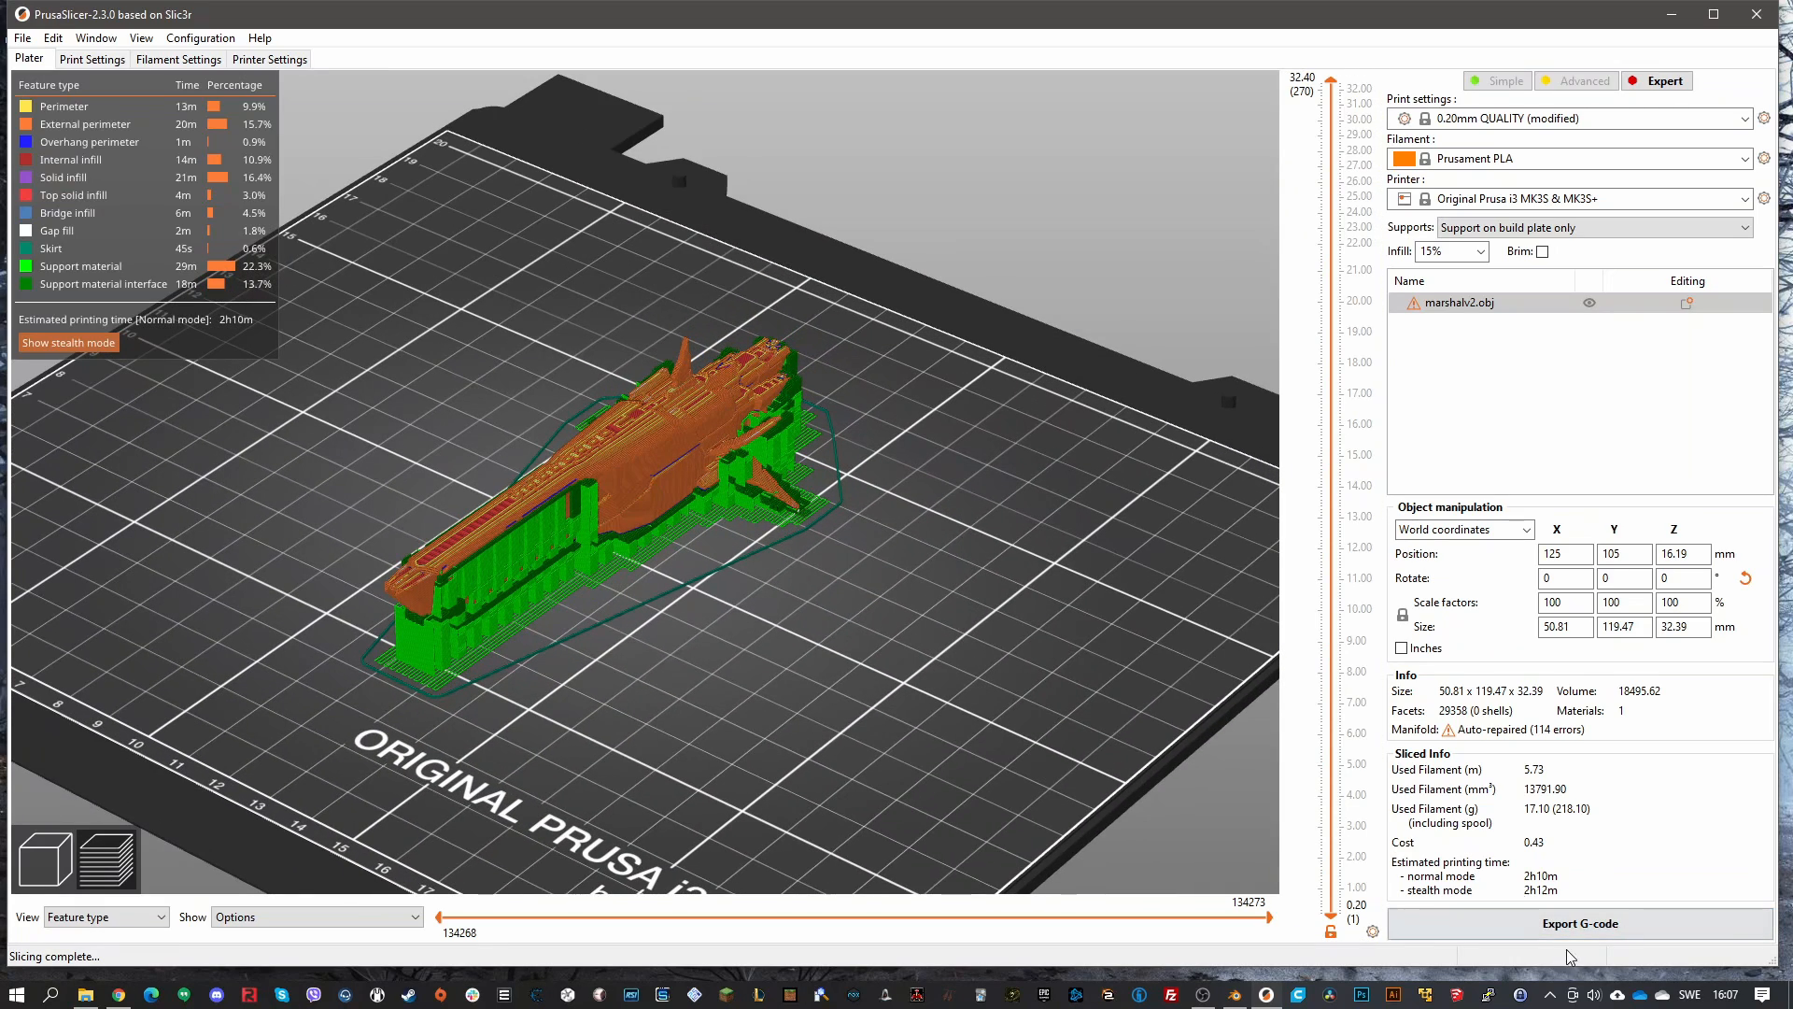